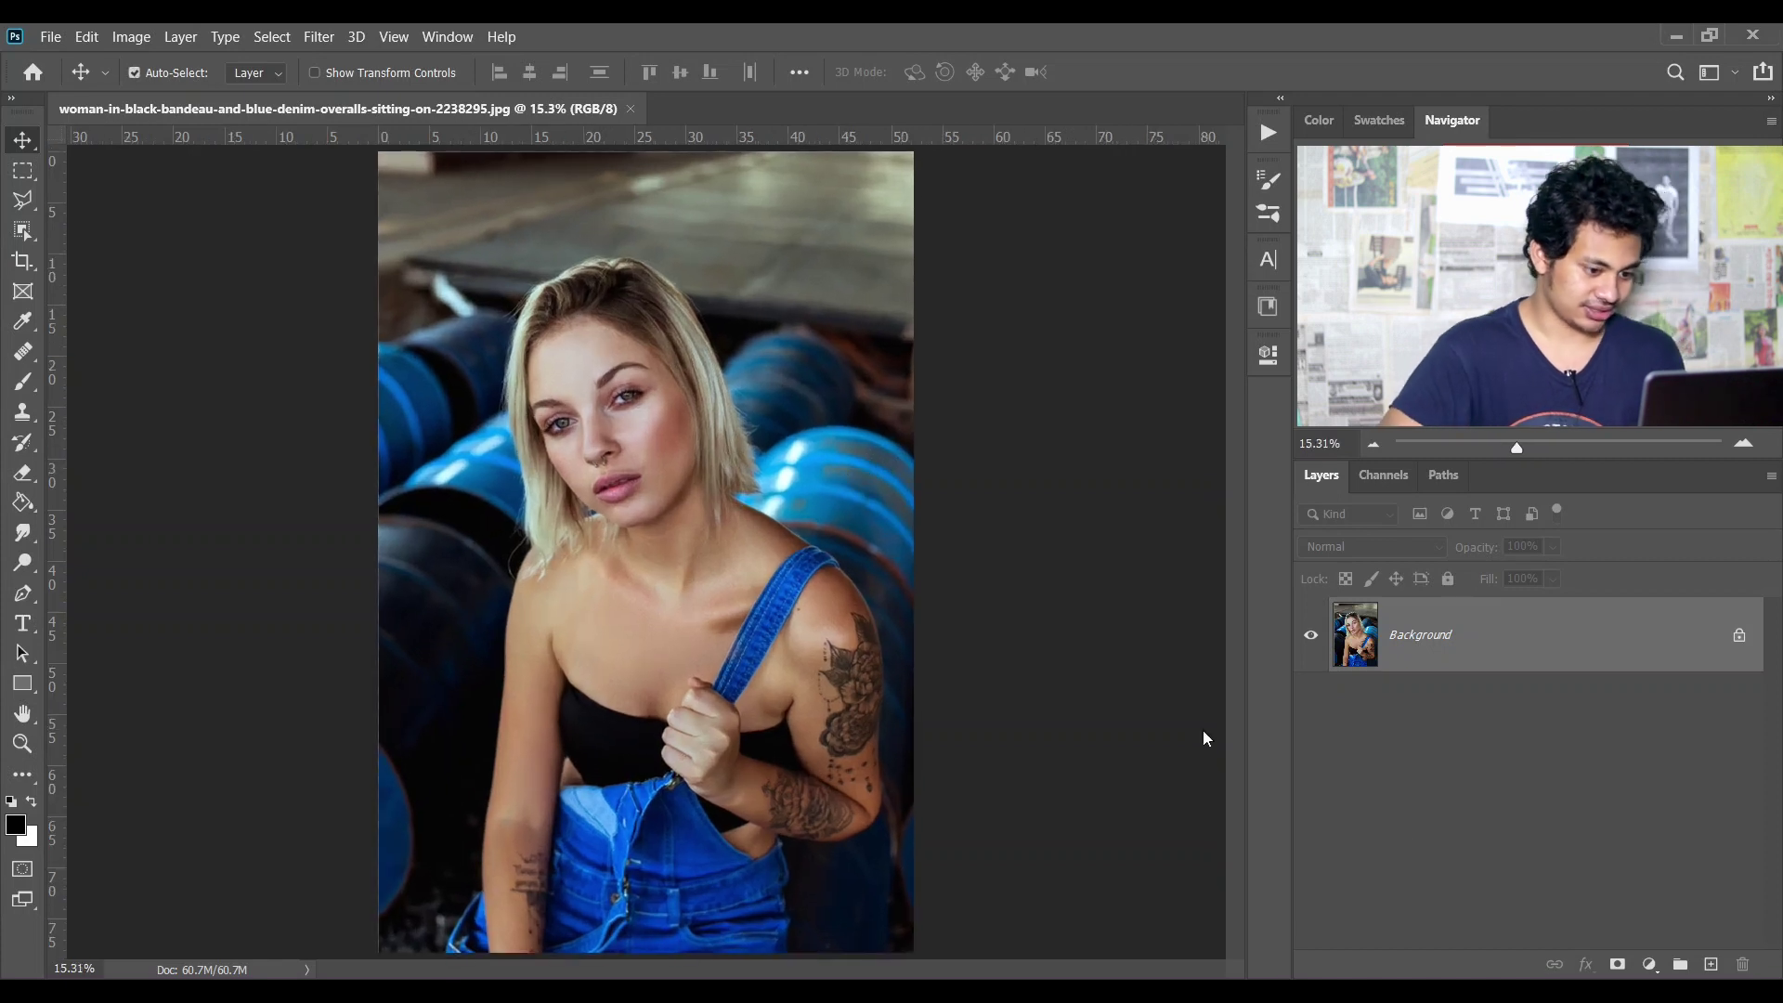
Step: Duplicate the Background layer and convert the copy to a smart object
left_click_drag(1512, 657, 1460, 637)
key("ctrl+j")
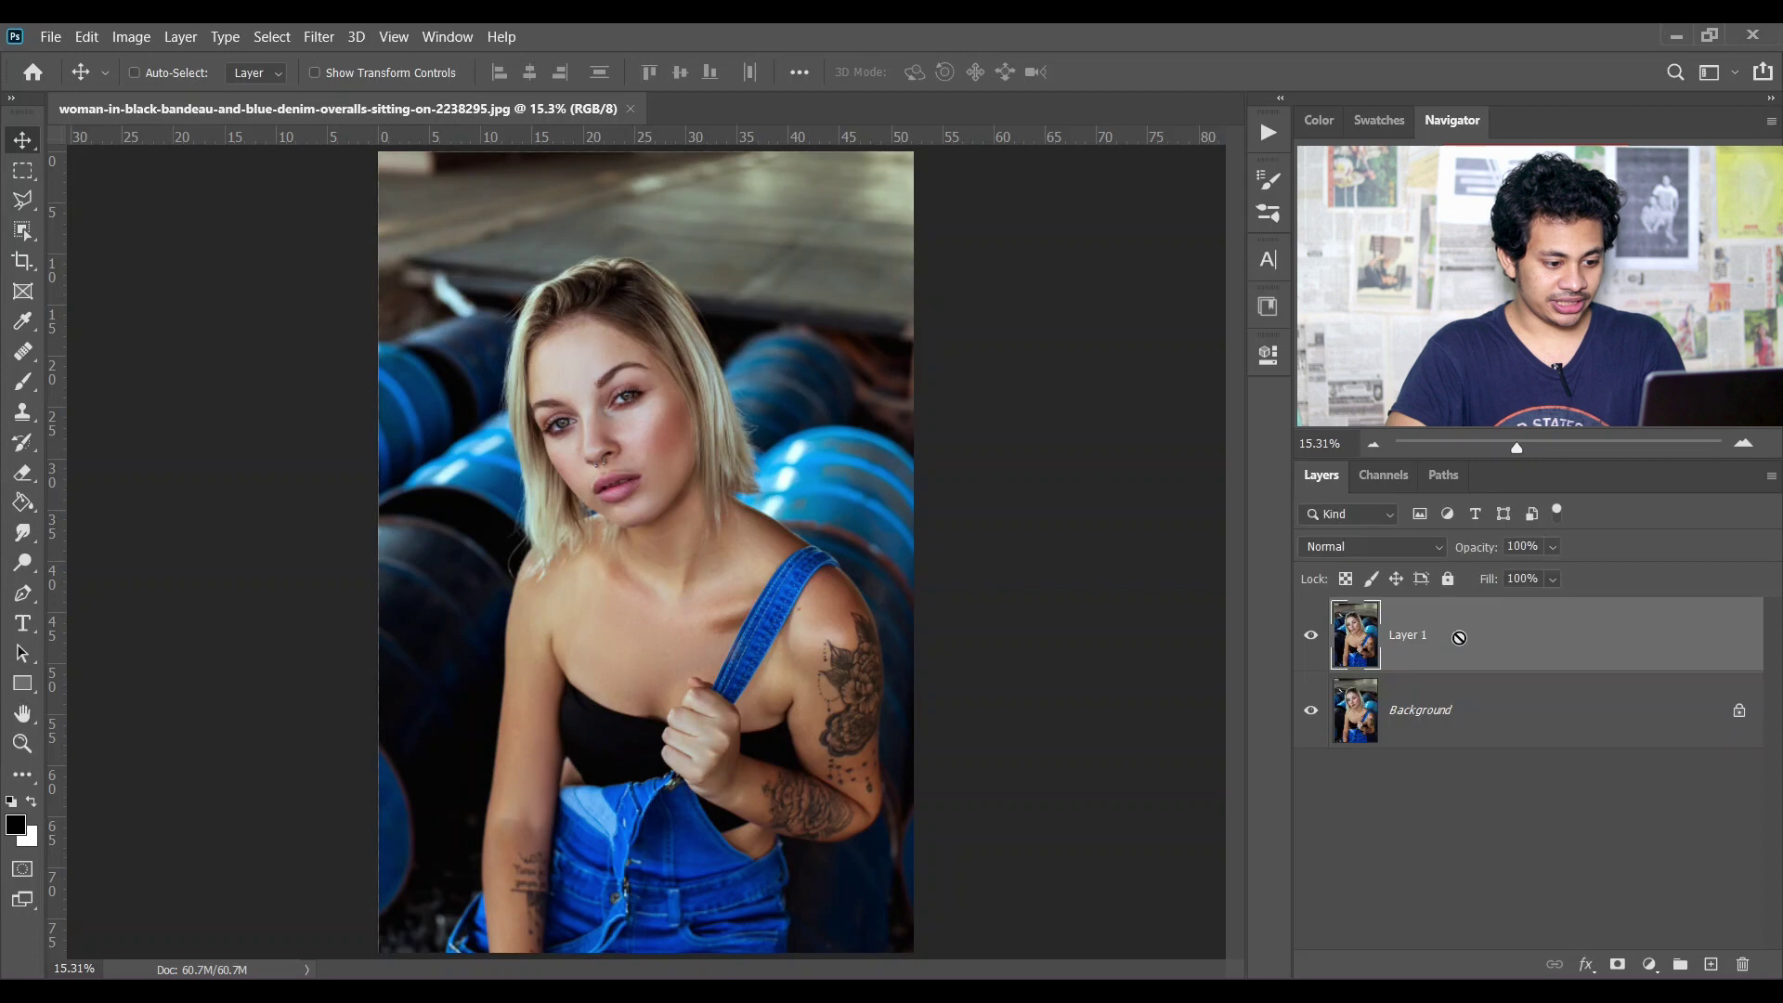
right_click(1564, 639)
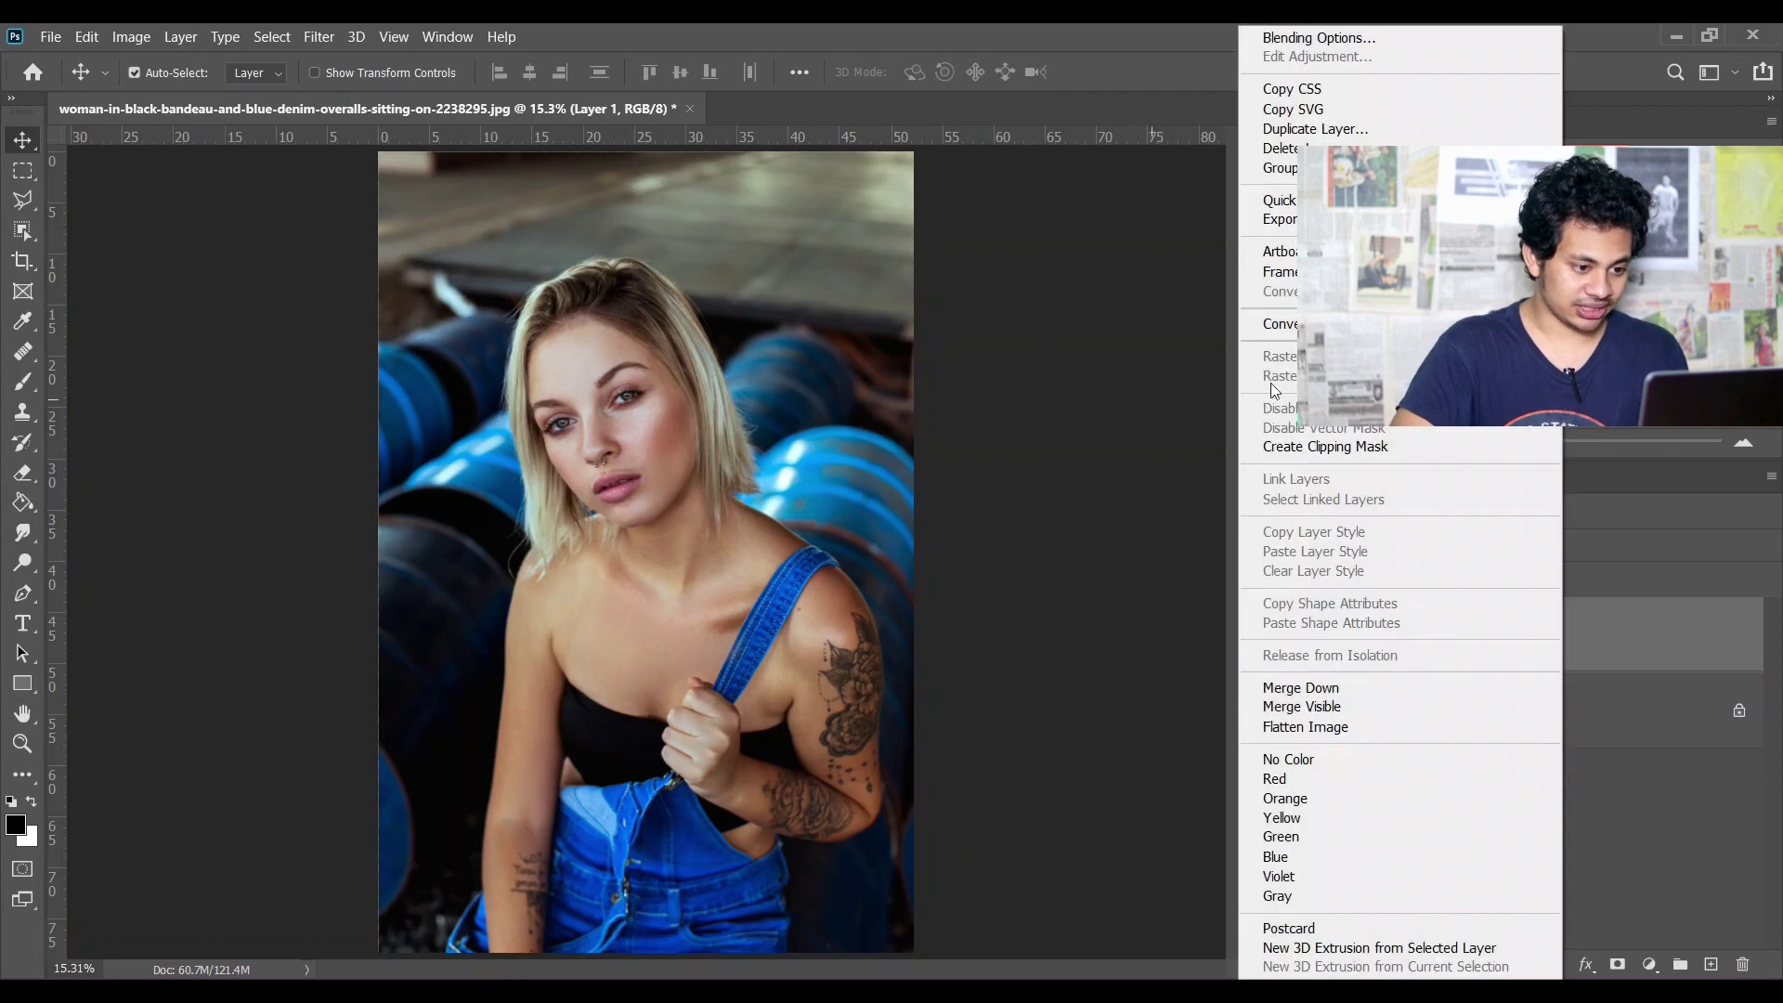
left_click(1282, 323)
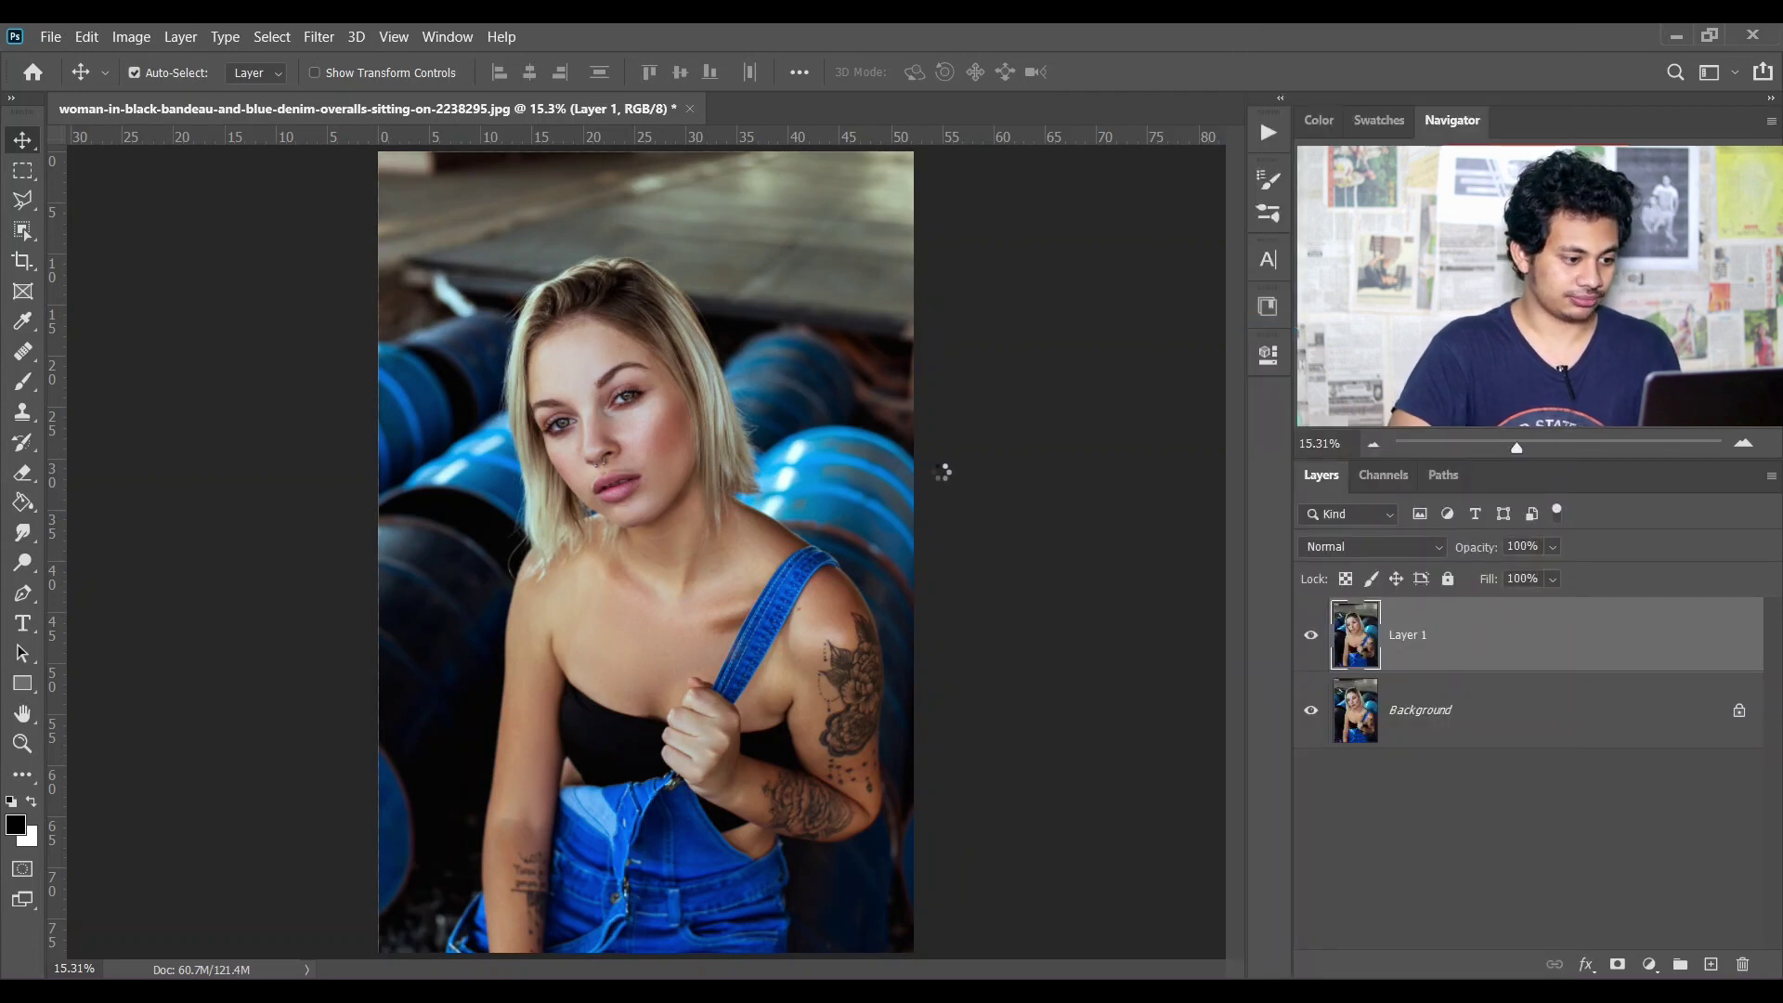
Step: Apply the Camera Raw filter to the duplicated layer with temperature +17, tint +15 and exposure +0.20
left_click(312, 39)
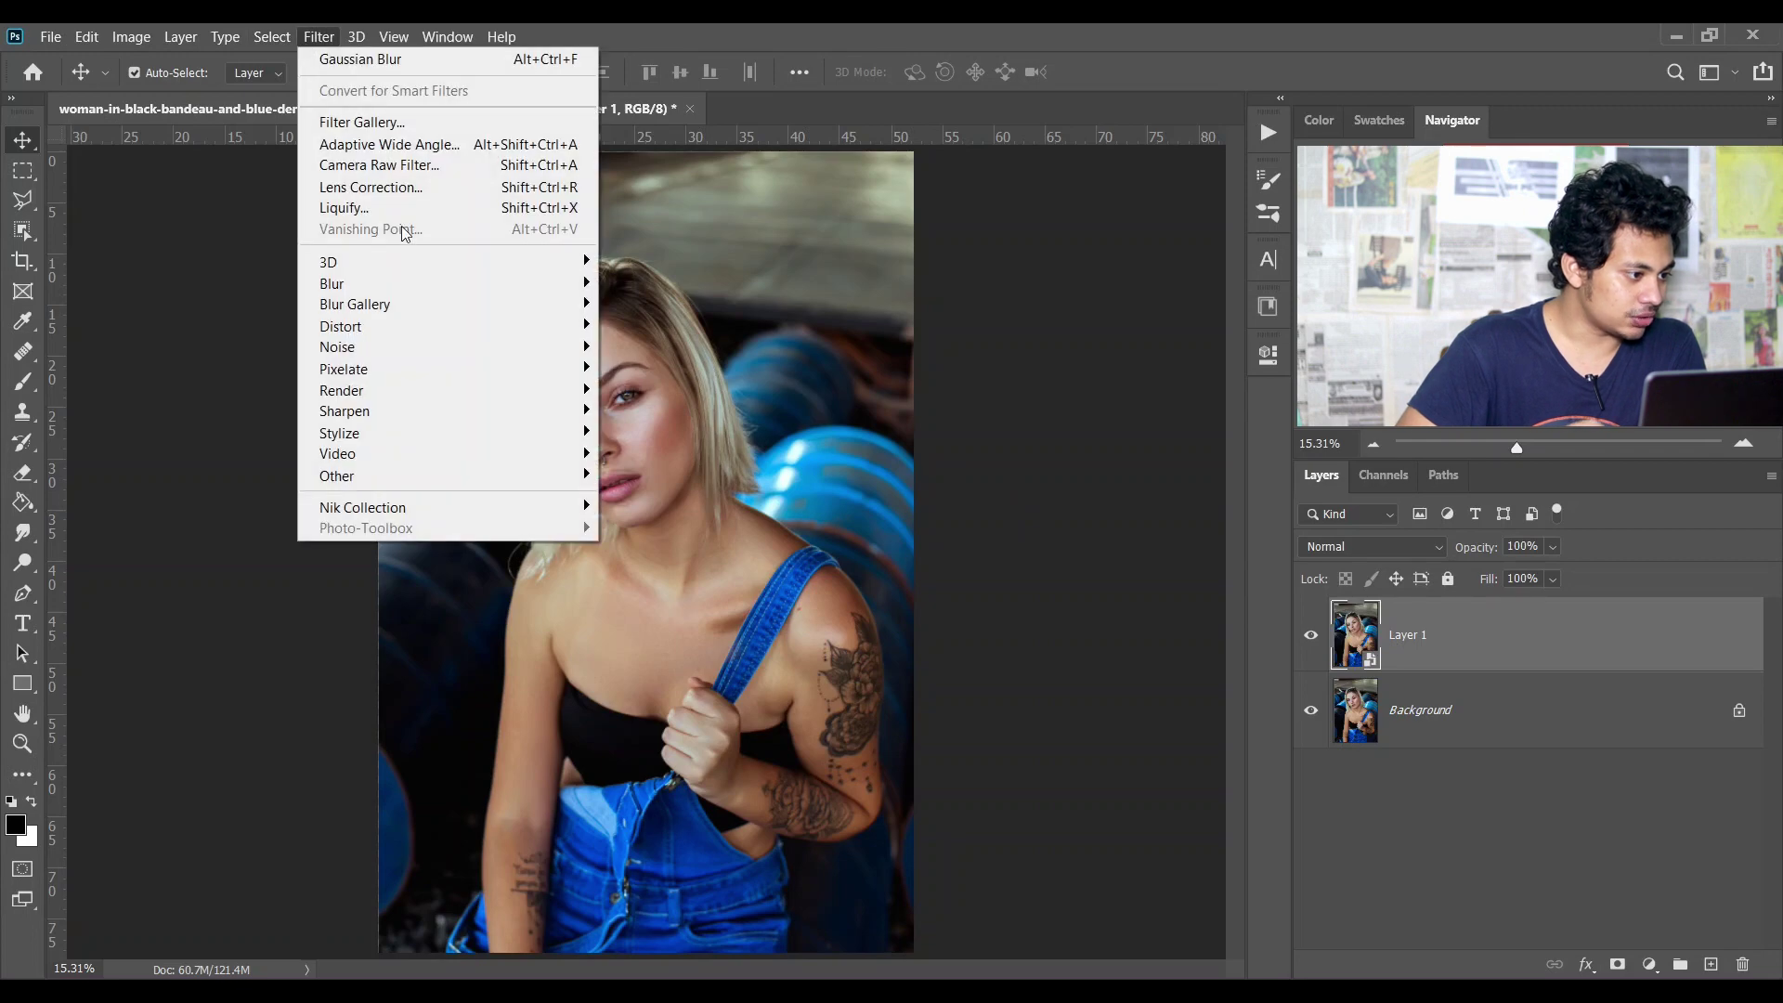
left_click(415, 166)
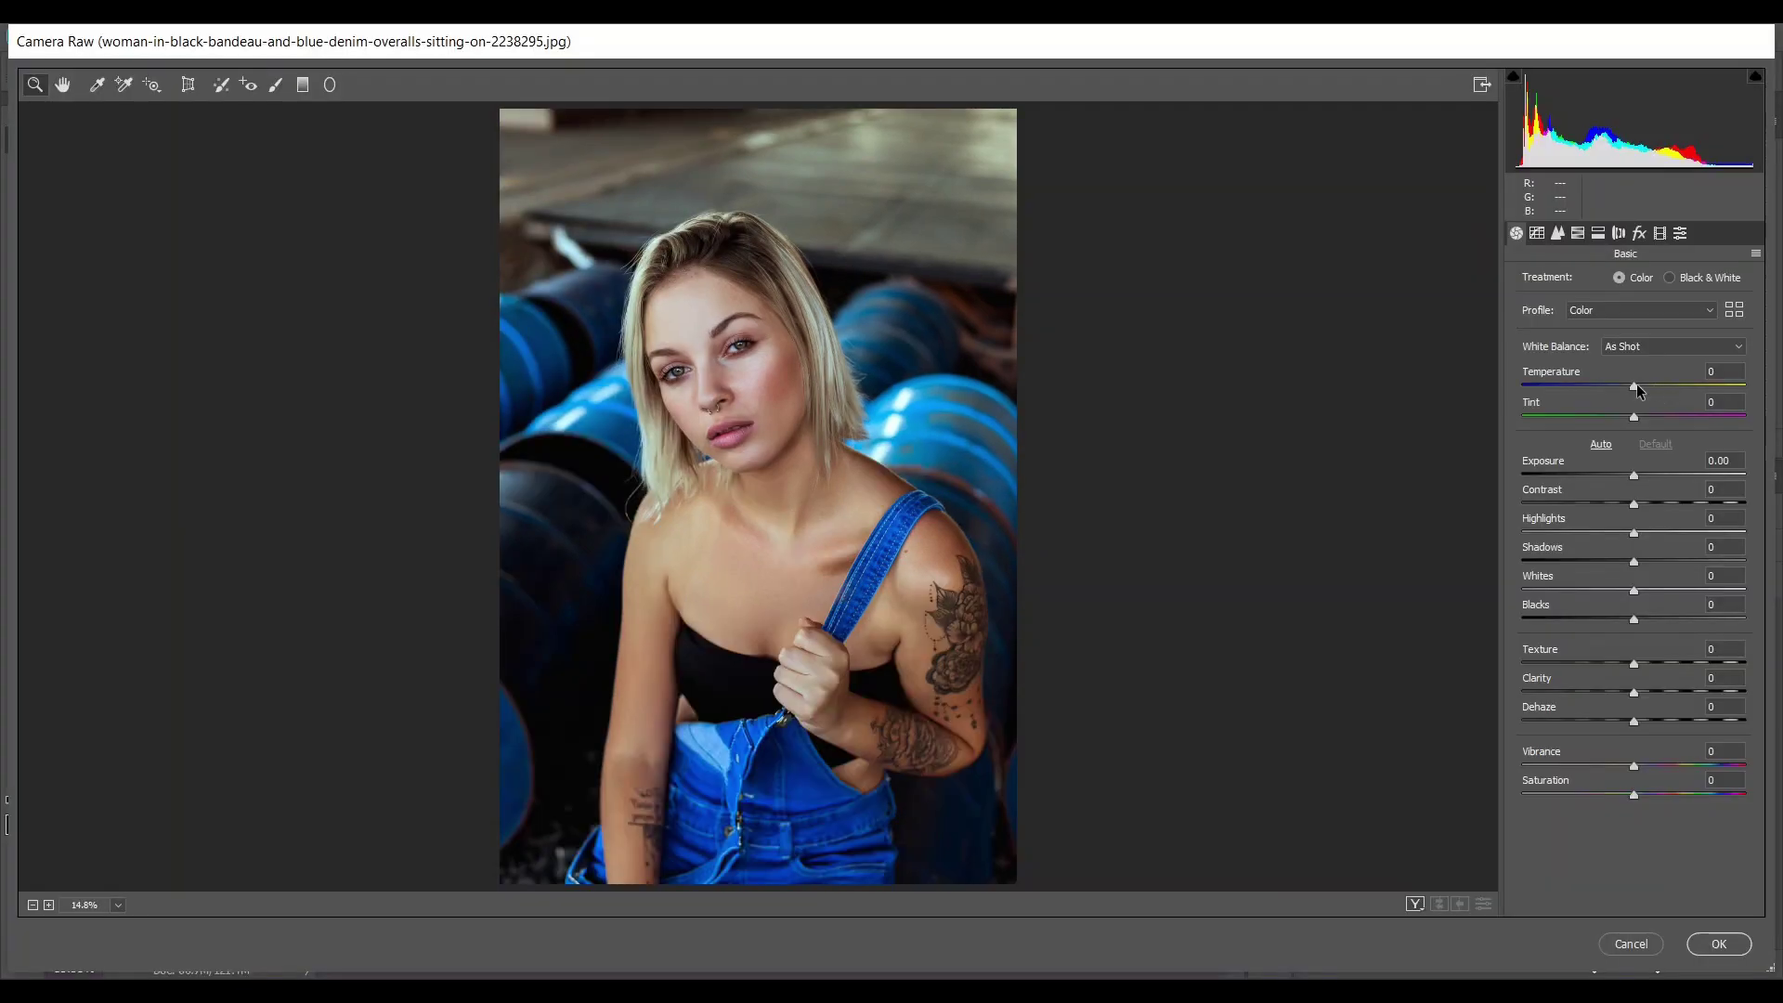
left_click_drag(1637, 384, 1653, 386)
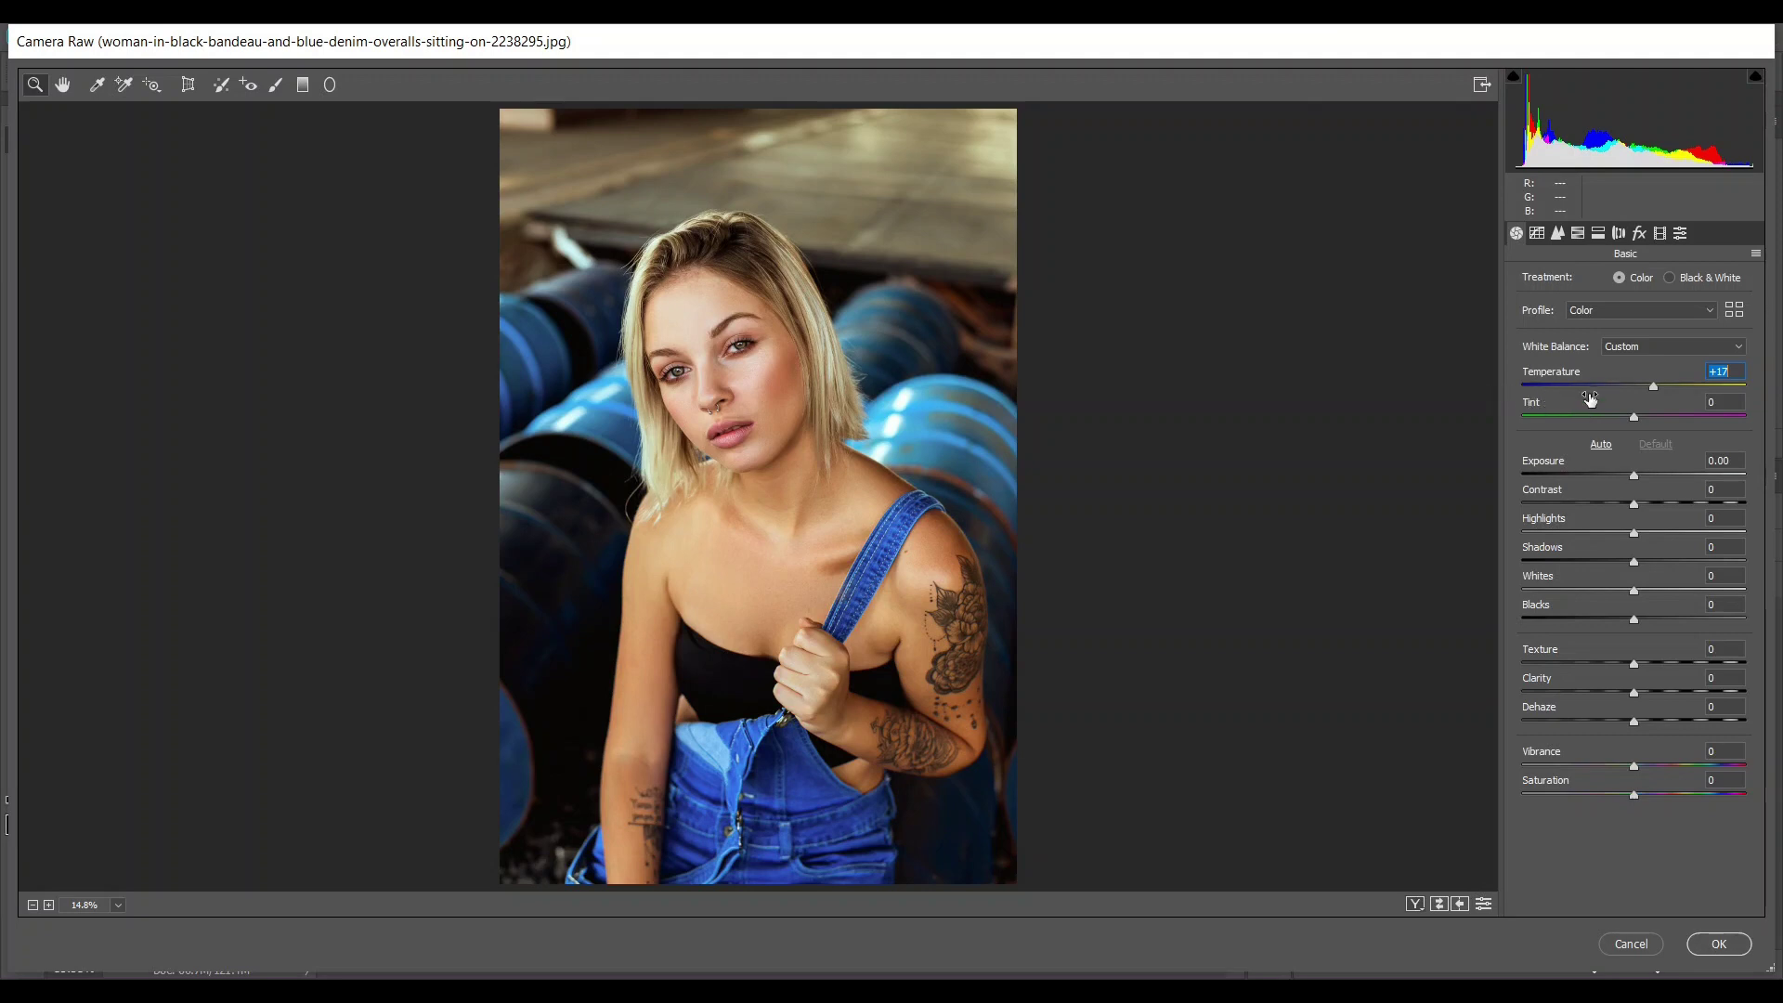
left_click_drag(1633, 420, 1651, 416)
left_click_drag(1637, 474, 1639, 474)
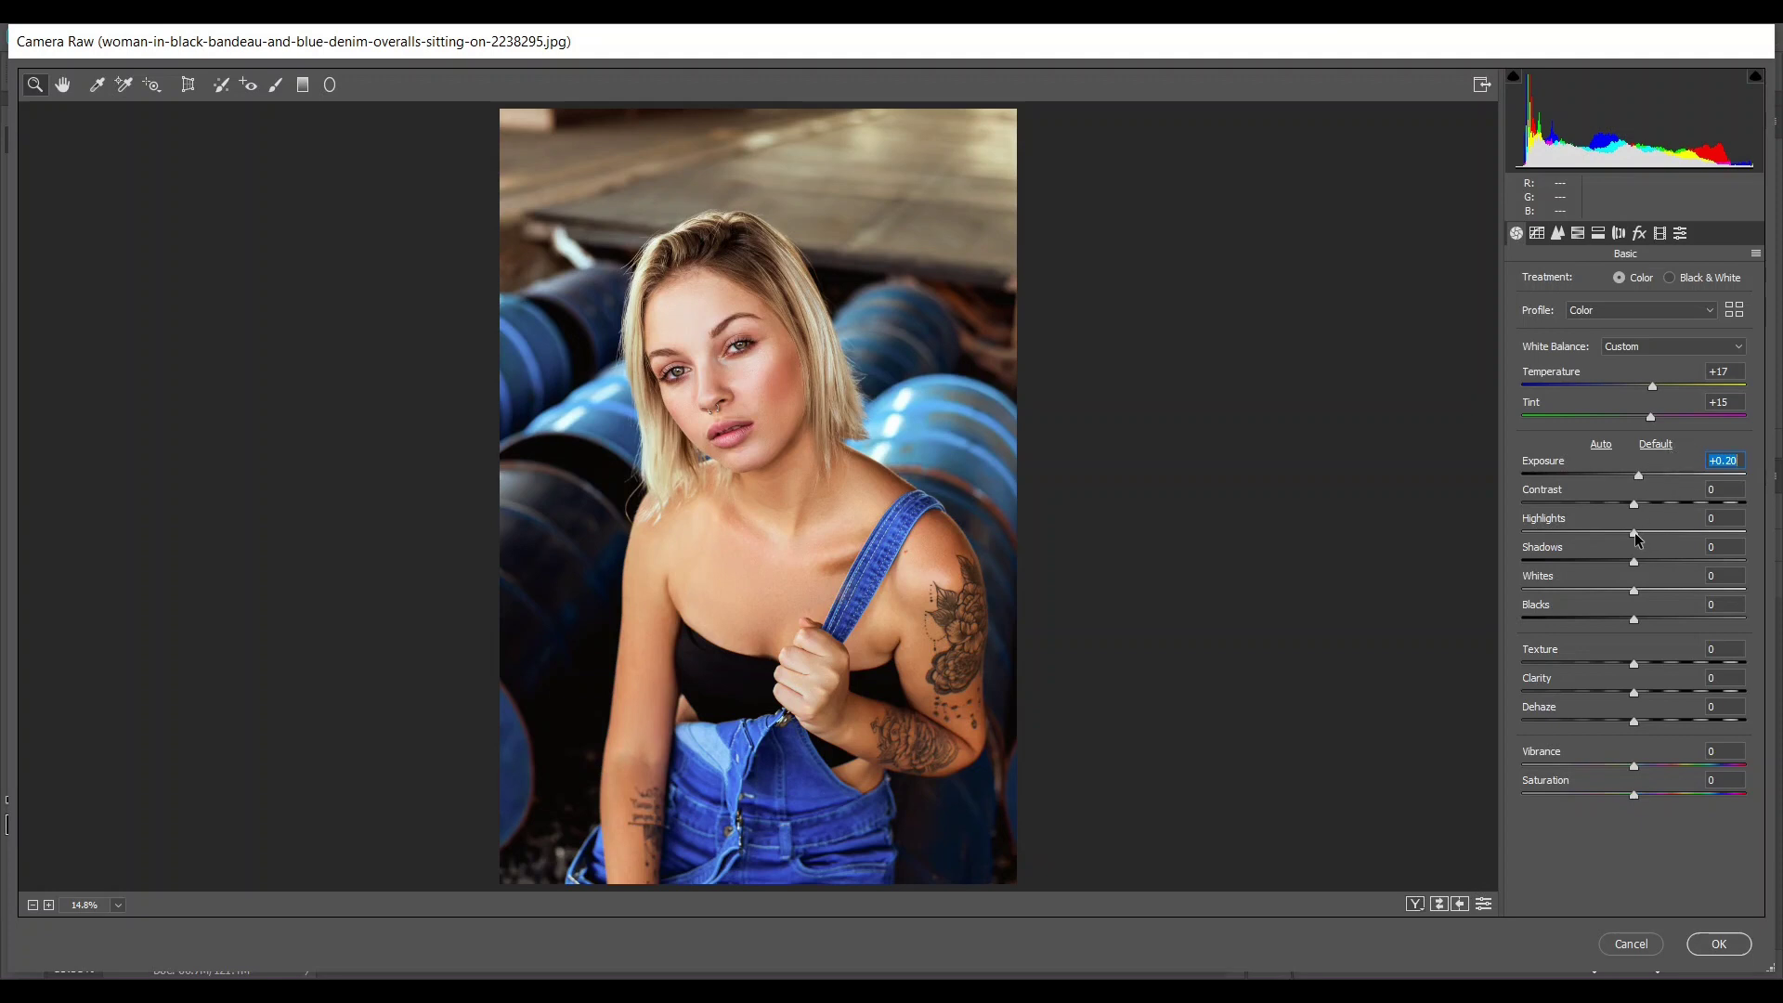
Step: Set the basic tone values to highlights -83, shadows +70, whites +25 and blacks +30
left_click_drag(1636, 537, 1544, 543)
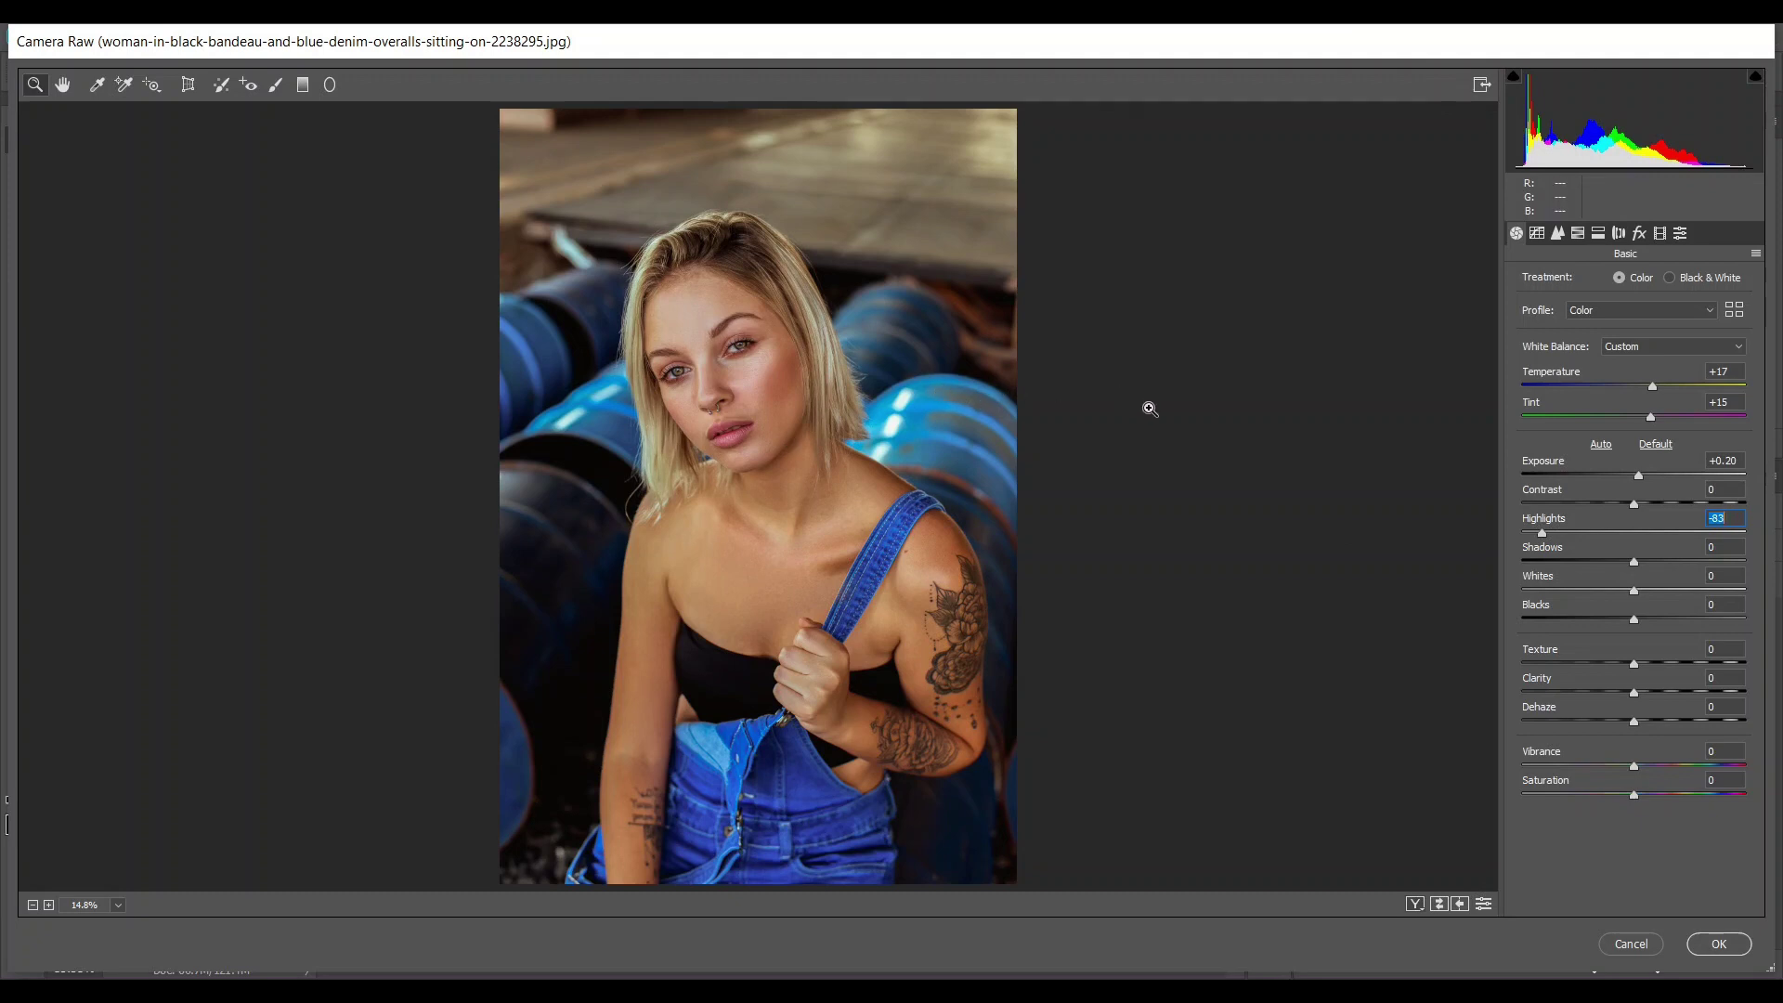
left_click_drag(1658, 565, 1712, 563)
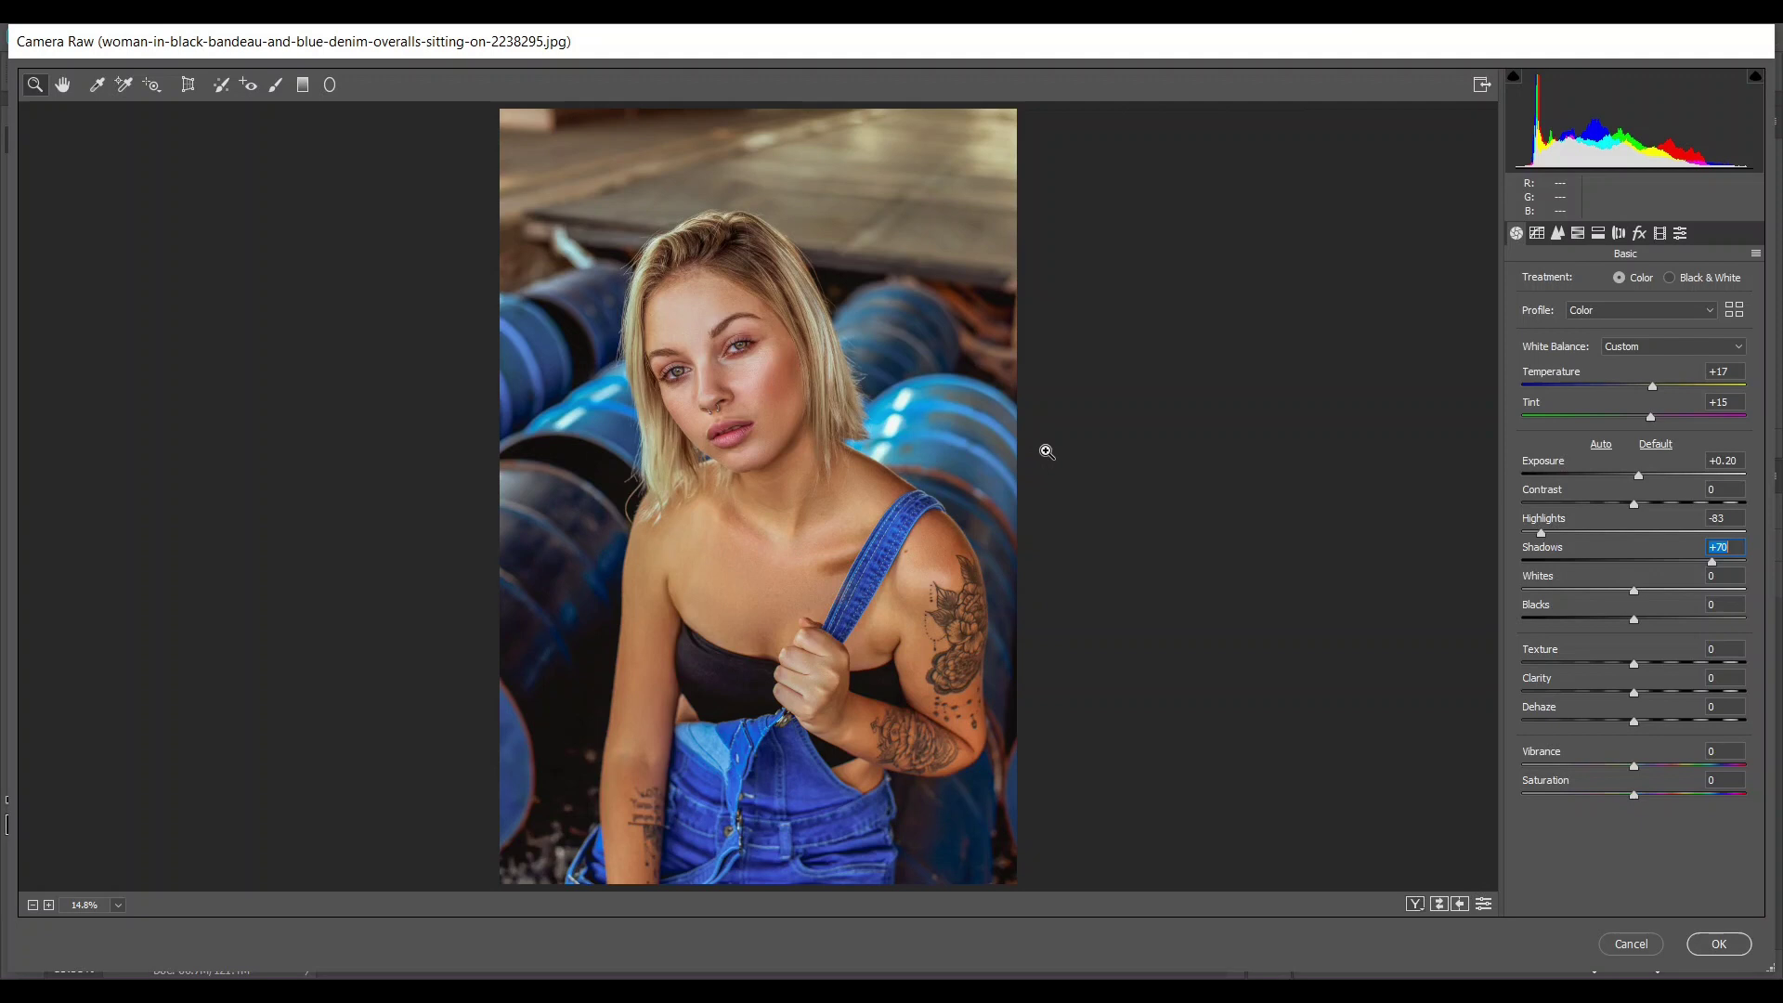
left_click_drag(1652, 589, 1662, 595)
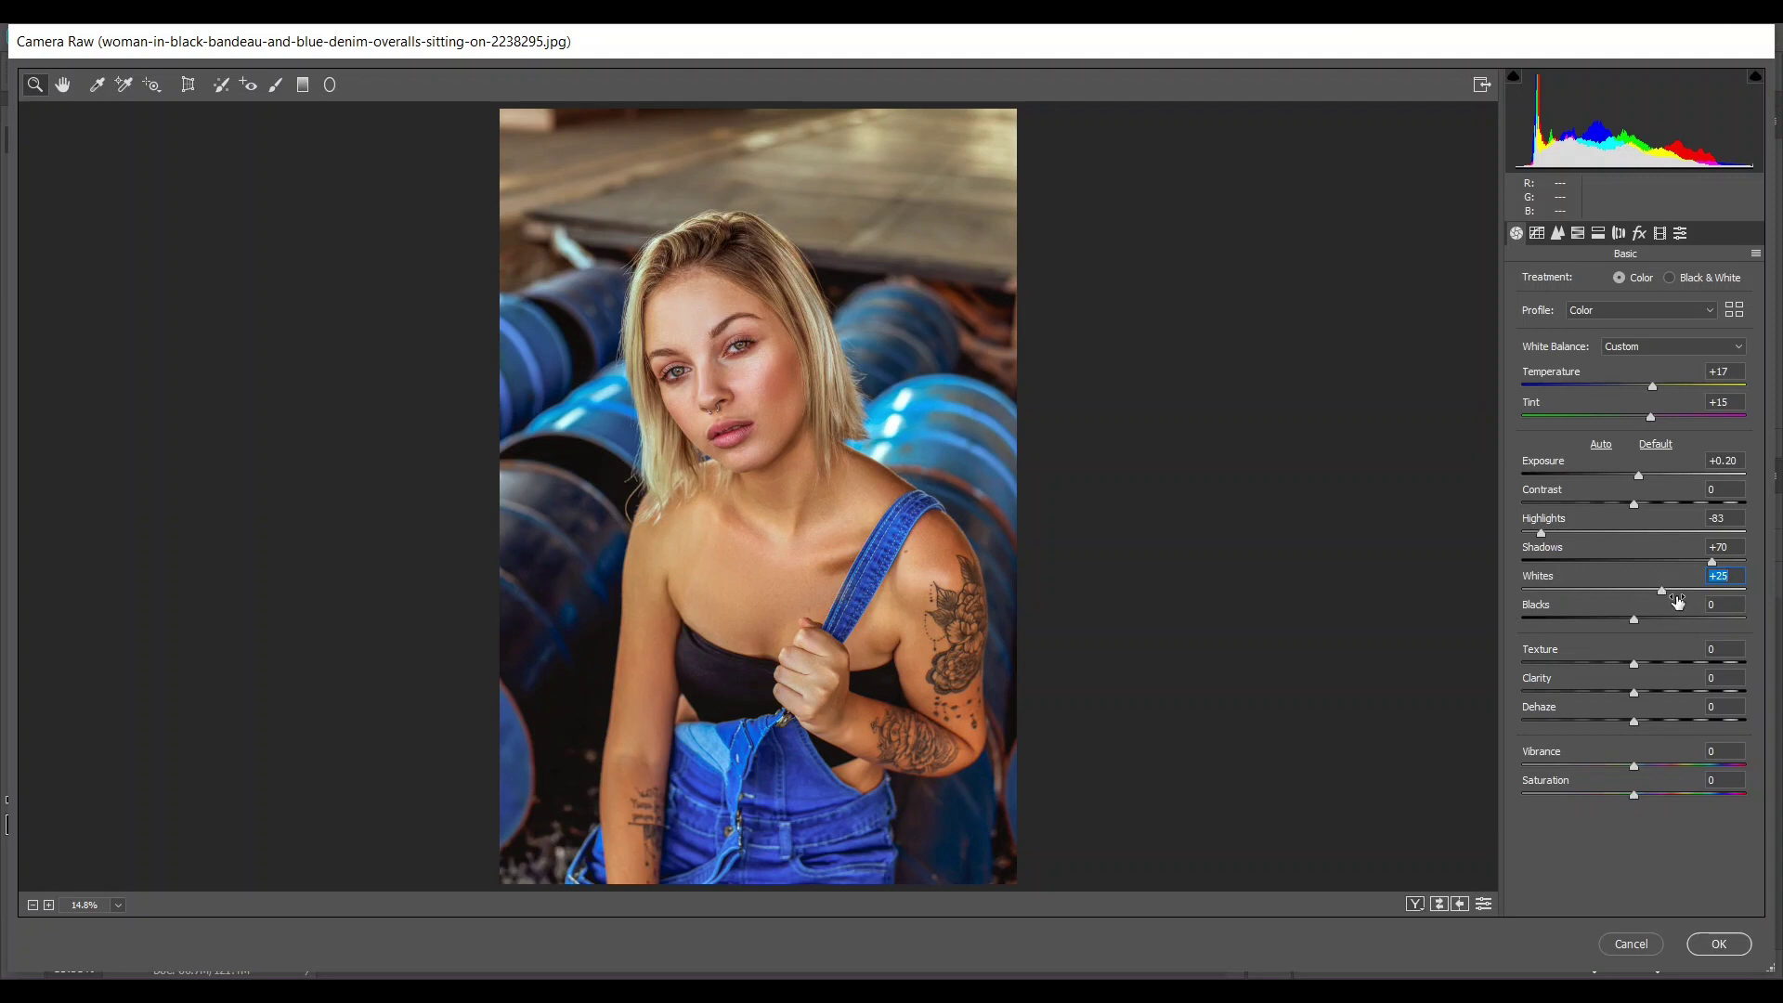
left_click_drag(1649, 615, 1662, 618)
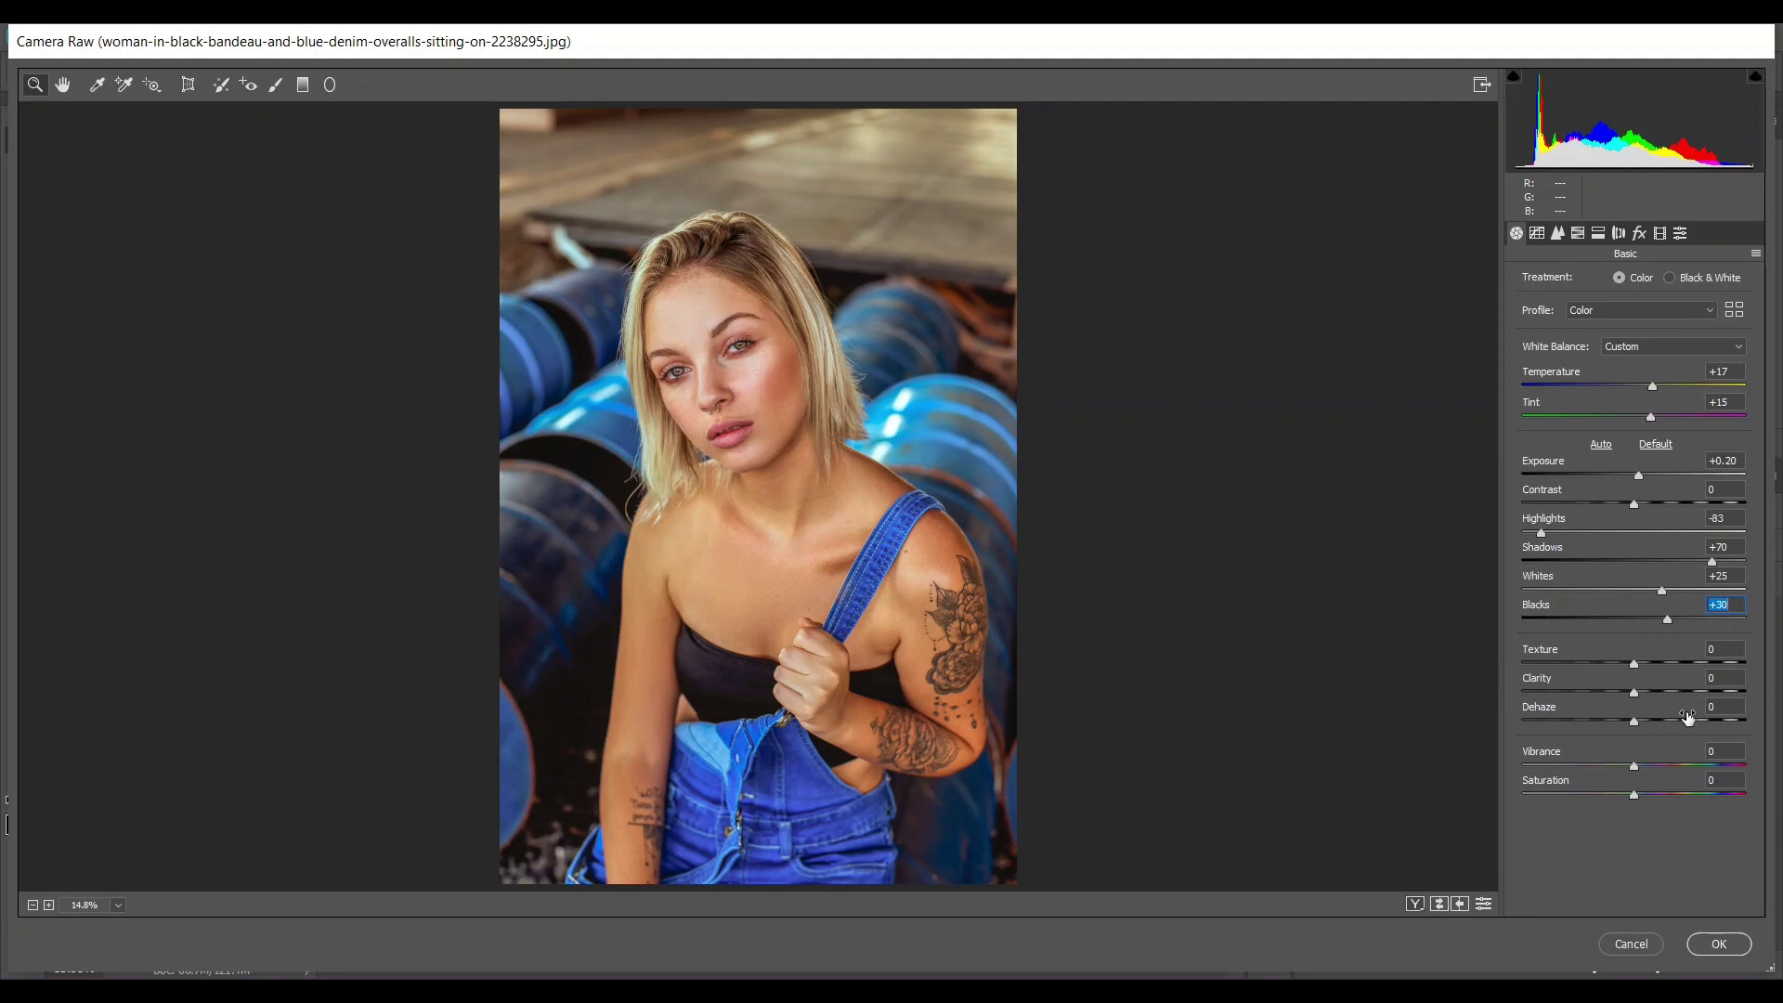
Step: Set vibrance to +20 and saturation to -5, and compare the edit in a side-by-side before/after preview
left_click_drag(1634, 765, 1655, 770)
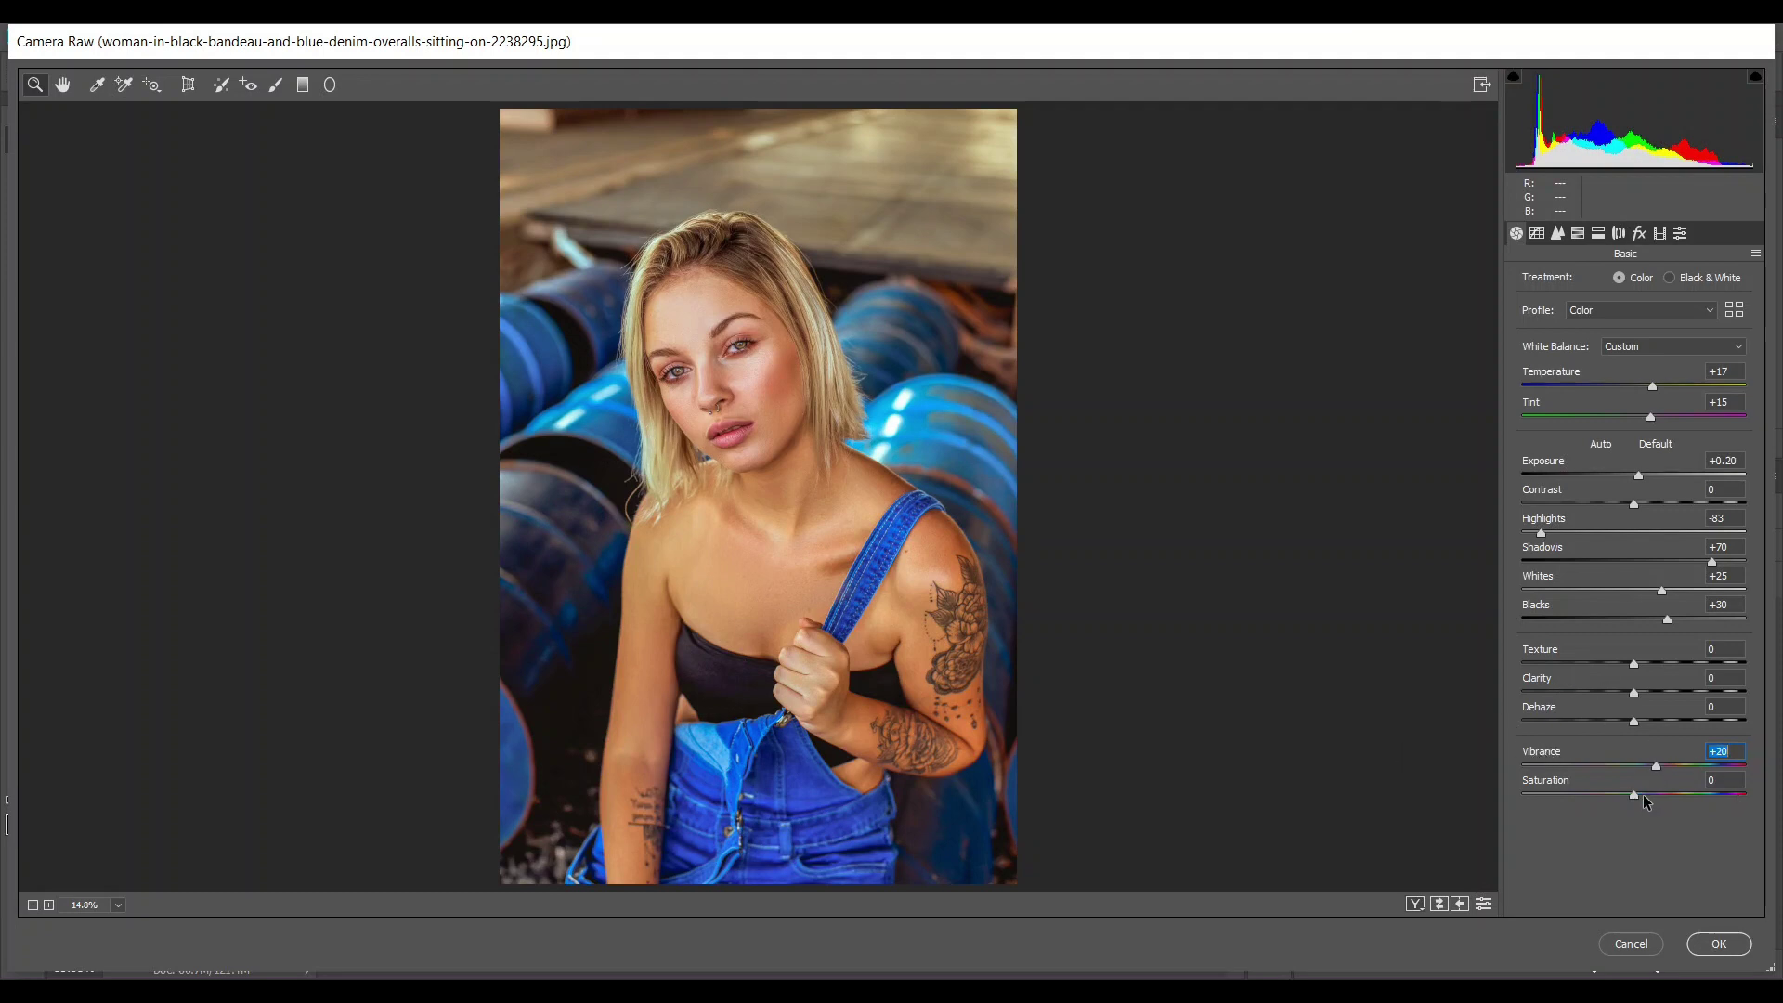
left_click_drag(1636, 790, 1629, 790)
key("q")
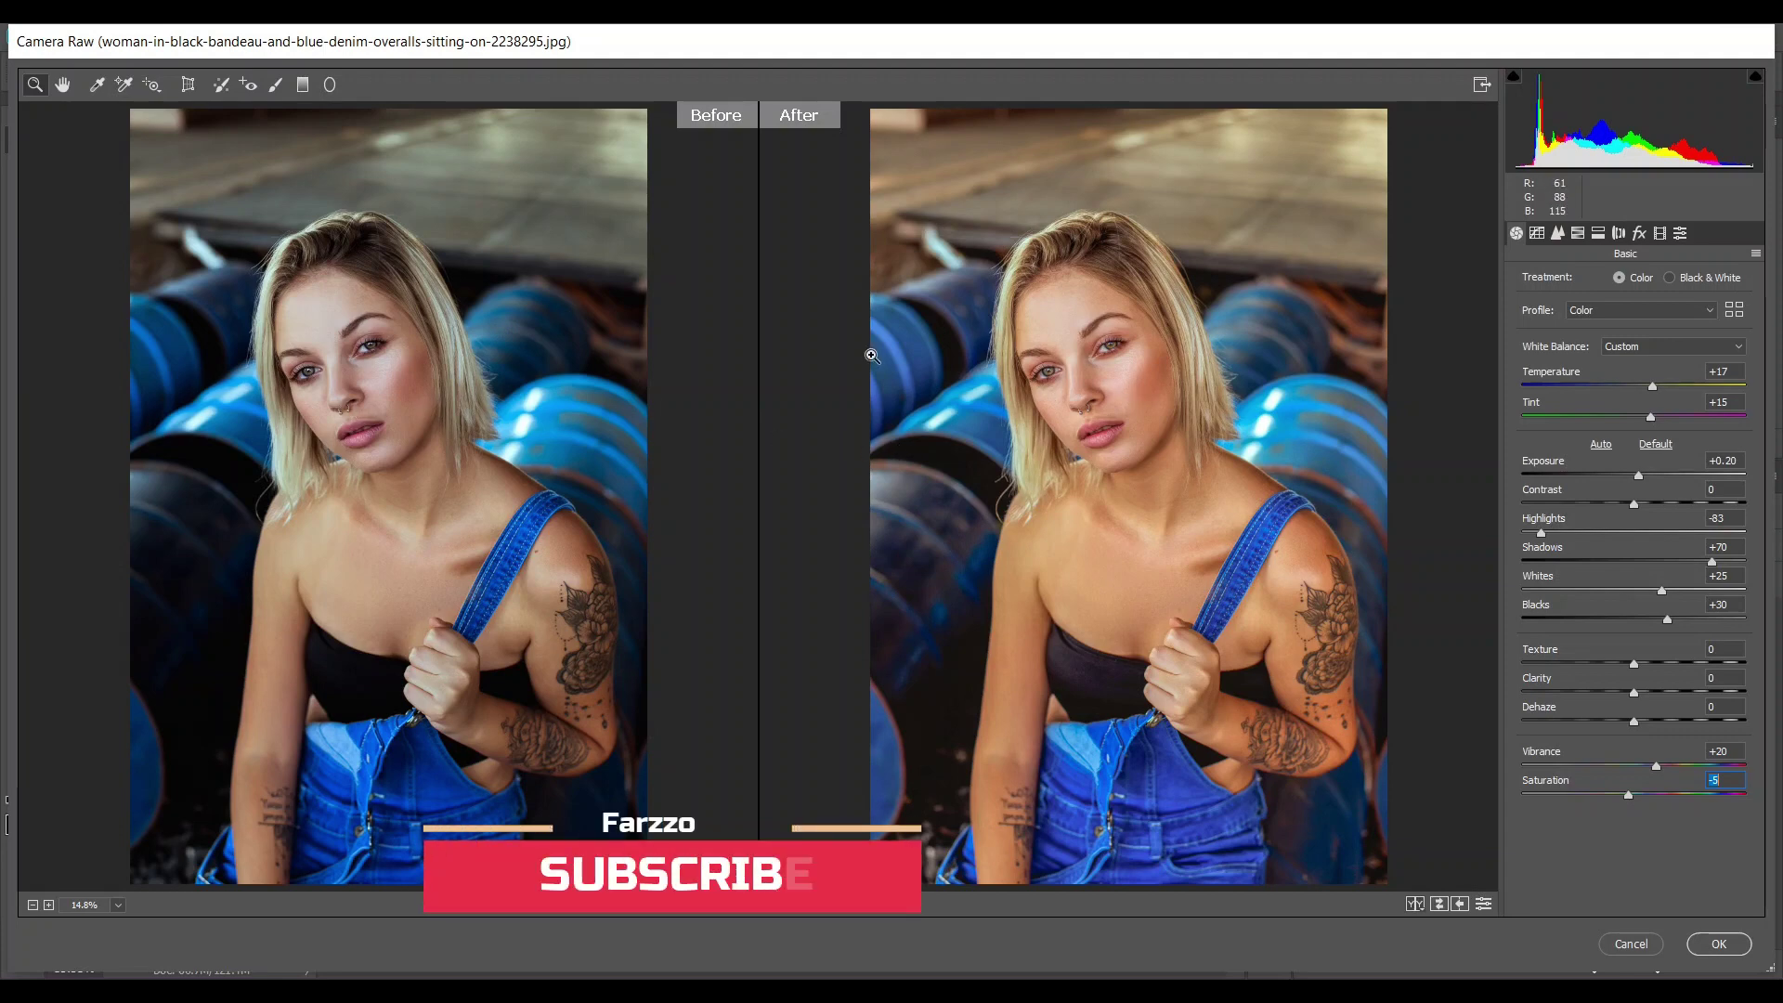
key("q")
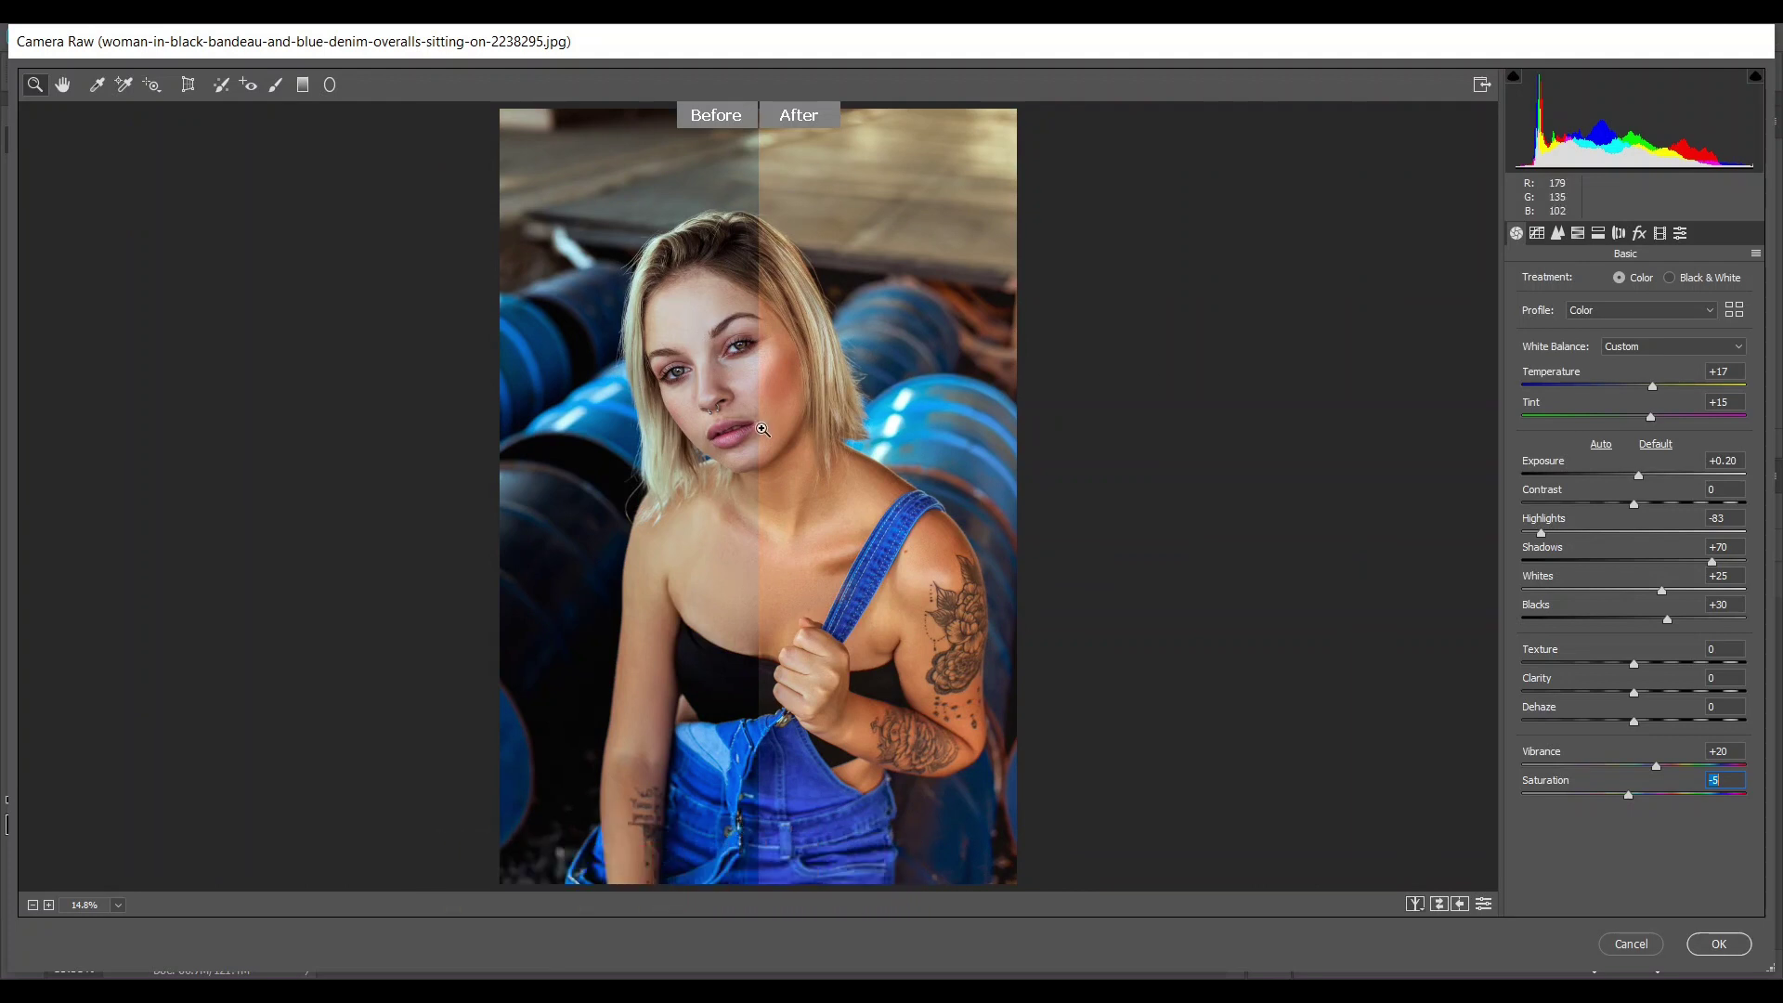
key("q")
key("q")
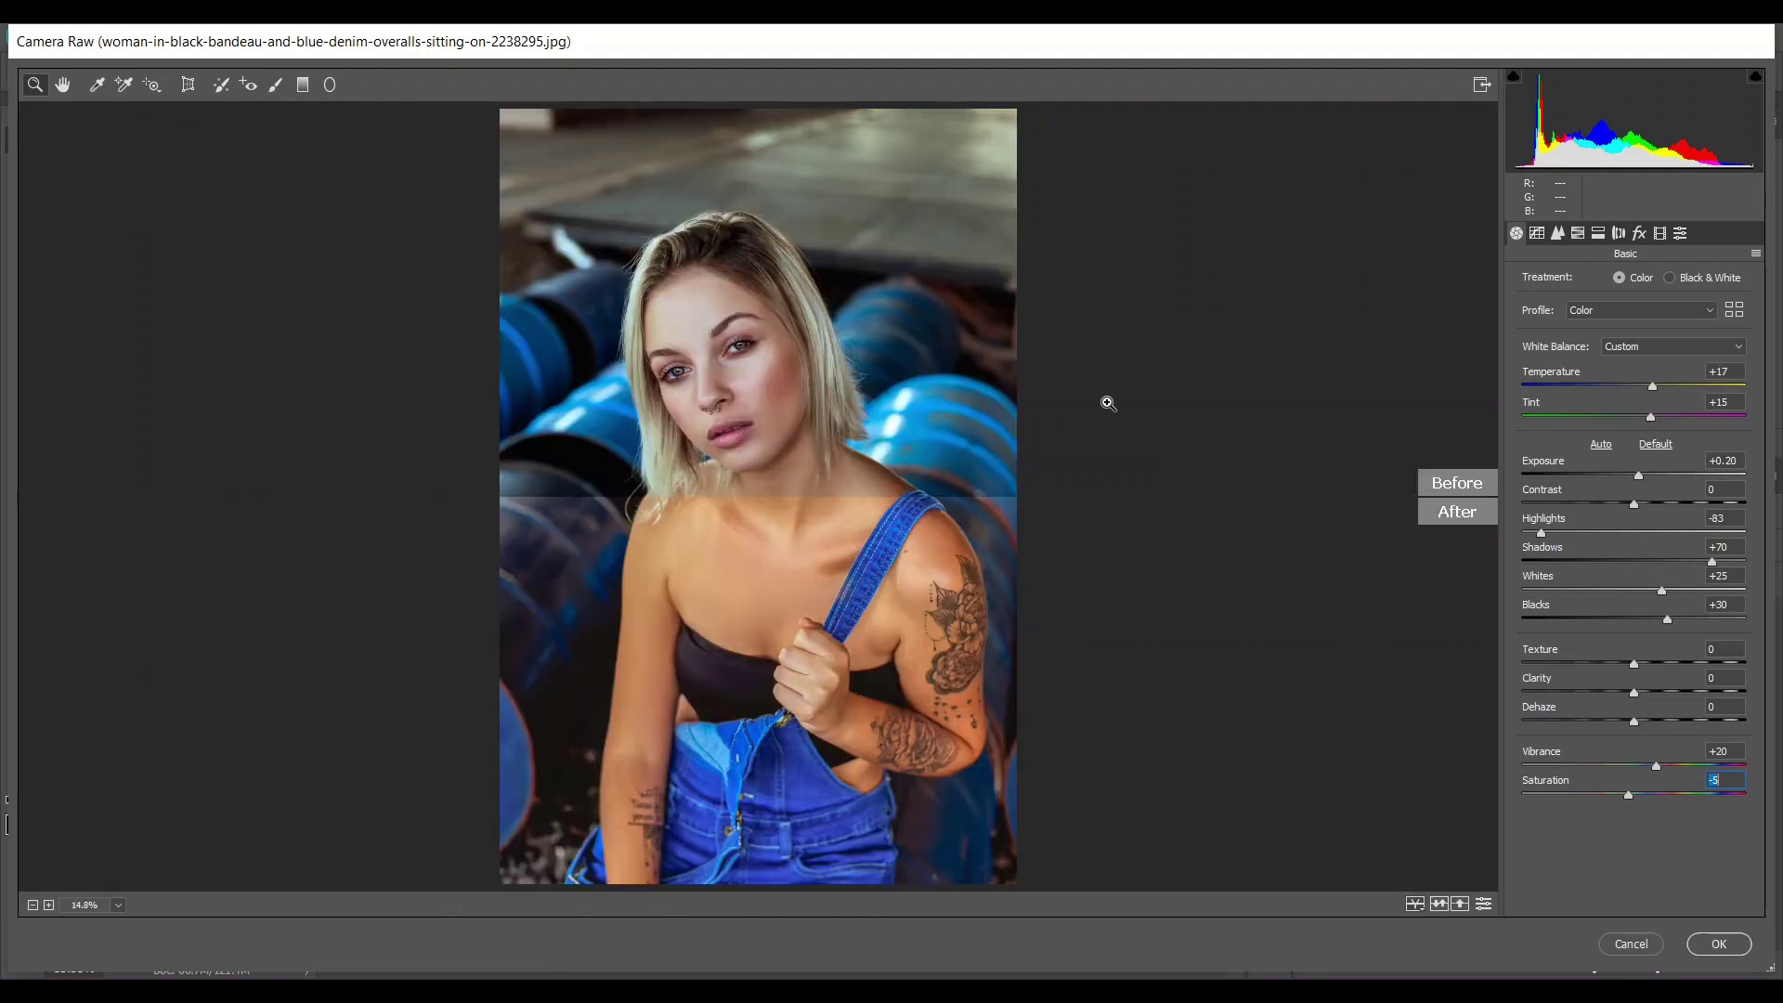
key("q")
key("q")
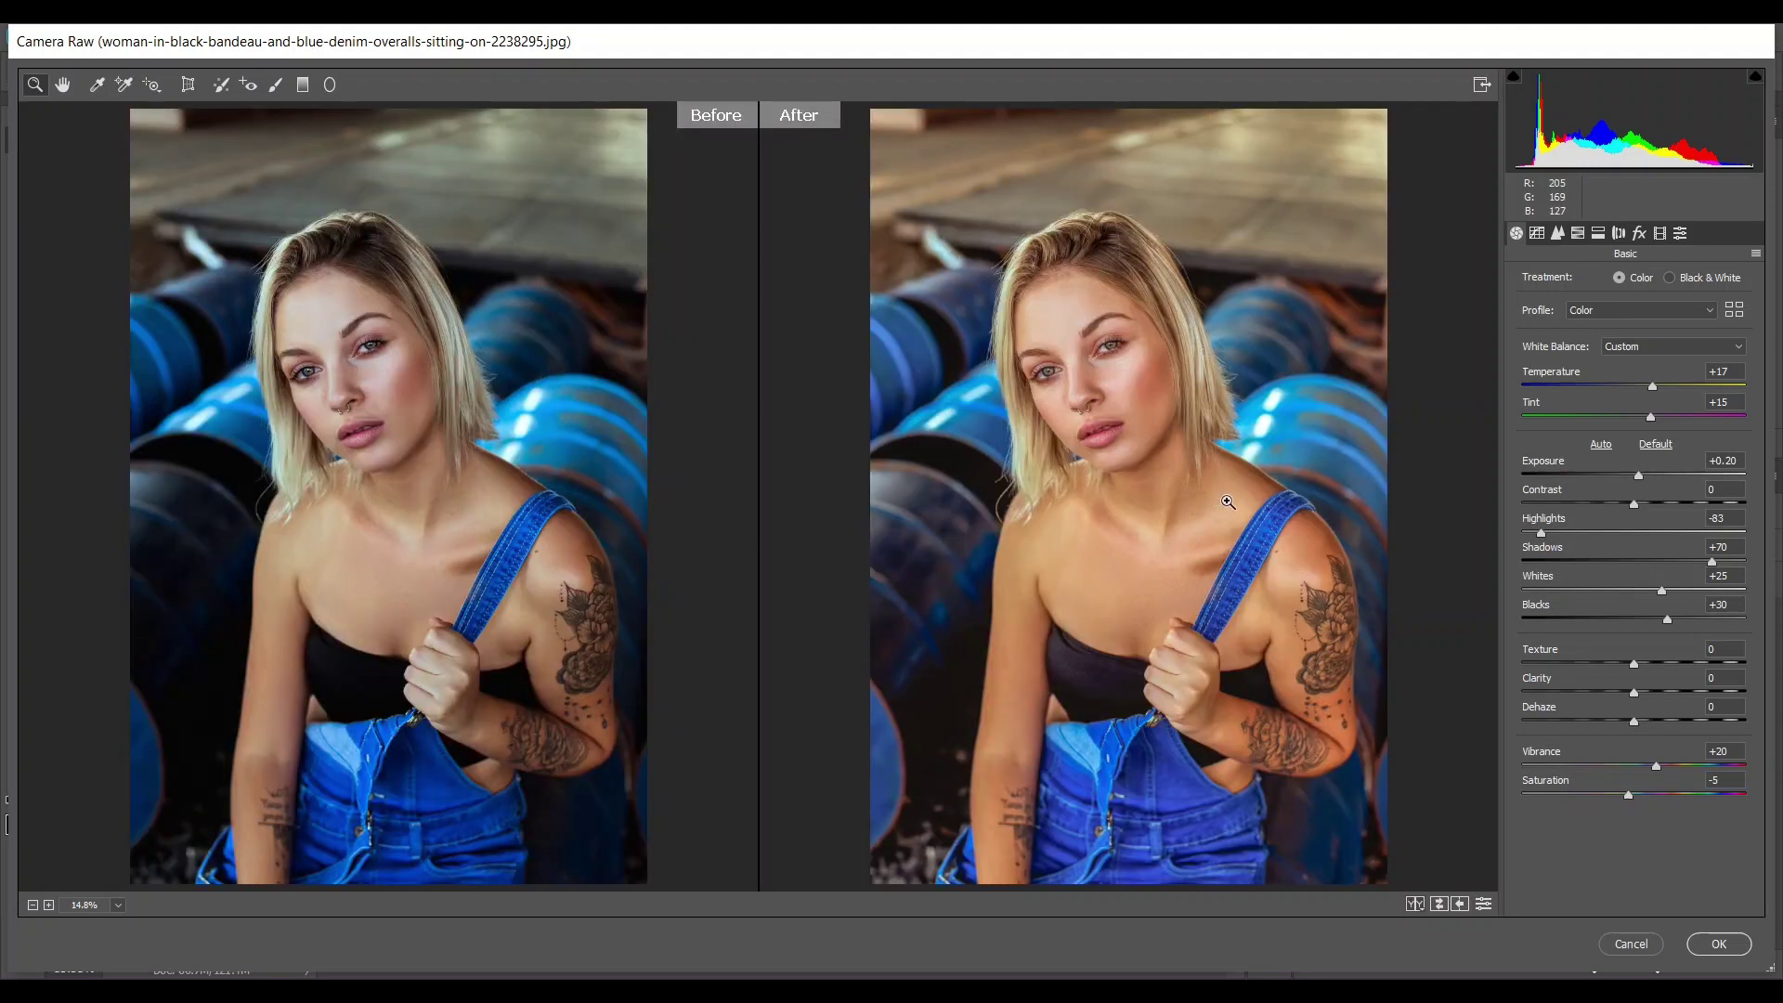
Step: Set the sharpening amount to 8 and luminance noise reduction to 5, and raise the color noise reduction
left_click(1557, 233)
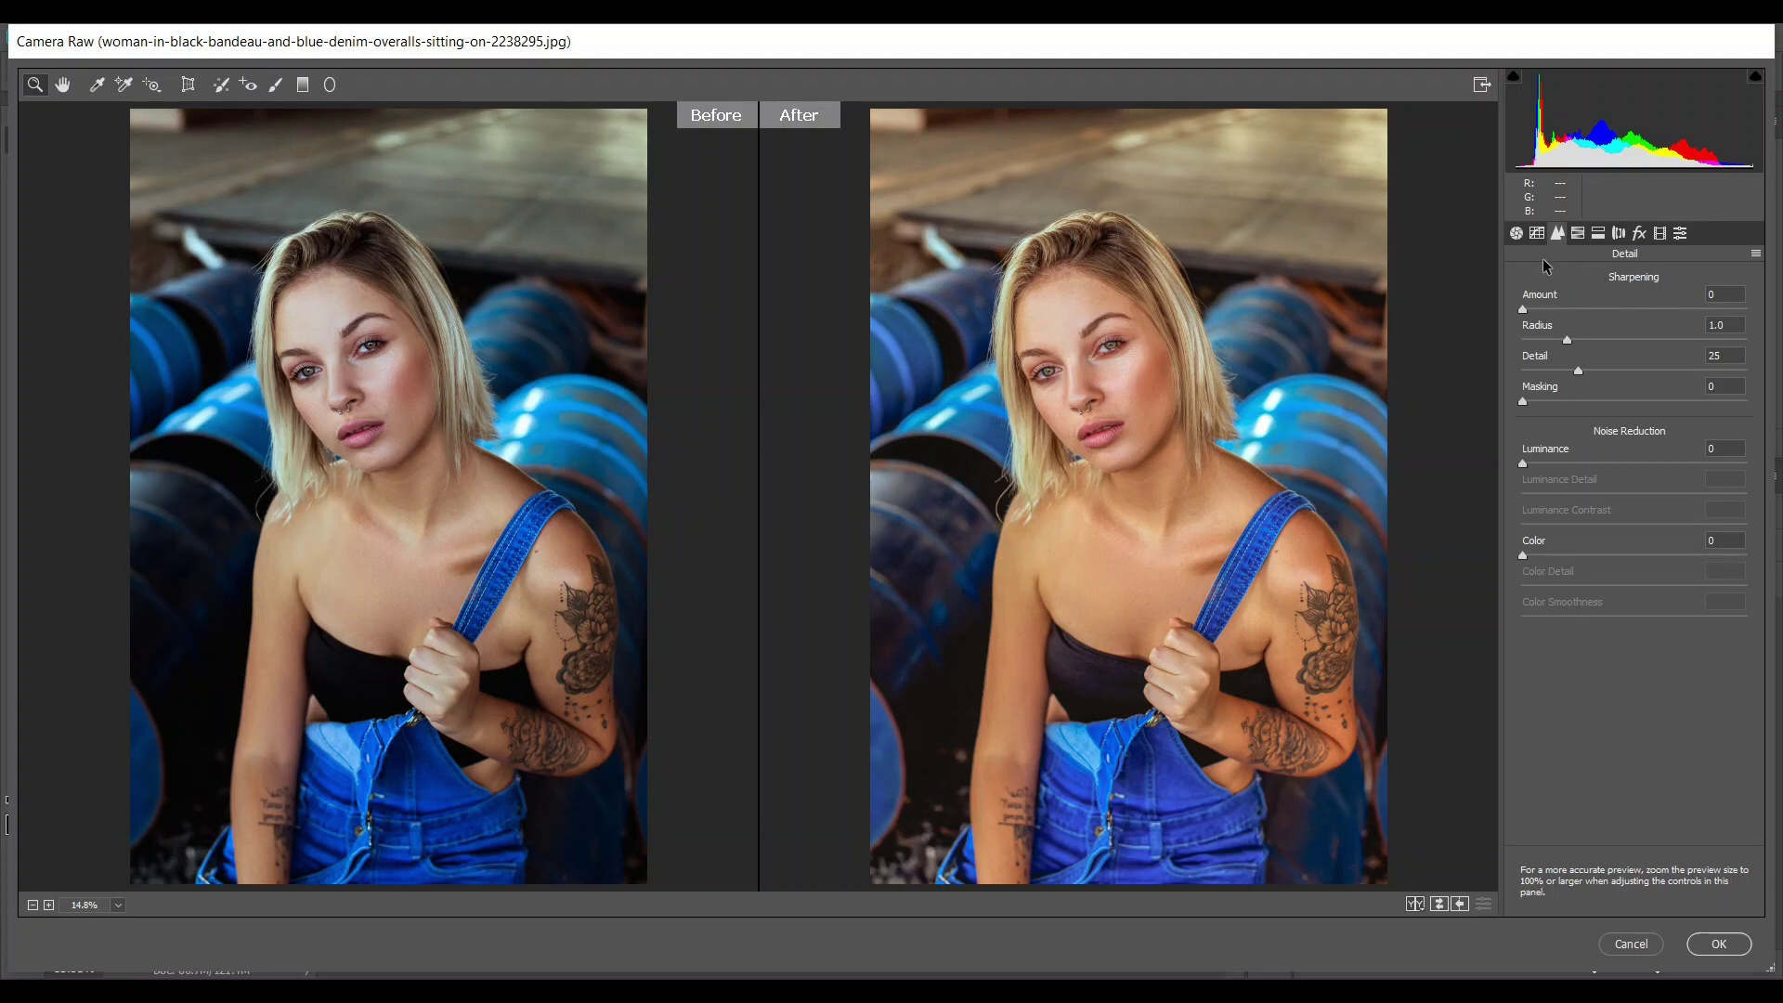
left_click(1538, 235)
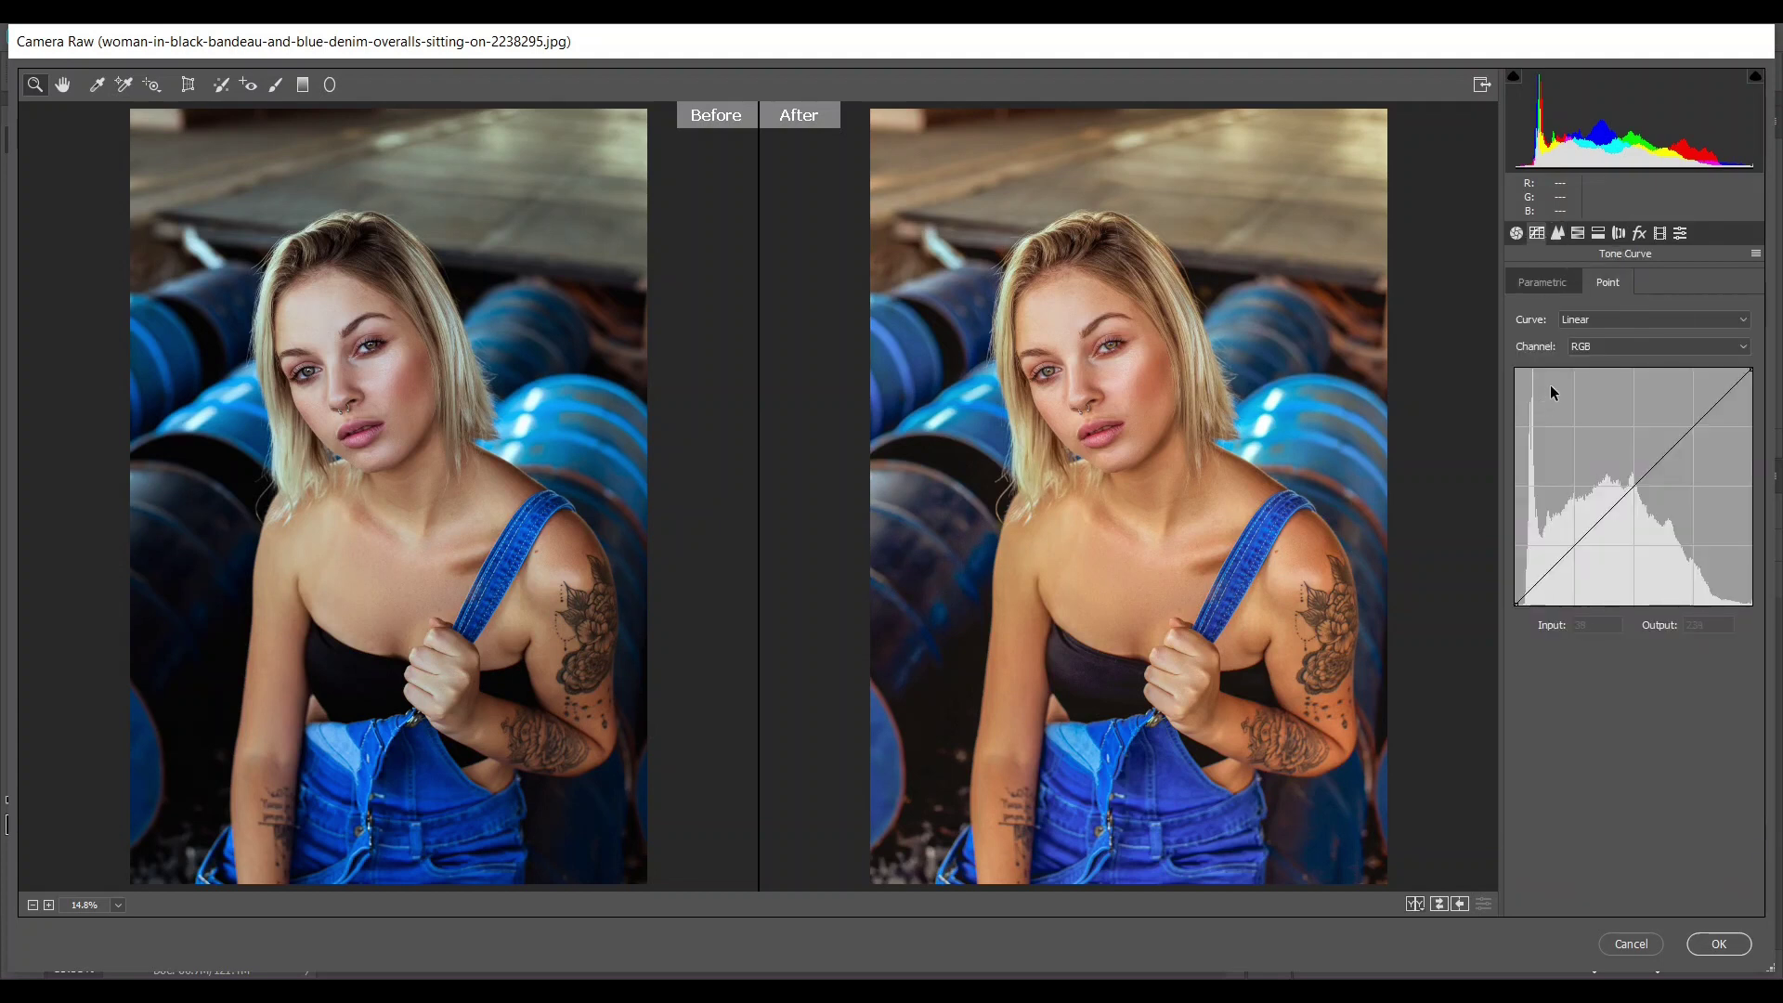
left_click(1558, 233)
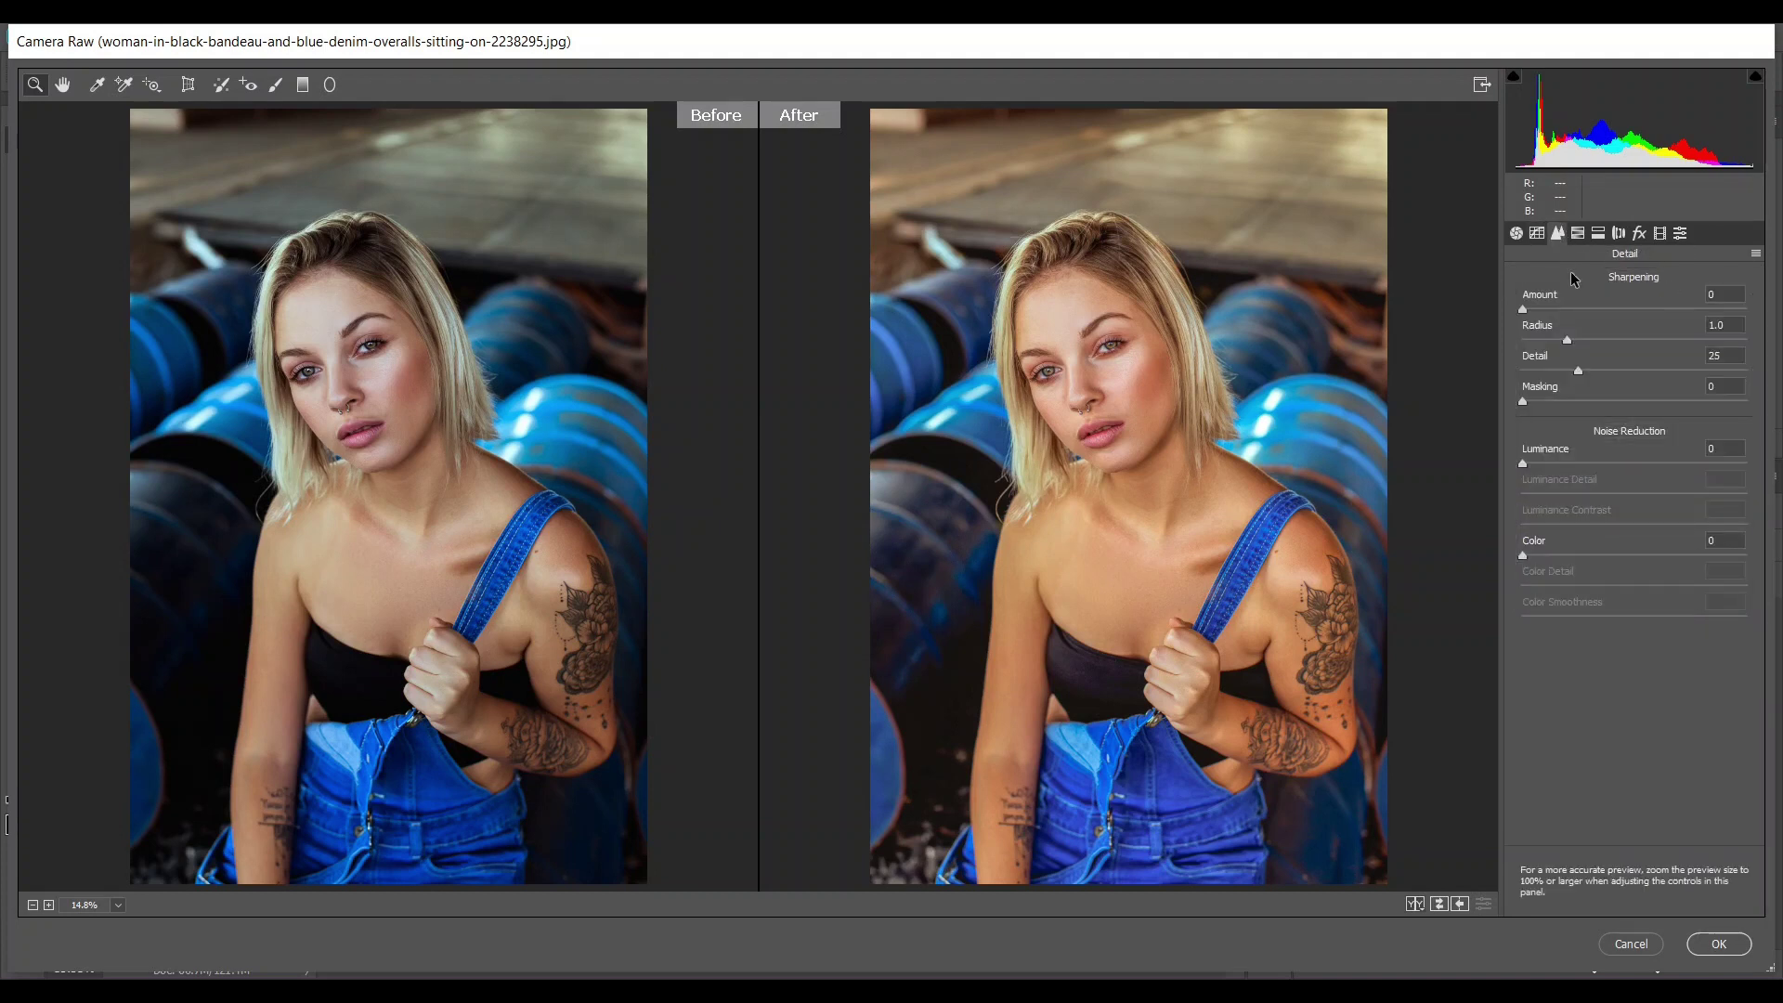
left_click(1536, 311)
left_click(1539, 462)
key("Down")
key("Down")
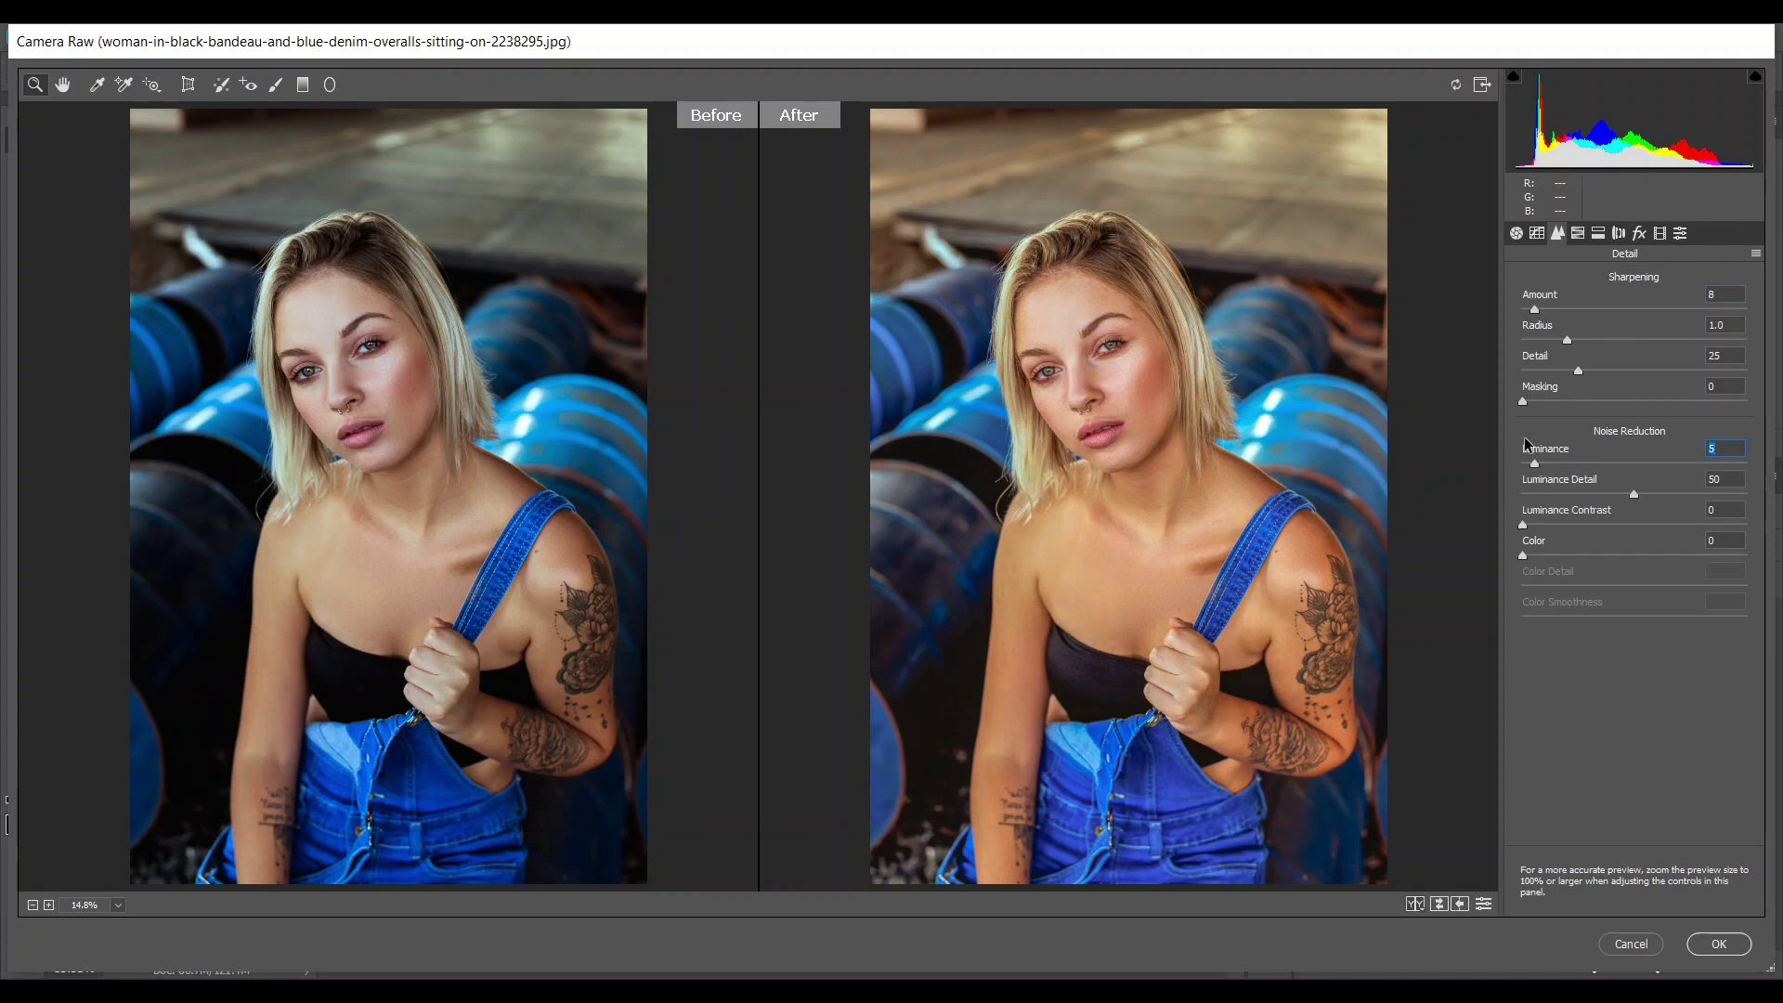
left_click(1555, 555)
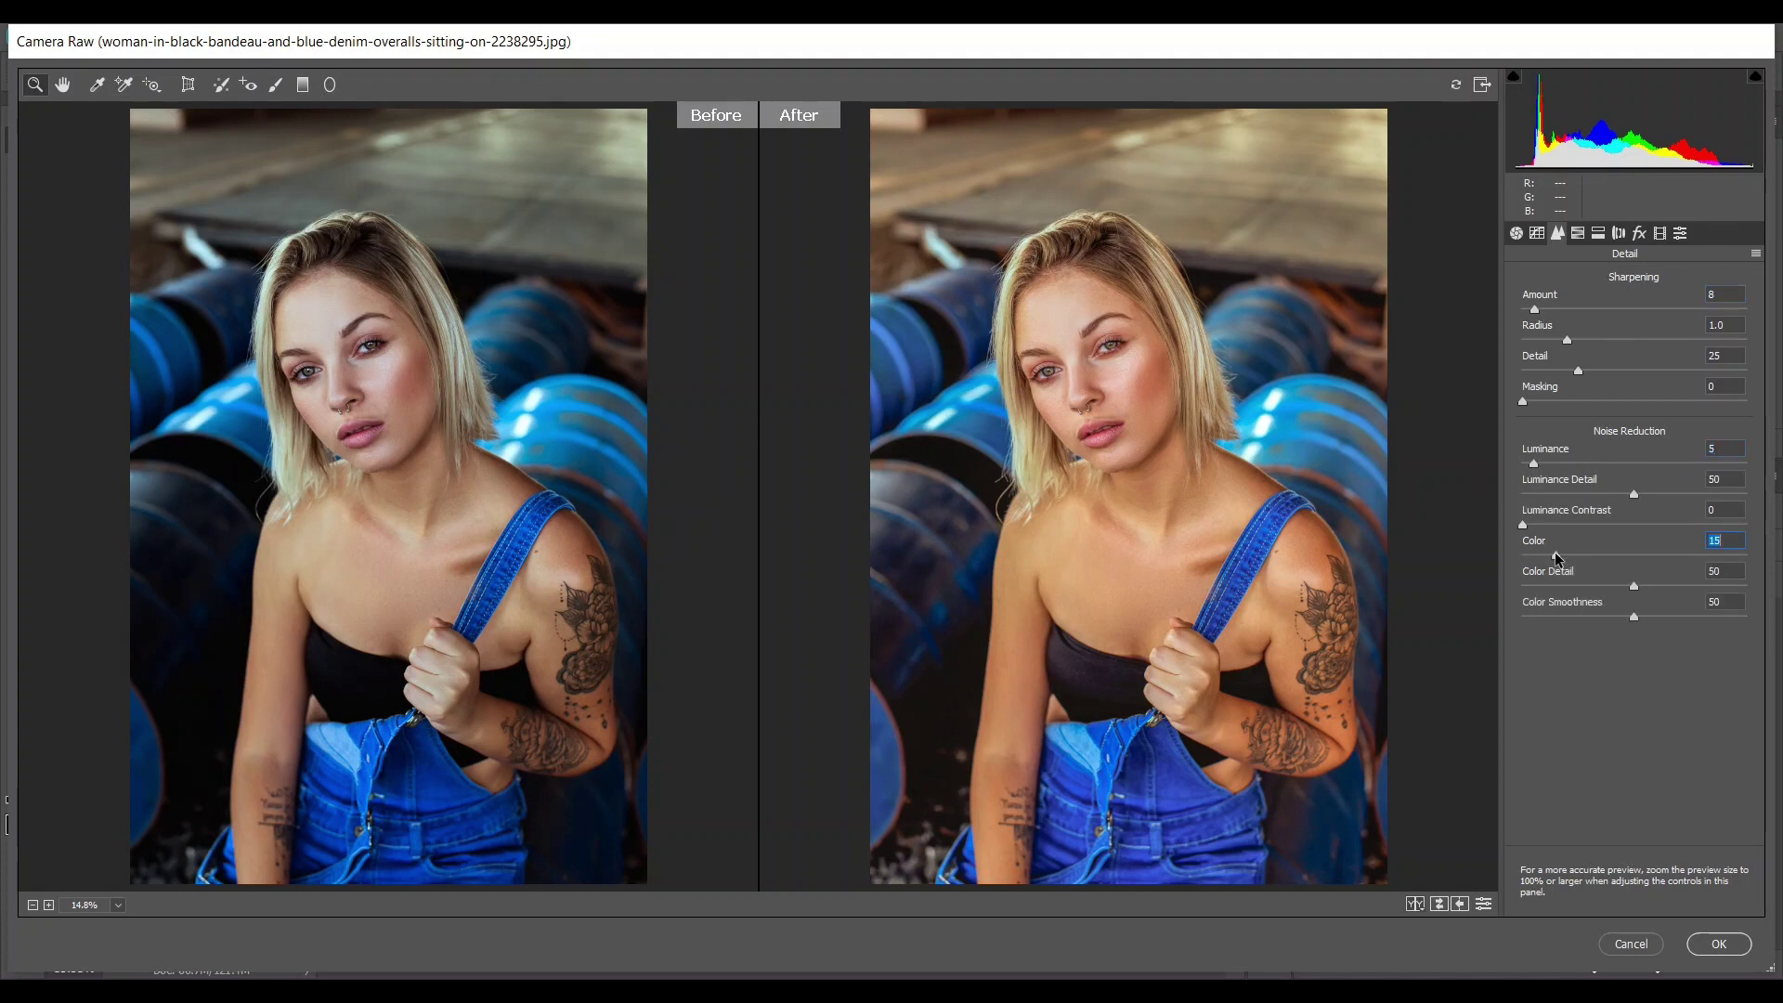
left_click_drag(1554, 554, 1611, 555)
Step: Shift the HSL hues to reds -10, oranges -4, yellows -50, aquas +8 and blues -60
left_click(1578, 233)
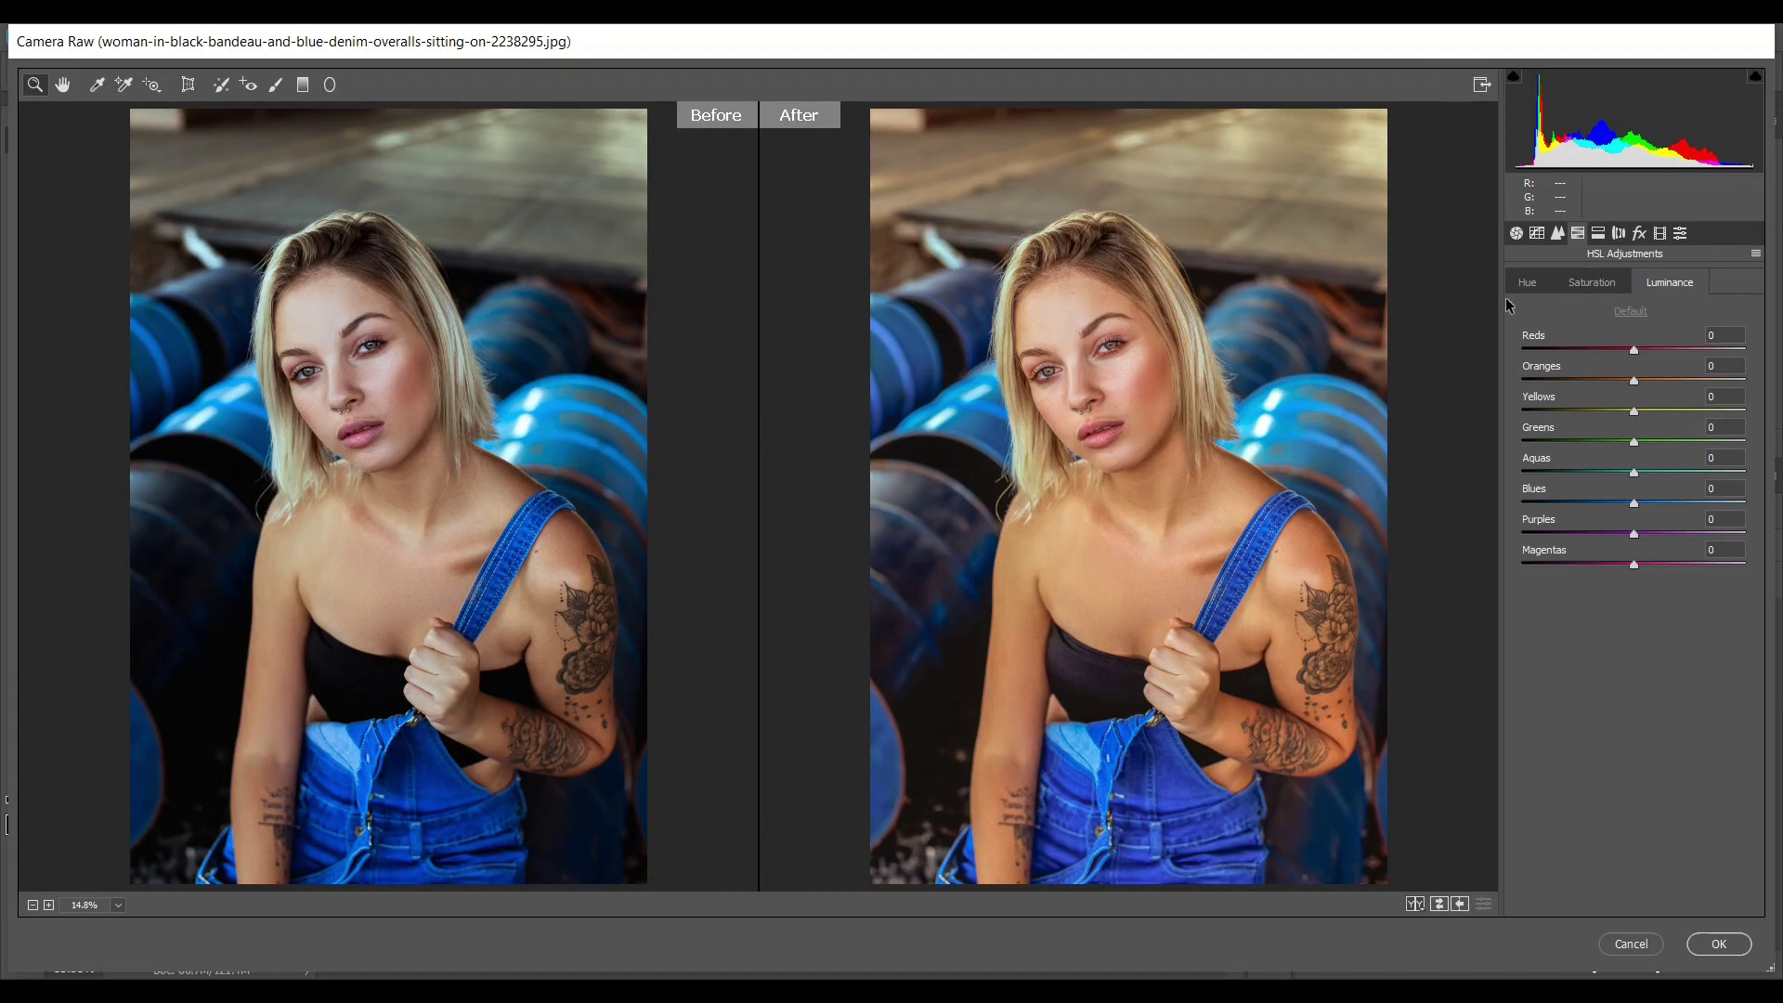
left_click(1531, 284)
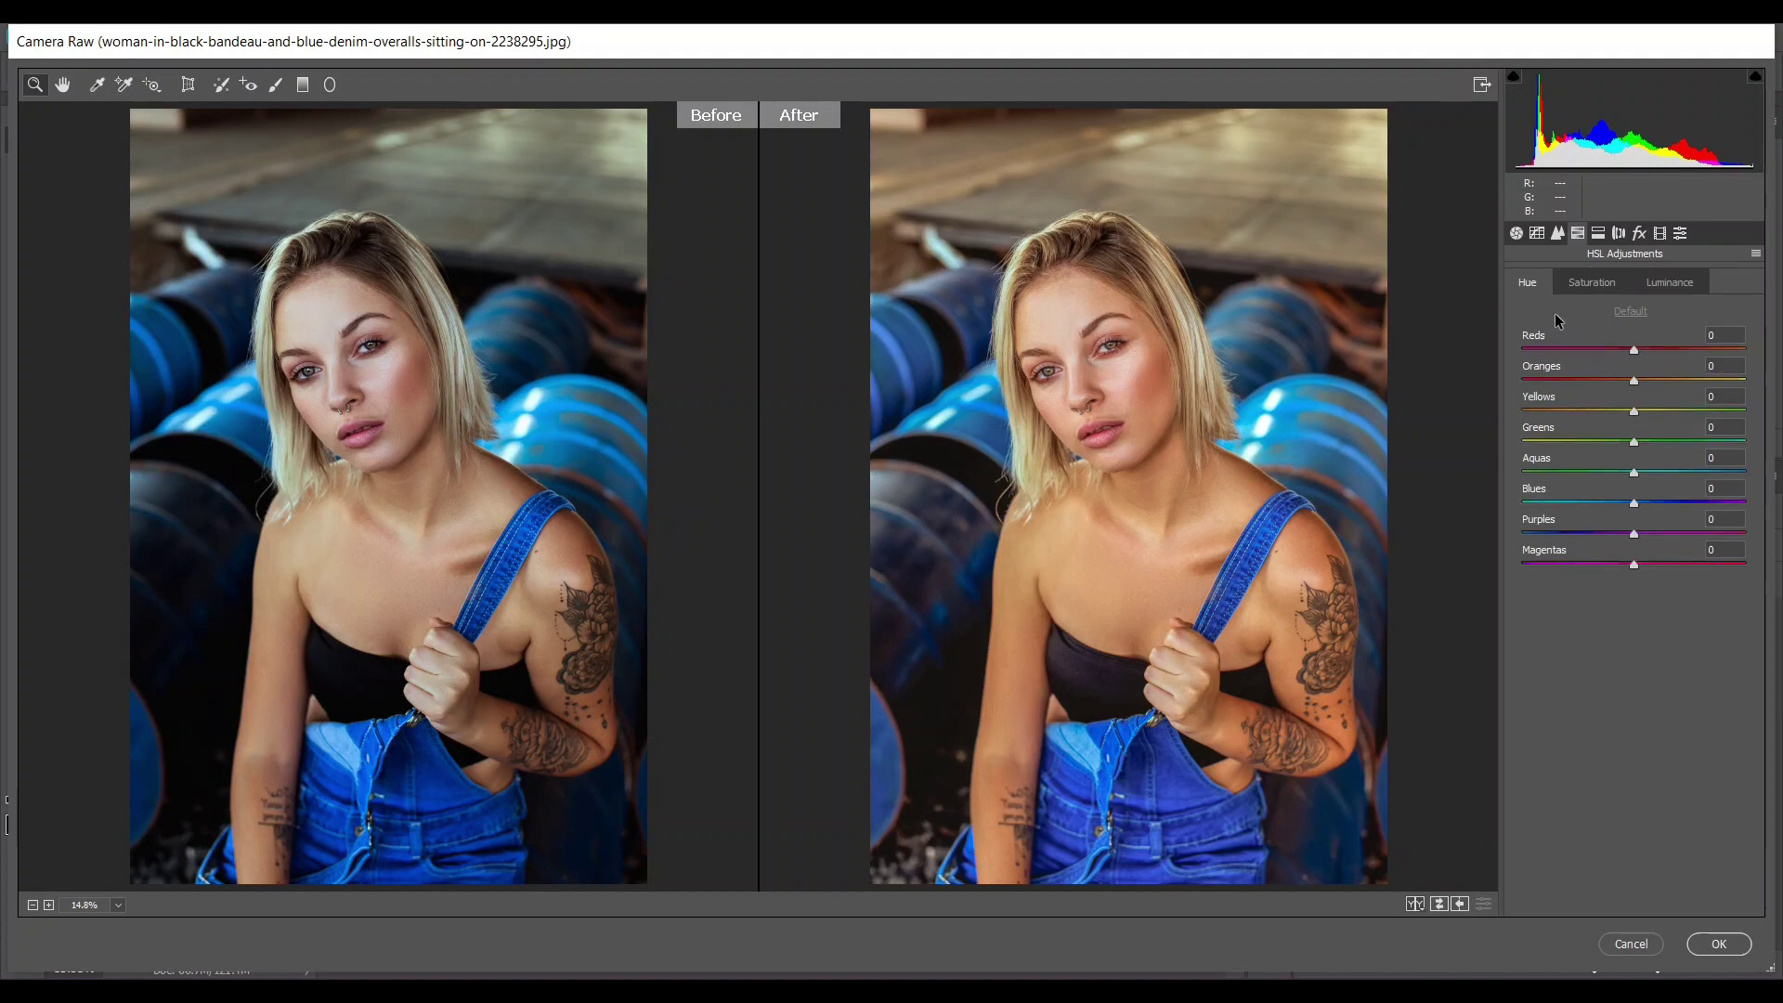
left_click_drag(1634, 350, 1621, 354)
left_click_drag(1639, 382, 1636, 380)
left_click_drag(1634, 411, 1578, 419)
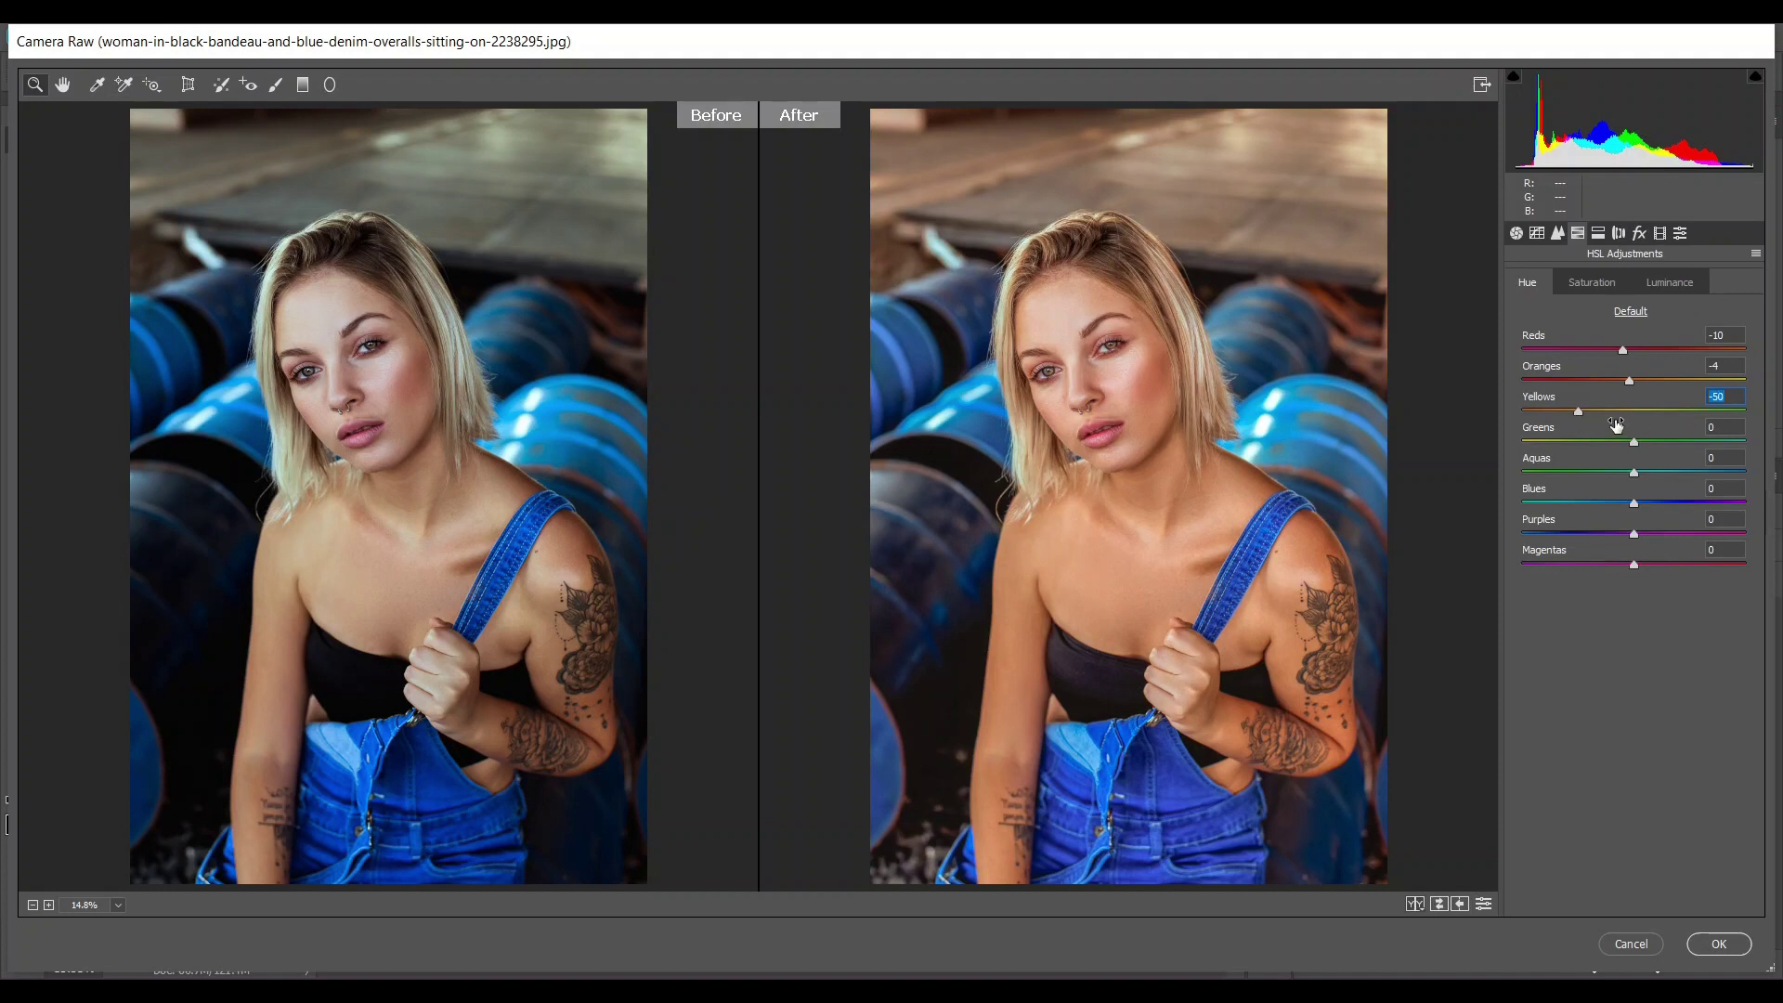
left_click_drag(1634, 473, 1642, 470)
left_click_drag(1621, 506, 1565, 499)
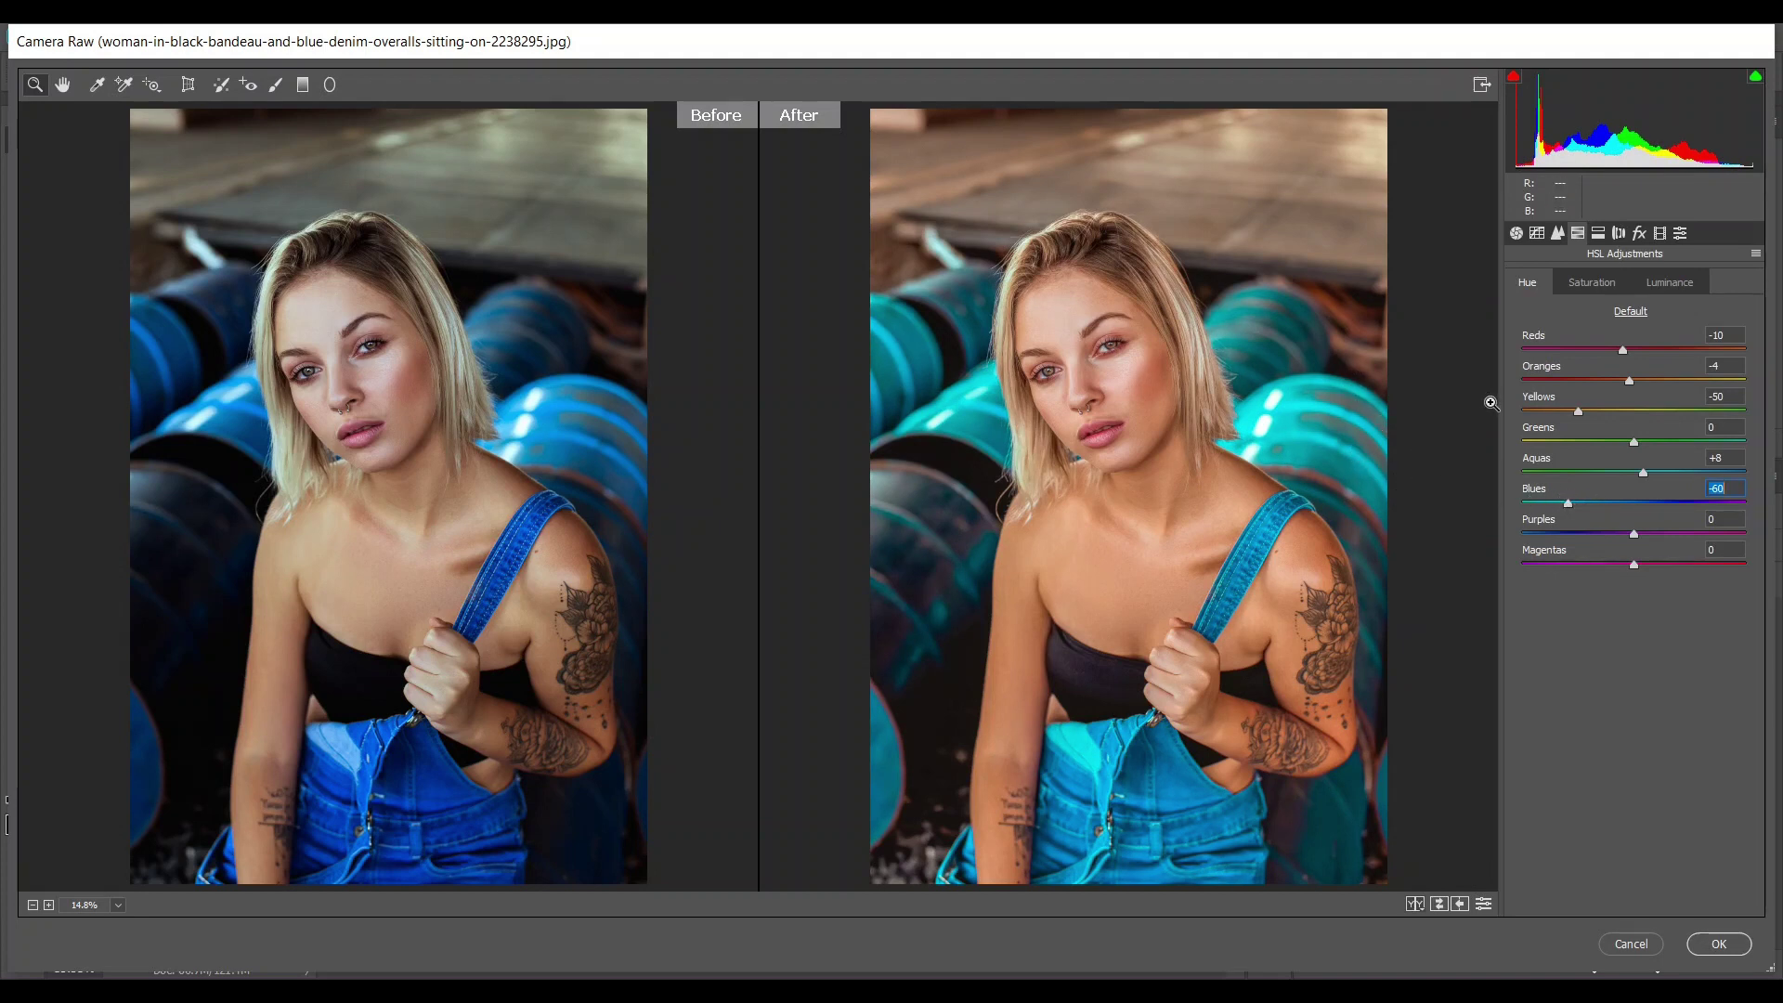
Step: Set the HSL saturation to reds -15, oranges -25, yellows -85 and aquas -67, and lower the blues
left_click(1594, 291)
left_click_drag(1634, 349, 1617, 350)
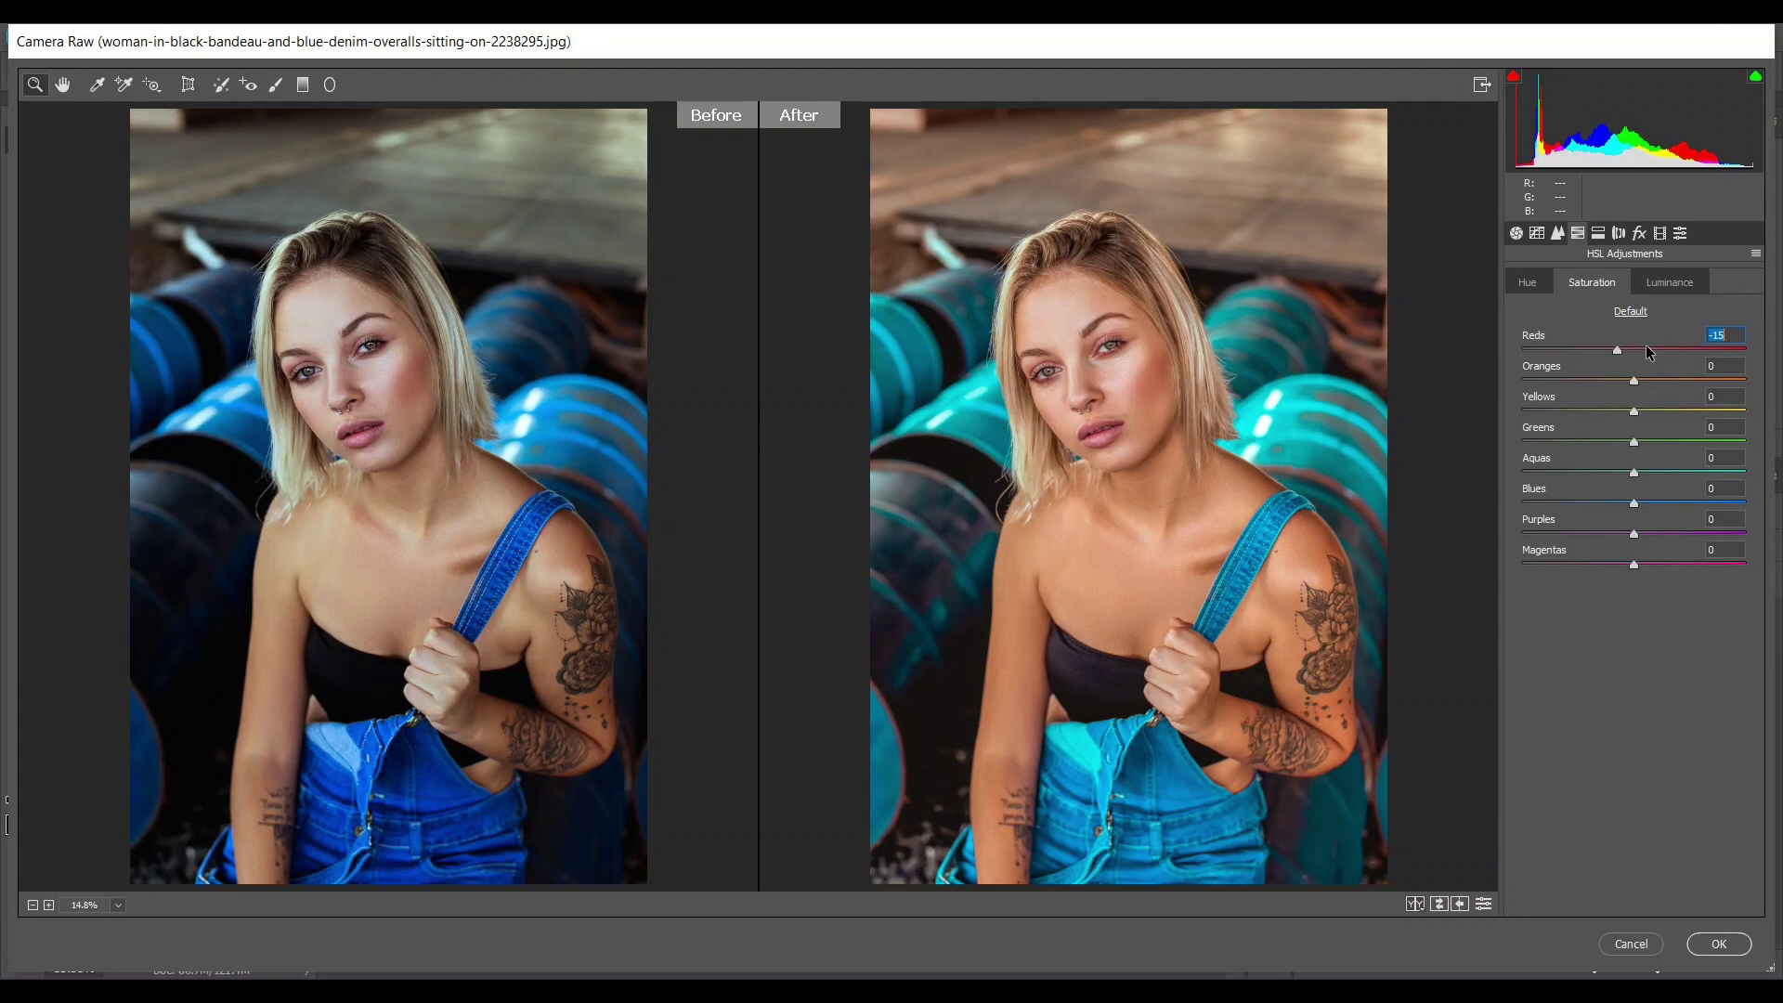
left_click_drag(1634, 380, 1539, 411)
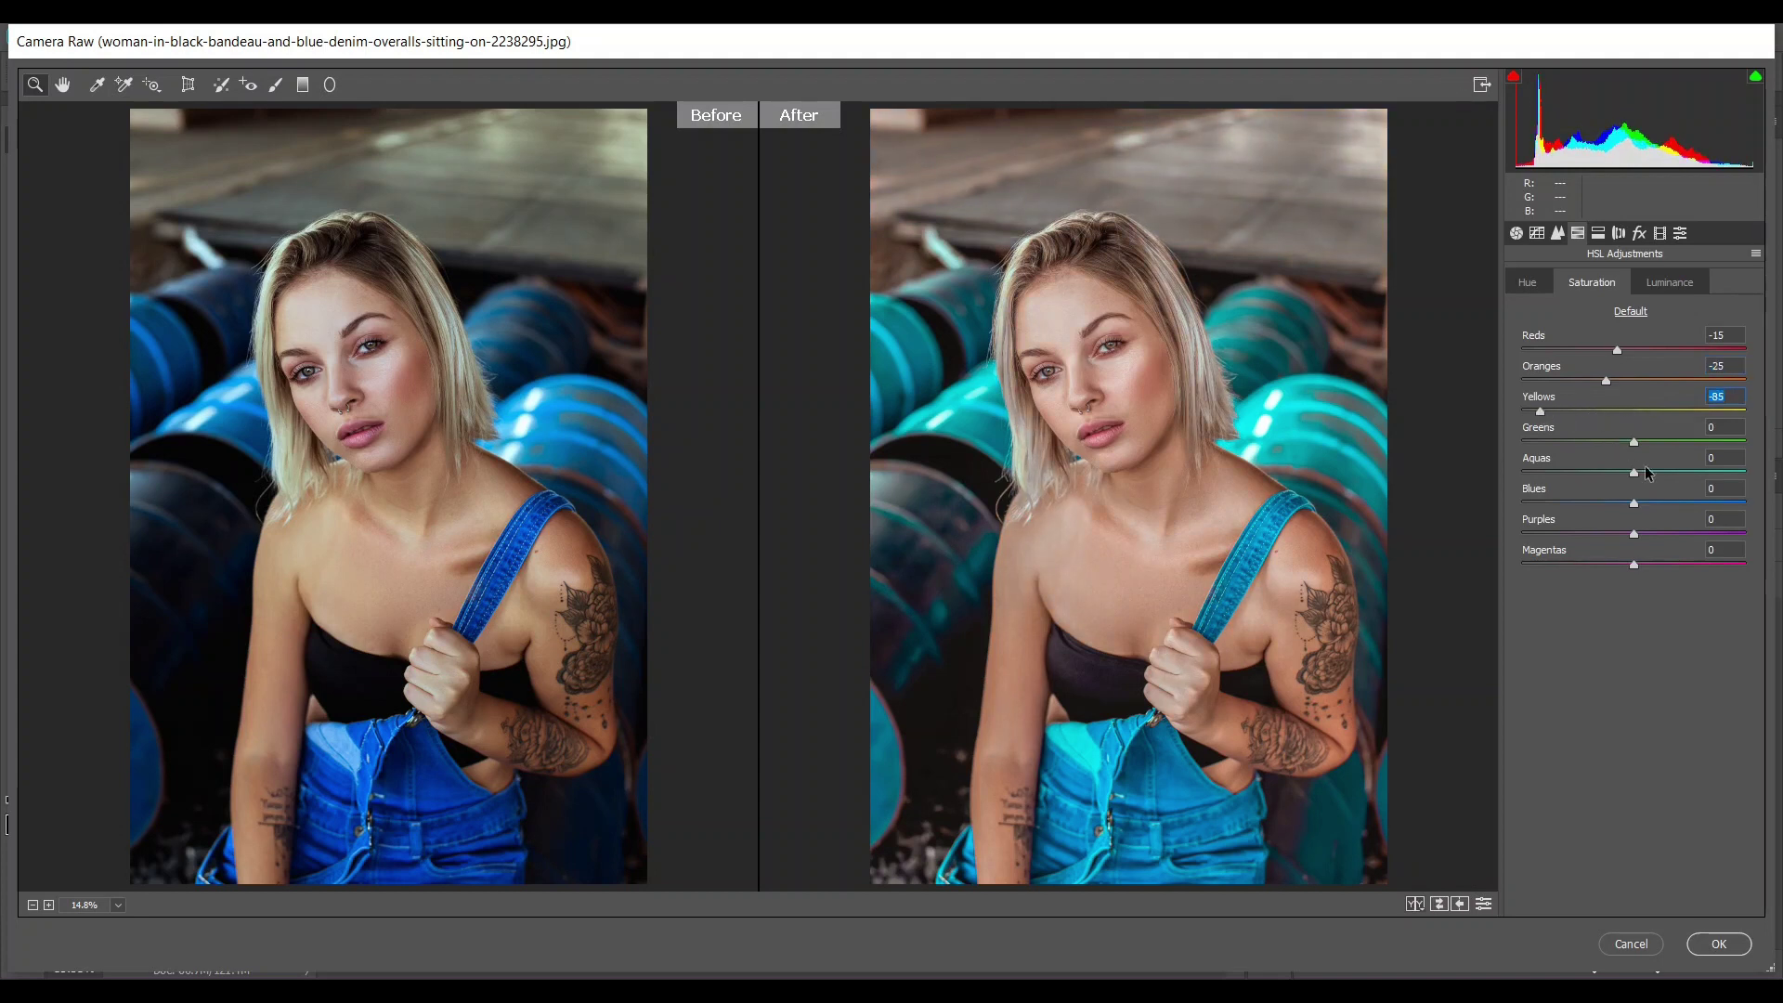
left_click_drag(1612, 471, 1595, 474)
left_click_drag(1574, 474, 1563, 470)
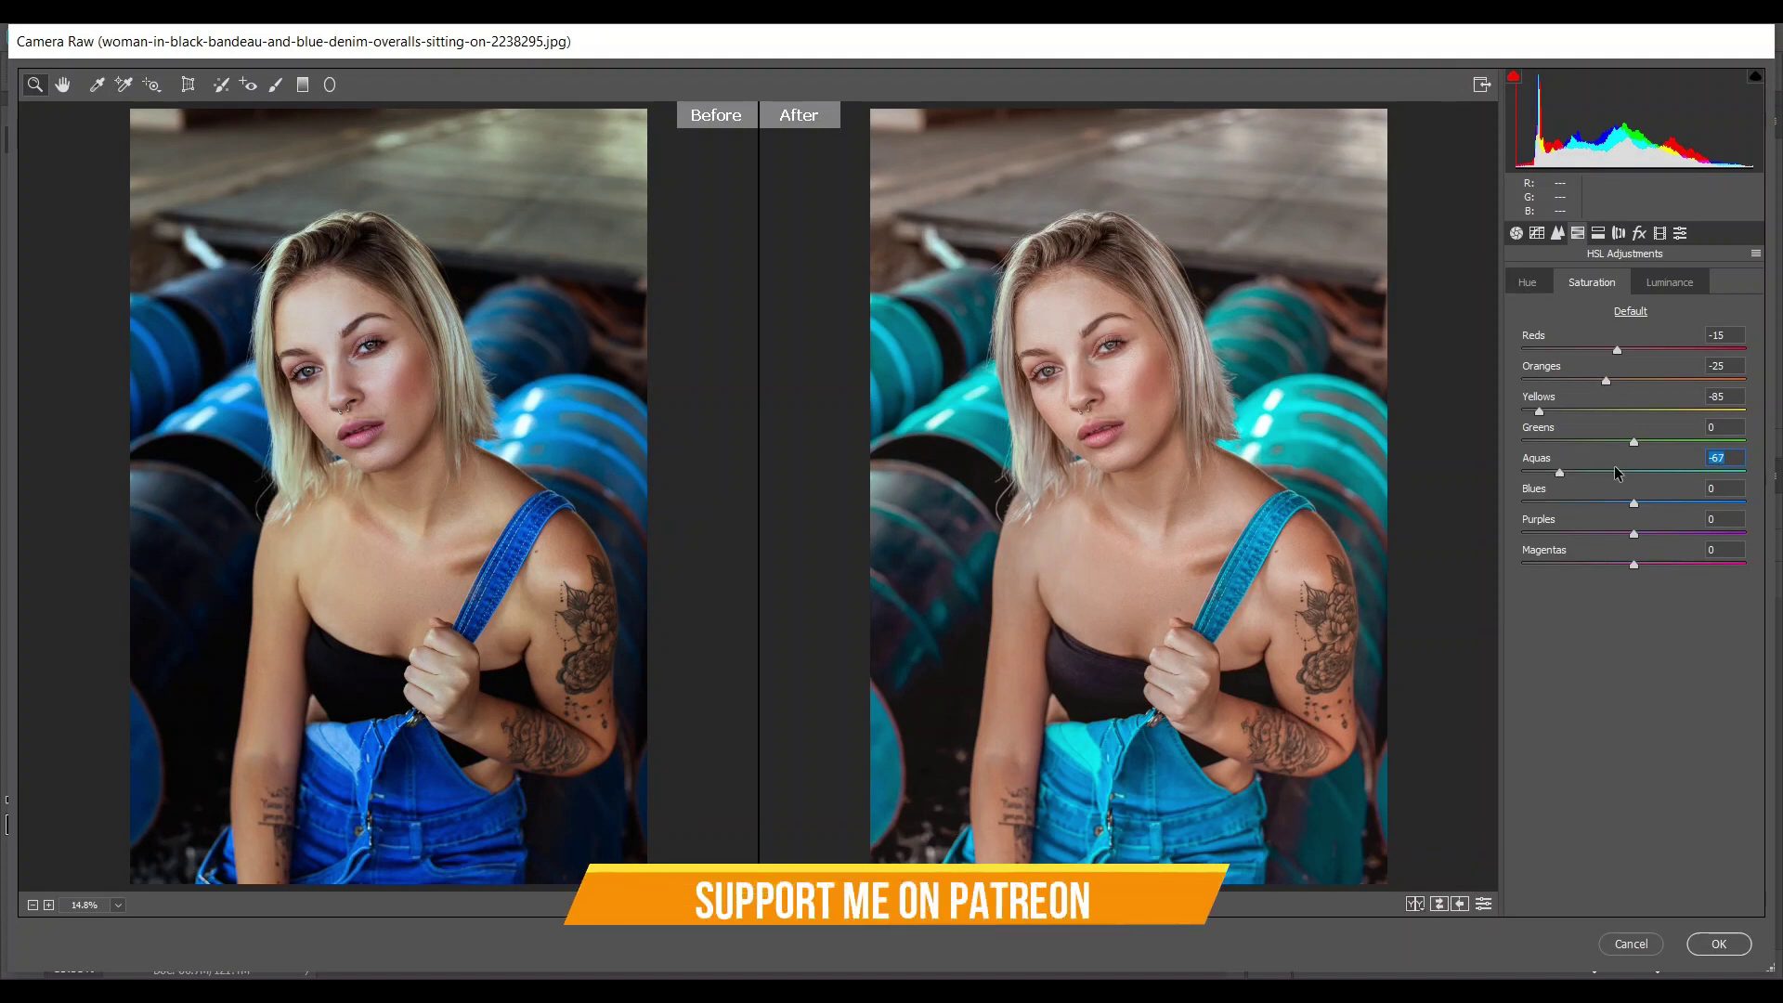
left_click_drag(1615, 505, 1594, 507)
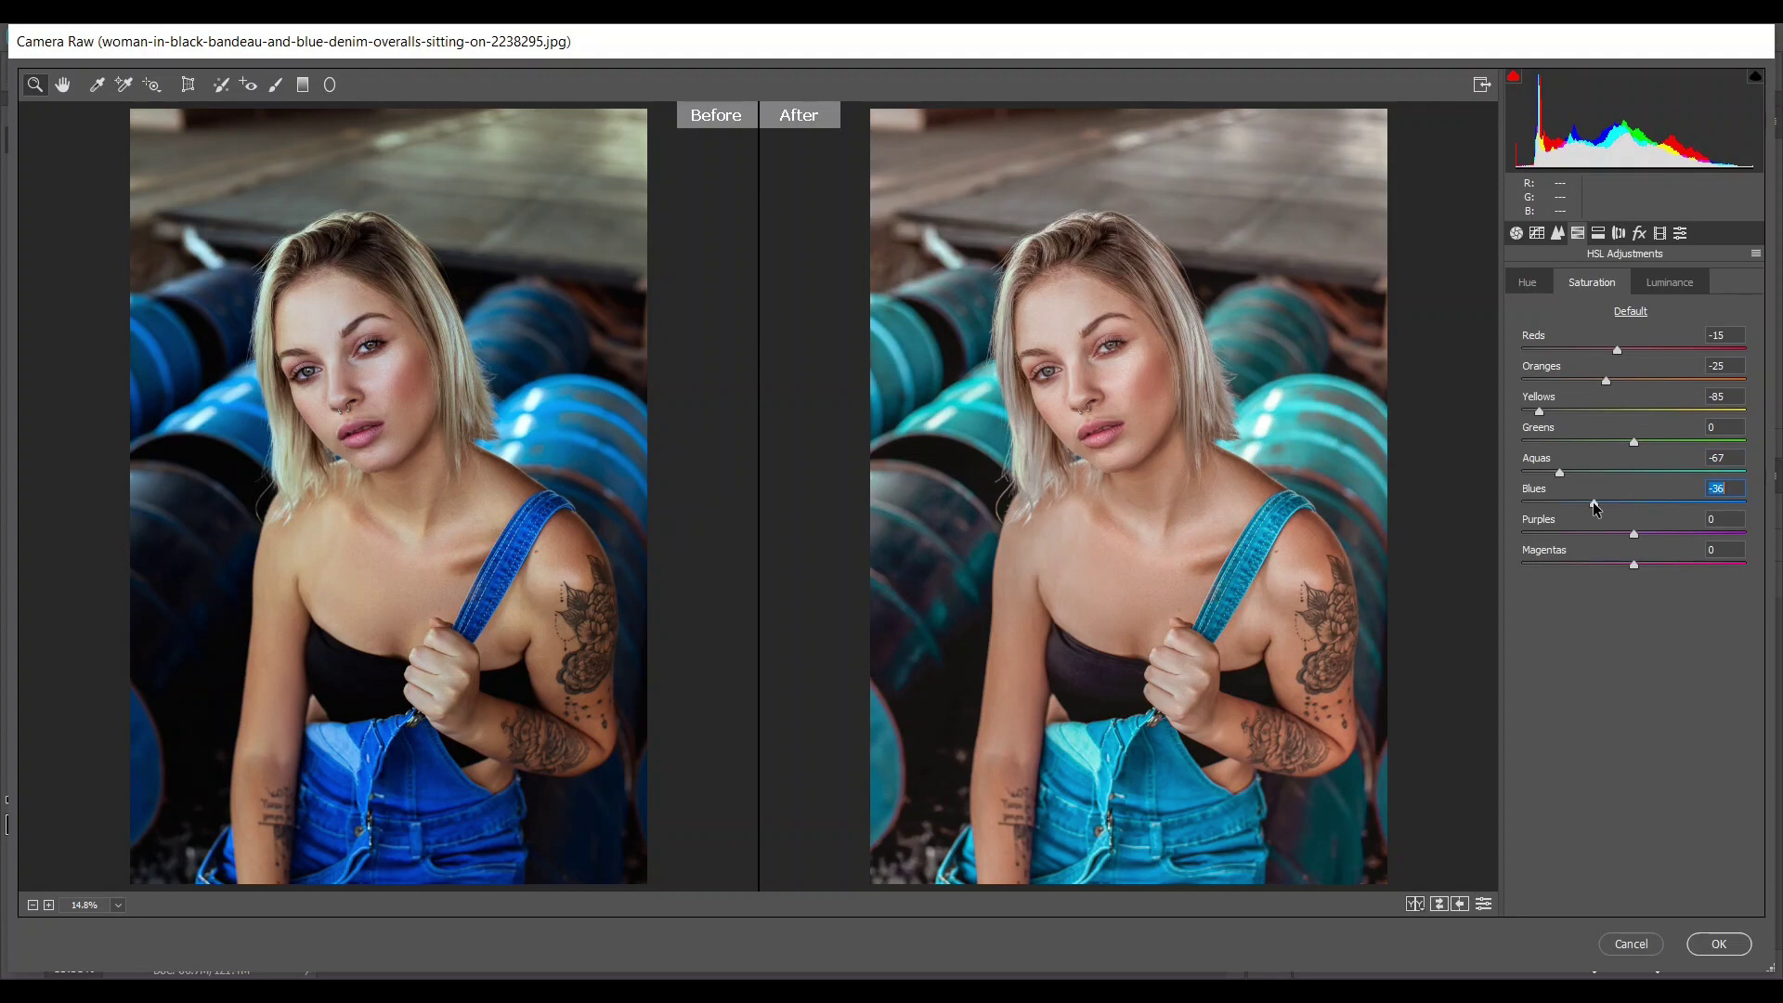
left_click_drag(1586, 500, 1590, 498)
Step: Set the HSL luminance to reds +10, oranges -32 and yellows +45, and slightly raise the greens and aquas
left_click(1691, 283)
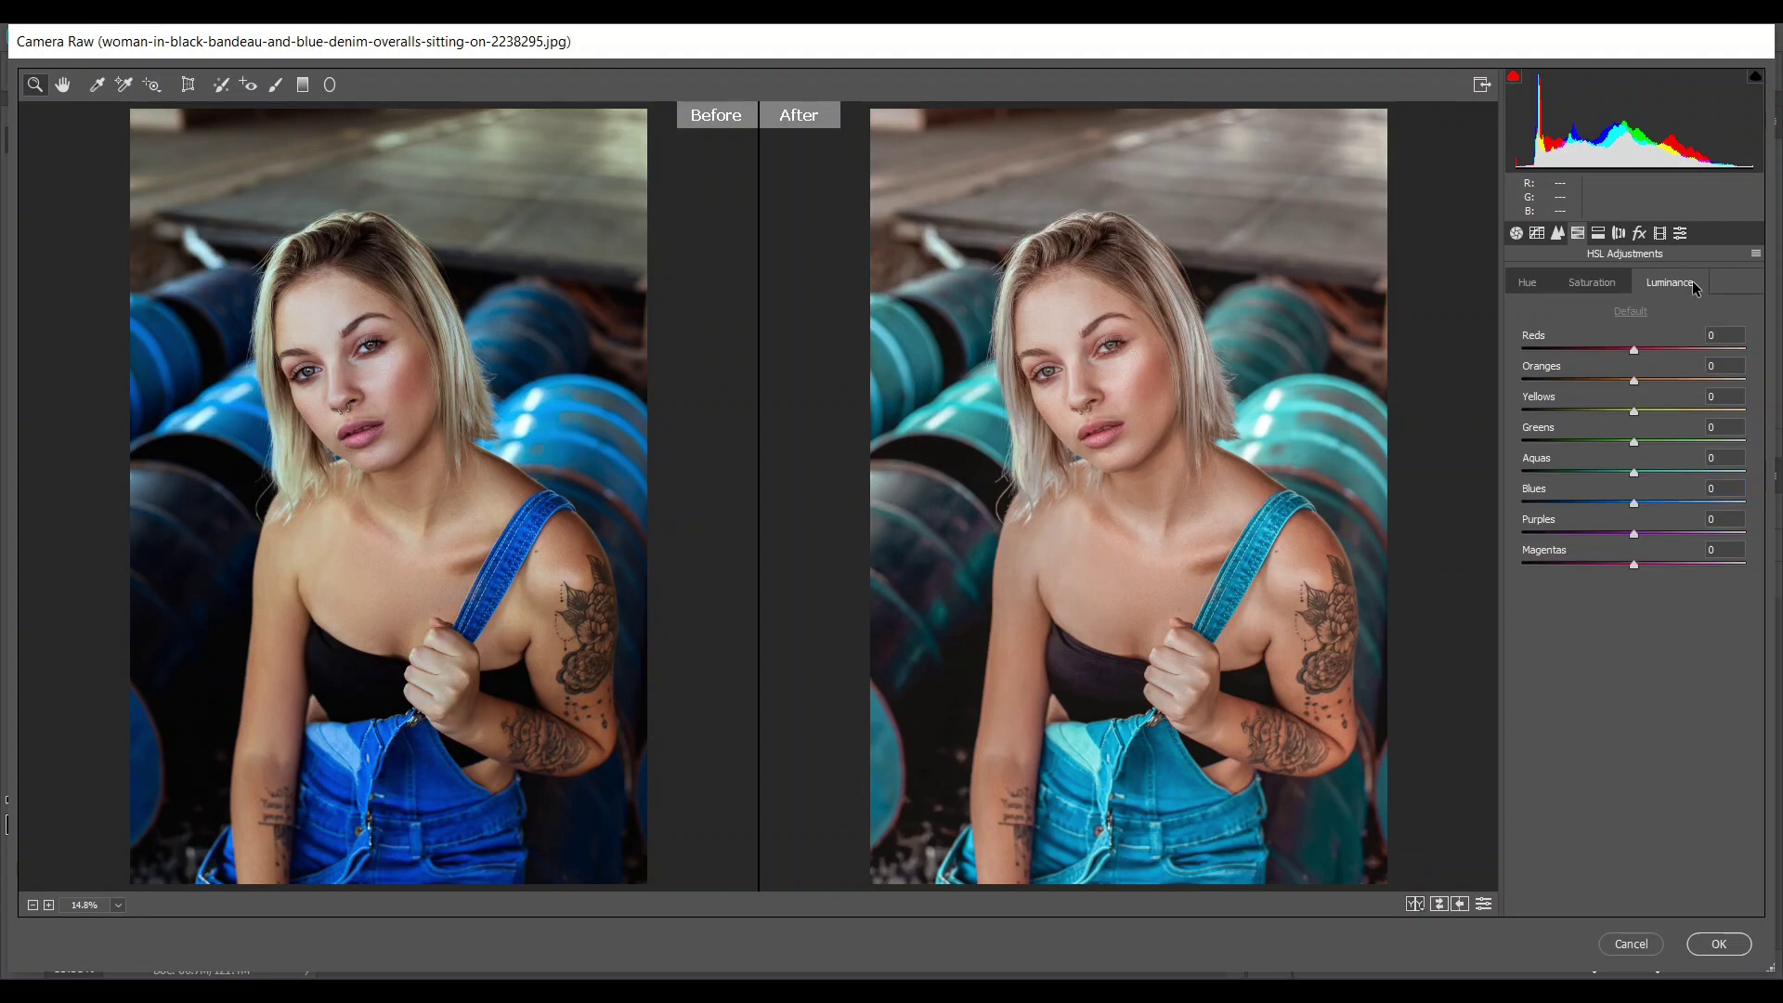
left_click(1650, 350)
left_click_drag(1648, 350, 1646, 348)
left_click_drag(1621, 382, 1598, 383)
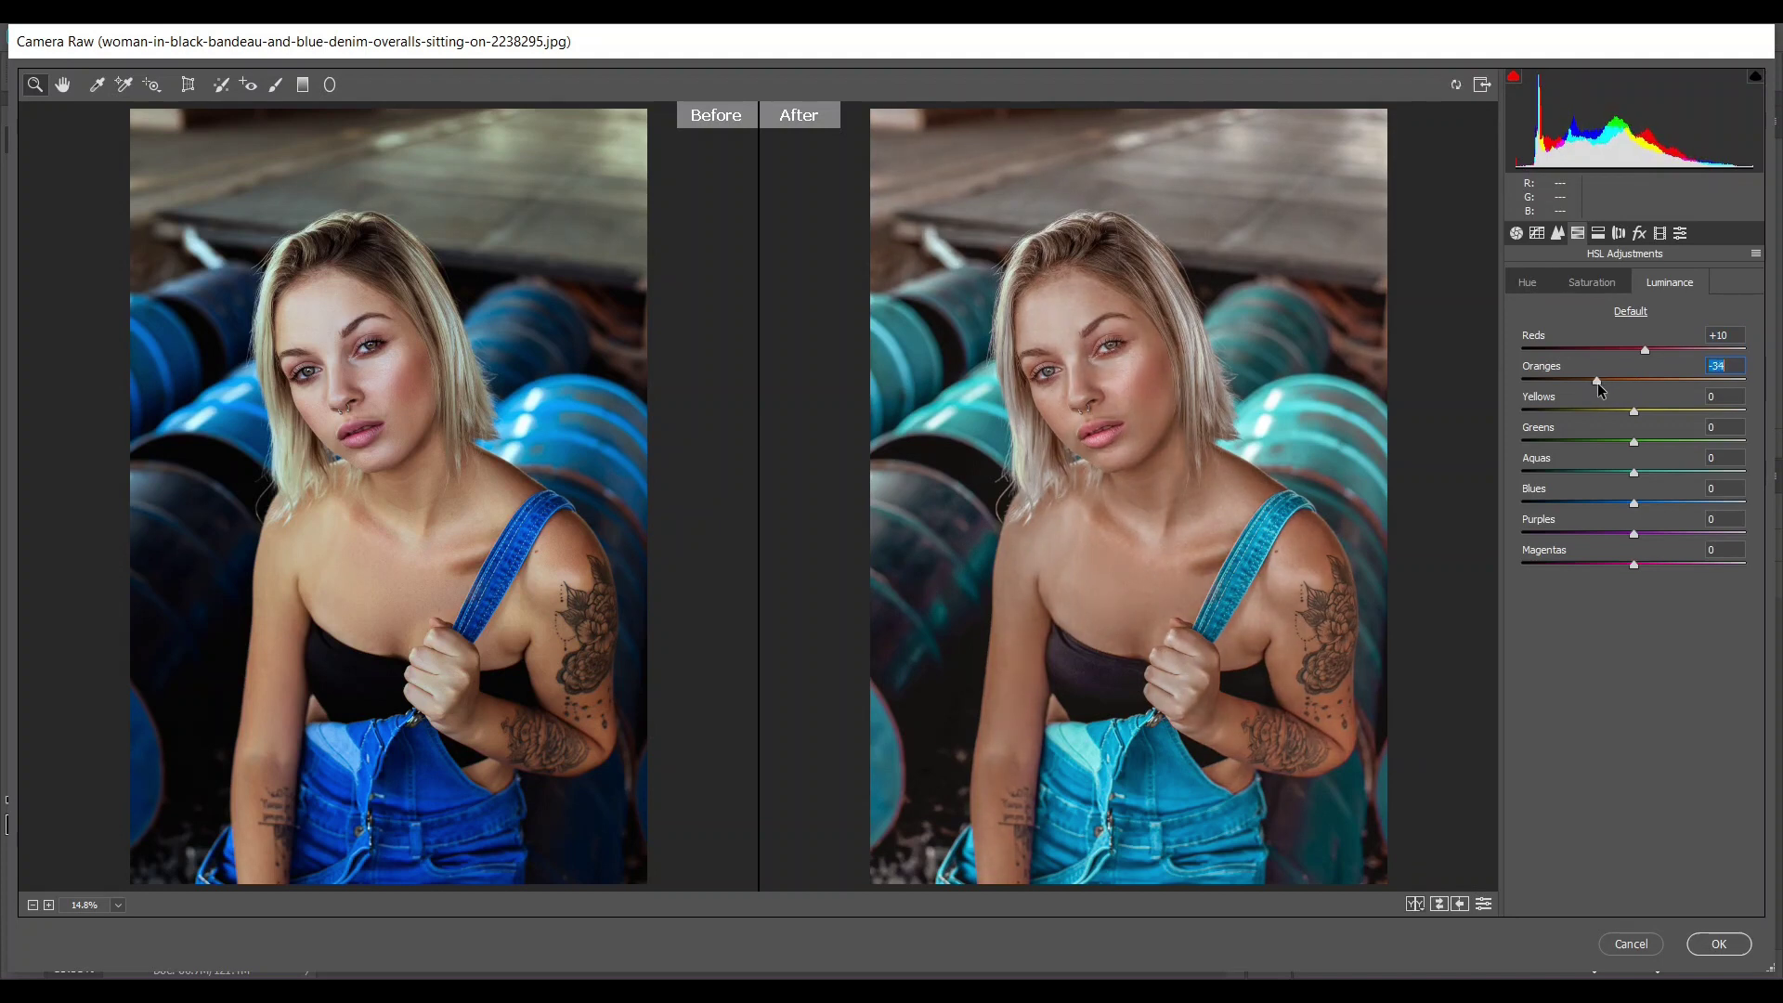
left_click(1661, 412)
left_click_drag(1675, 410, 1685, 410)
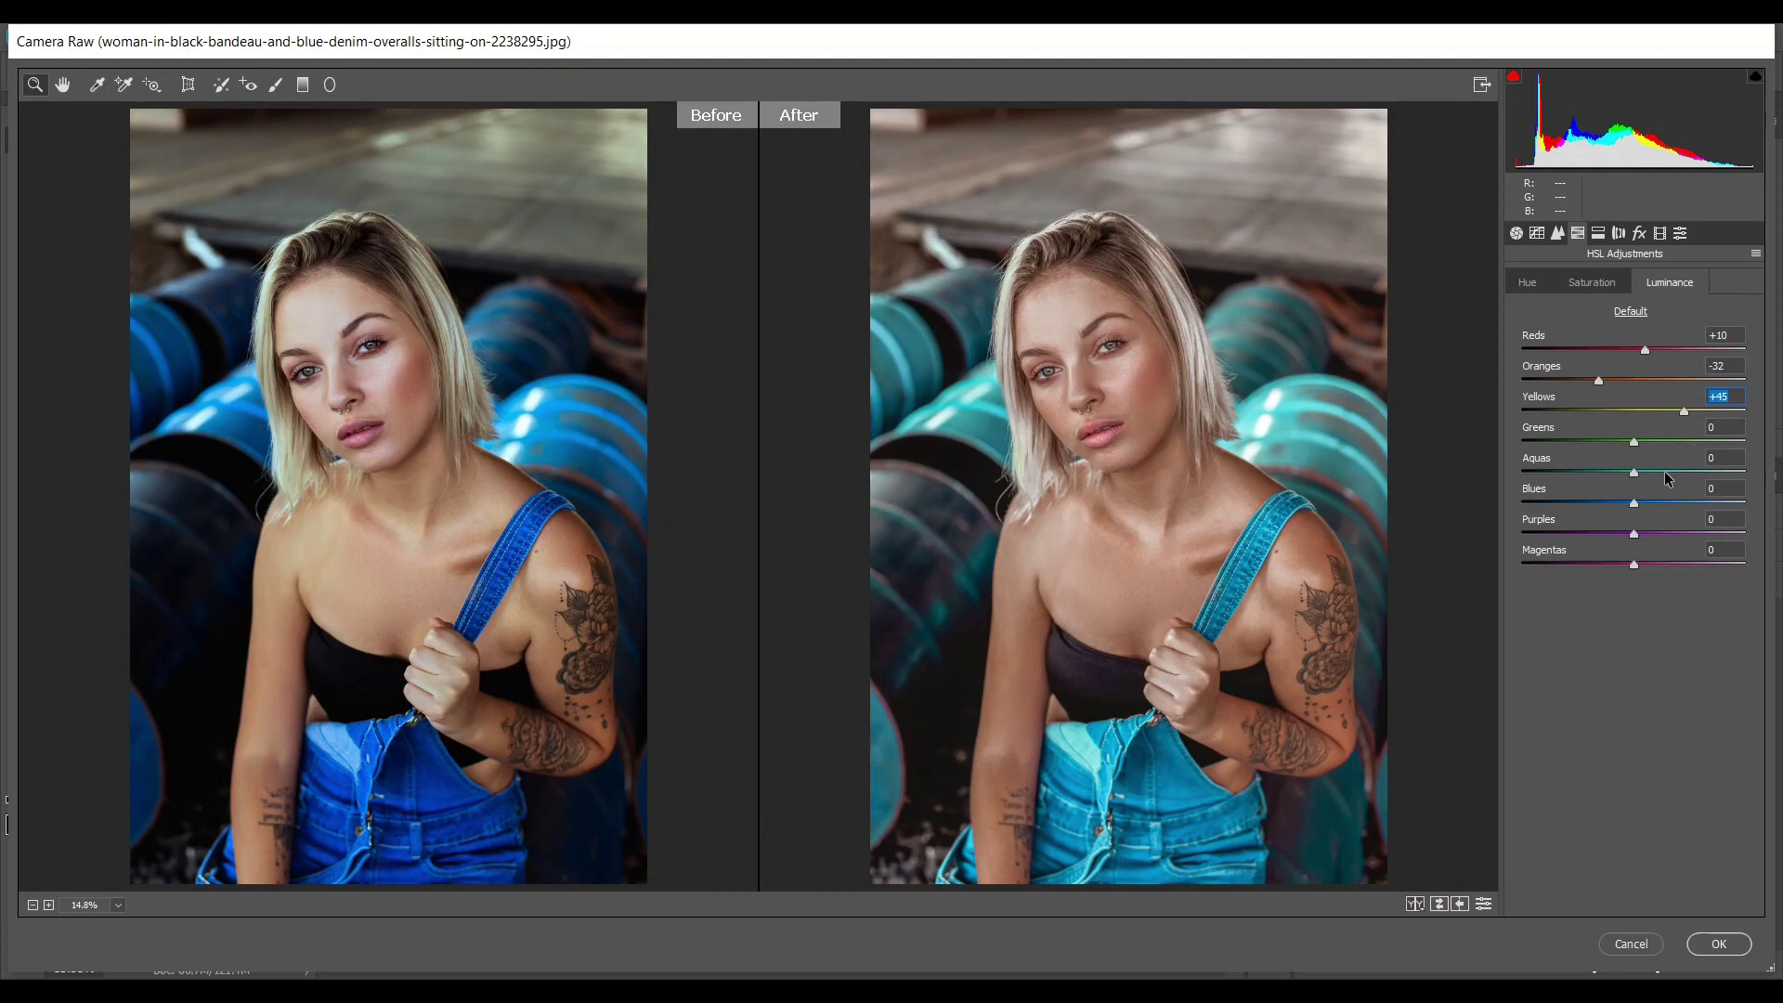
left_click_drag(1635, 441, 1653, 443)
left_click_drag(1635, 471, 1645, 474)
Step: Split-tone the highlights with hue 288 and saturation 10, and the shadows with hue 247 and a slight saturation increase
left_click(1599, 234)
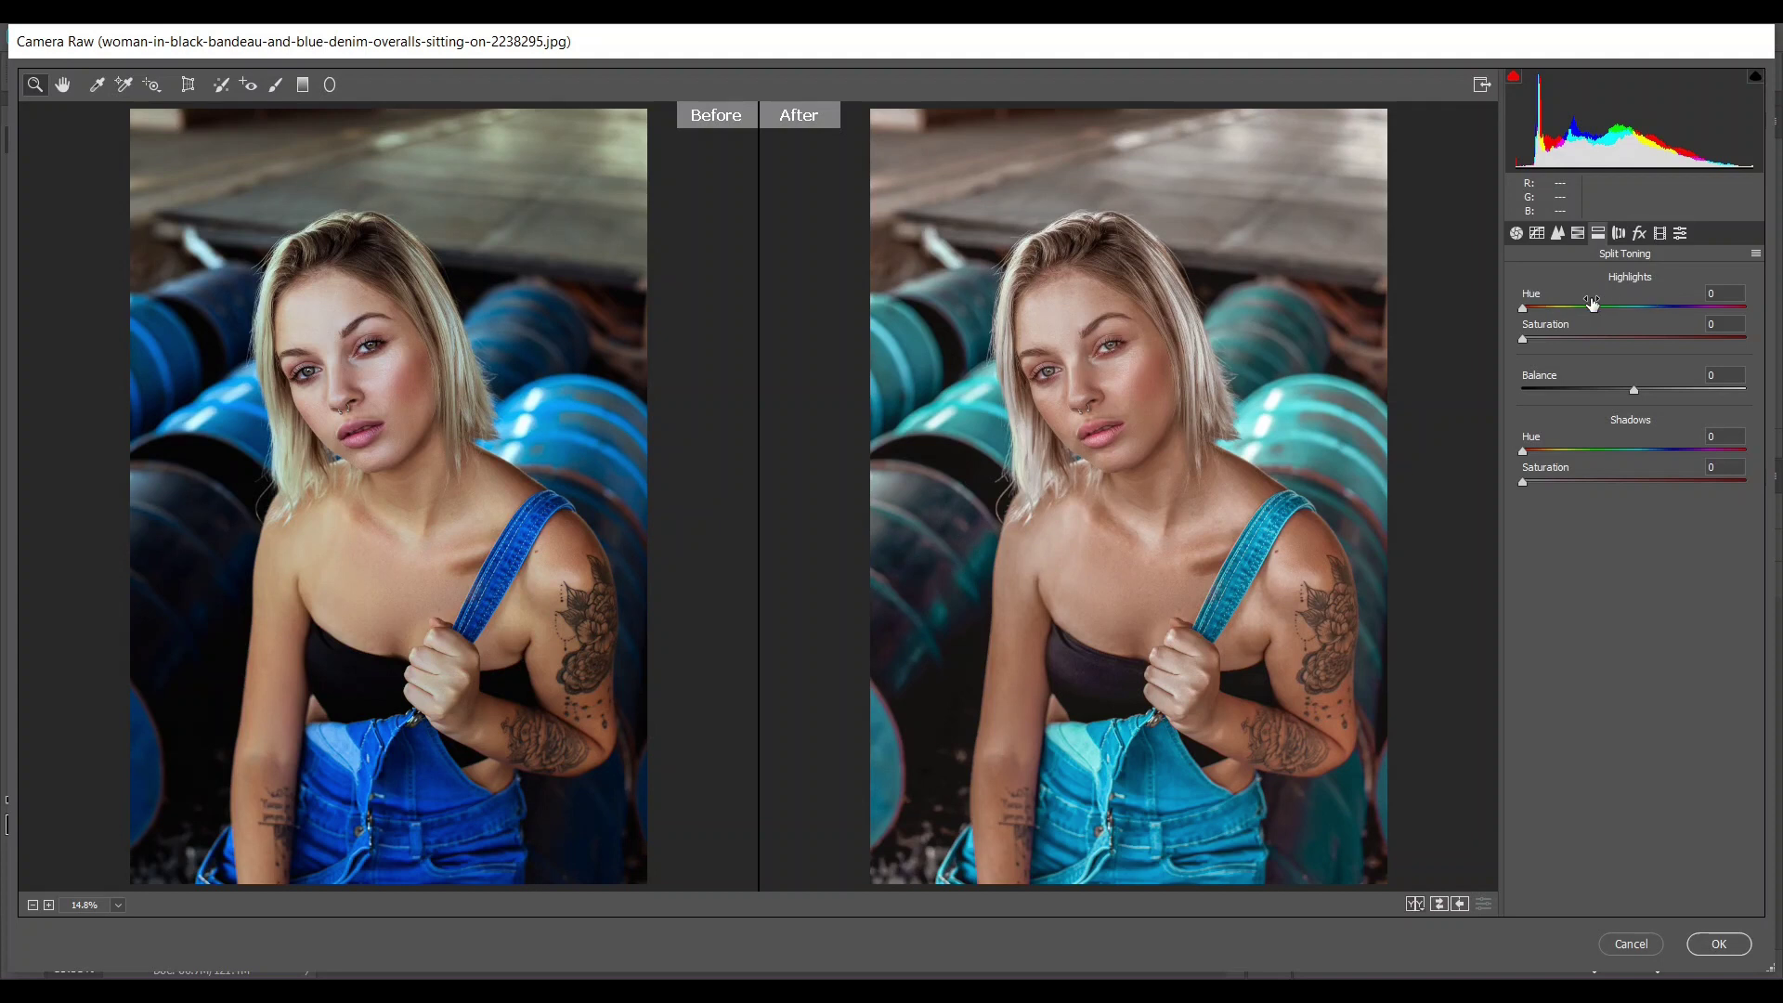
left_click_drag(1553, 313, 1694, 311)
left_click_drag(1703, 306, 1700, 309)
left_click_drag(1534, 337, 1551, 339)
left_click(1553, 450)
left_click_drag(1564, 454, 1671, 467)
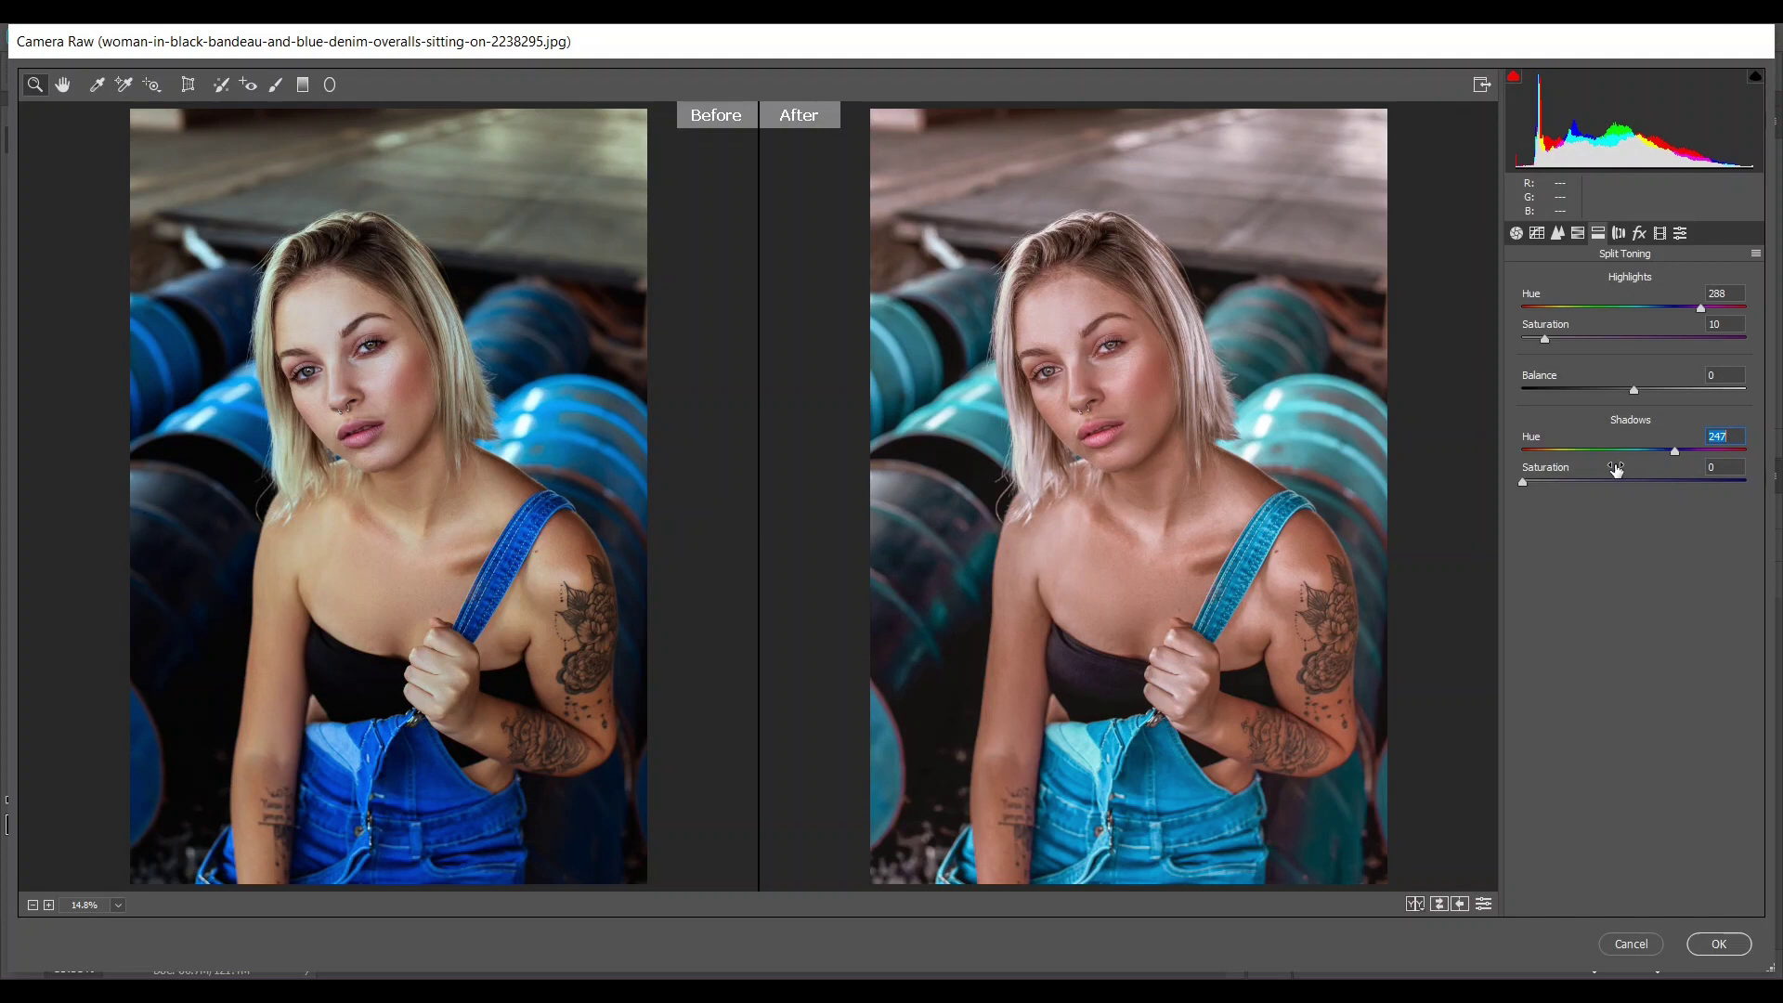
left_click_drag(1532, 481, 1542, 482)
Step: Add a post-crop vignette with an amount of -18
left_click(1643, 235)
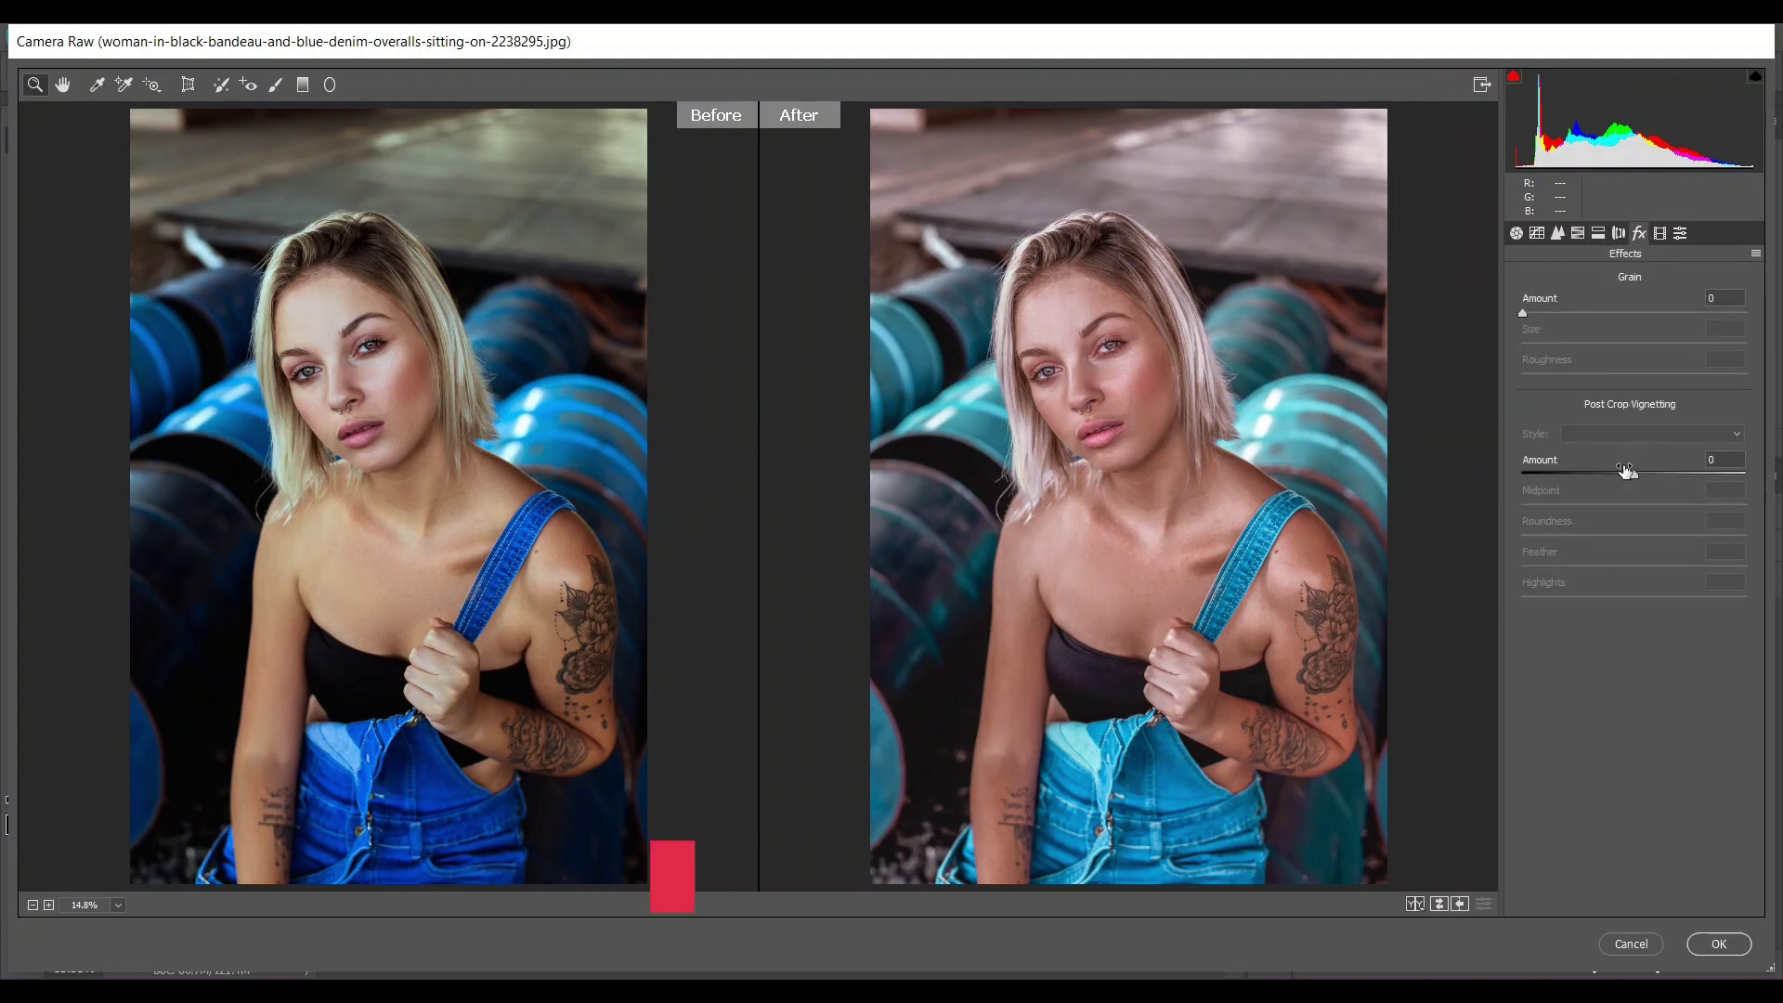
left_click(1626, 474)
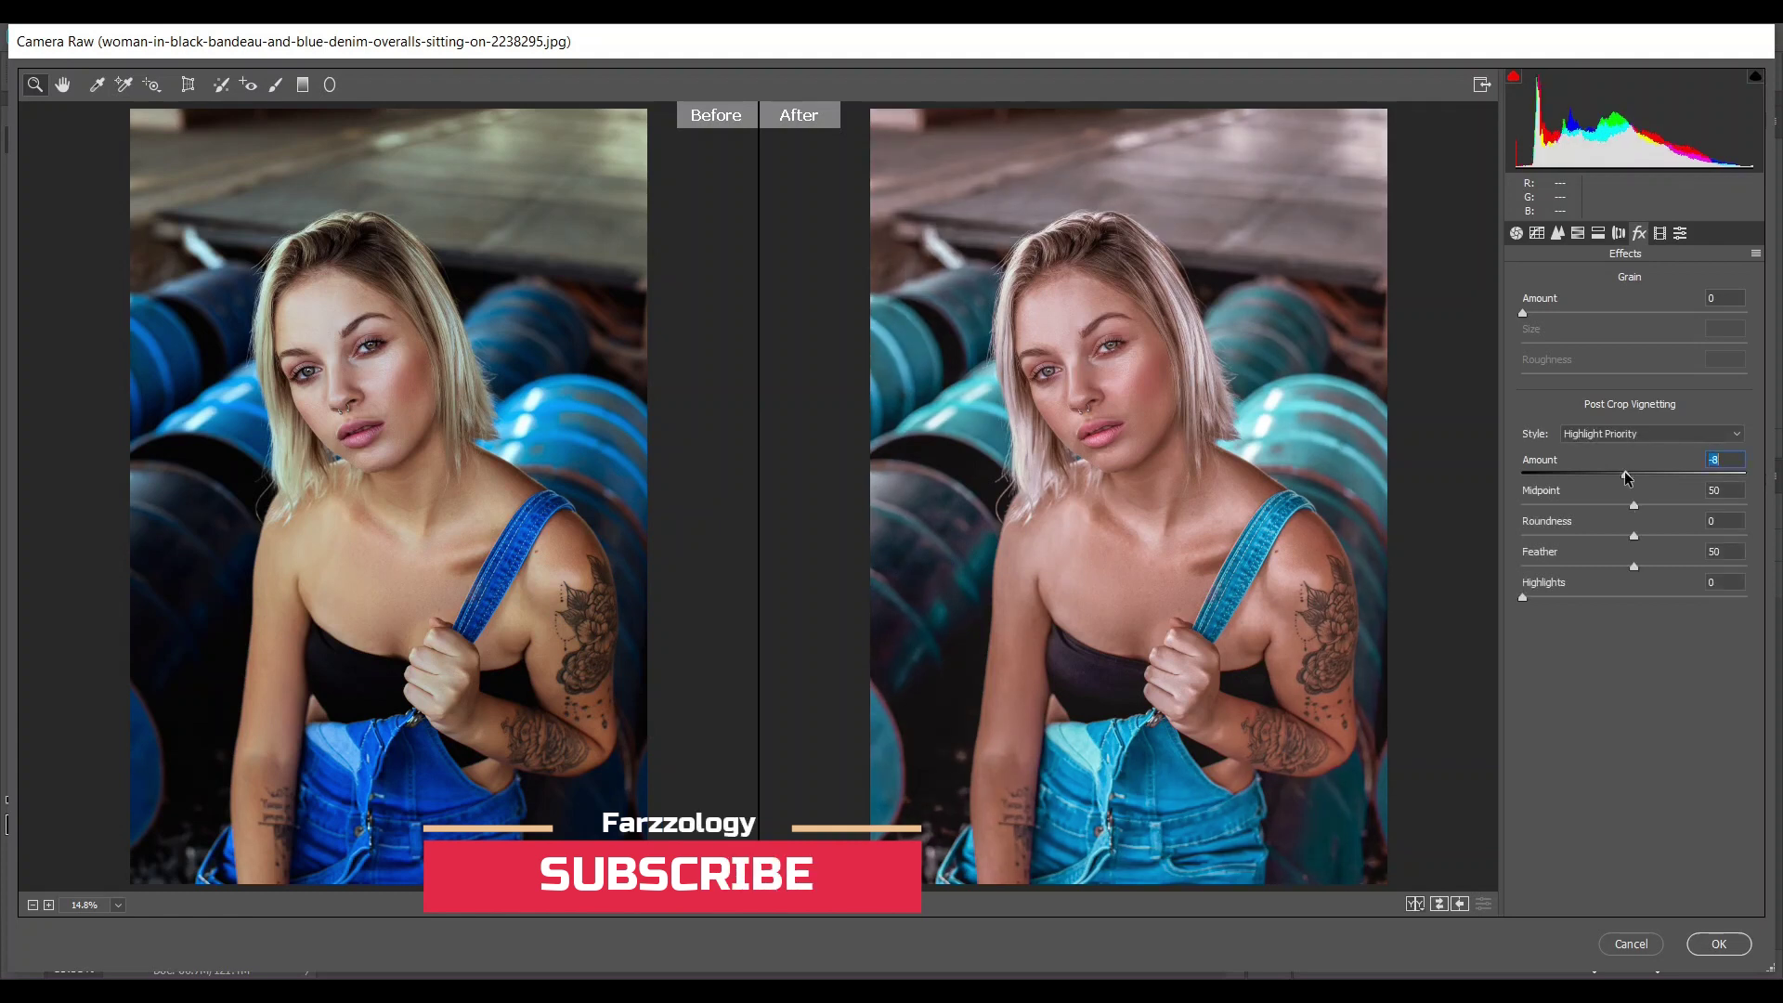
left_click_drag(1626, 477, 1614, 473)
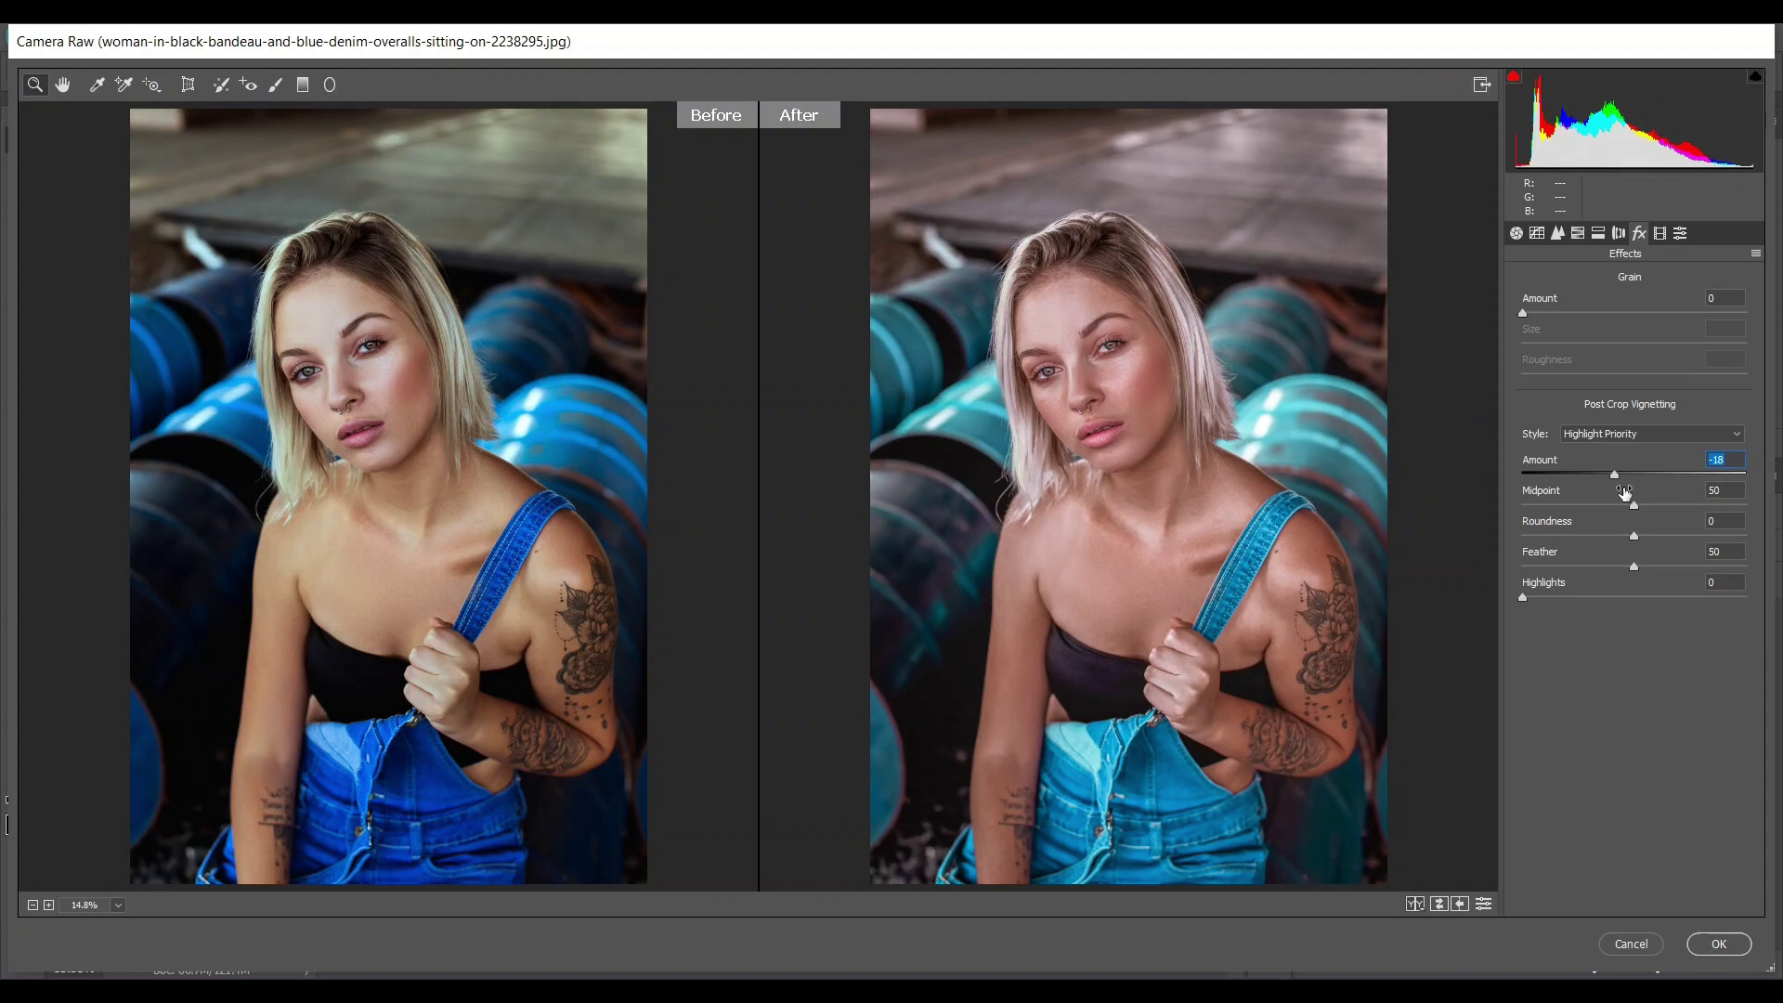
Step: Set the blue primary calibration to hue -9 and saturation +12
left_click(1660, 234)
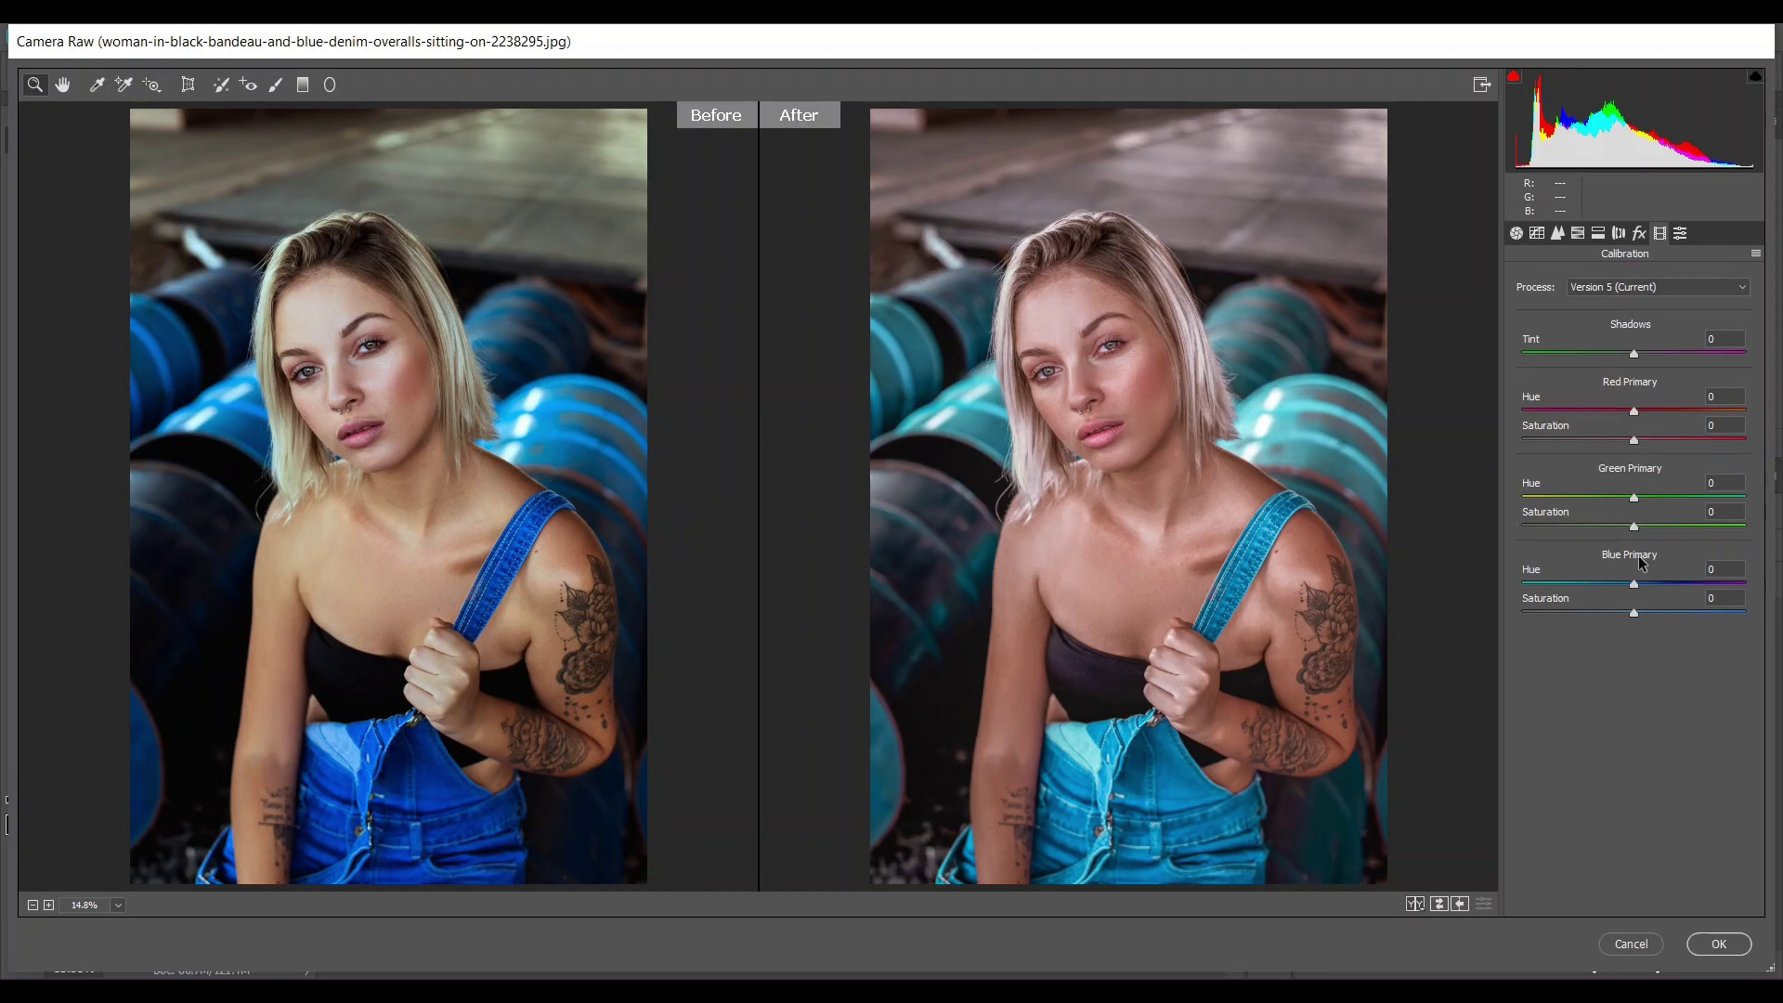
left_click_drag(1634, 588, 1625, 588)
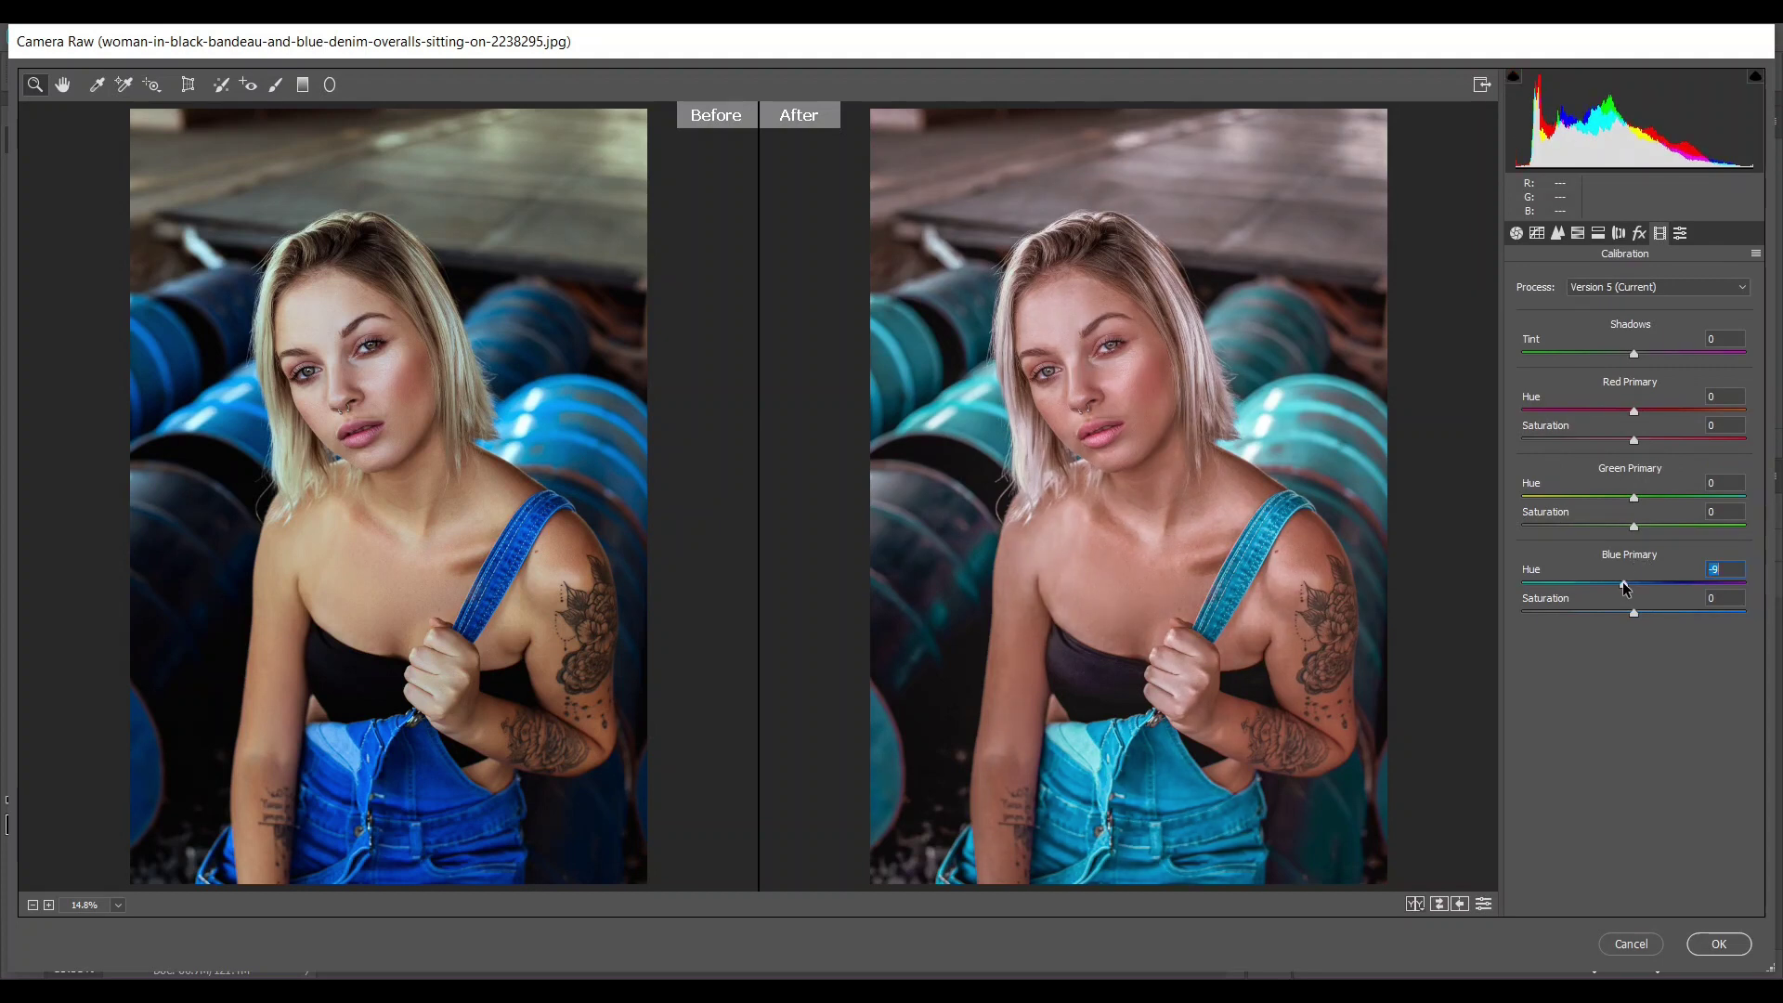
left_click_drag(1639, 616, 1650, 615)
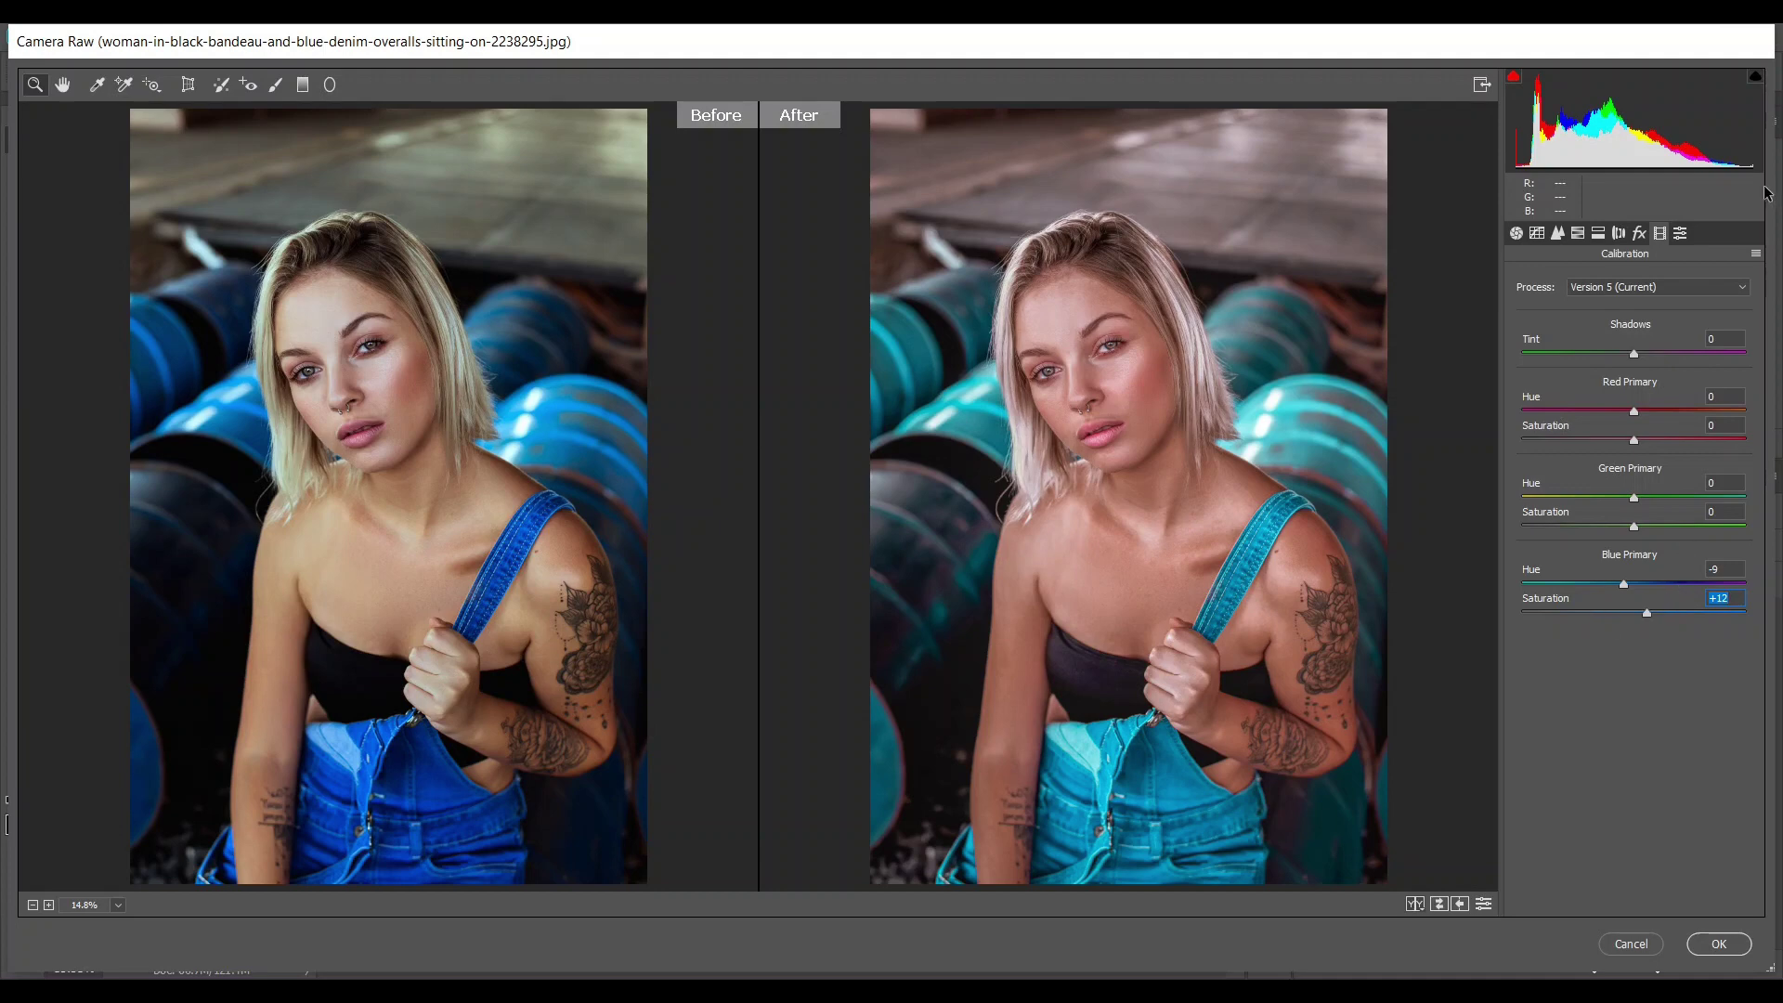
Step: Check the graded face up close, apply the Camera Raw filter, and compare Layer 1 with the original photo
left_click_drag(1154, 299, 1261, 348)
left_click_drag(1072, 495, 1194, 351)
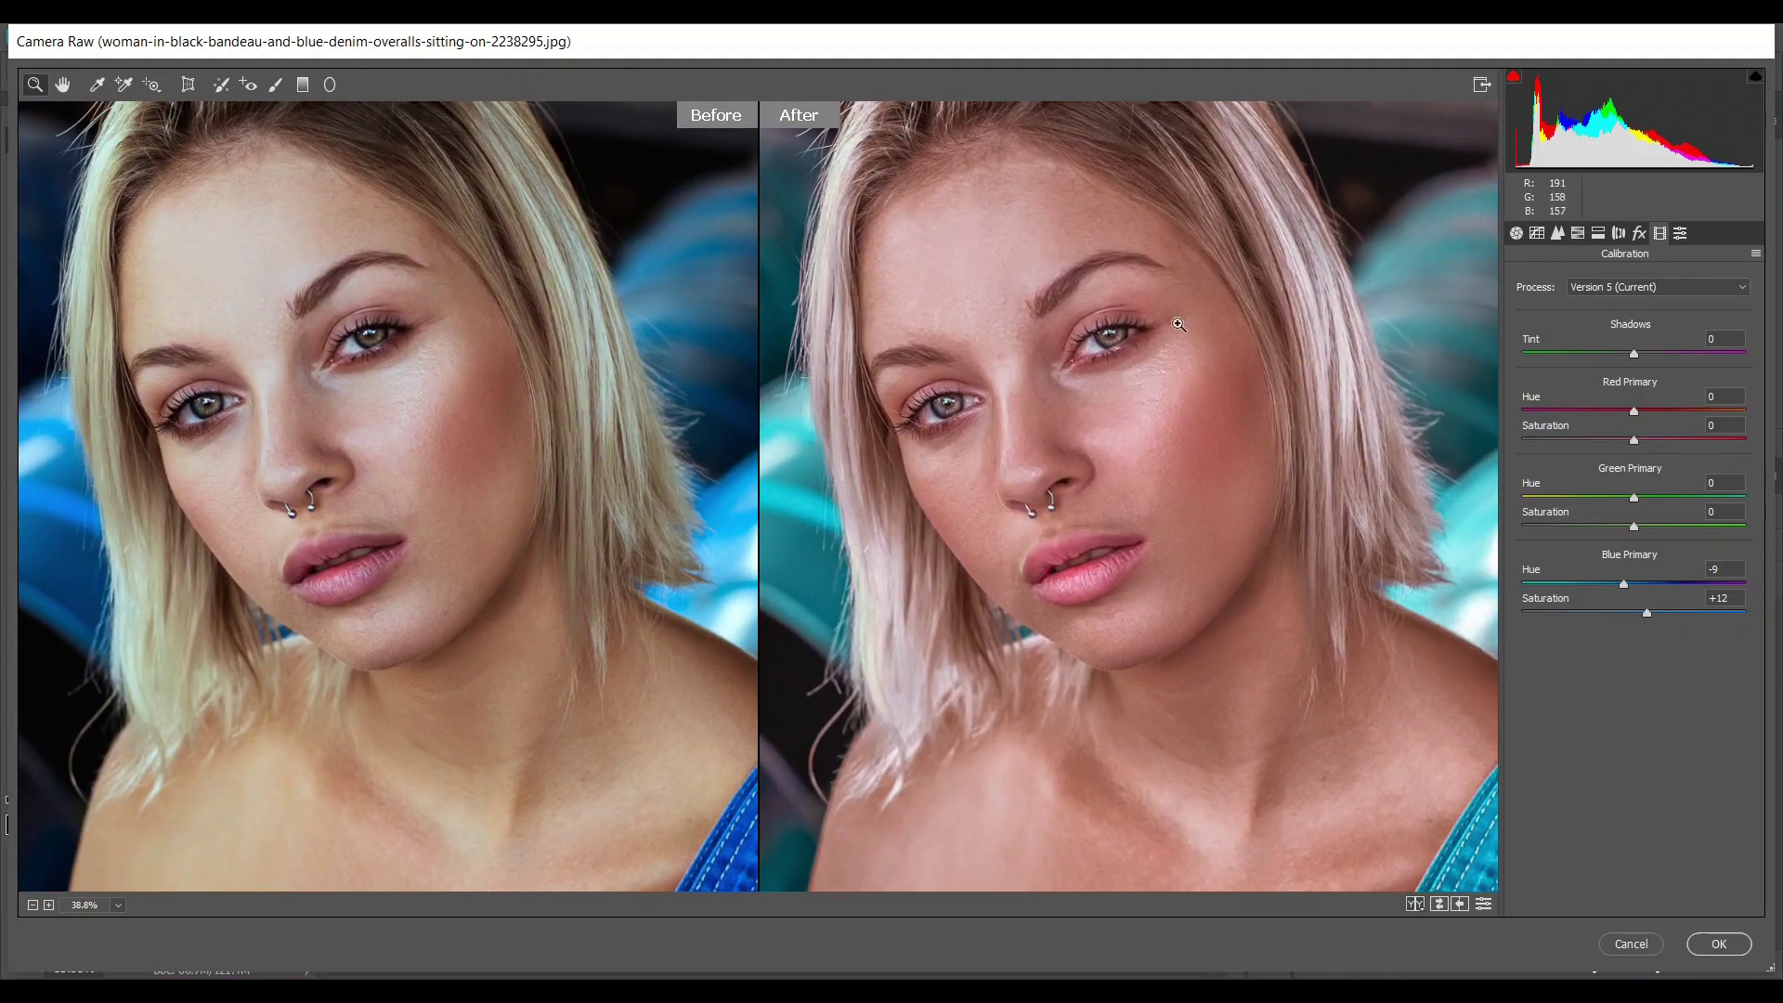
left_click(1517, 234)
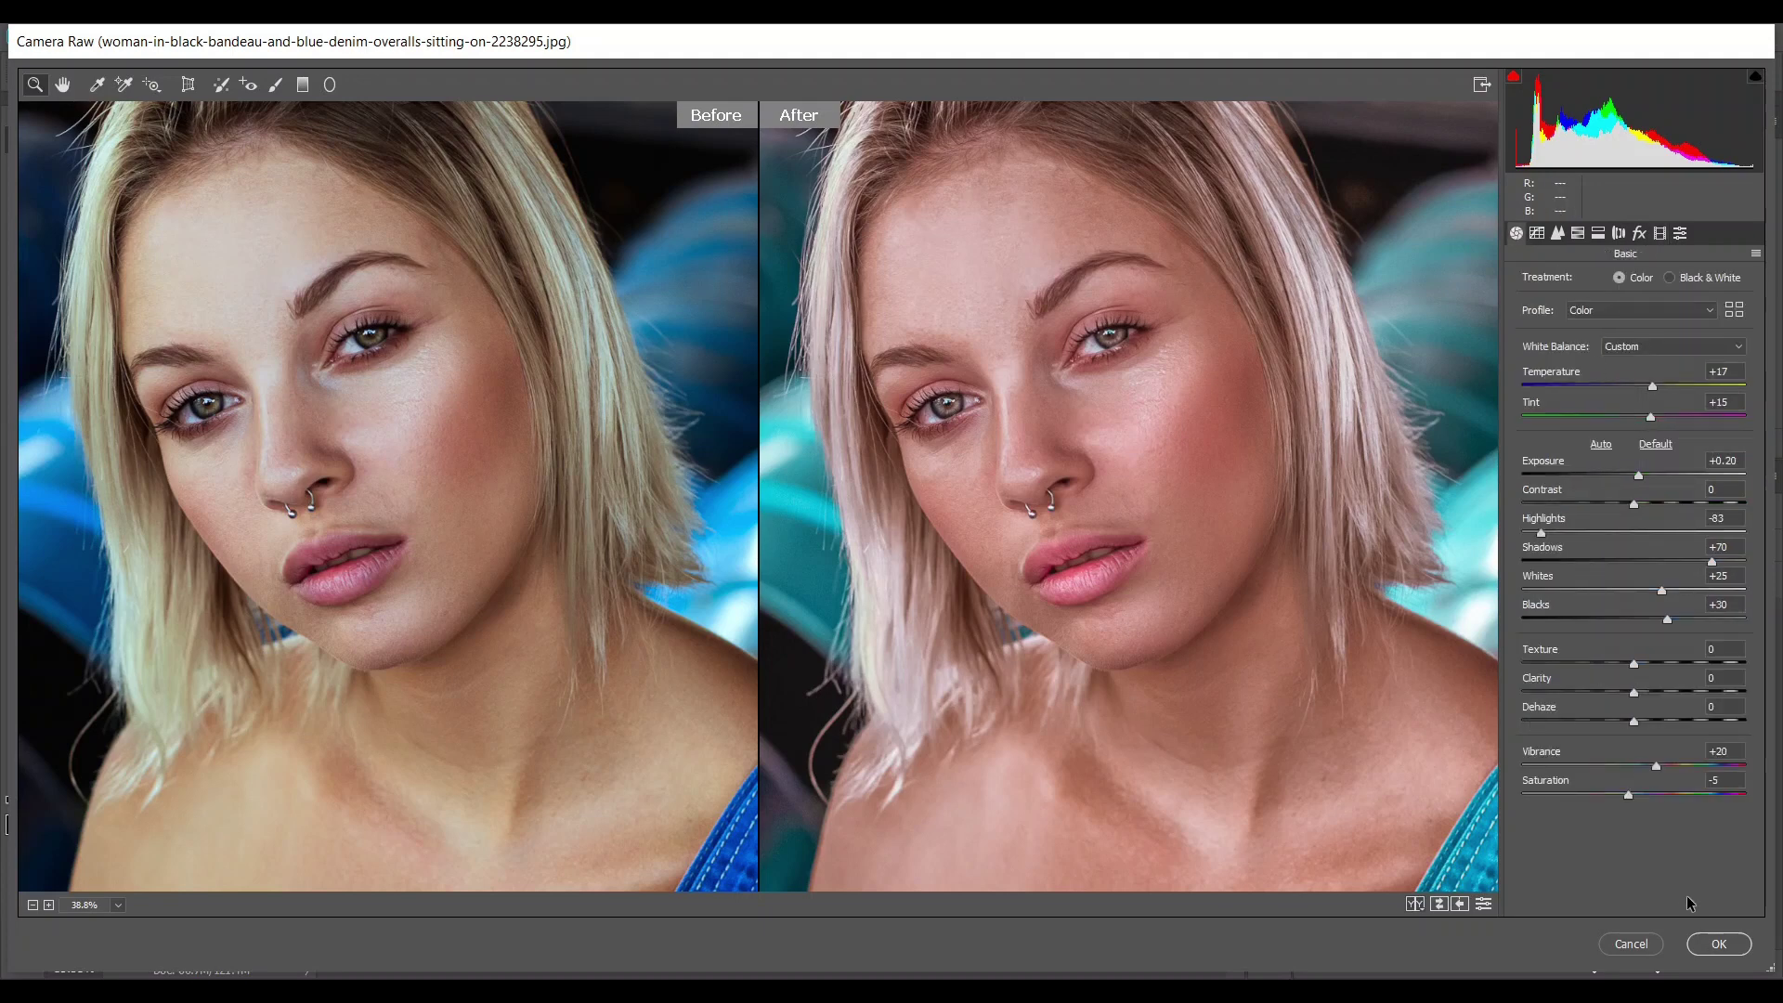
left_click(1729, 946)
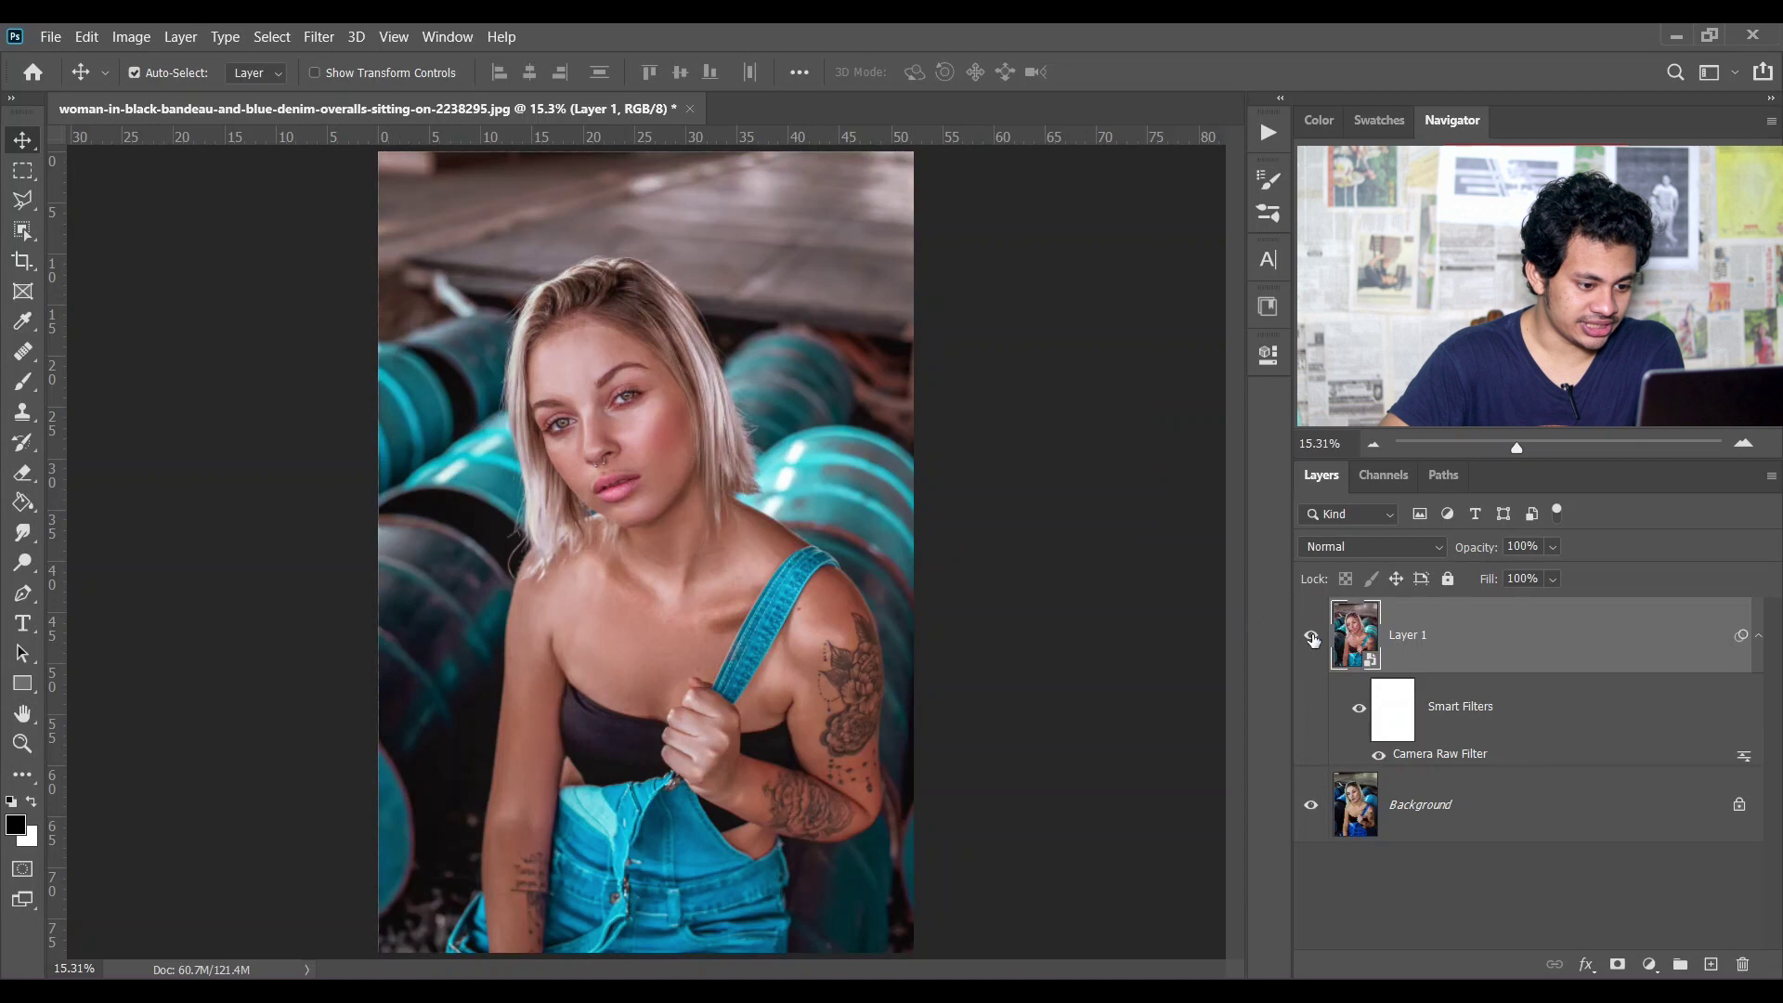
left_click(1311, 637)
left_click(1312, 638)
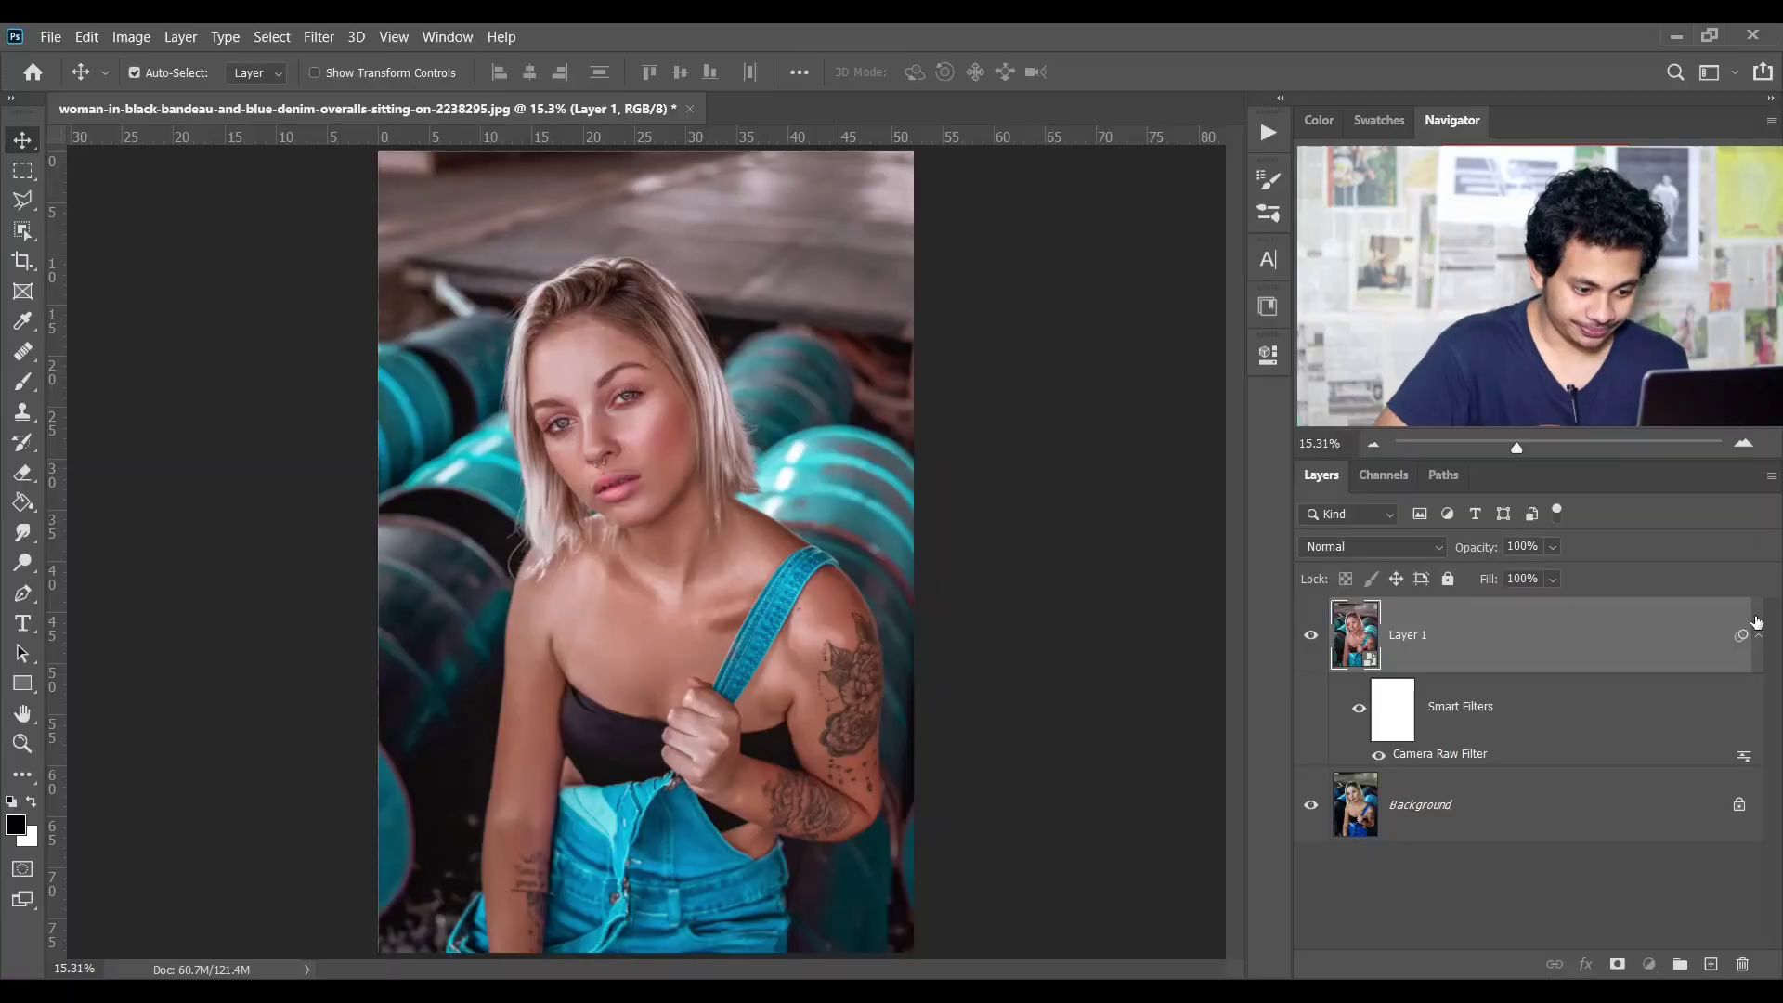
Step: Collapse the smart filters of Layer 1 and add a Curves adjustment layer above it
left_click(1758, 635)
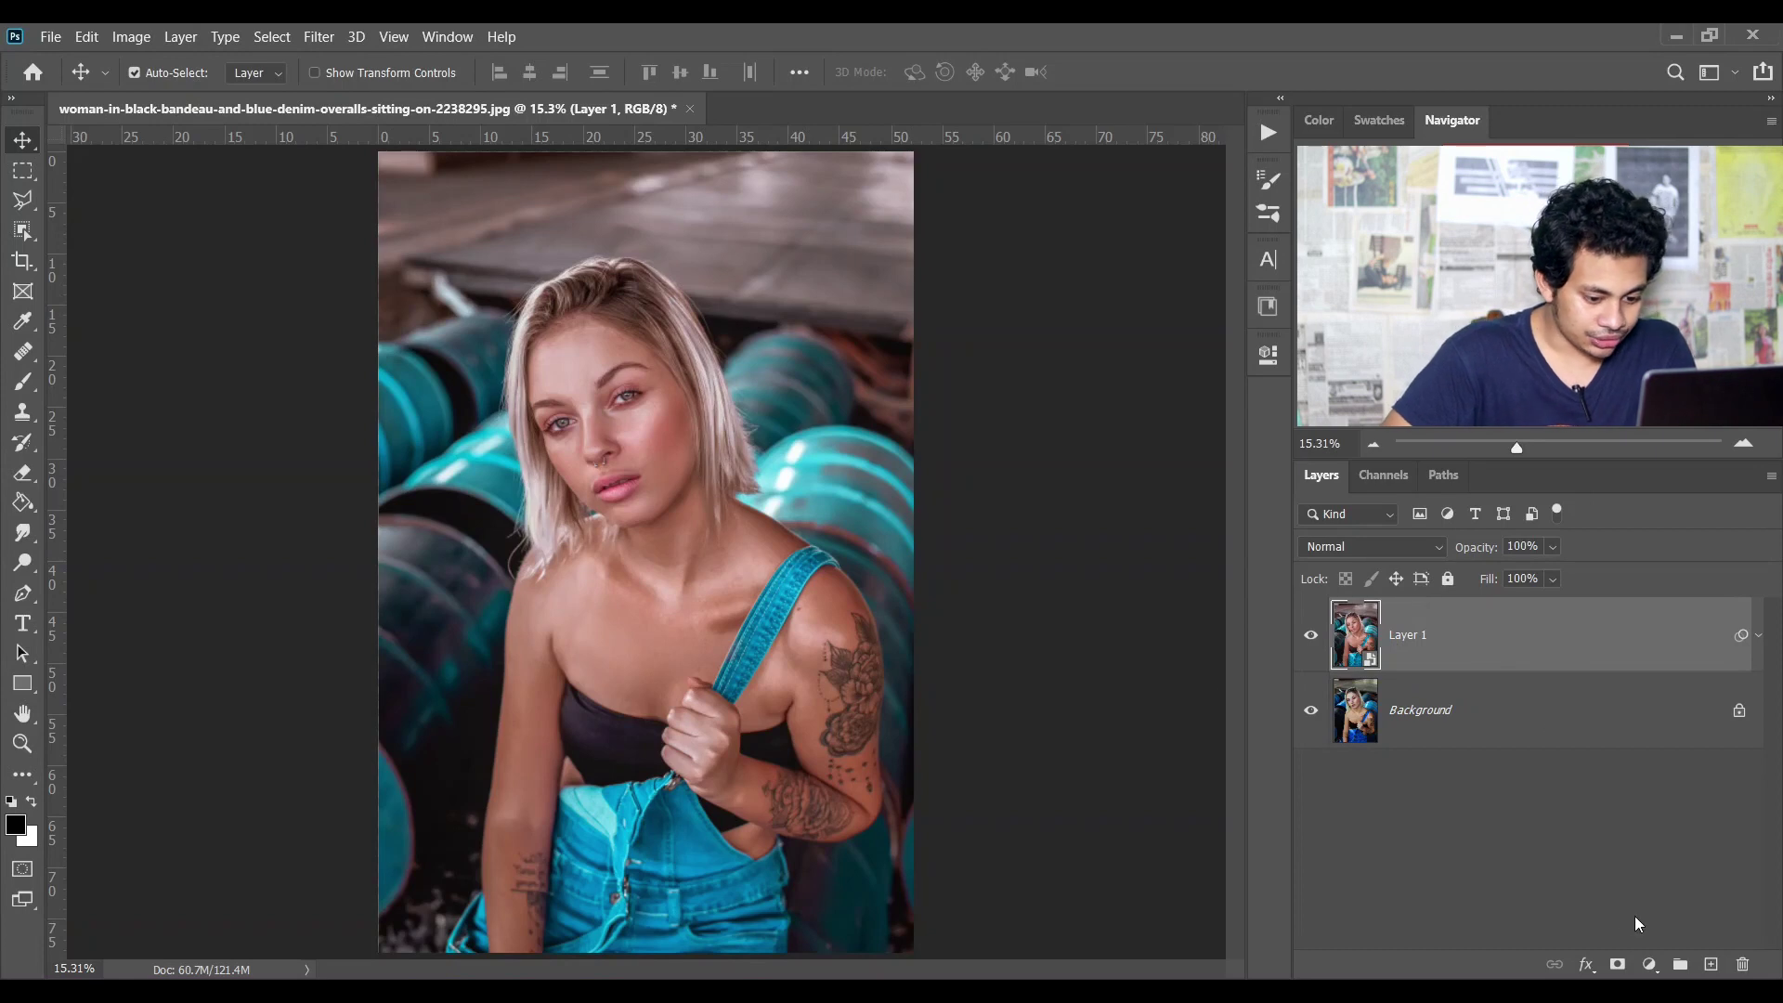
left_click(1649, 965)
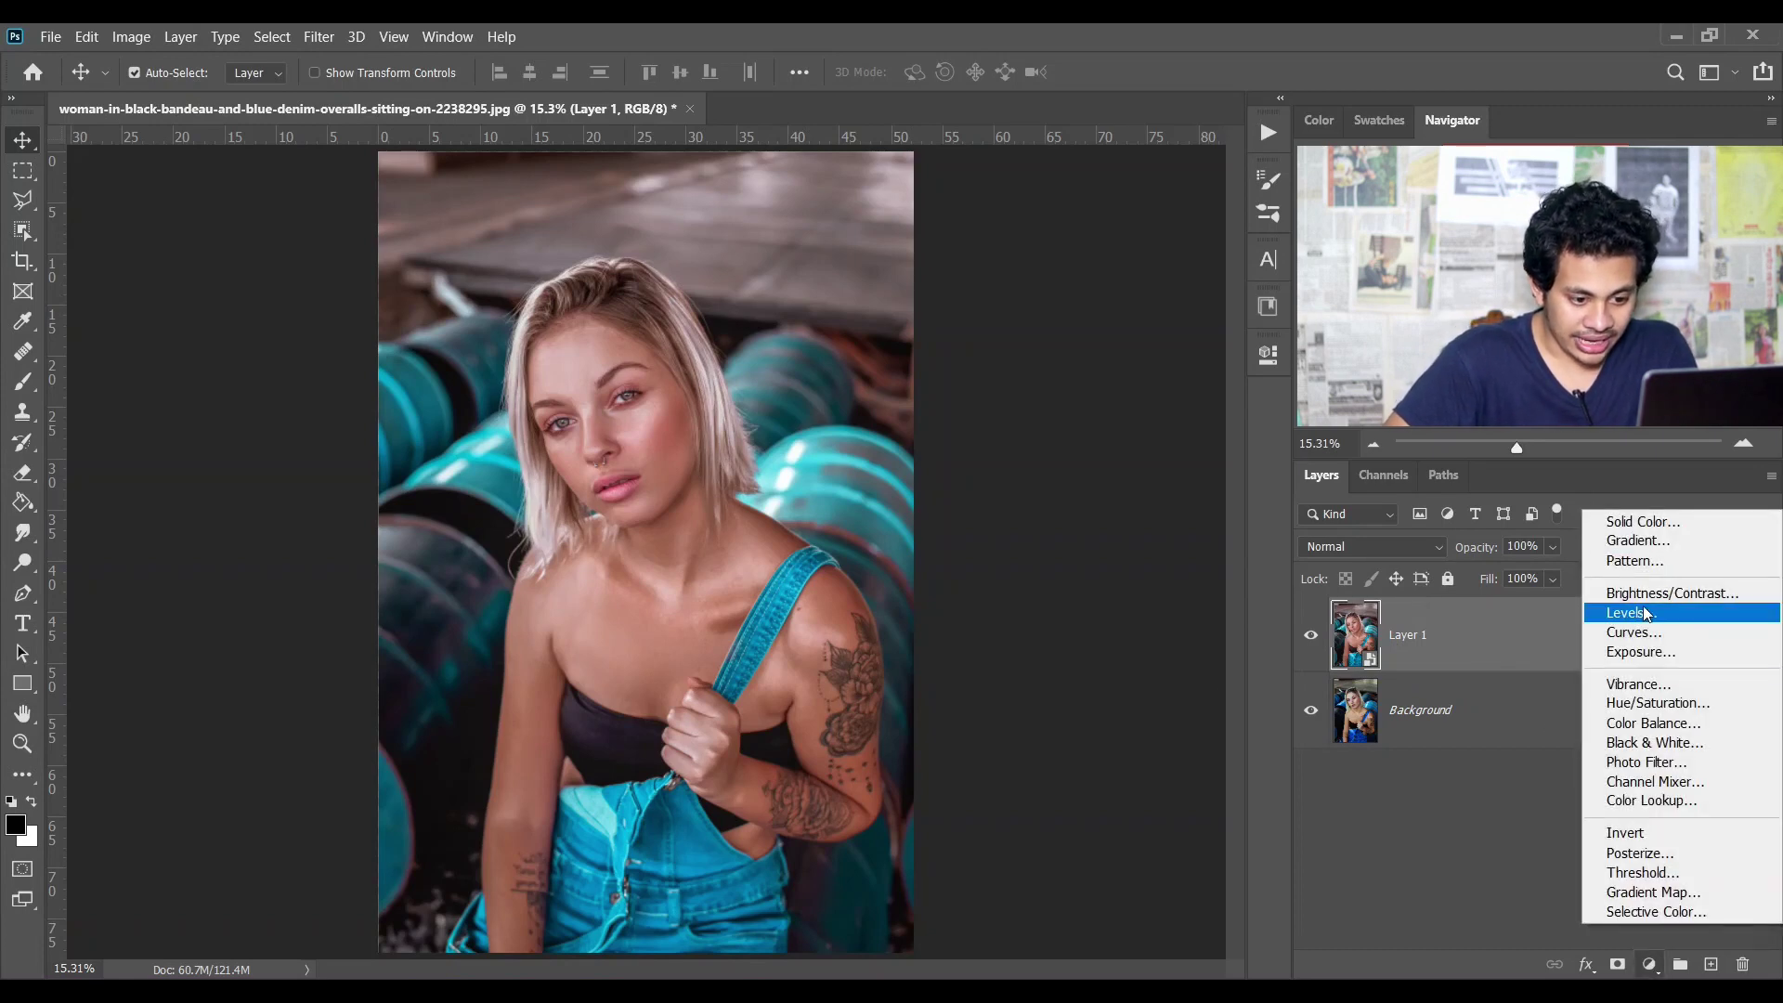
left_click(1654, 641)
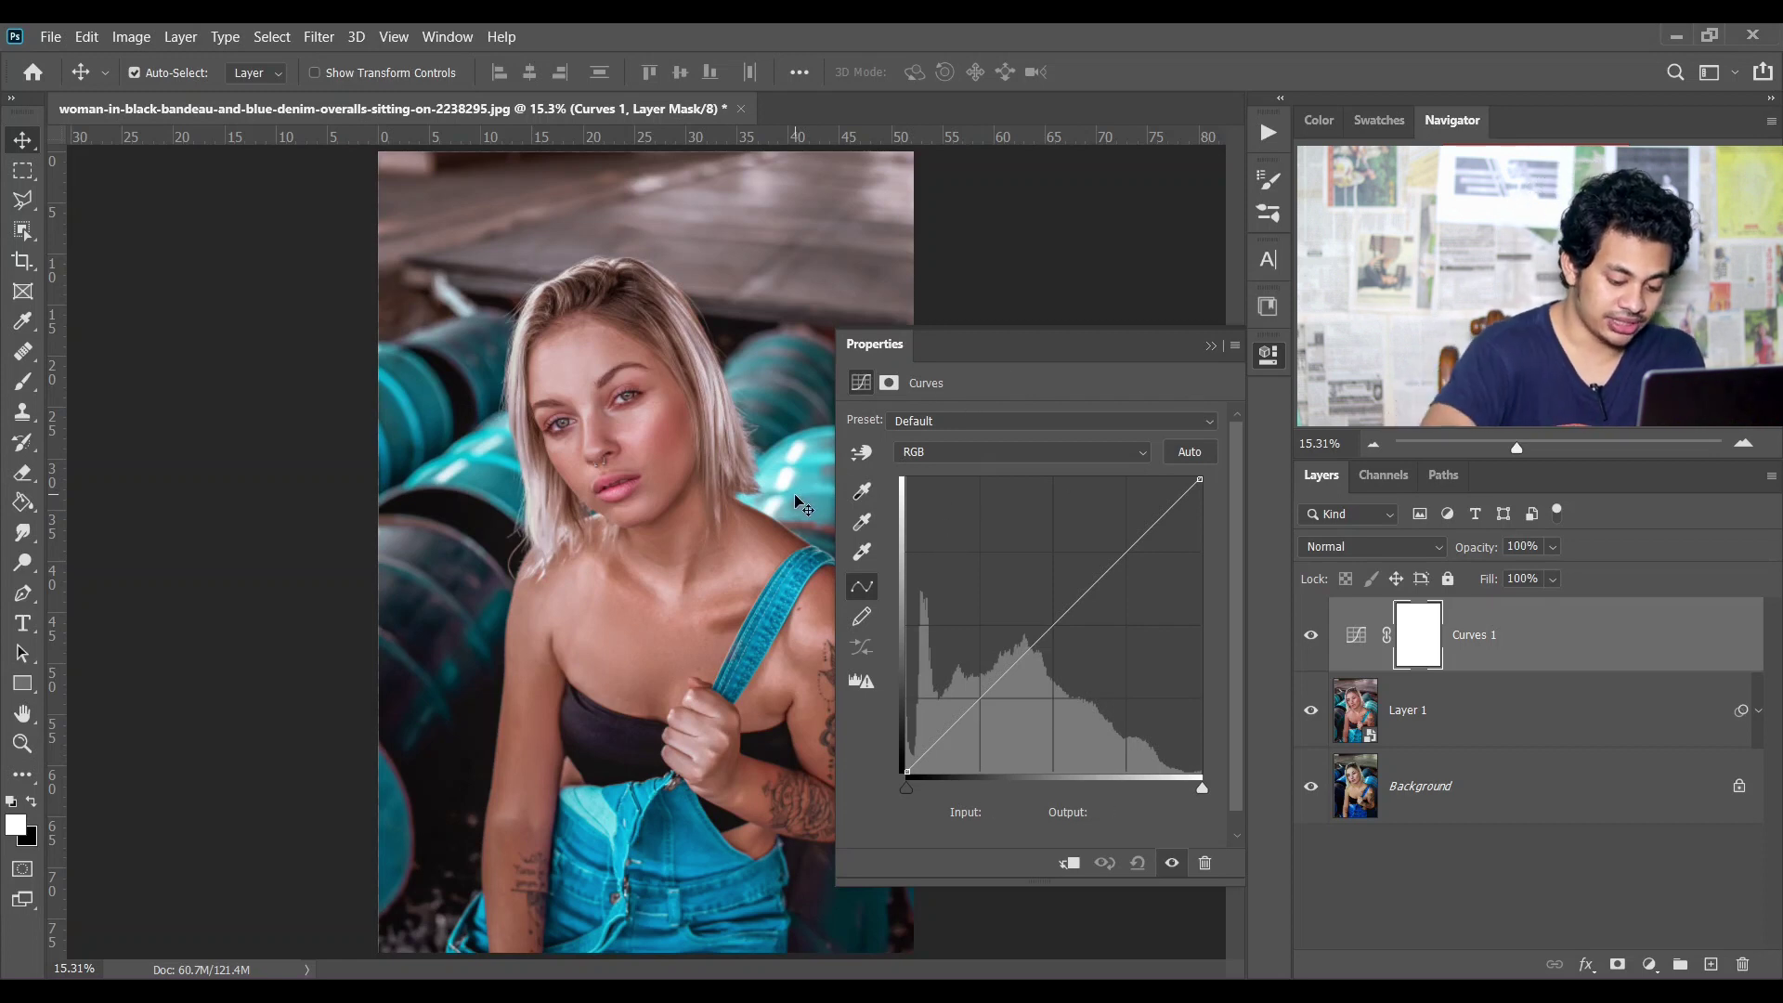
Step: Activate the Curves on-image adjustment tool for the face, keeping the sample size at 5 by 5 Average
key("ctrl+plus")
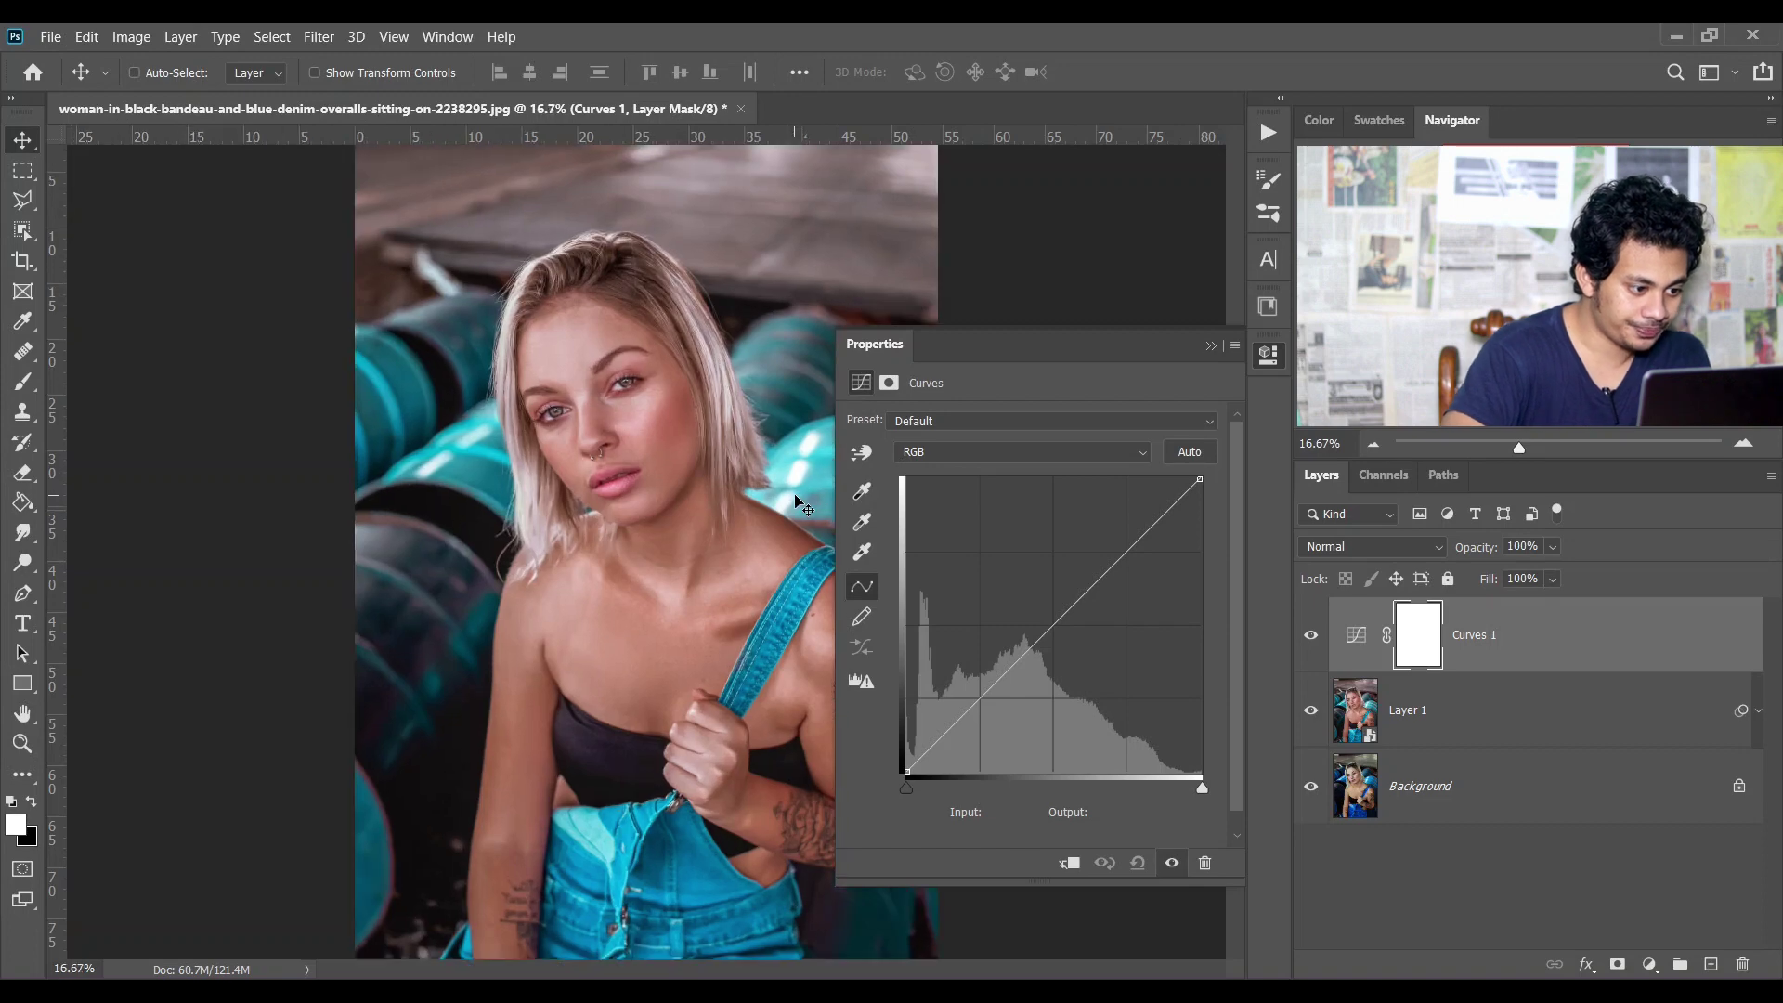
key("ctrl+plus")
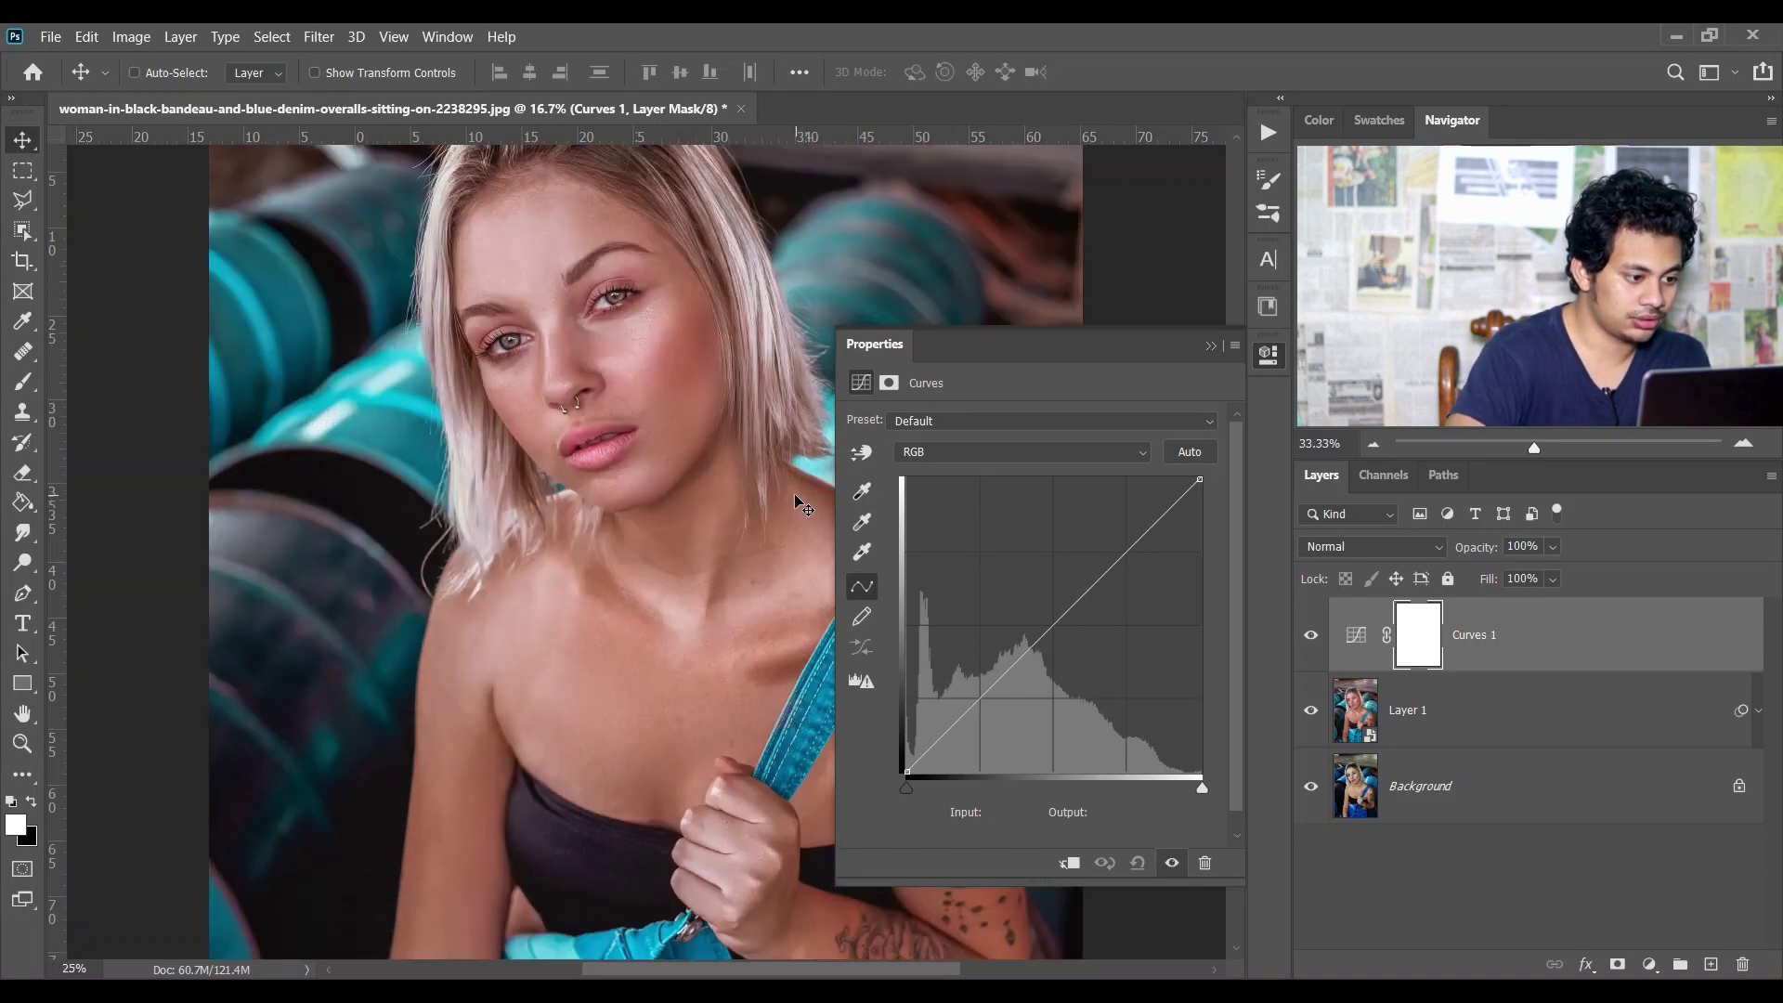
key("ctrl")
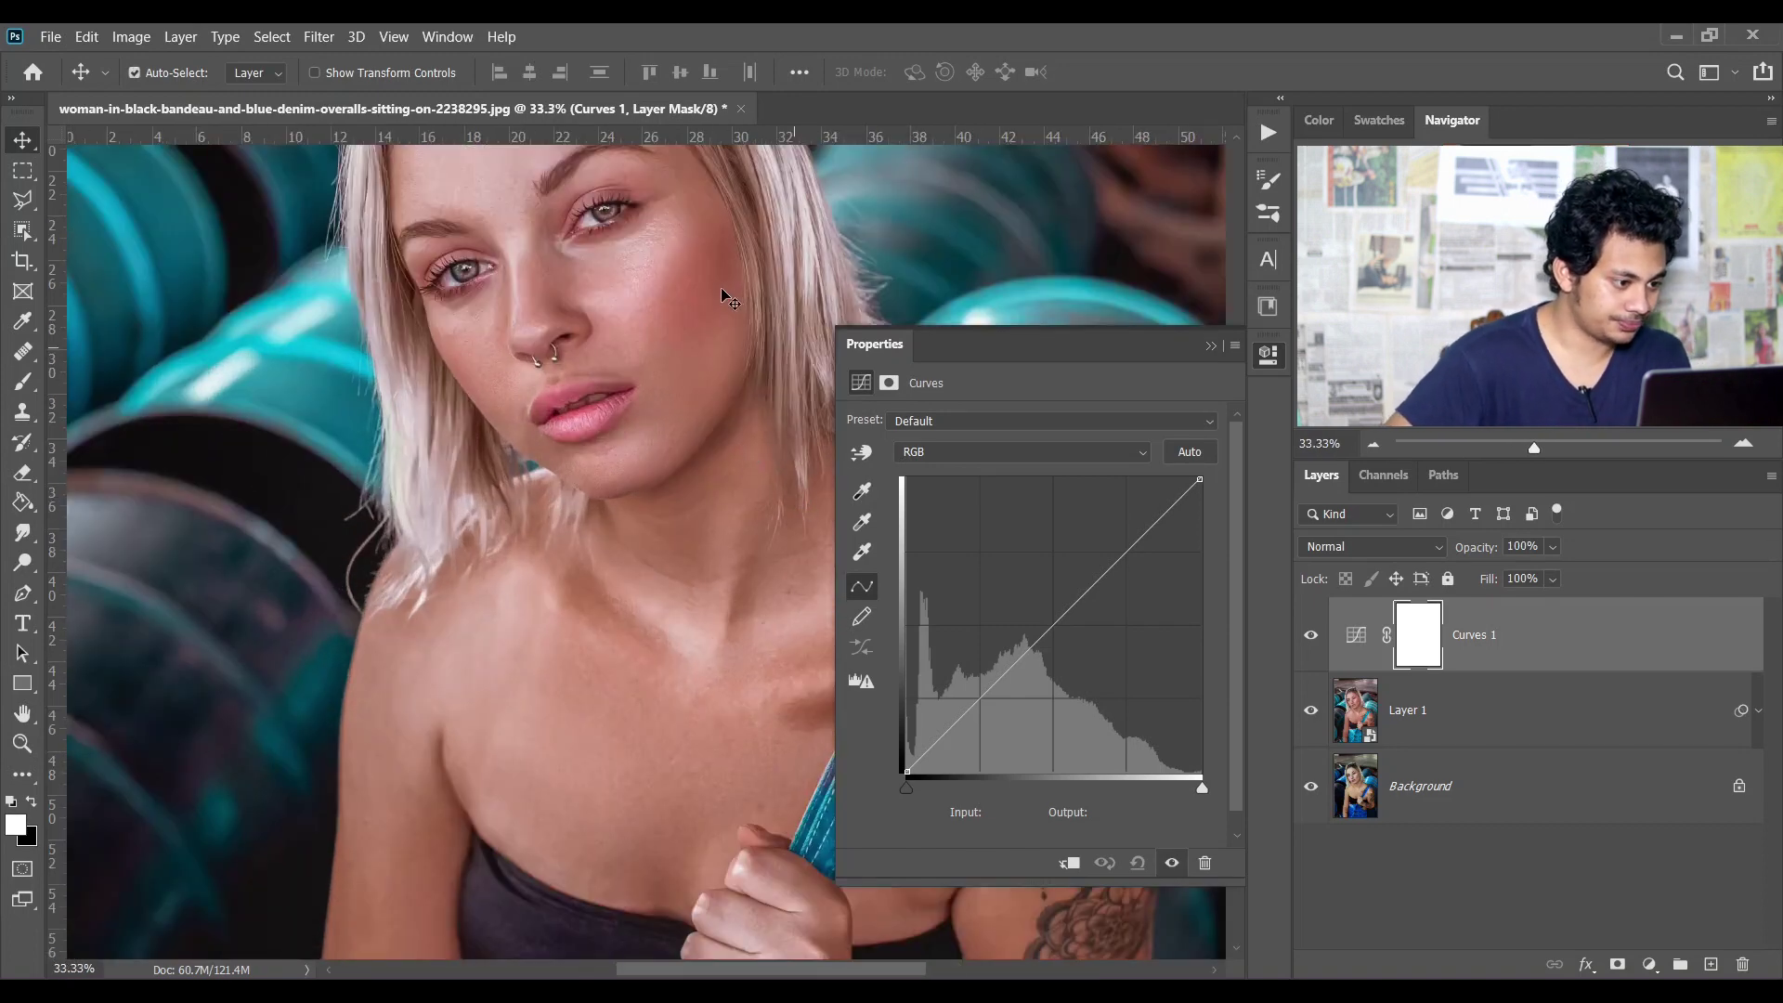
left_click_drag(724, 267, 599, 464)
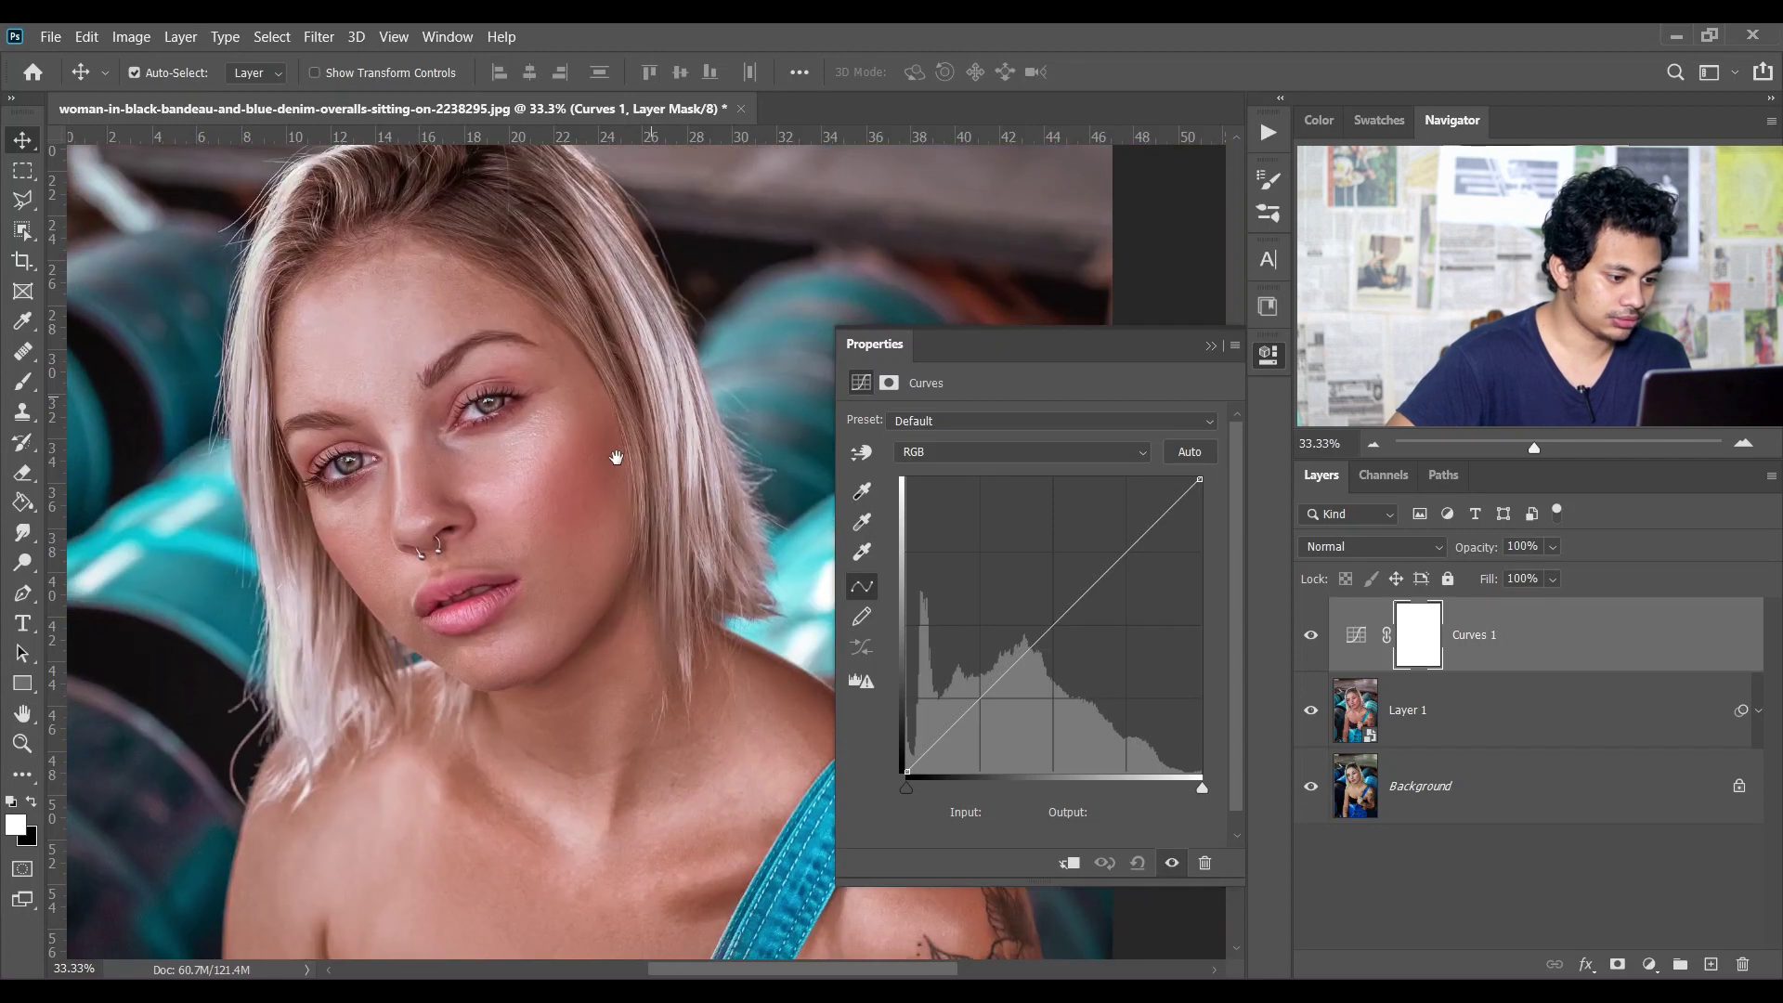
left_click(863, 453)
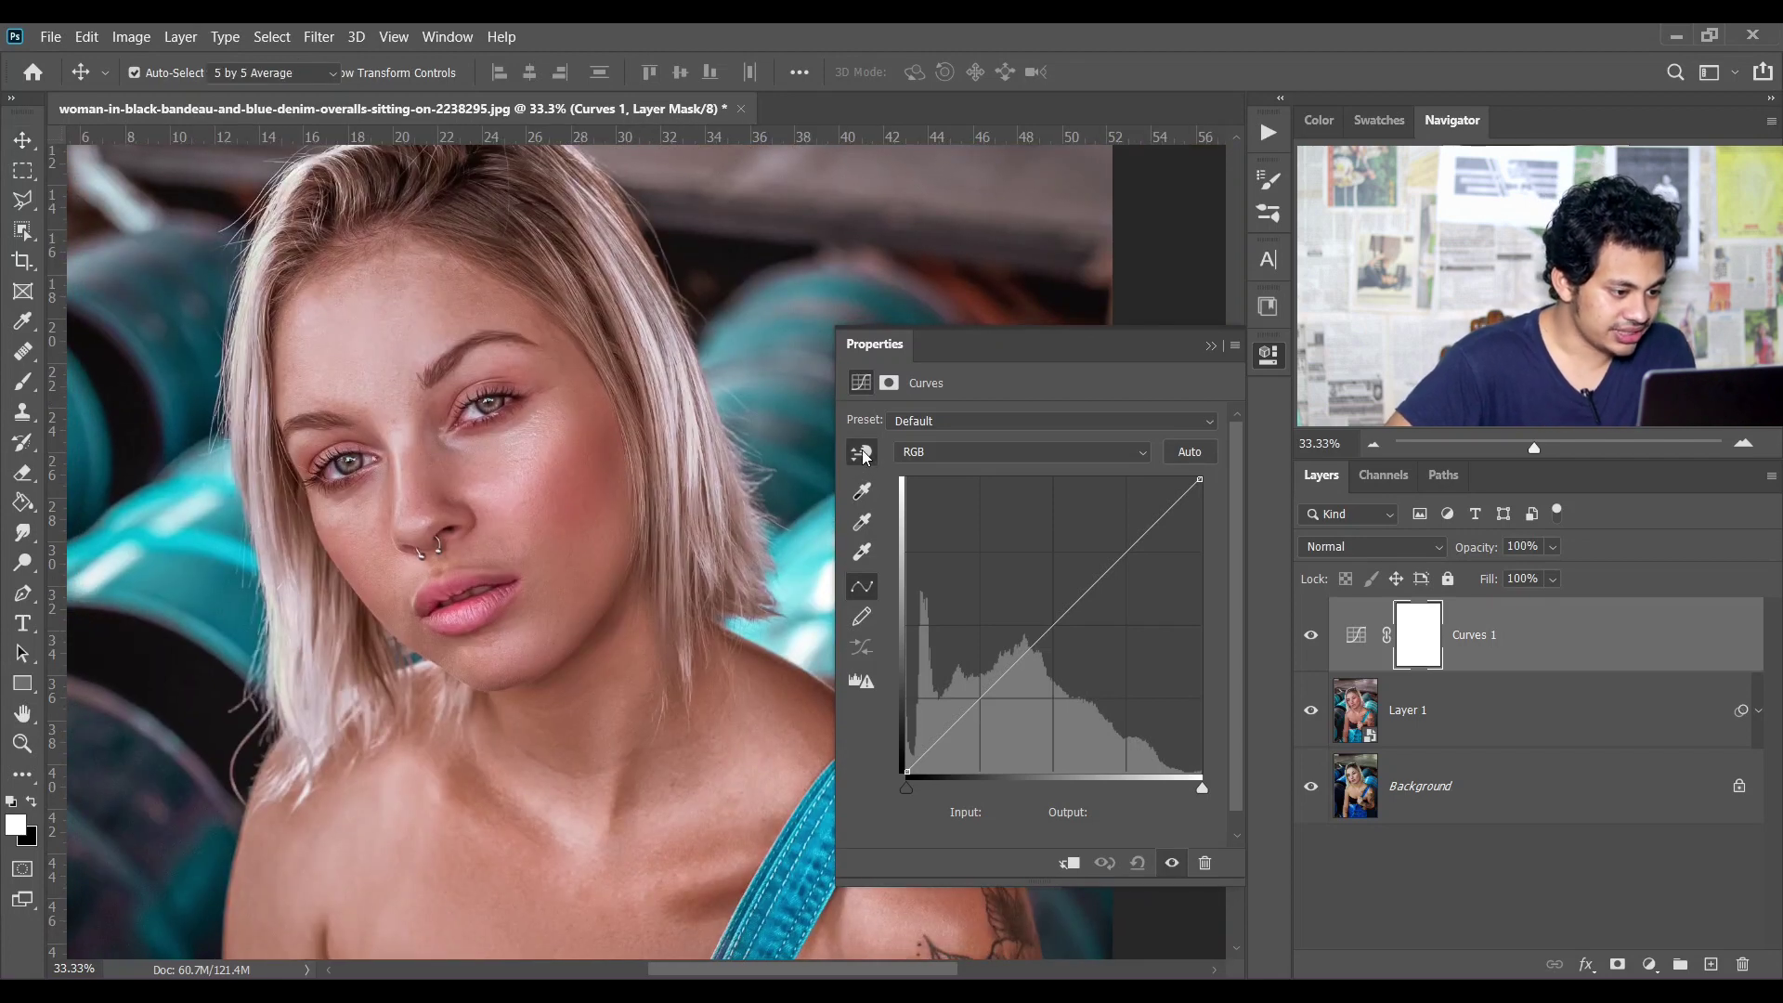
left_click(266, 75)
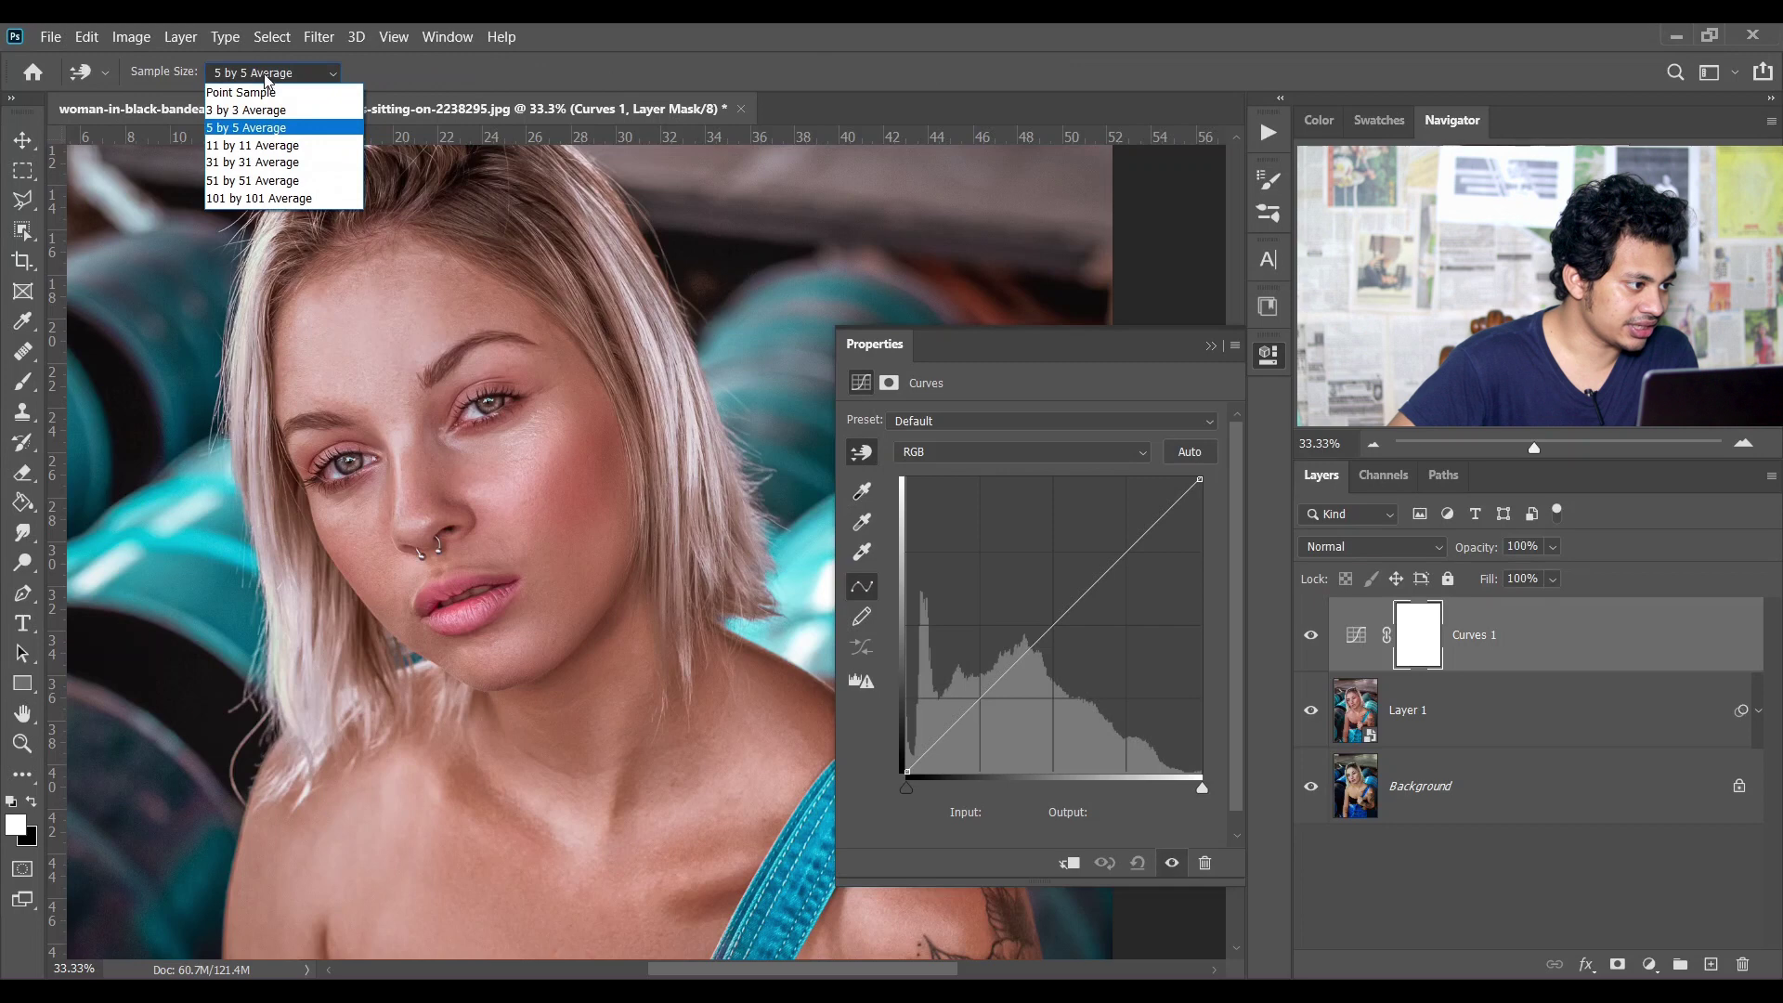
left_click(309, 135)
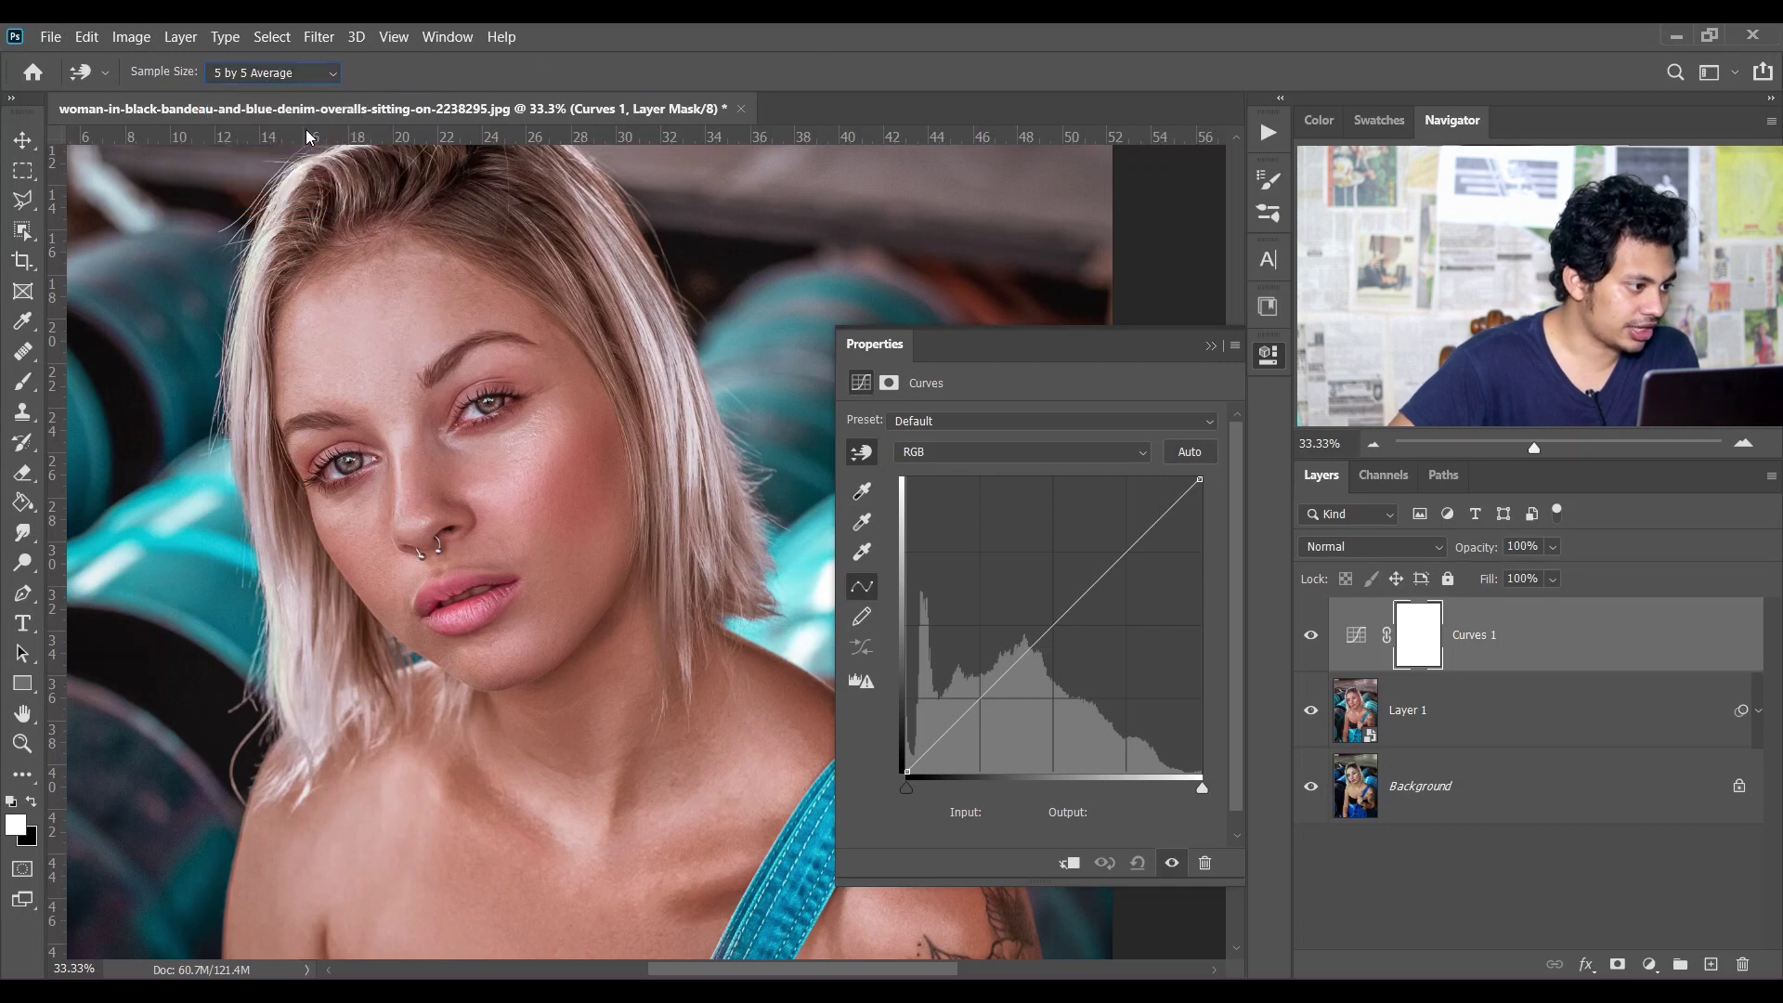
left_click(230, 77)
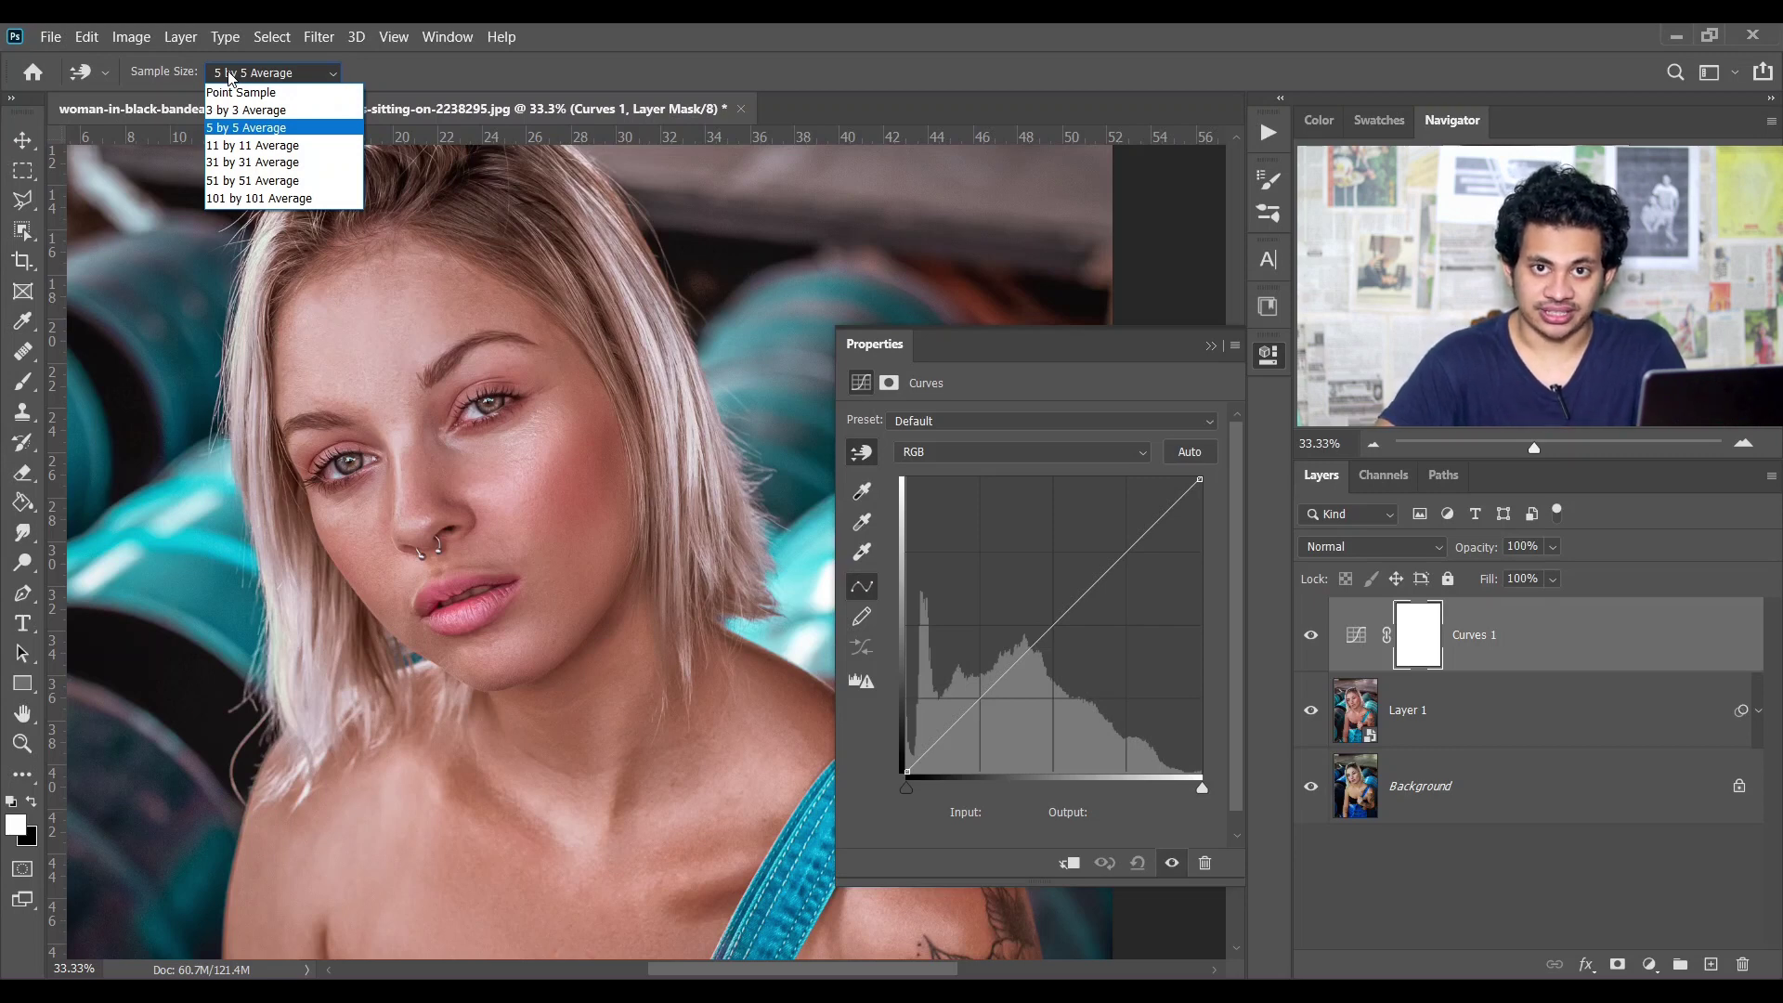
left_click(228, 76)
Step: Brighten the skin highlights by sampling beside the nose bridge and raising the RGB curve from input 205 to output 223
key("ctrl+plus")
left_click_drag(390, 436, 533, 471)
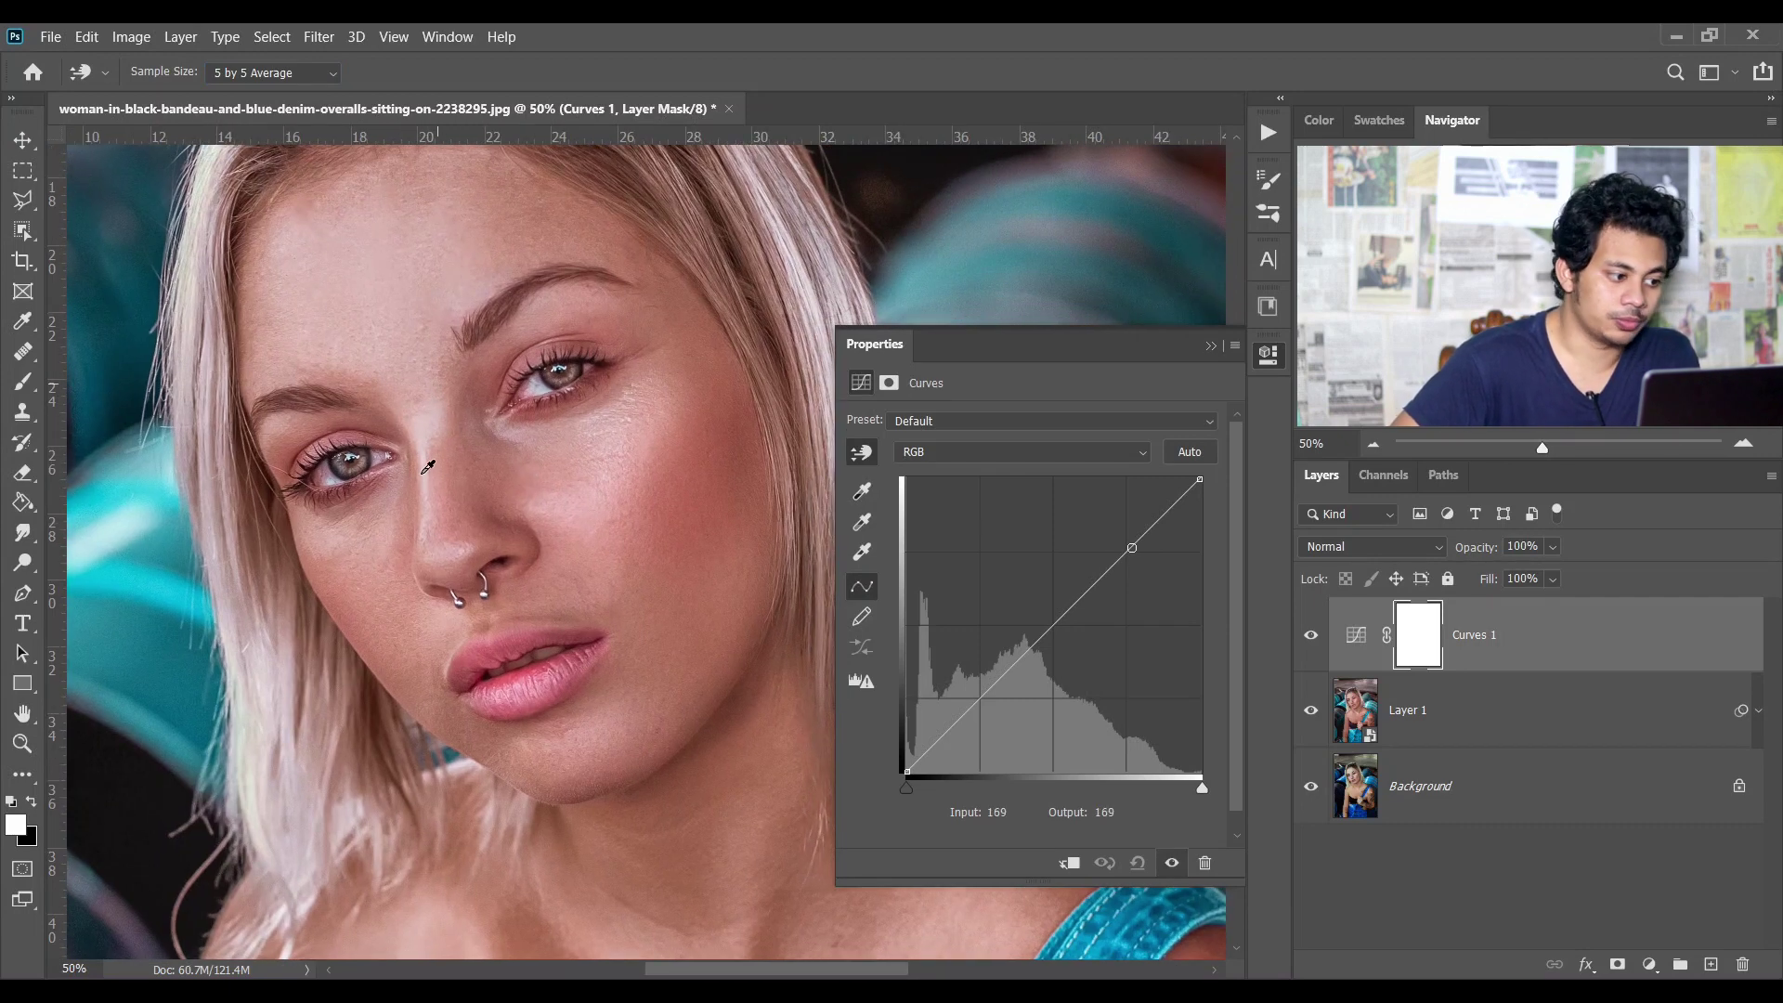
left_click(864, 457)
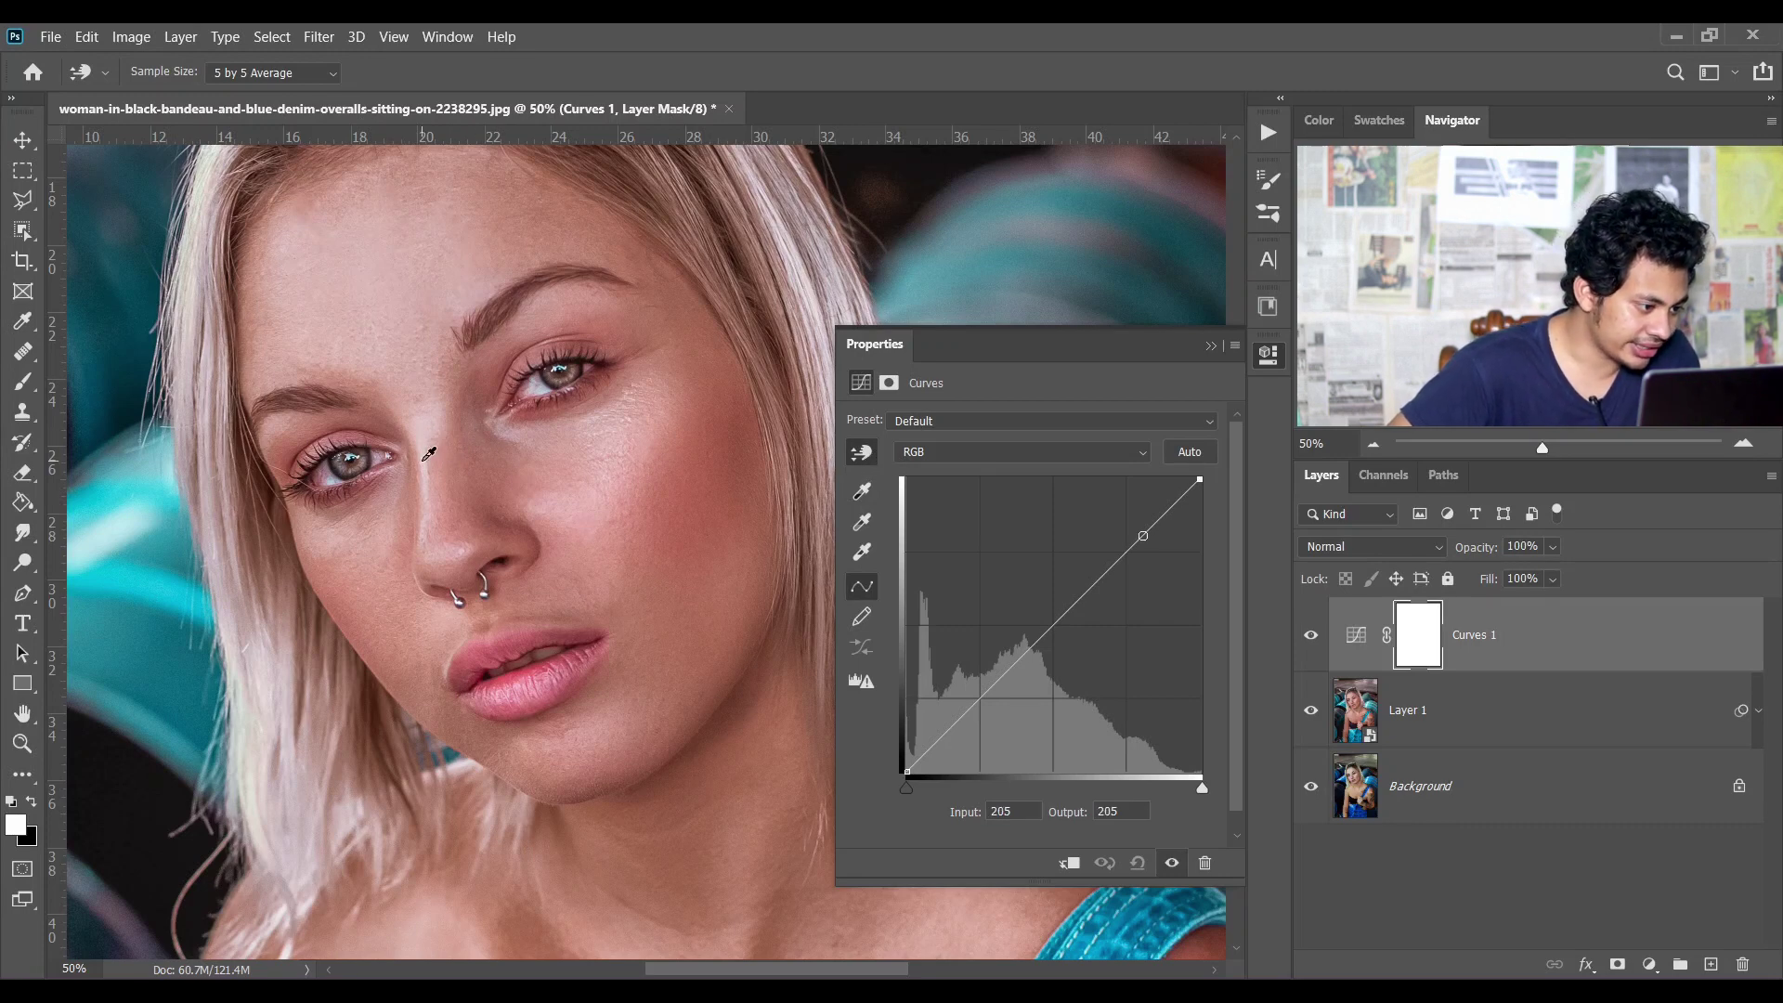
left_click_drag(432, 457, 430, 440)
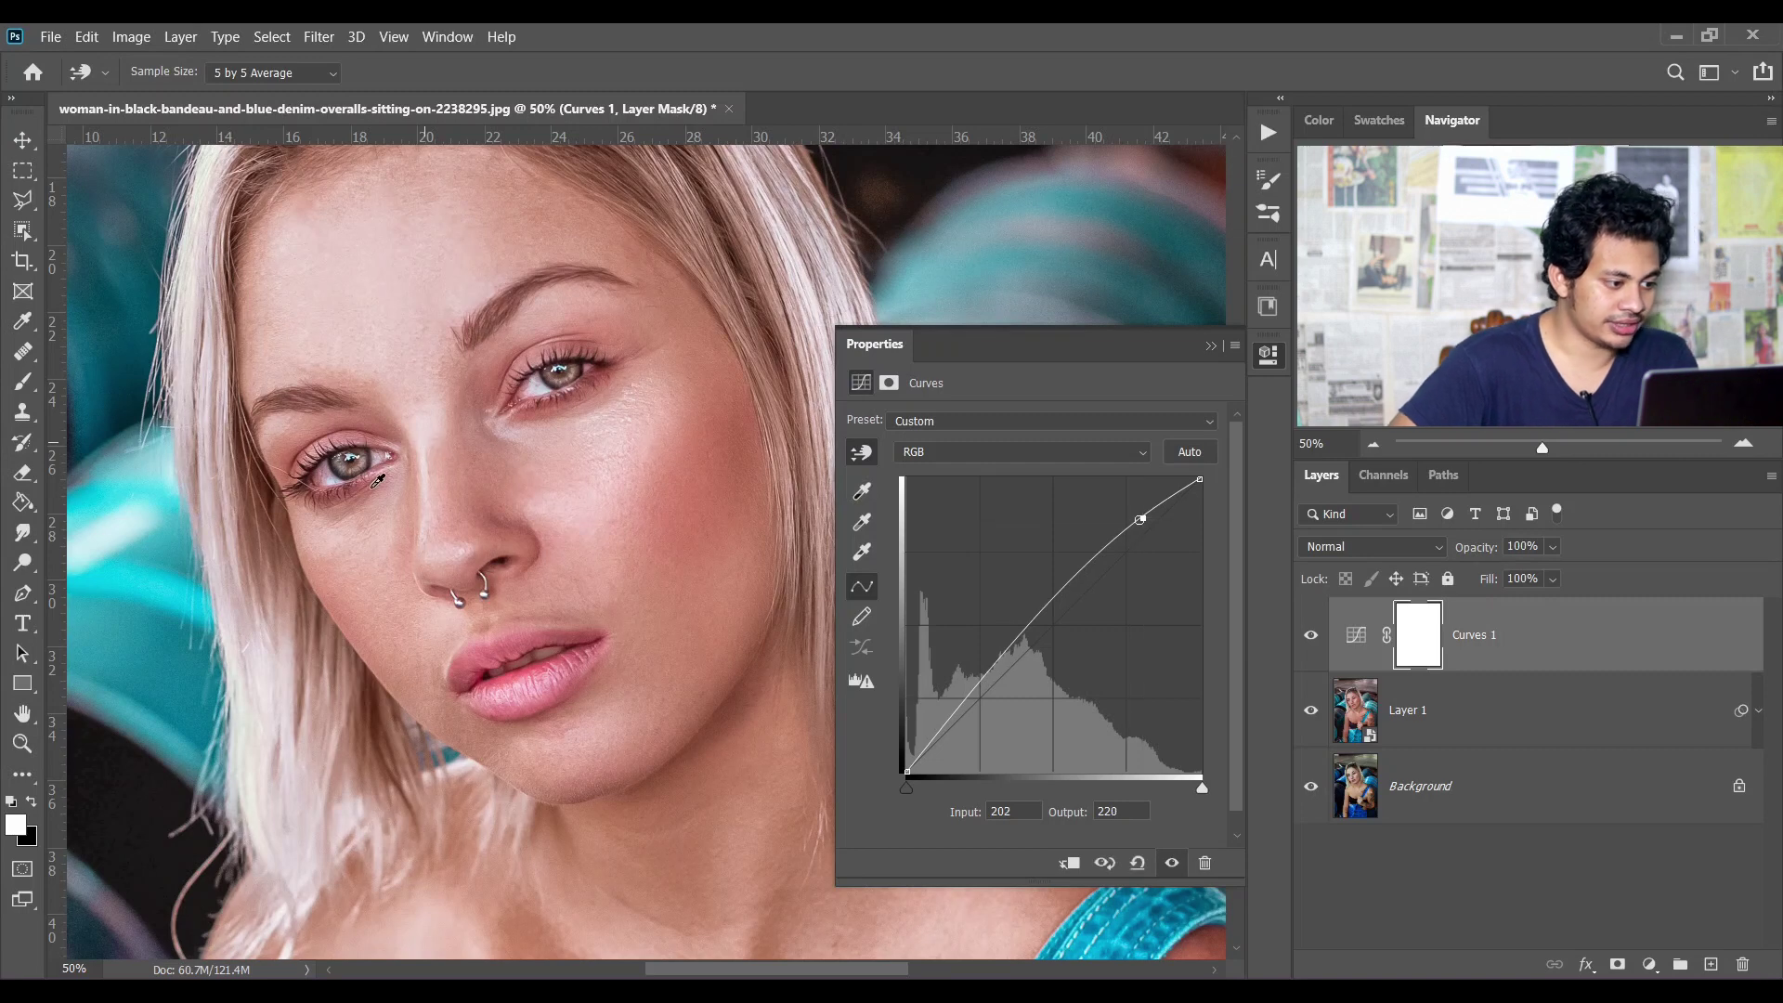
Step: Set the Curves layer's blend mode to Luminosity and compare the image with and without it
left_click(1402, 552)
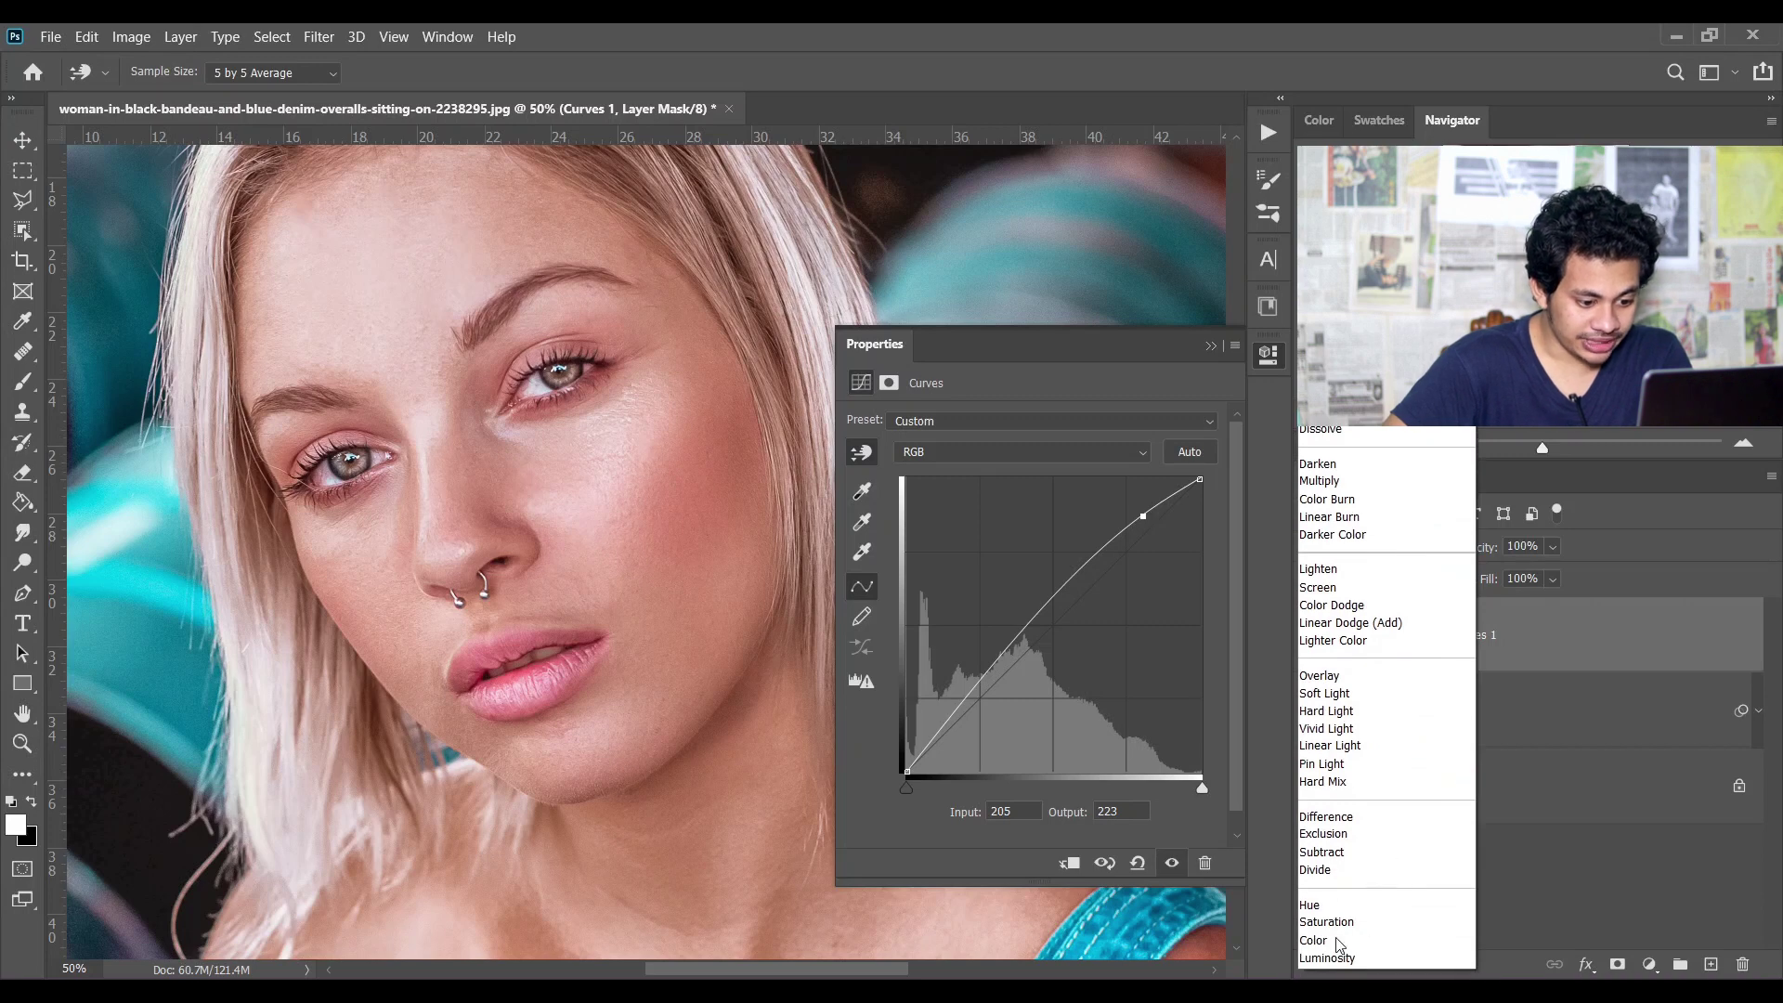
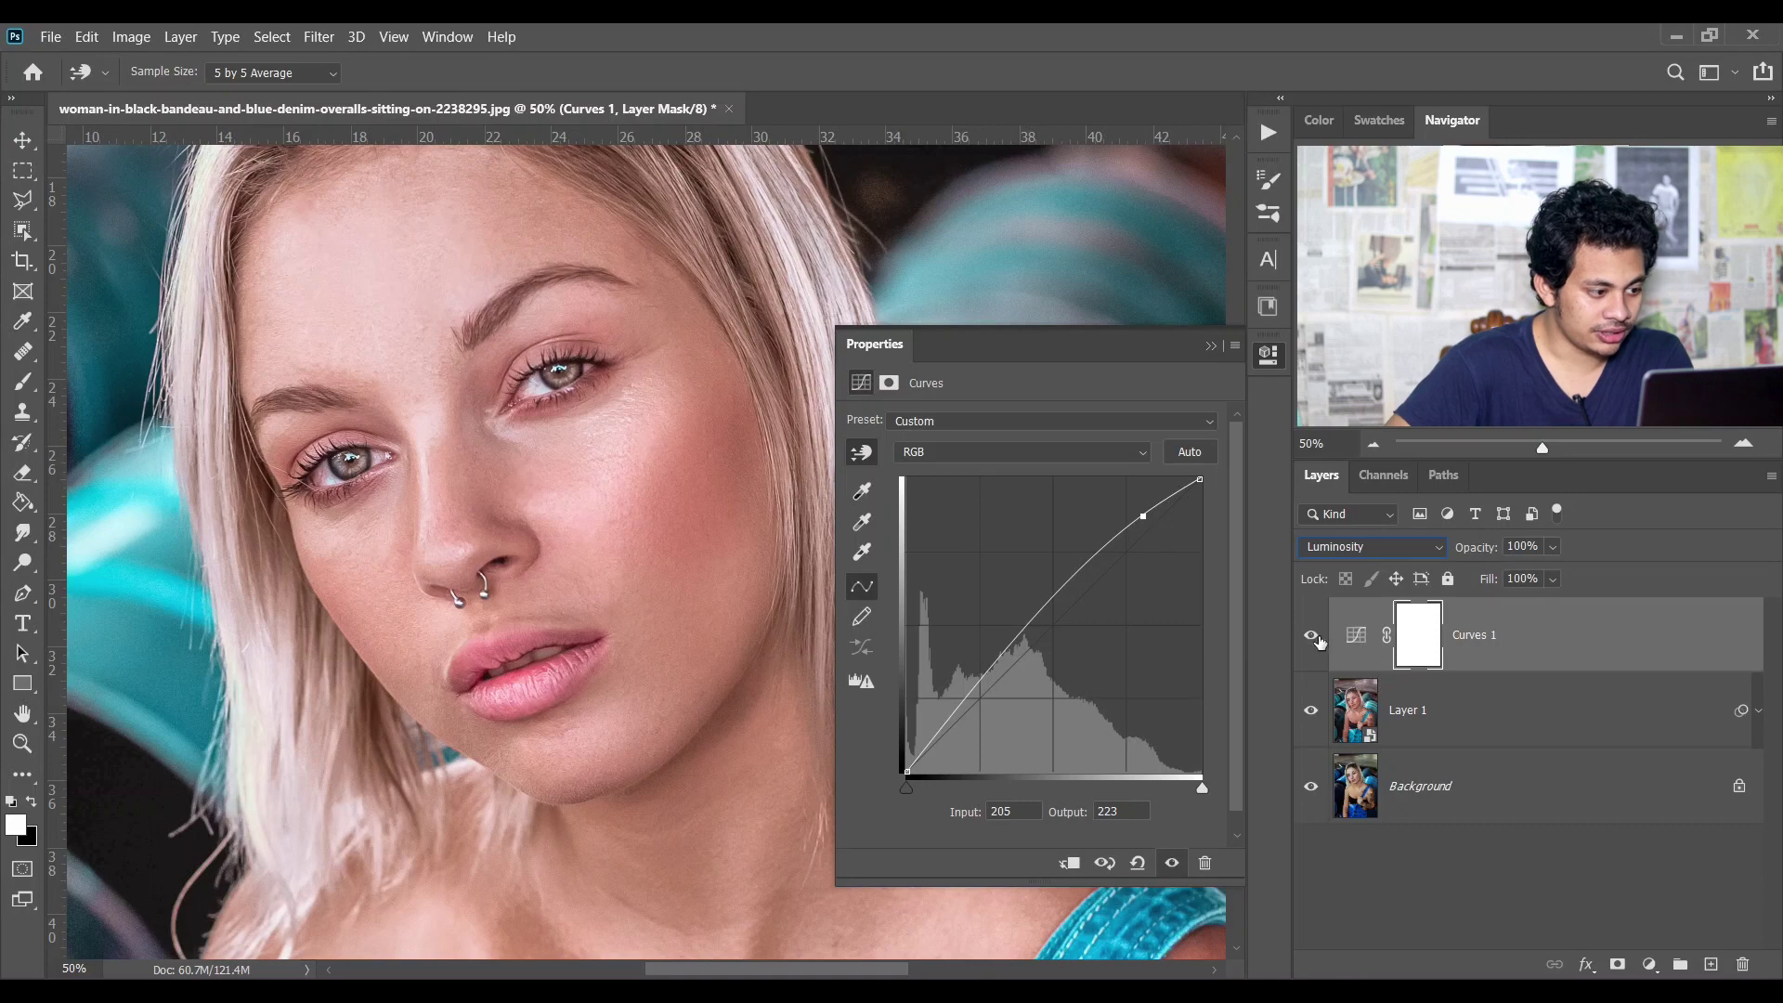
left_click(1311, 637)
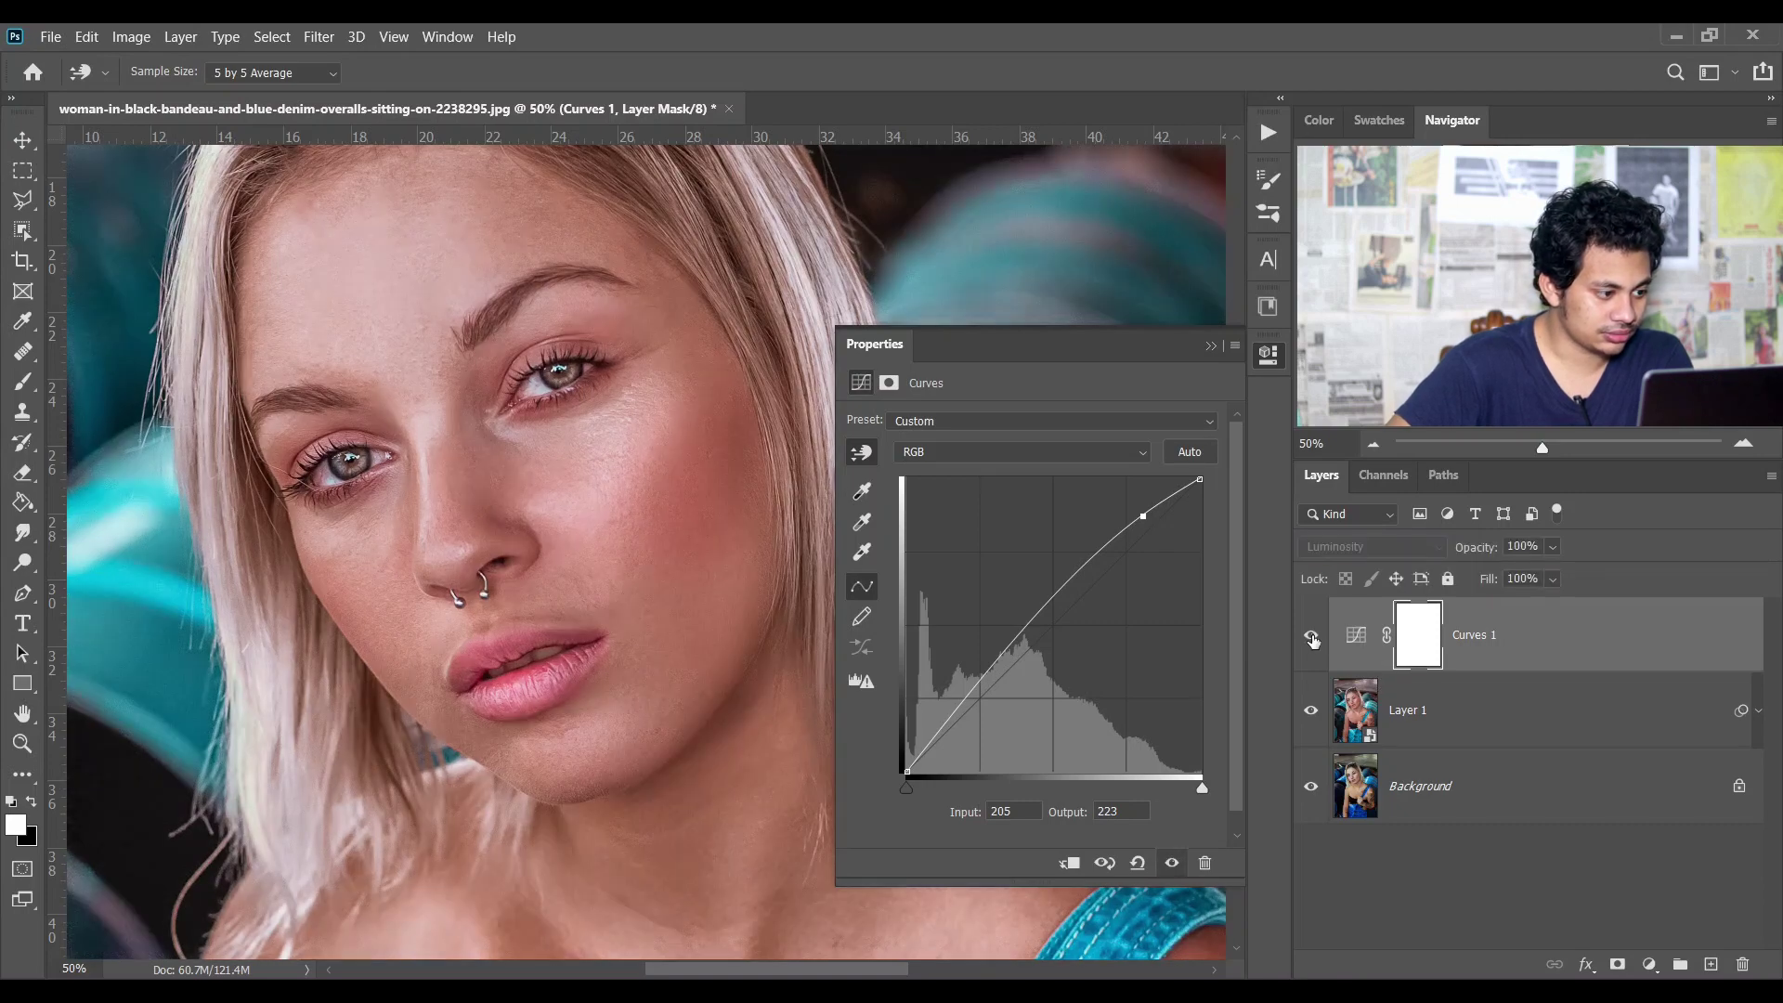
left_click(1311, 637)
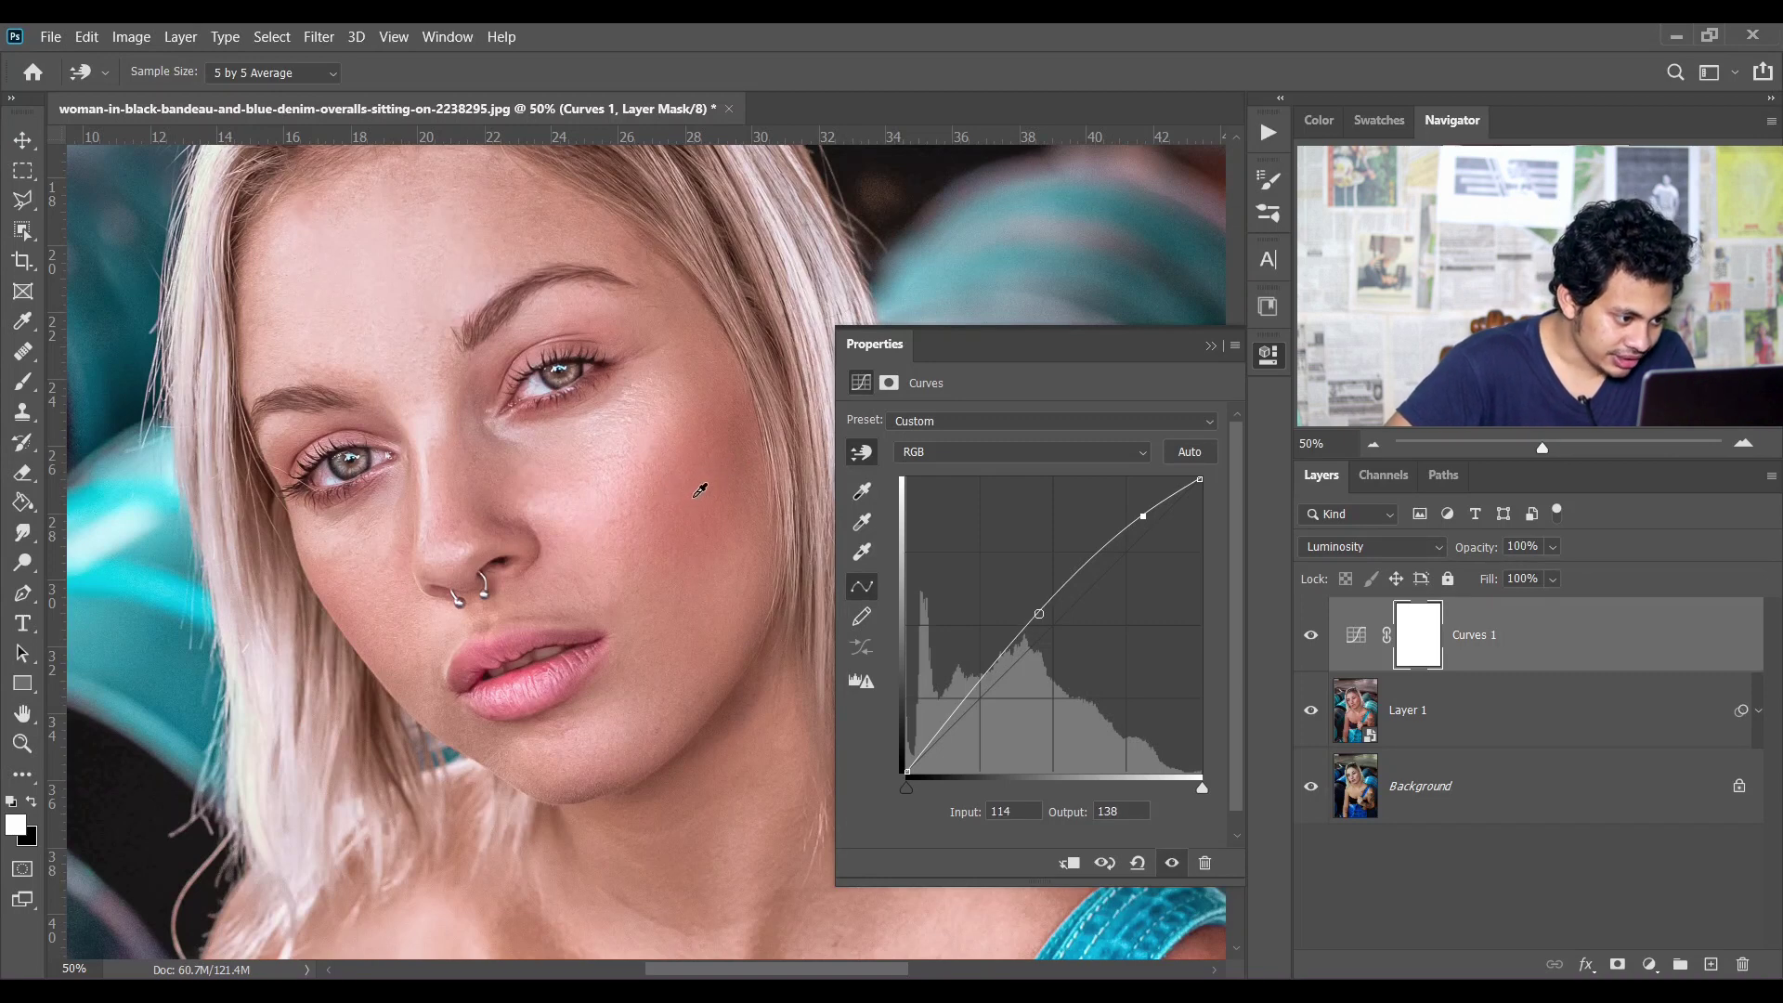
Step: Darken the midtones sampled on the cheek to input 114, output 109, and compare the image with and without the curve
left_click_drag(700, 490, 707, 531)
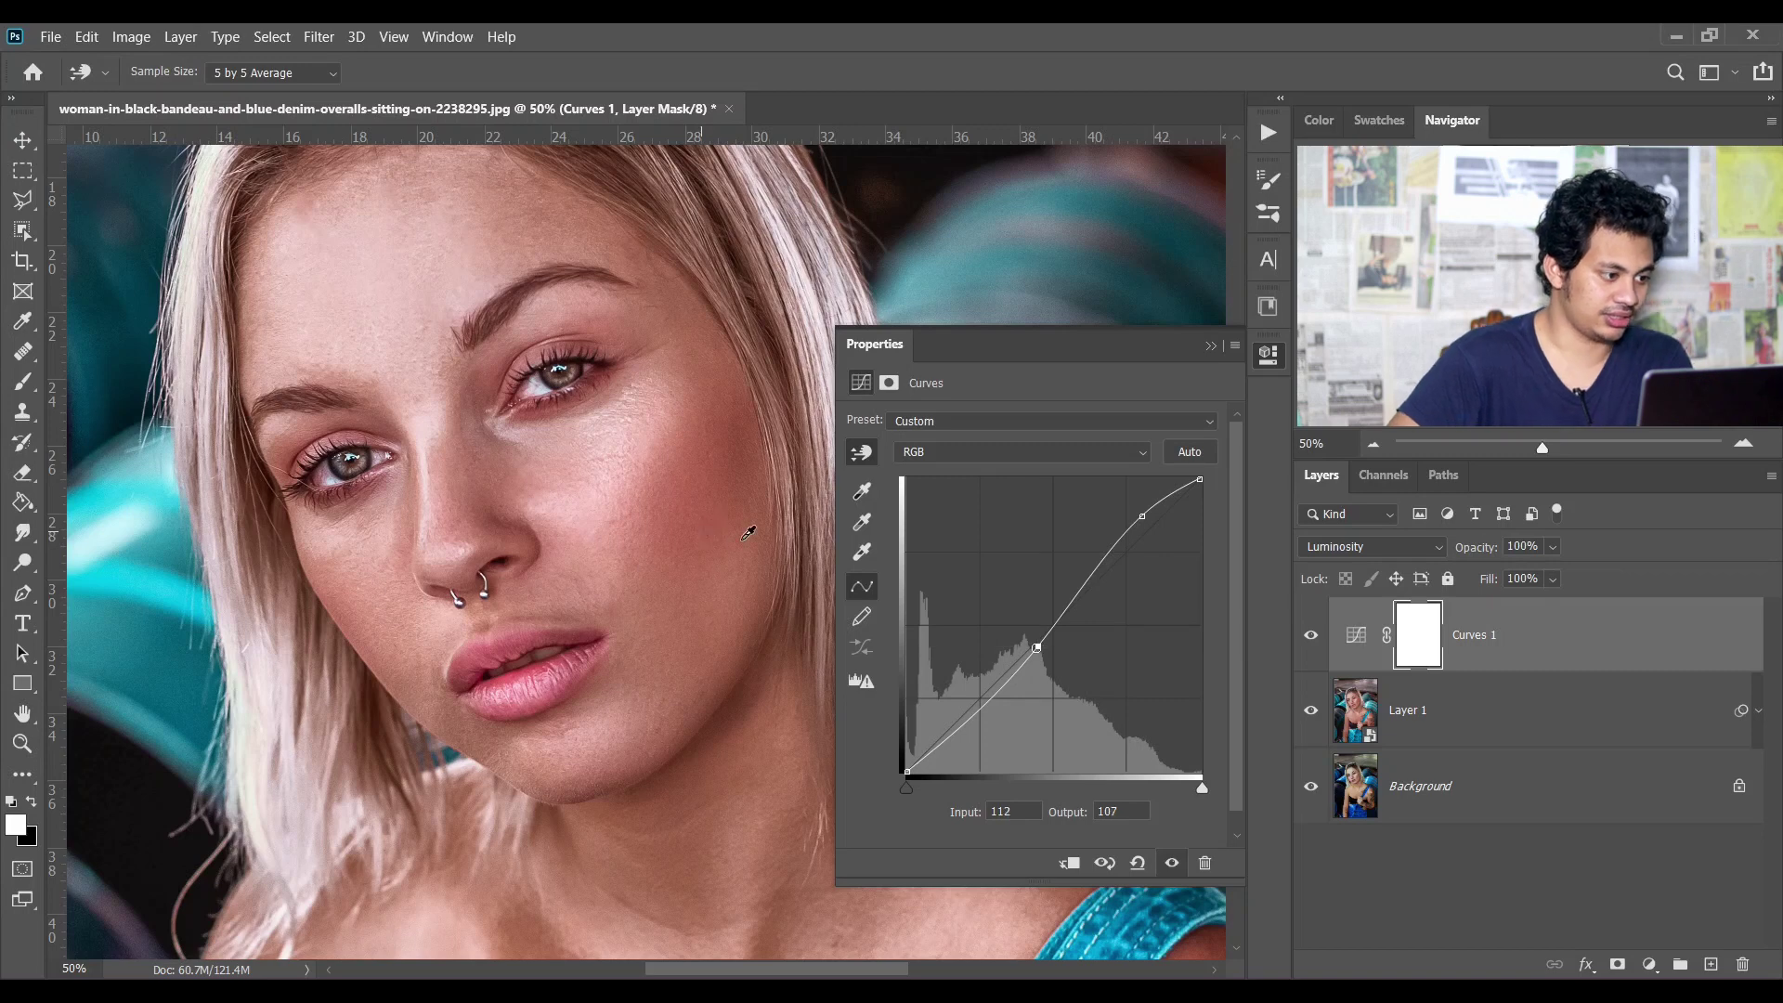
left_click(1311, 637)
left_click(1311, 637)
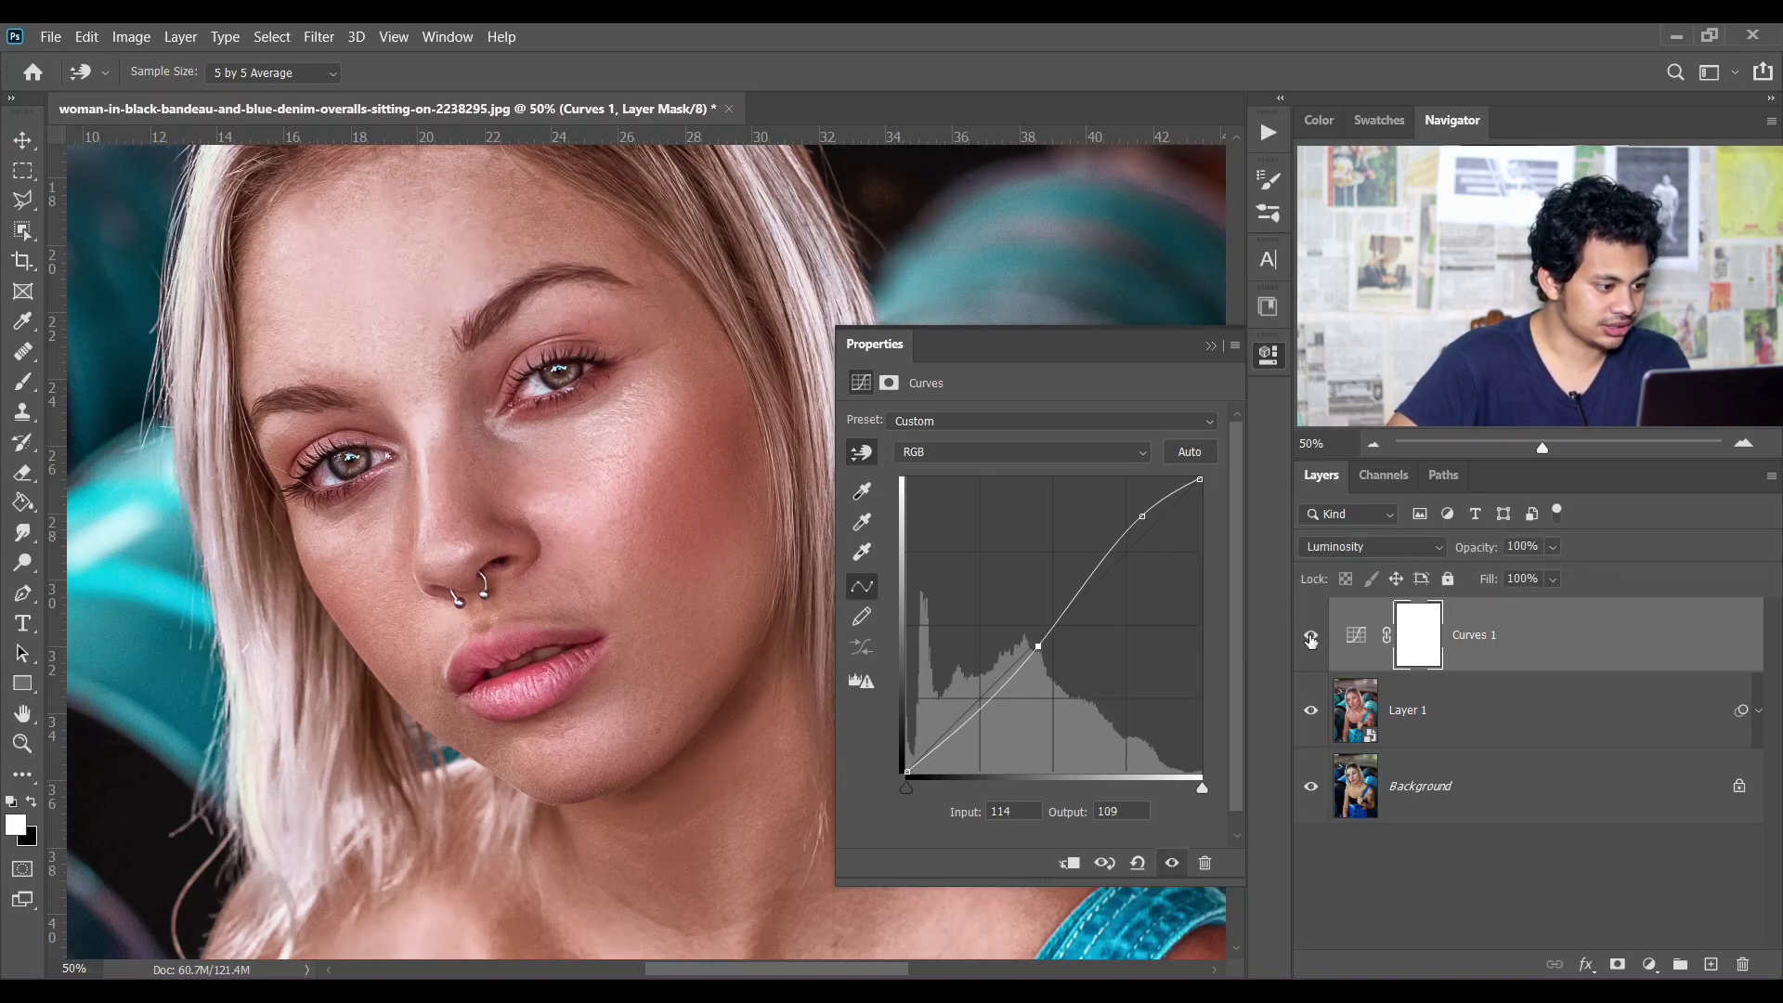
key("v")
left_click(1305, 637)
left_click(1305, 637)
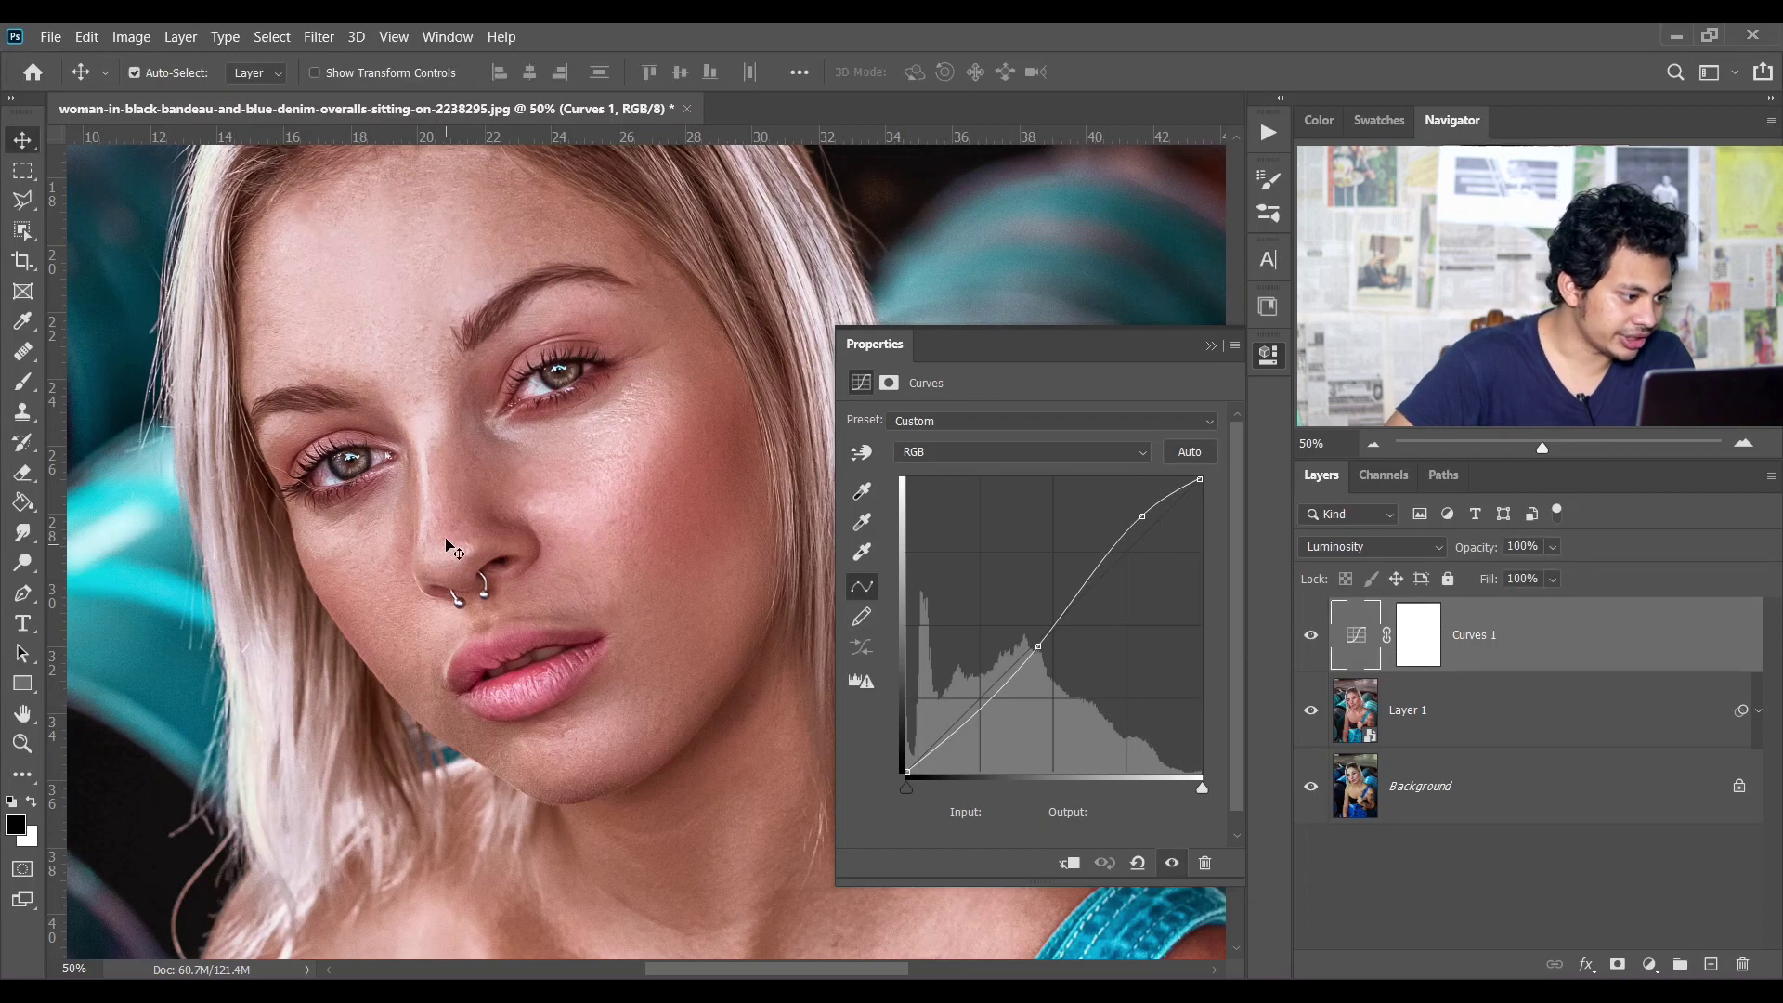
Step: Move the curve's white point to input 245 and compare the whole photo with and without the Curves layer
left_click_drag(1199, 478, 1189, 475)
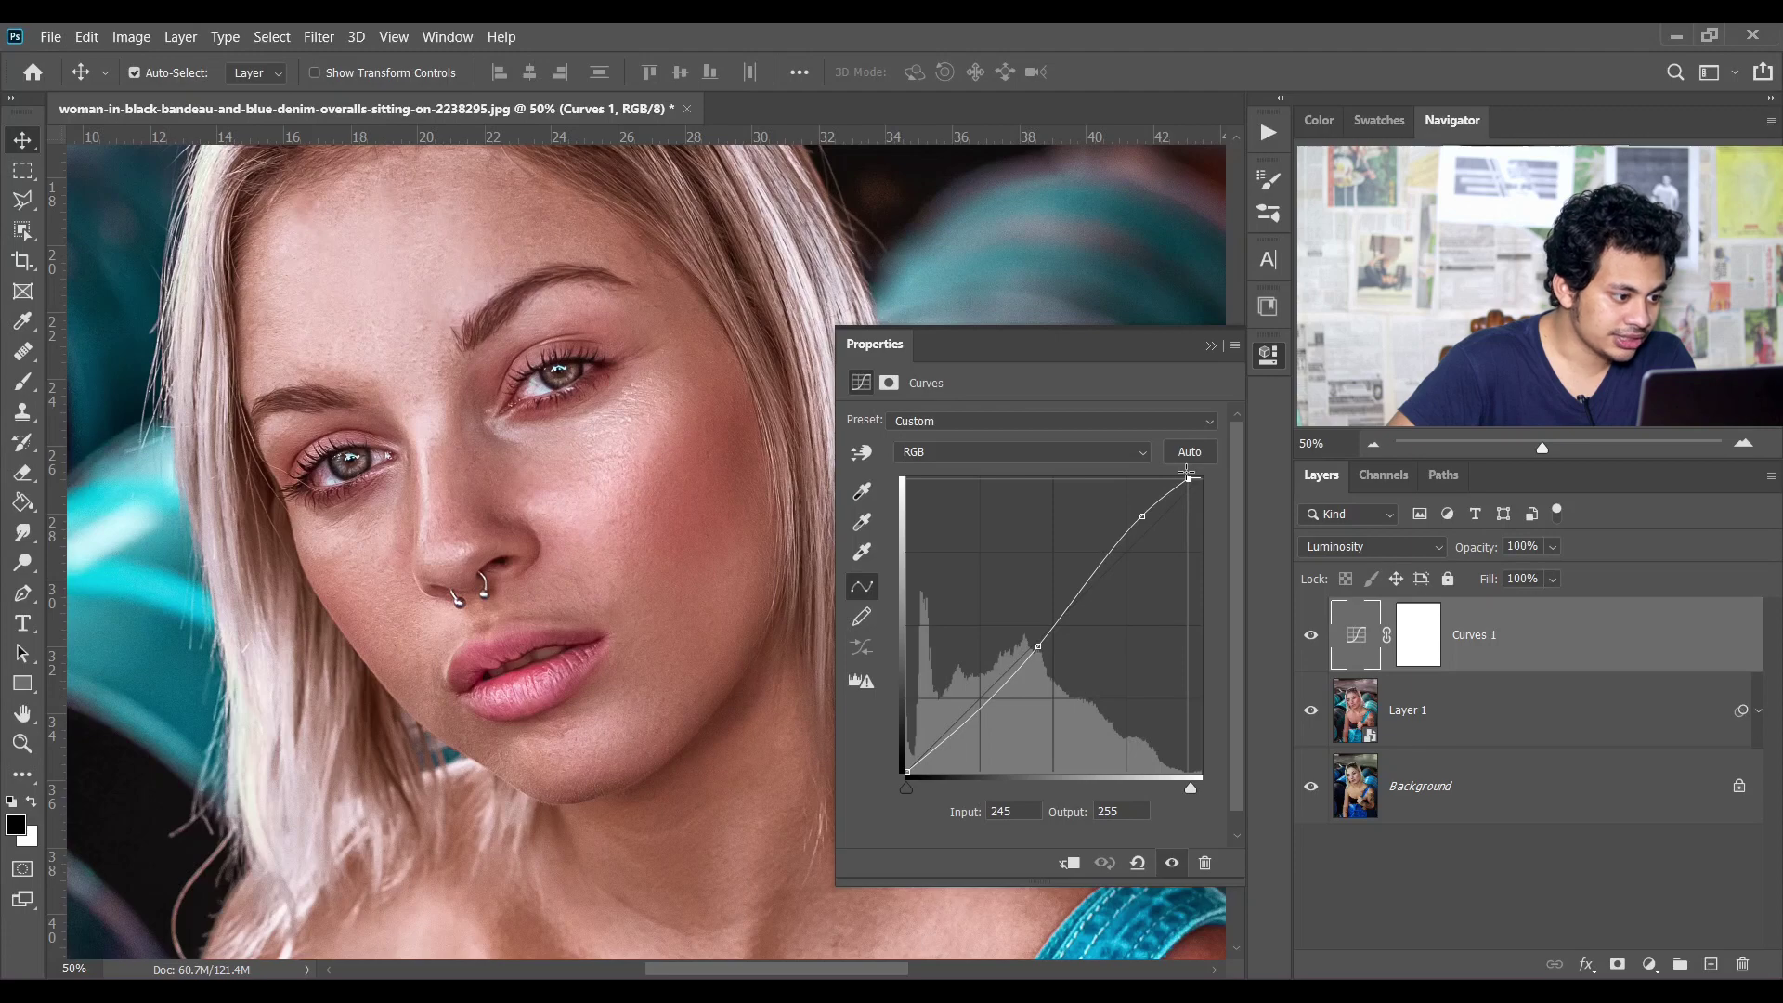
left_click(1212, 347)
key("ctrl")
key("ctrl+minus")
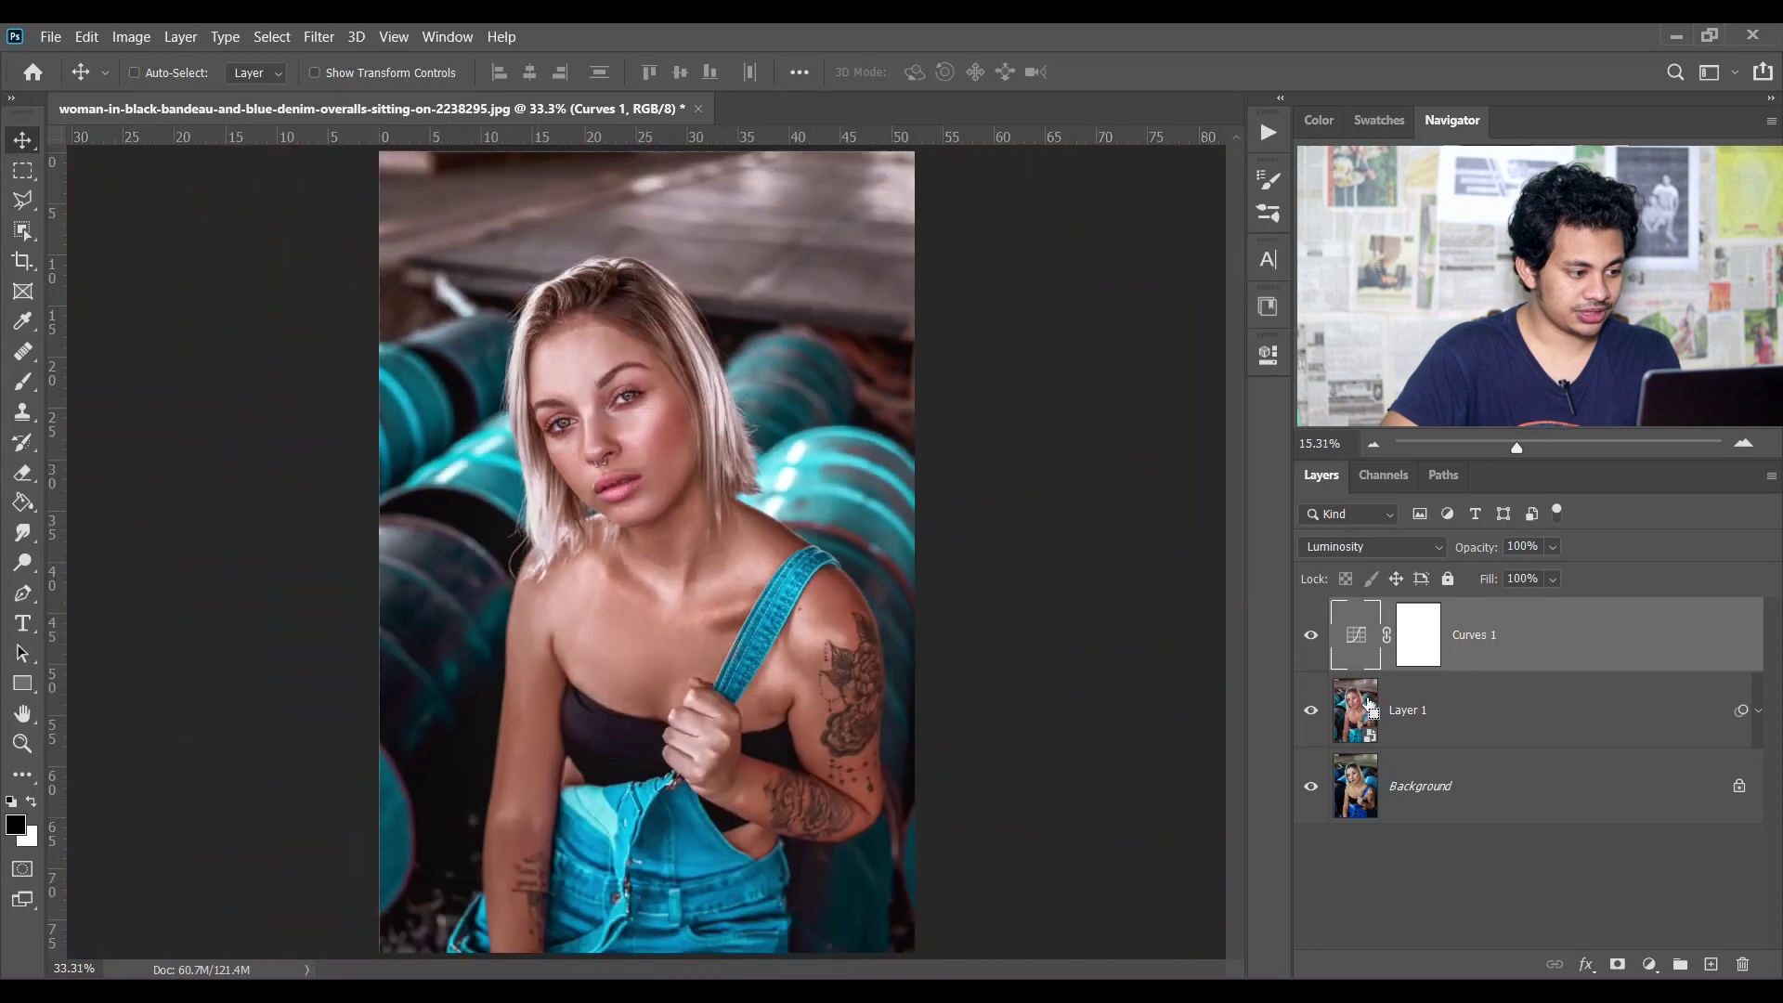
key("ctrl+0")
left_click(1310, 638)
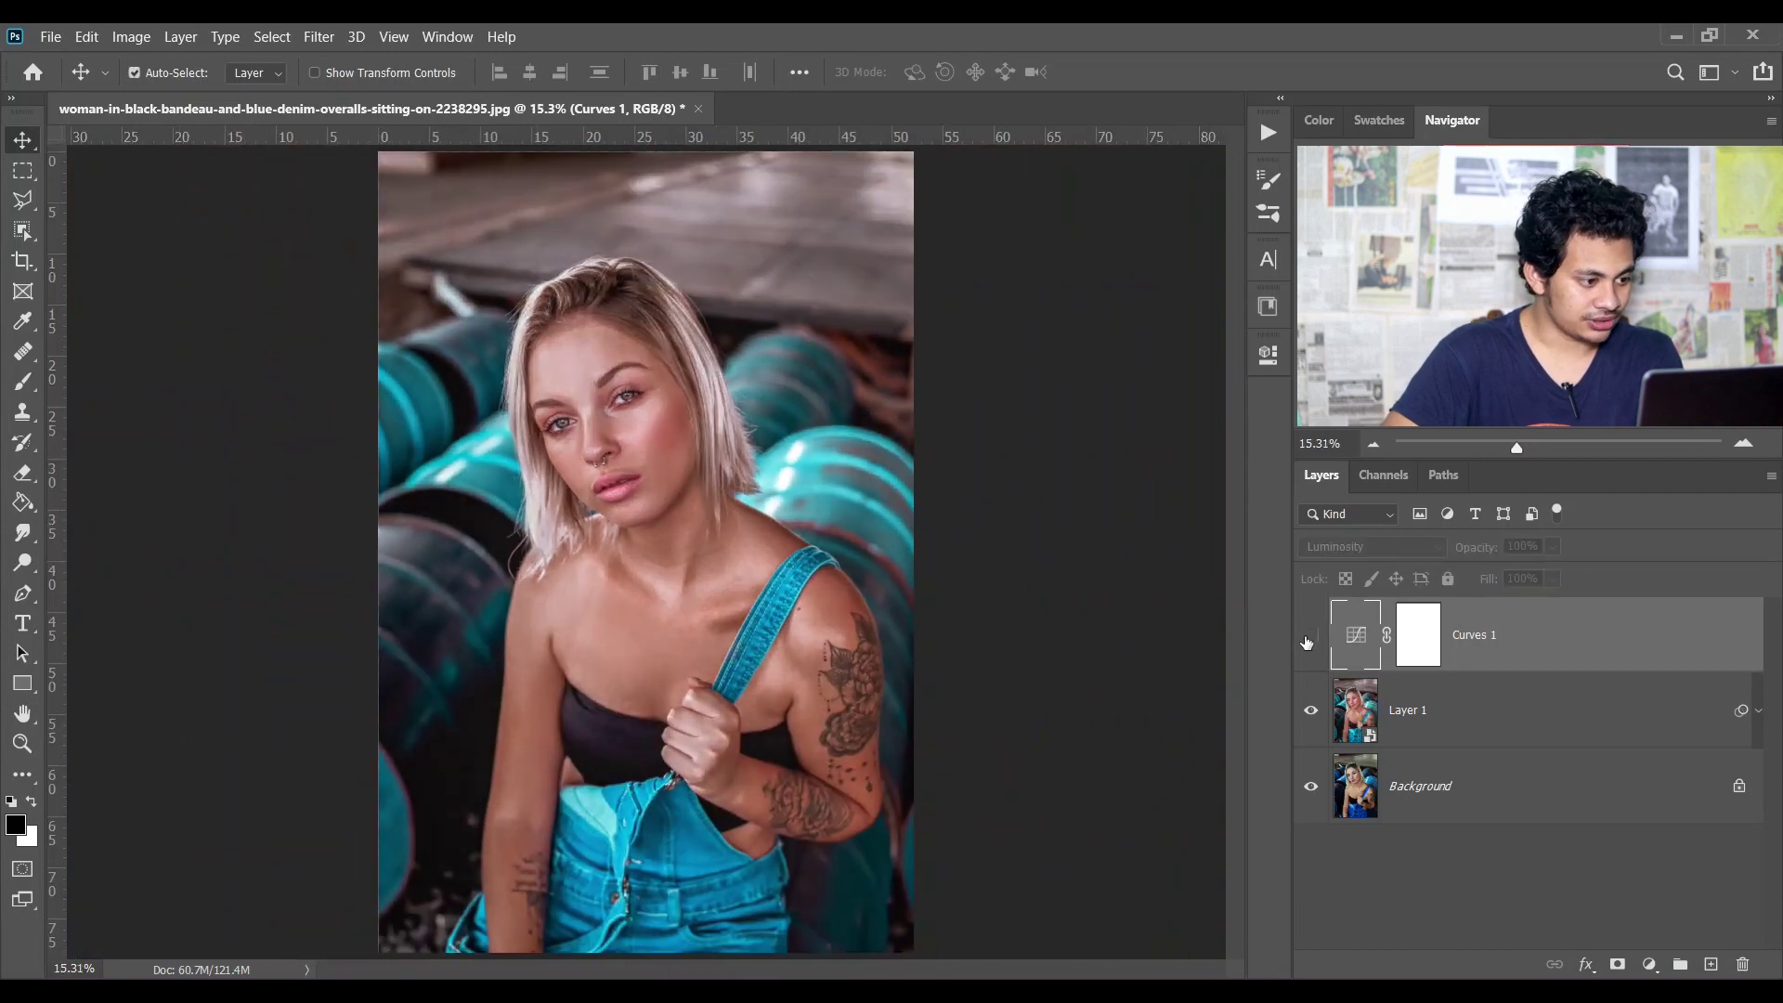
left_click(1310, 637)
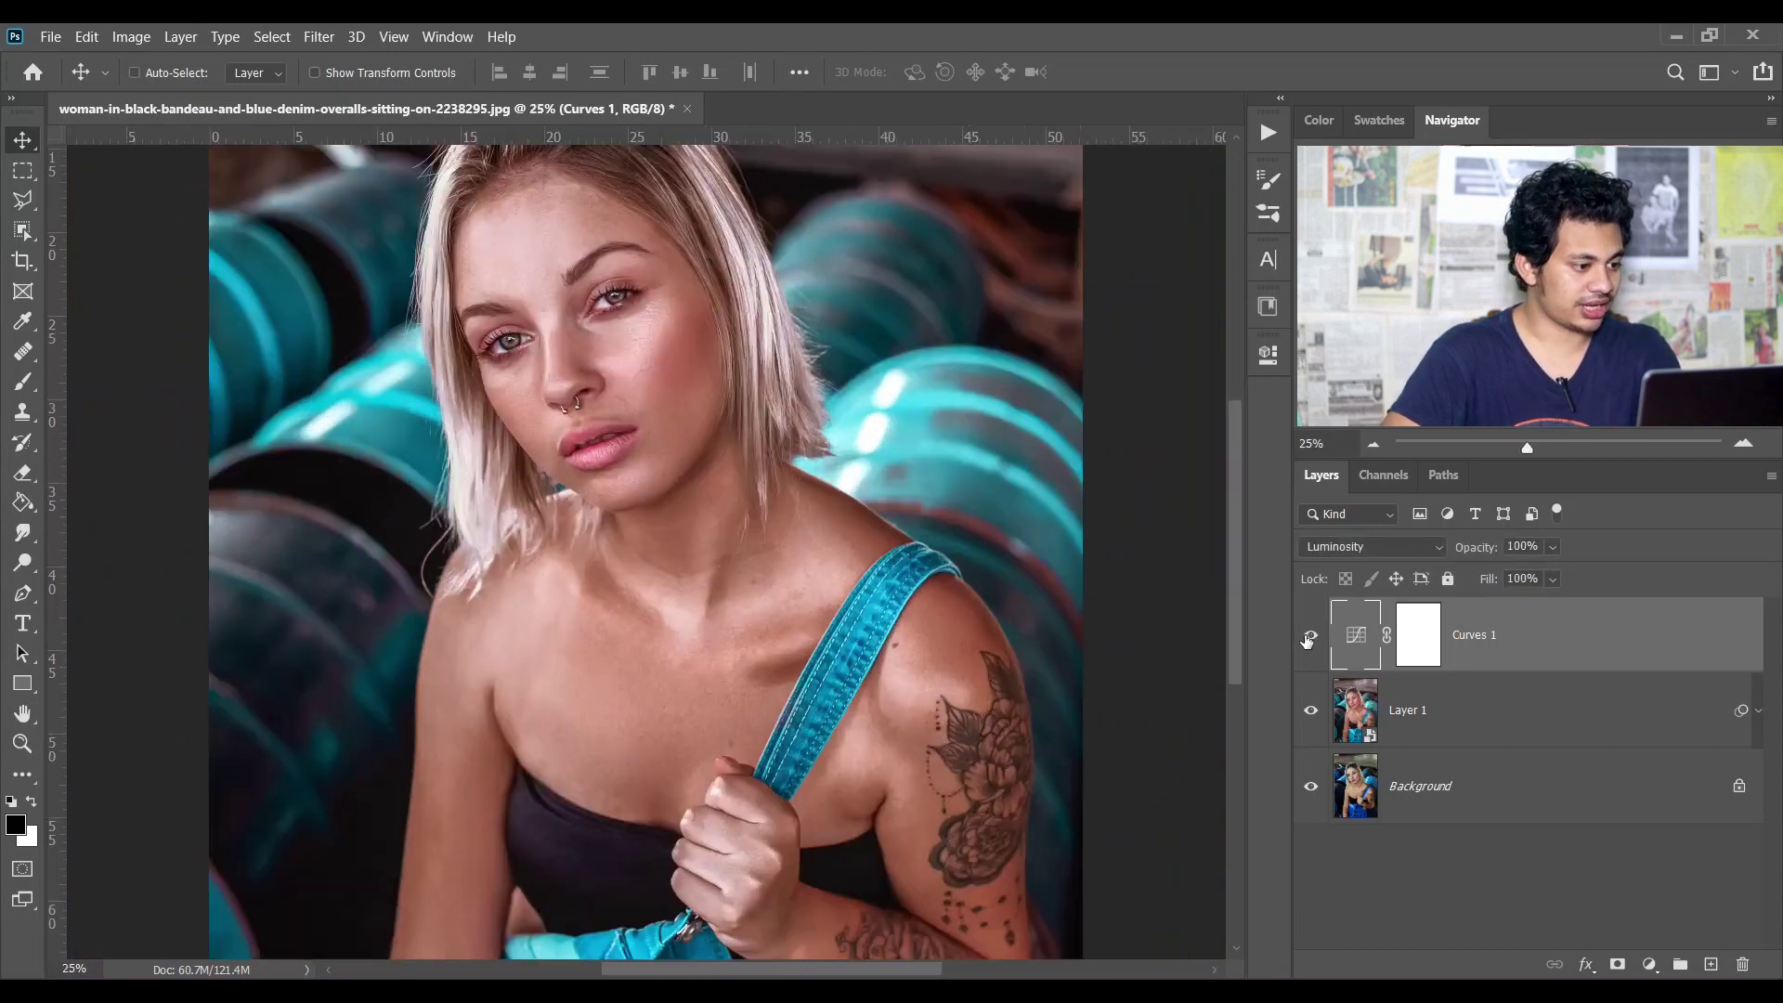
Step: Compare the face and shoulders with and without the Luminosity Curves layer
key("ctrl+plus")
key("ctrl+plus")
left_click(1310, 637)
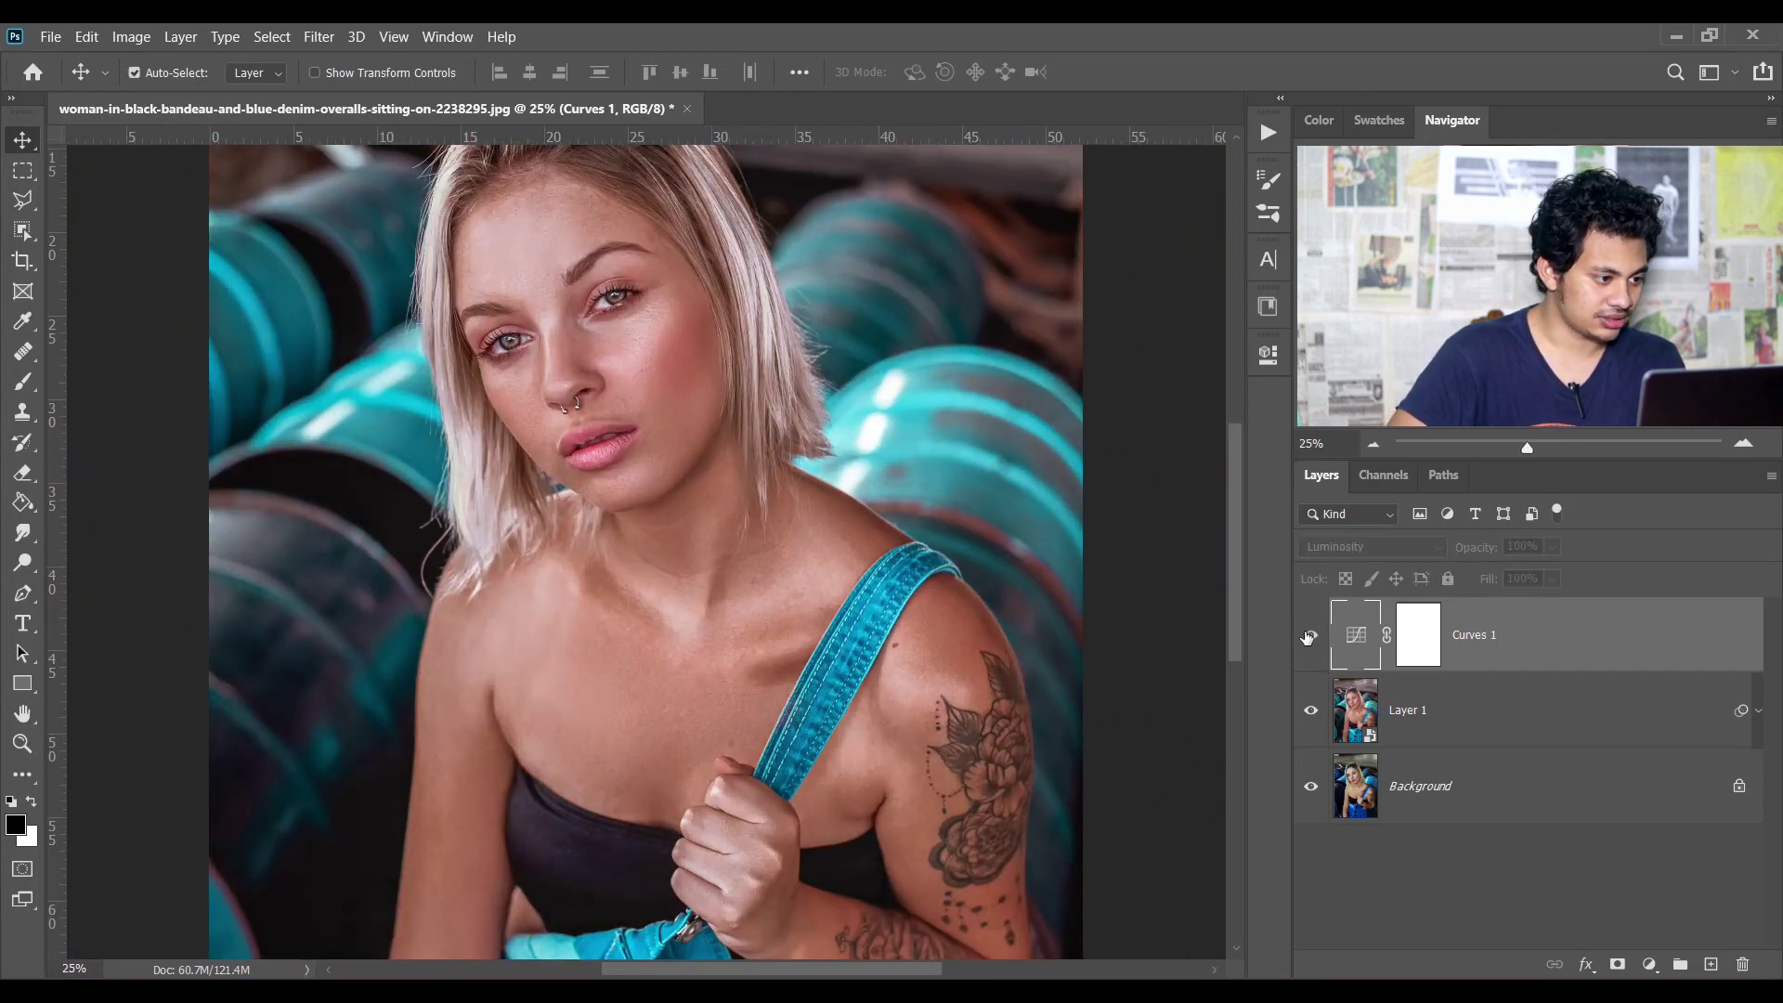
left_click(1310, 637)
left_click_drag(845, 409, 844, 401)
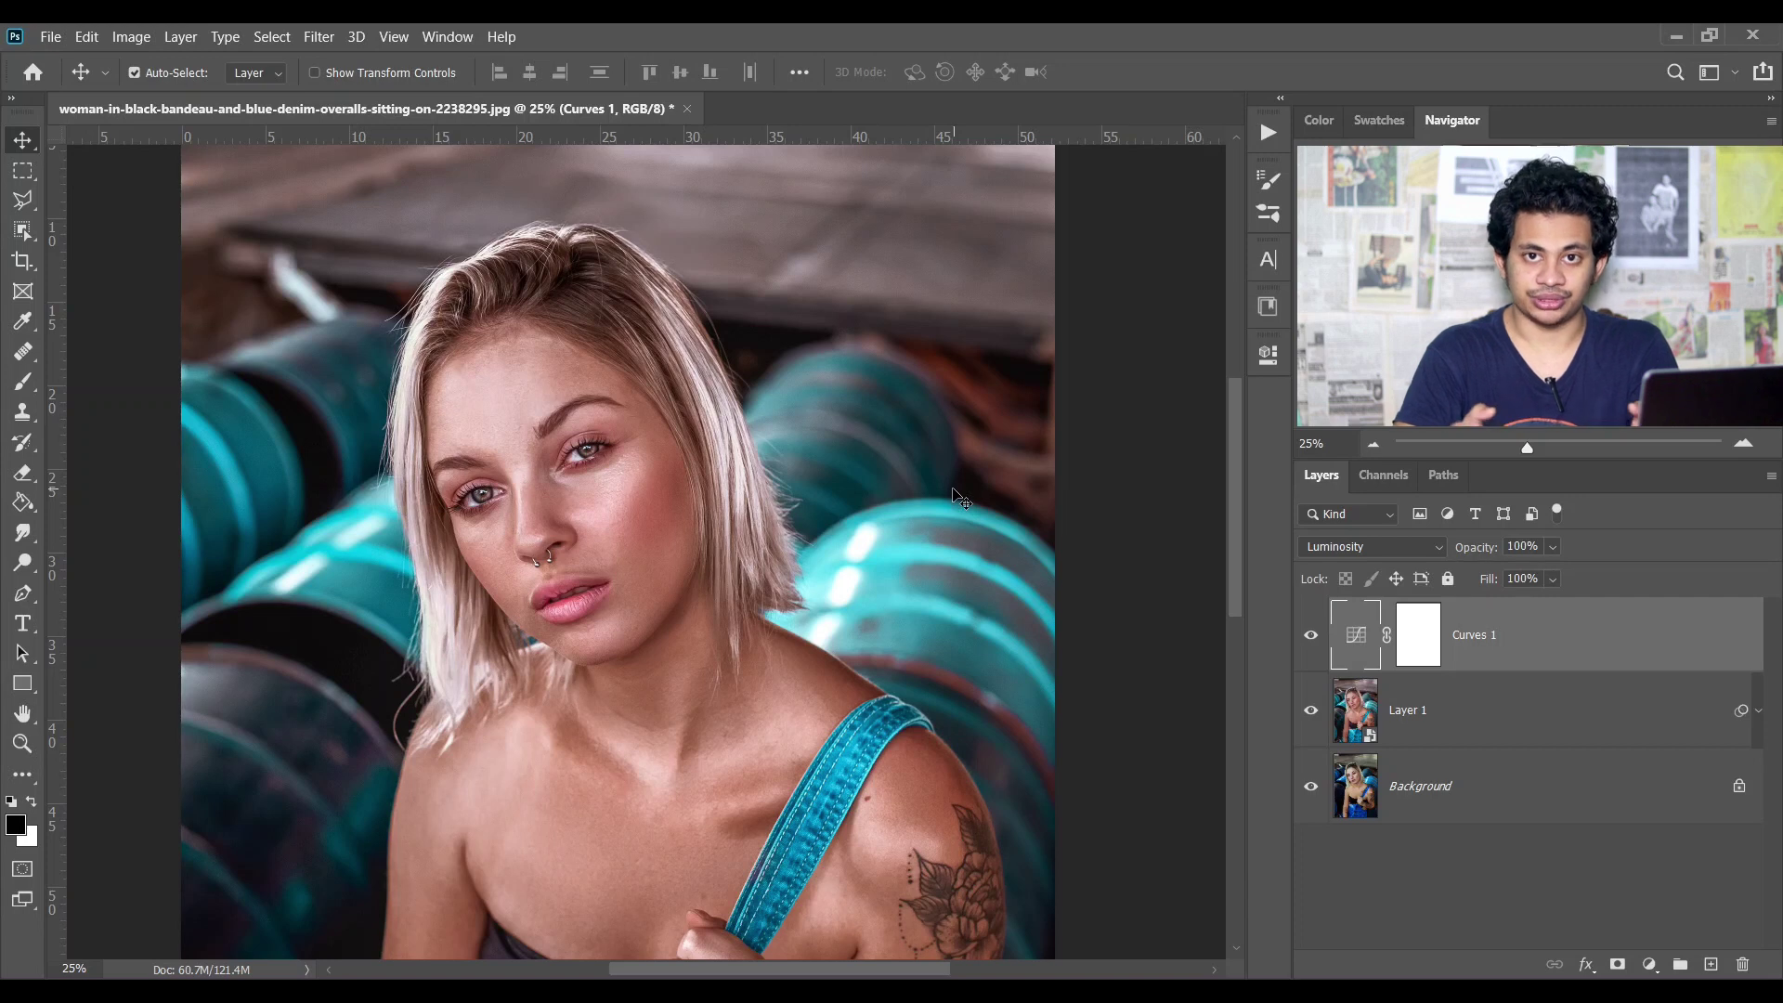
Step: Invert the Curves 1 layer mask to black to hide the adjustment
left_click(1421, 650)
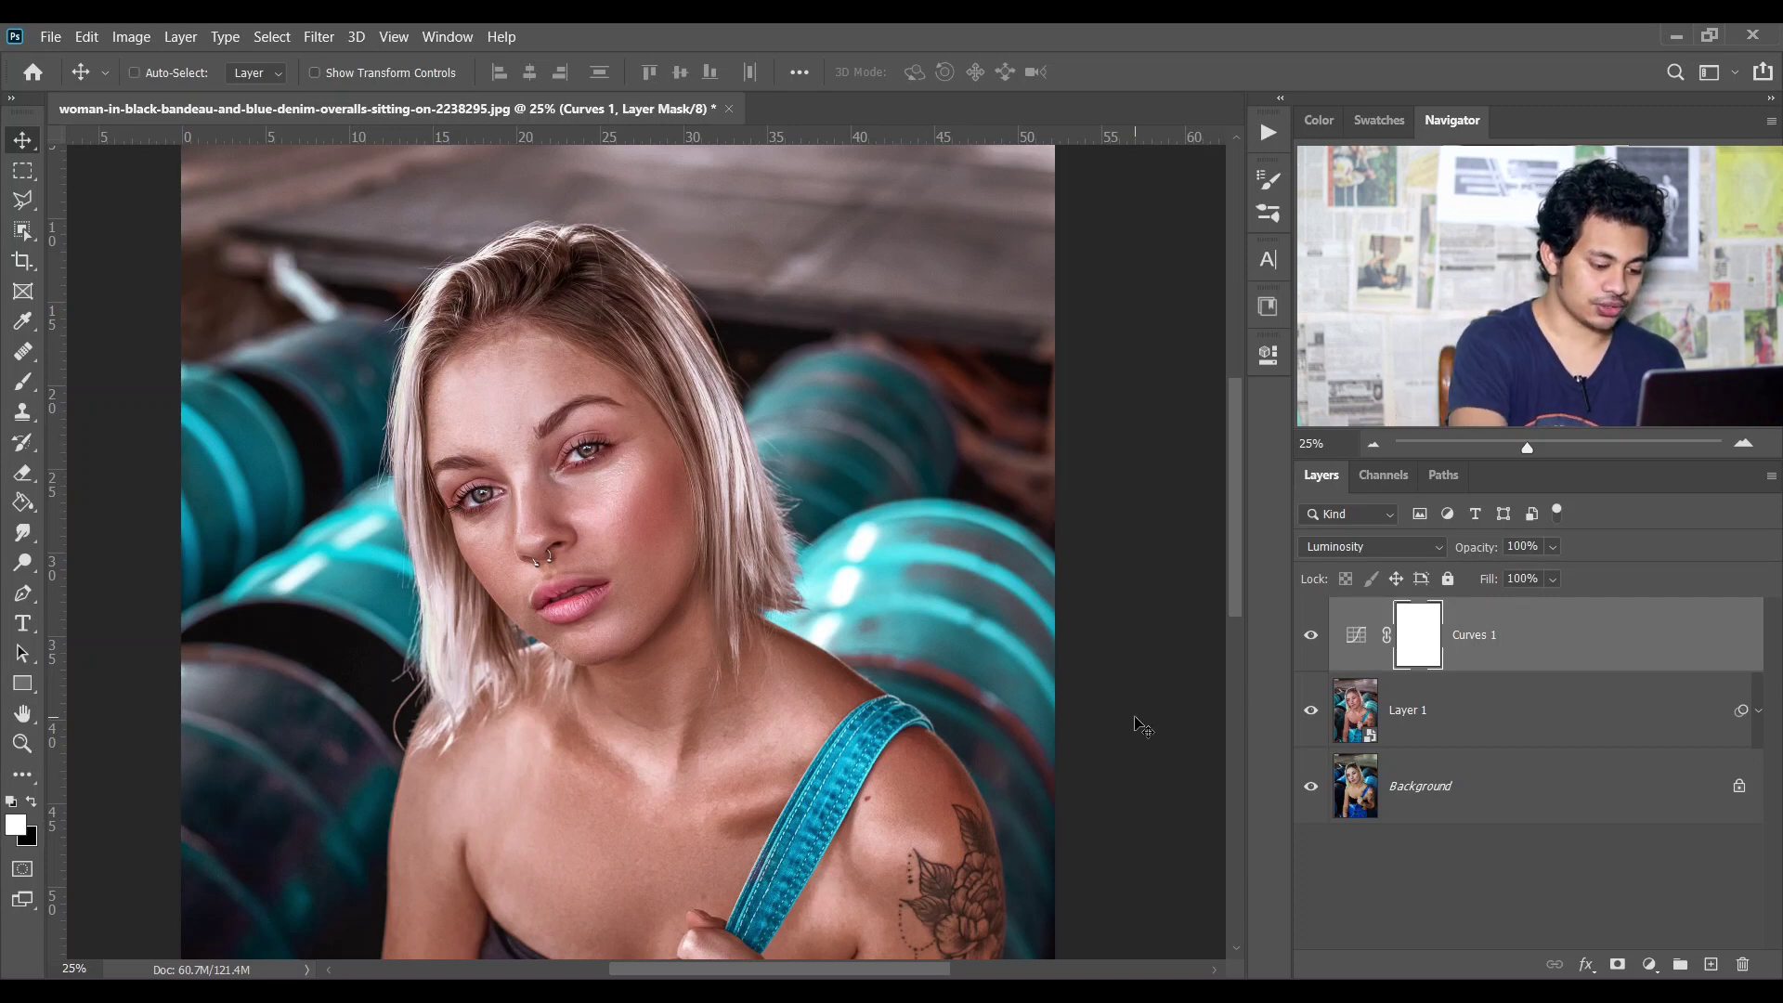
key("ctrl+i")
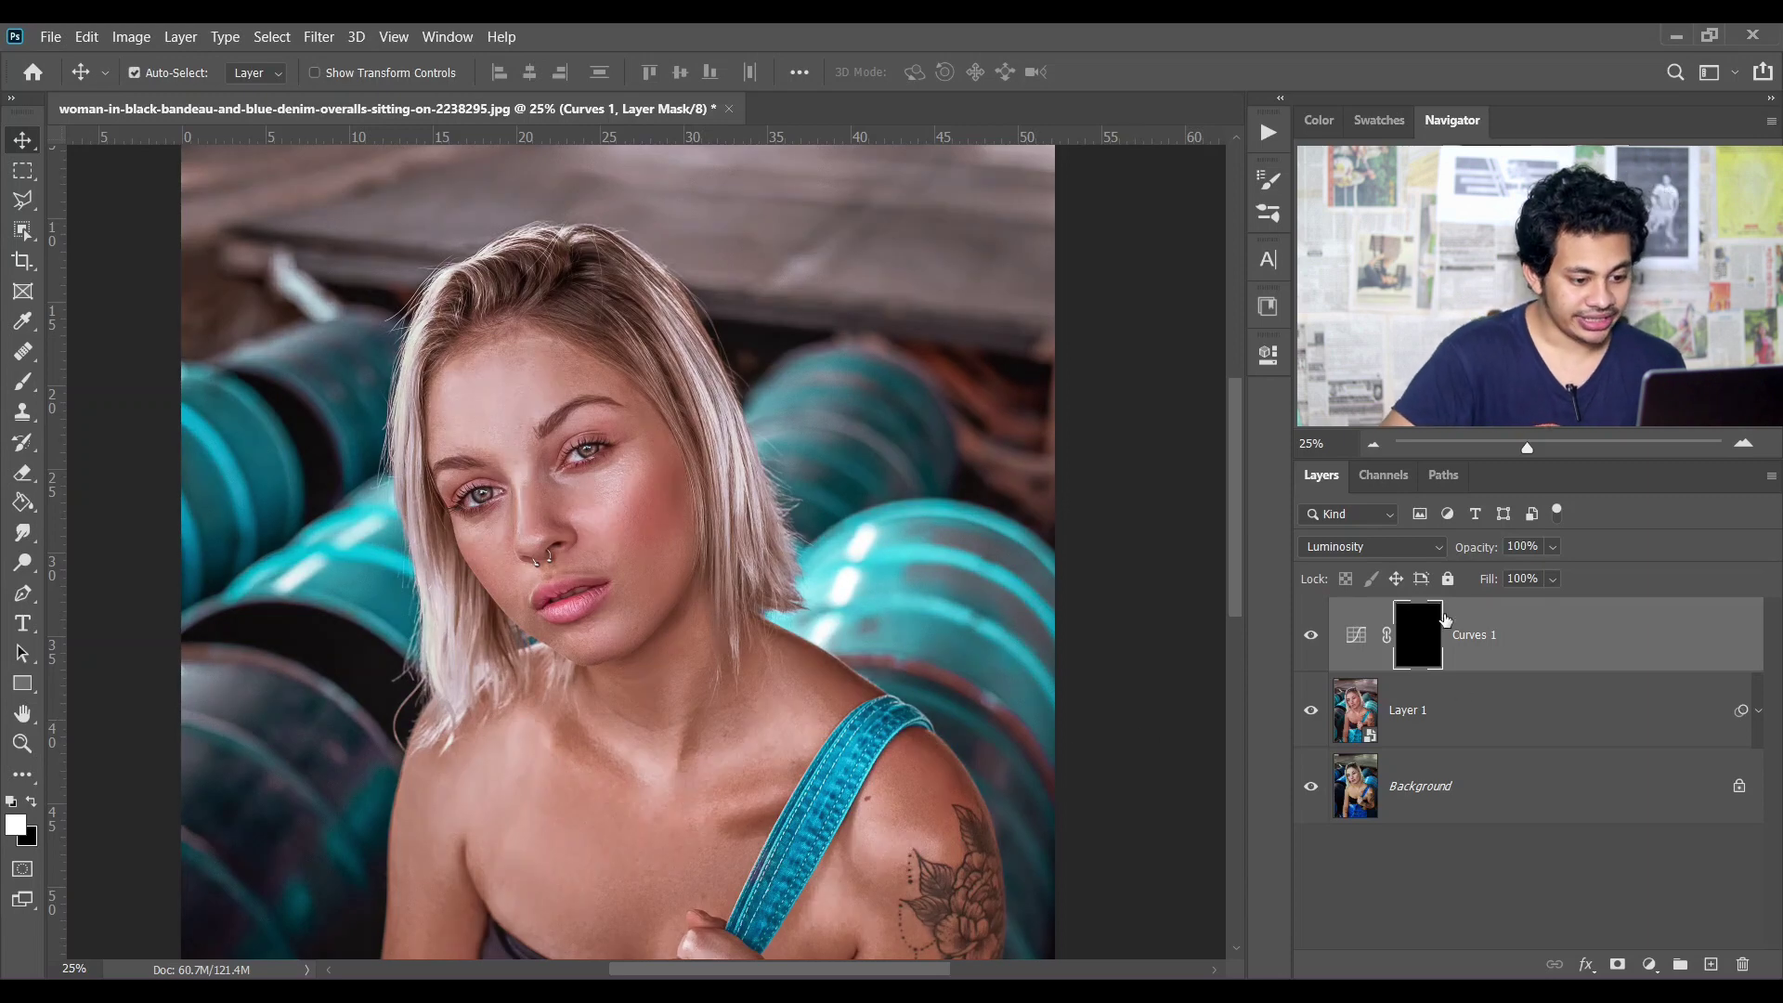
key("ctrl+plus")
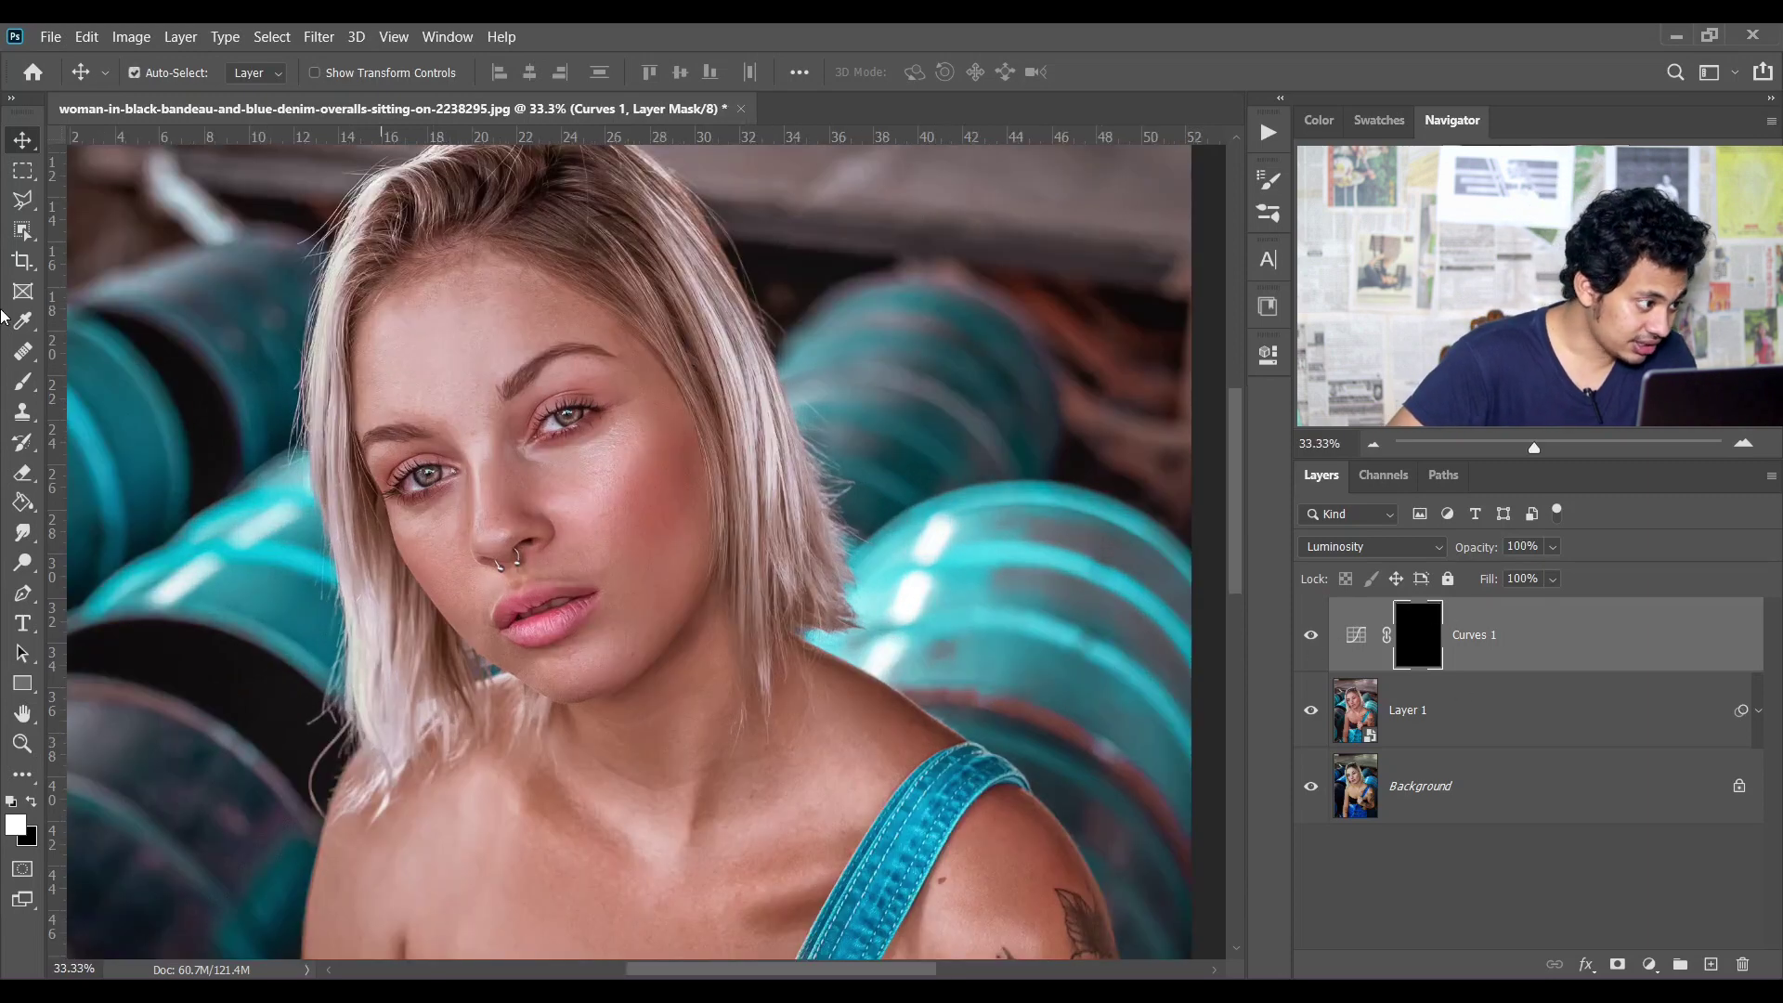
Step: Paint white over the face on the Curves 1 mask using a 700 px soft brush at 100% opacity
left_click(16, 384)
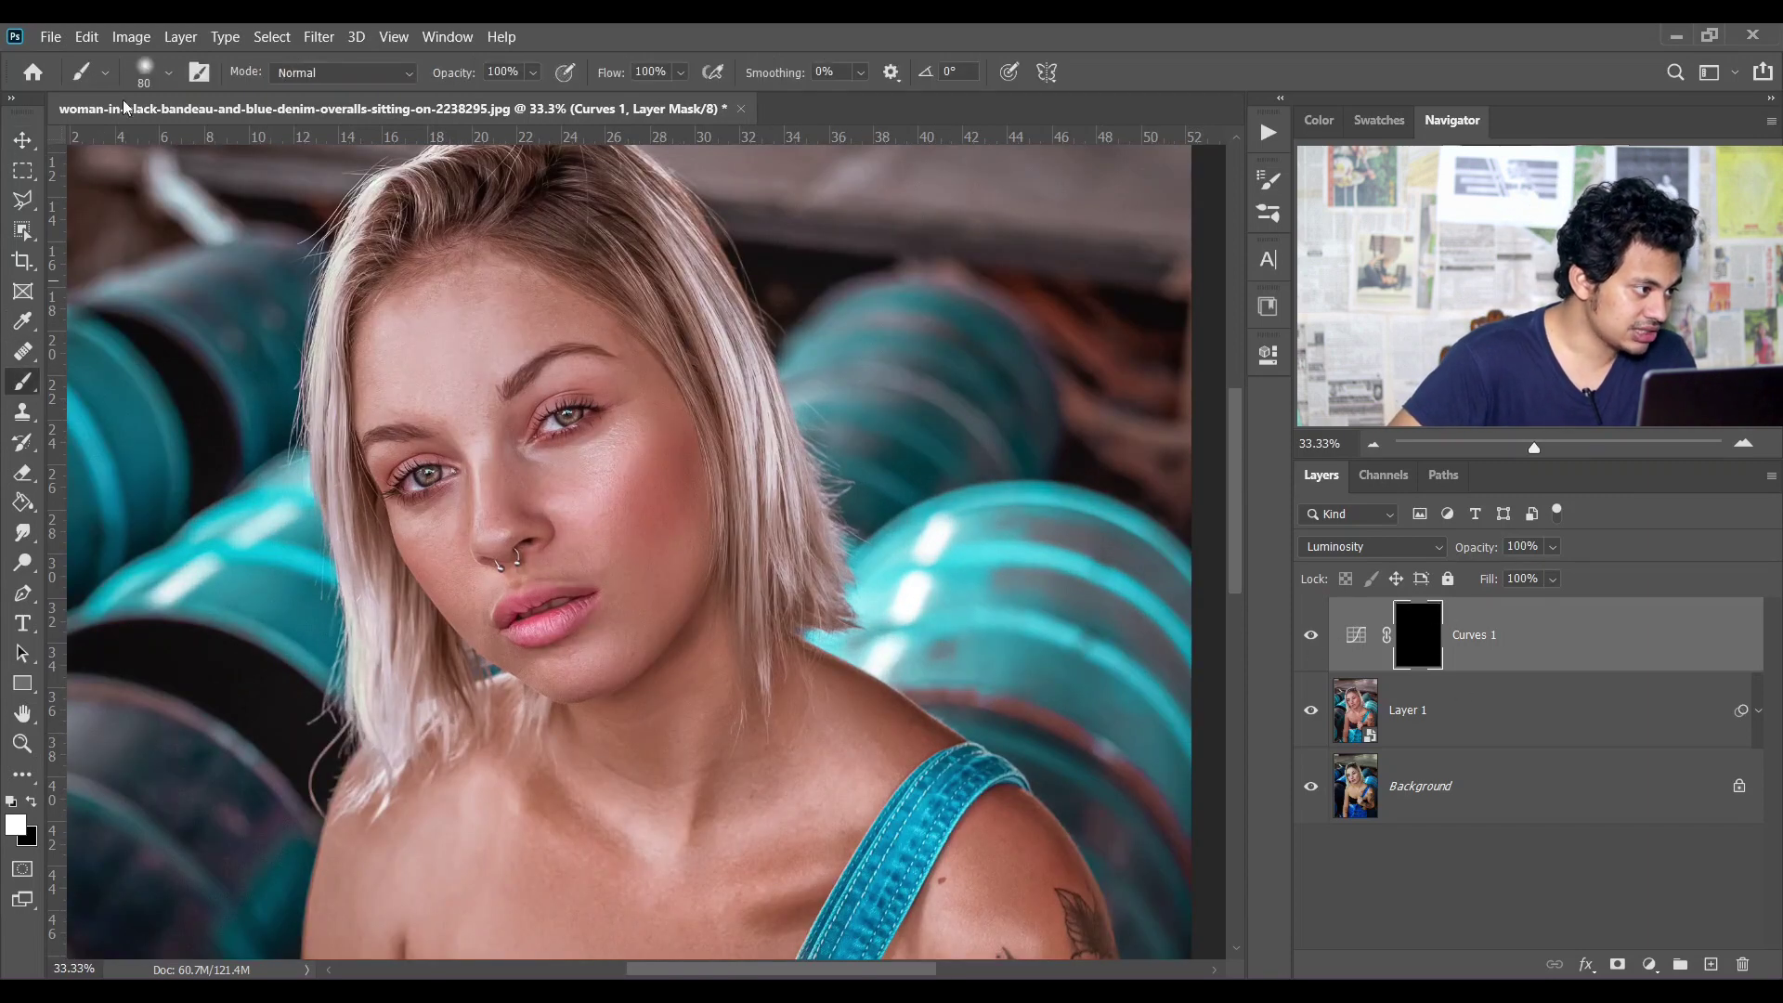
left_click(167, 73)
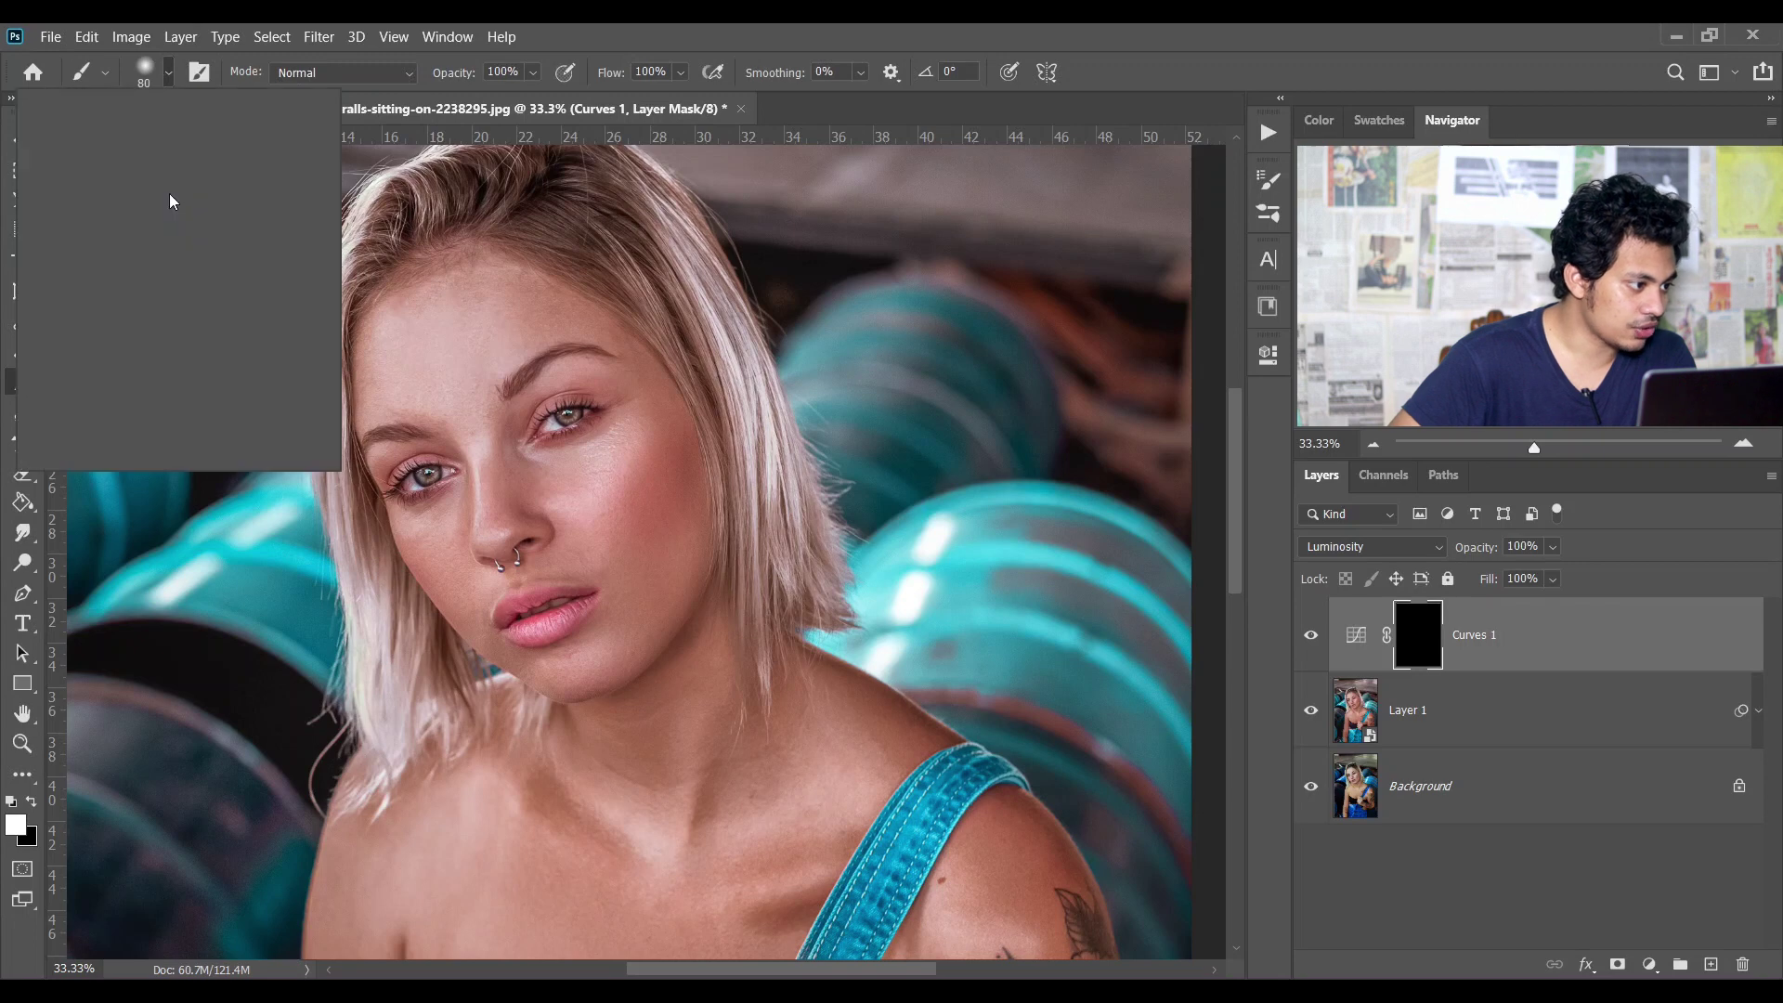
left_click(577, 35)
key("bracketright")
key("bracketright")
key("bracketright")
key("bracketright")
key("bracketright")
key("bracketright")
key("bracketright")
key("bracketright")
key("bracketright")
key("bracketright")
key("bracketright")
key("bracketright")
key("bracketright")
key("bracketright")
key("bracketright")
key("bracketright")
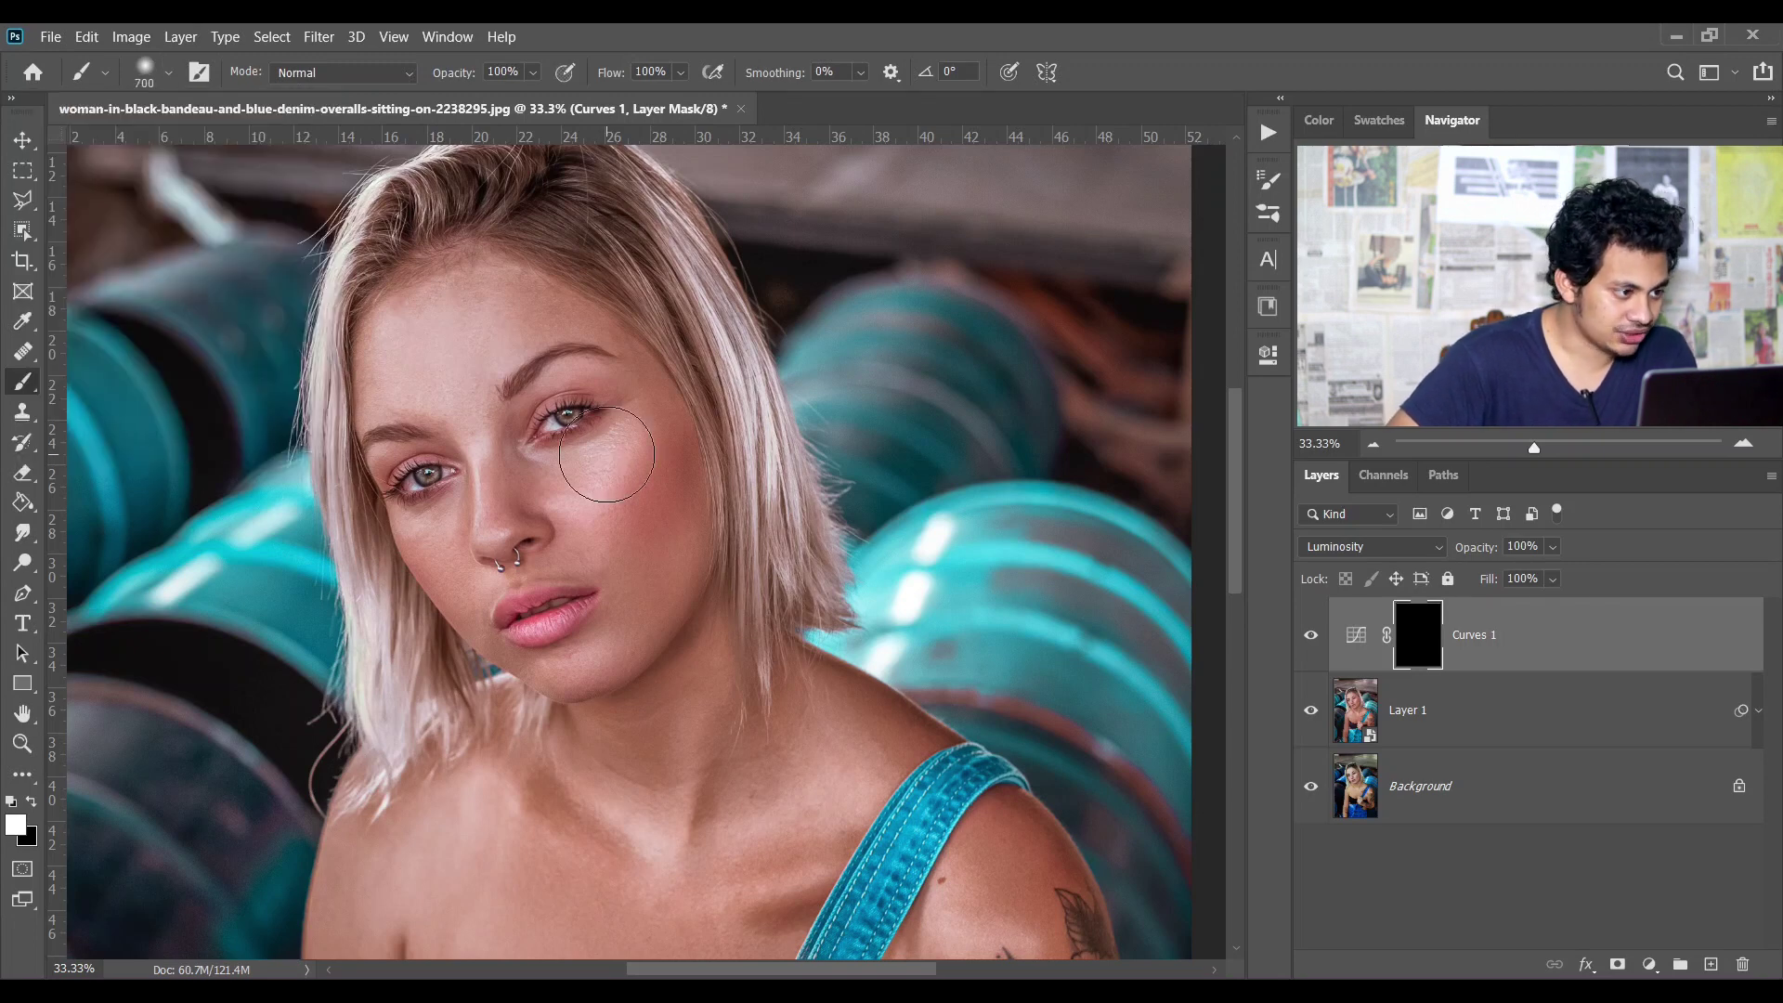
key("bracketleft")
key("bracketleft")
key("bracketleft")
key("bracketleft")
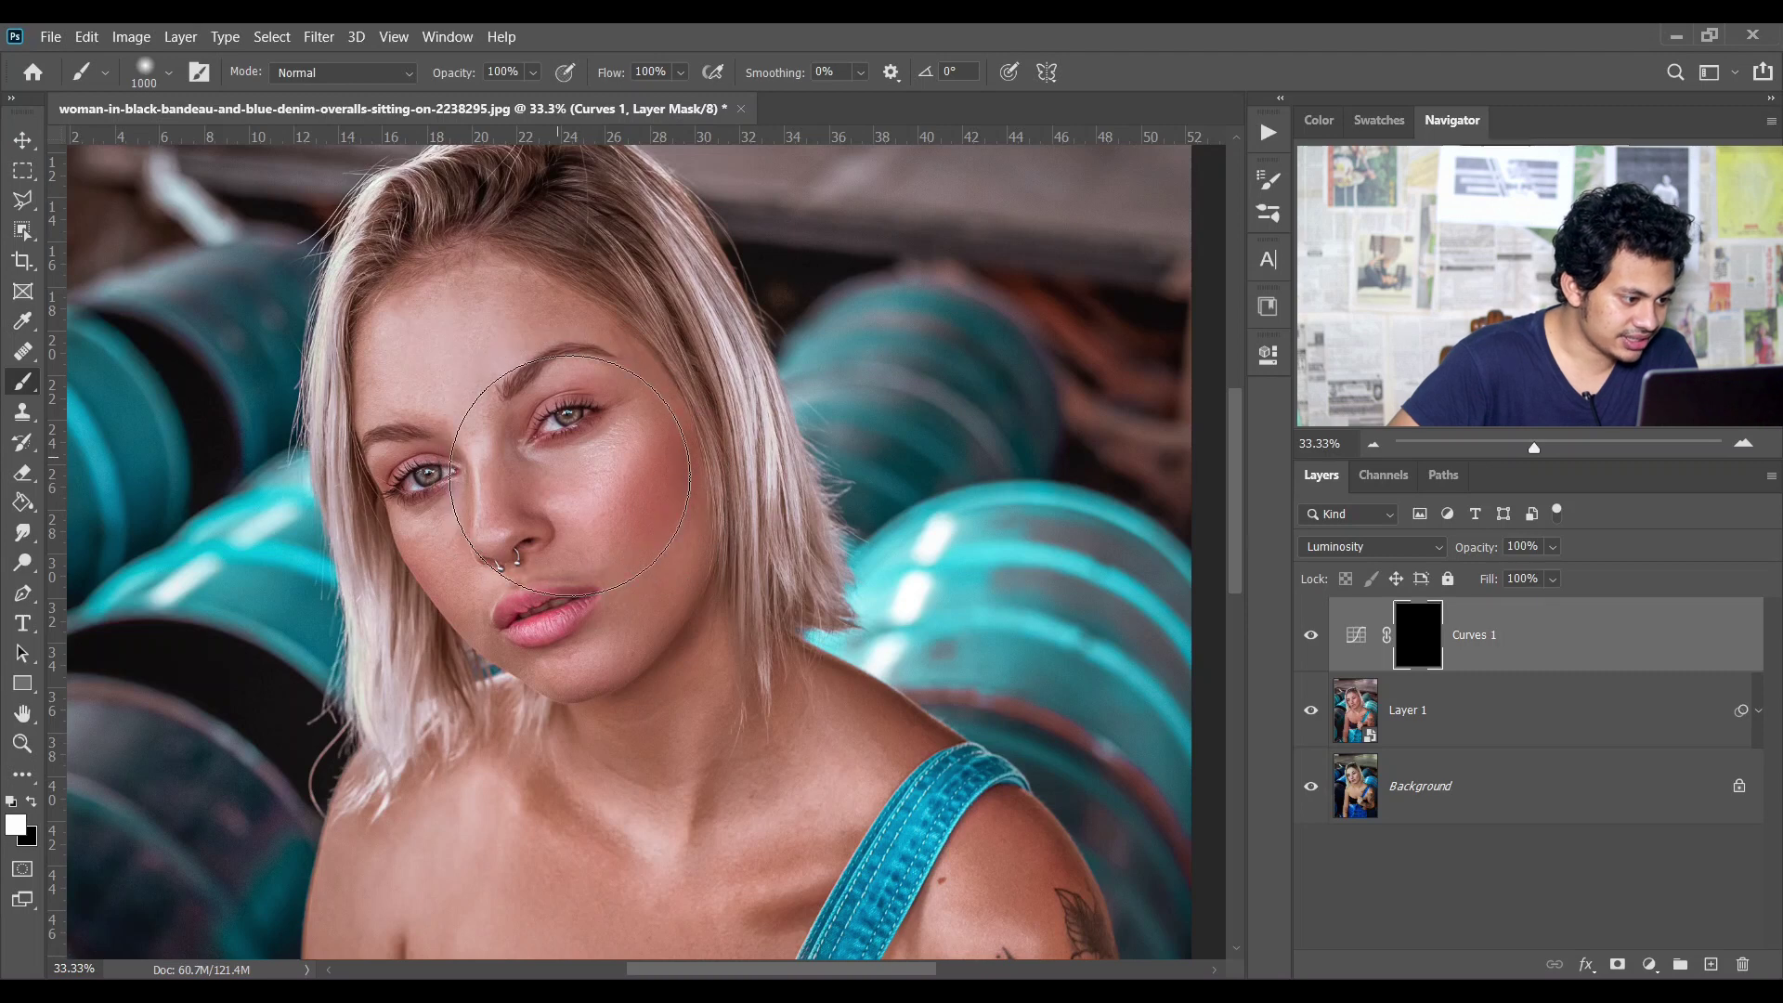
key("bracketleft")
key("bracketleft")
left_click(478, 343)
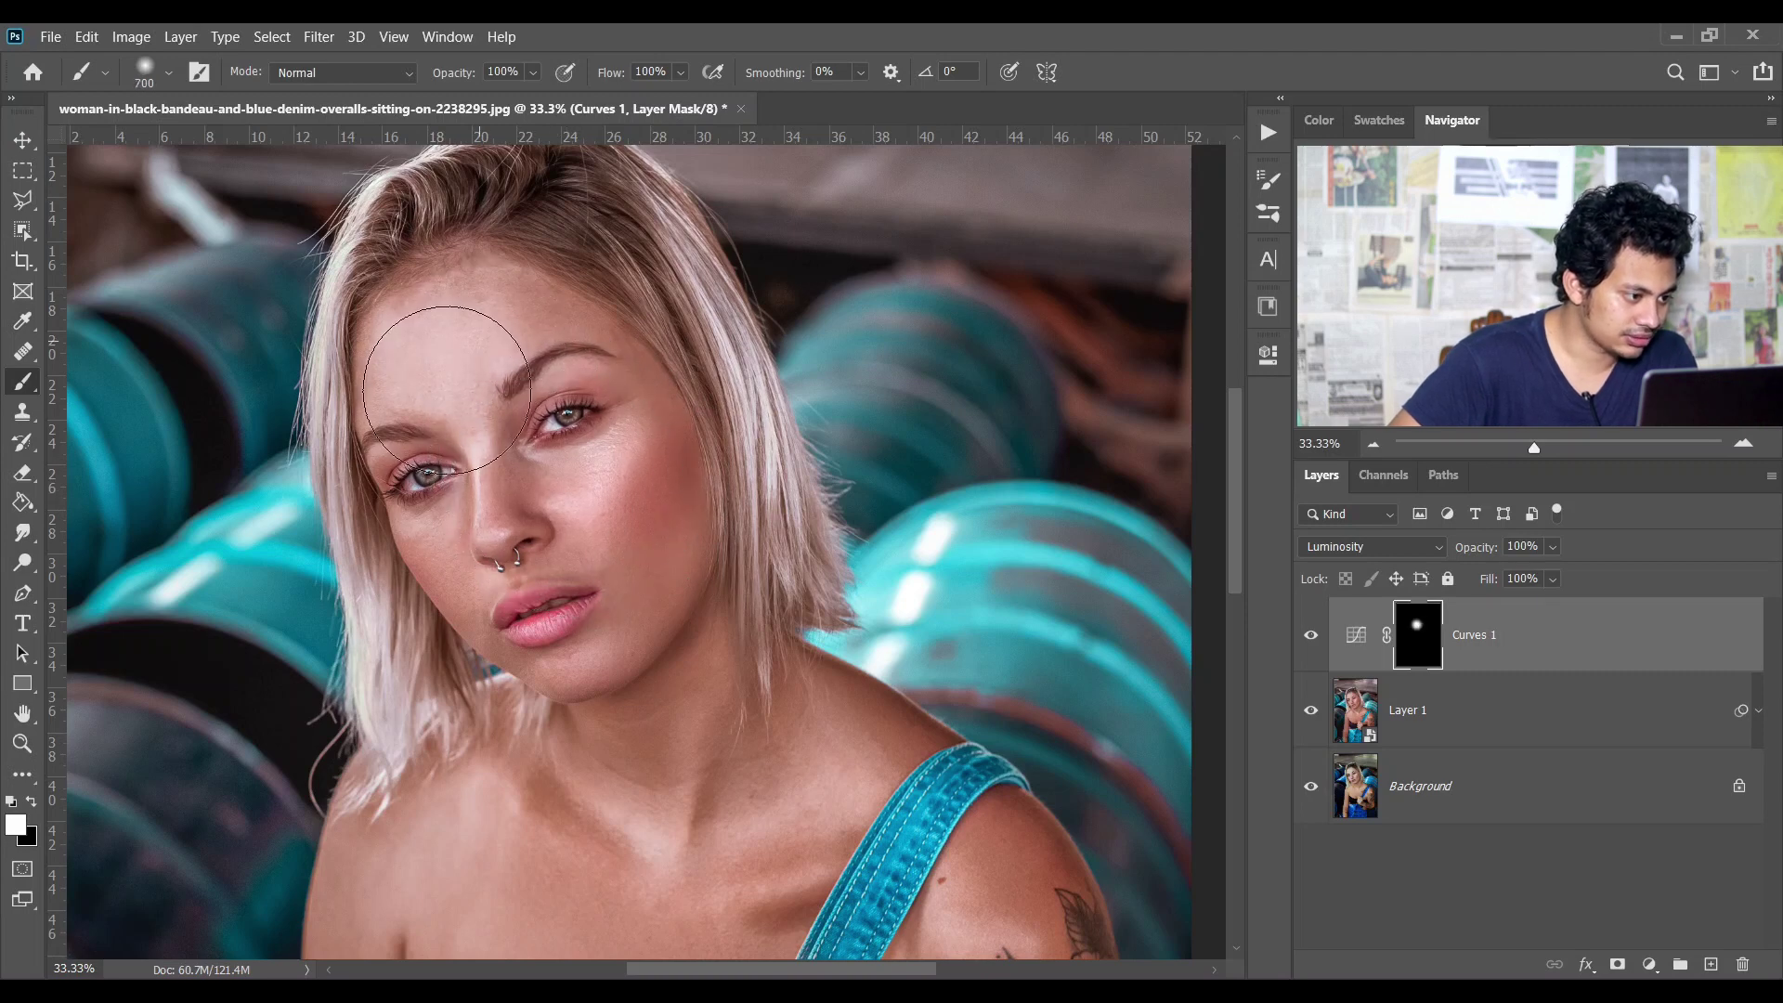
mouse_move(521, 534)
left_mouse_down()
mouse_move(629, 507)
mouse_move(609, 393)
mouse_move(536, 359)
left_mouse_up()
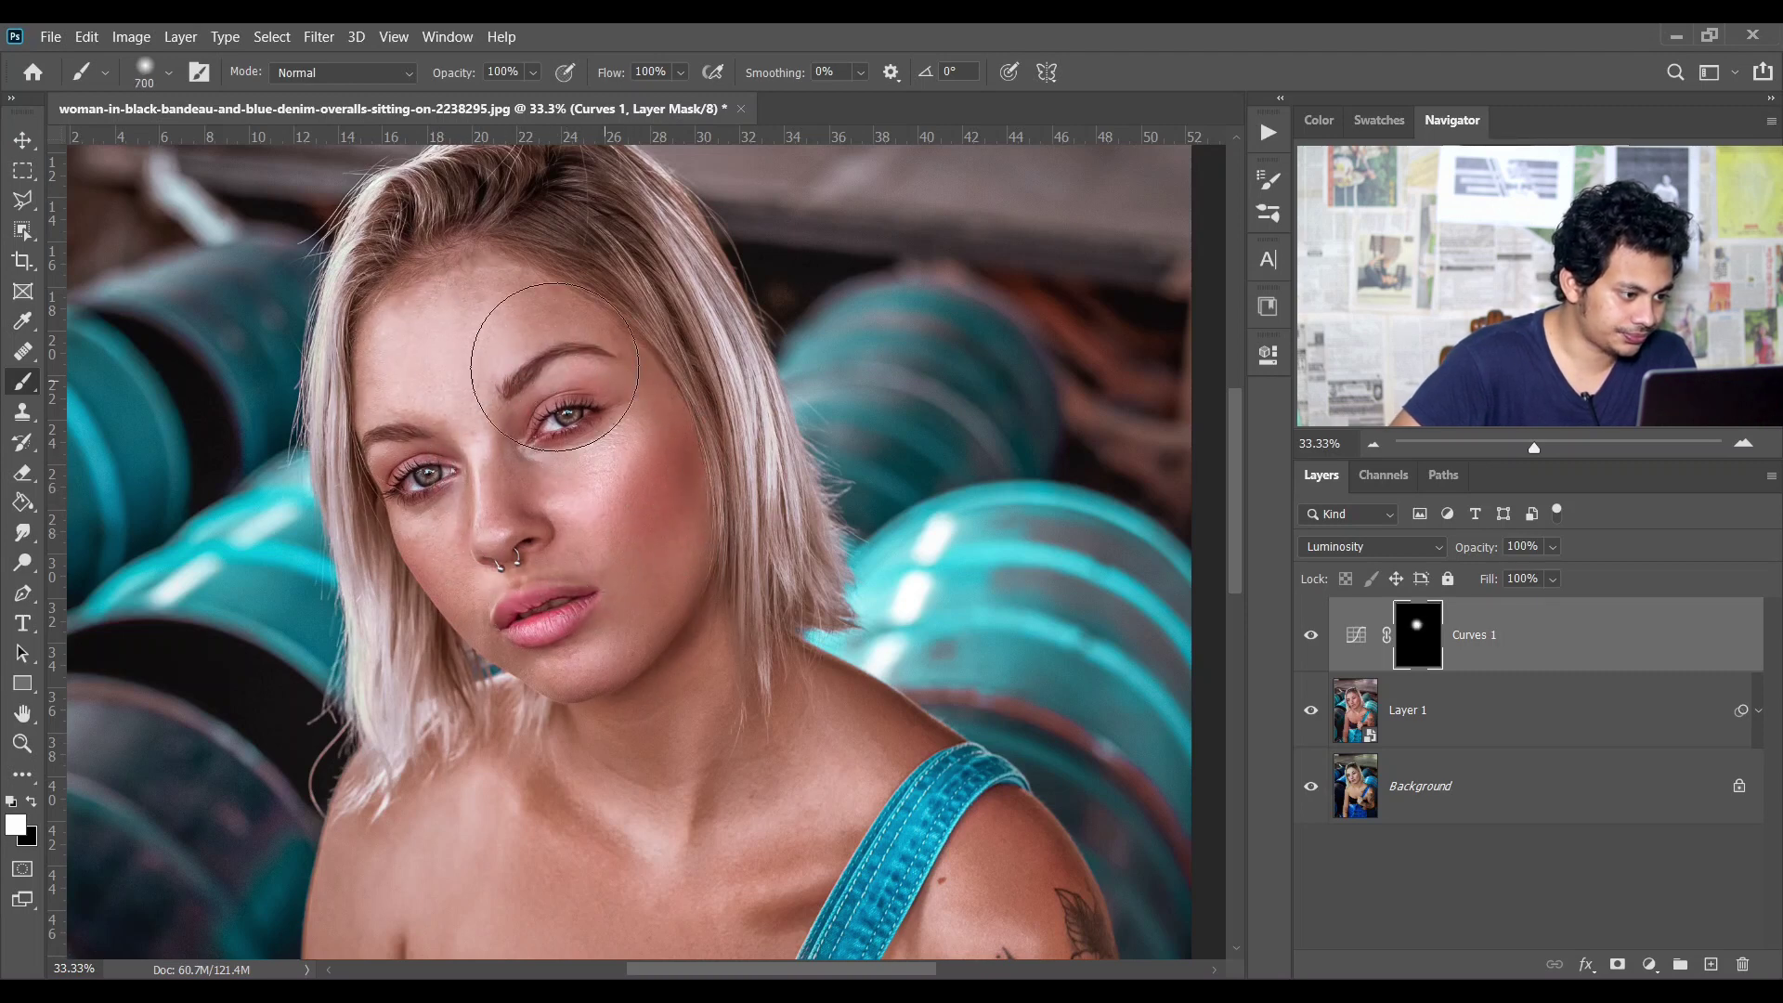
Step: Compare the face with and without the masked Curves 1 adjustment
scroll(536, 358, "down", 1)
left_click(1309, 638)
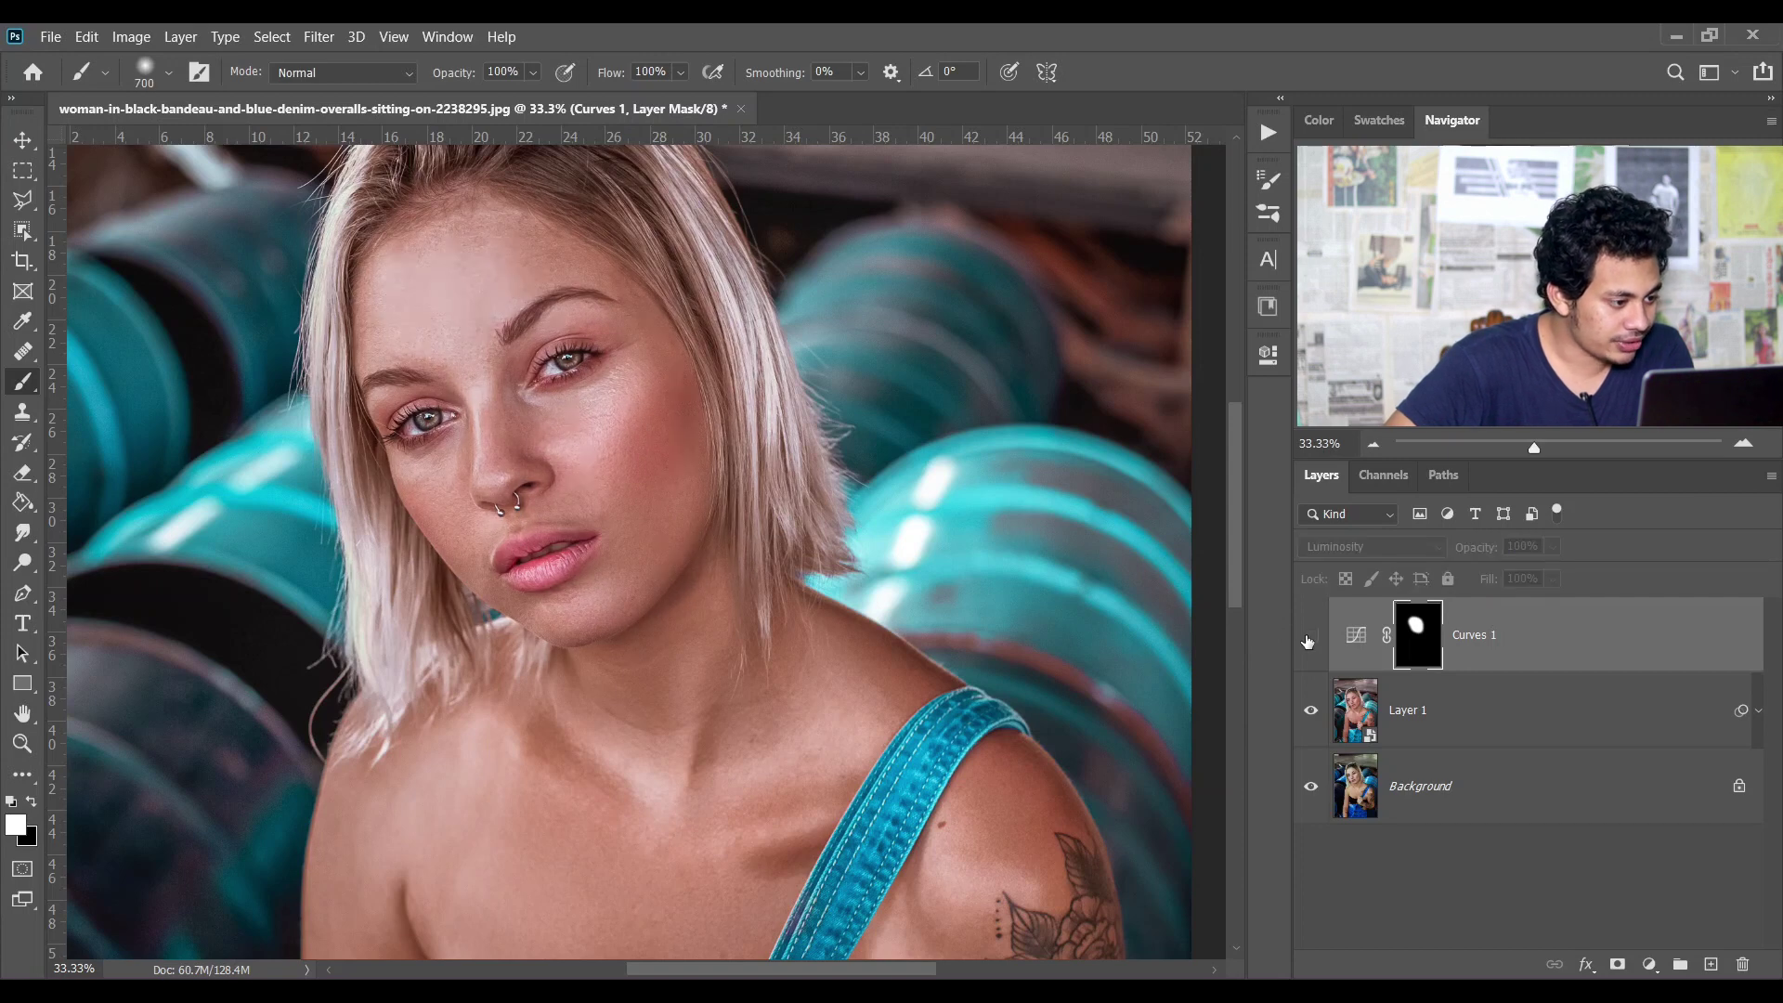
left_click(1310, 637)
left_click(1310, 638)
left_click(1309, 637)
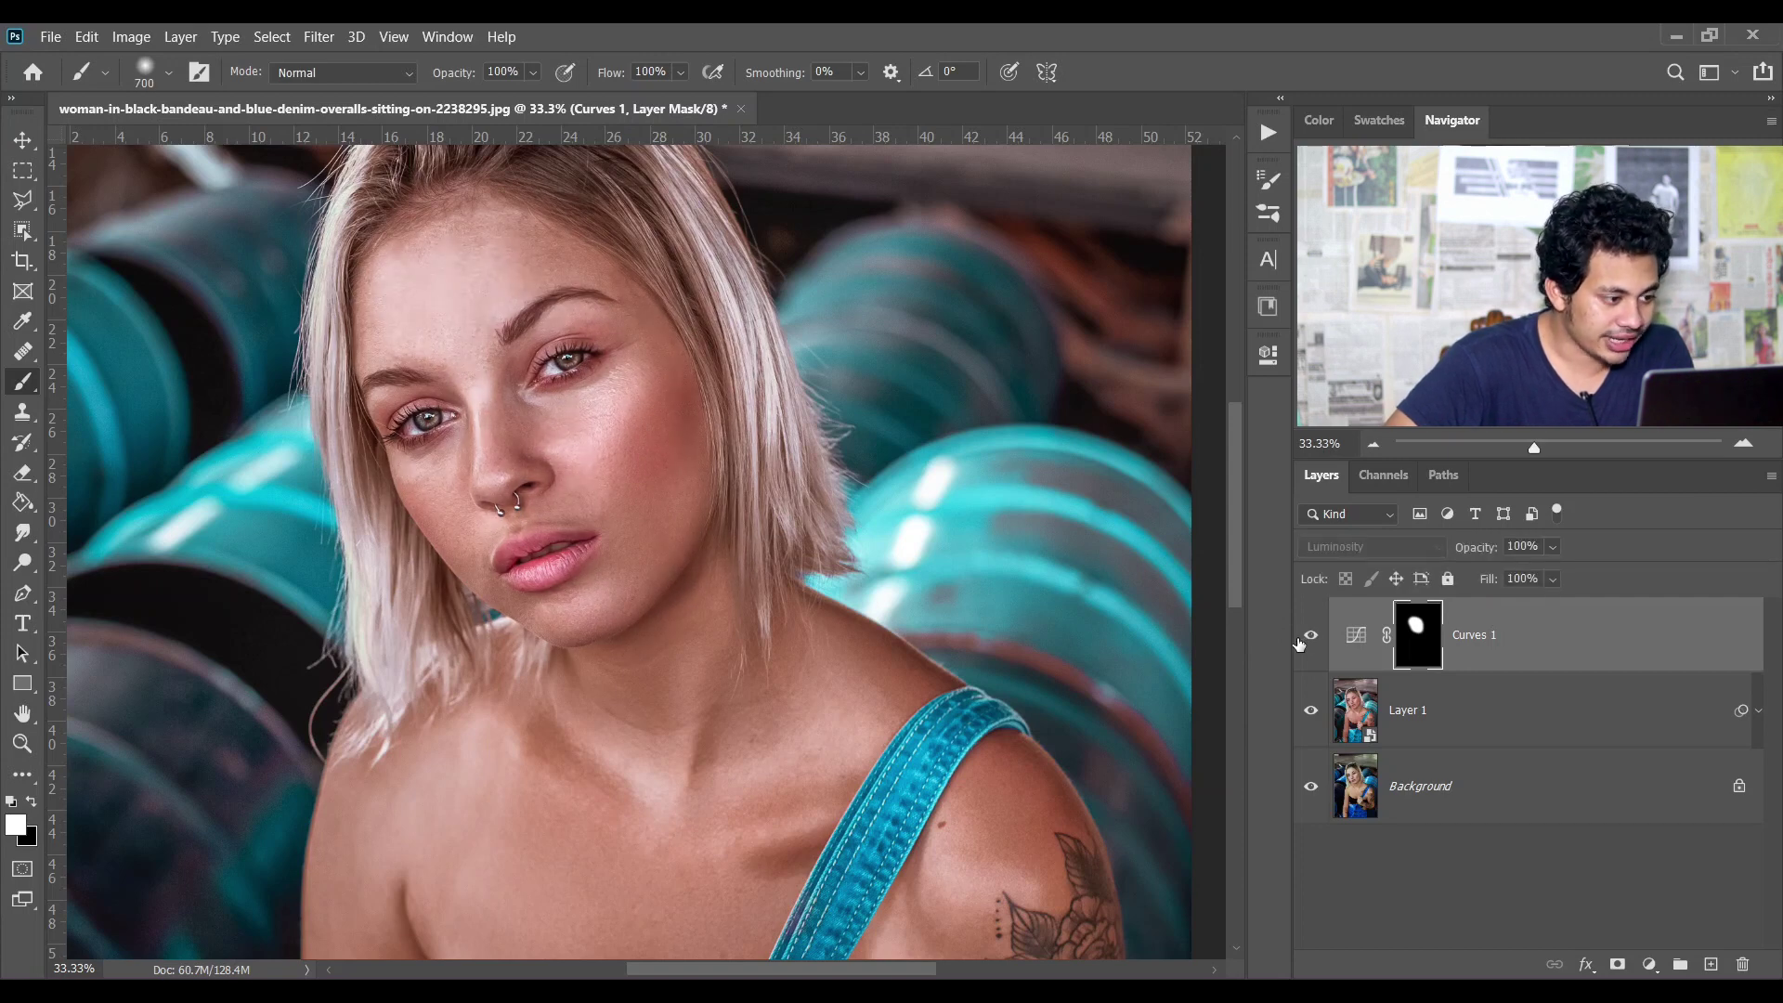
Step: Lower the Curves 1 layer's opacity to 71% and compare the photo with and without it
left_click(1553, 547)
left_click_drag(1554, 565, 1561, 570)
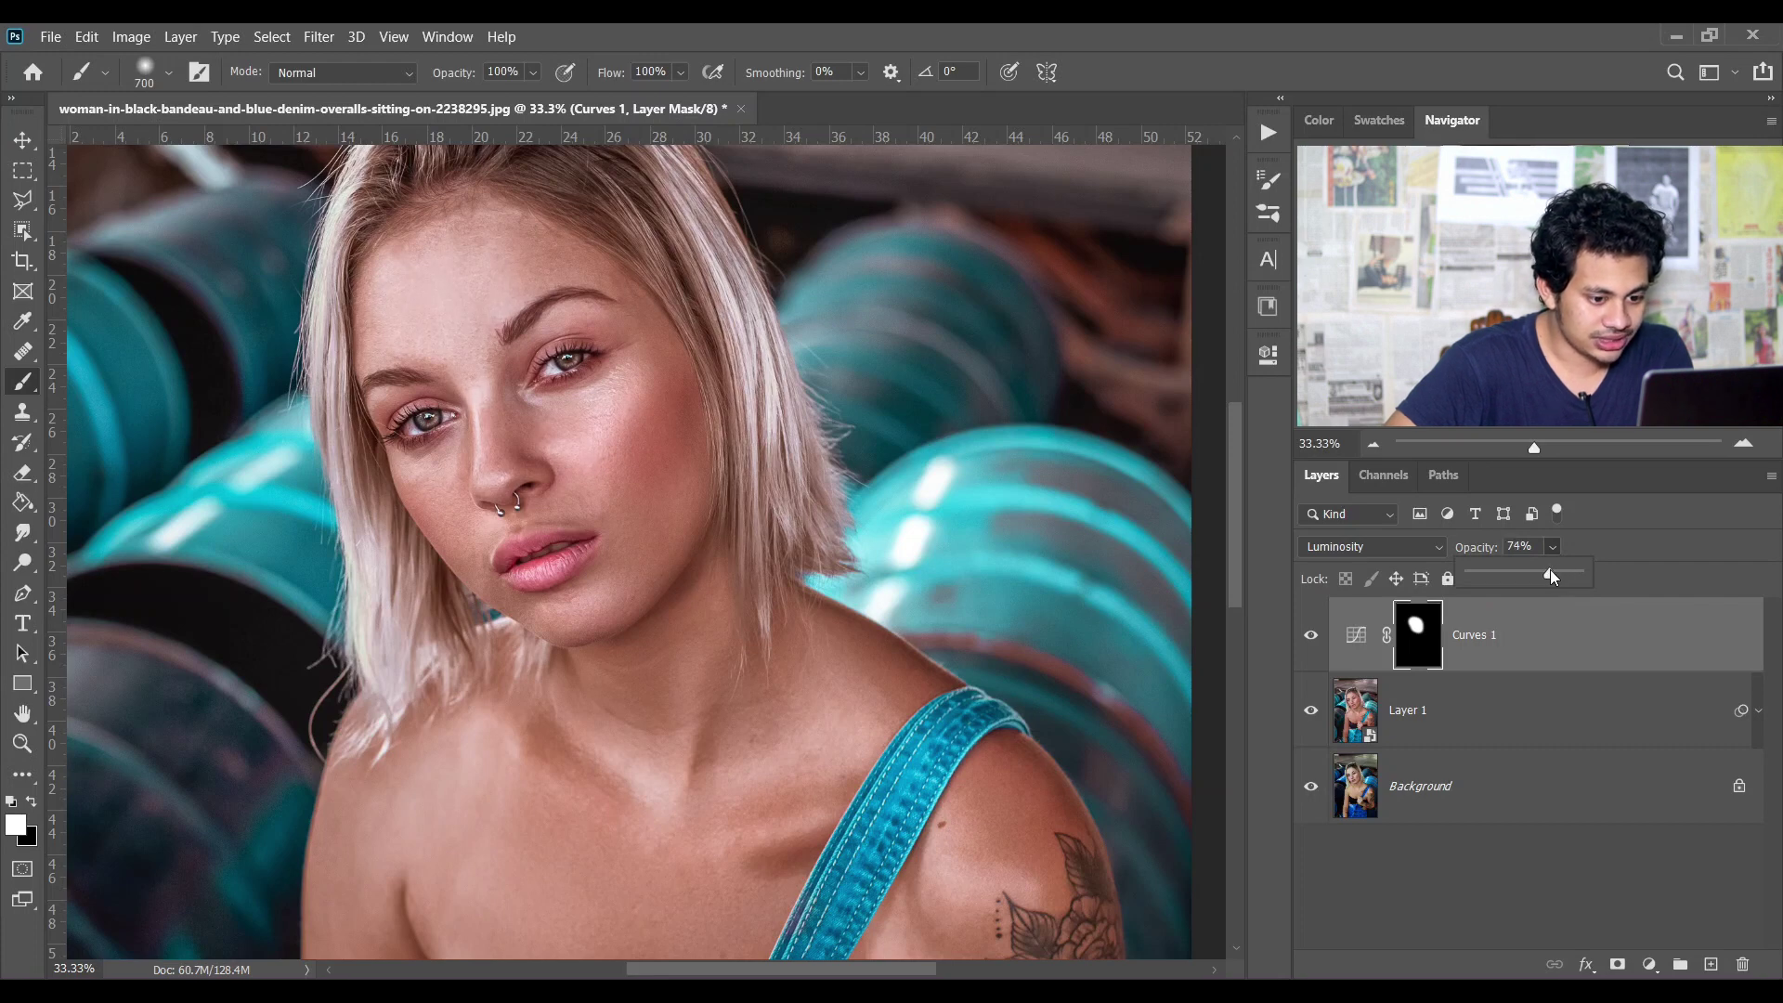
left_click_drag(1548, 568, 1545, 569)
left_click(1309, 638)
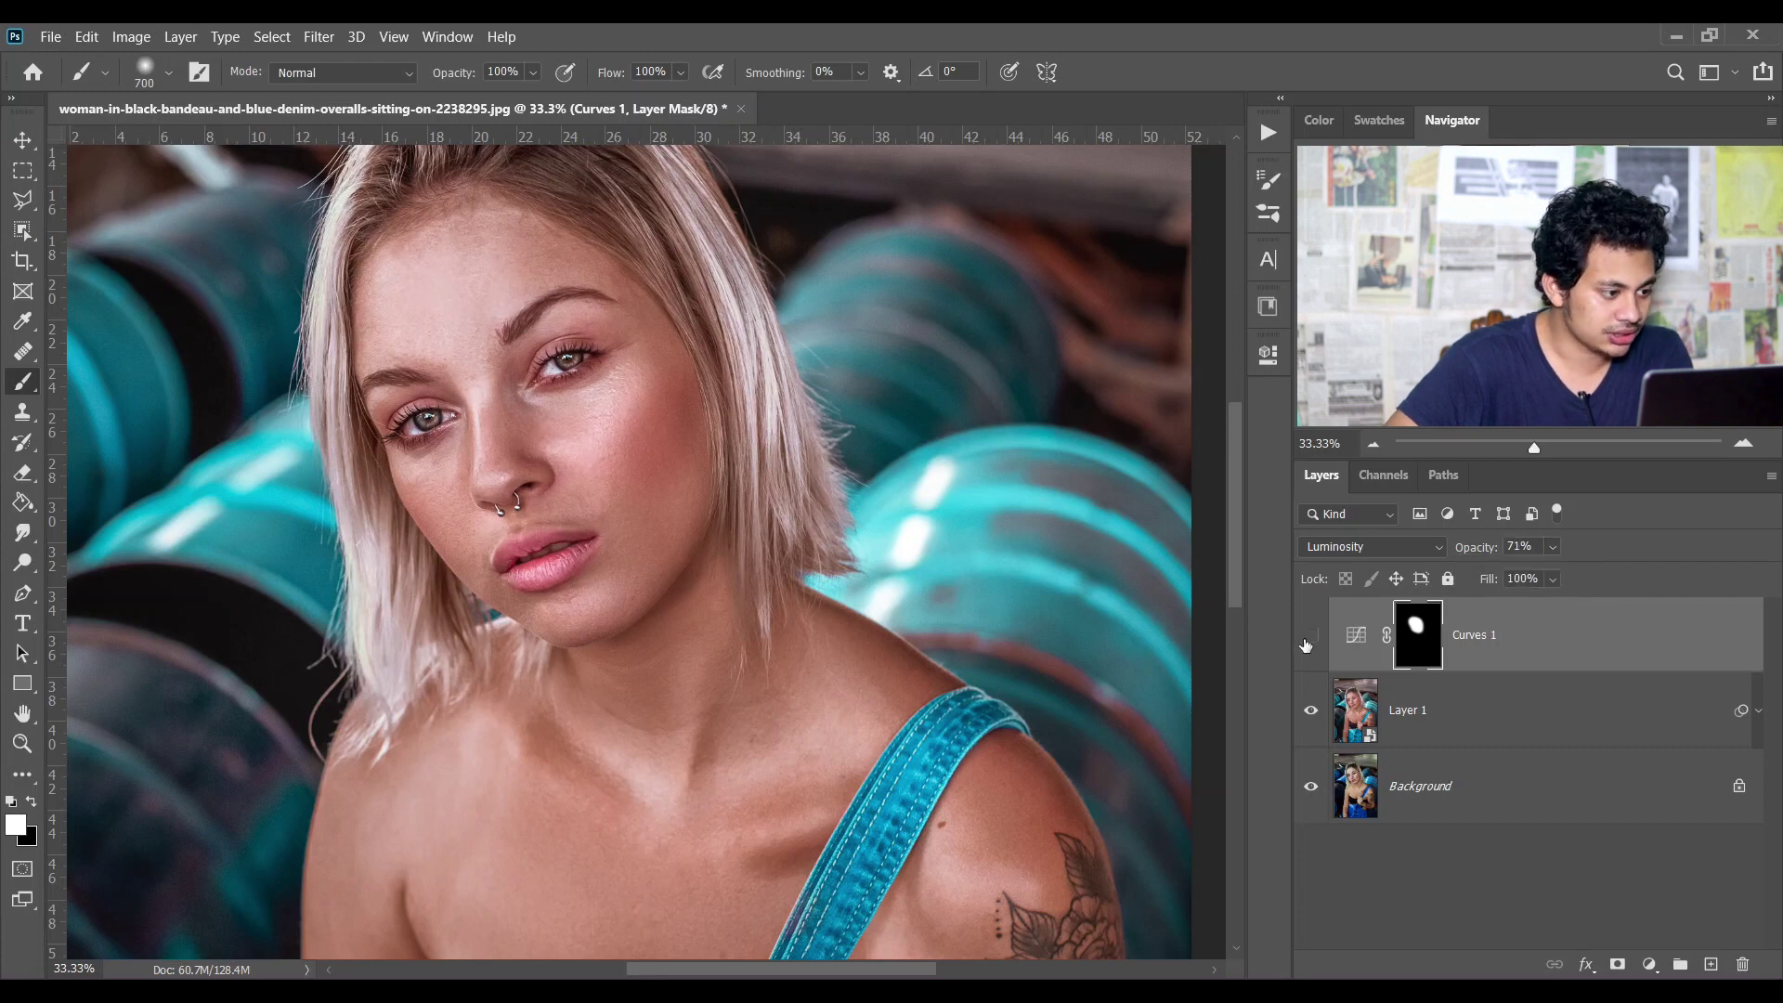
left_click(1310, 637)
key("ctrl+0")
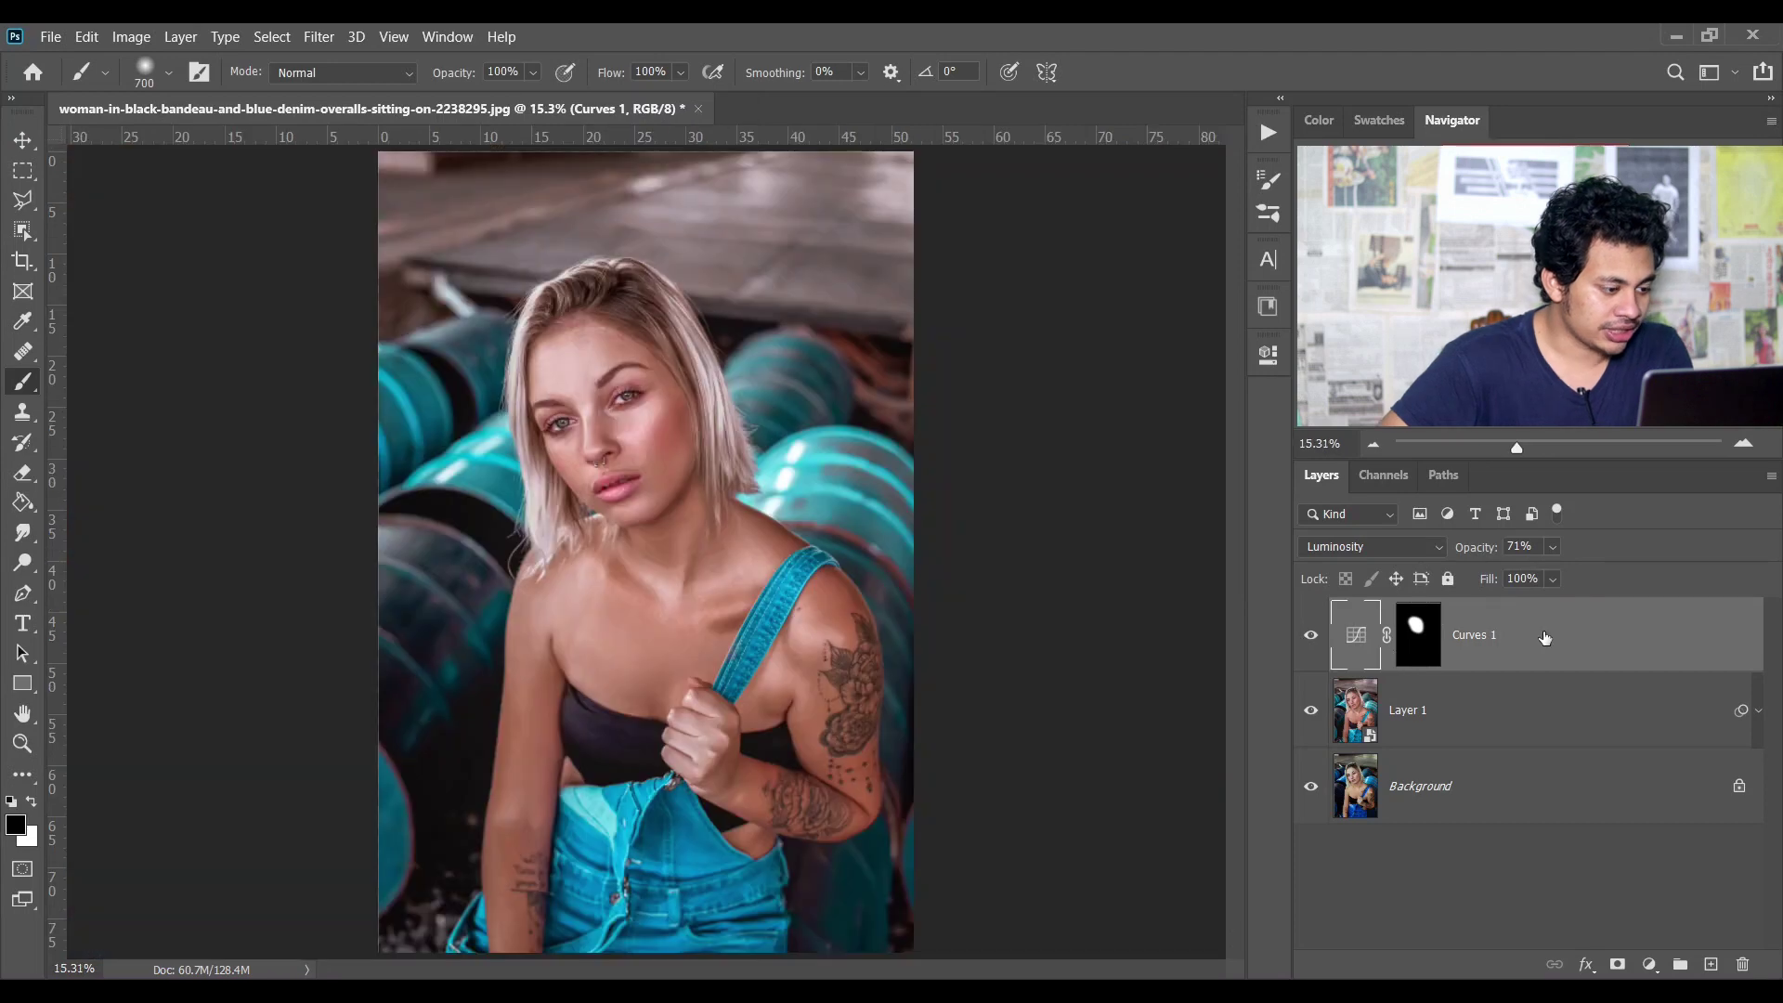
Step: Add a second Curves layer, lower its Blue midtones to input 128, output 121, and compare the photo with and without it
left_click(1650, 964)
left_click(1630, 671)
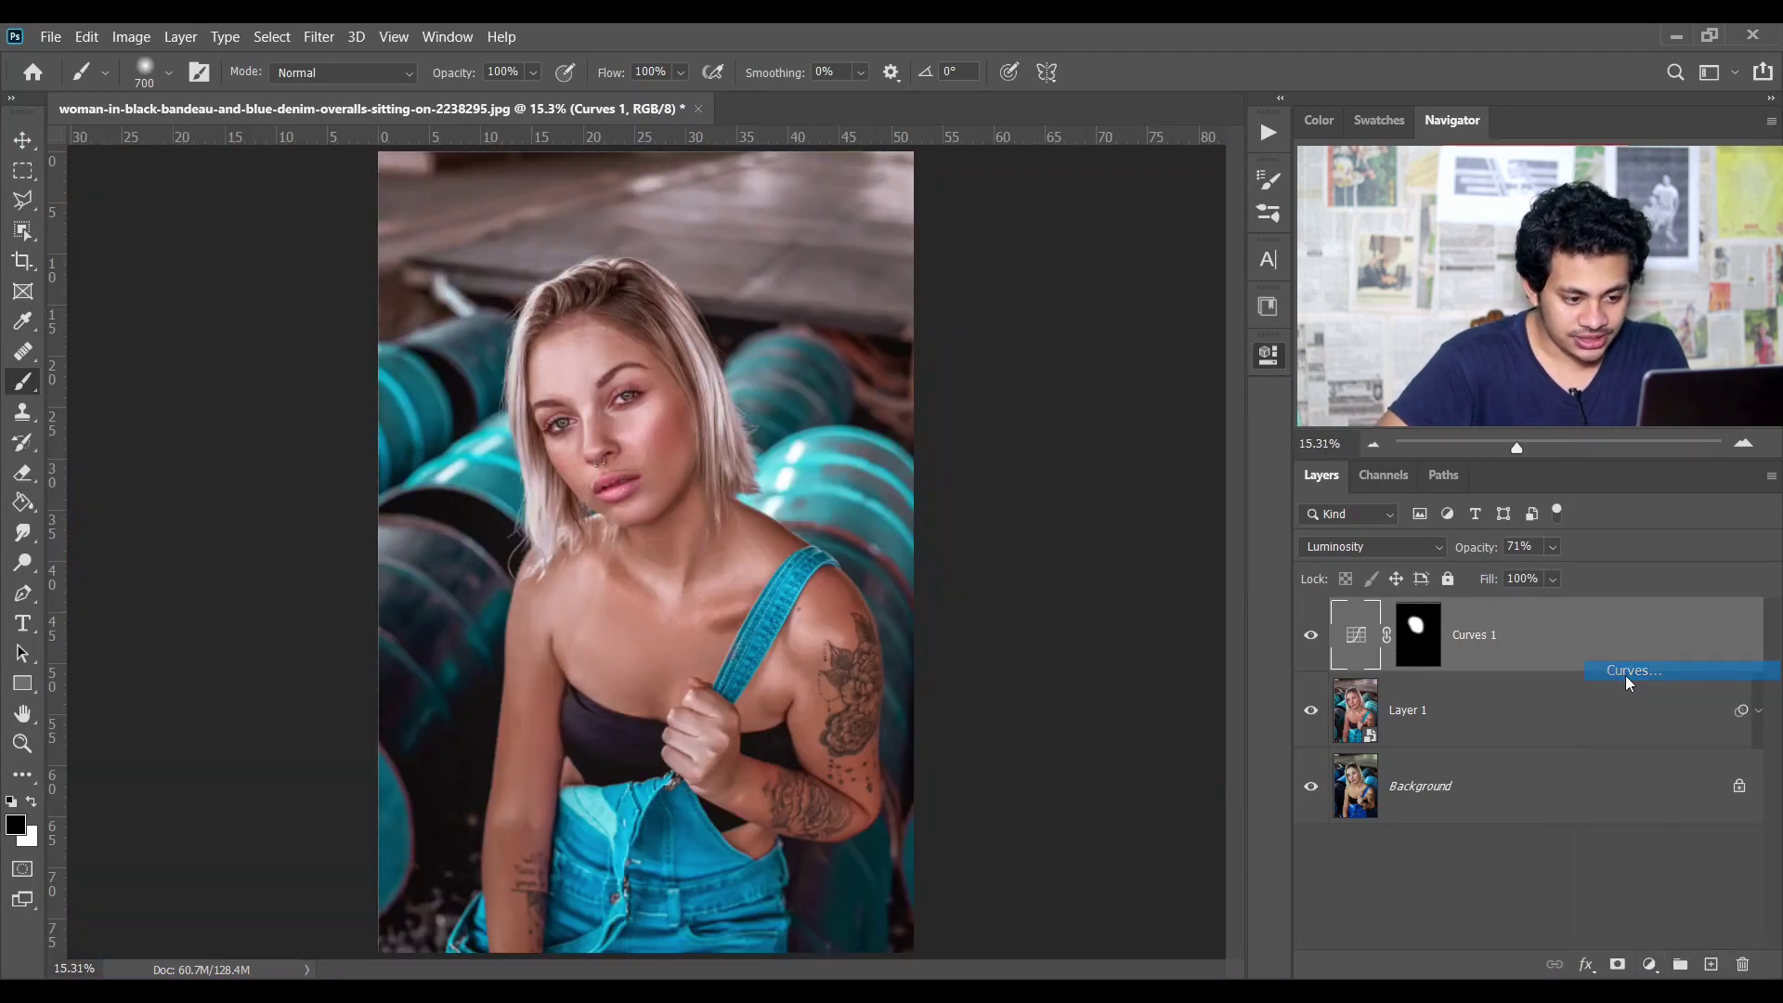
left_click(1078, 454)
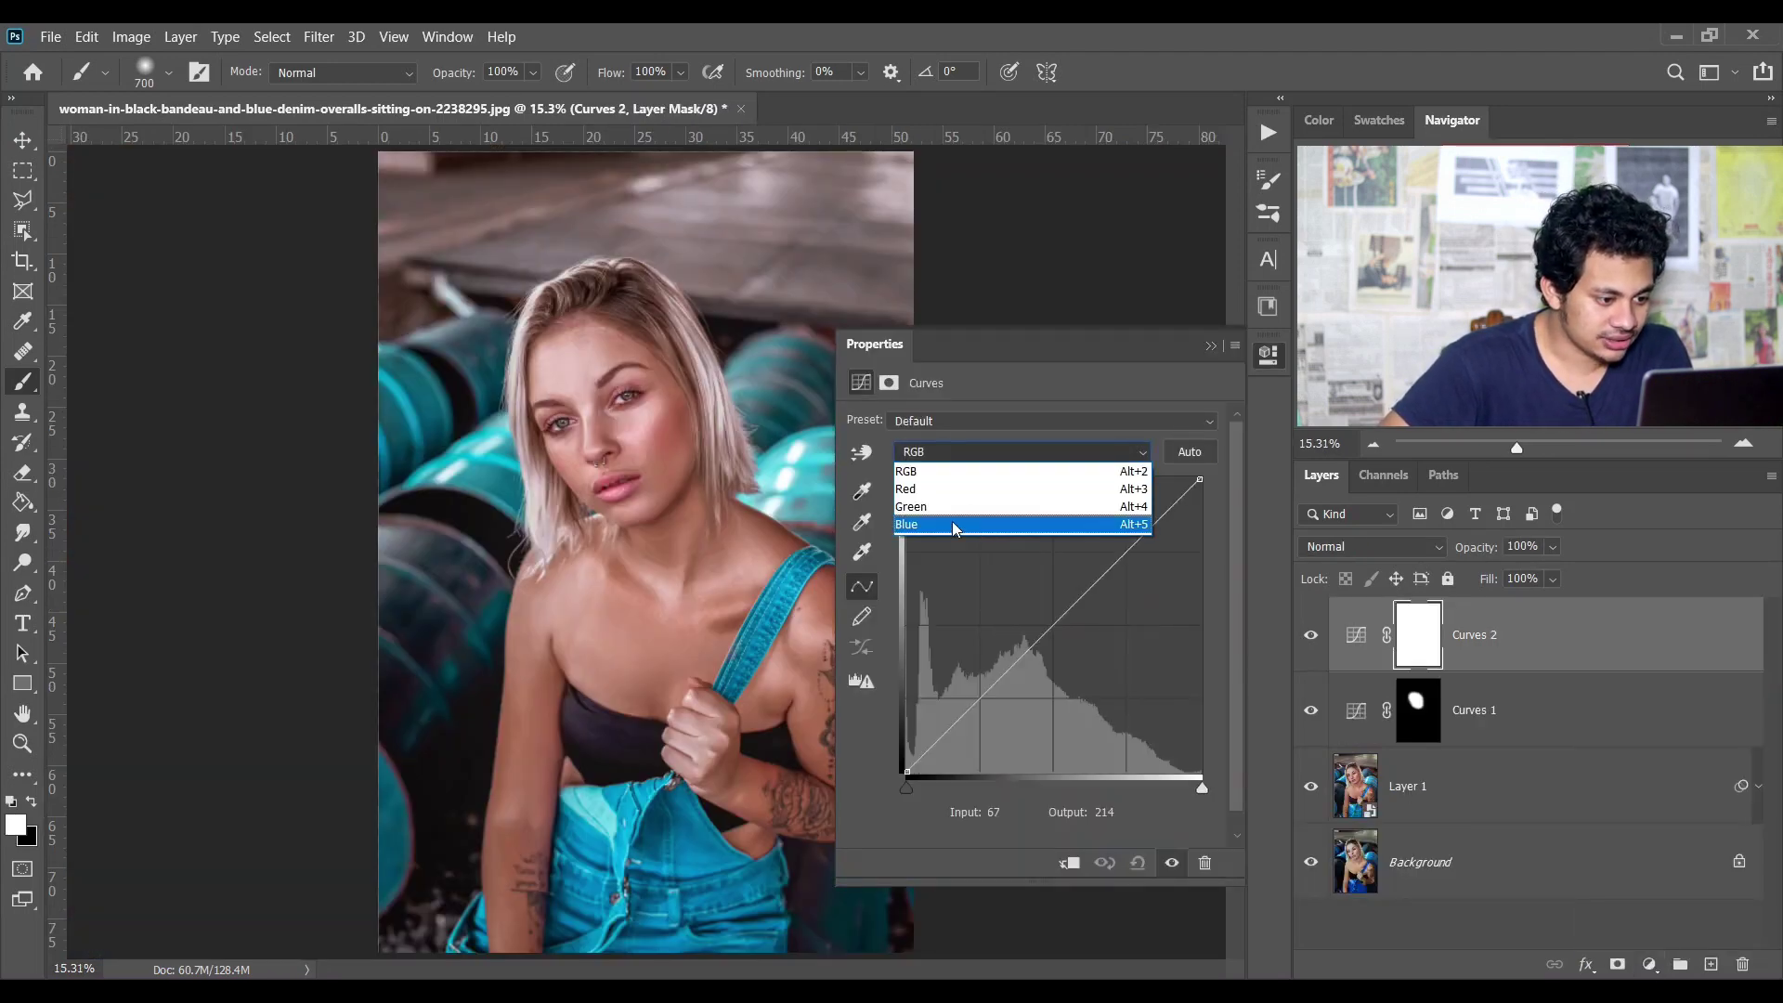
left_click(991, 526)
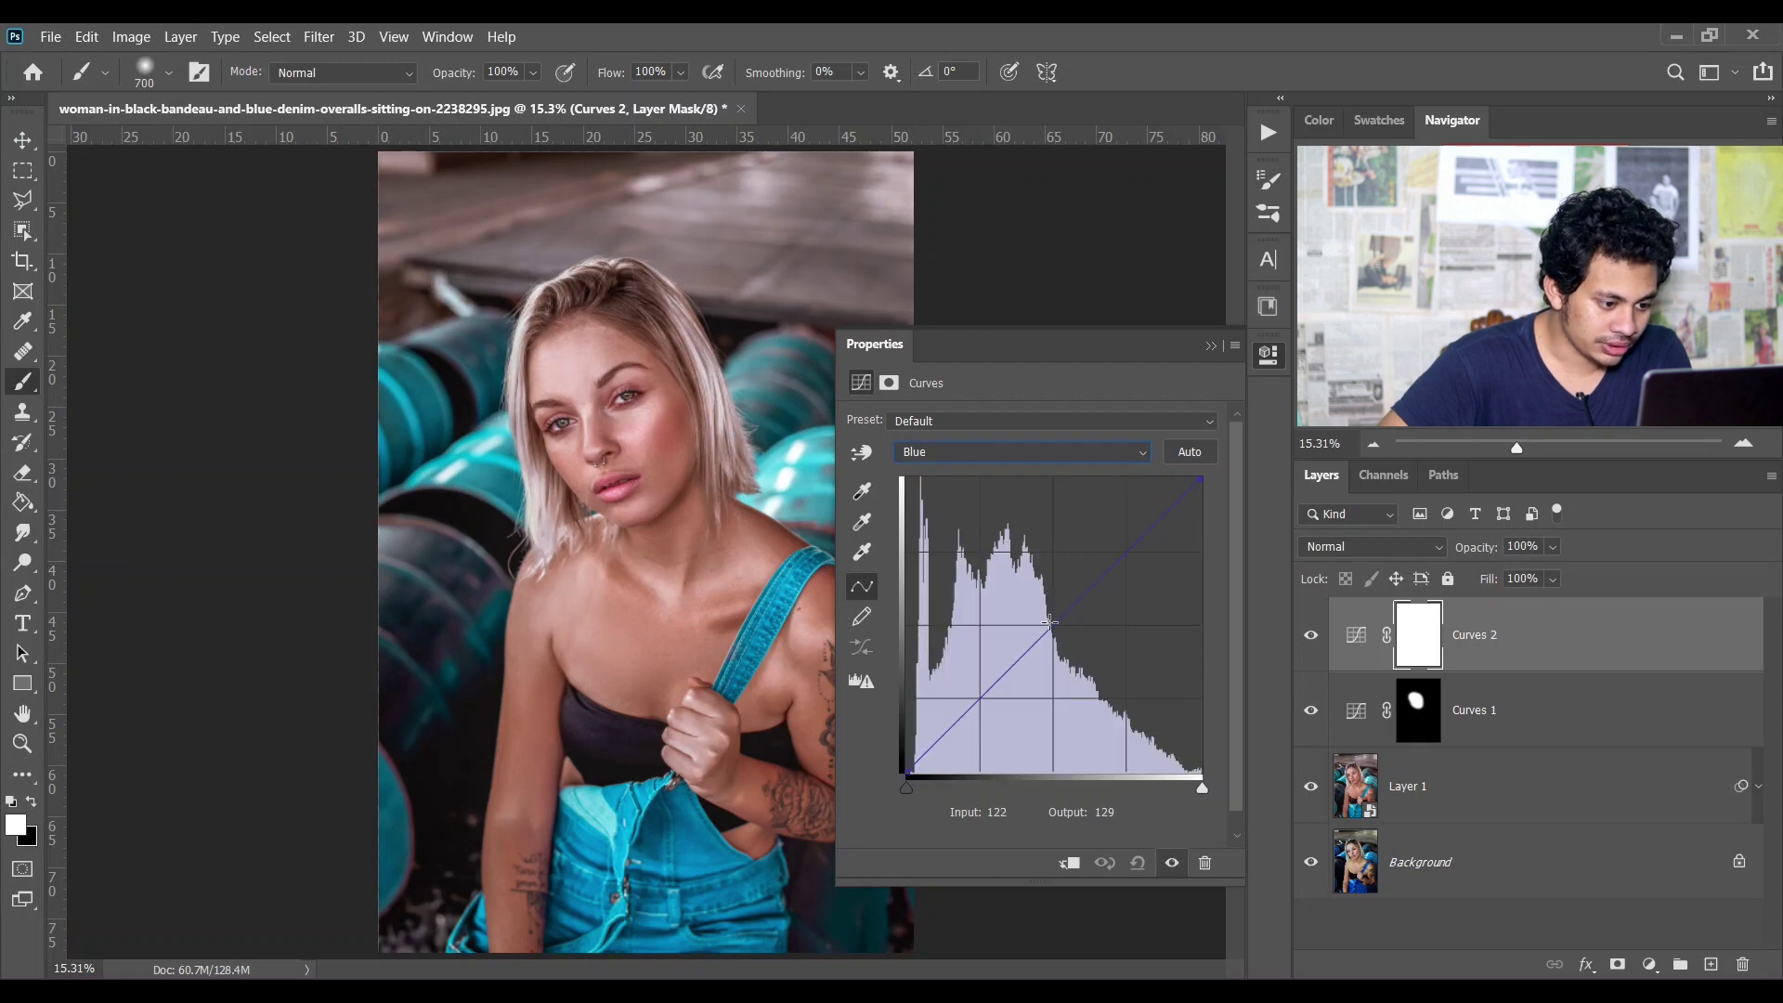
left_click_drag(1050, 629, 1056, 633)
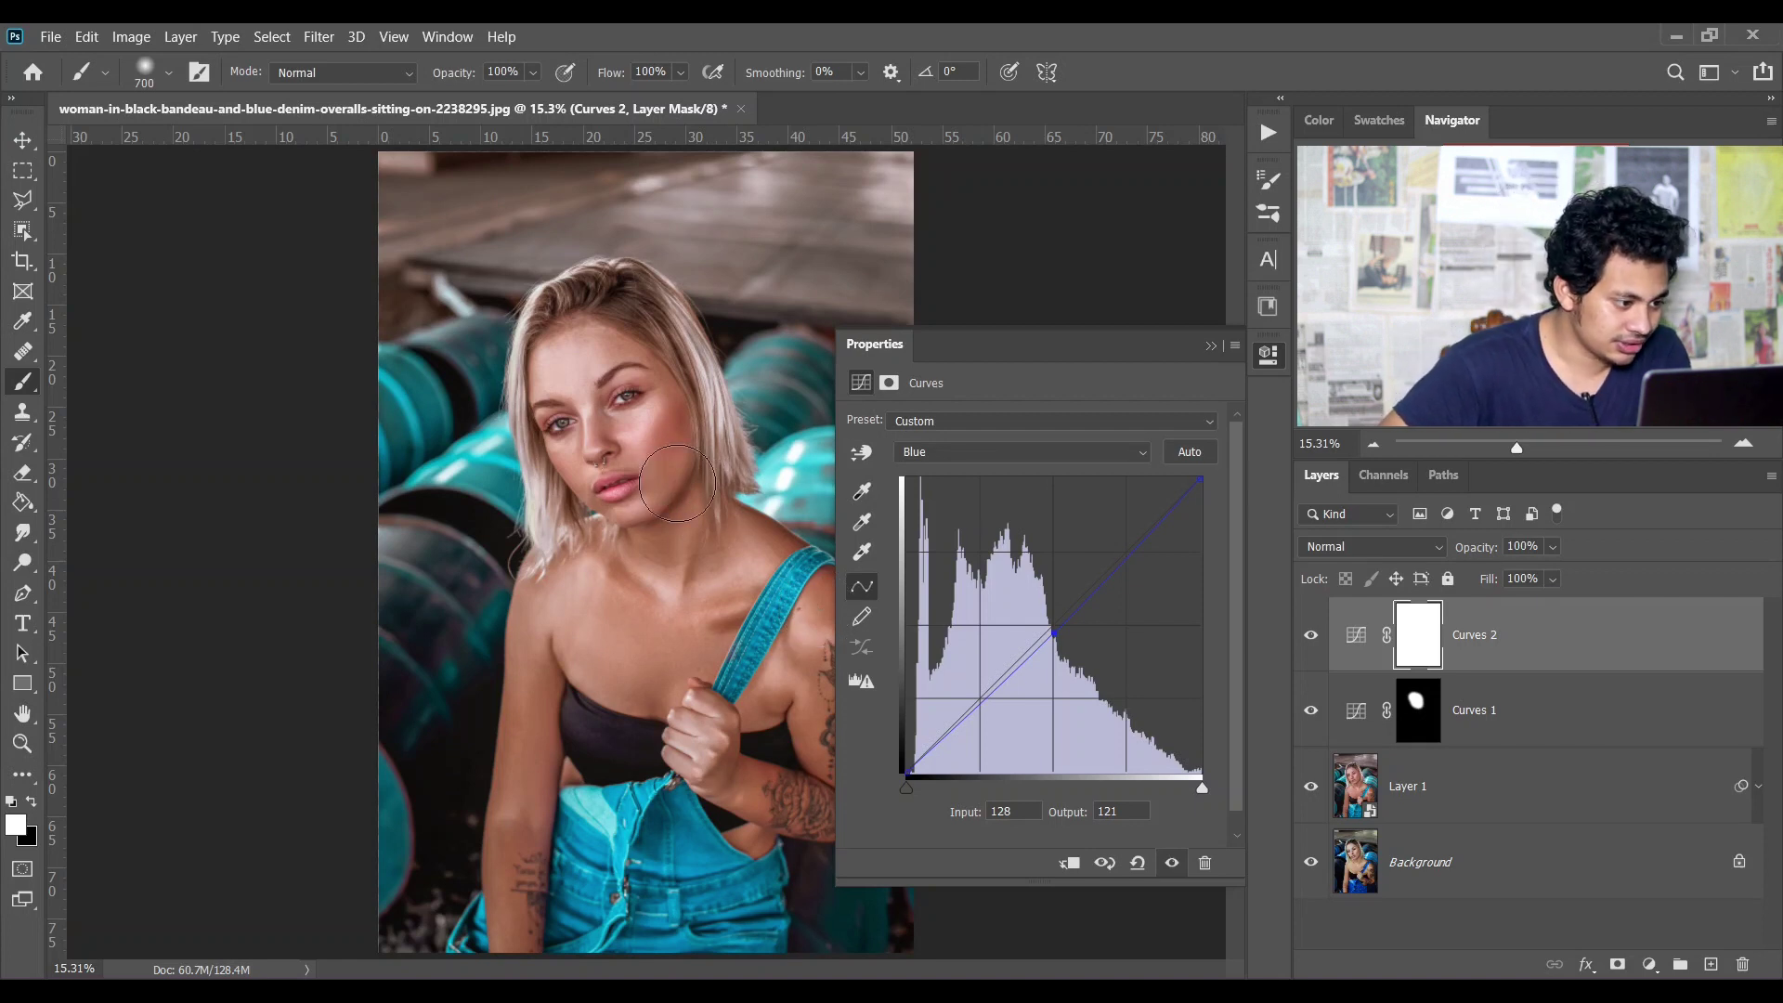
left_click(1311, 636)
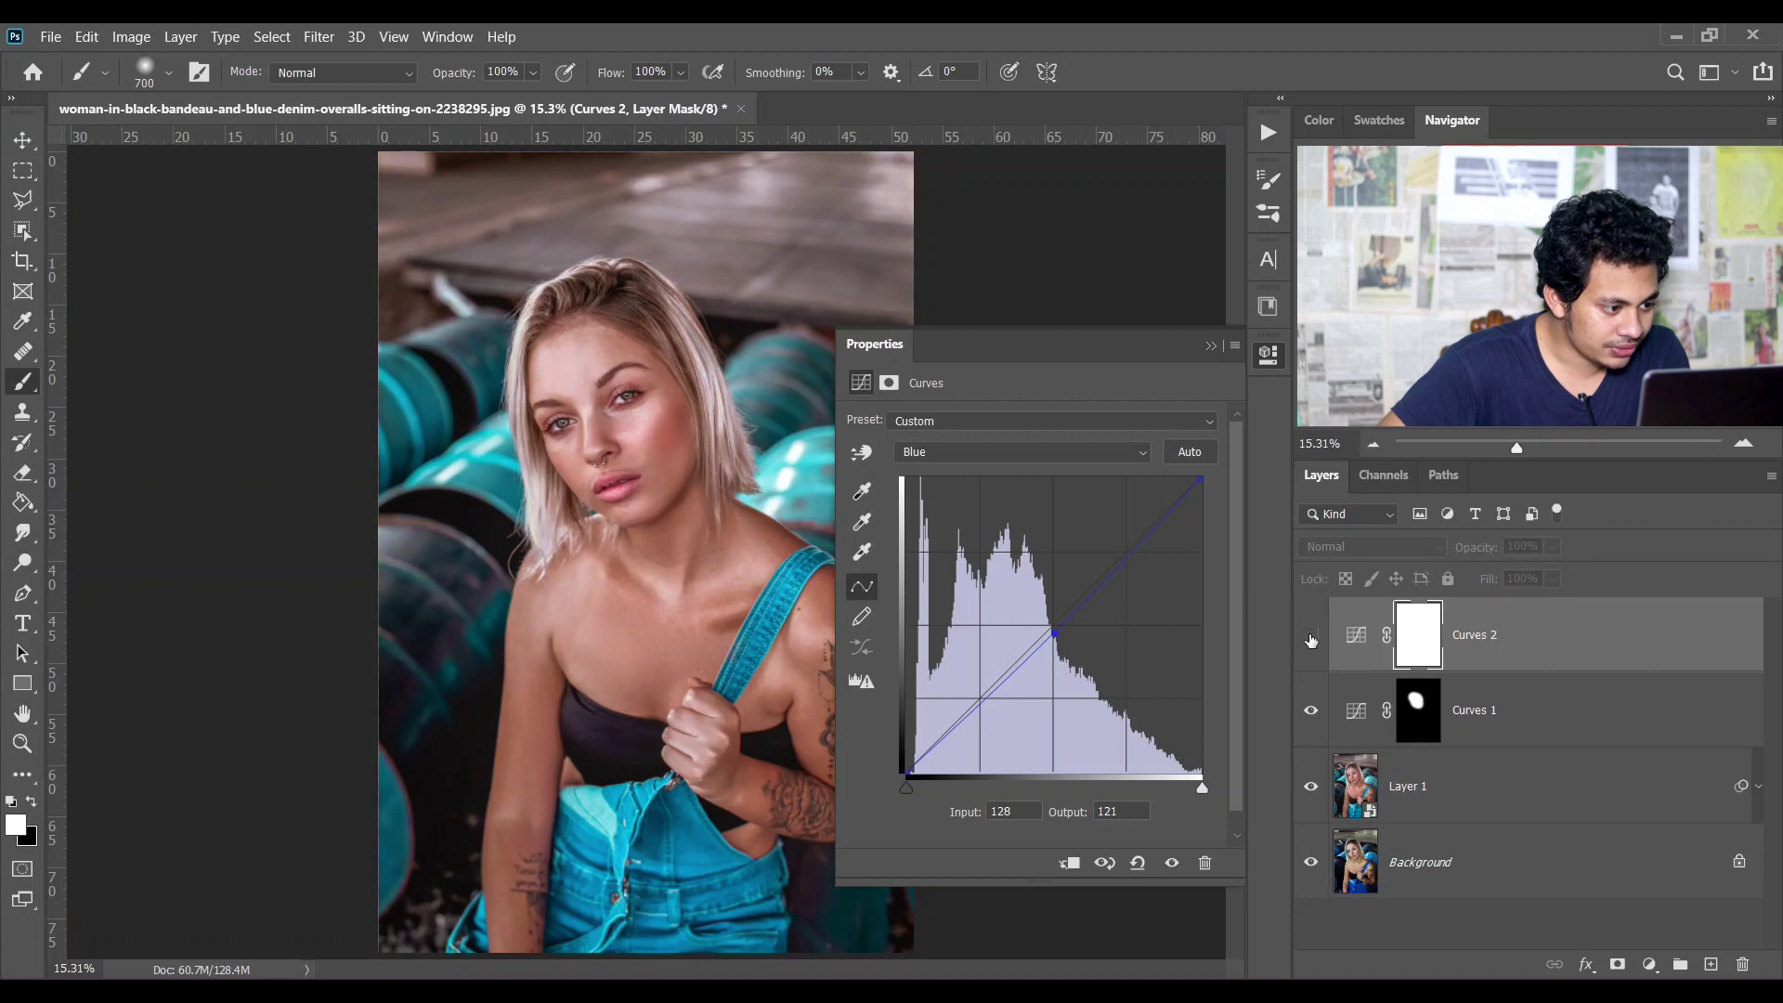
left_click(1311, 638)
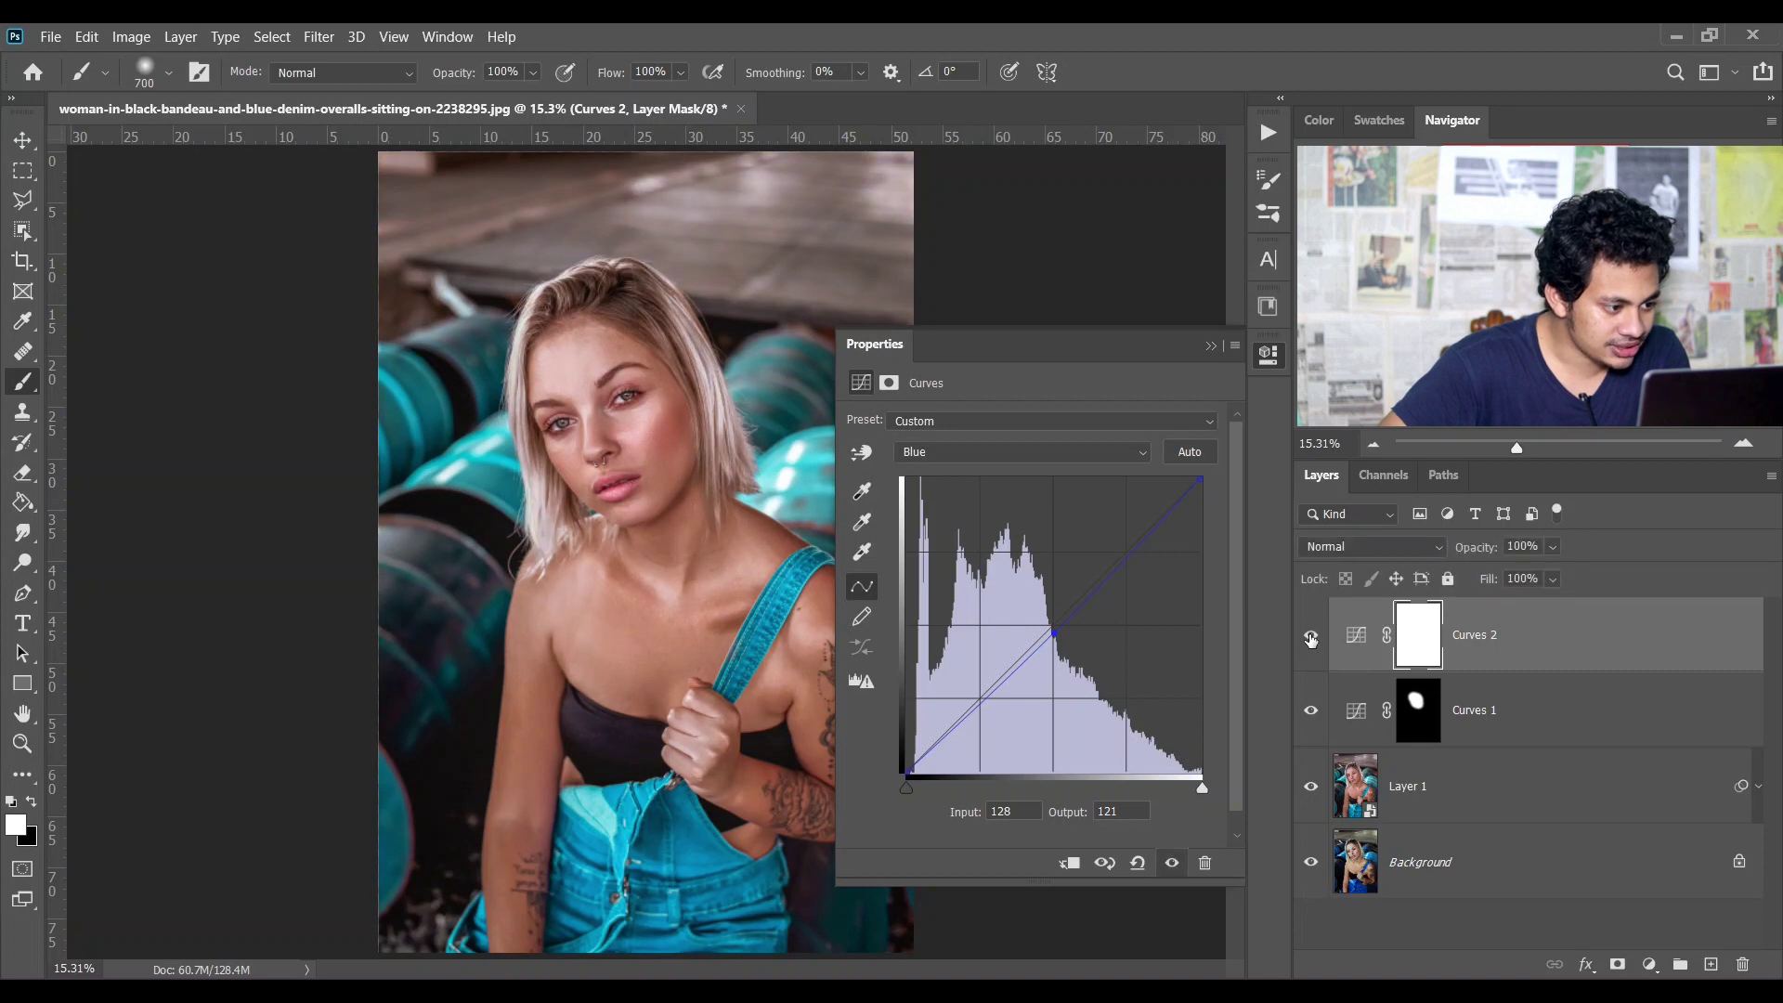
left_click(1211, 345)
Step: Stamp all visible layers into a new merged layer above Curves 2
left_click(1484, 635)
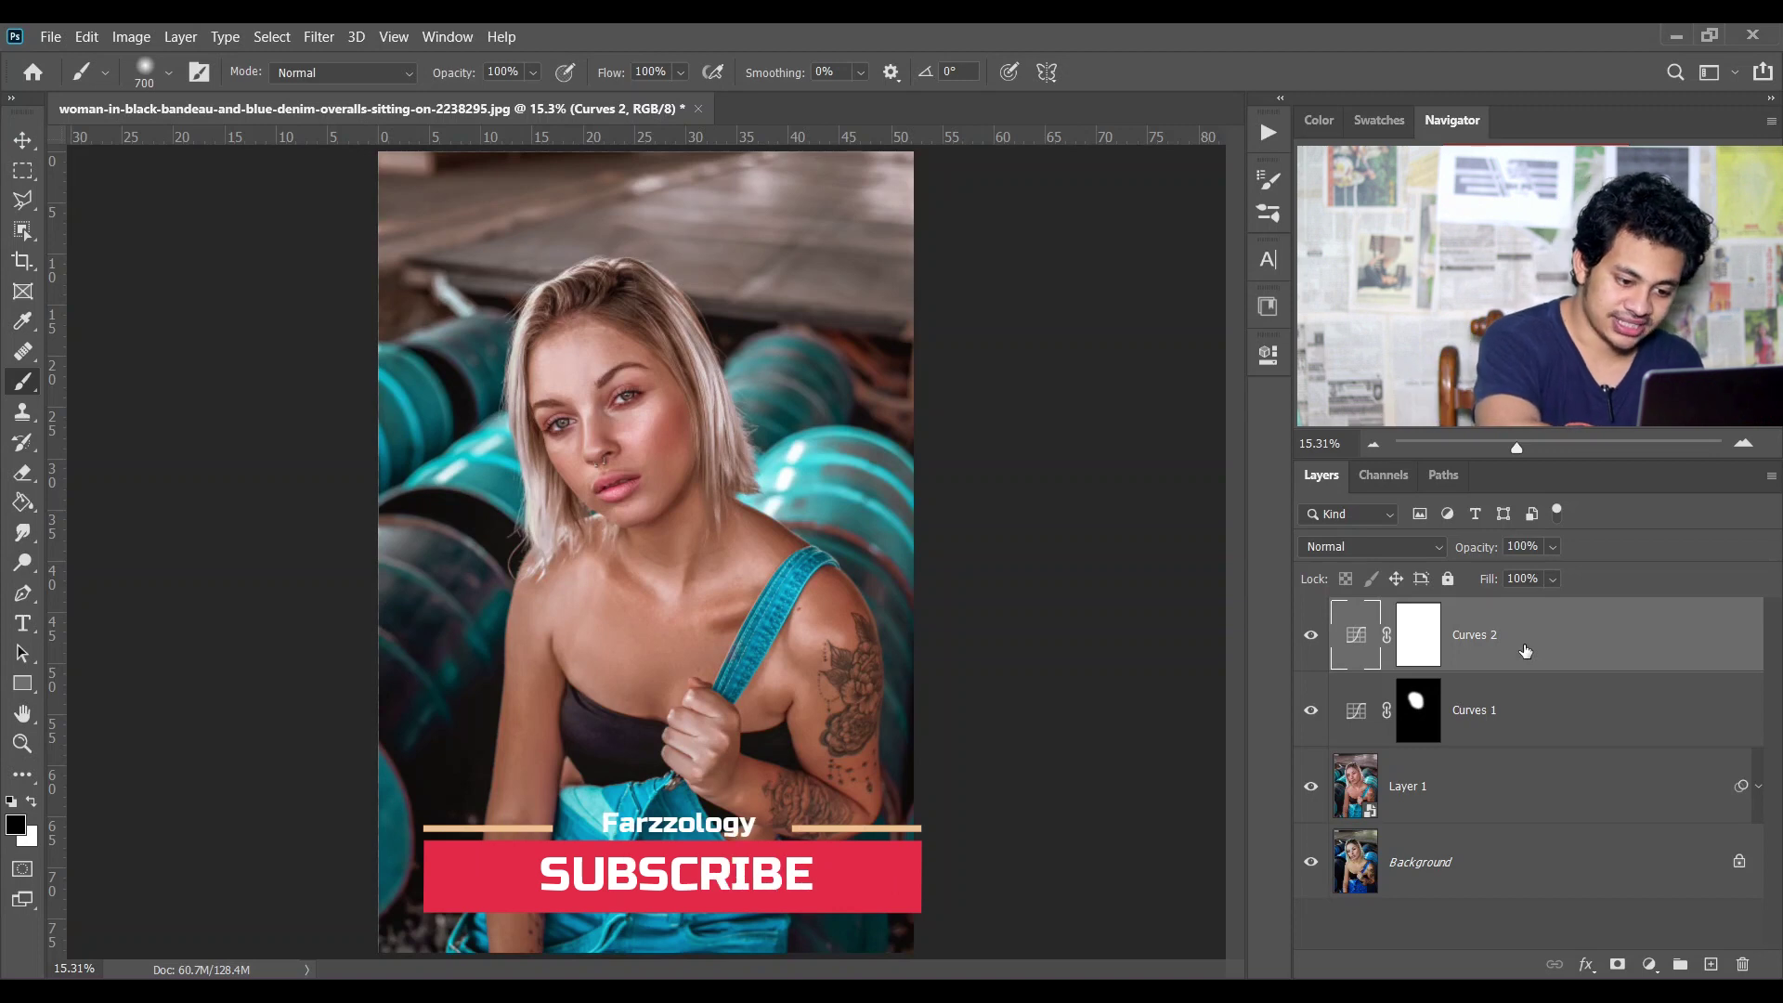
key("ctrl+shift+alt+n")
key("ctrl+shift+alt+e")
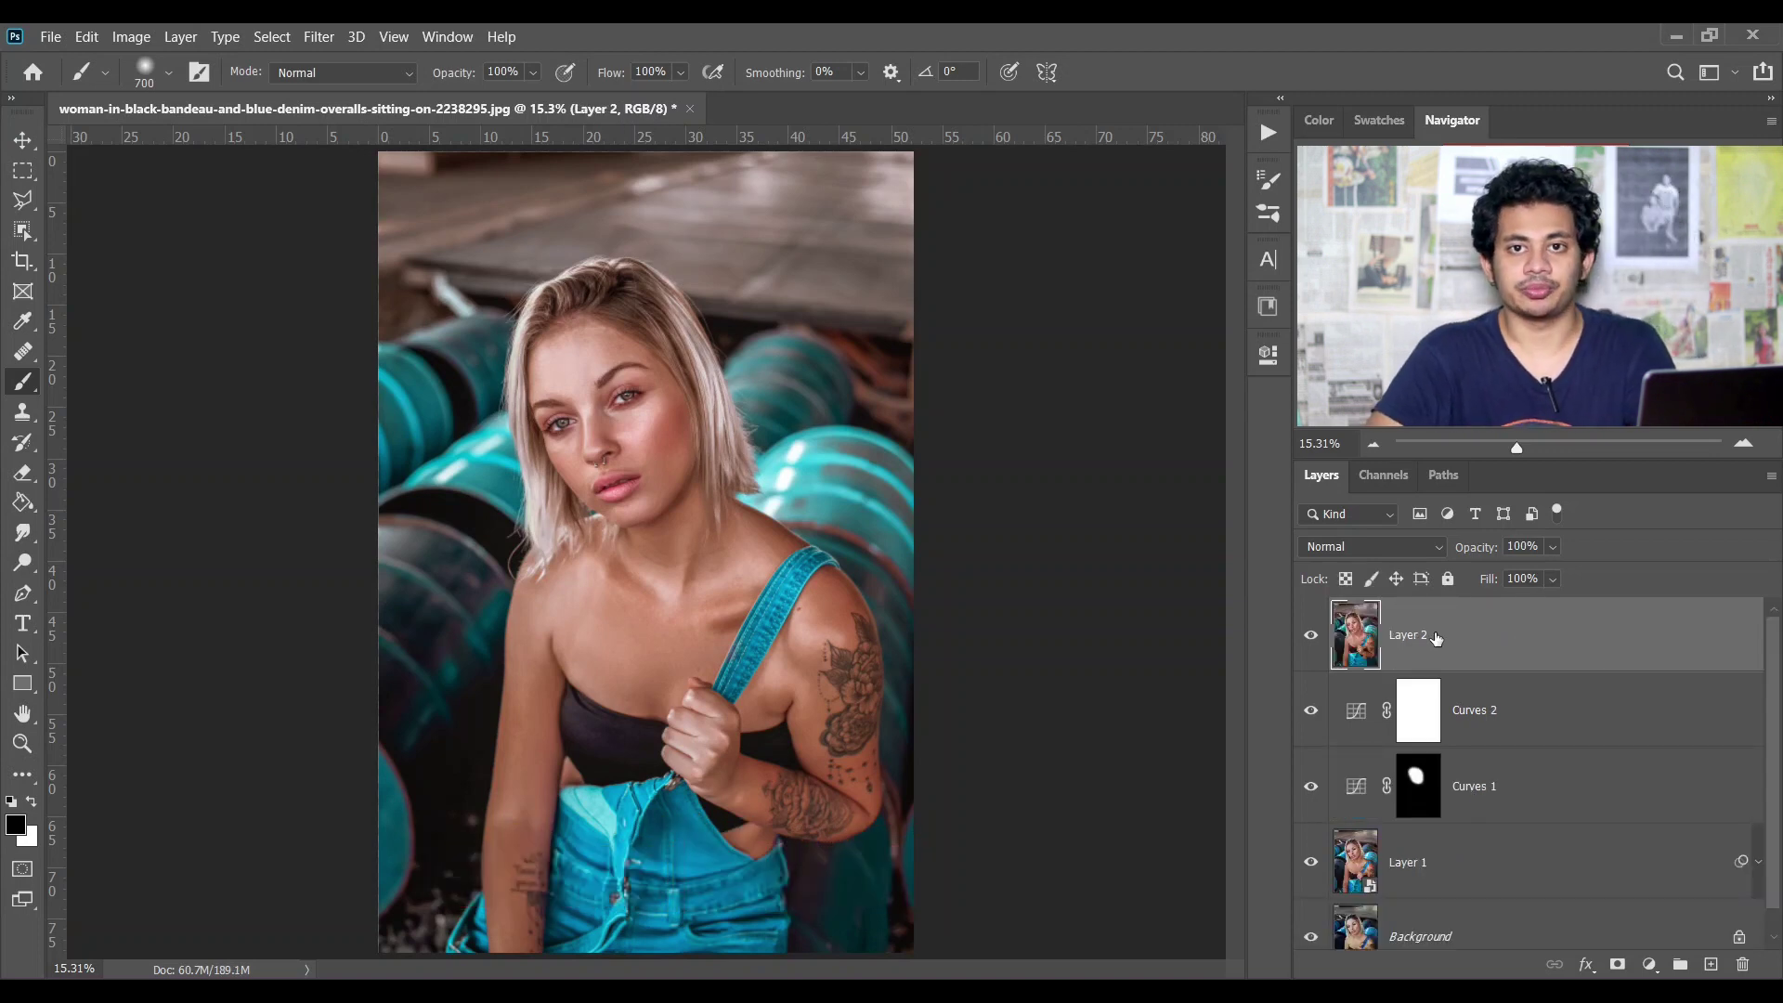
Step: Play the Smooth Skin action from the Retouching Farzzology set on the merged layer
left_click(1266, 138)
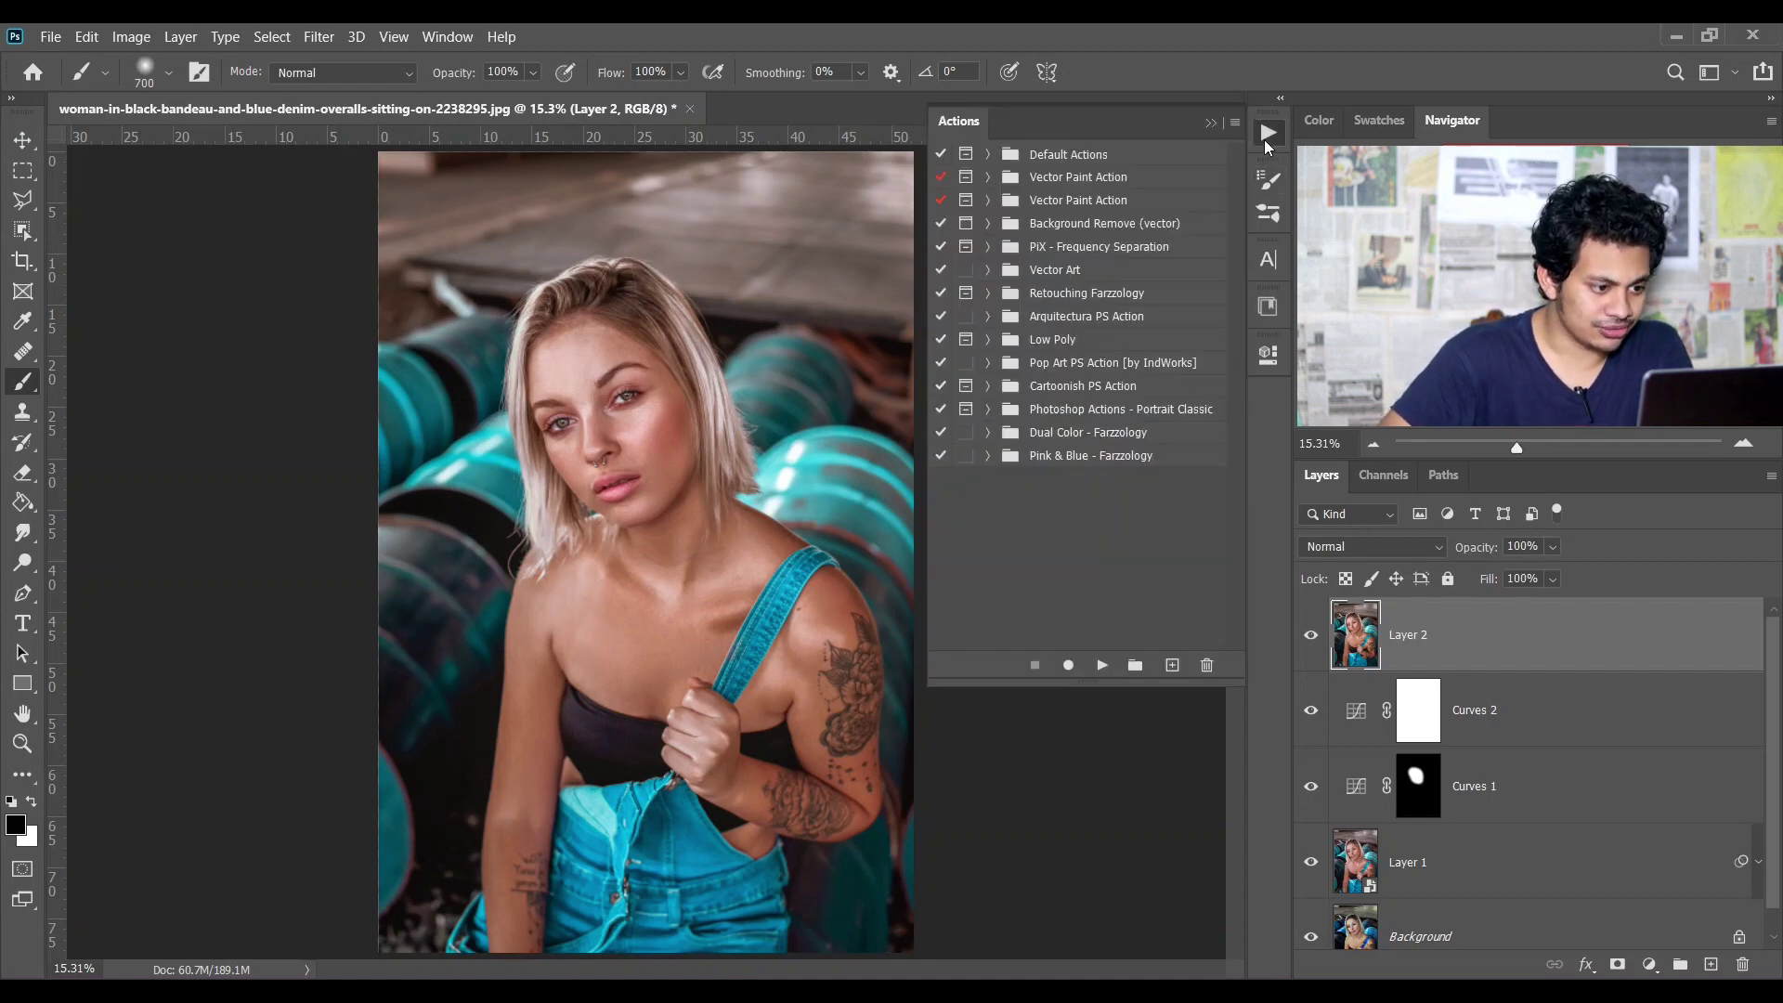
left_click(988, 297)
left_click(1062, 318)
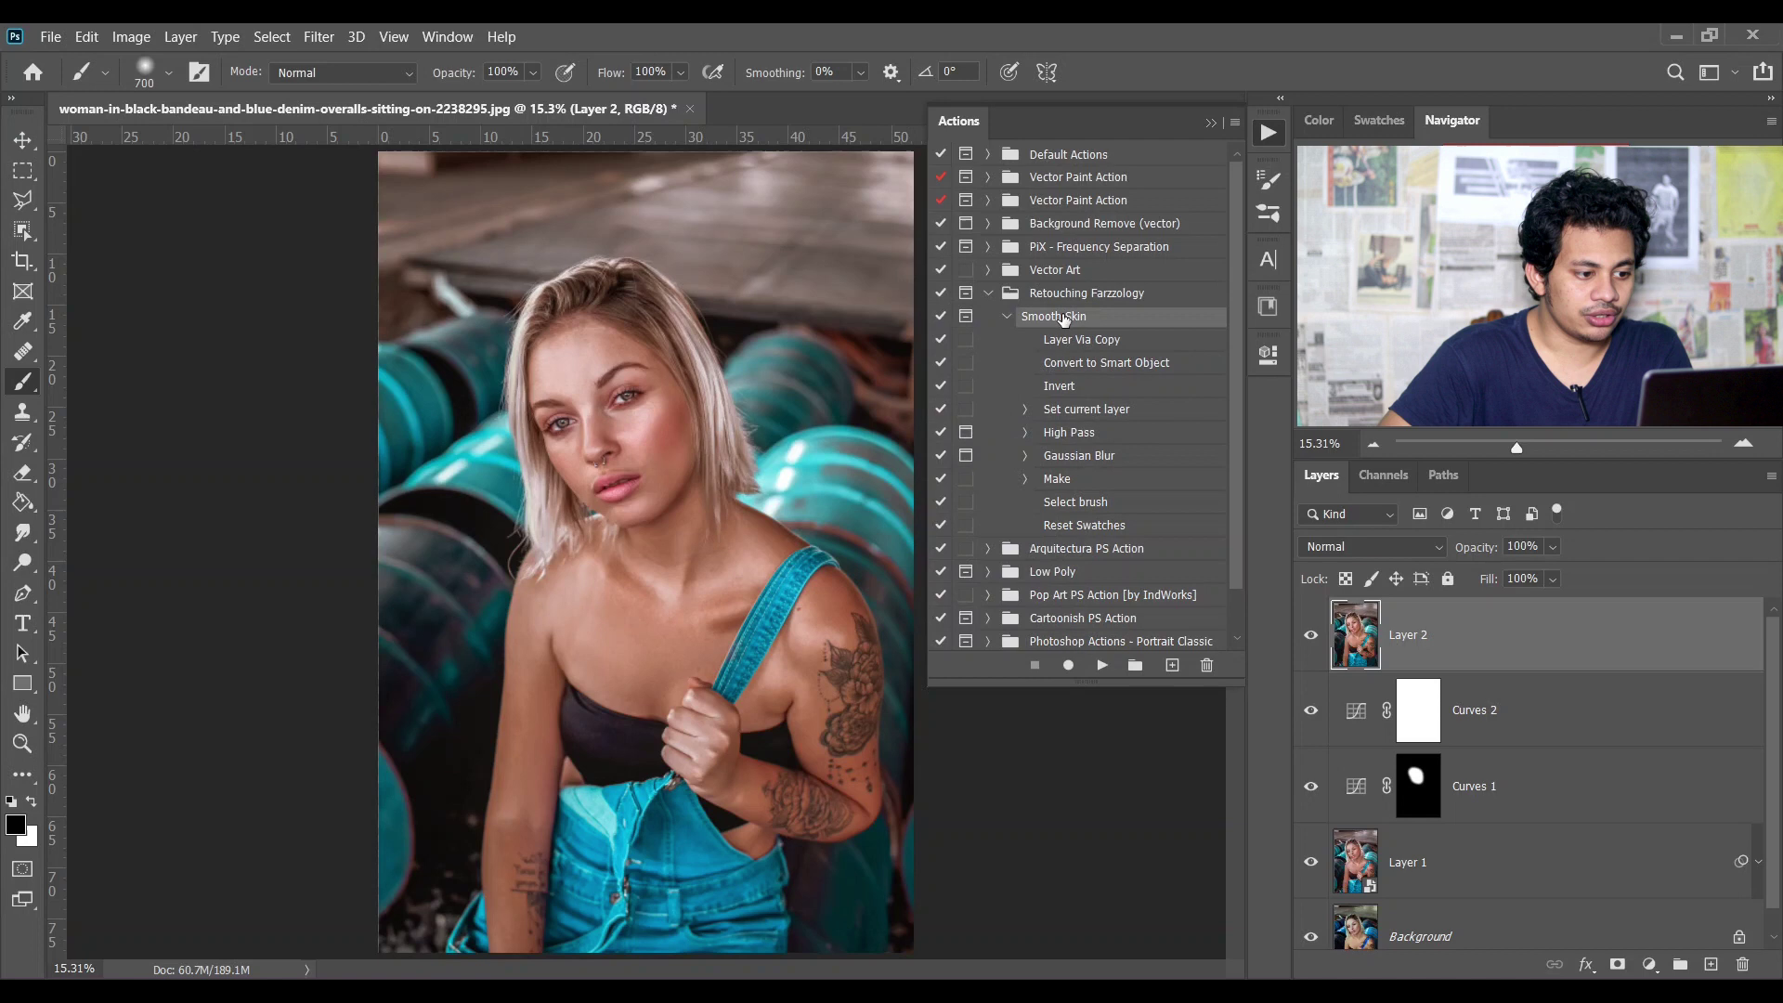
left_click(1101, 667)
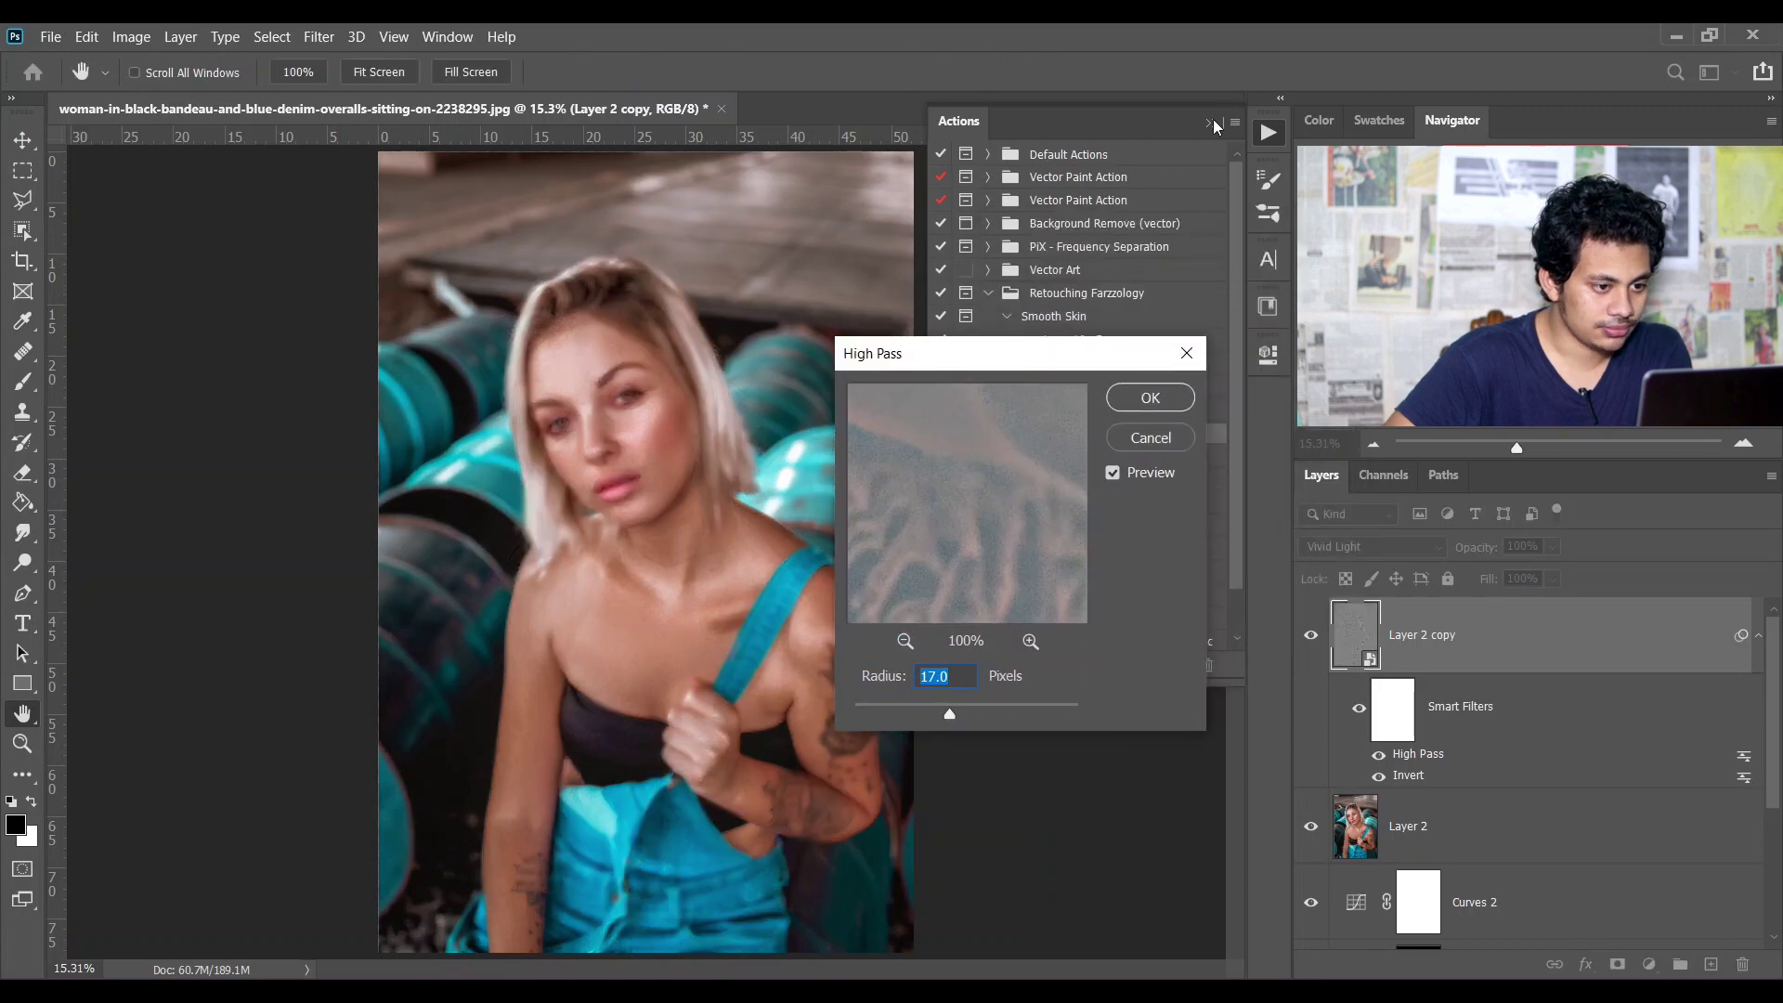
Step: Apply the action's High Pass filter with a radius of 17 pixels while checking the face up close
key("ctrl+plus")
key("ctrl+plus")
key("ctrl+plus")
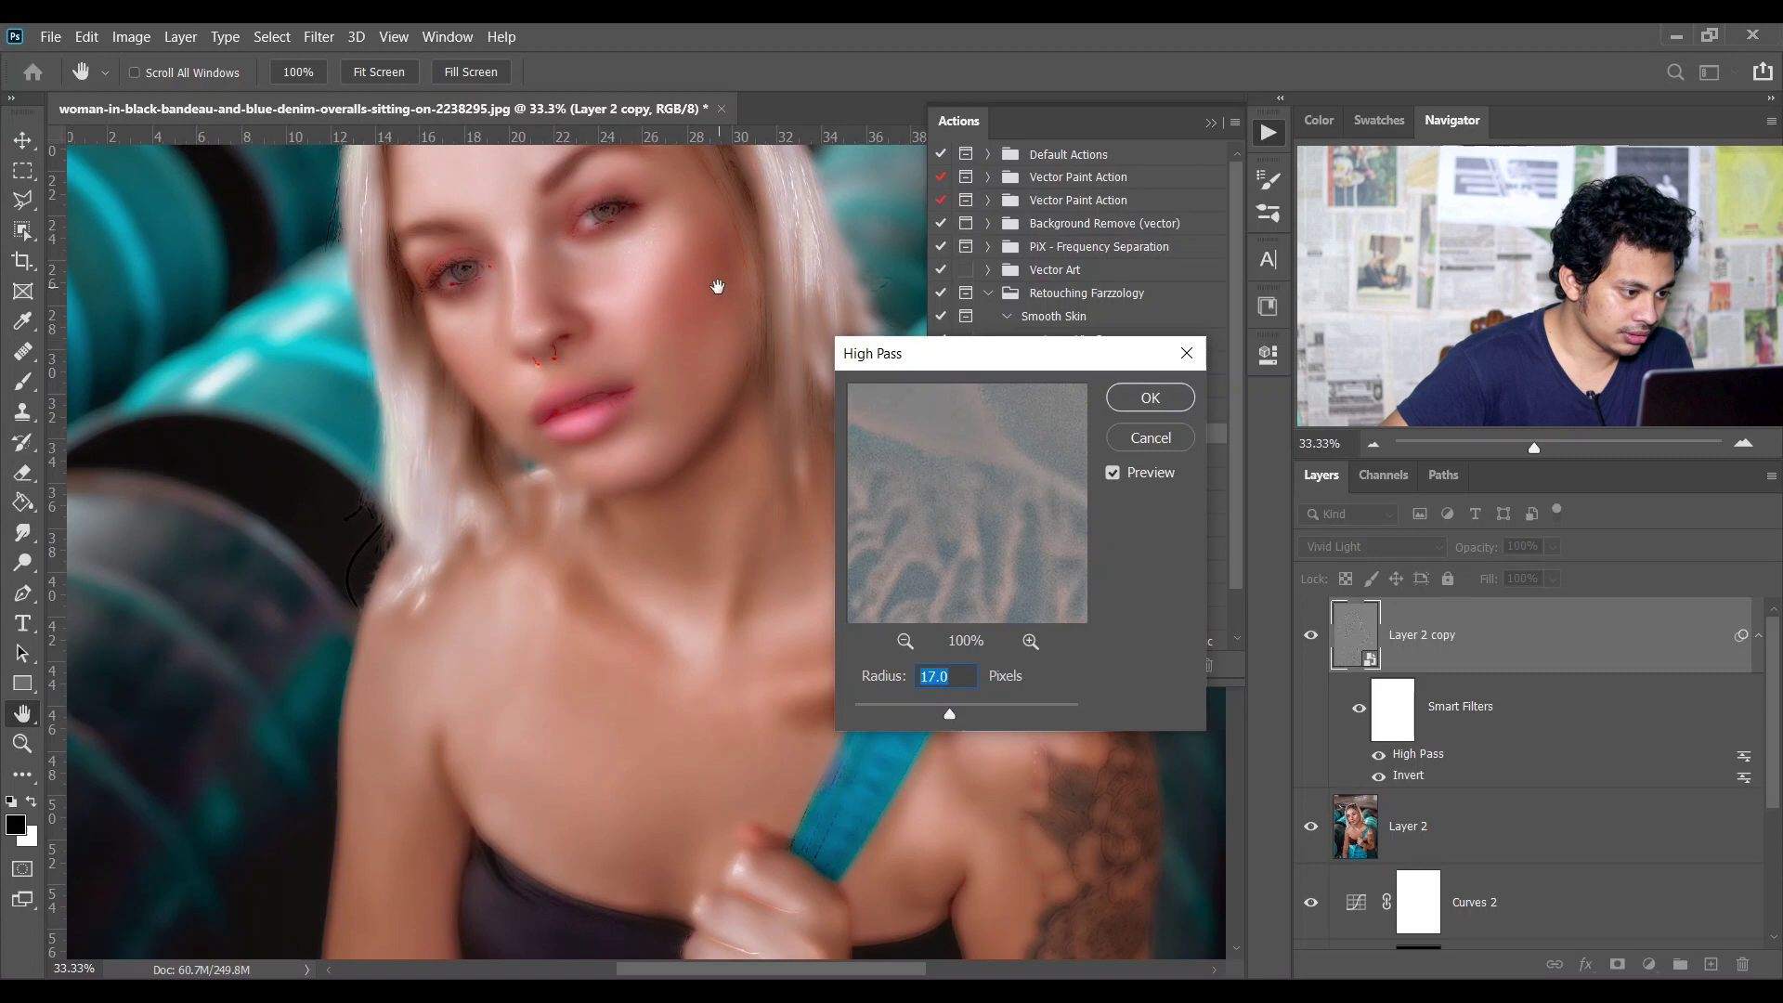
left_click_drag(717, 286, 663, 375)
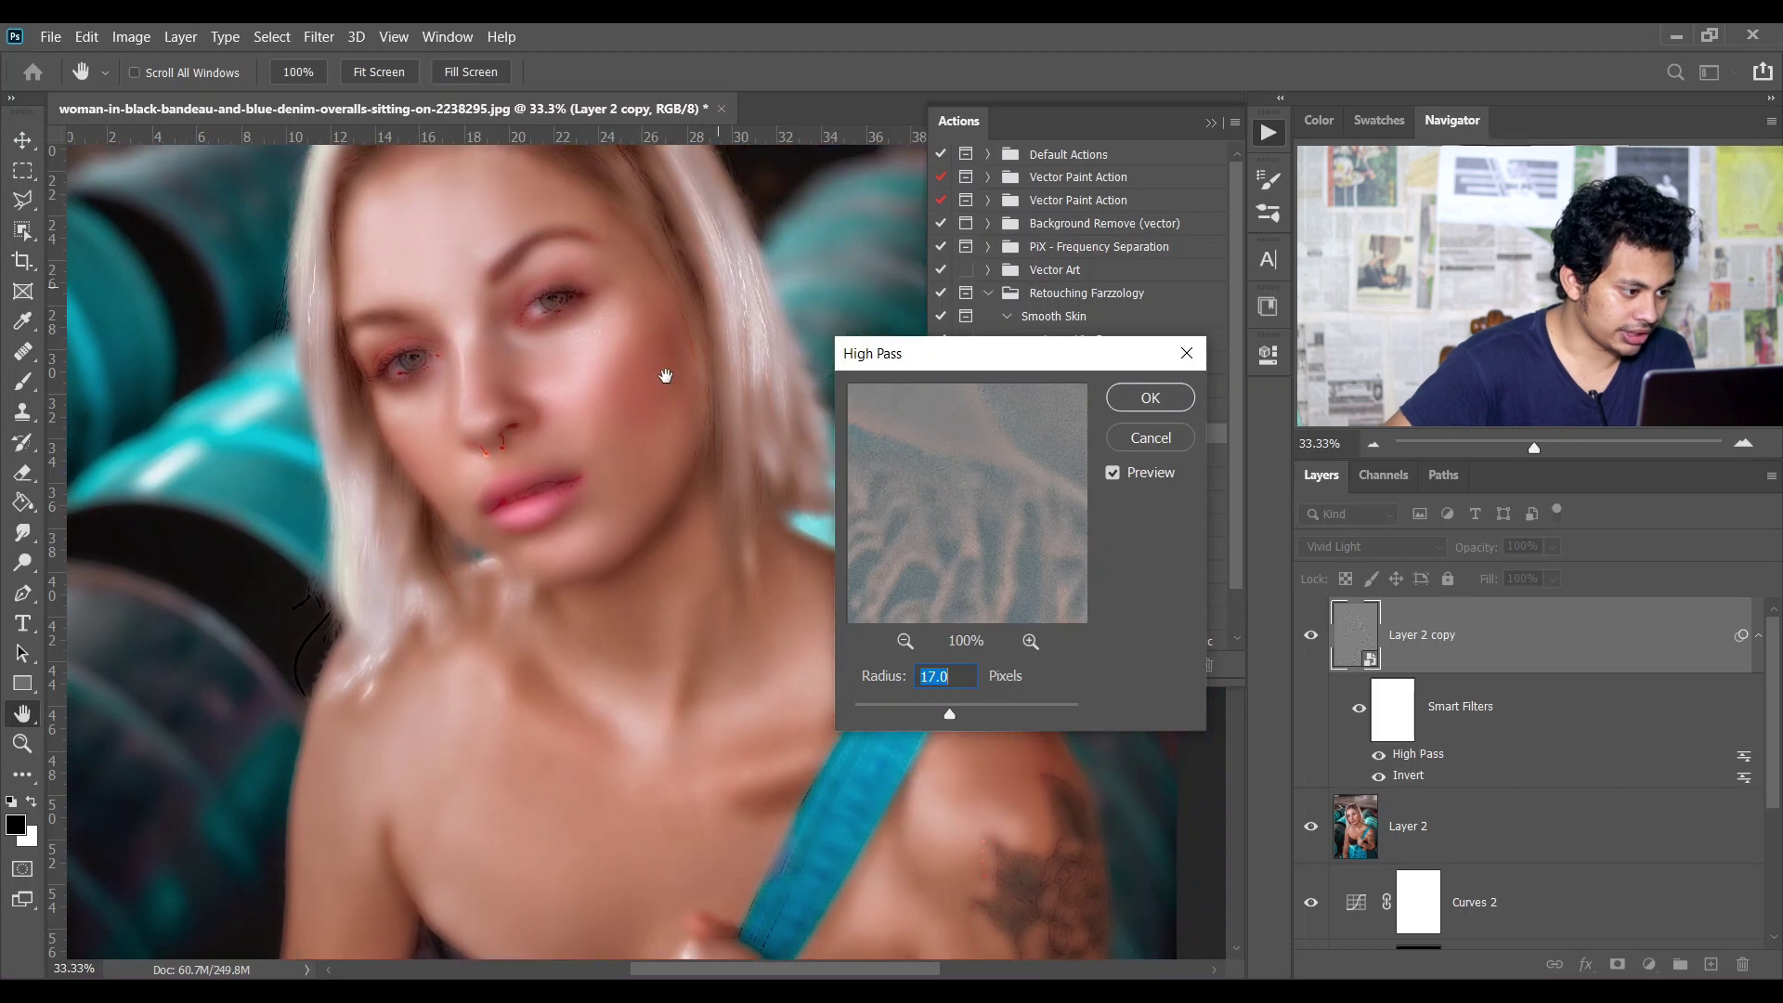
left_click_drag(940, 710, 953, 711)
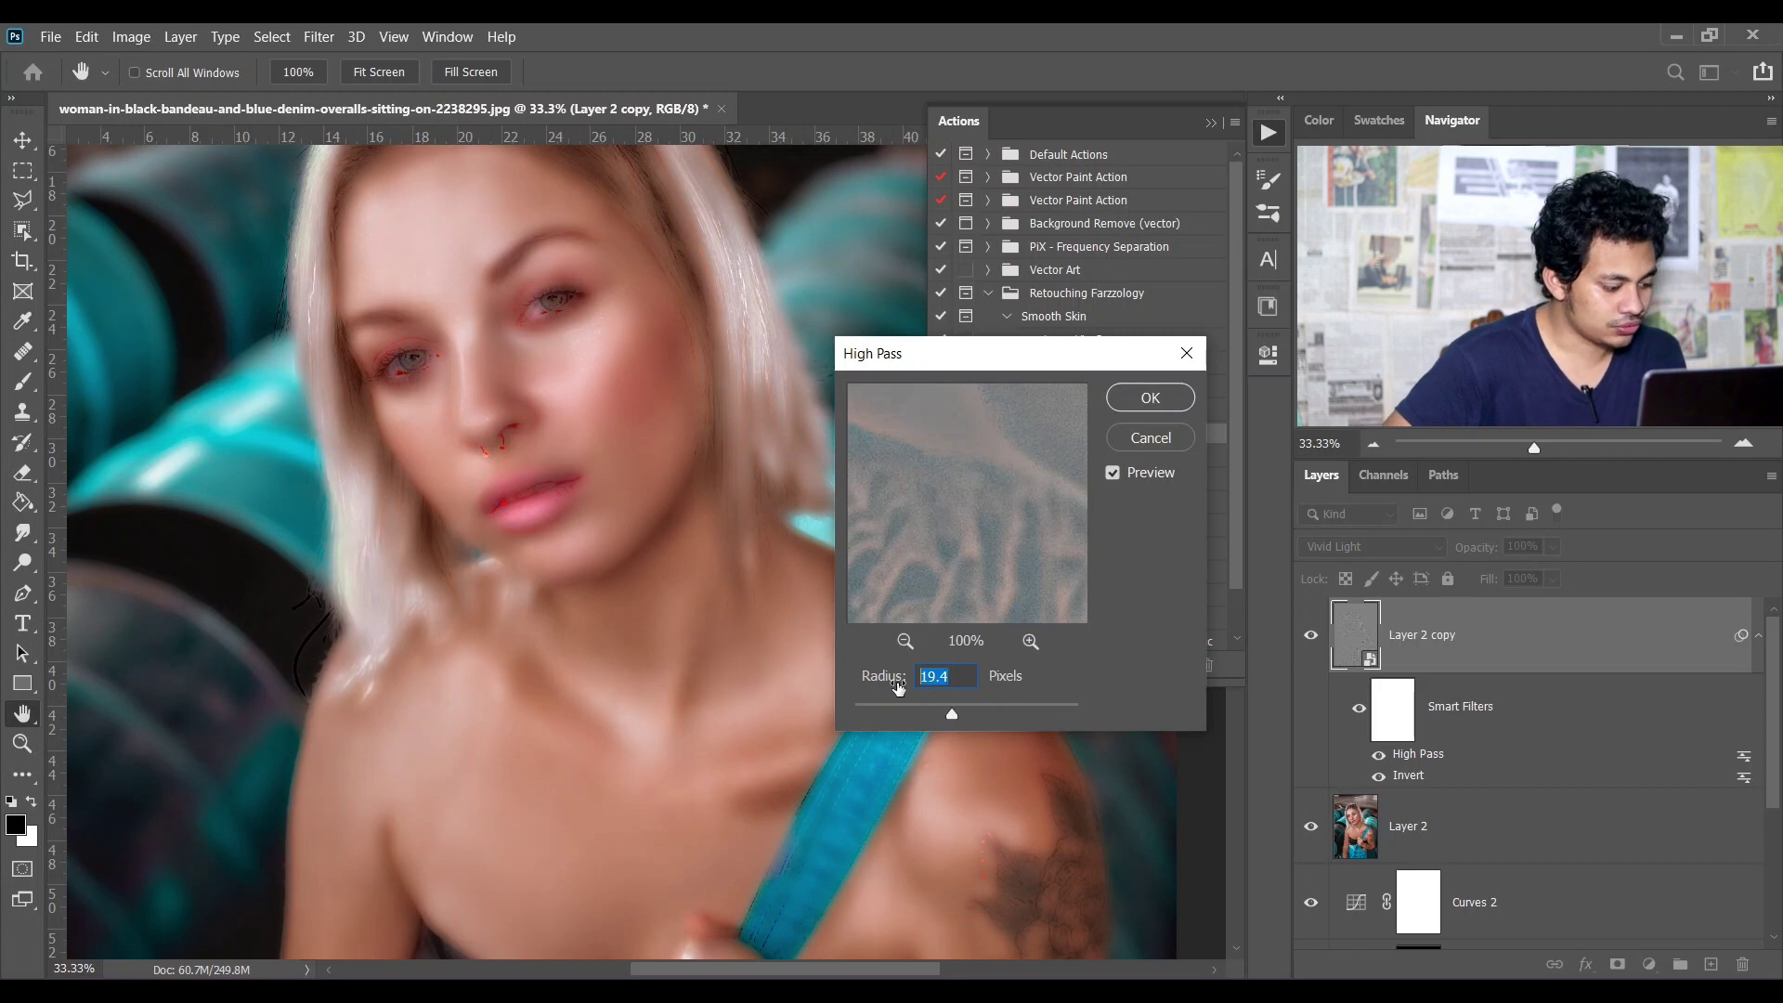
type("17")
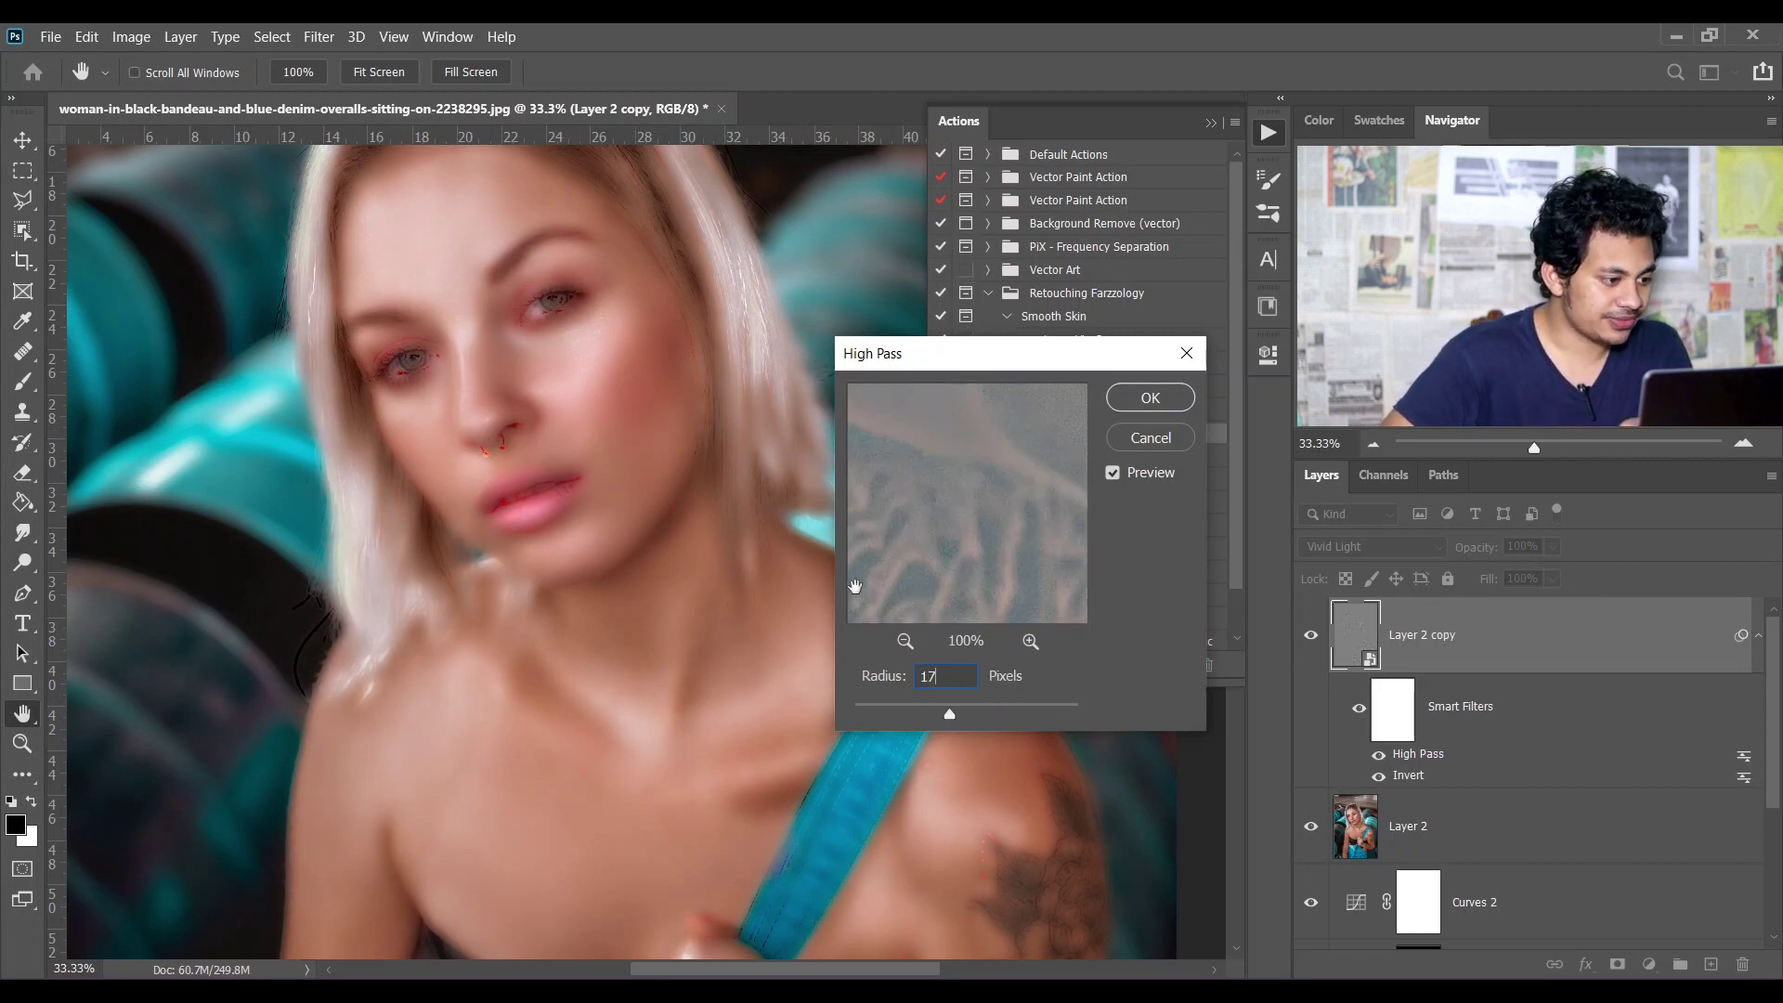
left_click(1149, 398)
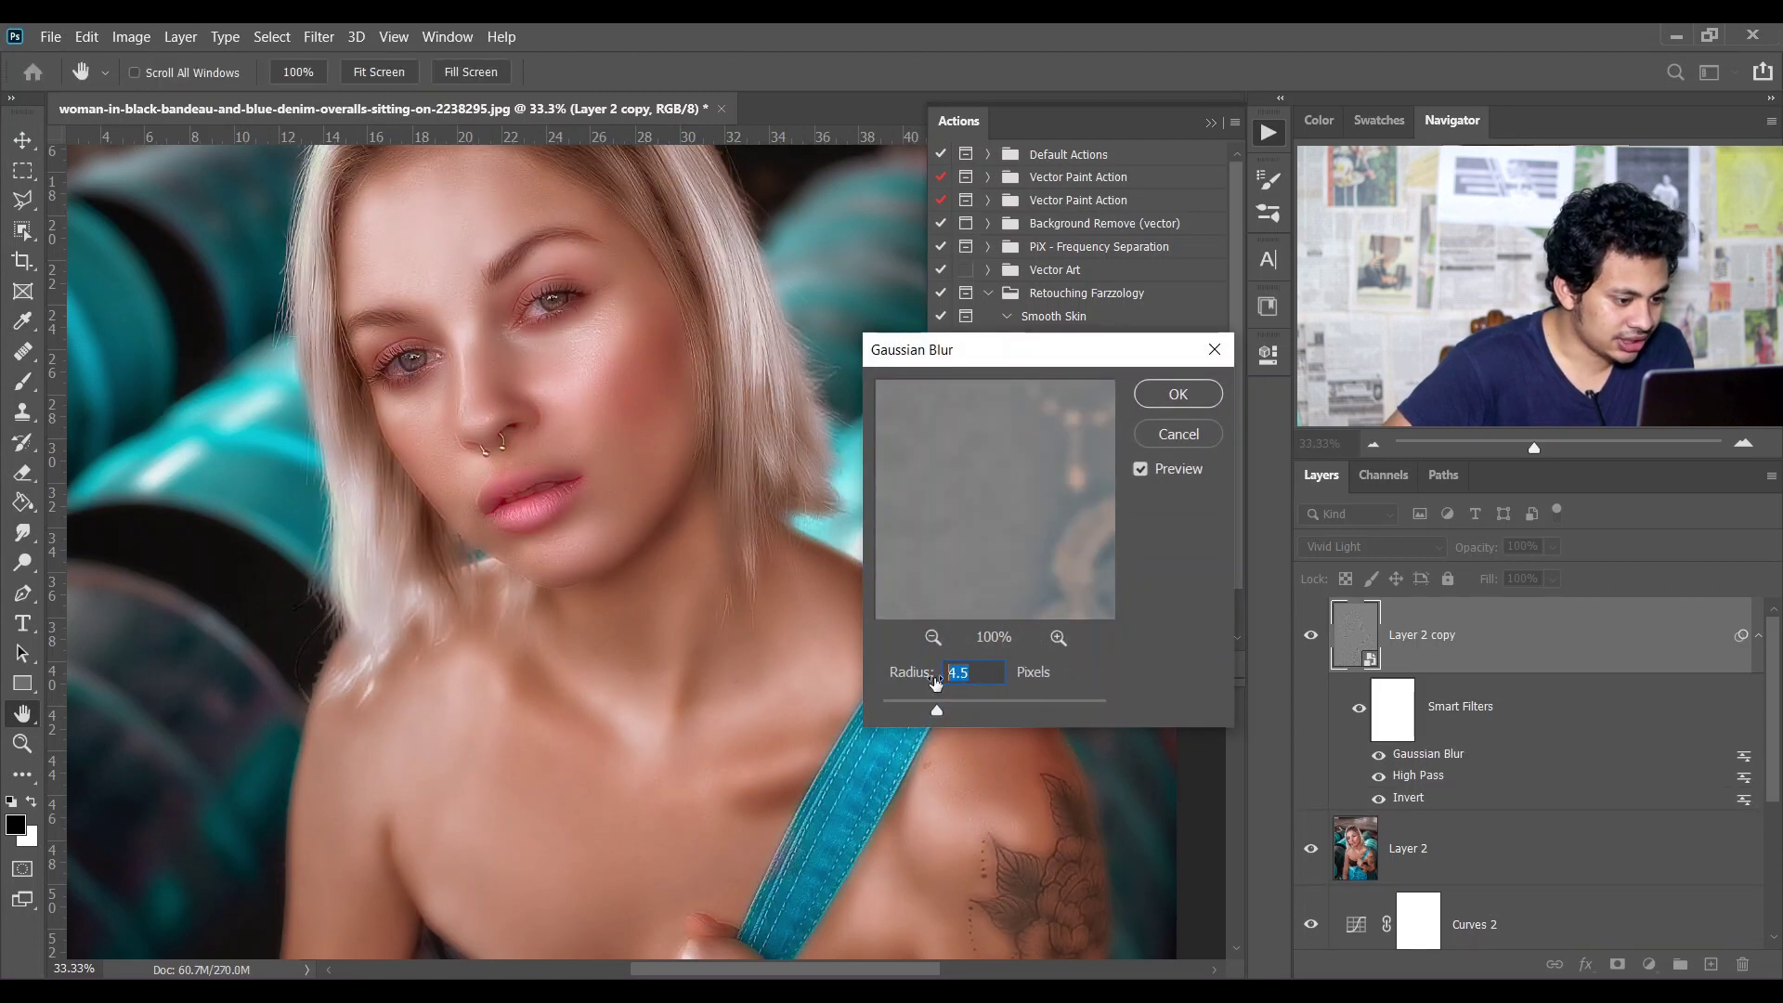
Step: Apply the Smooth Skin action's Gaussian Blur with a radius of 6 pixels while checking the face up close
left_click_drag(932, 714, 946, 713)
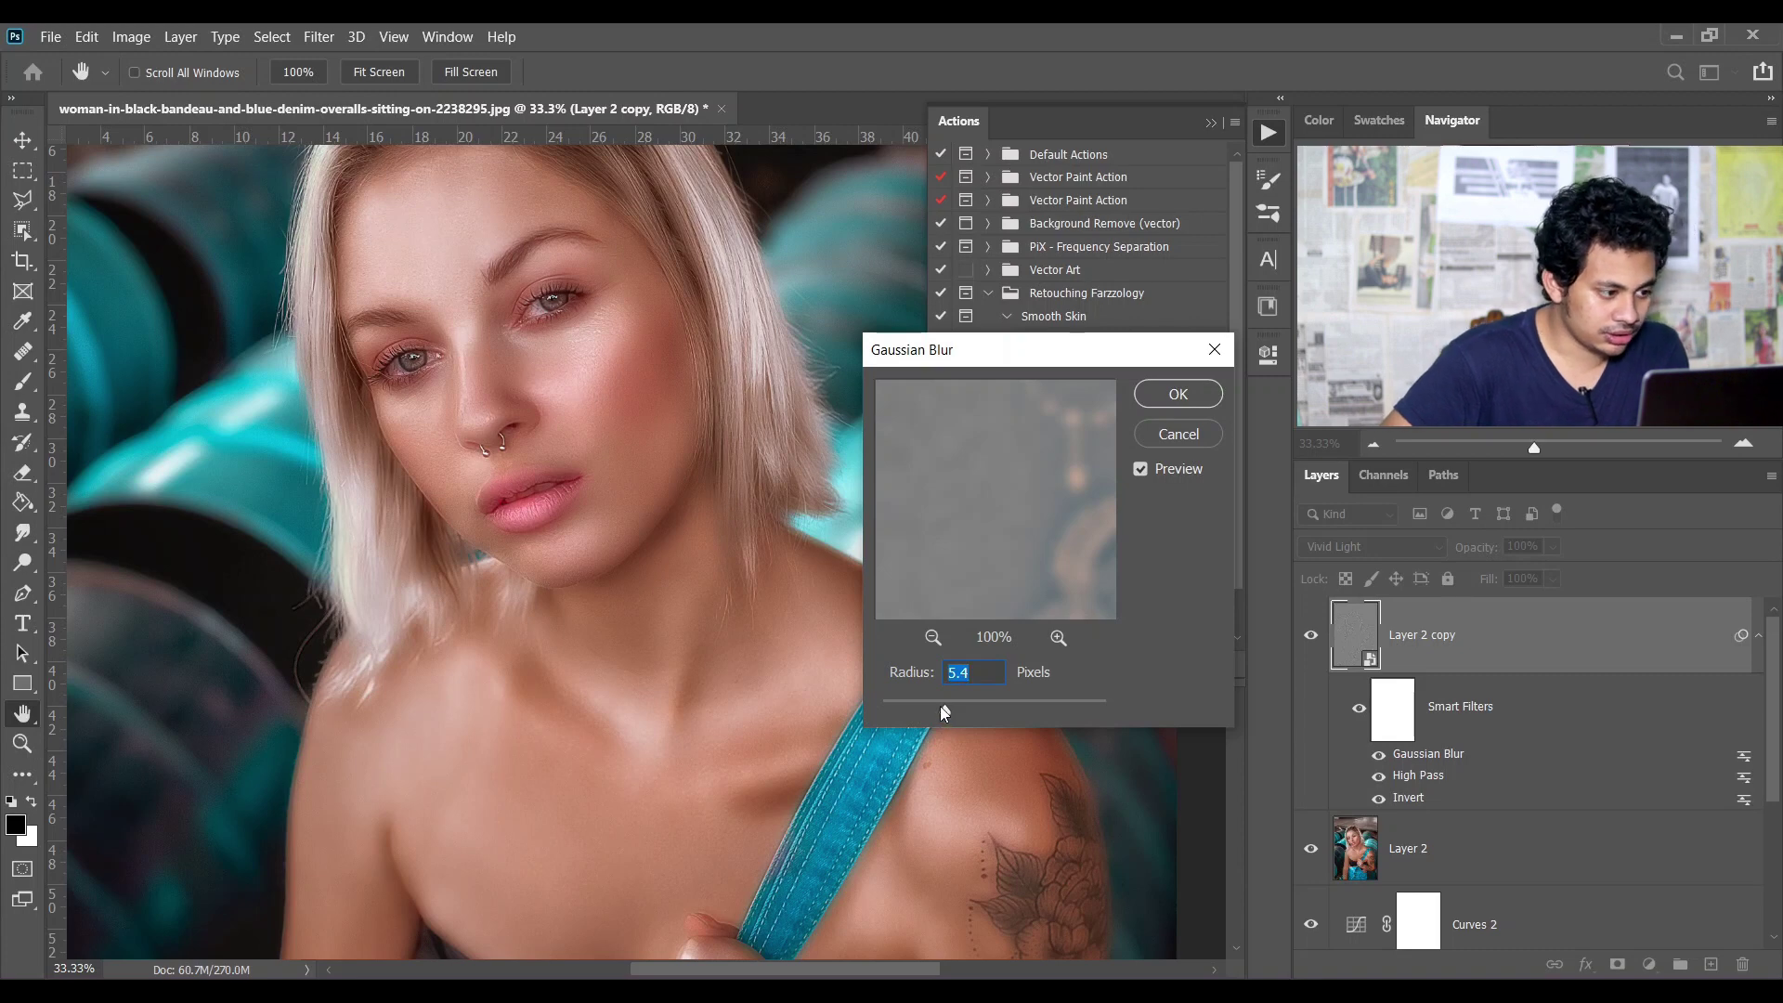
key("ctrl+plus")
scroll(686, 485, "up", 2)
scroll(685, 486, "up", 5)
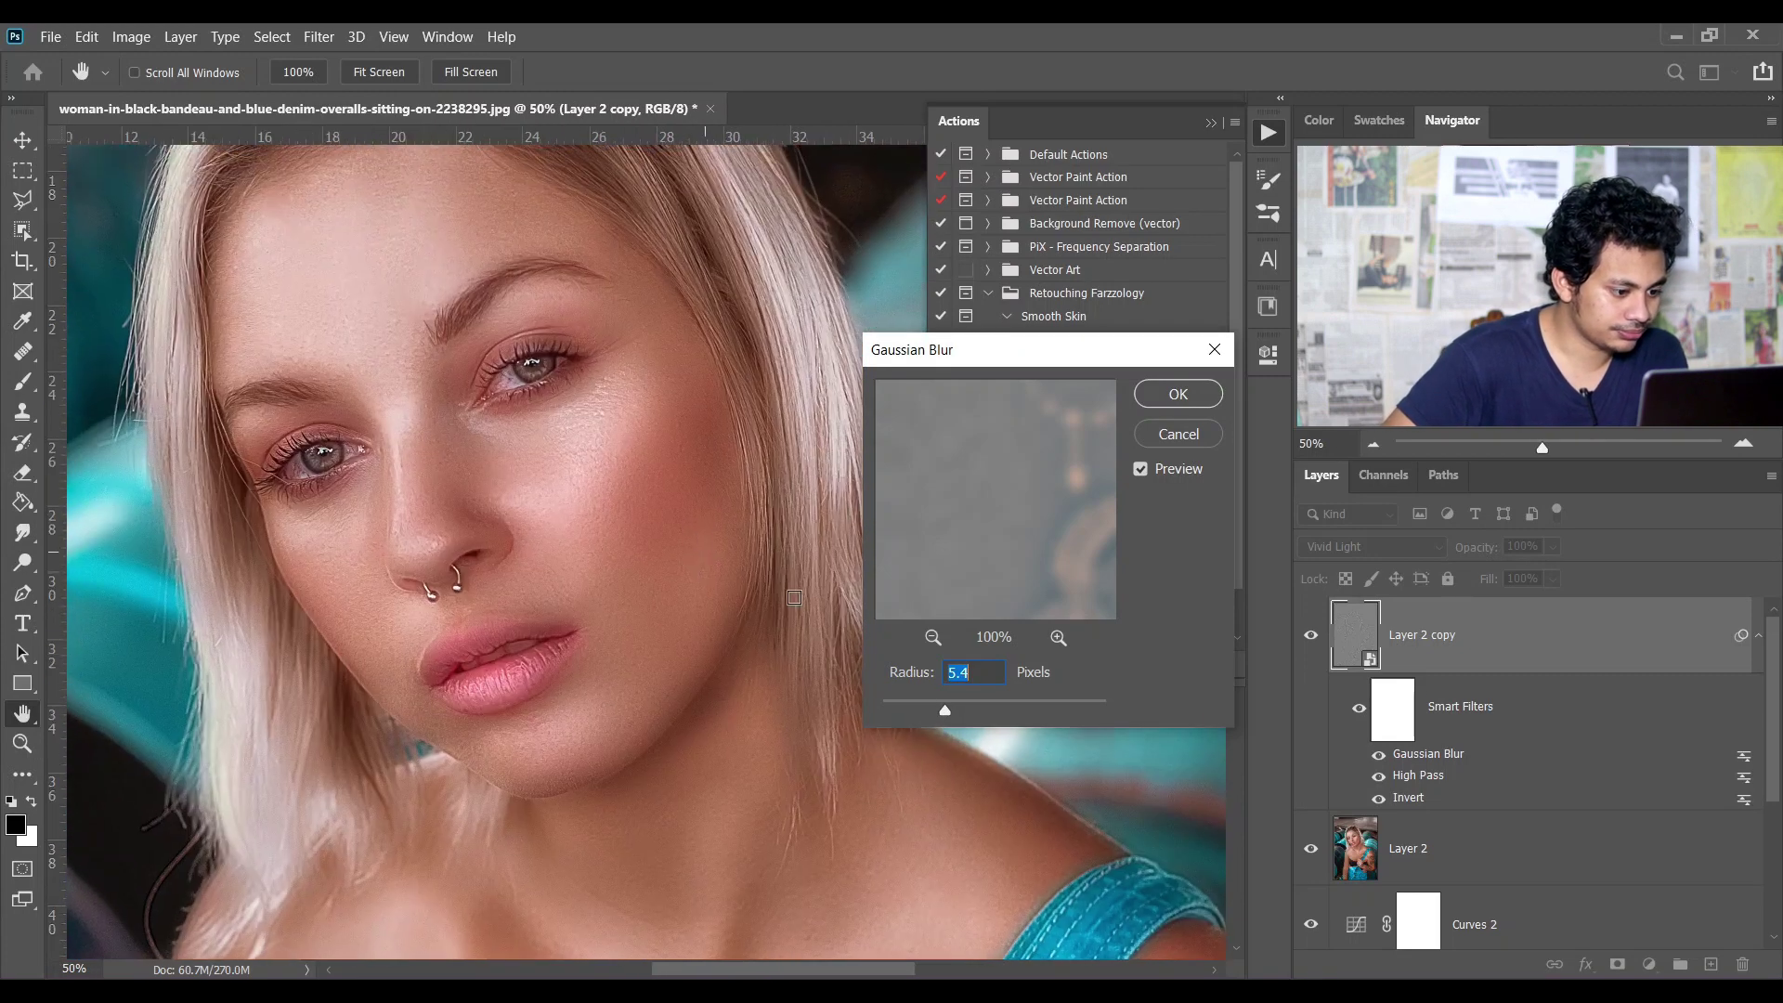
left_click_drag(945, 711, 767, 713)
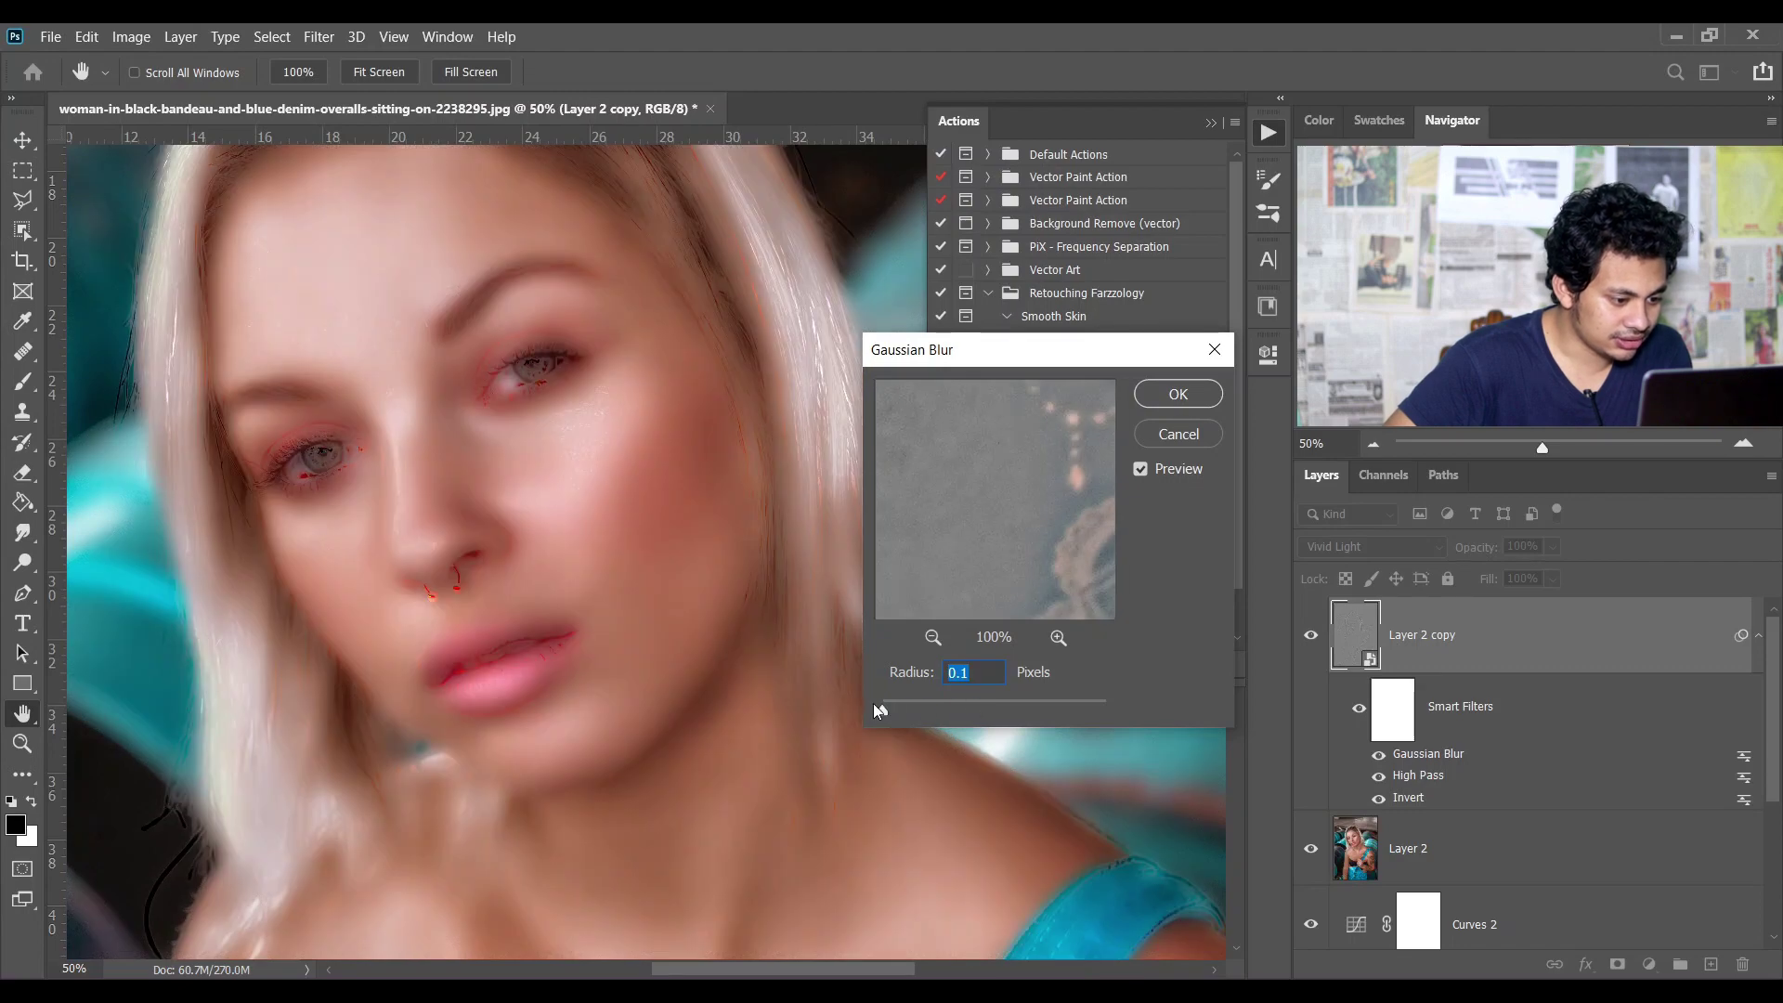
left_click_drag(953, 701, 953, 700)
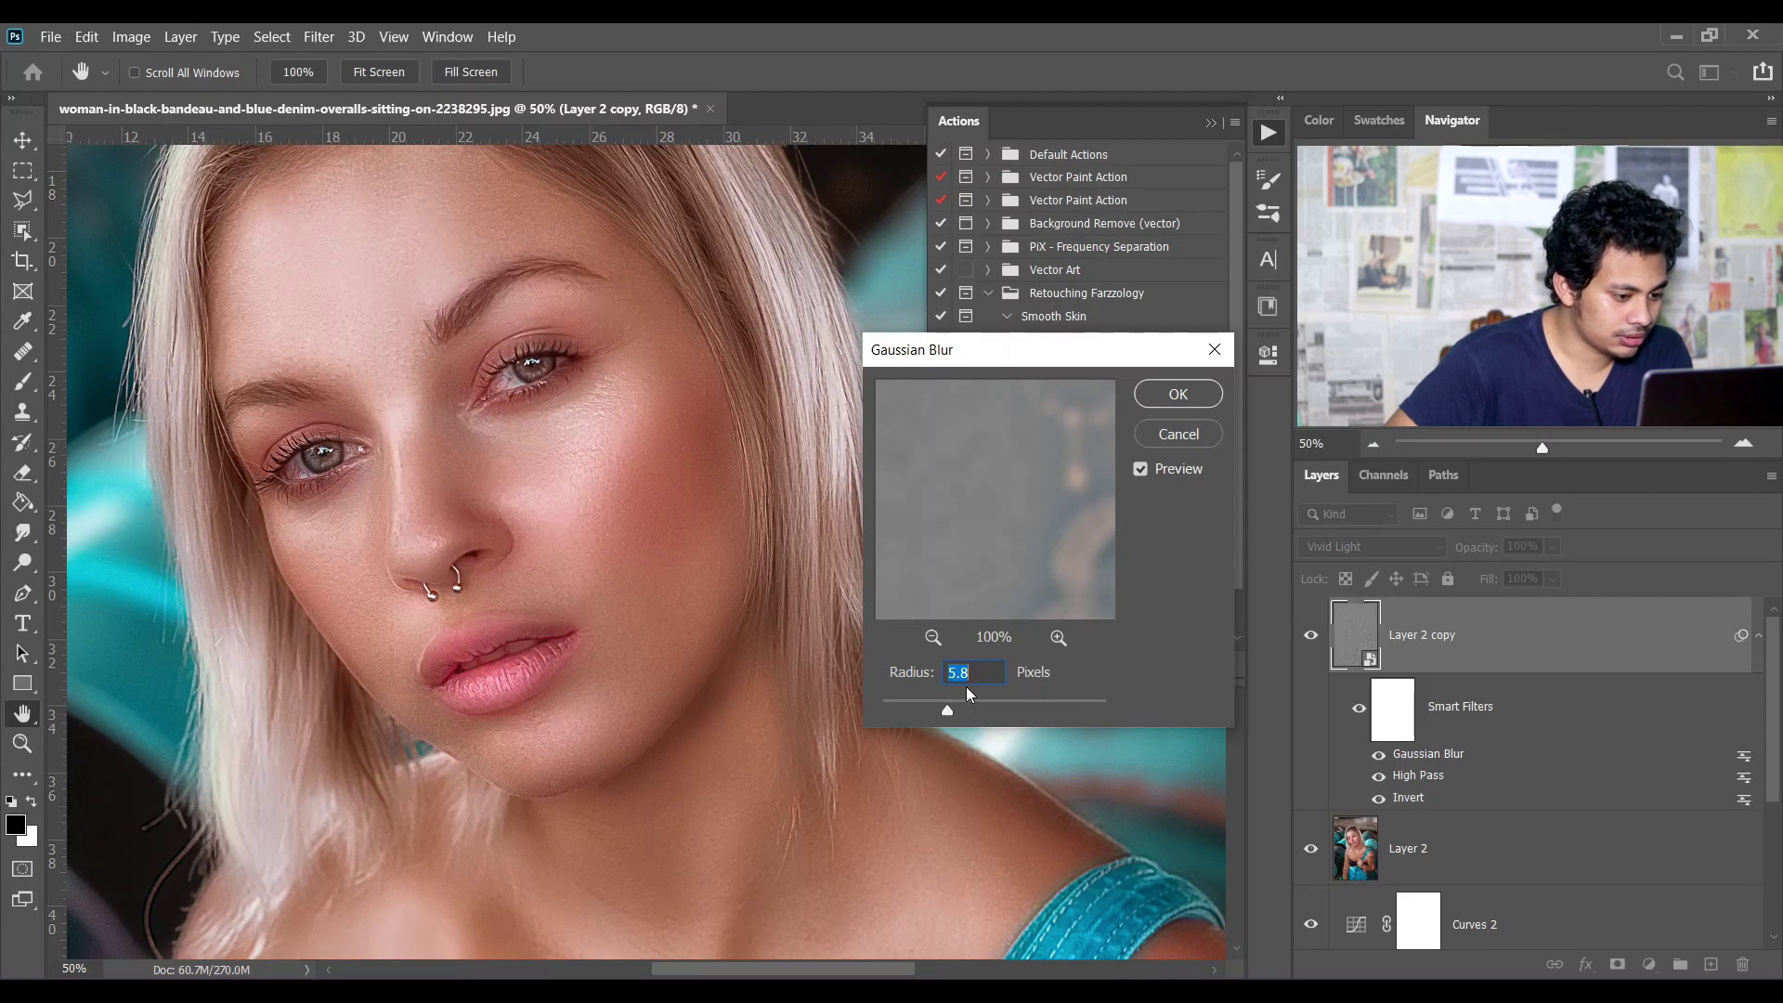
type("6")
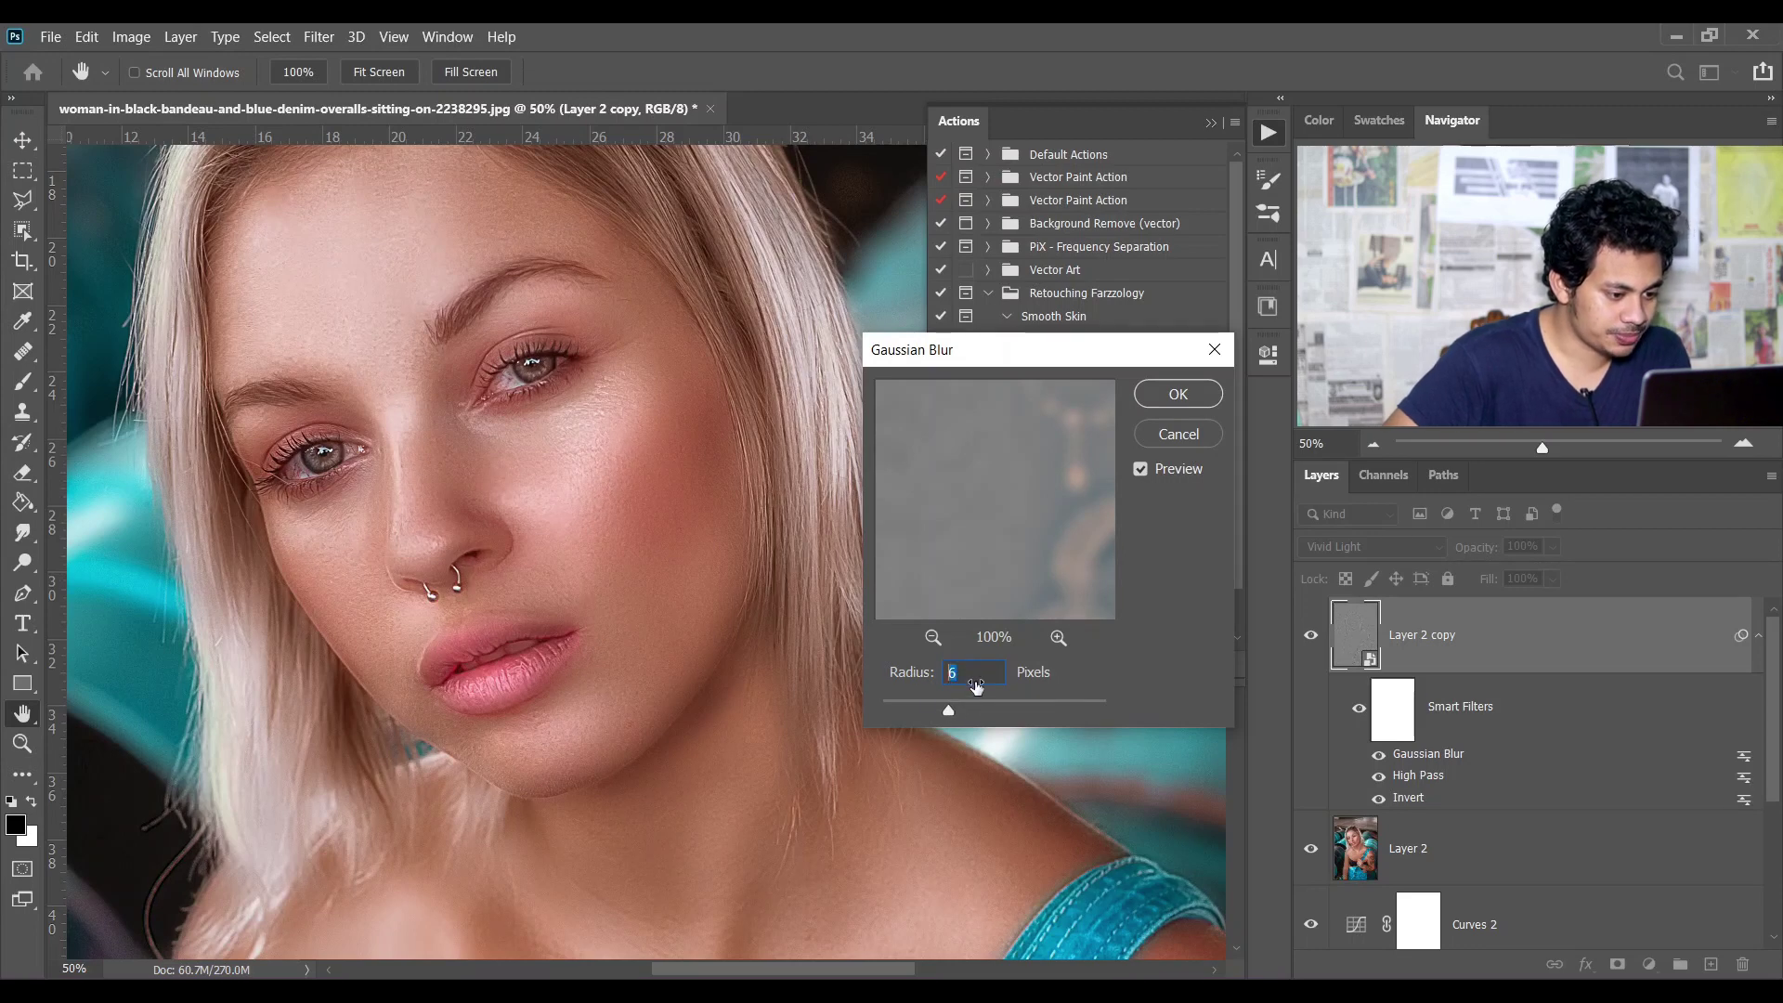
left_click(1162, 394)
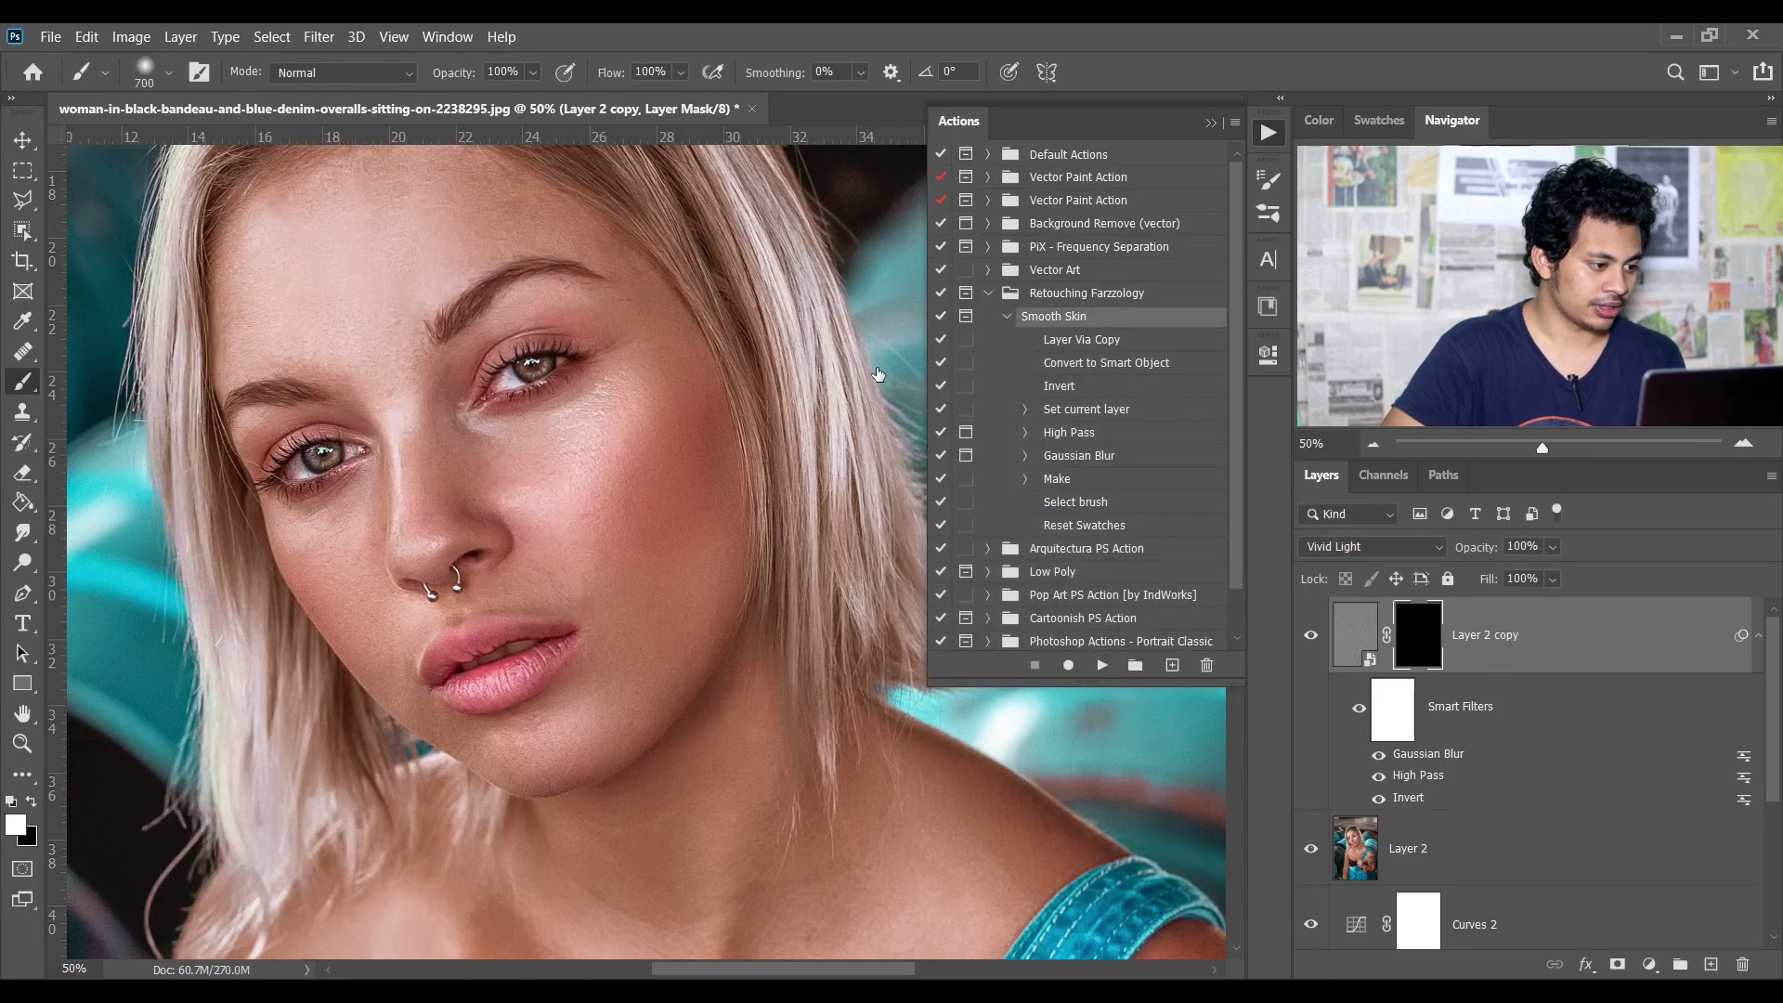
Step: Reveal the smoothing on the highlighted cheek by painting white on the Layer 2 copy mask with a 500 px brush
key("bracketleft")
key("bracketleft")
left_click(624, 482)
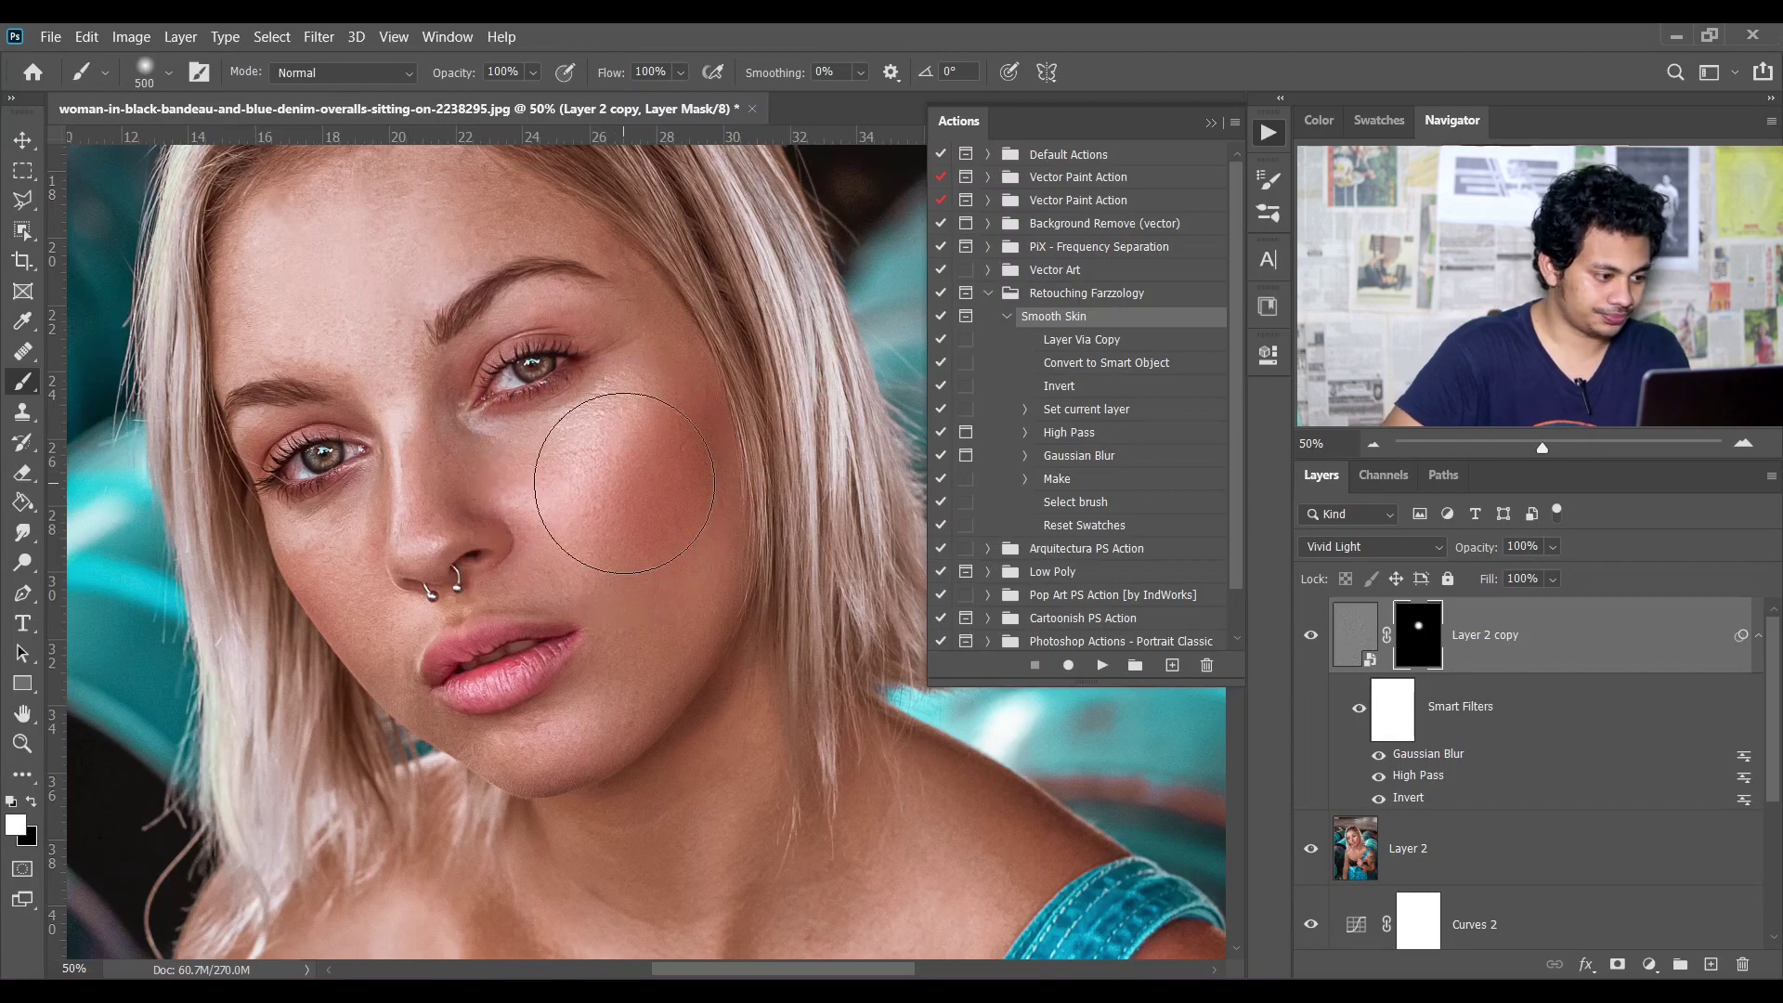
Step: Paint white on the Layer 2 copy mask over the forehead and around the eyebrow, reducing the brush to 125 px
key("bracketleft")
key("bracketleft")
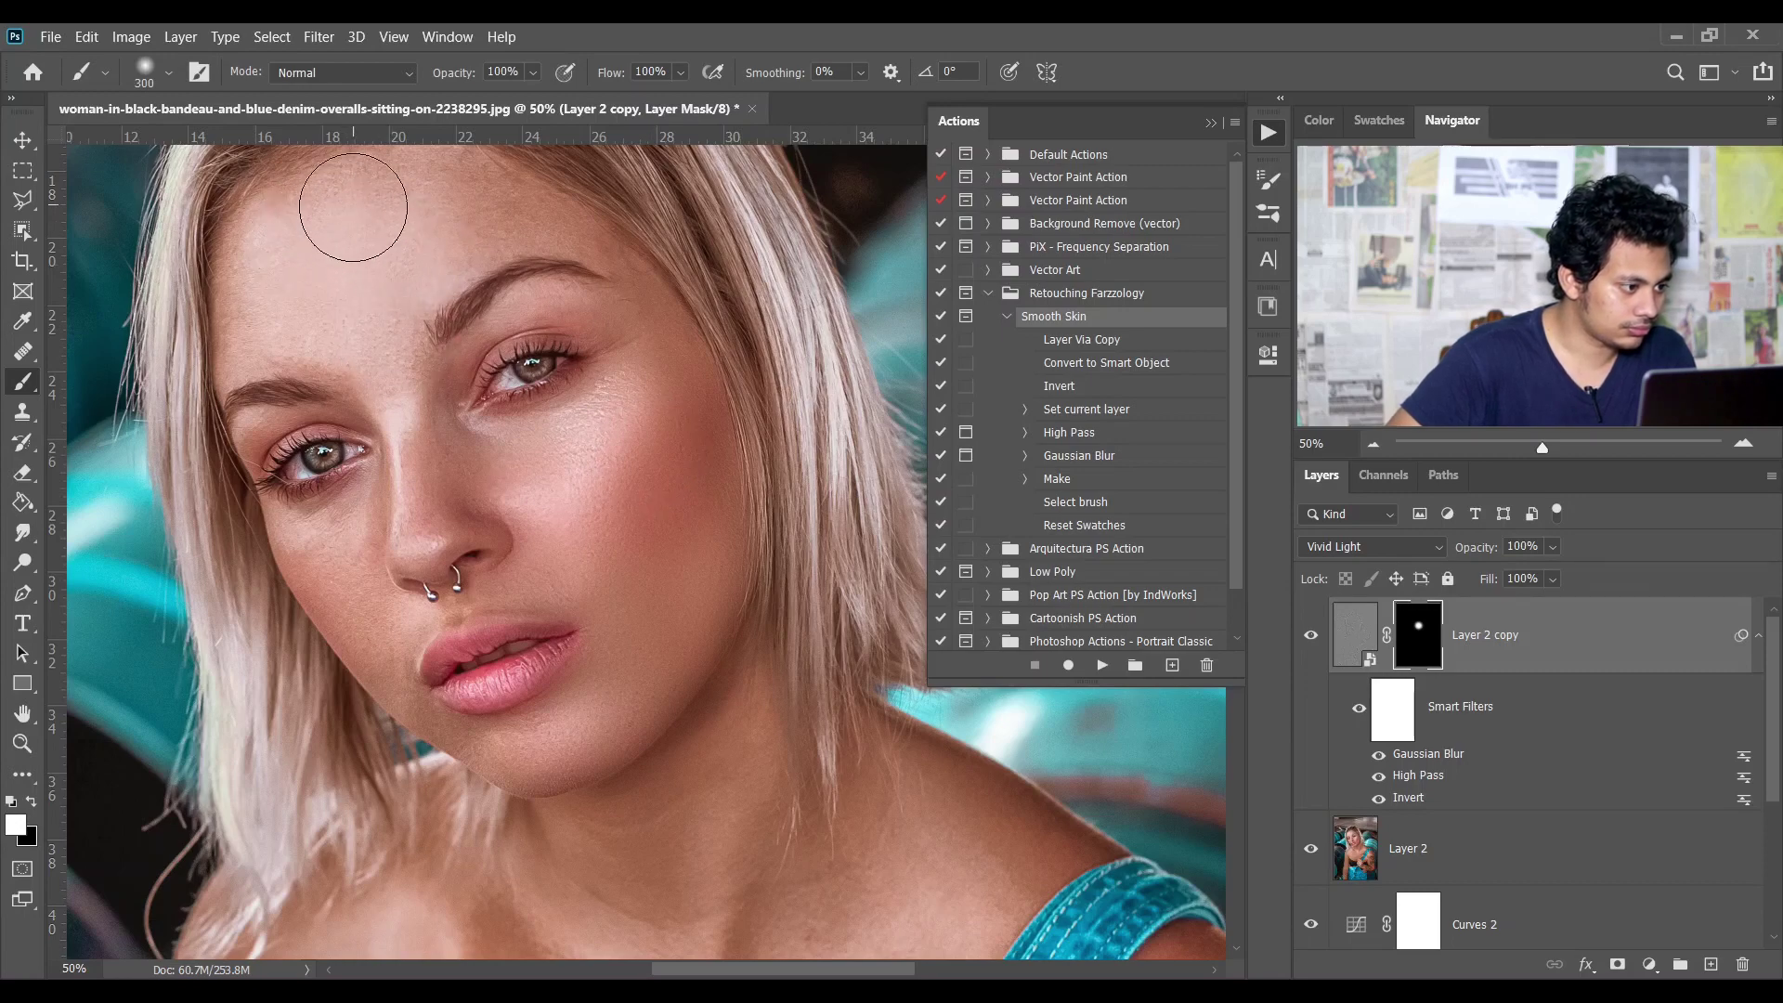
scroll(353, 207, "up", 2)
key("bracketleft")
key("bracketleft")
key("bracketleft")
key("bracketleft")
key("bracketleft")
mouse_move(398, 290)
left_mouse_down()
mouse_move(608, 319)
mouse_move(591, 383)
left_mouse_up()
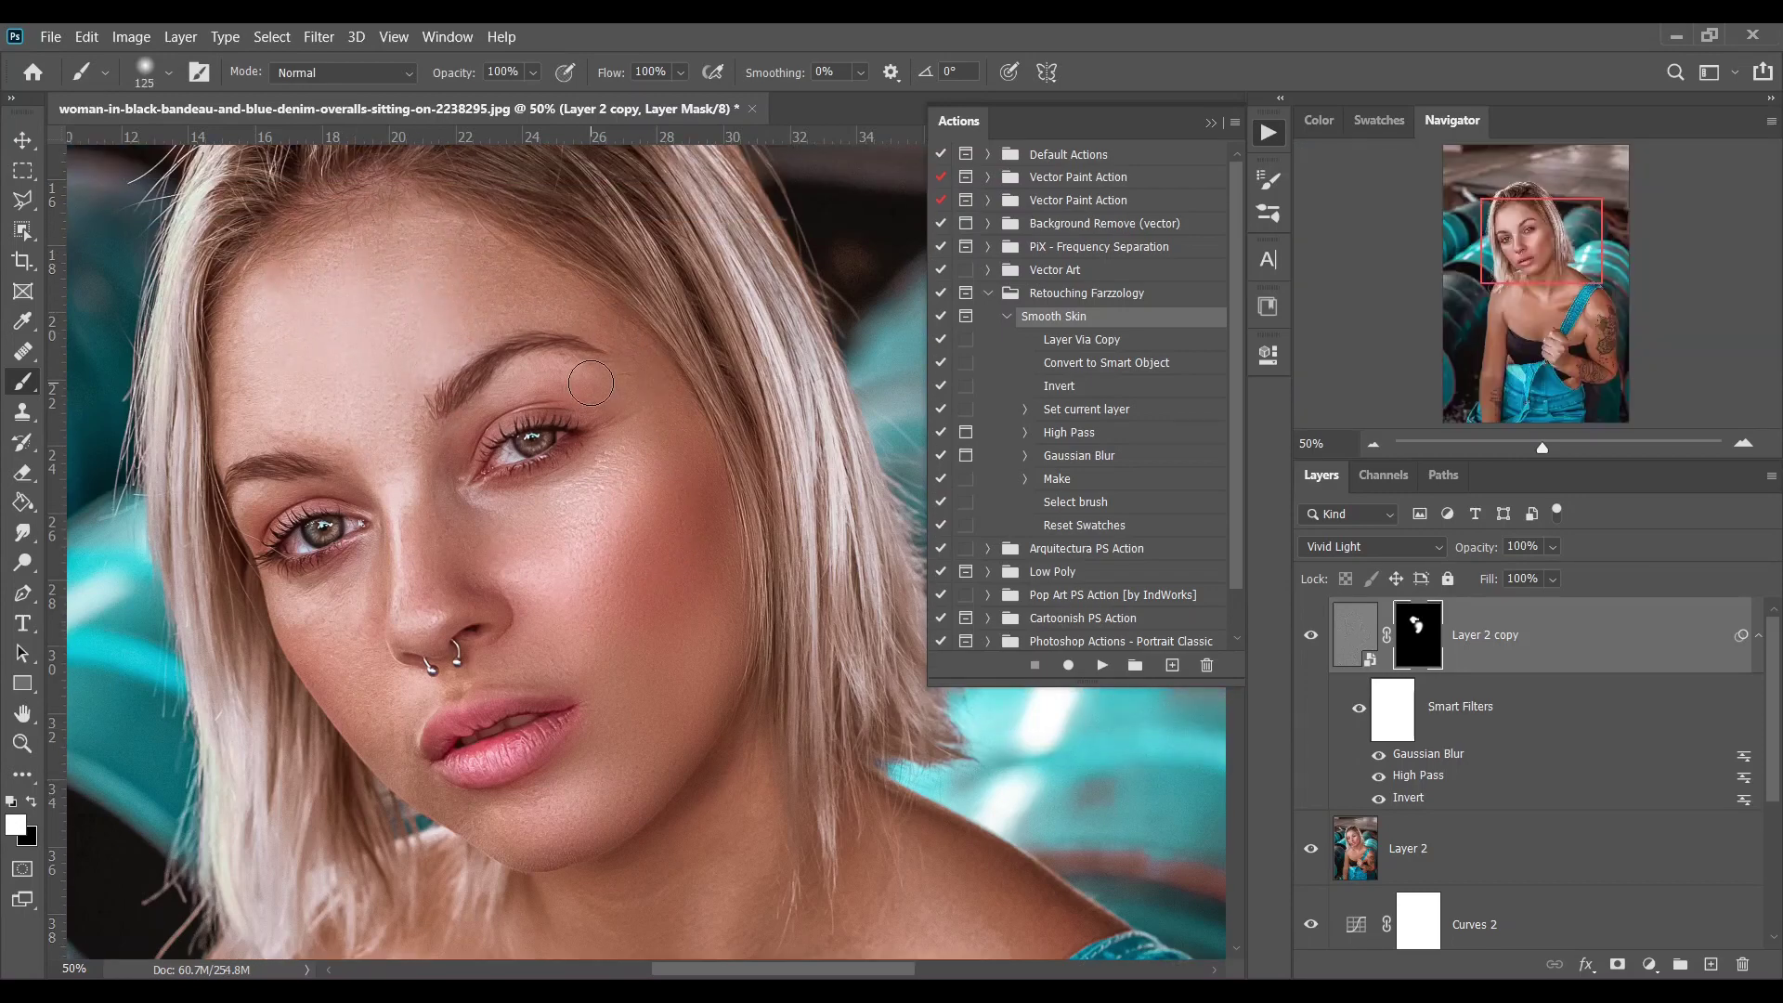
Step: Extend the white mask painting over the nose, other cheek and chin with 150 and 100 px brushes, avoiding the eyes and lips
key("bracketright")
scroll(372, 390, "down", 3)
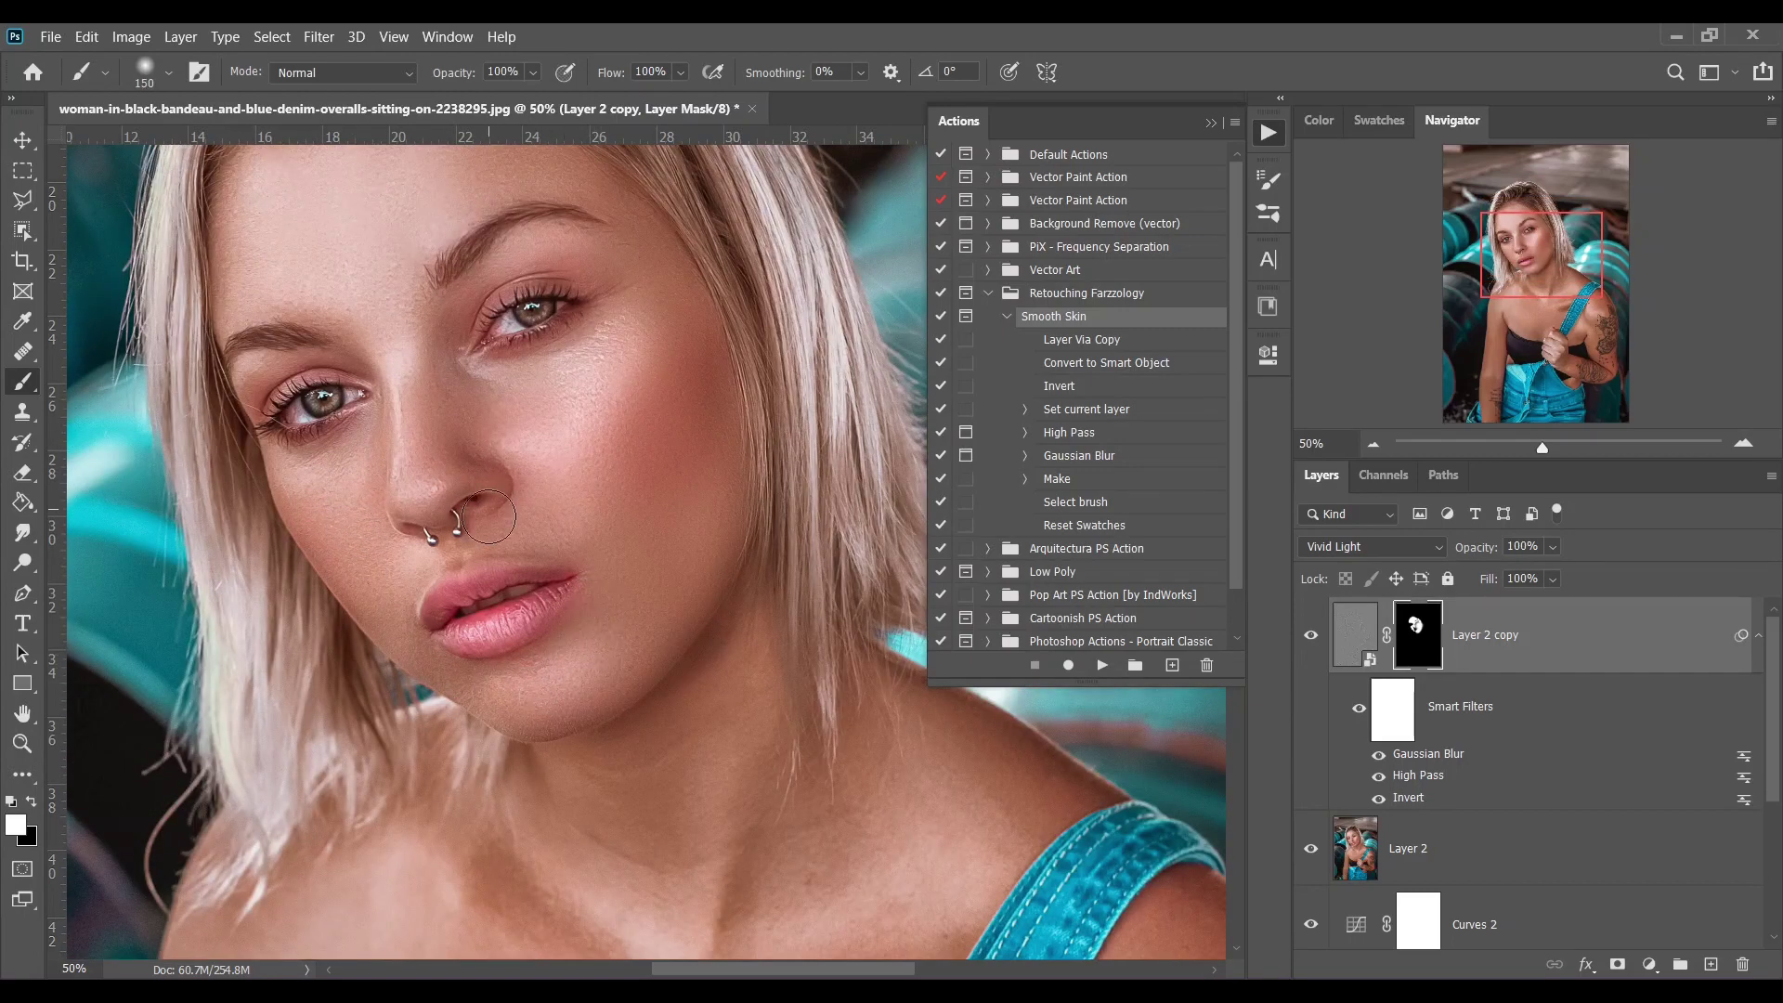
key("bracketleft")
key("bracketleft")
scroll(326, 266, "up", 4)
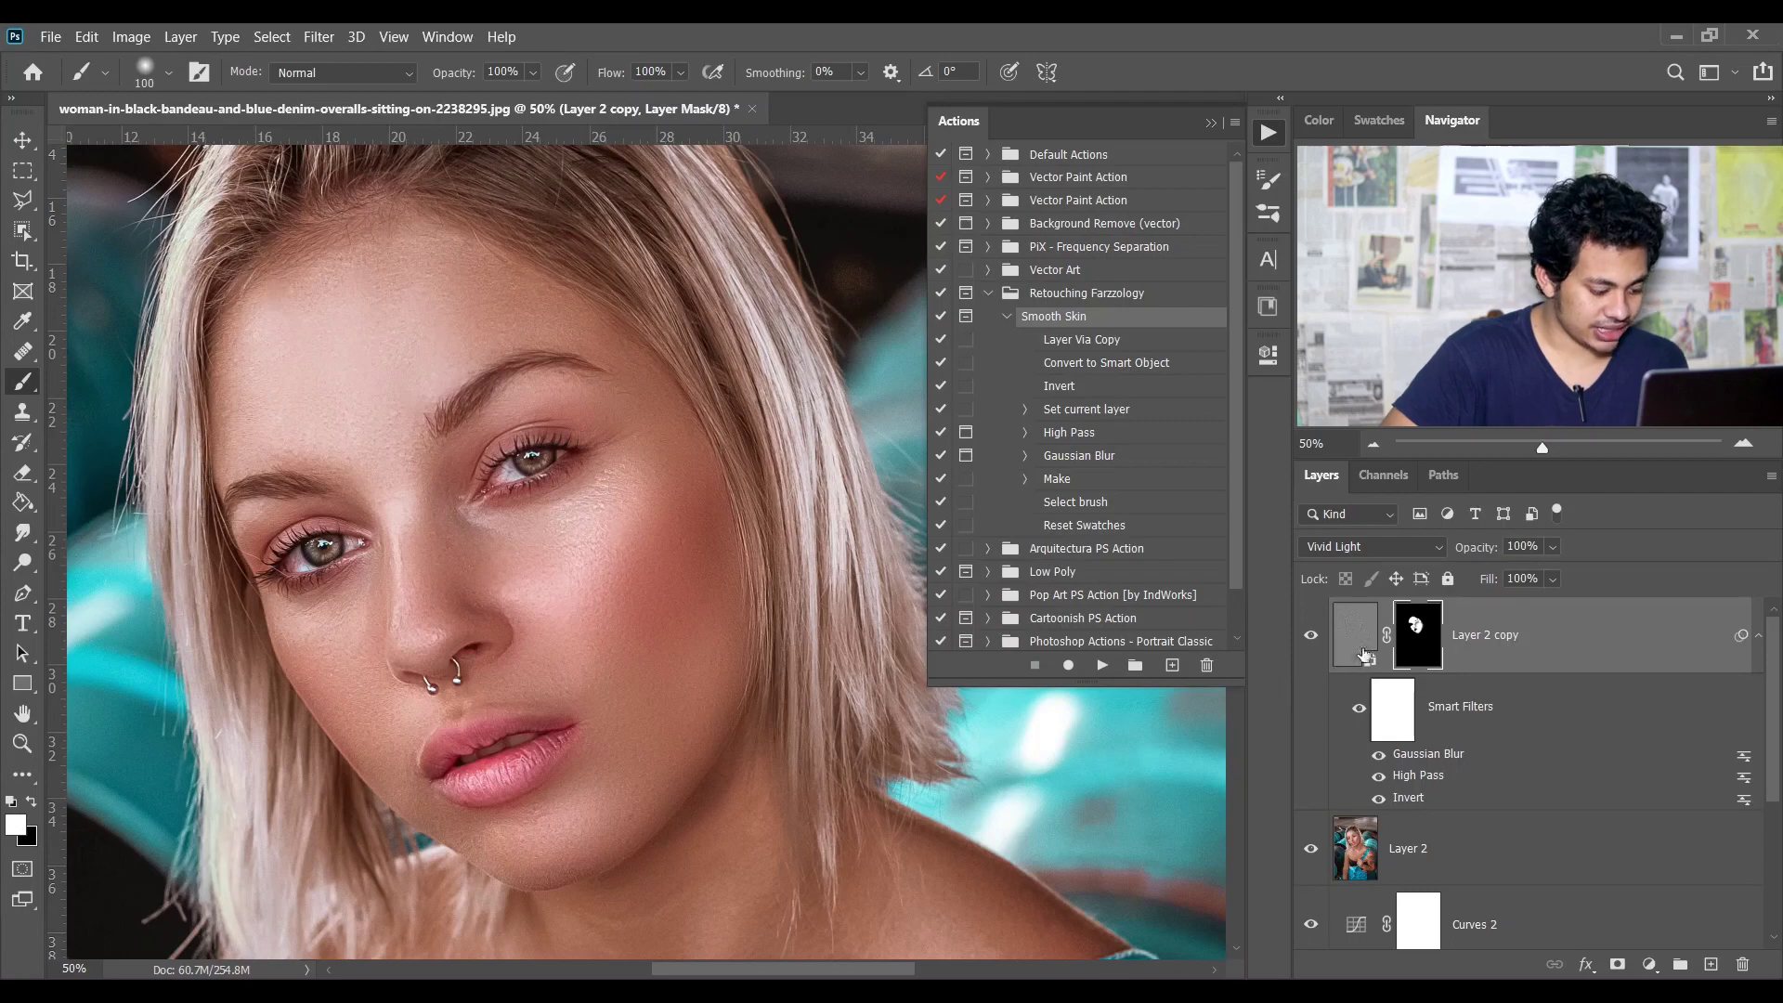
Step: Display the Layer 2 copy mask on its own to check for gaps, and paint white over the missed cheek areas
left_click(1423, 641, "alt")
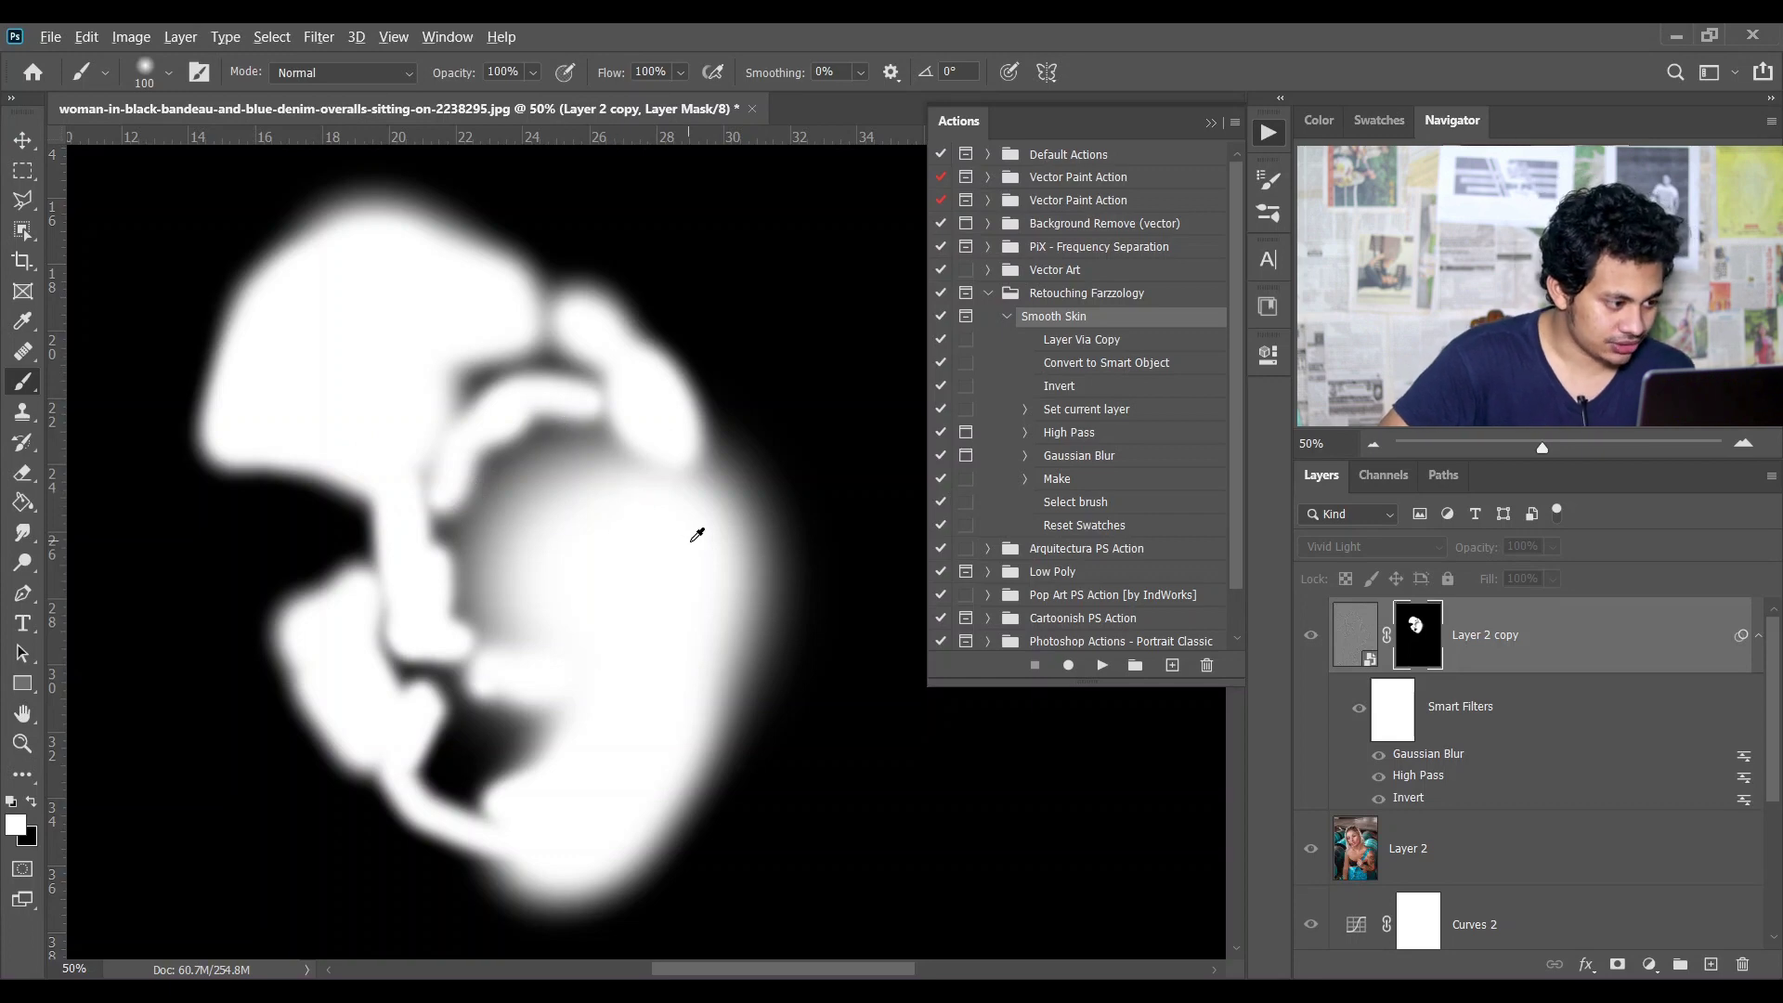
left_click(1418, 632, "alt")
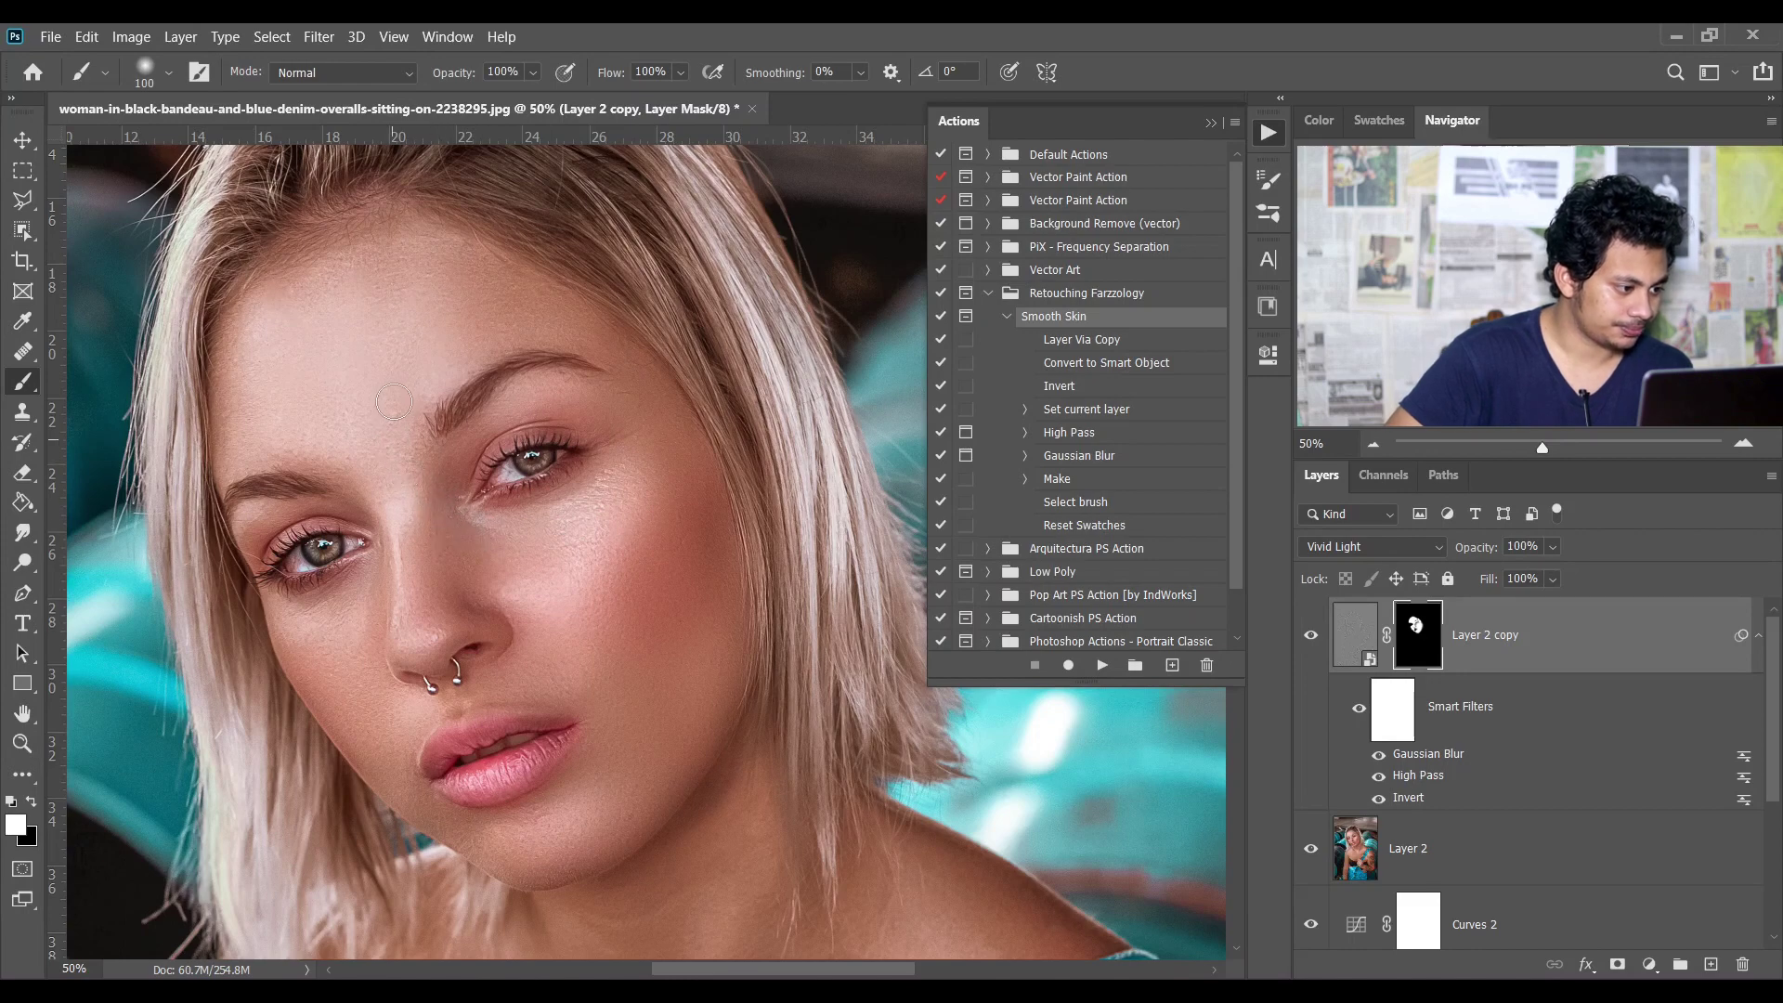
key("alt+backslash")
mouse_move(531, 611)
left_mouse_down()
mouse_move(523, 572)
mouse_move(436, 540)
mouse_move(477, 612)
mouse_move(540, 590)
mouse_move(555, 308)
mouse_move(668, 492)
mouse_move(710, 506)
left_mouse_up()
left_click(1417, 635, "alt")
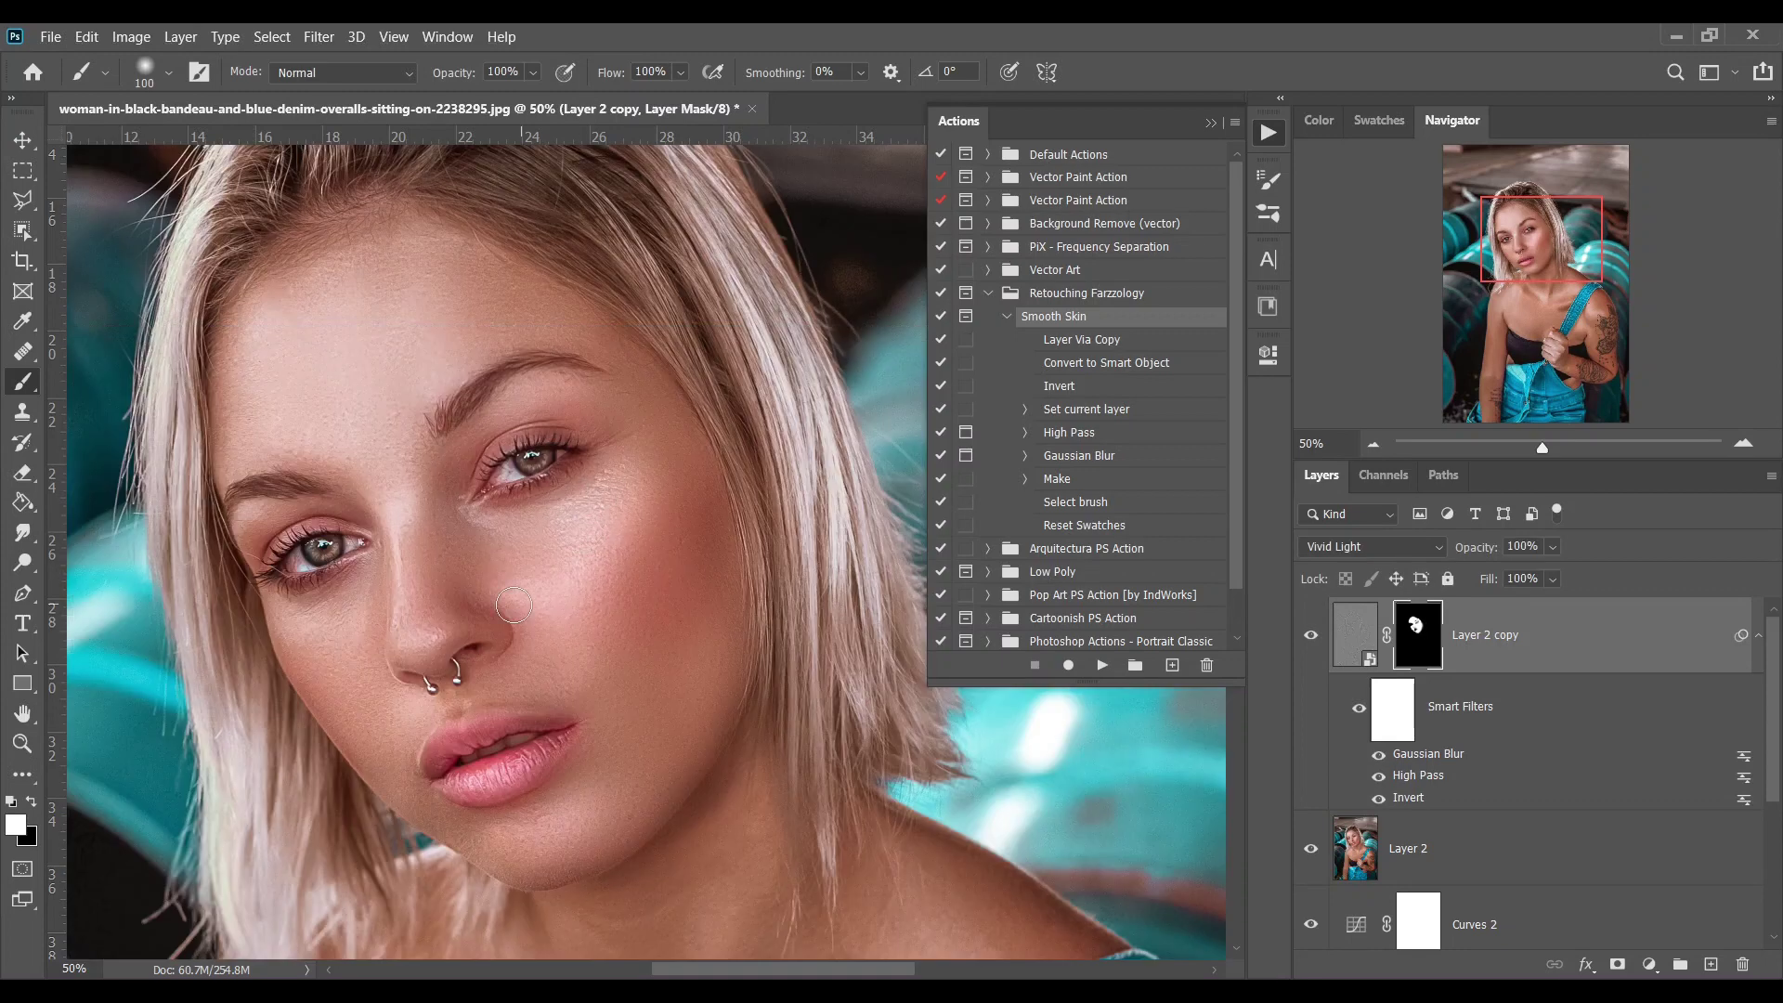
Step: Paint the smoothing mask over the neck and upper chest with a 300 px brush
scroll(650, 557, "down", 5)
key("bracketright")
key("bracketright")
key("bracketright")
key("bracketright")
key("bracketright")
key("bracketright")
key("bracketright")
key("bracketright")
key("bracketleft")
key("bracketleft")
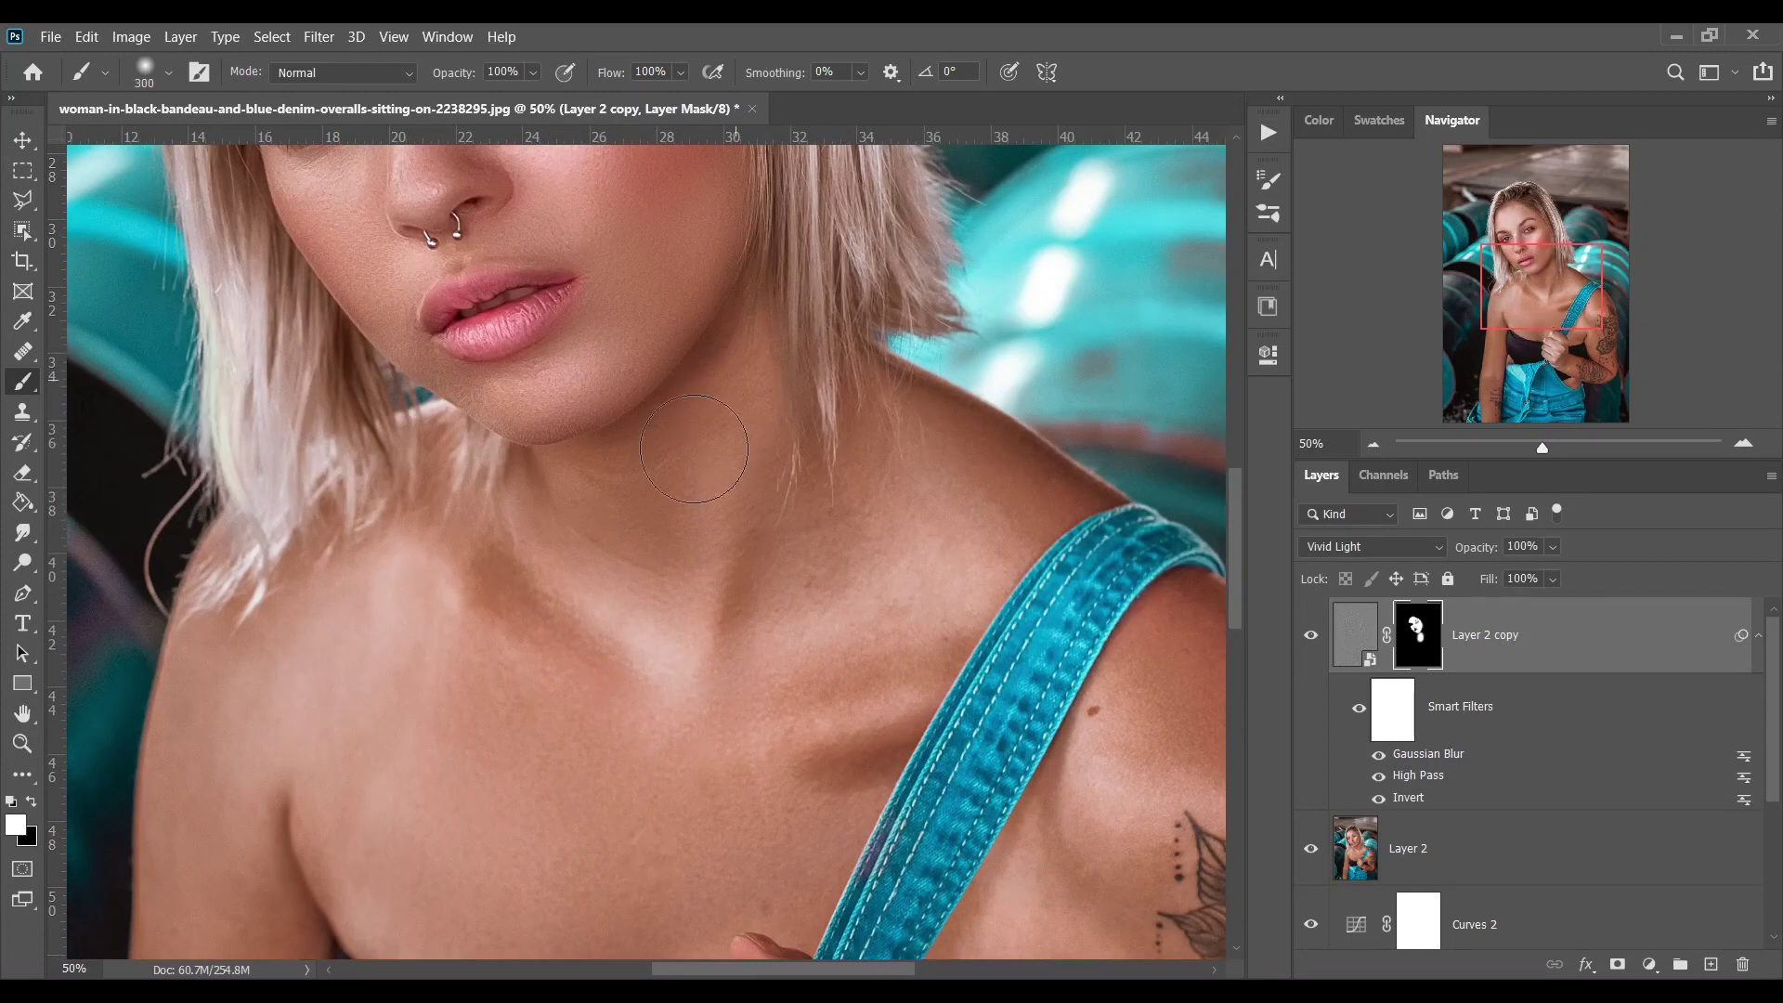
mouse_move(716, 460)
left_mouse_down()
mouse_move(893, 530)
mouse_move(423, 730)
mouse_move(322, 817)
left_mouse_up()
Step: Paint the smoothing mask over the lower chest and the shoulder beside the denim strap, keeping to bare skin
scroll(322, 817, "down", 3)
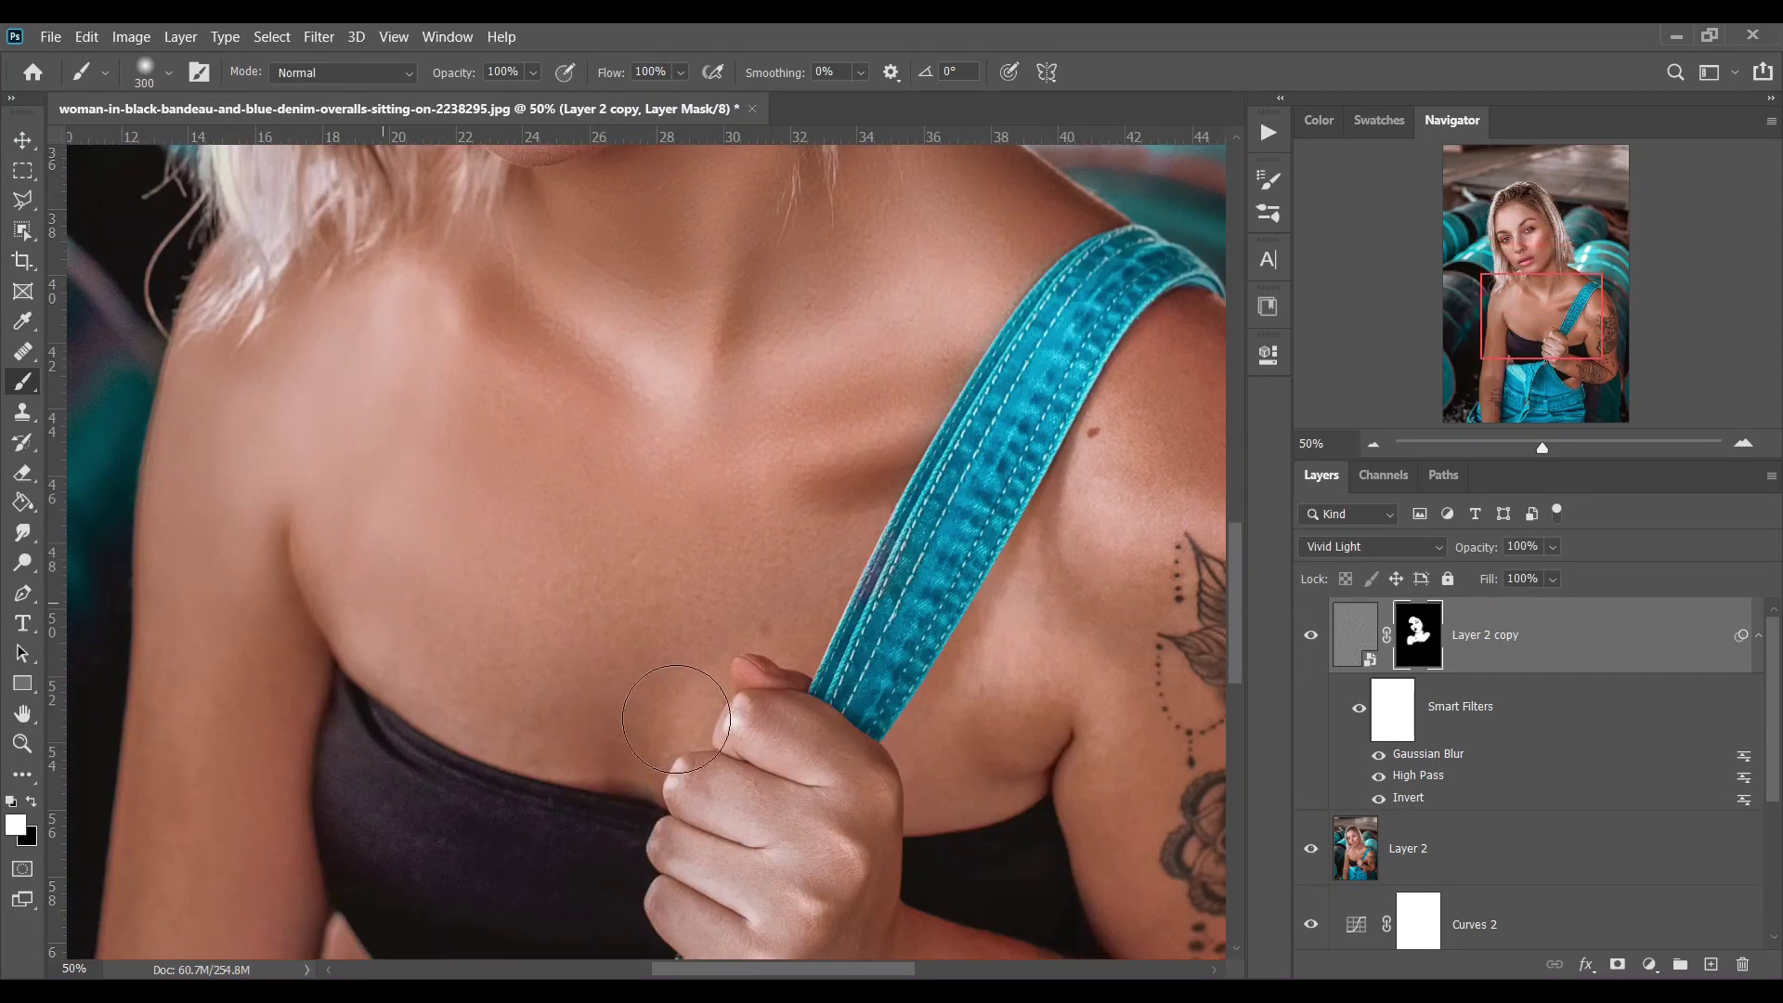
mouse_move(696, 708)
left_mouse_down()
mouse_move(858, 457)
mouse_move(737, 823)
mouse_move(1018, 700)
mouse_move(982, 744)
left_mouse_up()
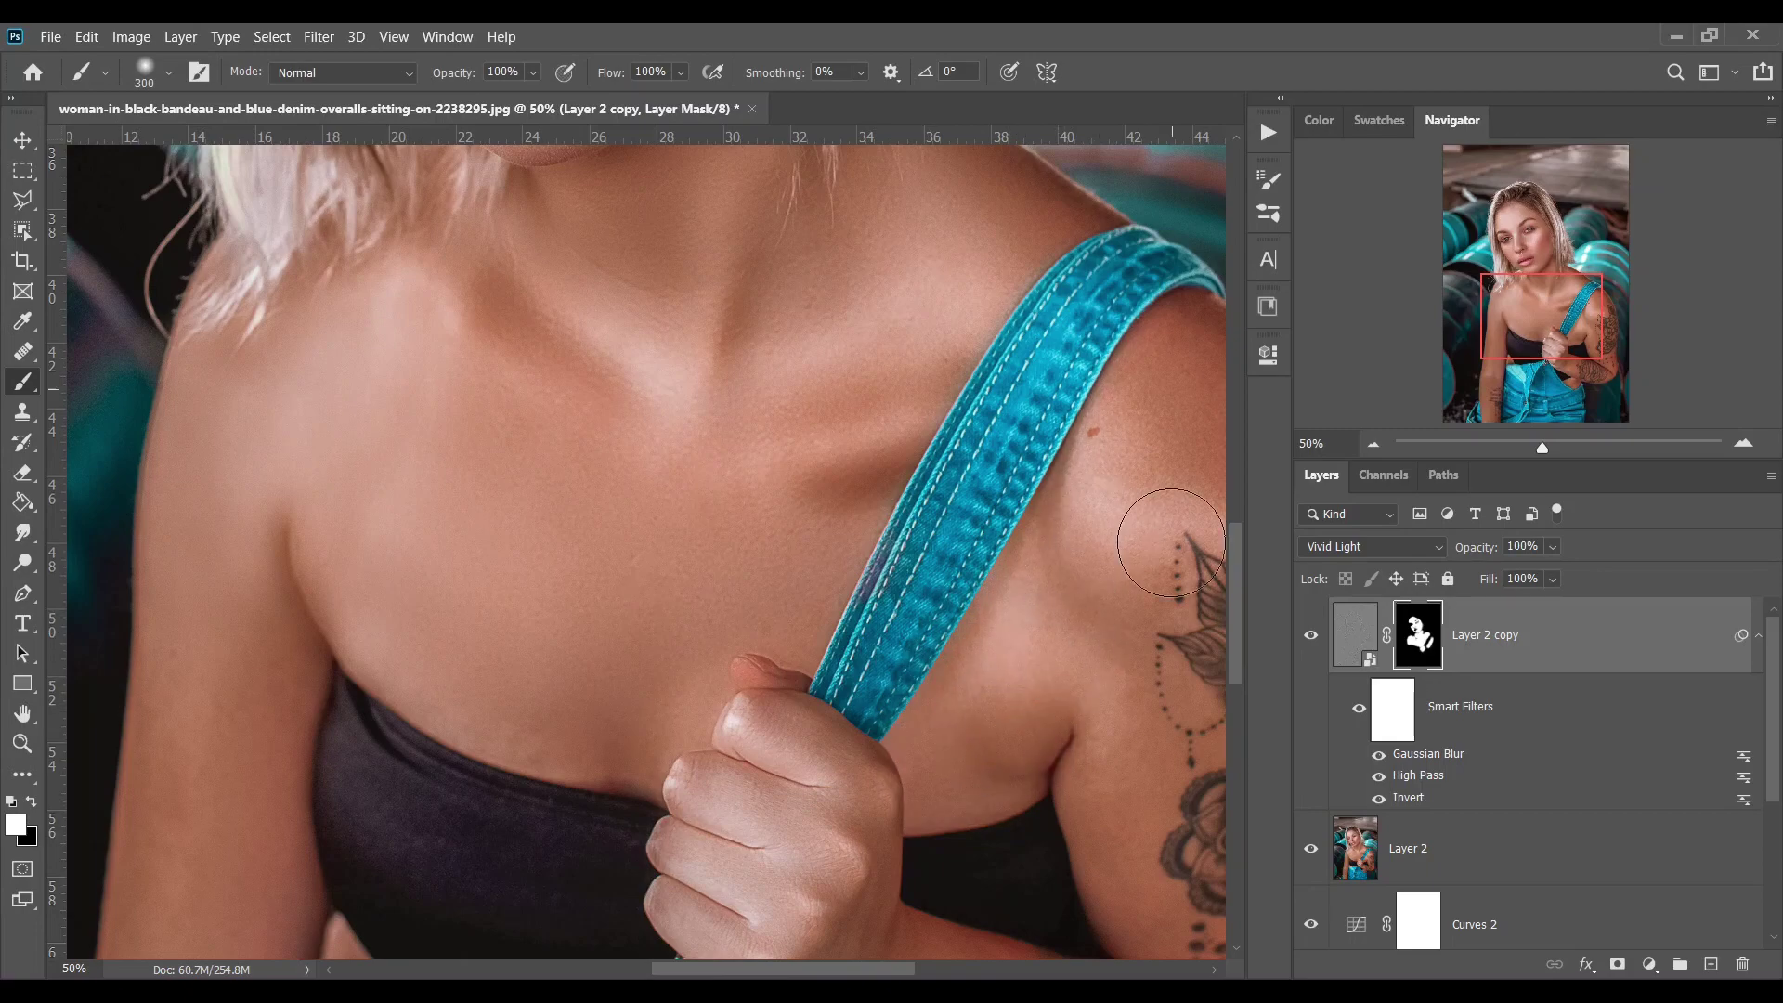
left_click_drag(1154, 538, 785, 486)
Step: Extend the smoothing mask over the bare skin of both arms with the 300 px brush
scroll(838, 462, "down", 3)
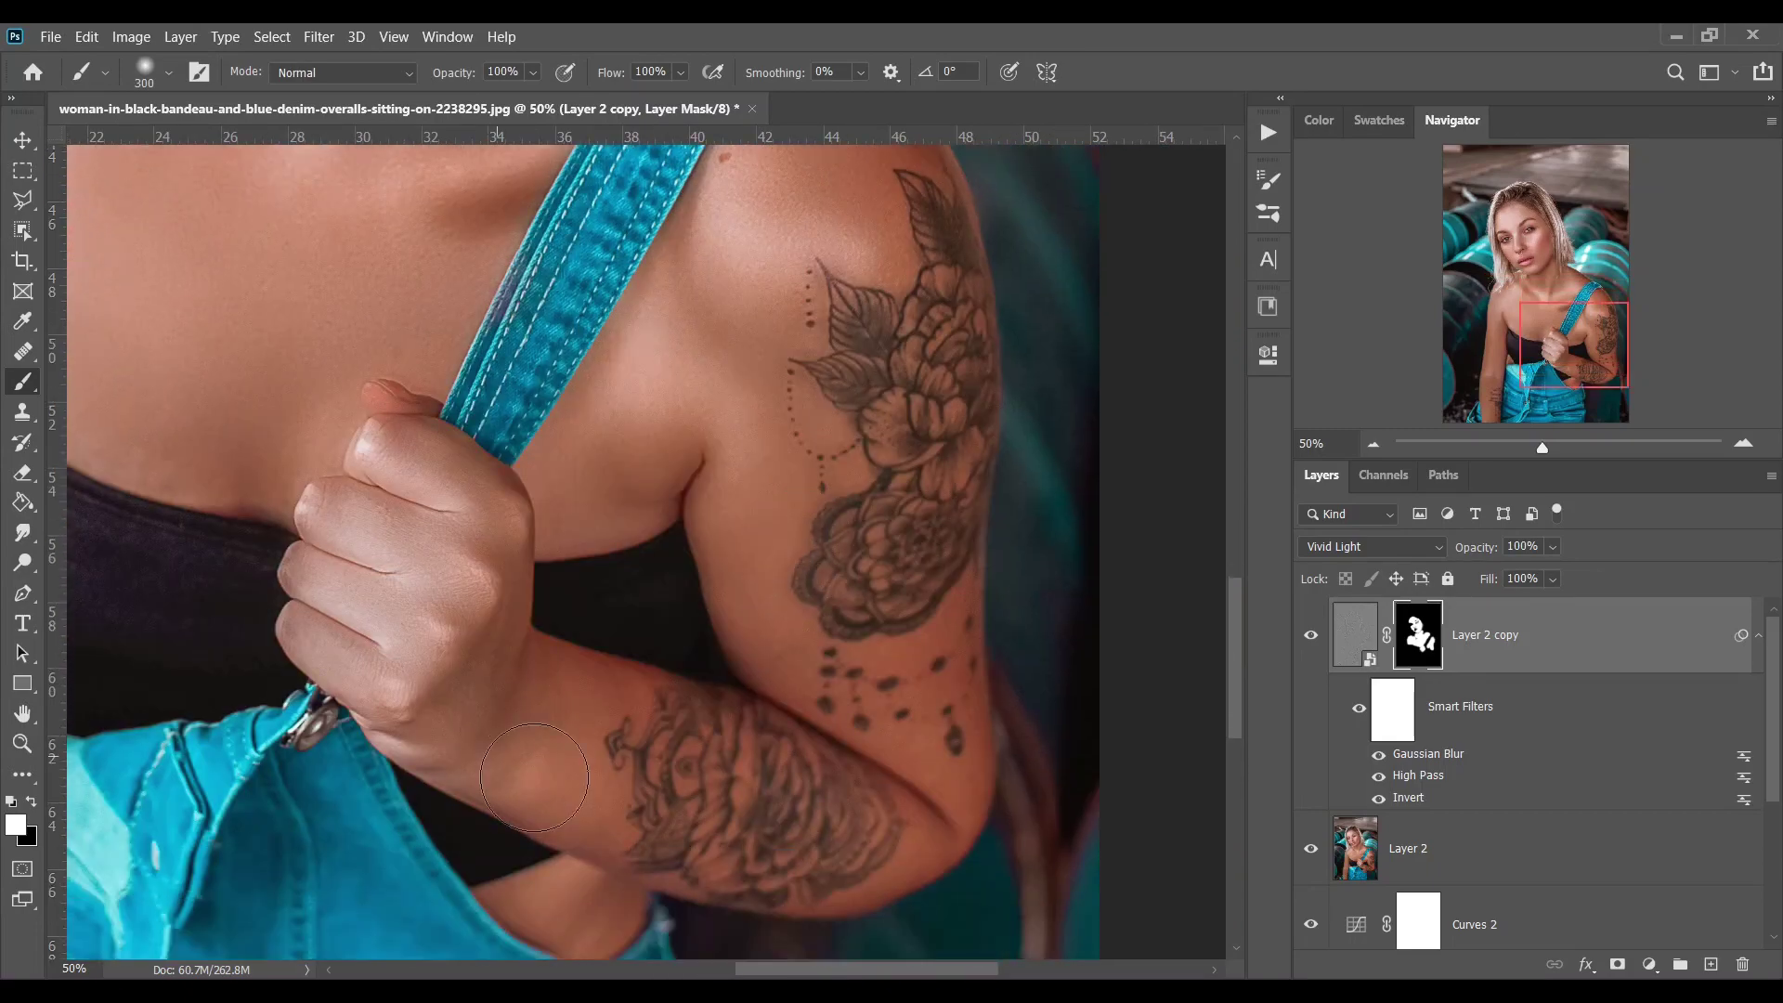
scroll(414, 644, "left", 10)
scroll(617, 597, "down", 5)
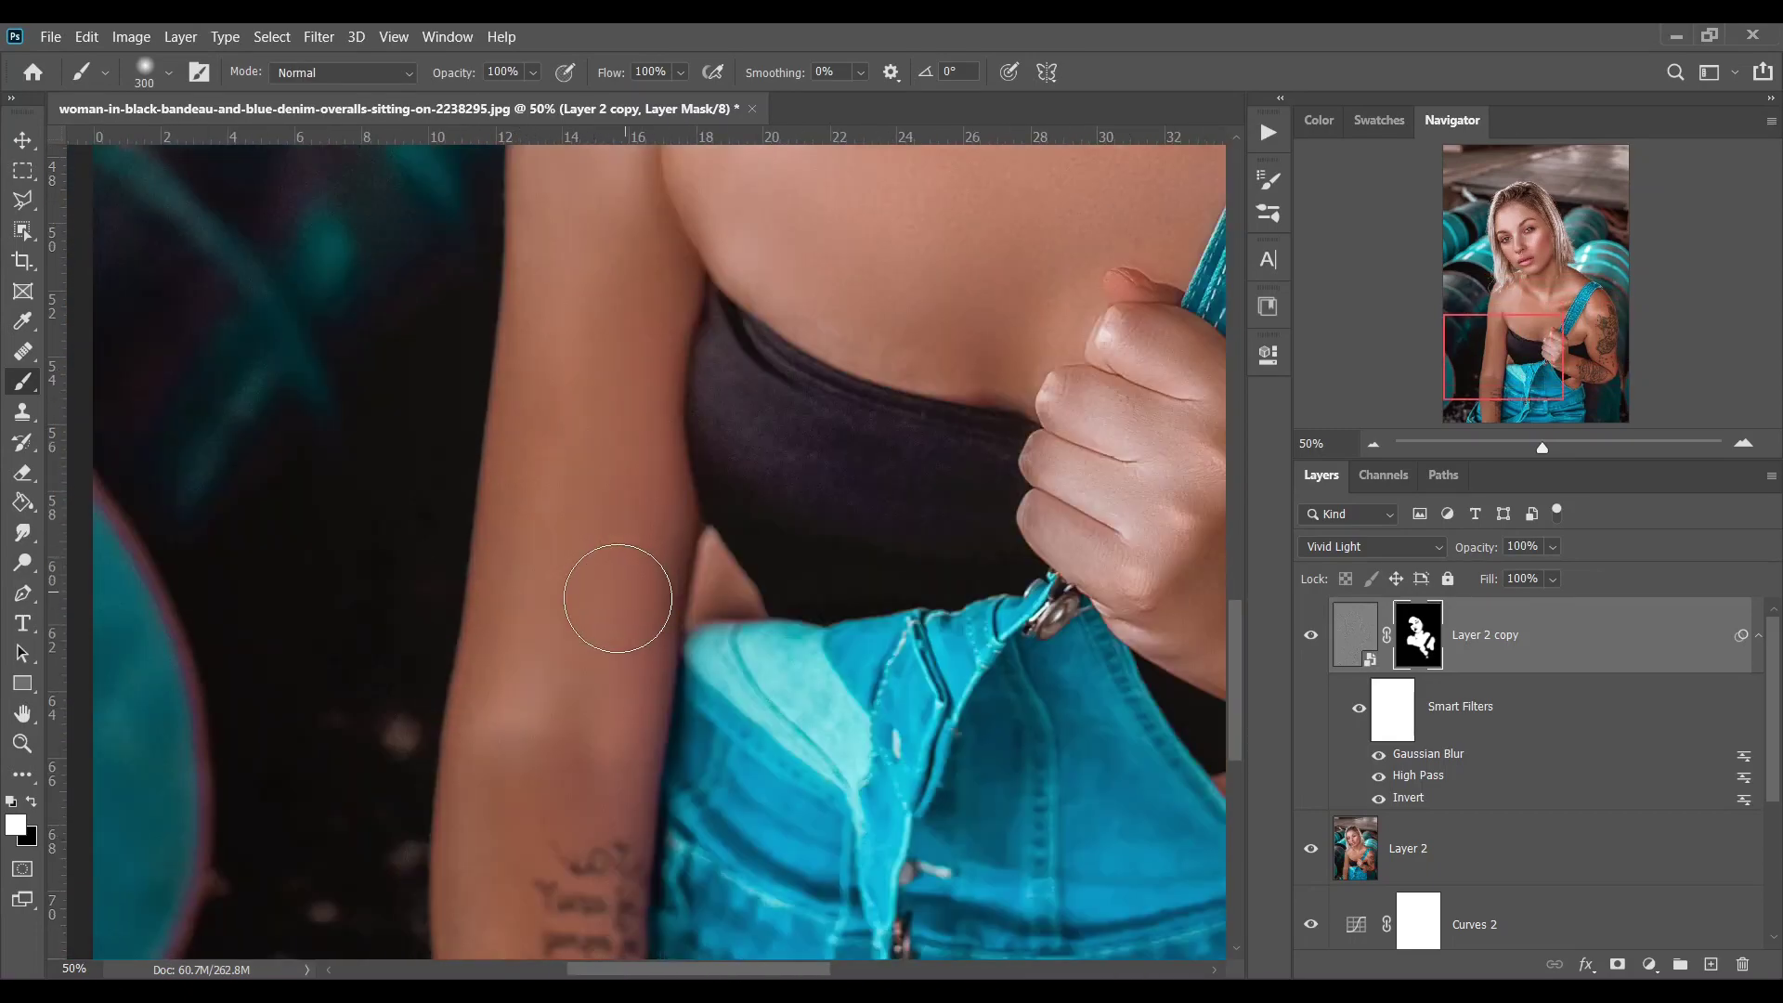
Step: Toggle the visibility of Layer 2 copy to compare the face with and without the skin smoothing
scroll(604, 398, "up", 11)
scroll(770, 570, "up", 6)
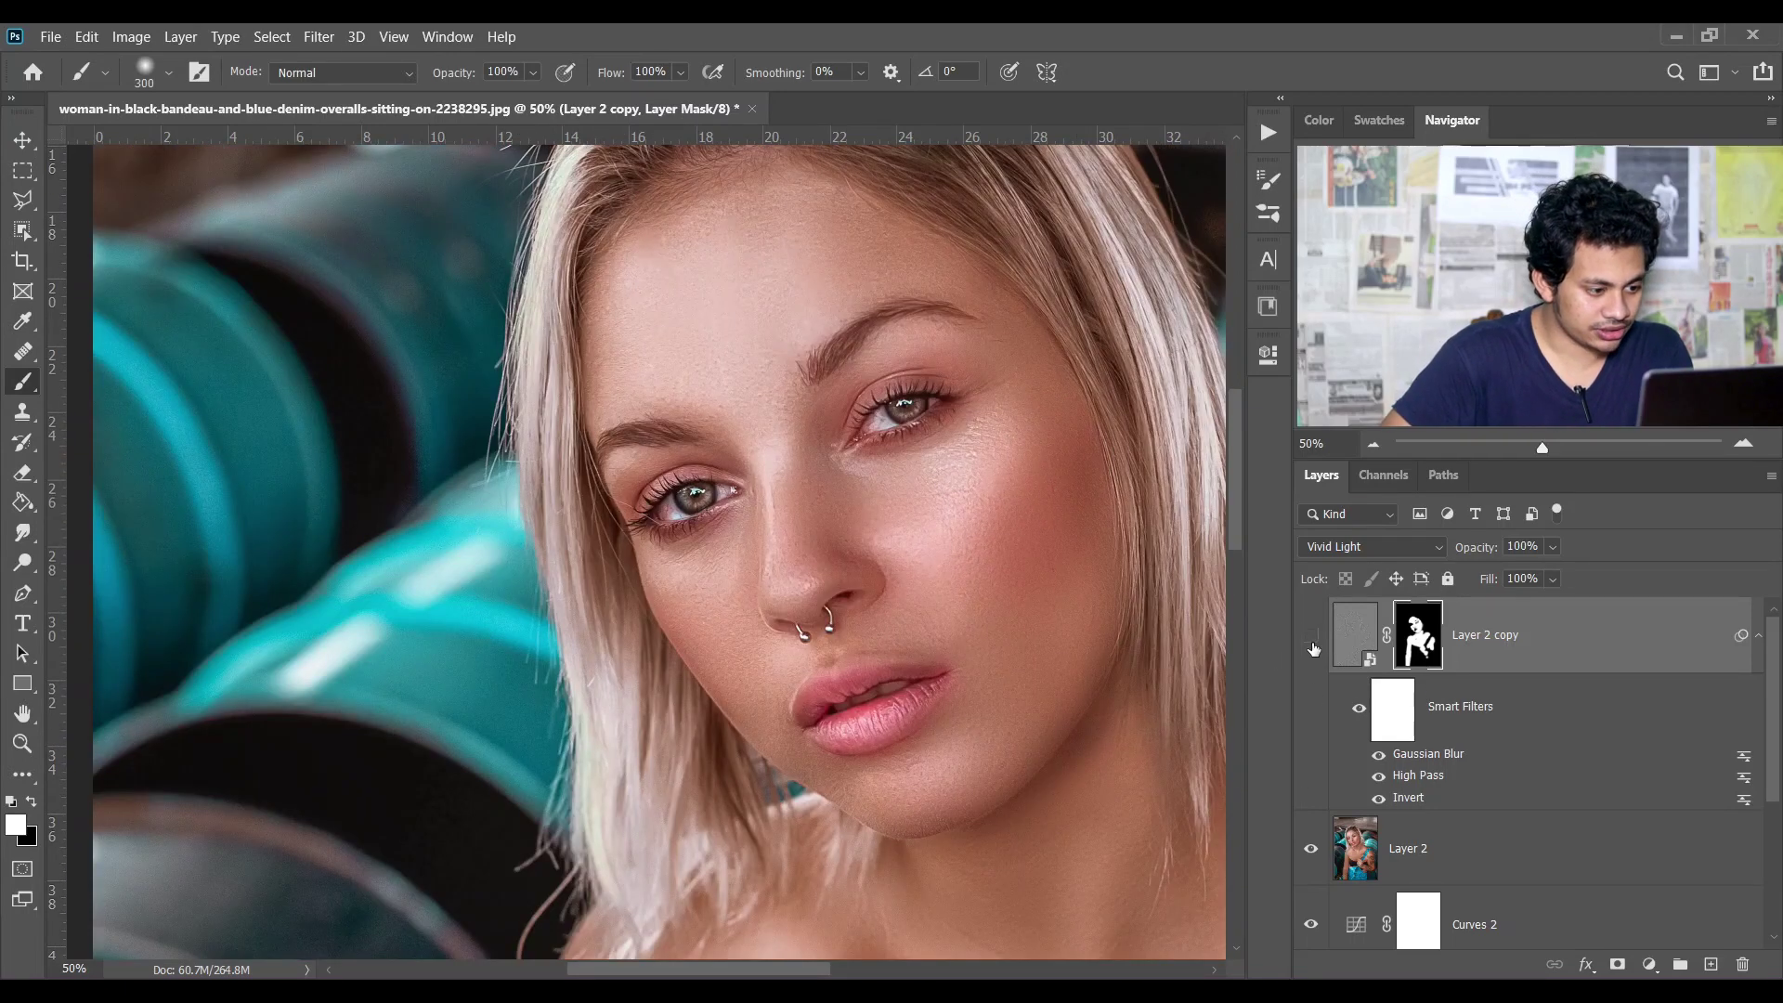
left_click(1311, 641)
left_click(1311, 639)
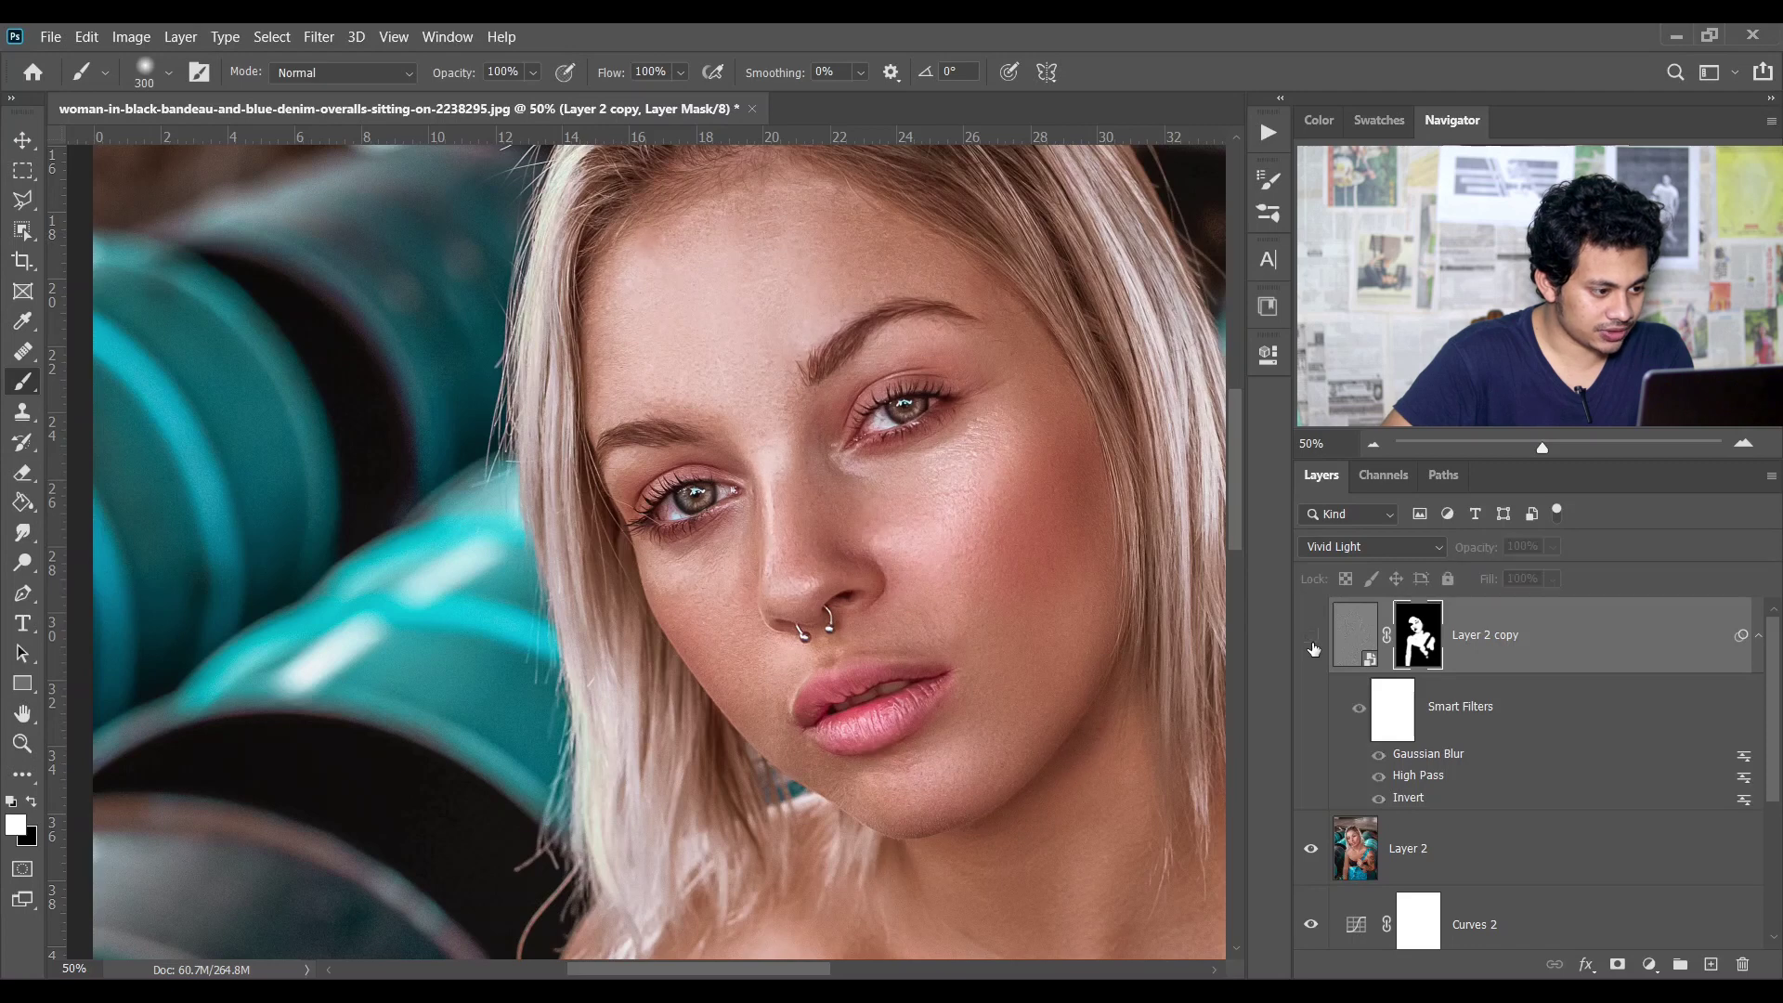
left_click(1312, 639)
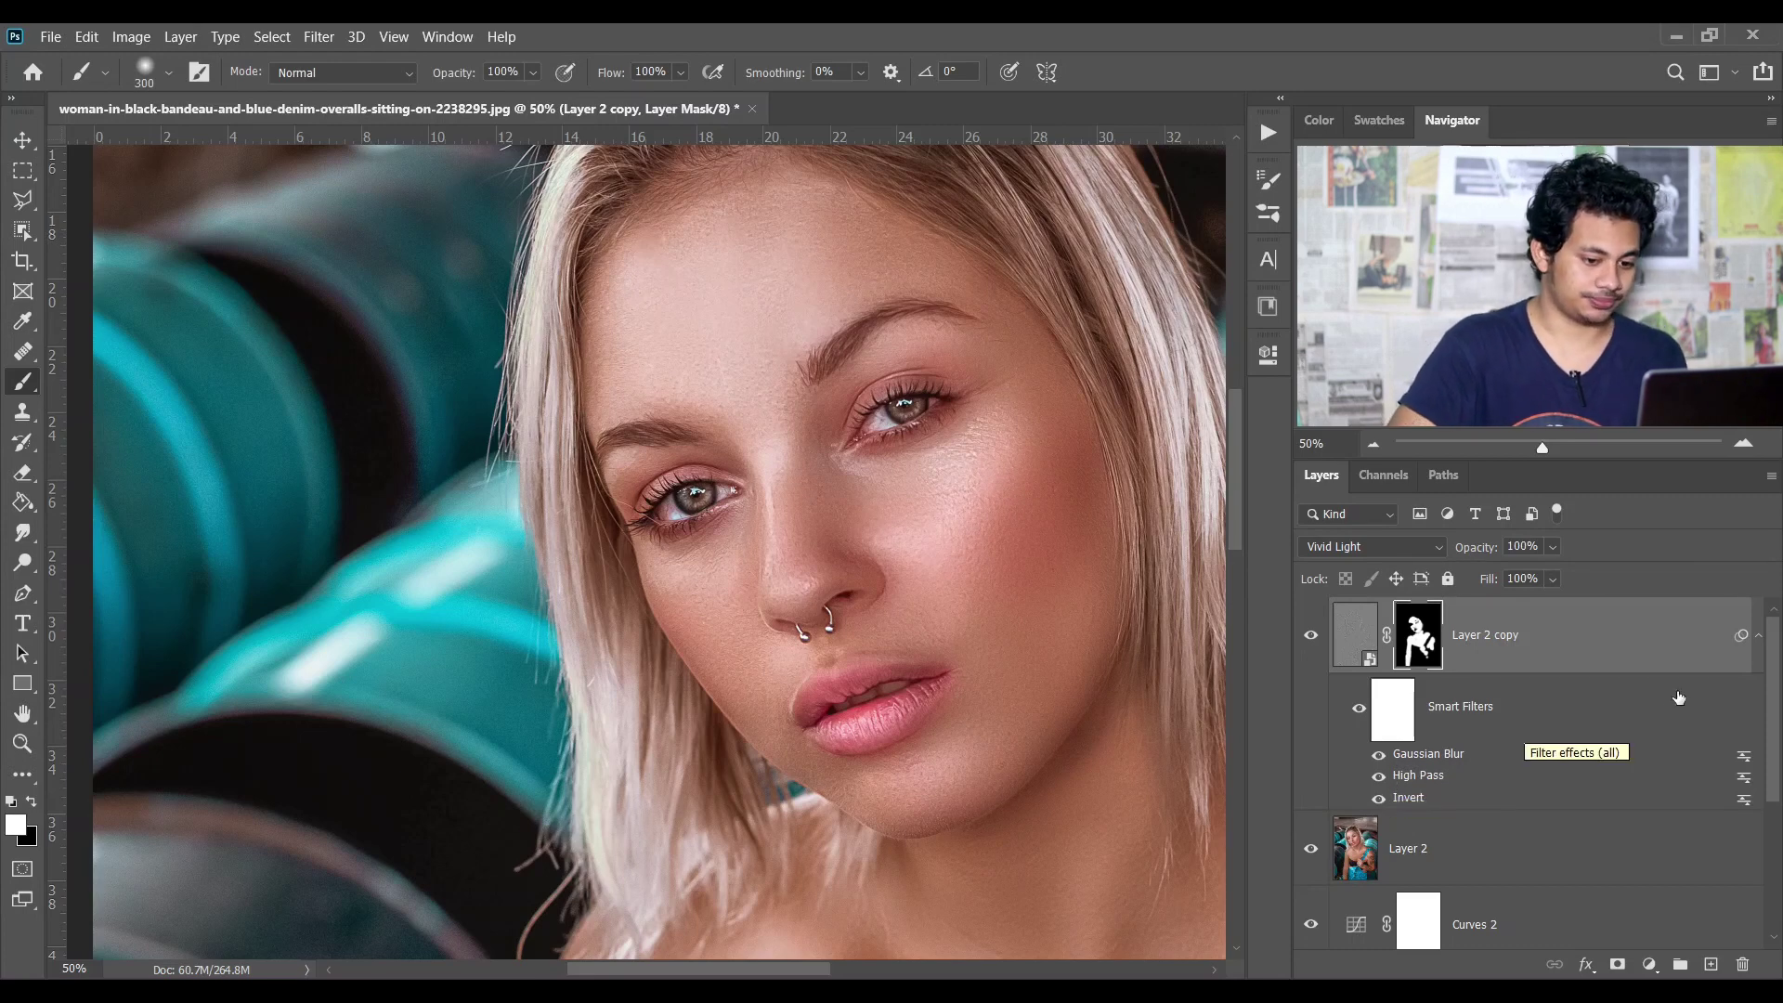
Step: Collapse Layer 2 copy's smart filters and compare the full edited photo with the original Background layer
left_click(1760, 637)
scroll(1664, 743, "down", 2)
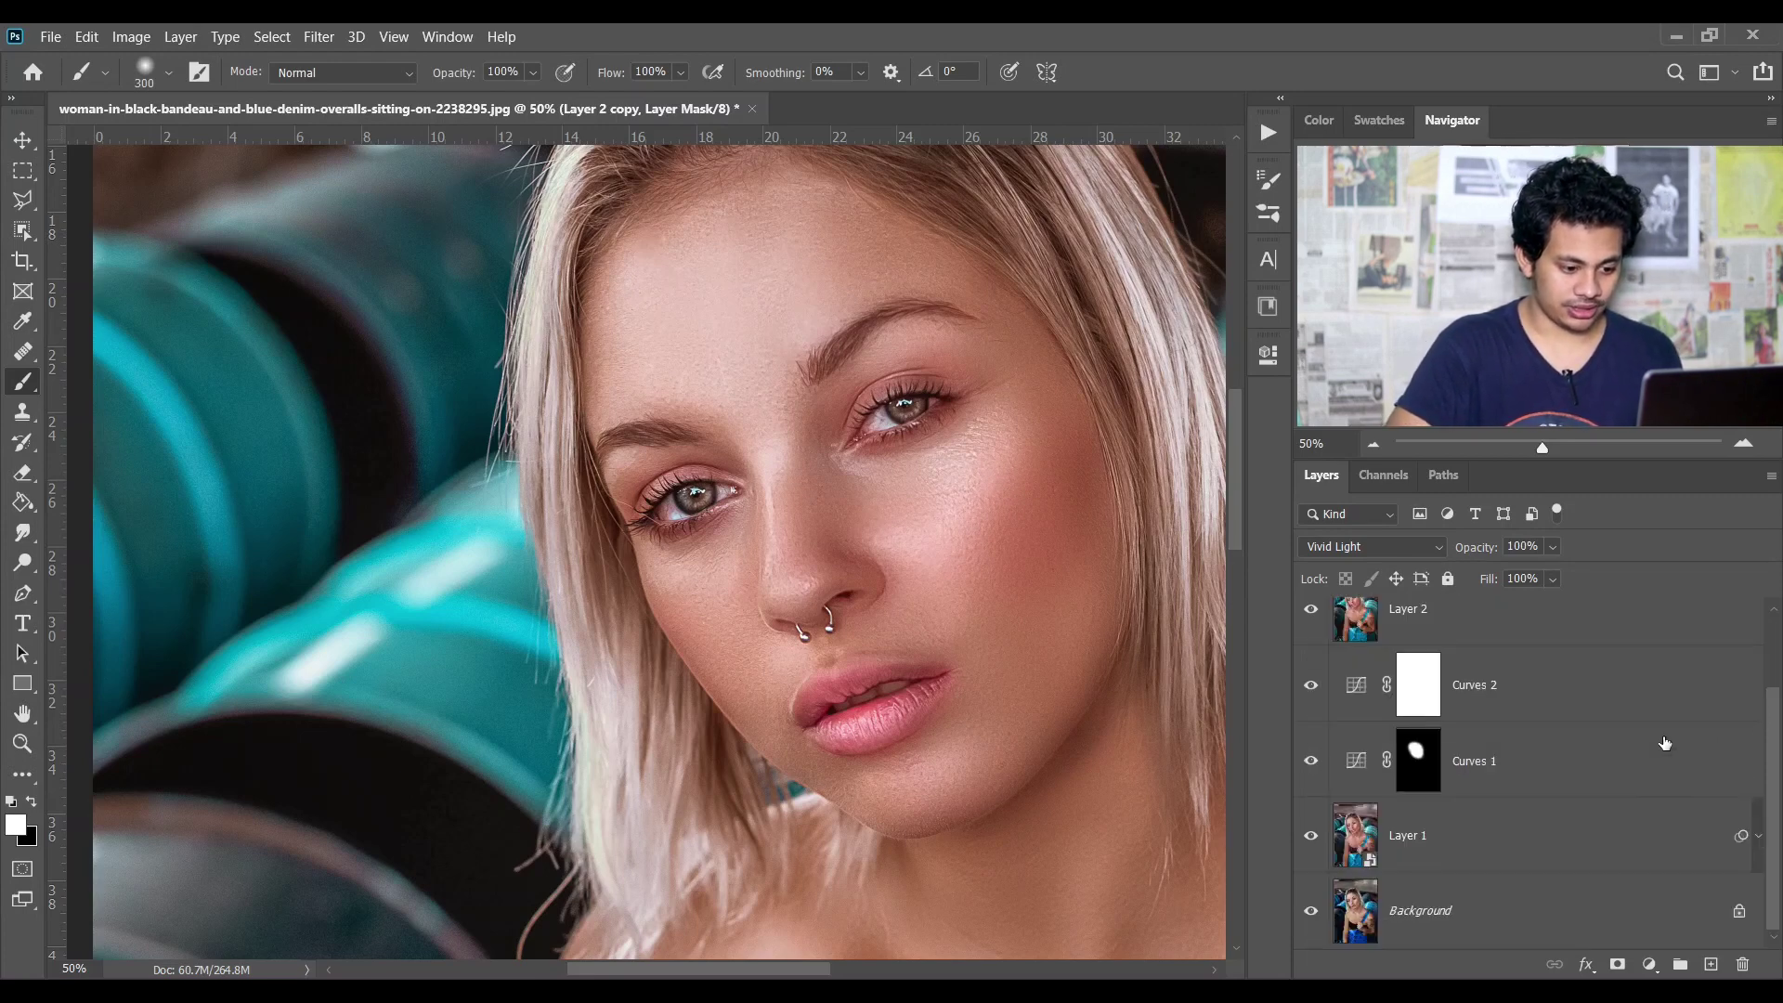
left_click(1312, 913, "alt")
key("ctrl+0")
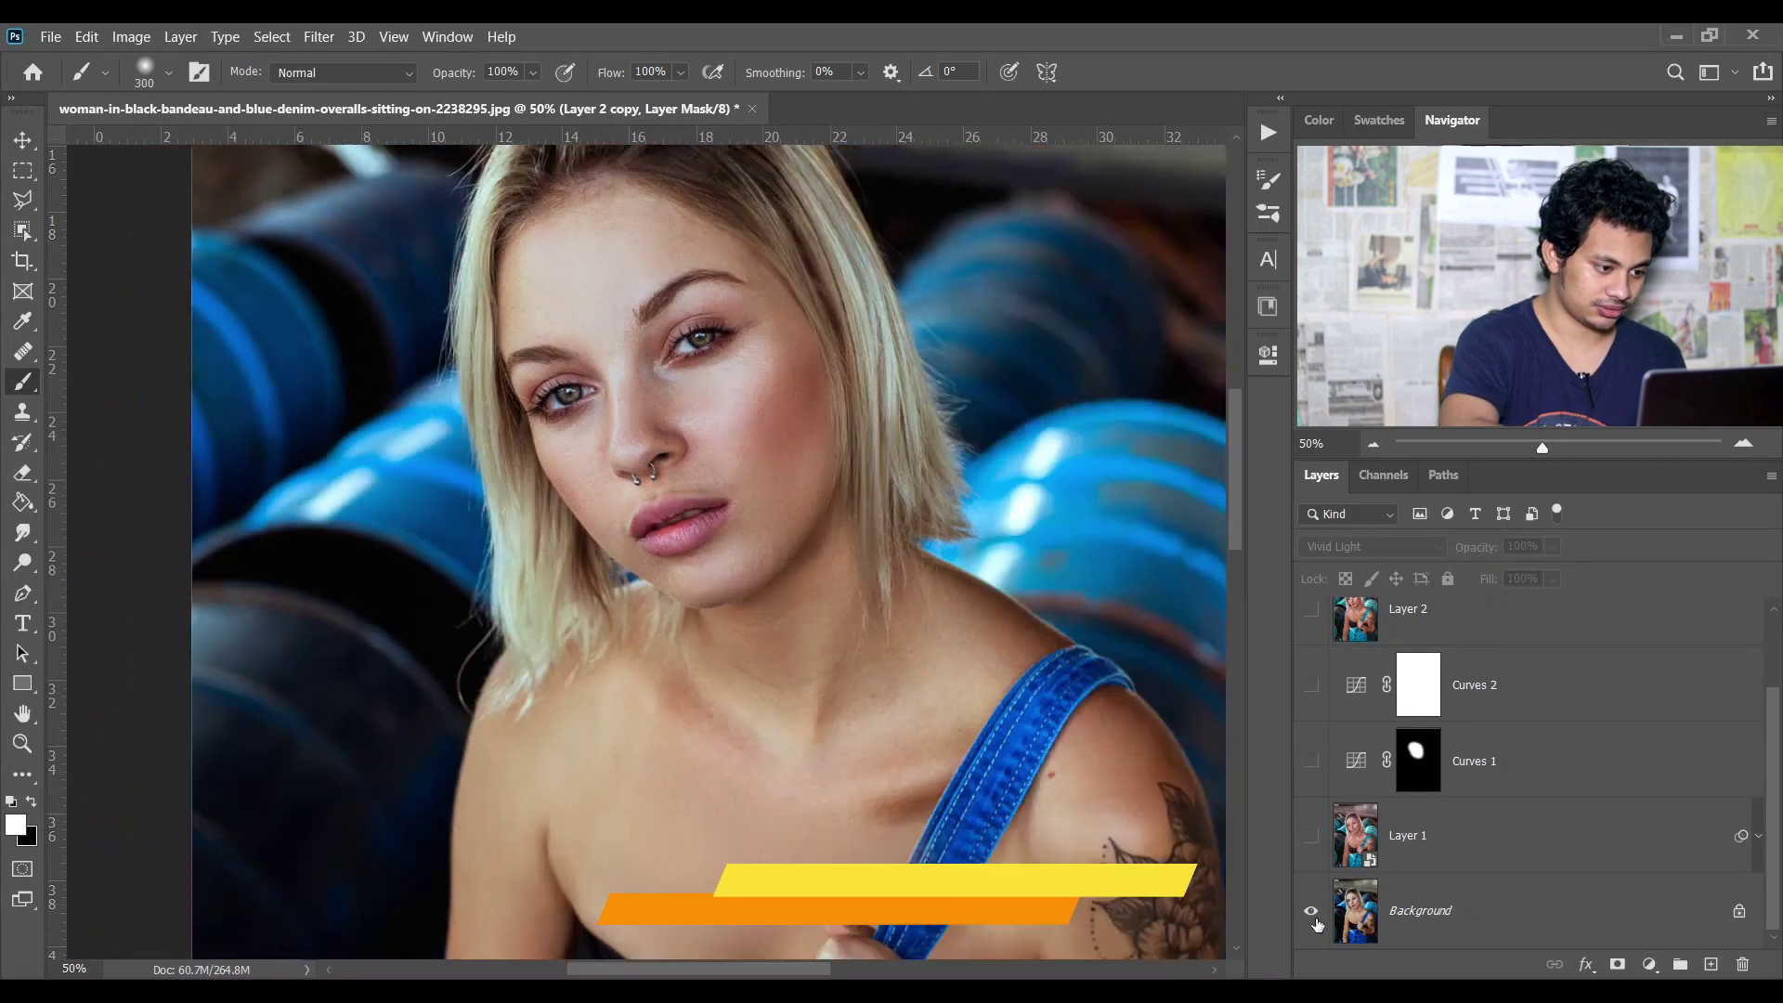
left_click(1308, 914, "alt")
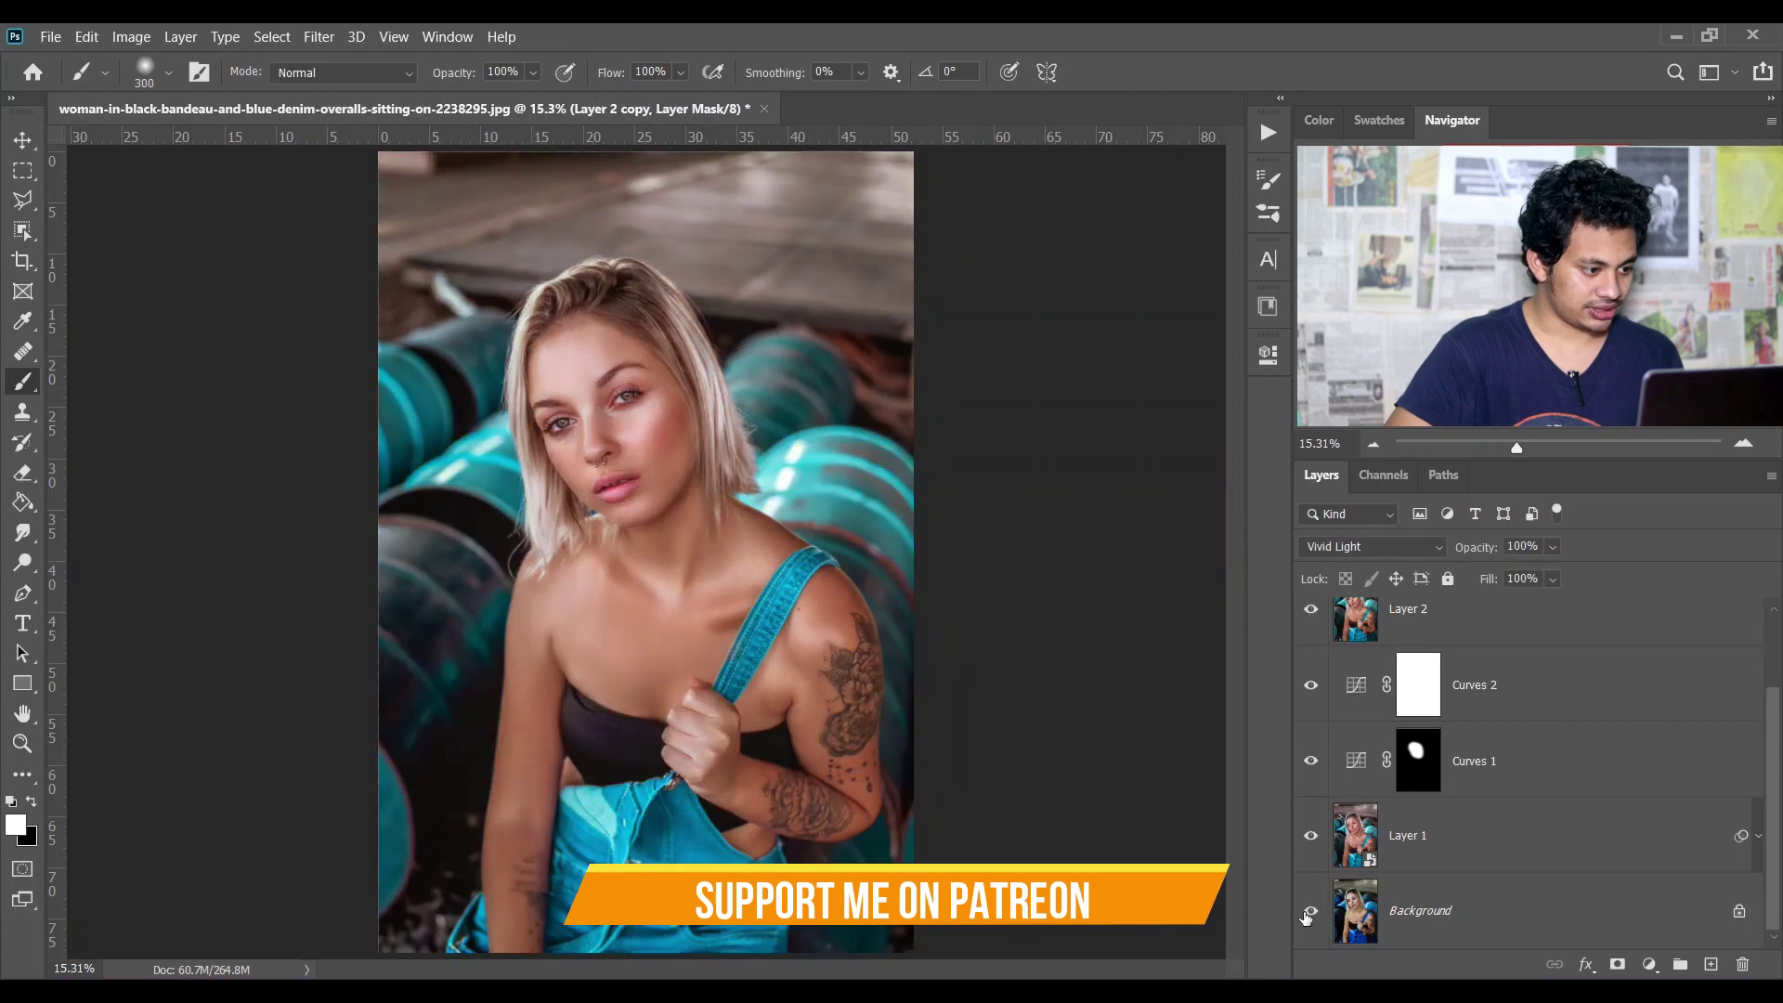
left_click(1309, 914, "alt")
left_click(1309, 914, "alt")
Step: Add a Curves layer above Layer 2 copy, raise its RGB curve to input 181, output 244, and invert its mask to black
scroll(1555, 709, "up", 2)
left_click(1516, 665)
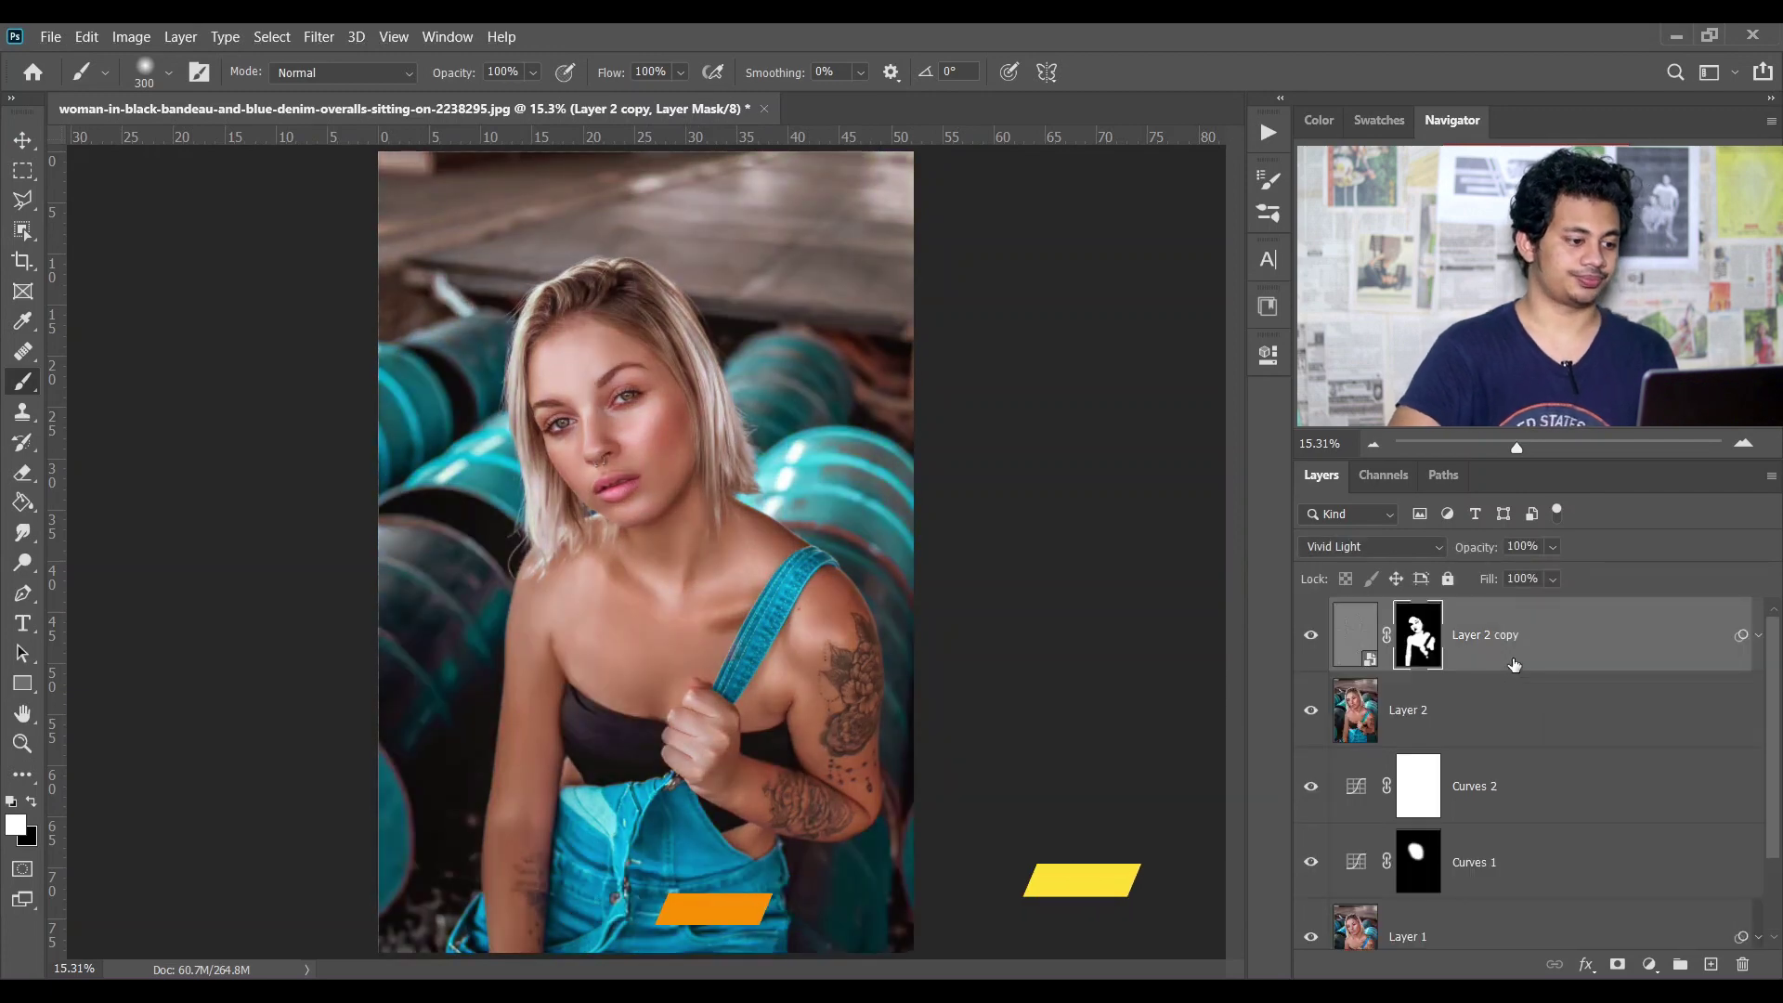
key("ctrl+plus")
key("ctrl+plus")
key("ctrl+plus")
key("ctrl+plus")
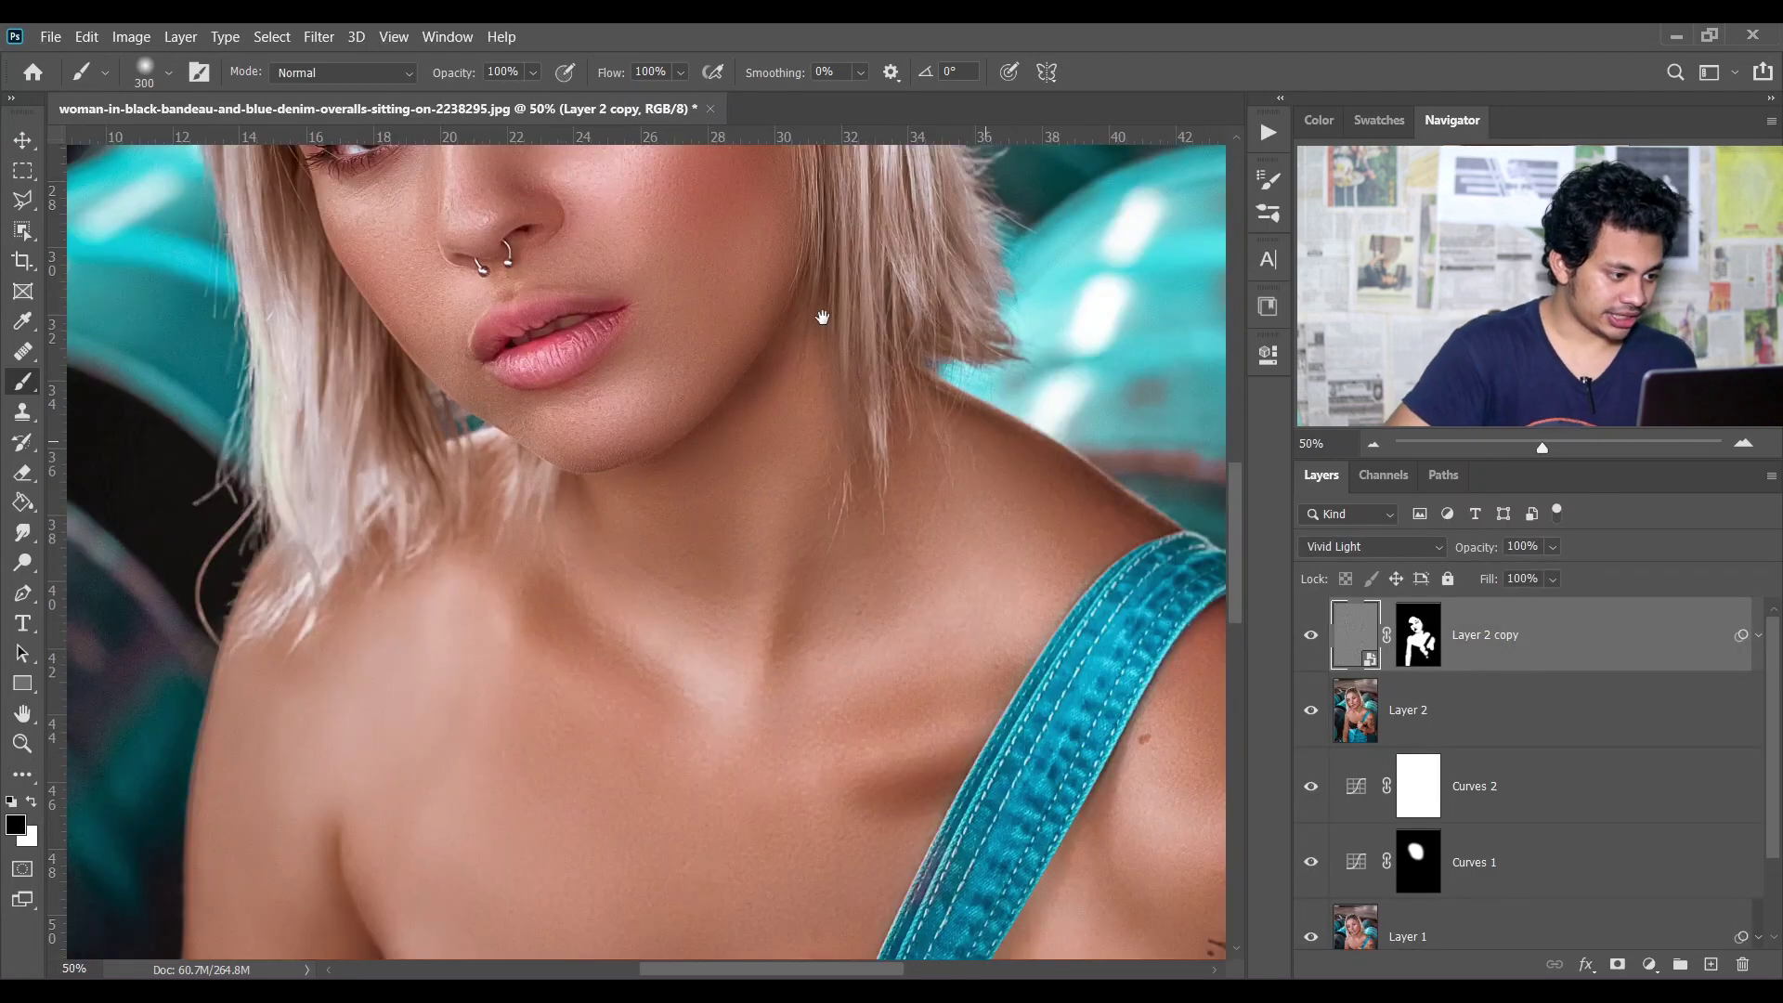
left_click_drag(823, 317, 852, 690)
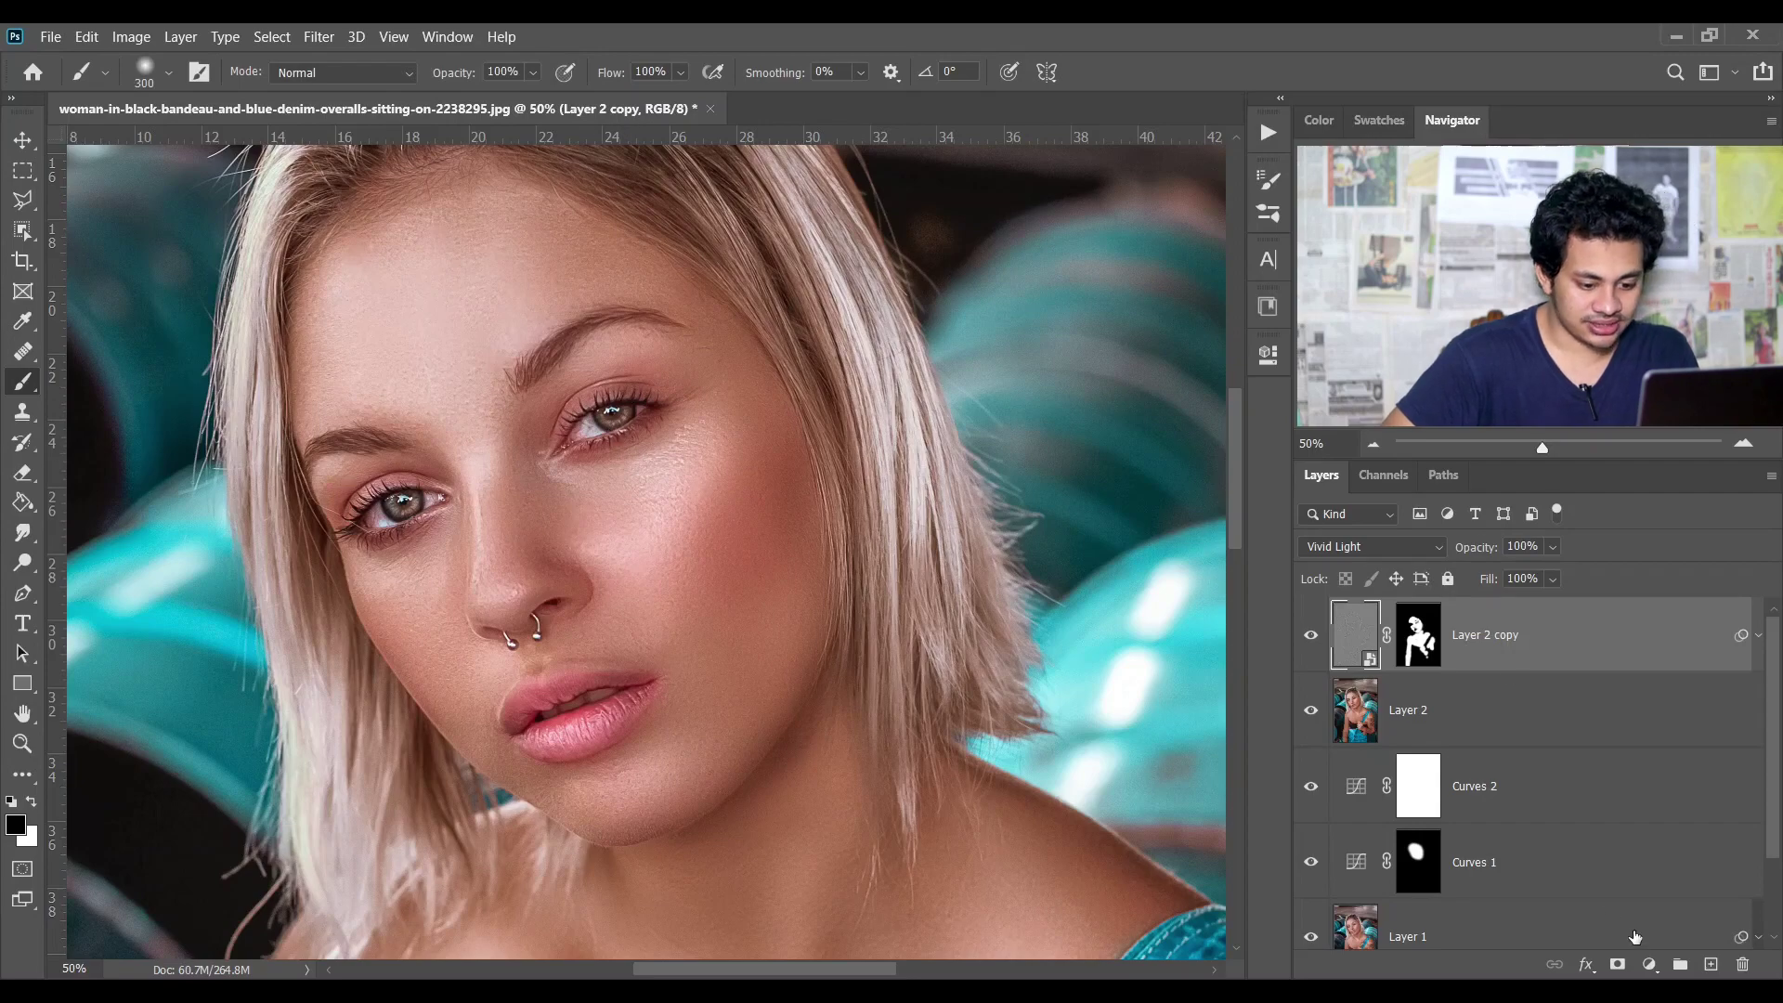
left_click(1650, 964)
left_click(1618, 678)
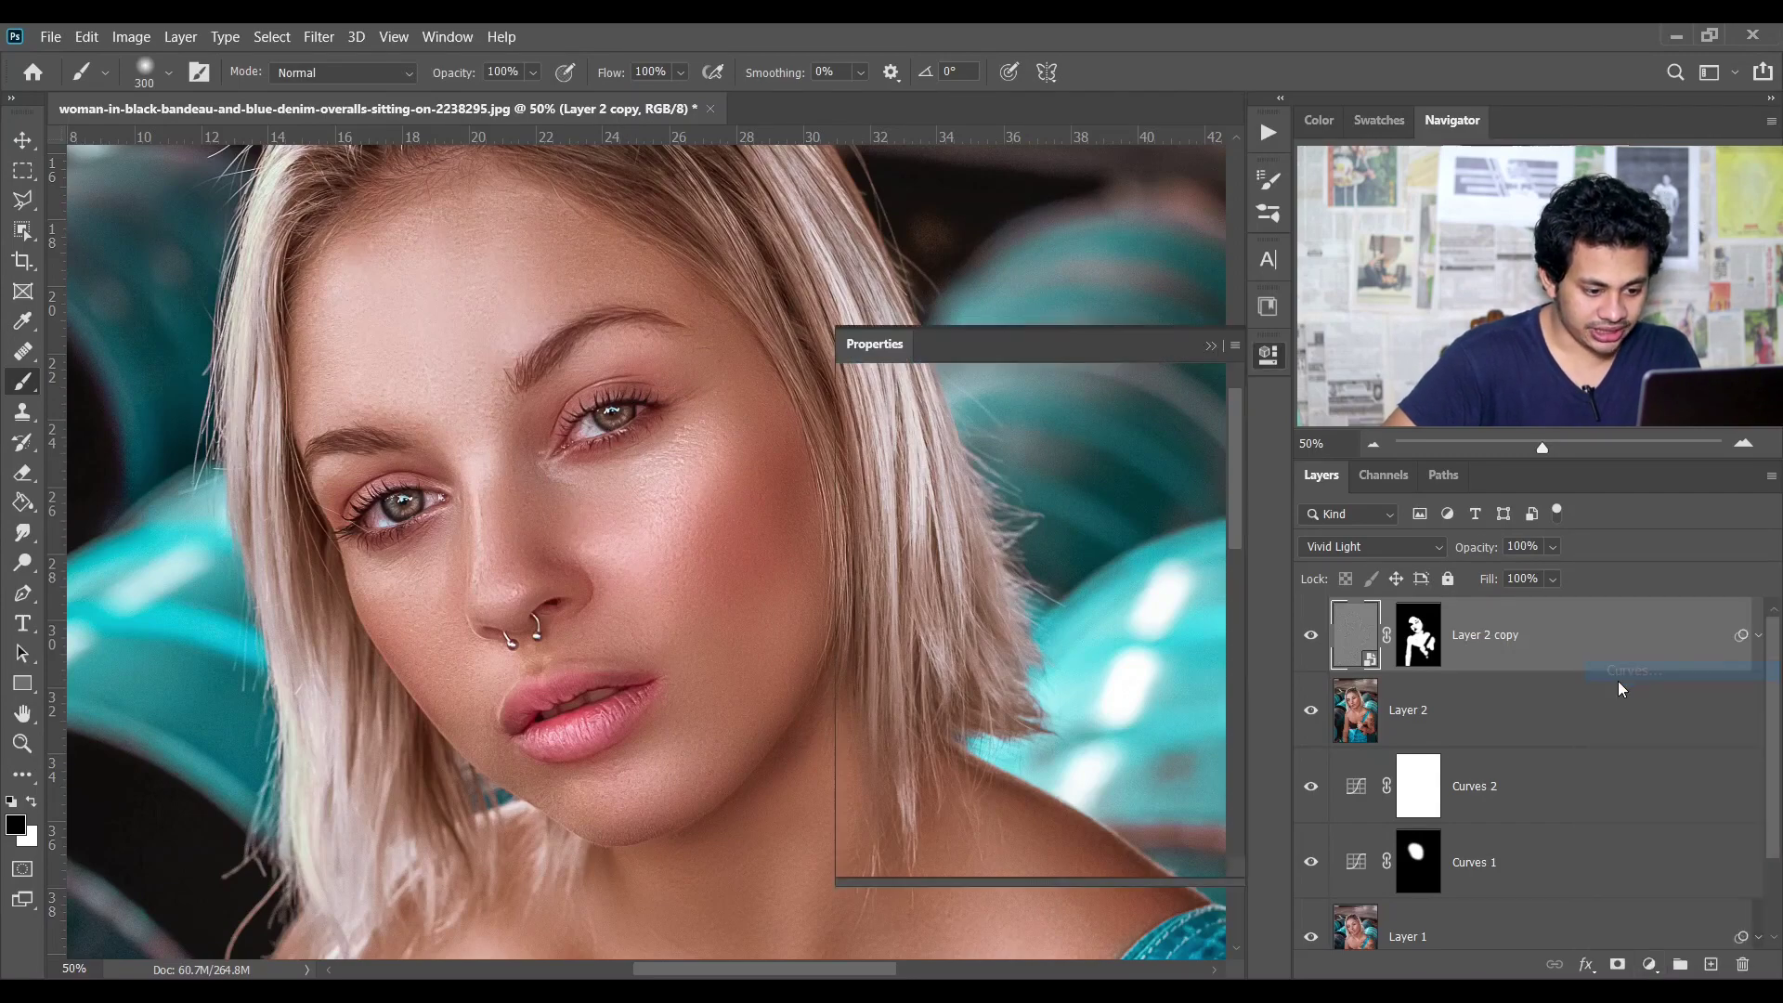
left_click_drag(1126, 542, 1115, 491)
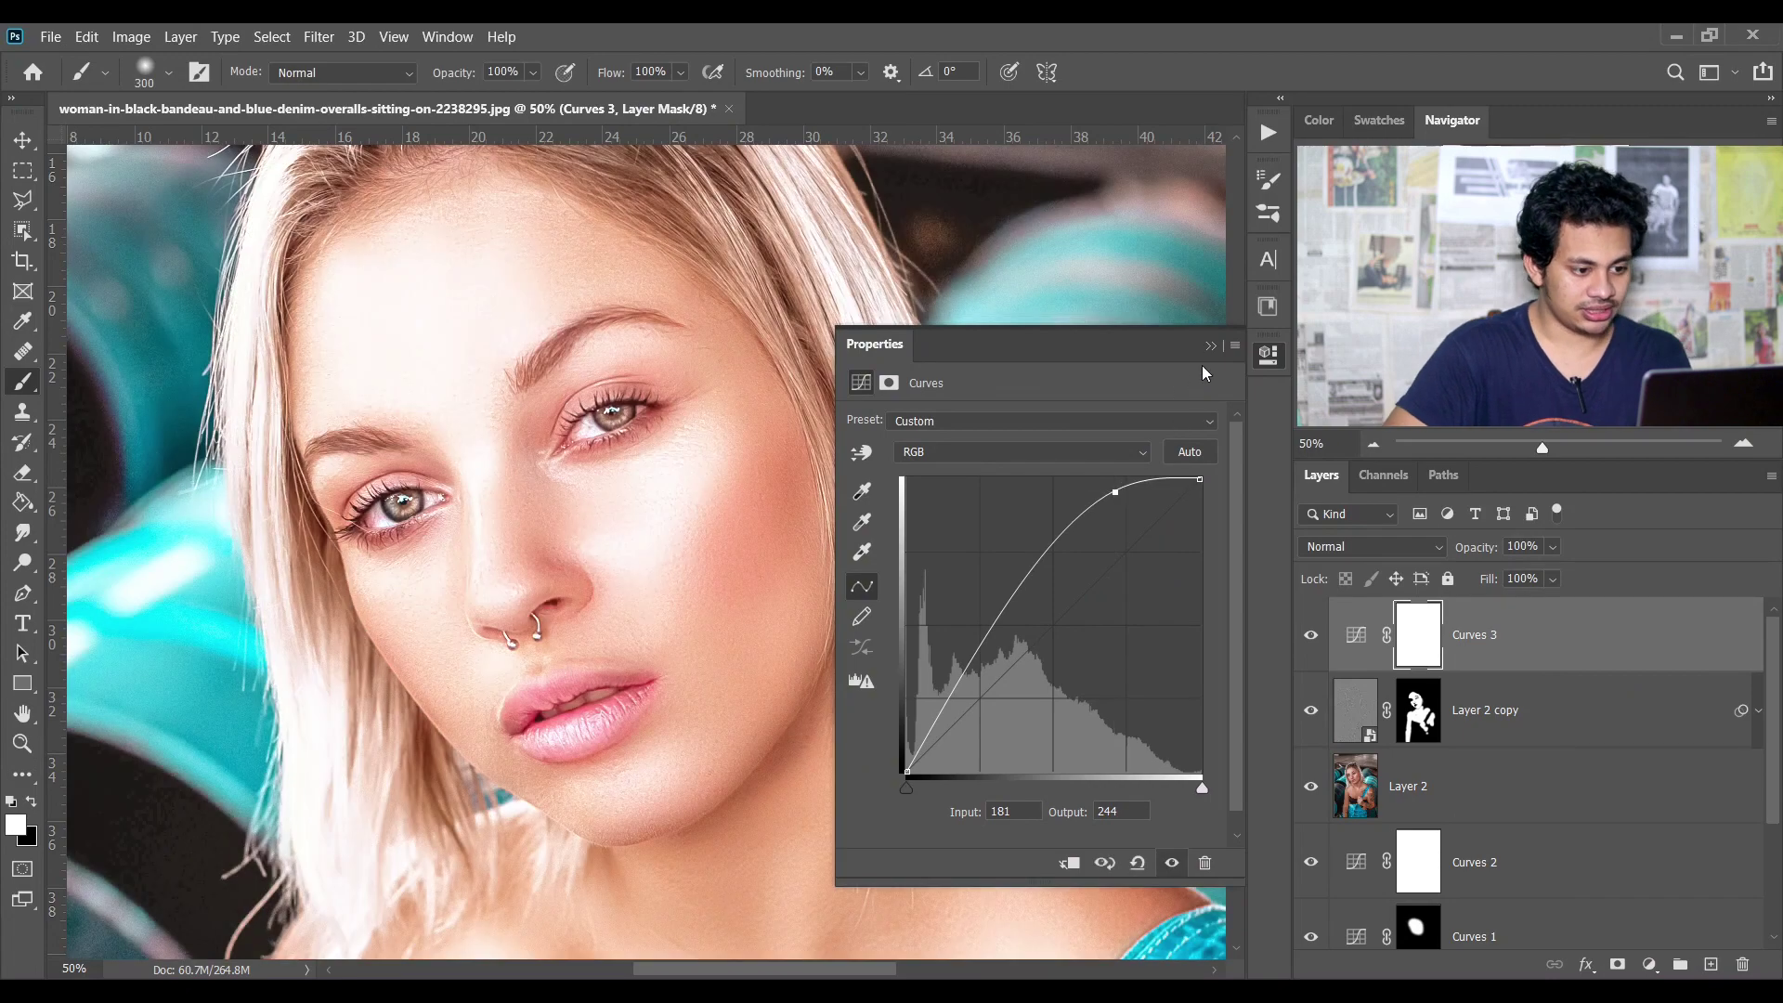
left_click(1209, 346)
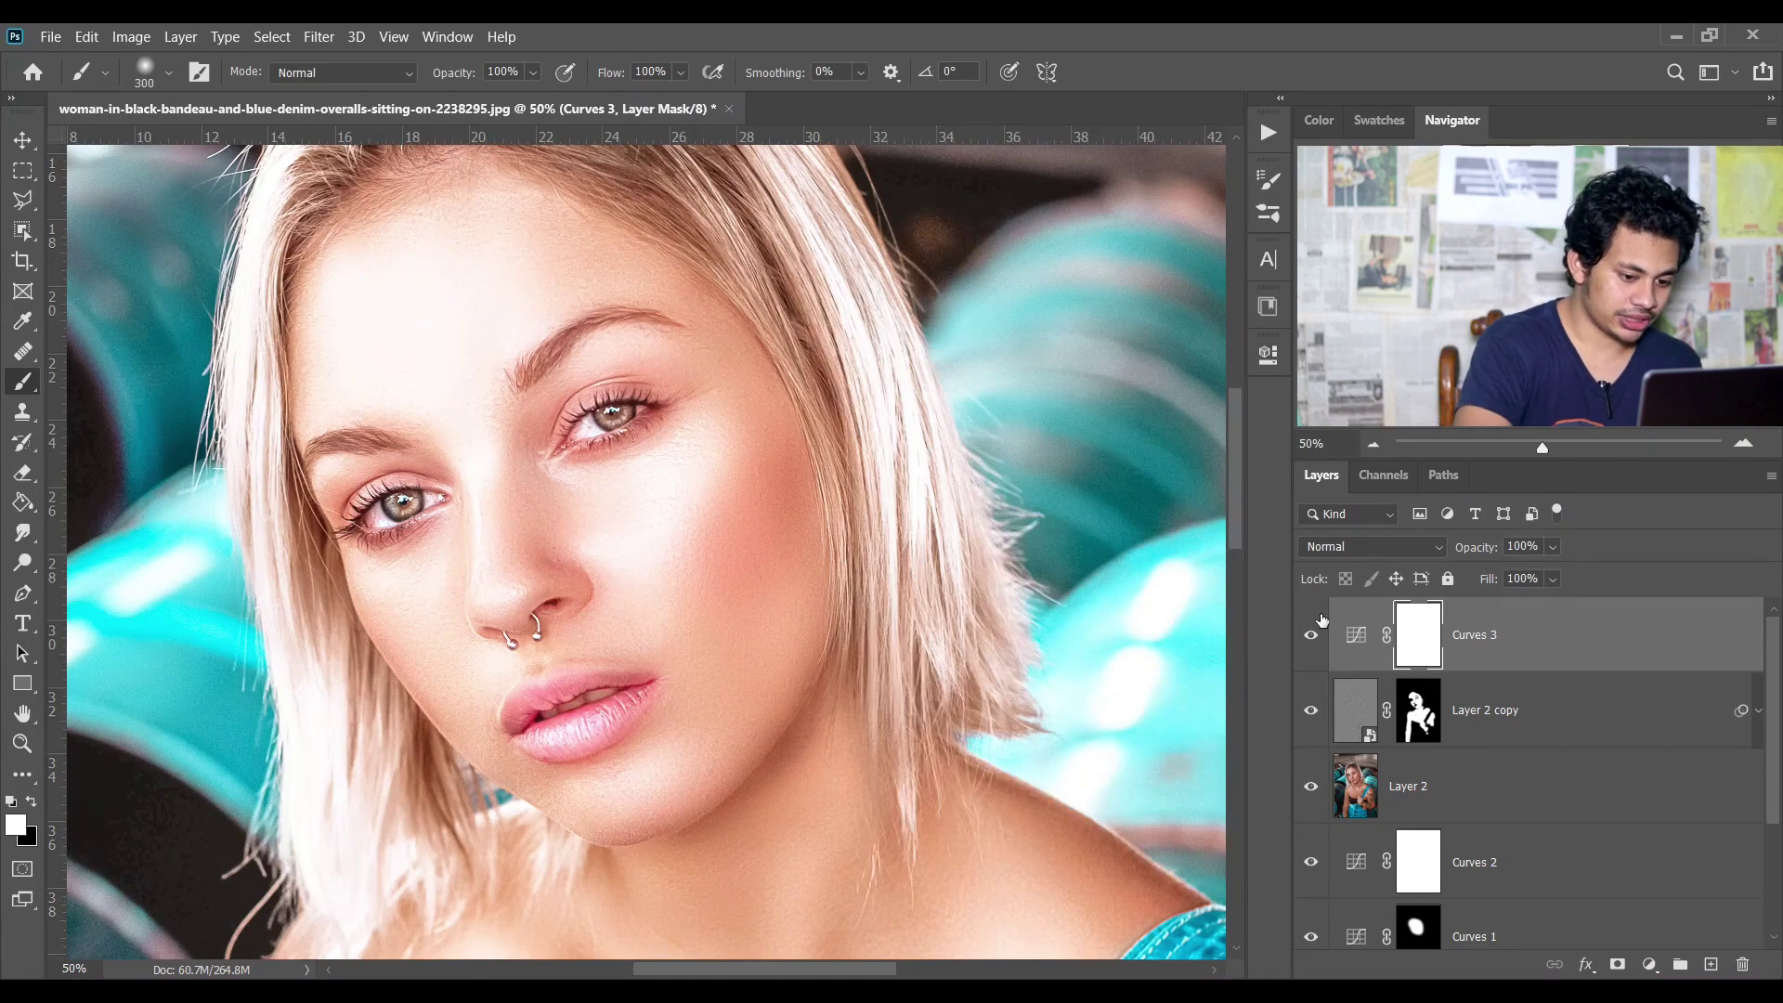
key("ctrl+i")
Step: Paint white over both irises on the Curves 3 mask with a soft 50 px brush
key("ctrl+plus")
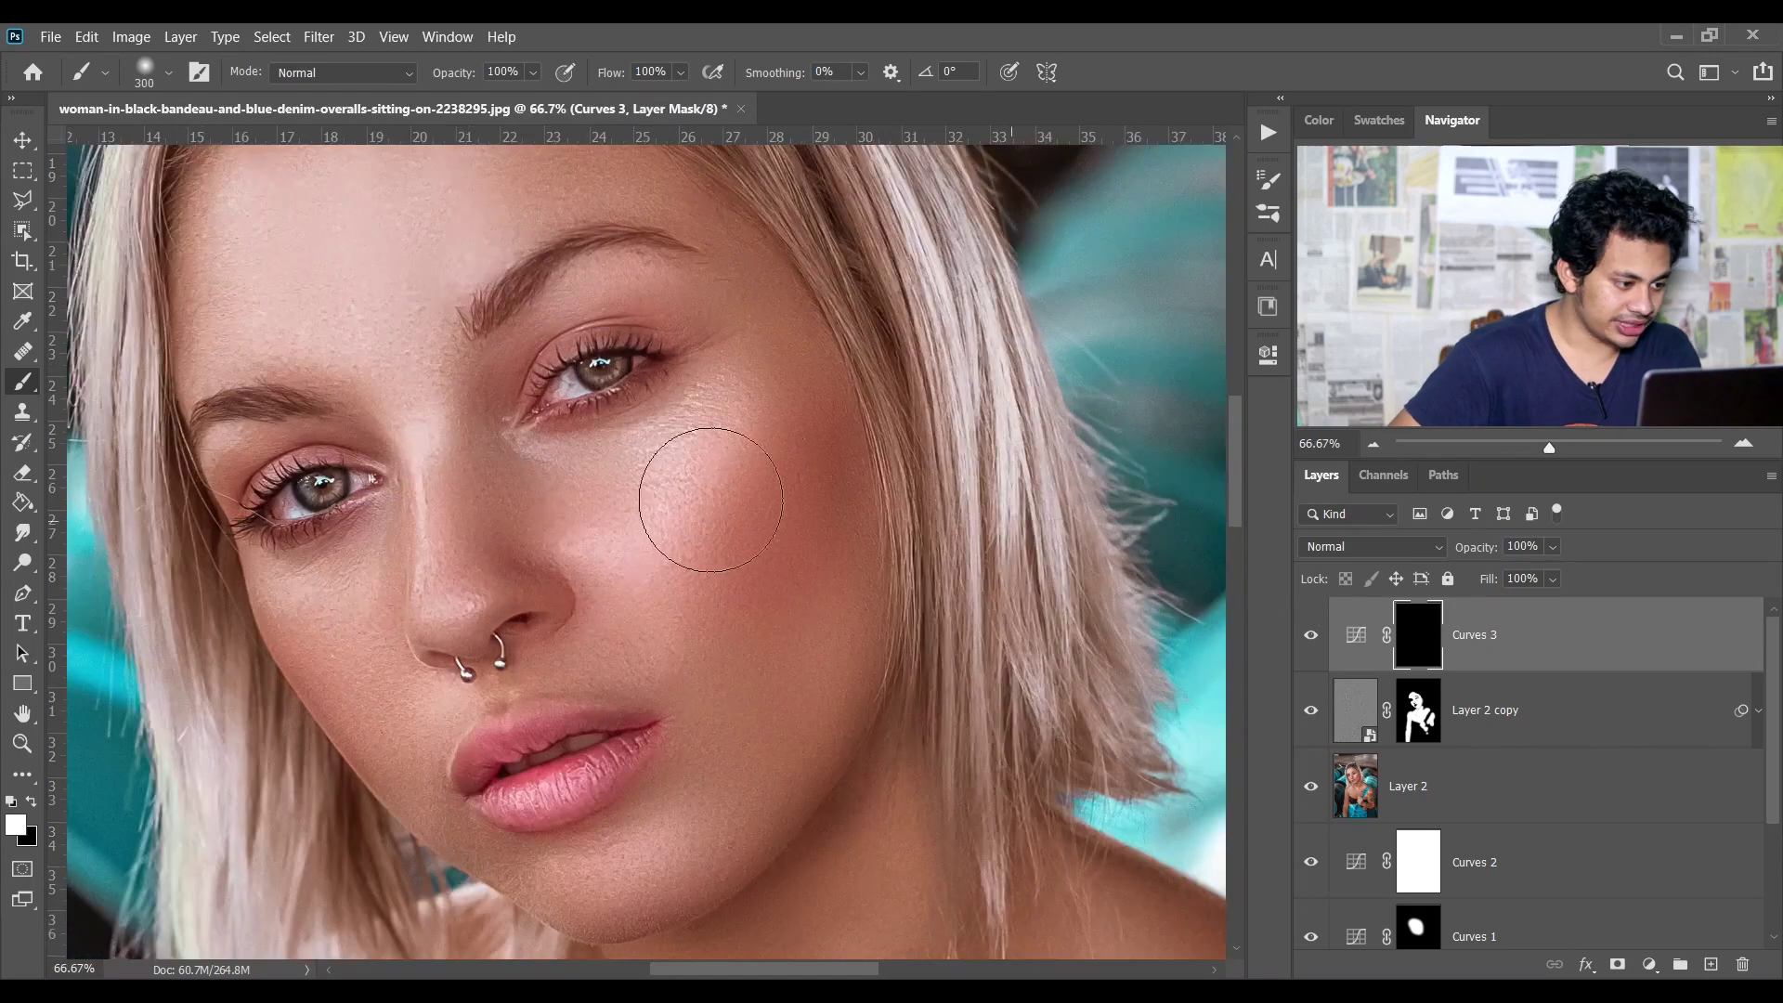
left_click(168, 75)
type("31")
key("Return")
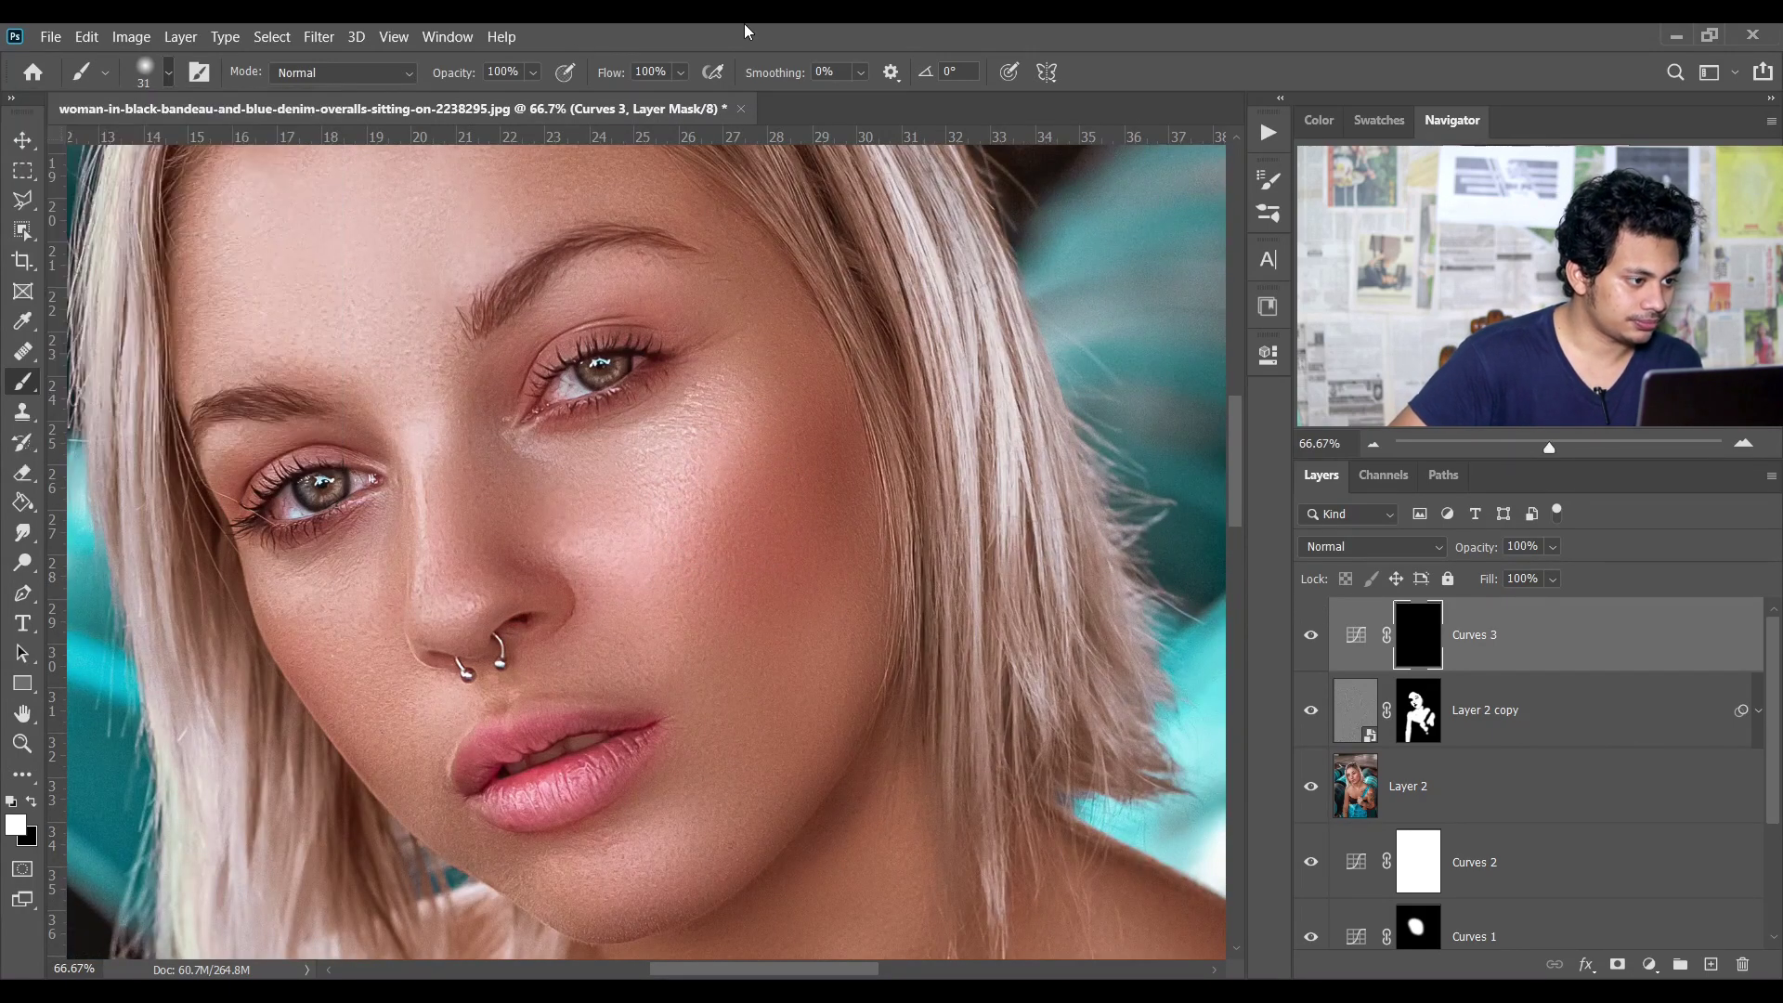
key("bracketright")
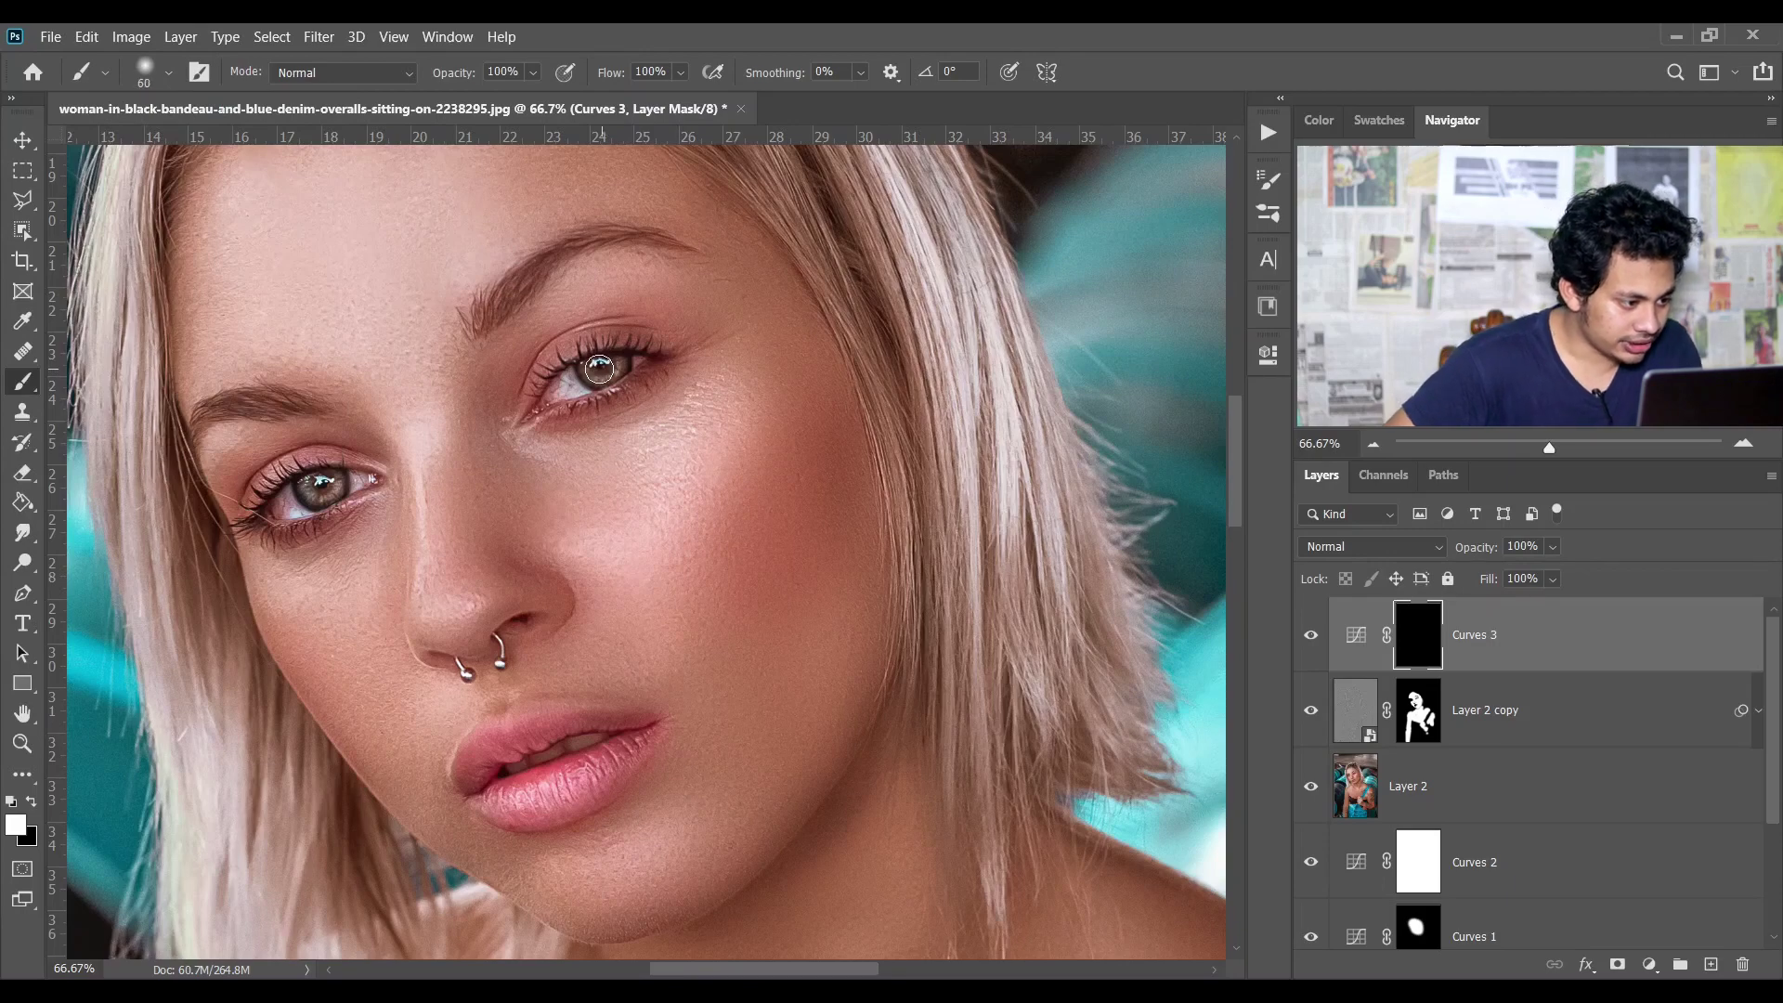
key("bracketleft")
left_click_drag(593, 362, 608, 364)
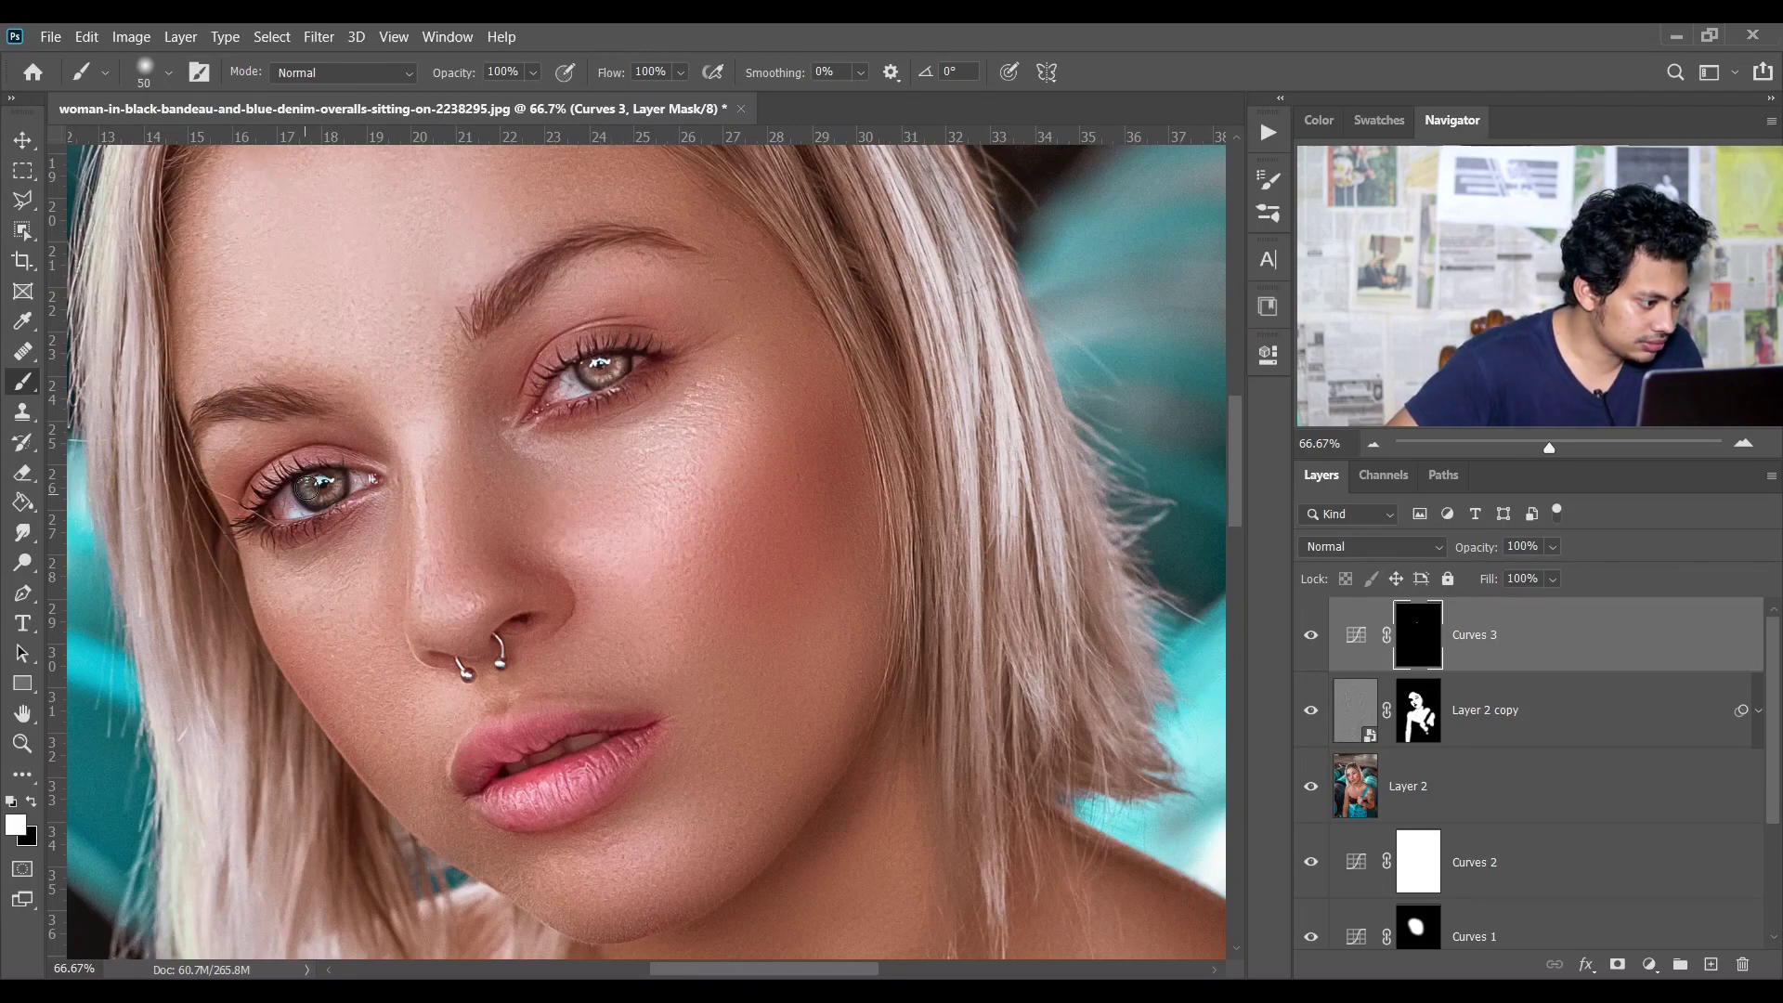
left_click_drag(307, 488, 331, 481)
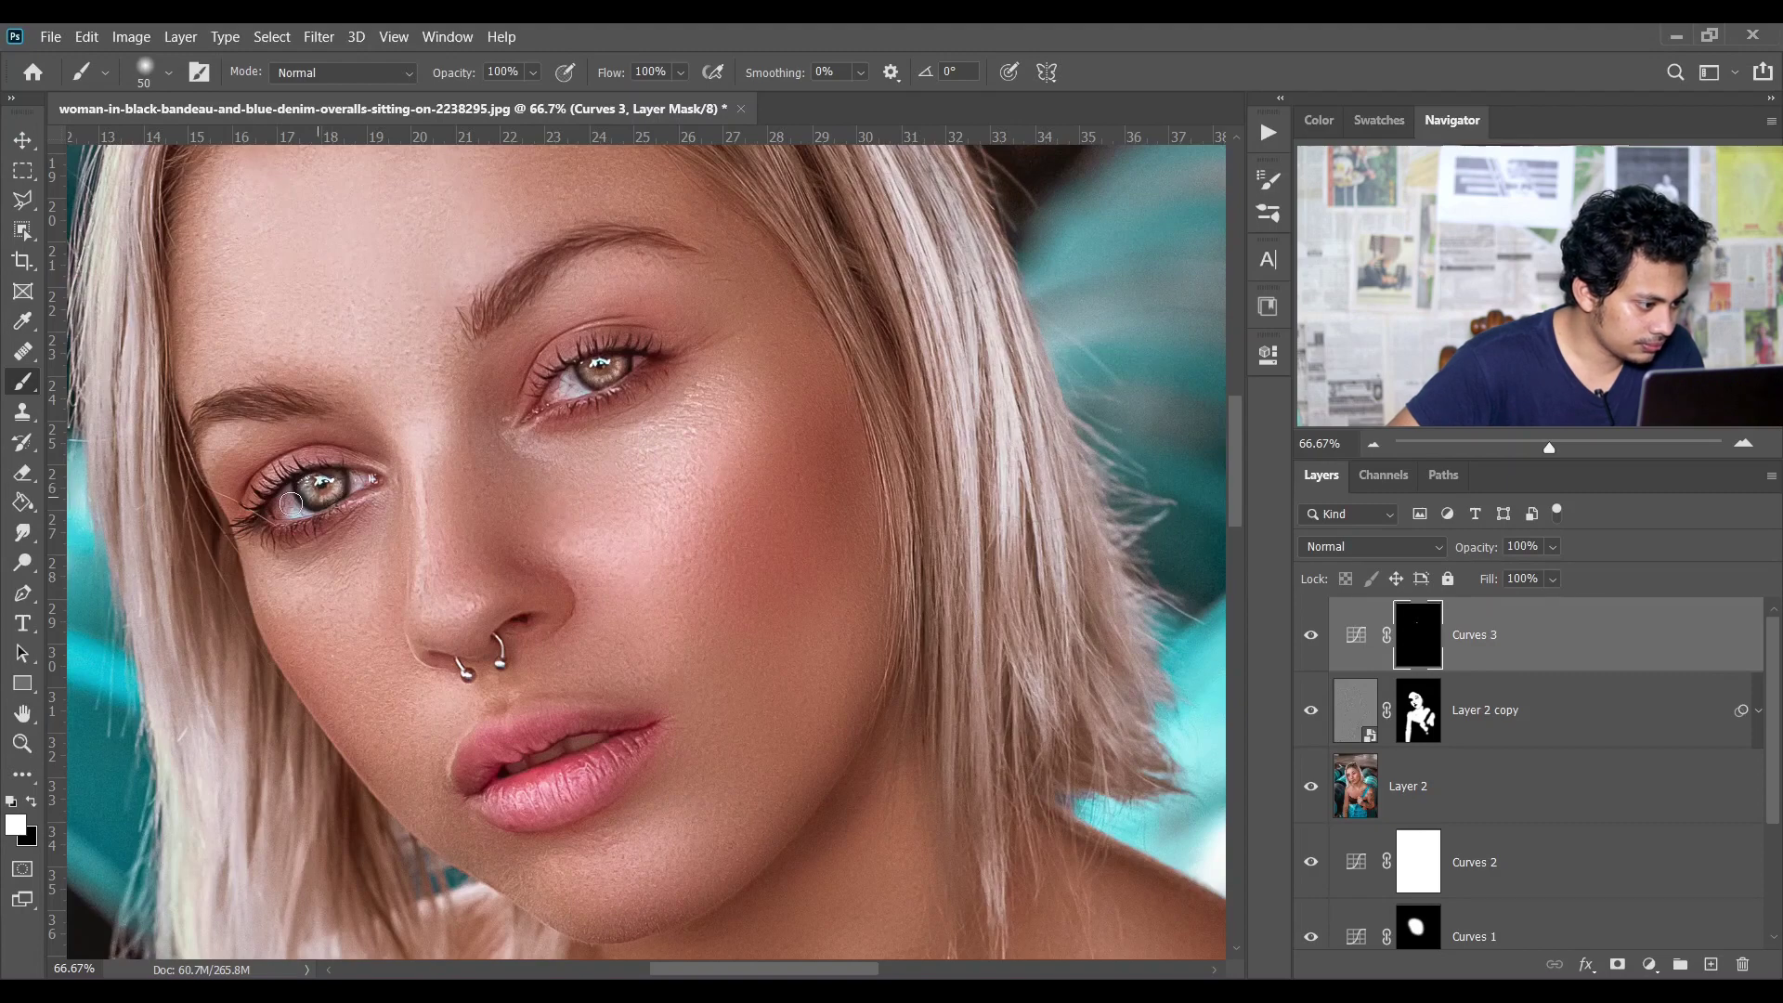
Step: Compare the eyes with and without Curves 3, and lower its opacity to 74%
left_click(1311, 635)
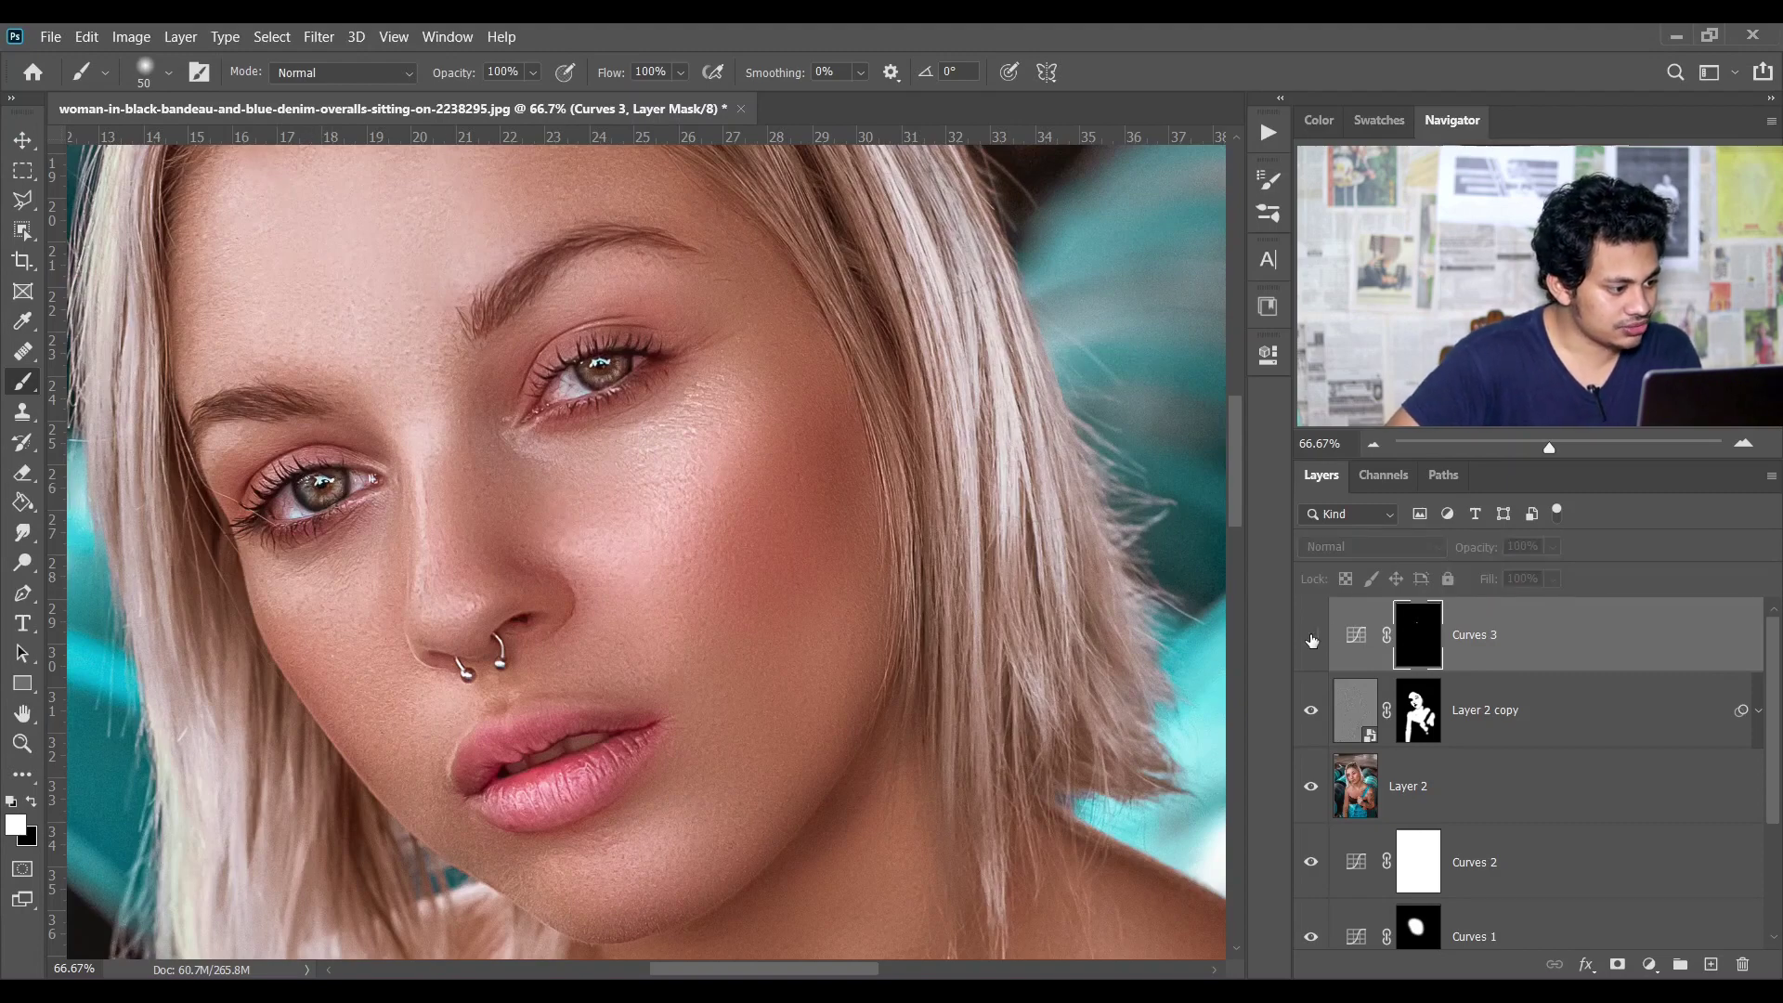
left_click(1311, 635)
left_click(1311, 638)
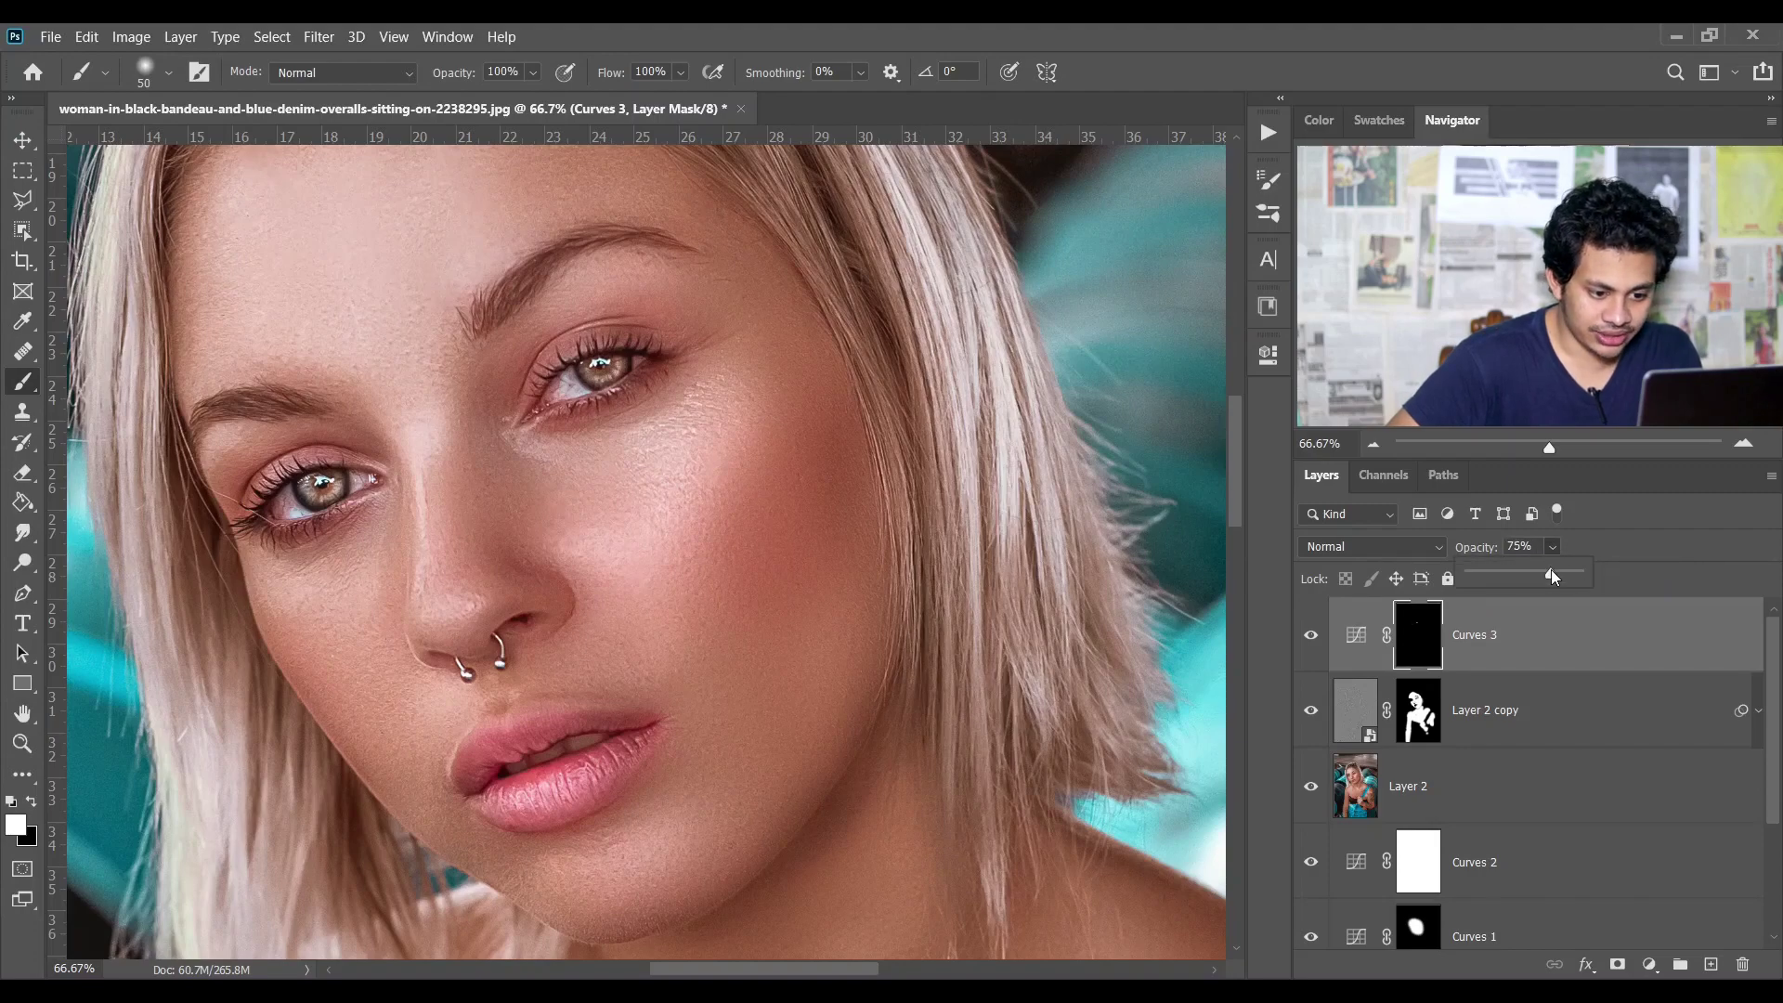
Step: Add a new layer above Curves 3, paint the pupils black with a 25 px brush, and set its blend mode to Soft Light
key("x")
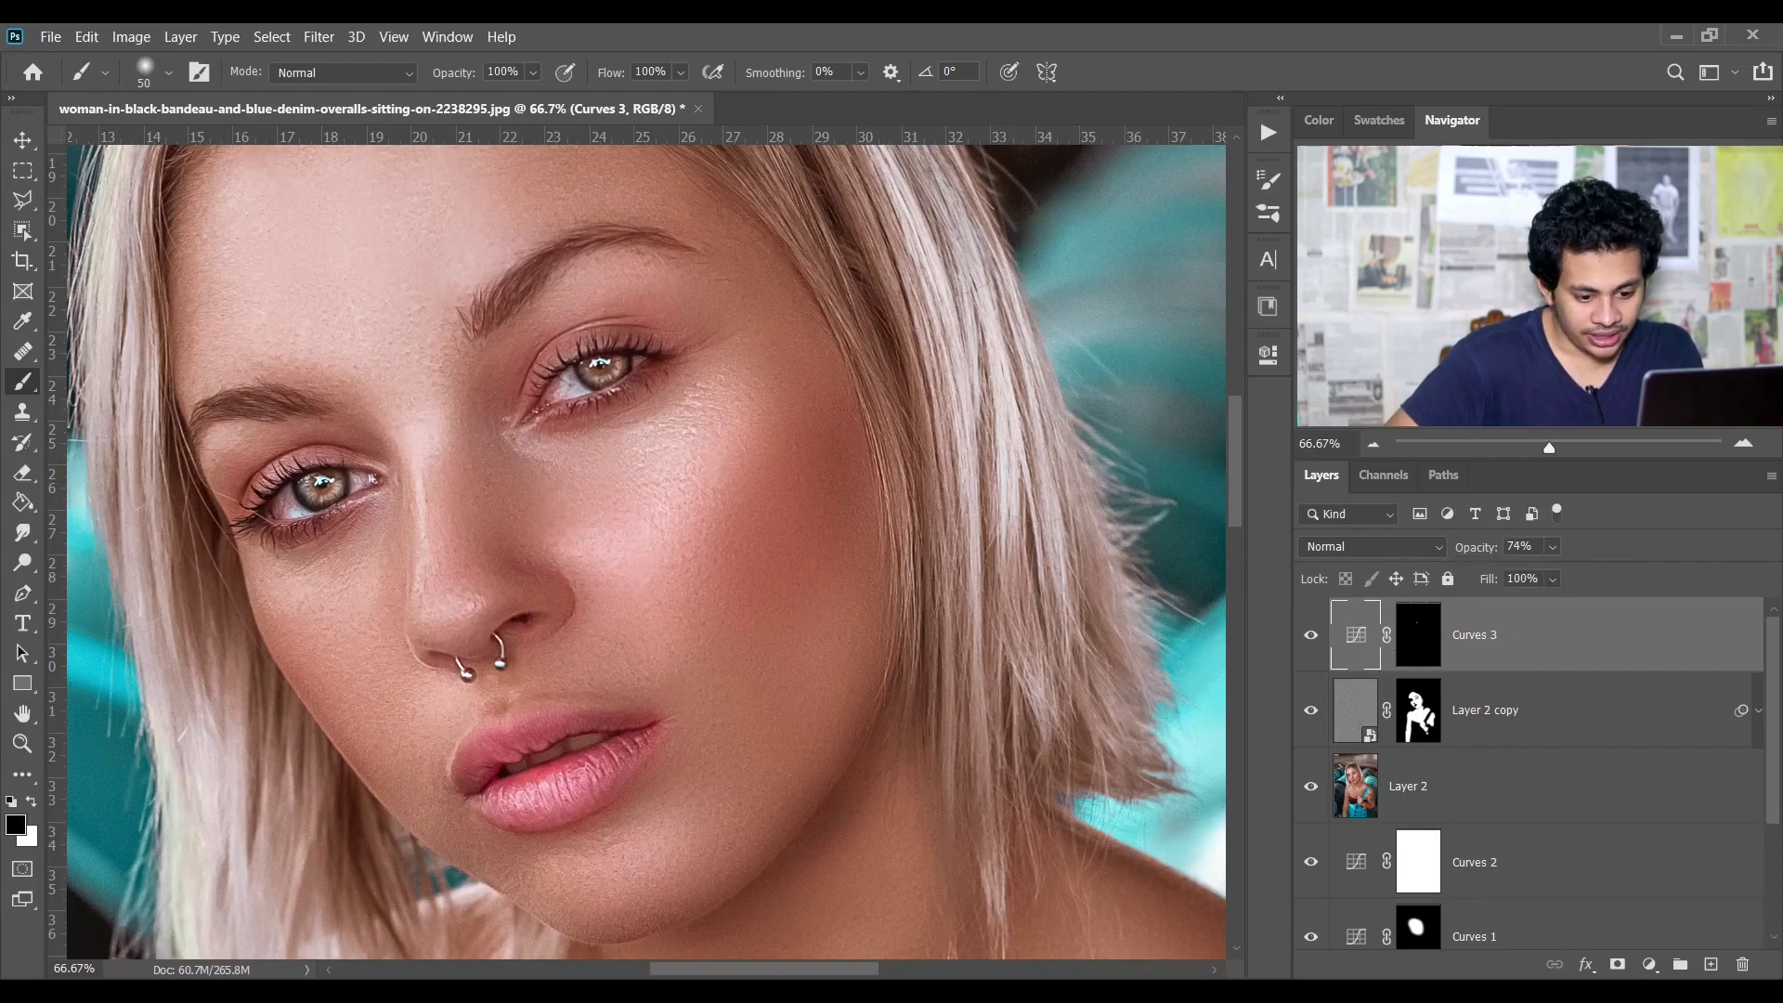
left_click(1711, 966)
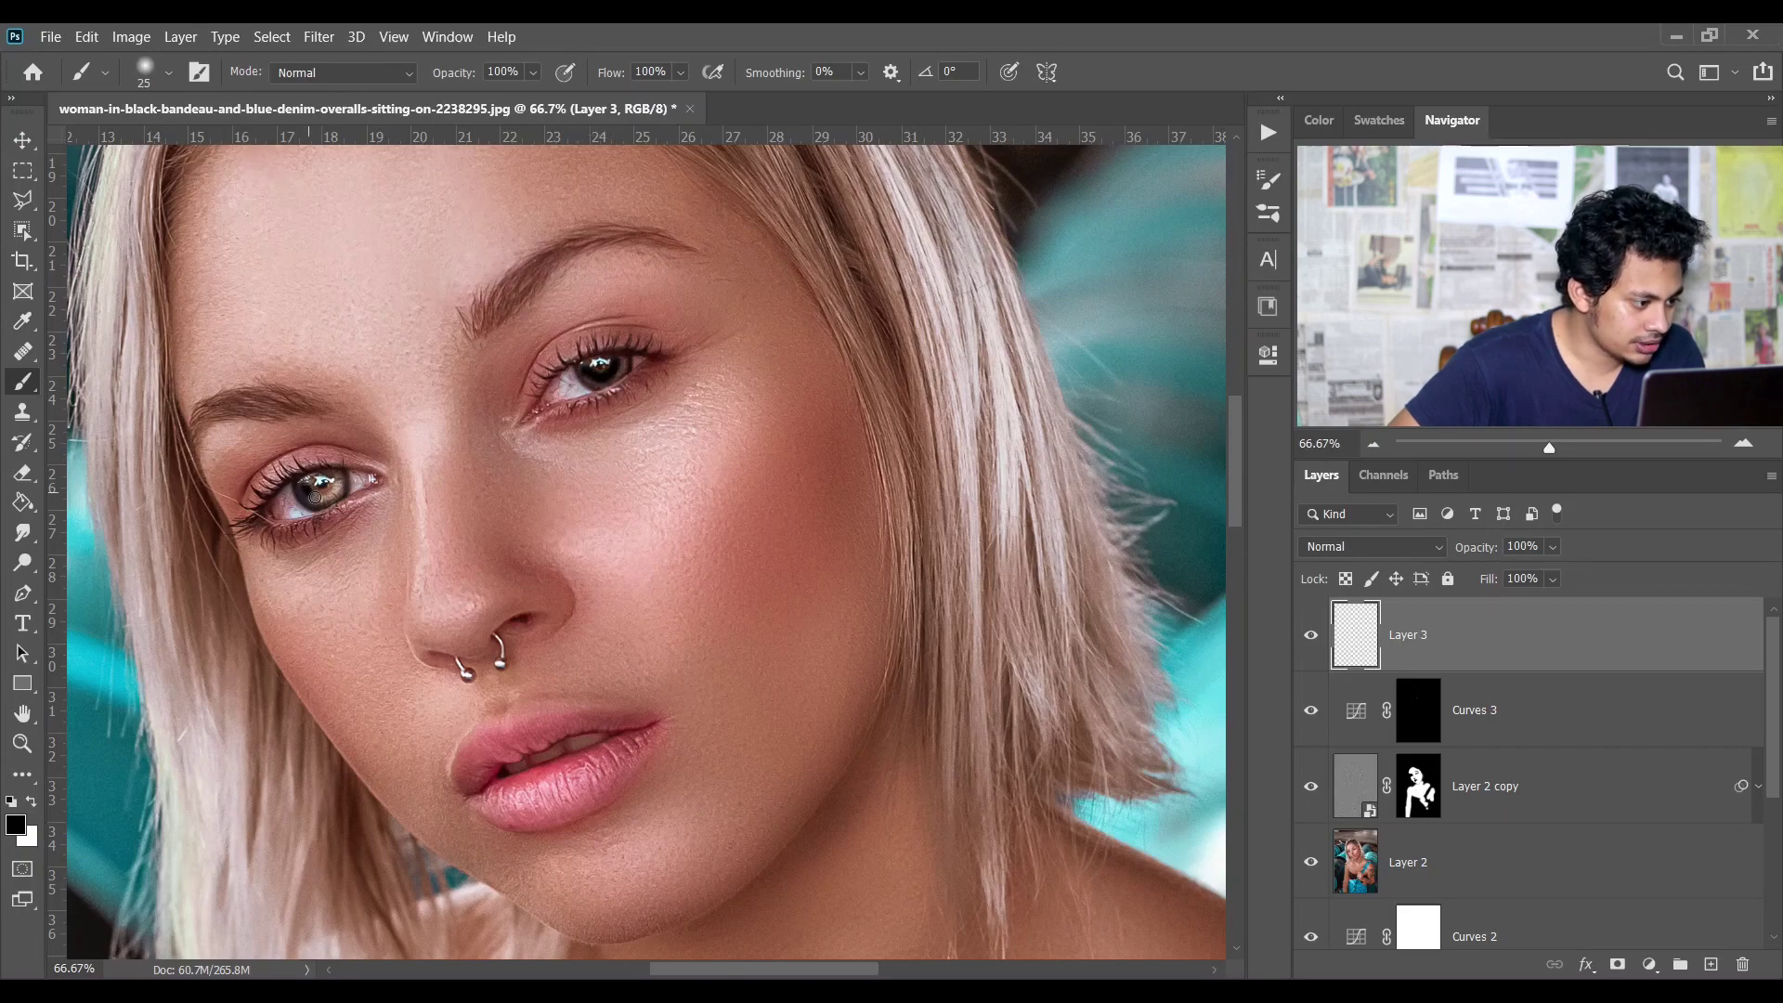
left_click(1372, 546)
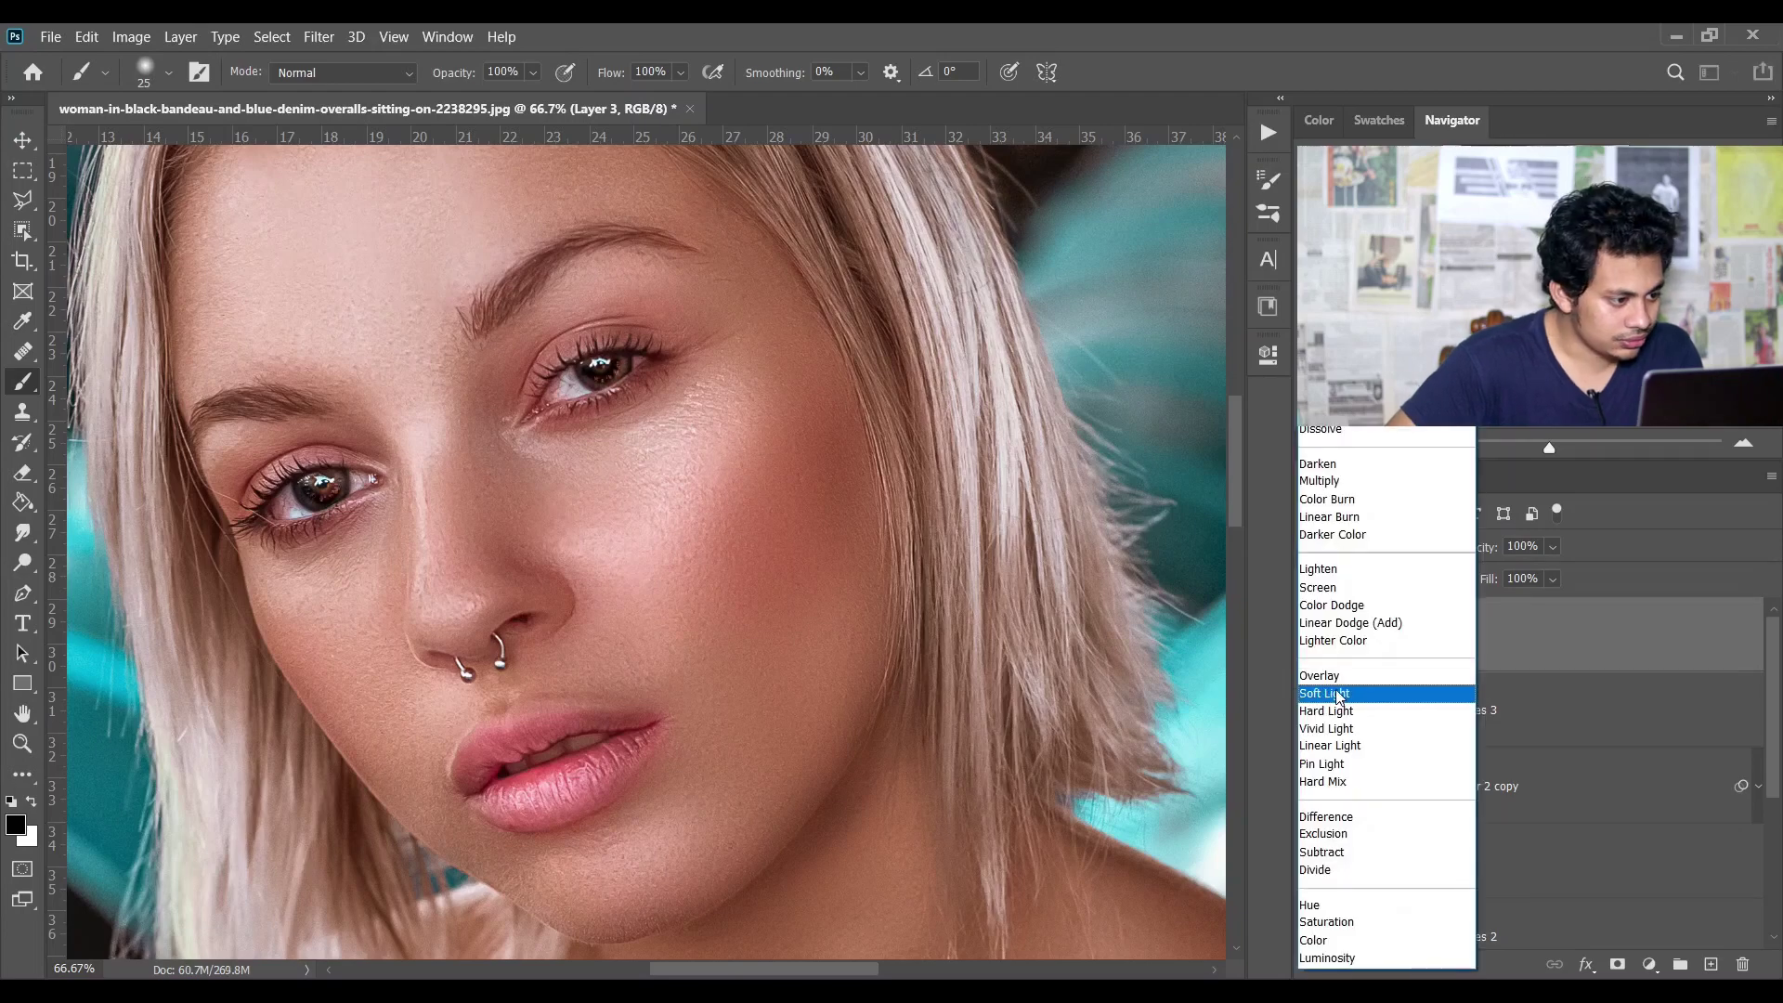
left_click(1338, 692)
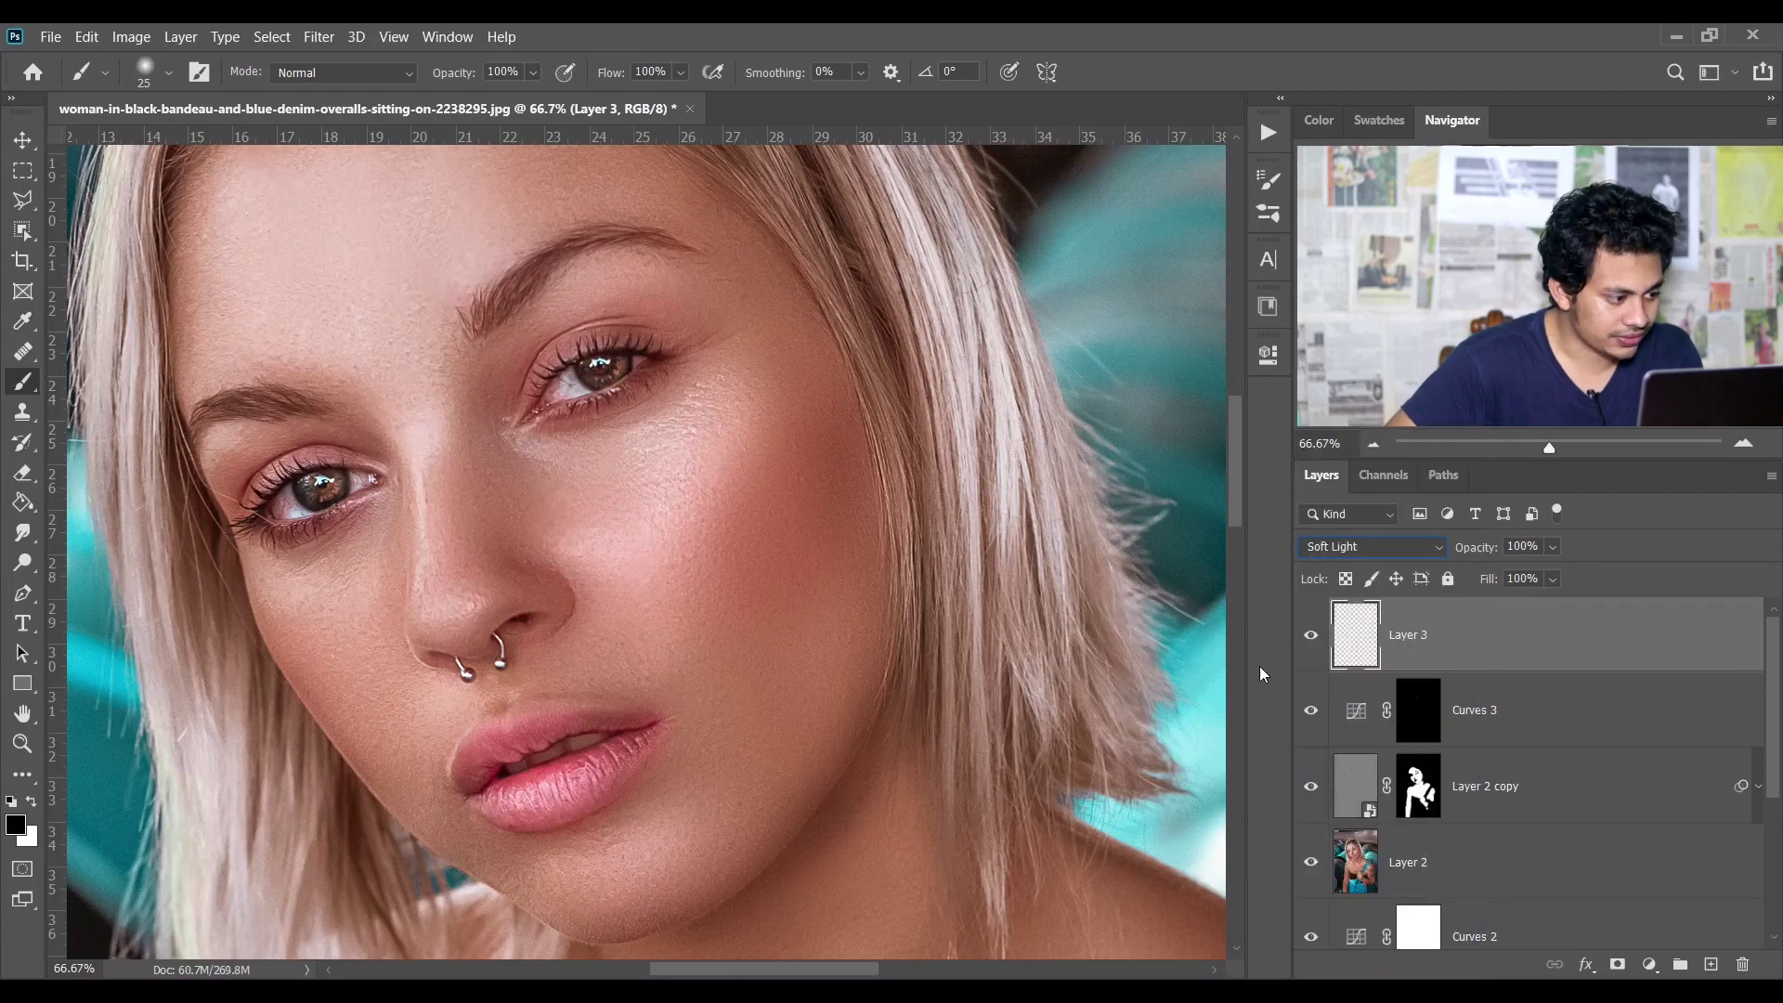
Step: Reduce Layer 3's opacity to 48% and compare the eyes with and without it
left_click(1313, 642)
left_click(1311, 641)
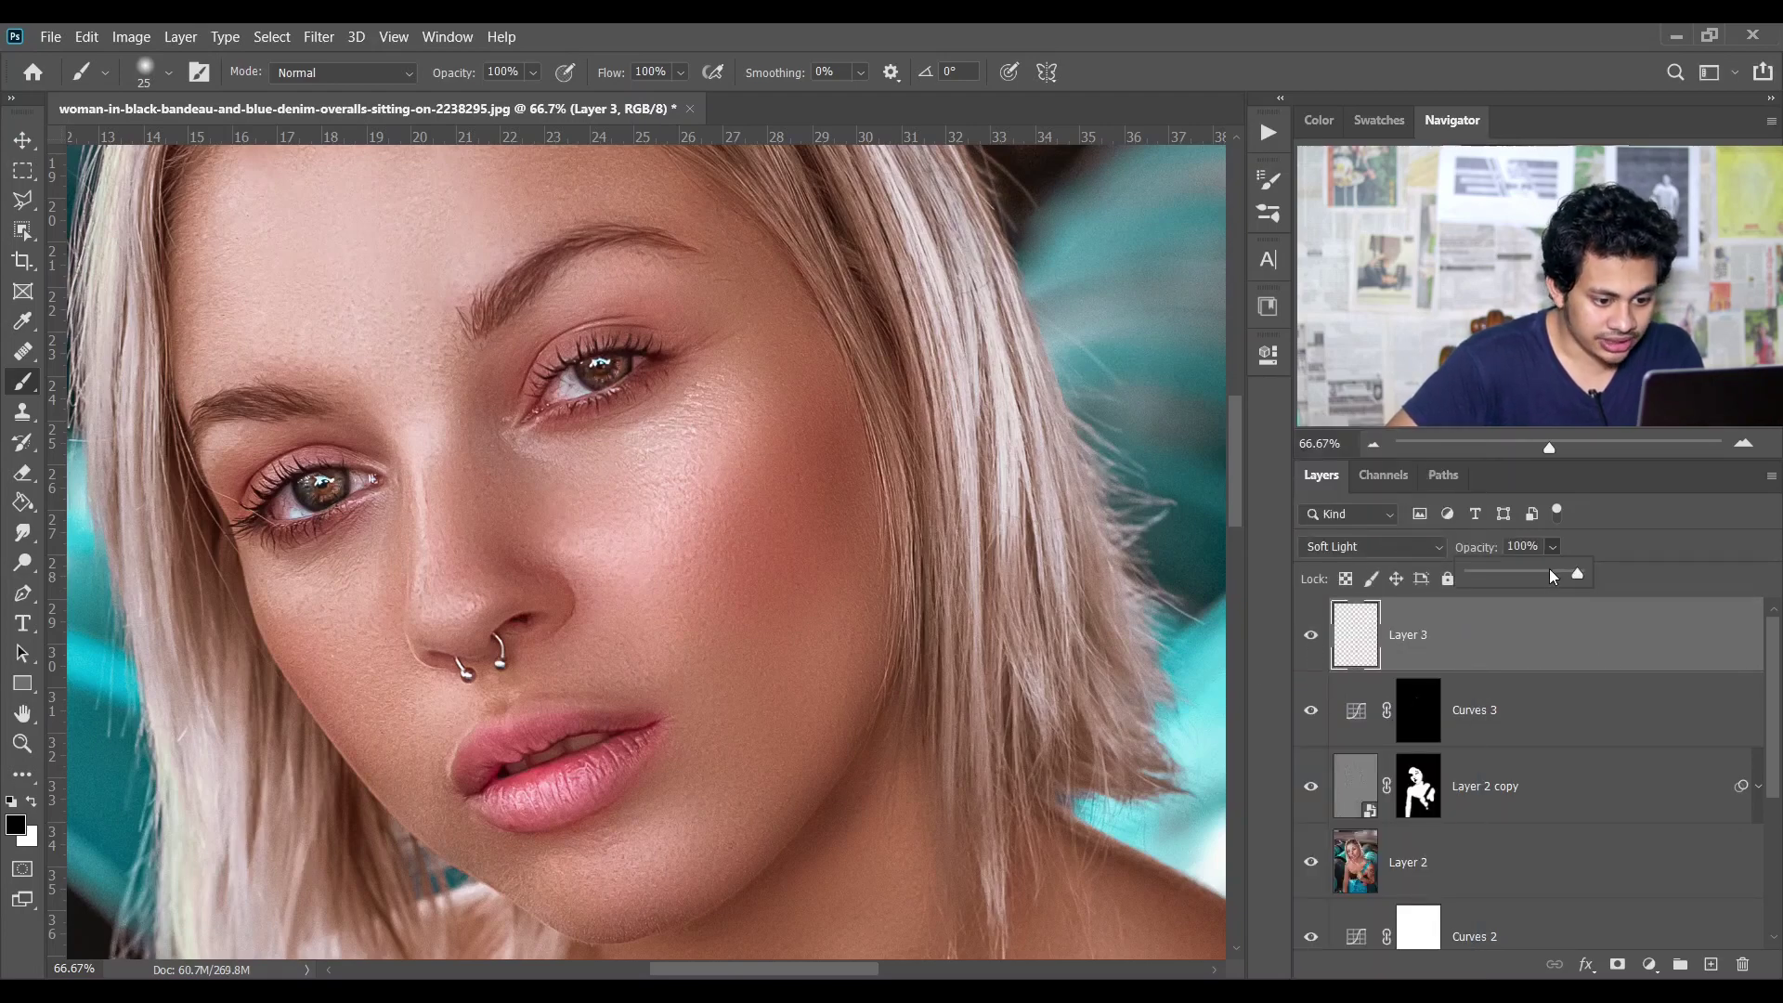
left_click_drag(1543, 571, 1524, 570)
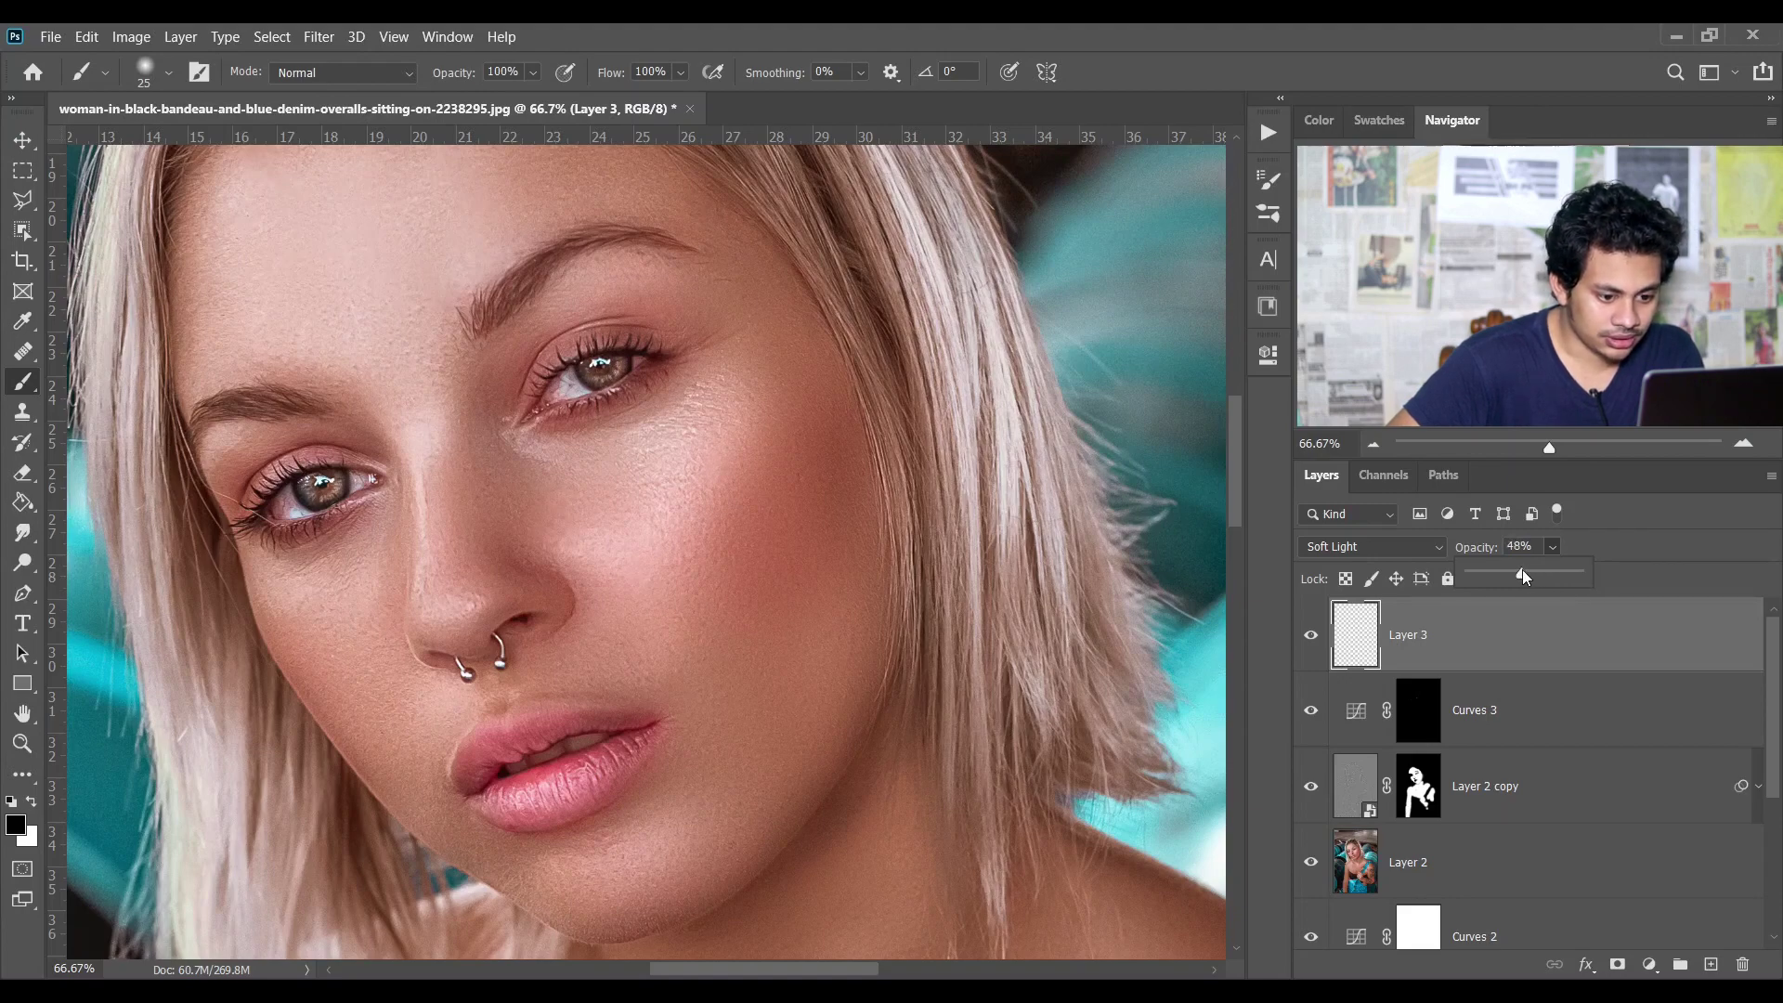
left_click(1309, 641)
left_click(1309, 641)
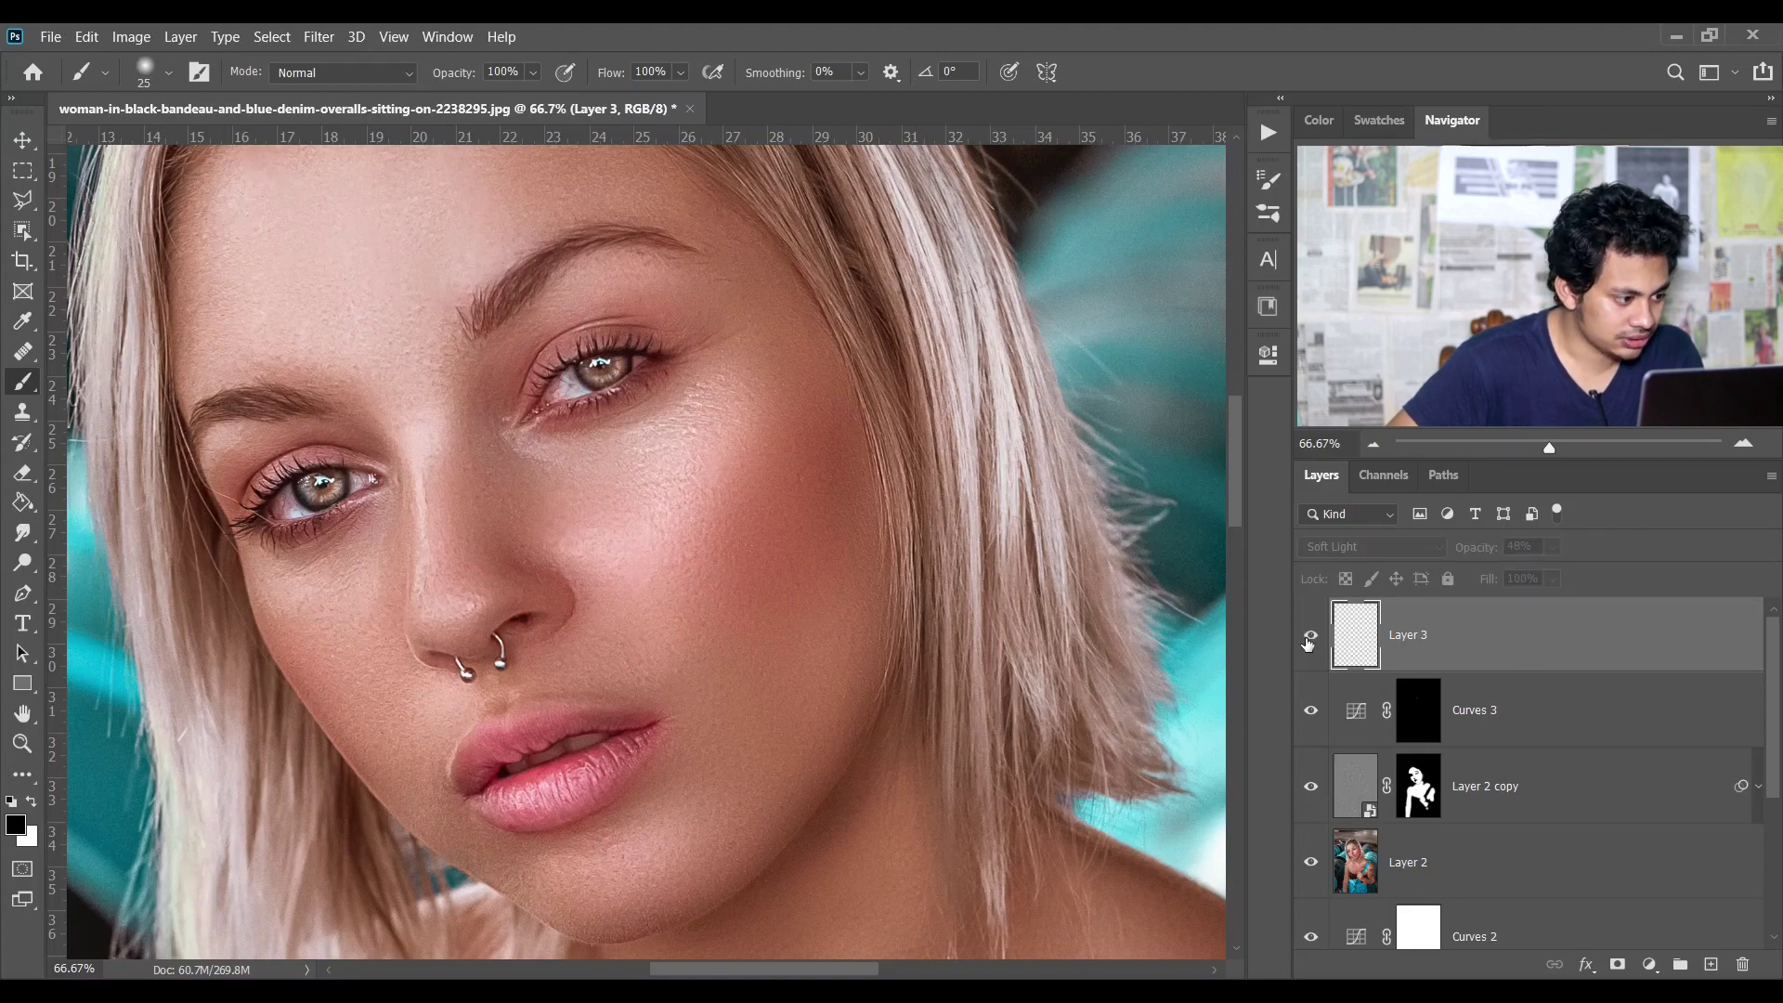
Step: View the full portrait at a smaller scale and compare it with and without the eye enhancements
key("ctrl+0")
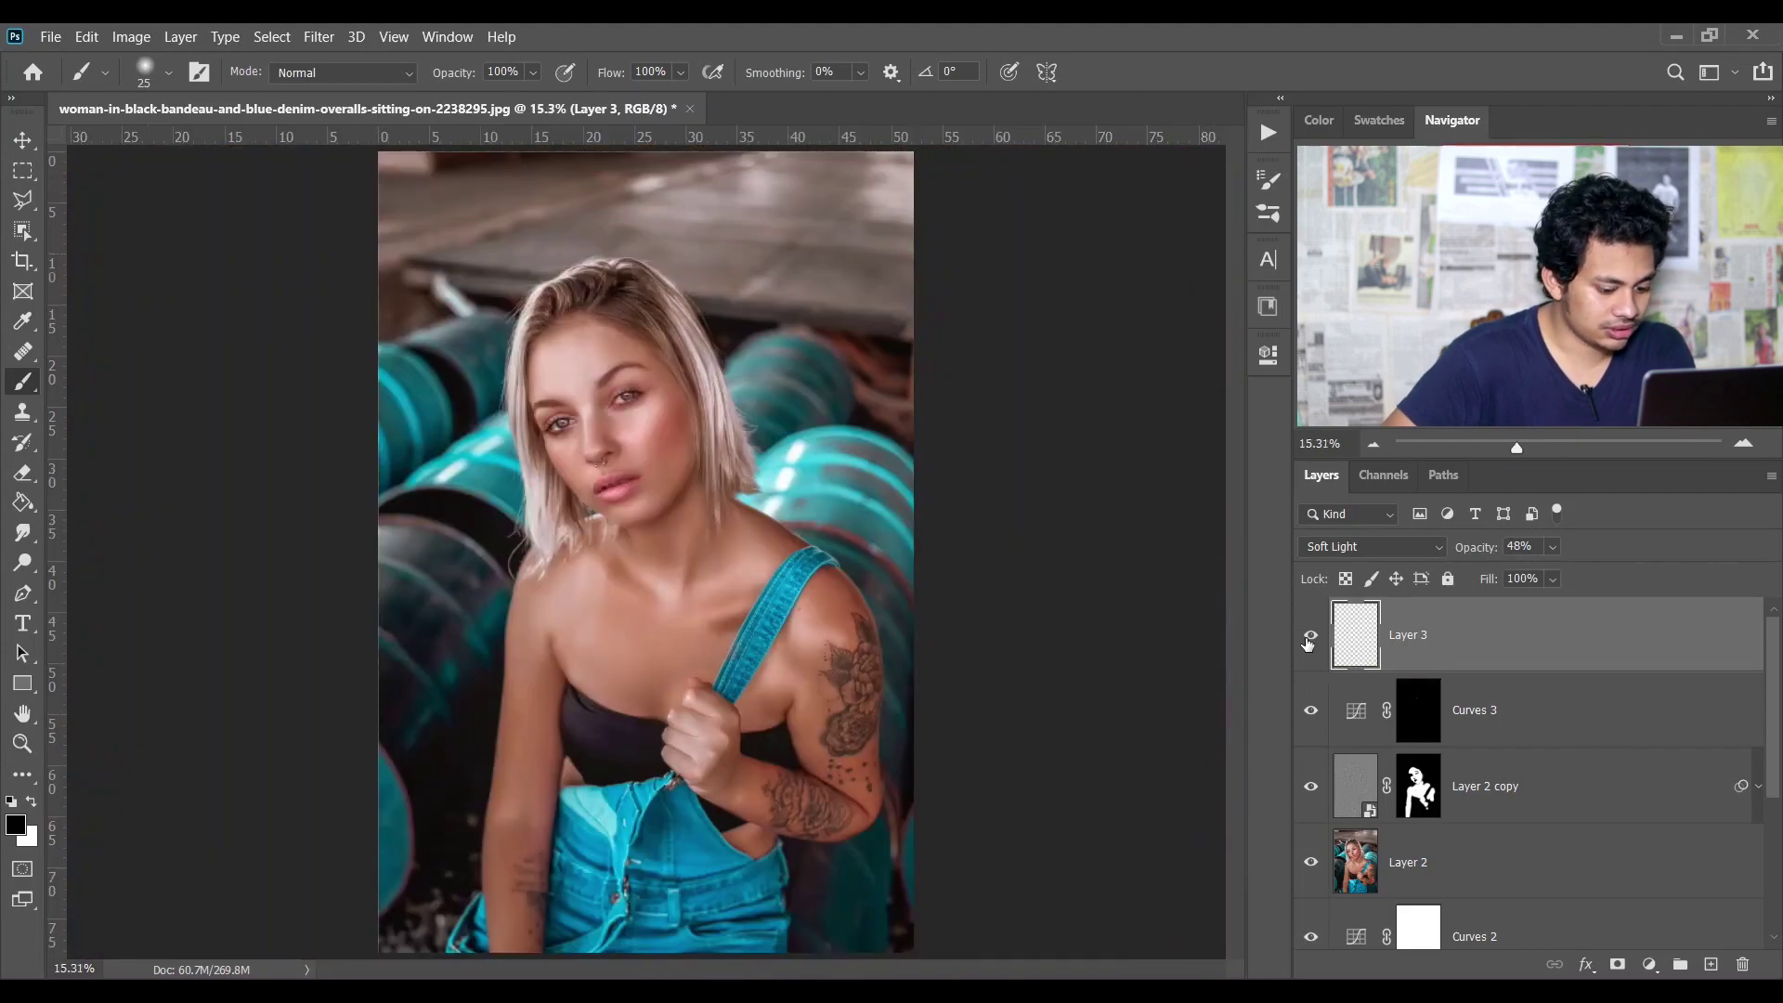
key("ctrl+plus")
key("ctrl+plus")
left_click_drag(1052, 385, 1026, 477)
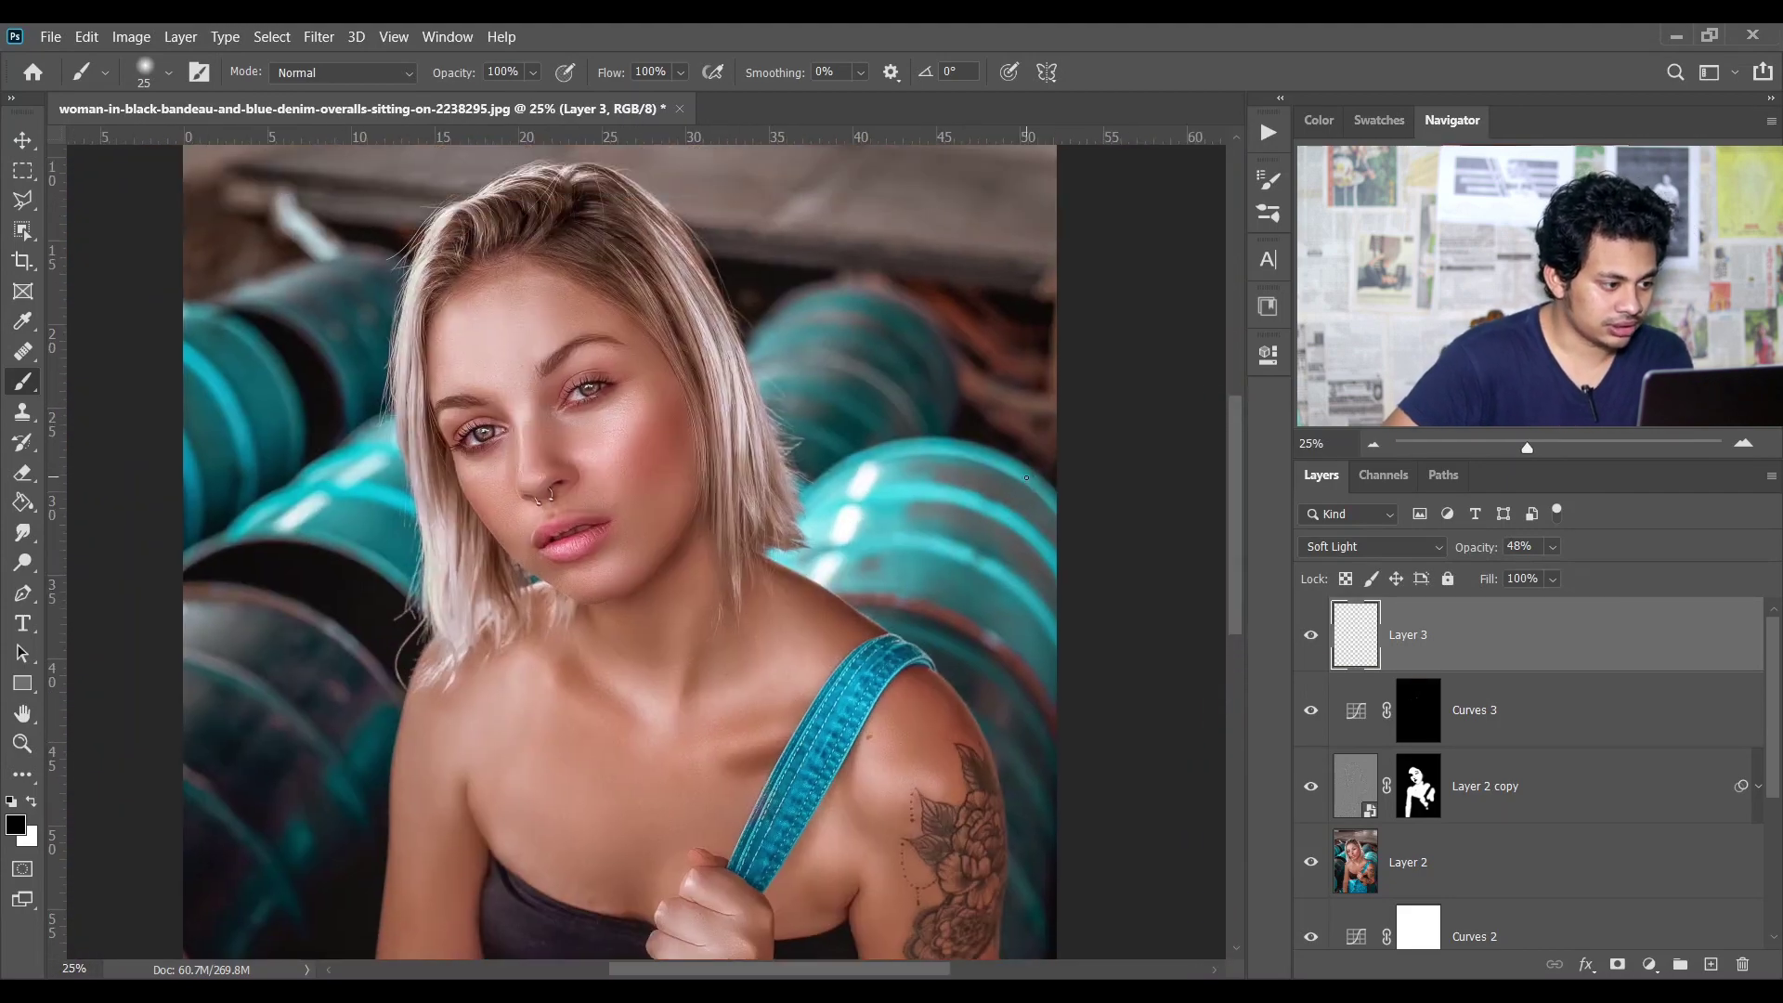
mouse_move(1310, 635)
left_mouse_down()
mouse_move(1317, 694)
mouse_move(1305, 665)
left_mouse_up()
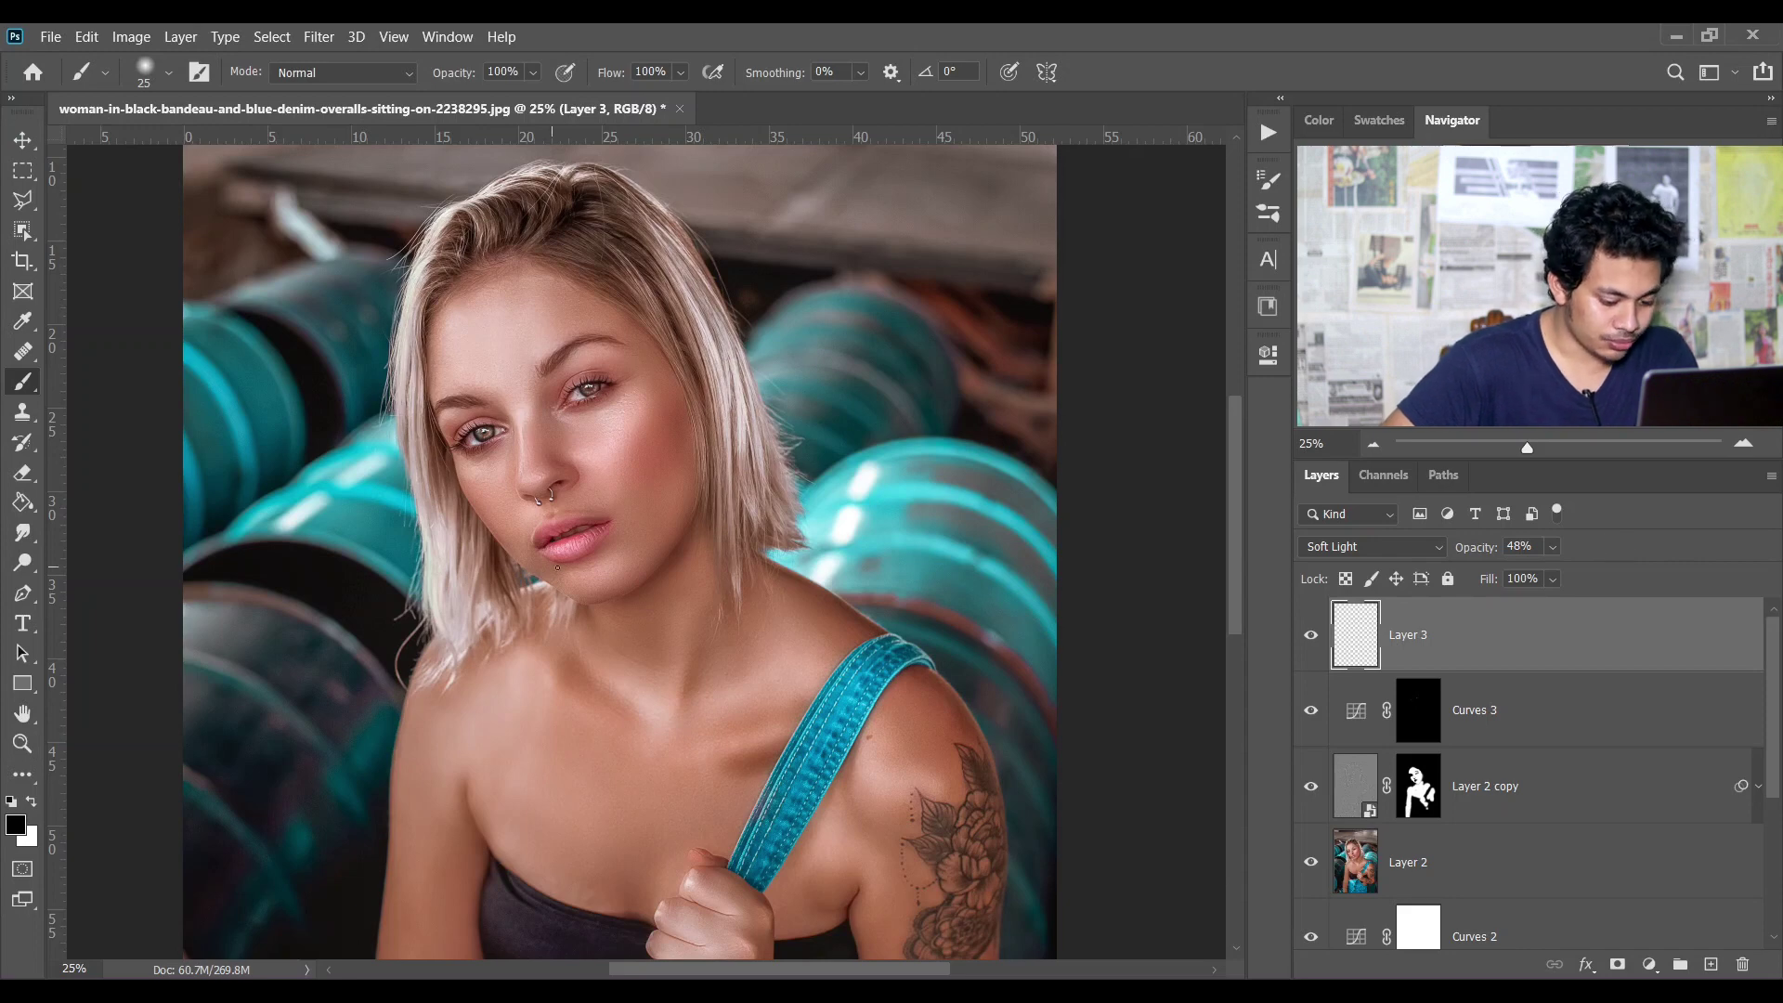
Step: Add another new layer above Layer 3 and set its blend mode to Screen
key("ctrl+plus")
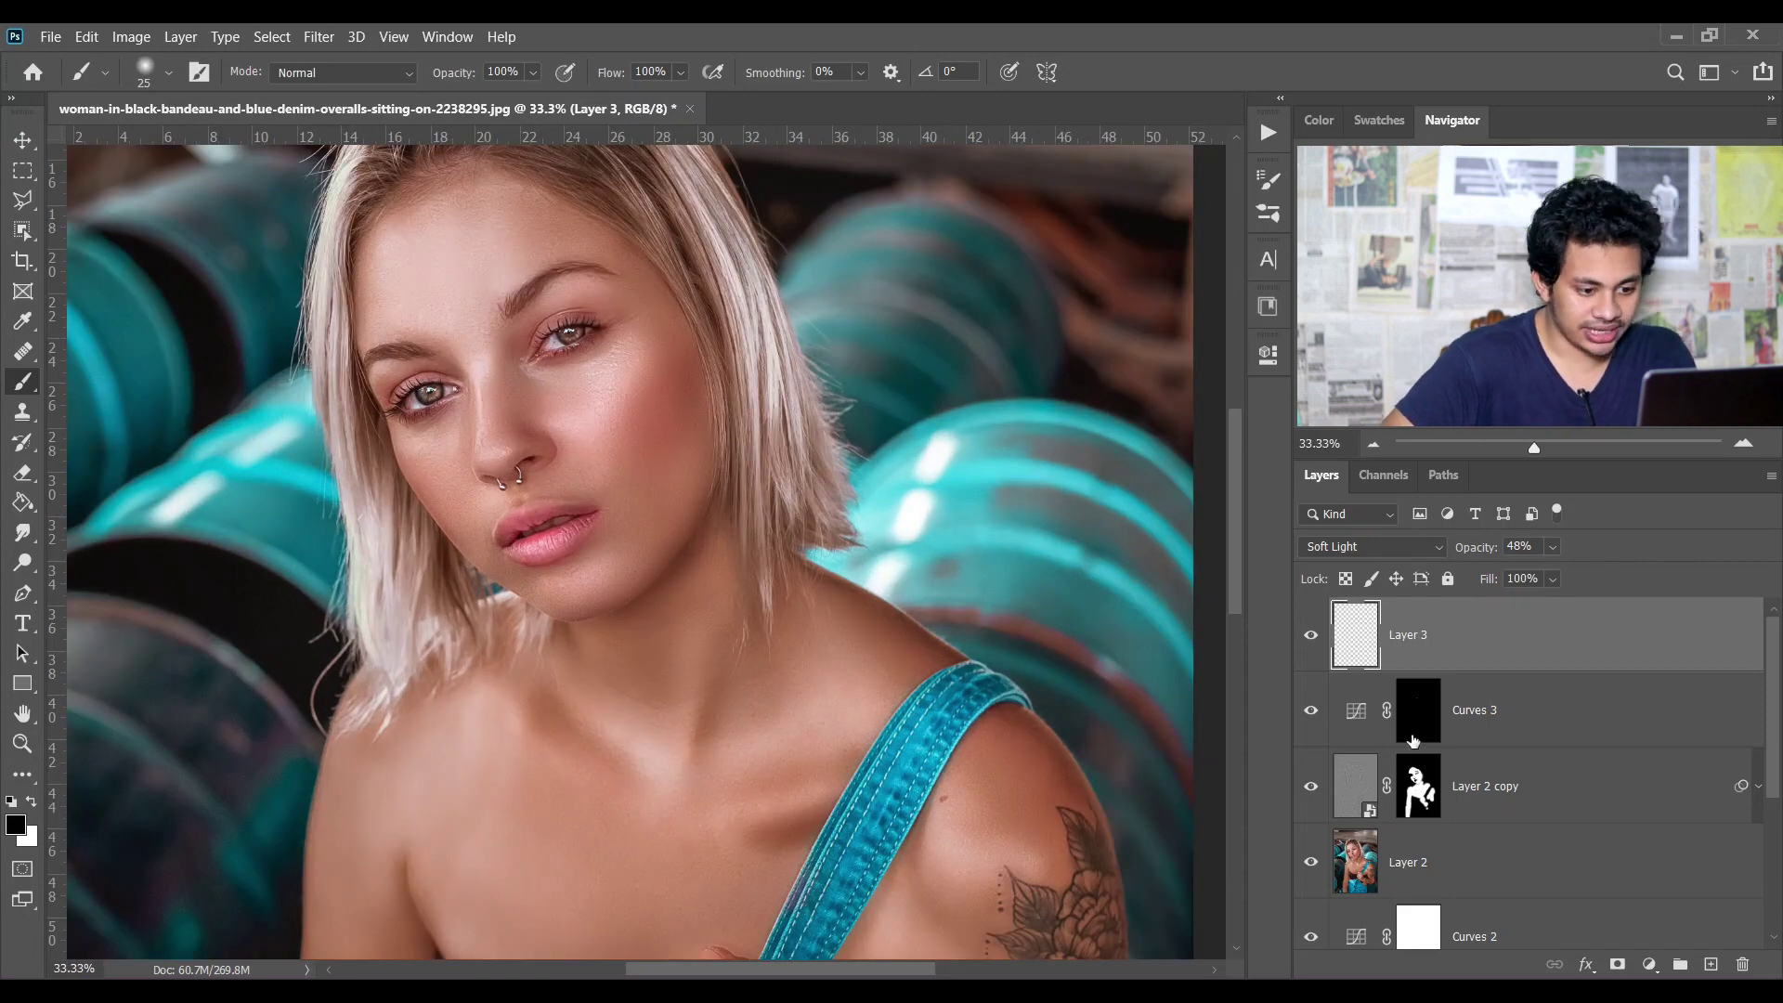
left_click(1711, 964)
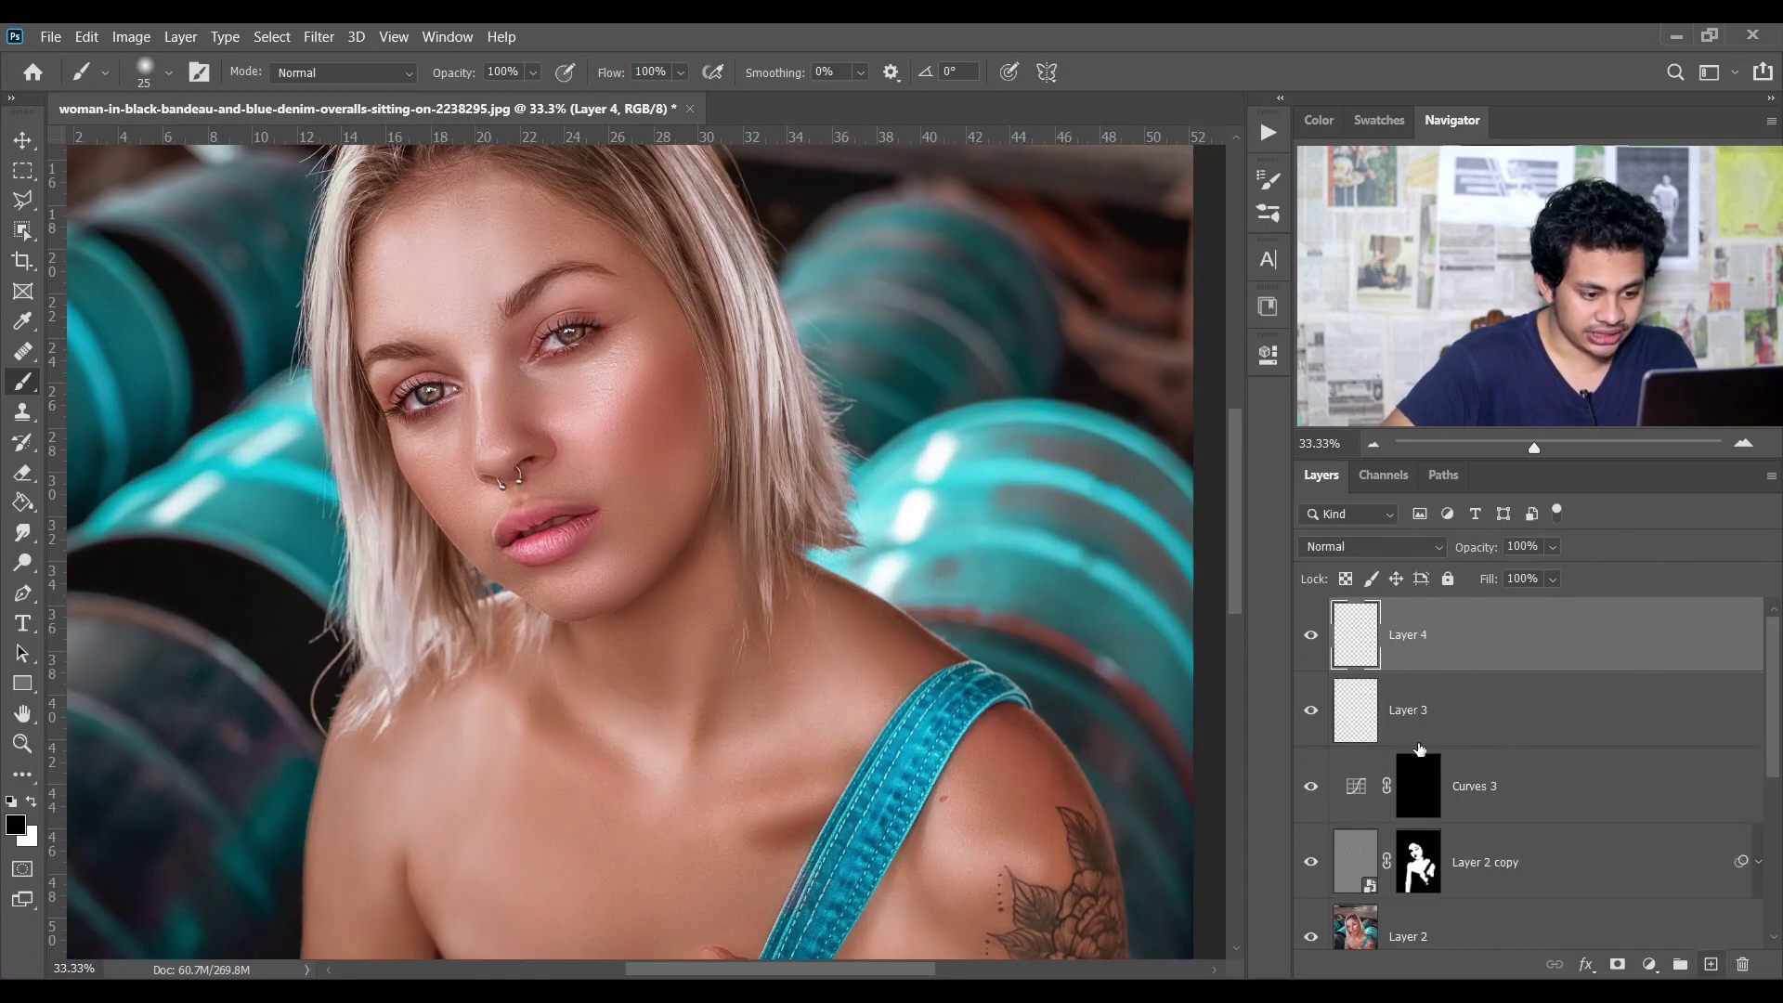
left_click(1332, 548)
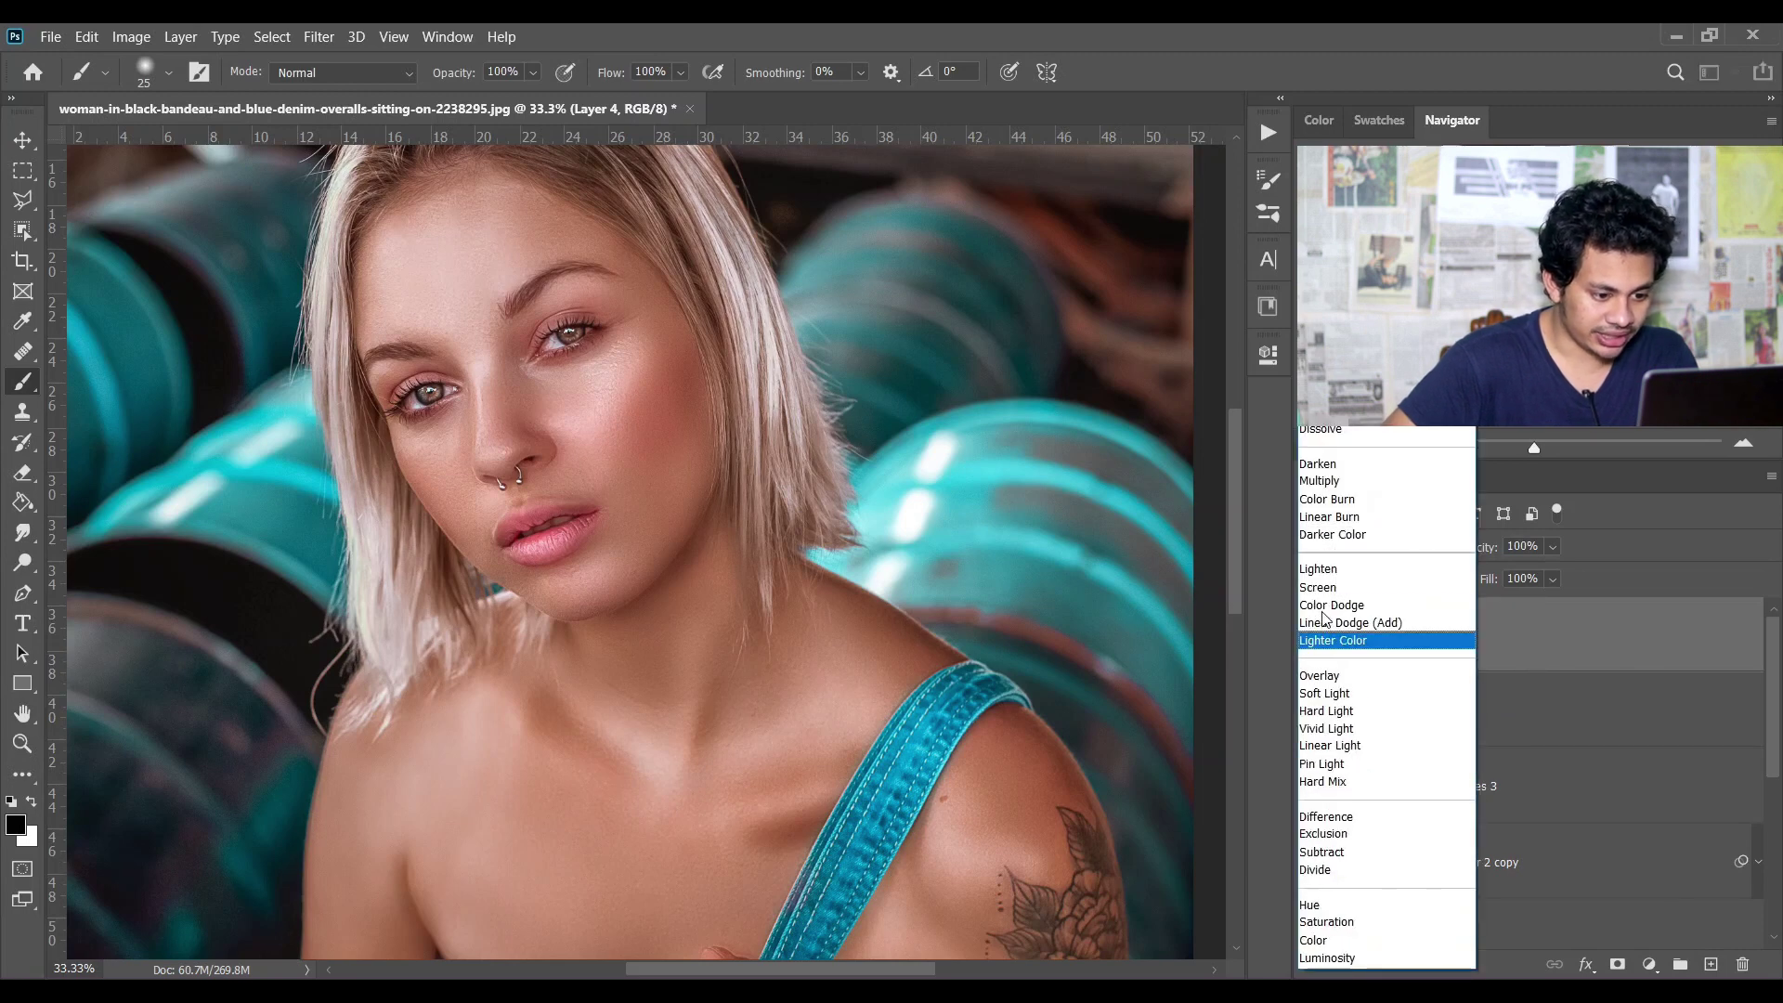
left_click(1337, 583)
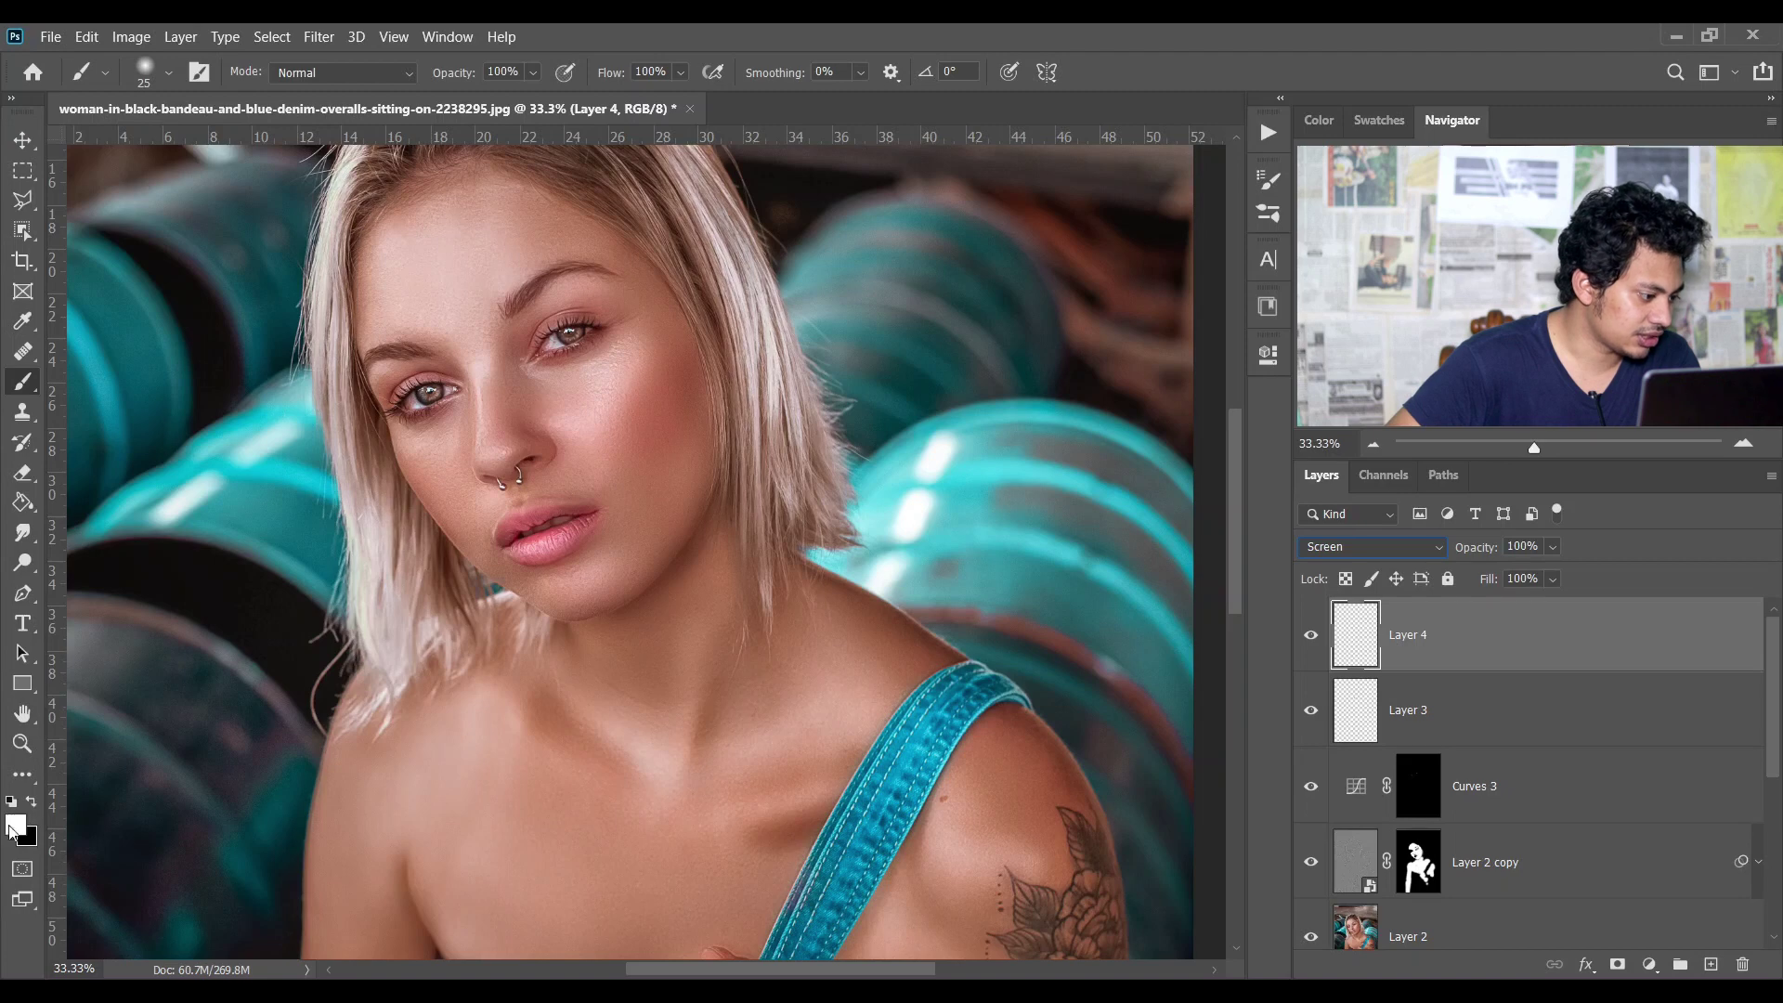
Step: Set the brush flow to 2% and paint soft white highlights along the nose on Layer 4, enlarging the brush from 50 to 80 px
key("ctrl+plus")
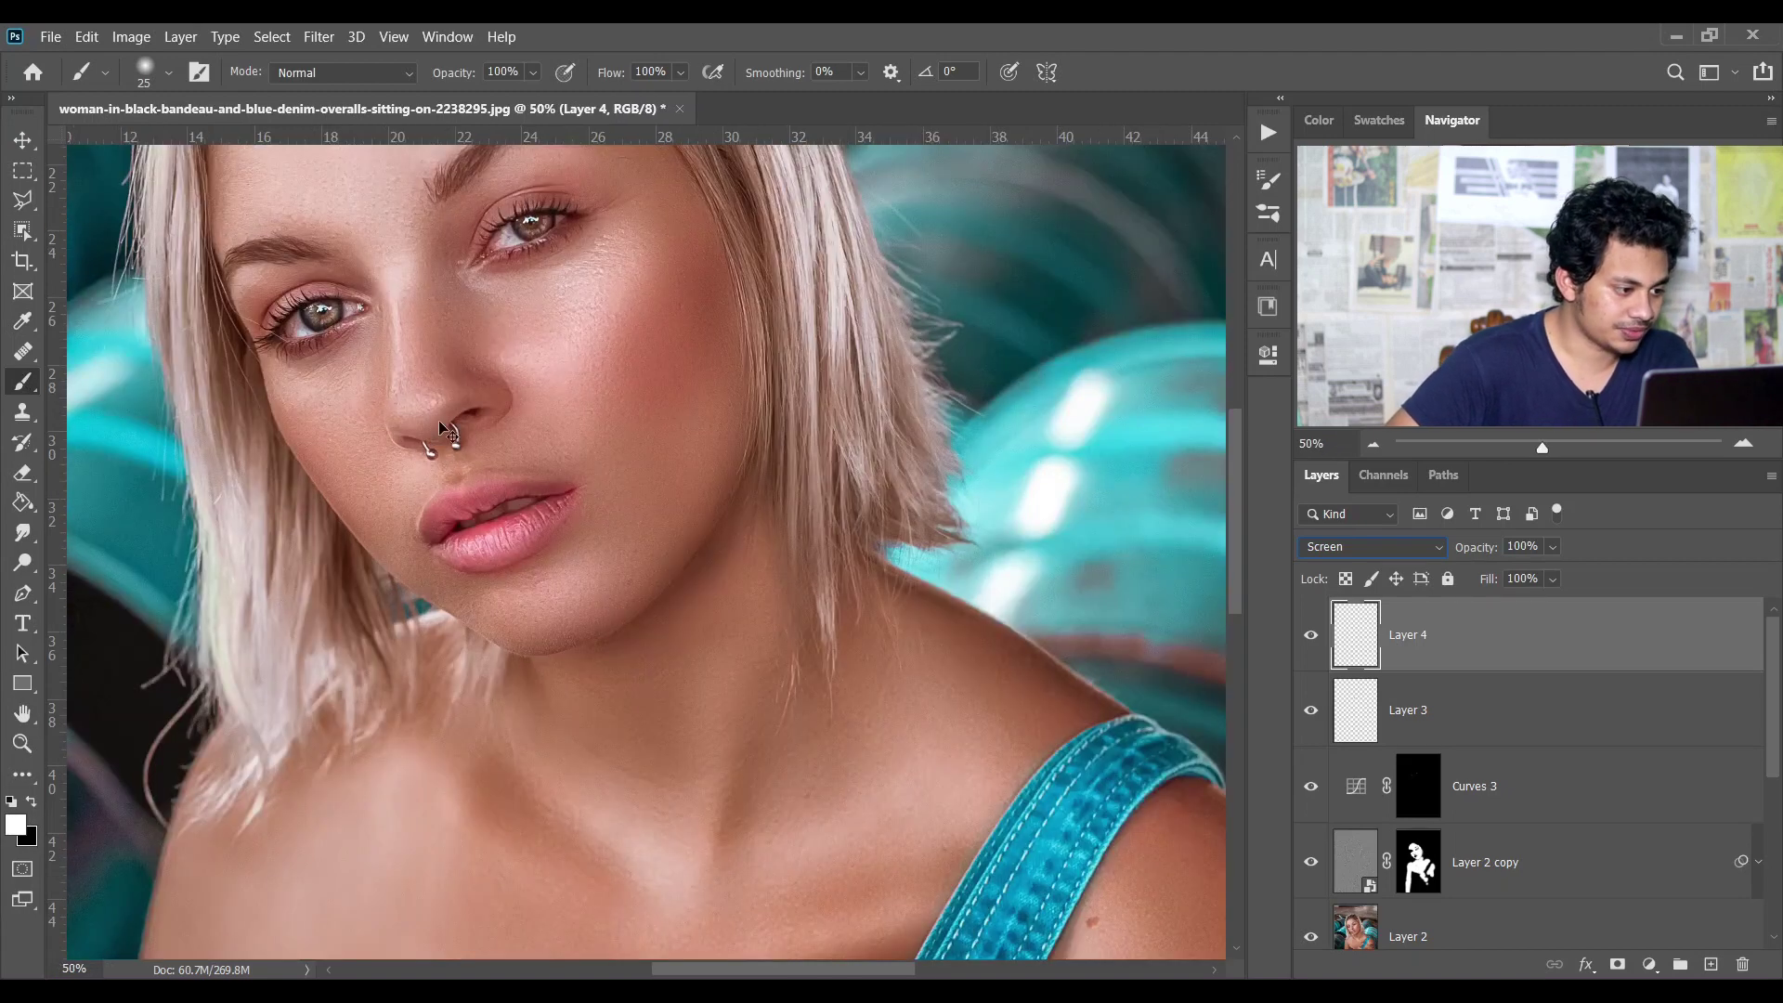
key("ctrl+plus")
left_click_drag(435, 324, 621, 565)
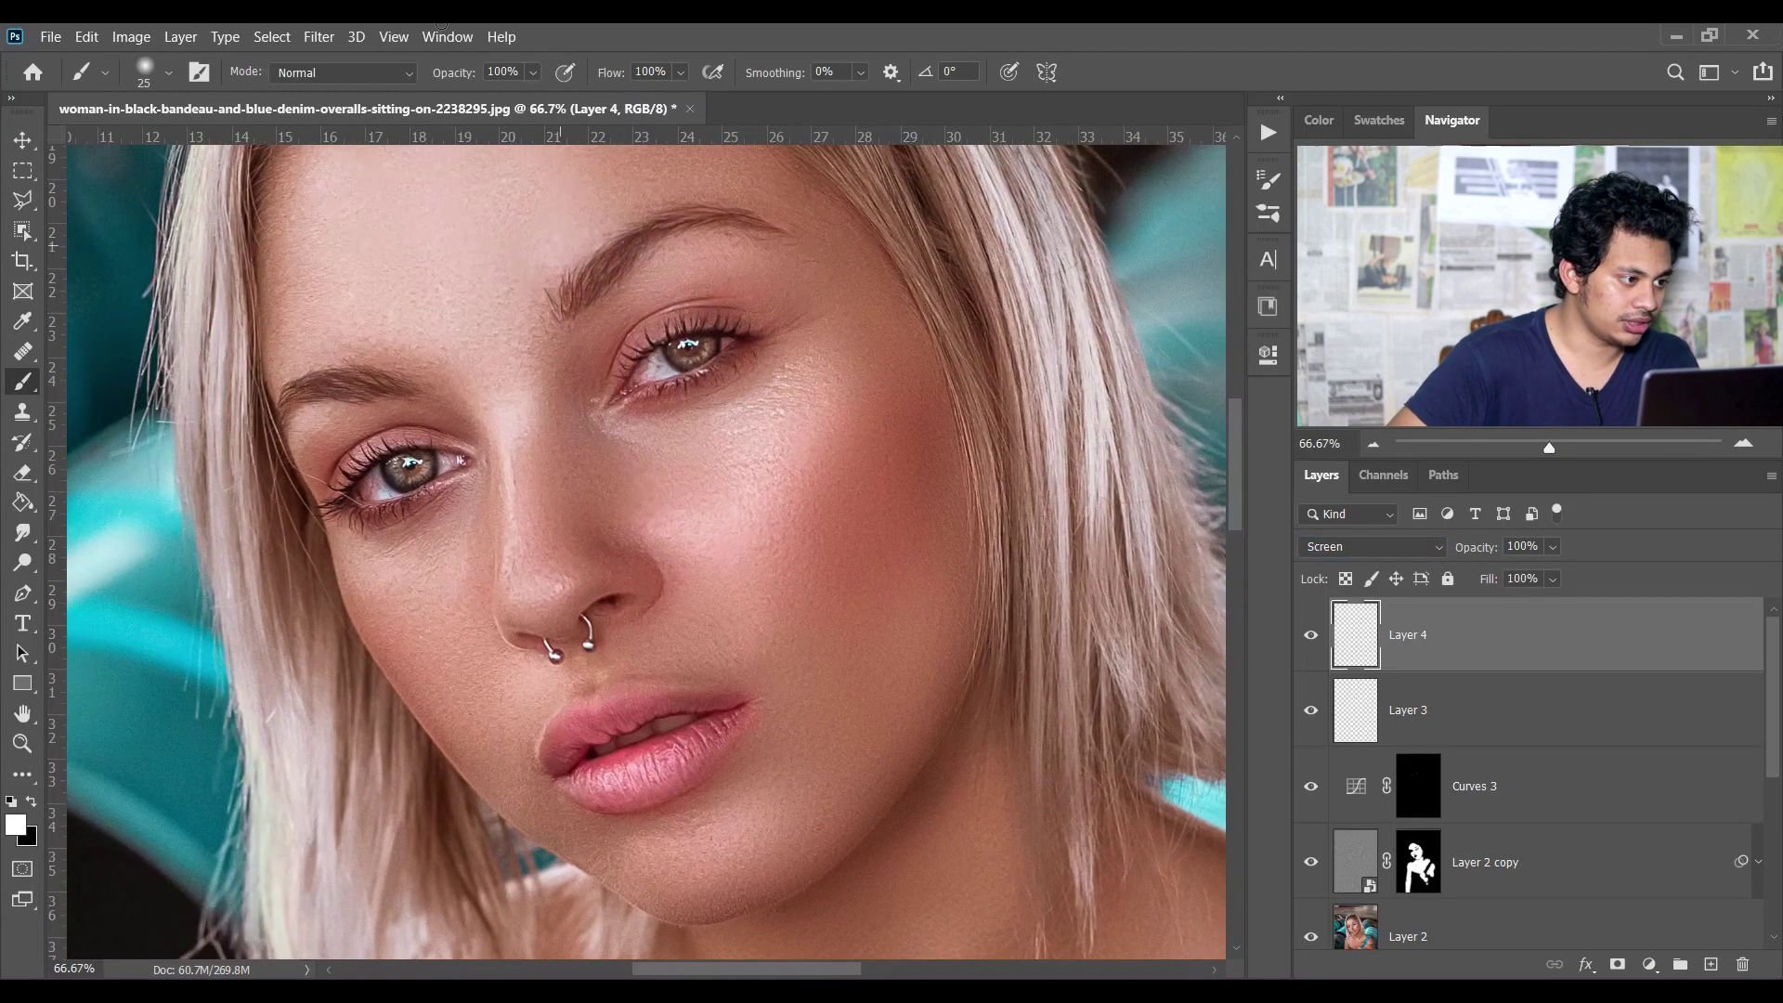
type("2")
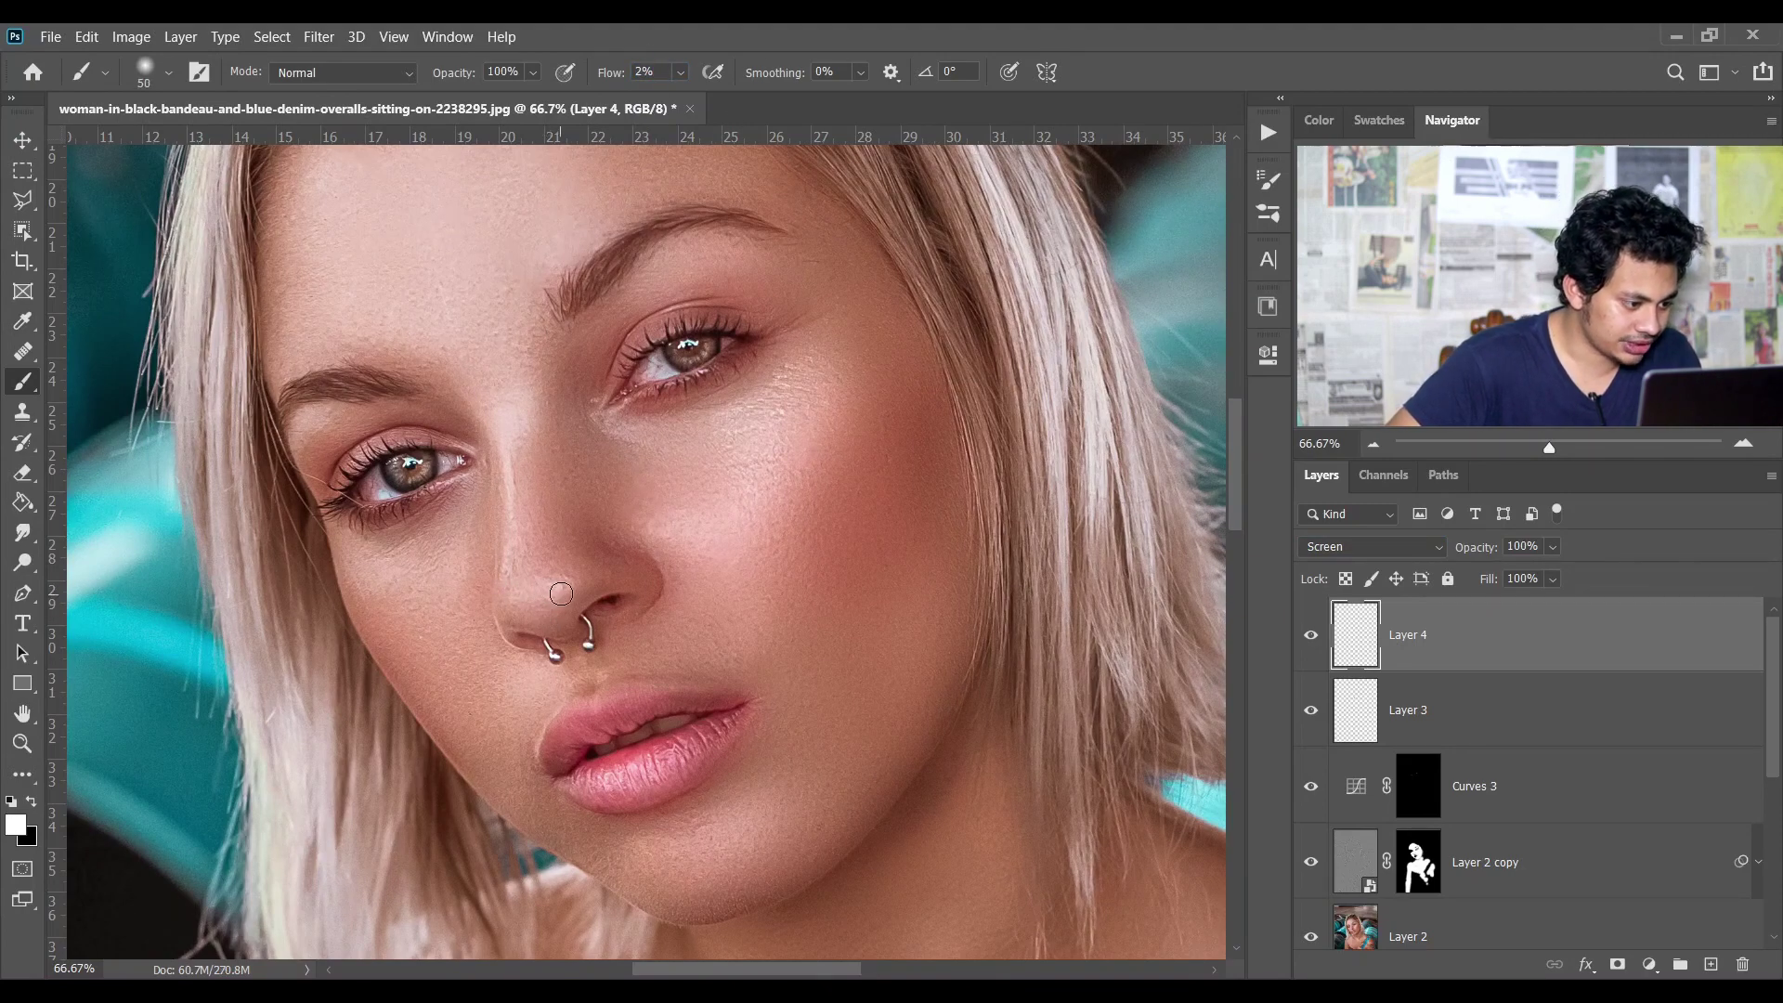
key("bracketright")
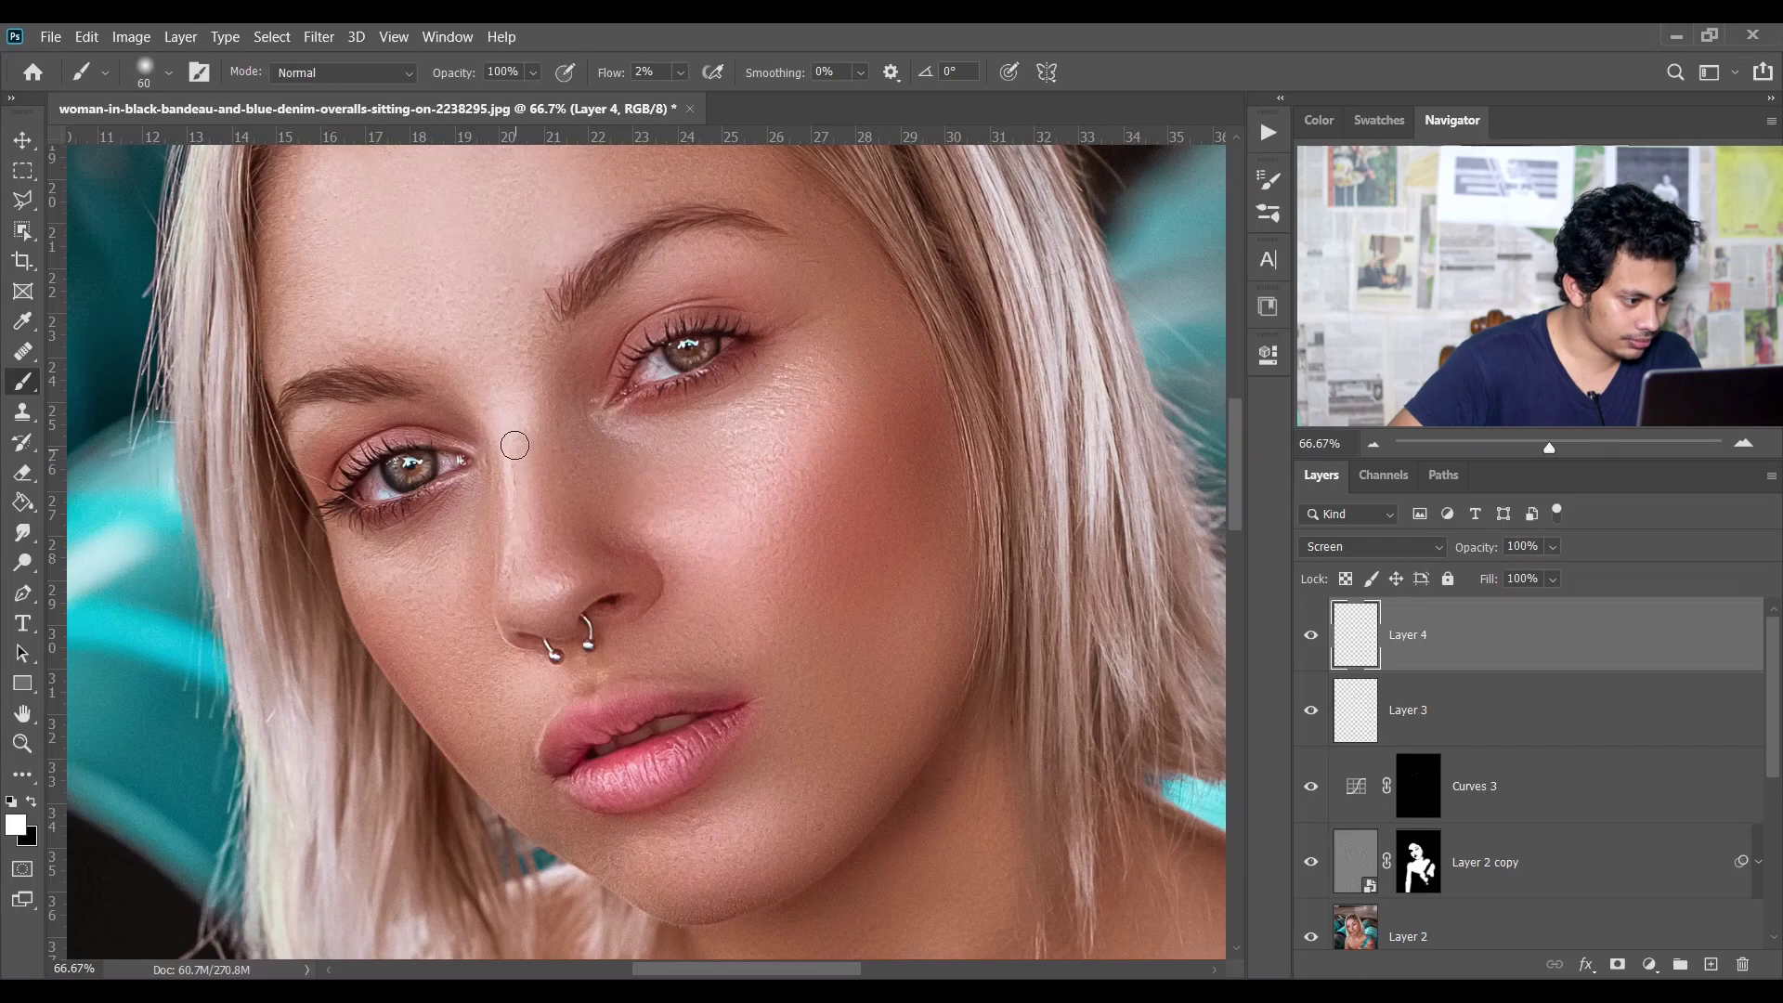
key("bracketright")
key("bracketright")
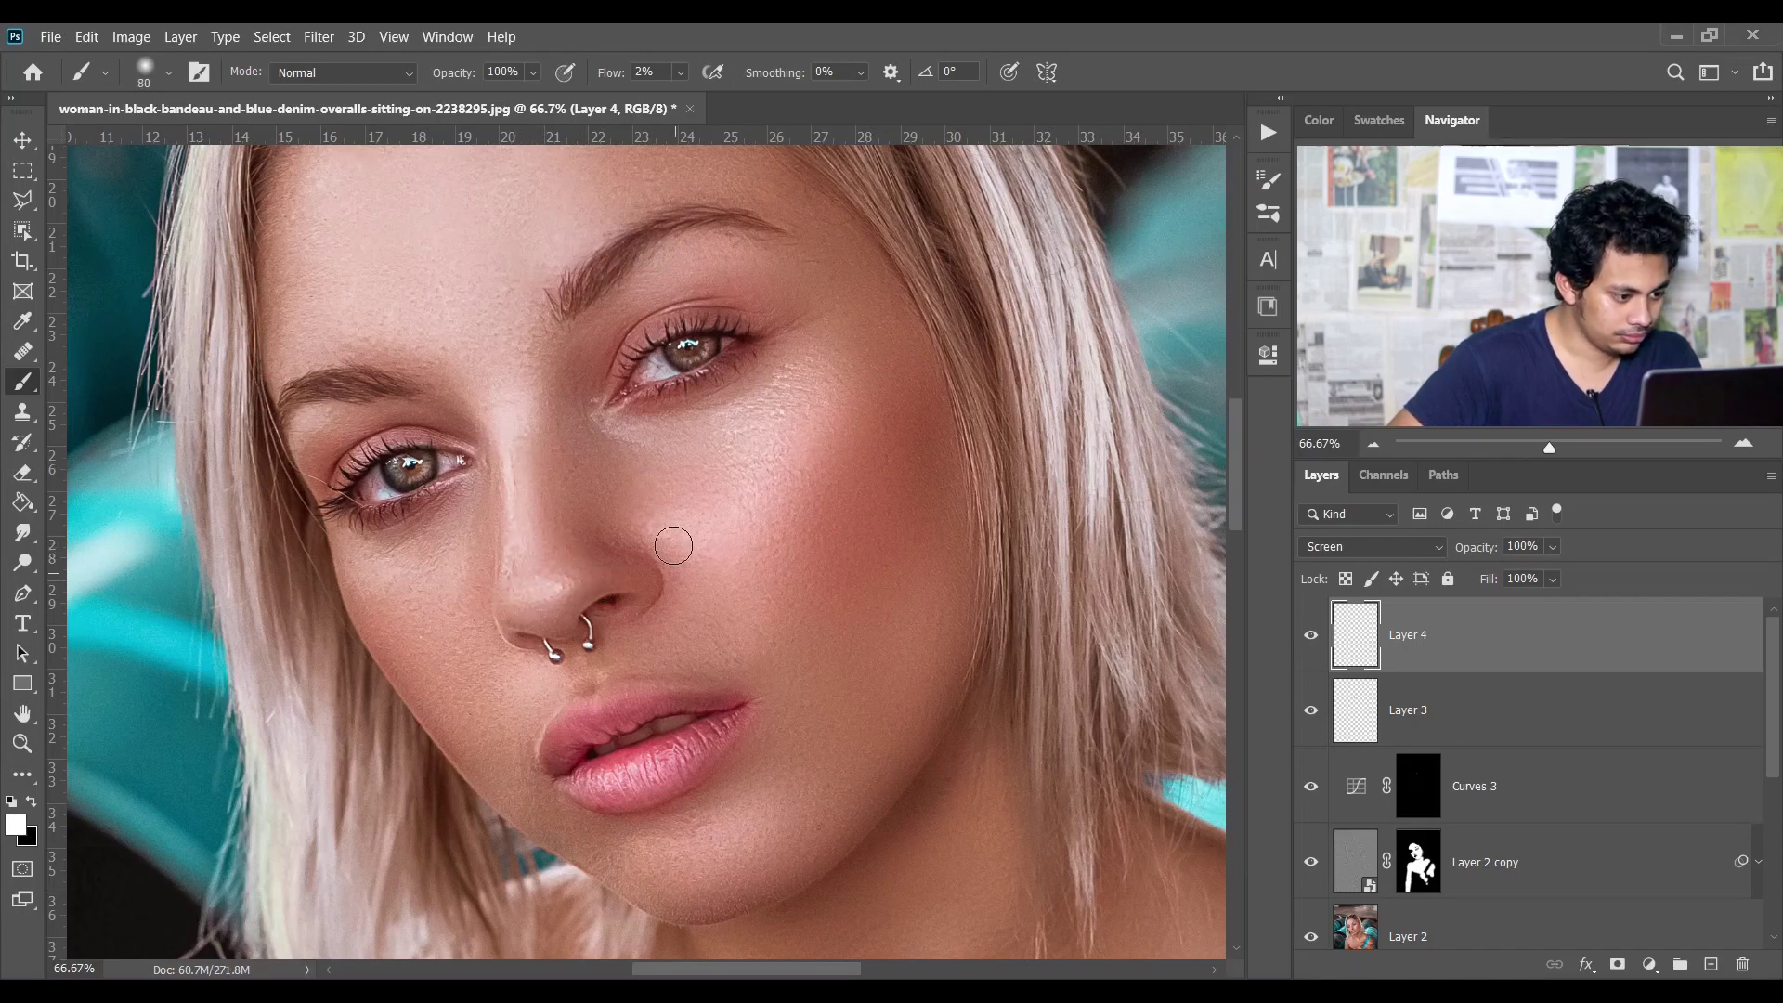
Step: Highlight the small area just above the upper lip on Layer 4 with the brush reduced to 20 px
scroll(674, 545, "down", 2)
key("bracketleft")
key("bracketleft")
scroll(618, 582, "down", 2)
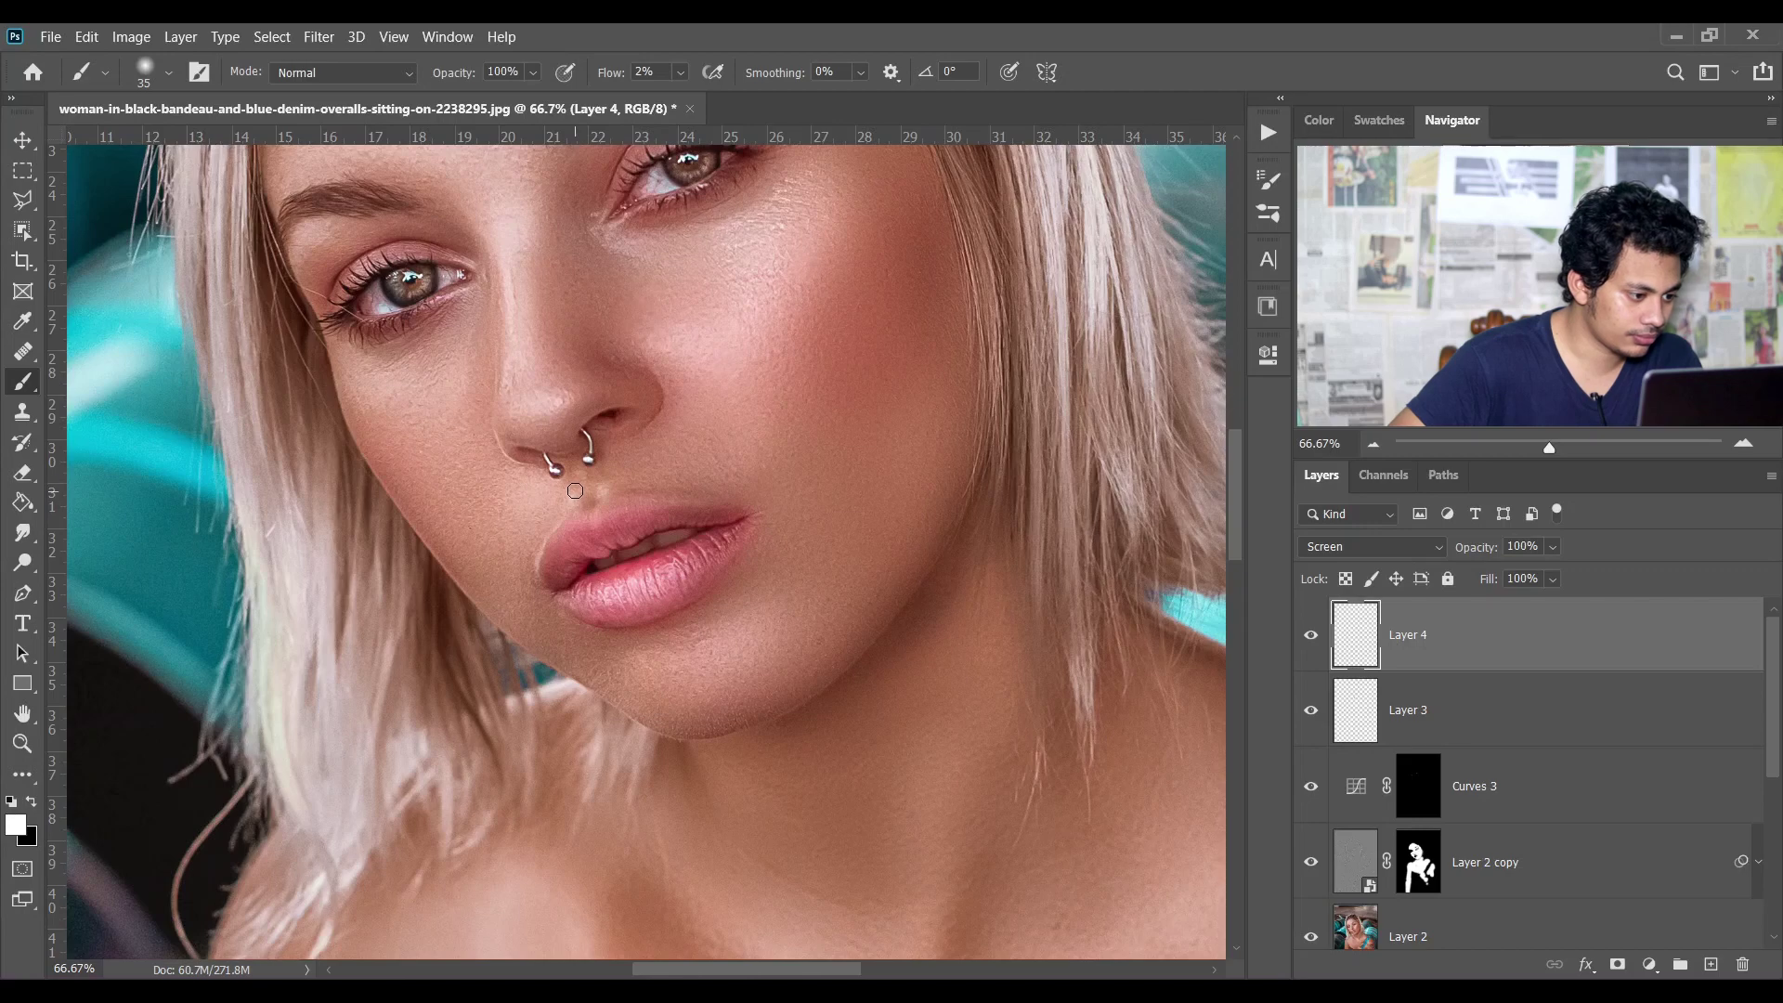
key("bracketleft")
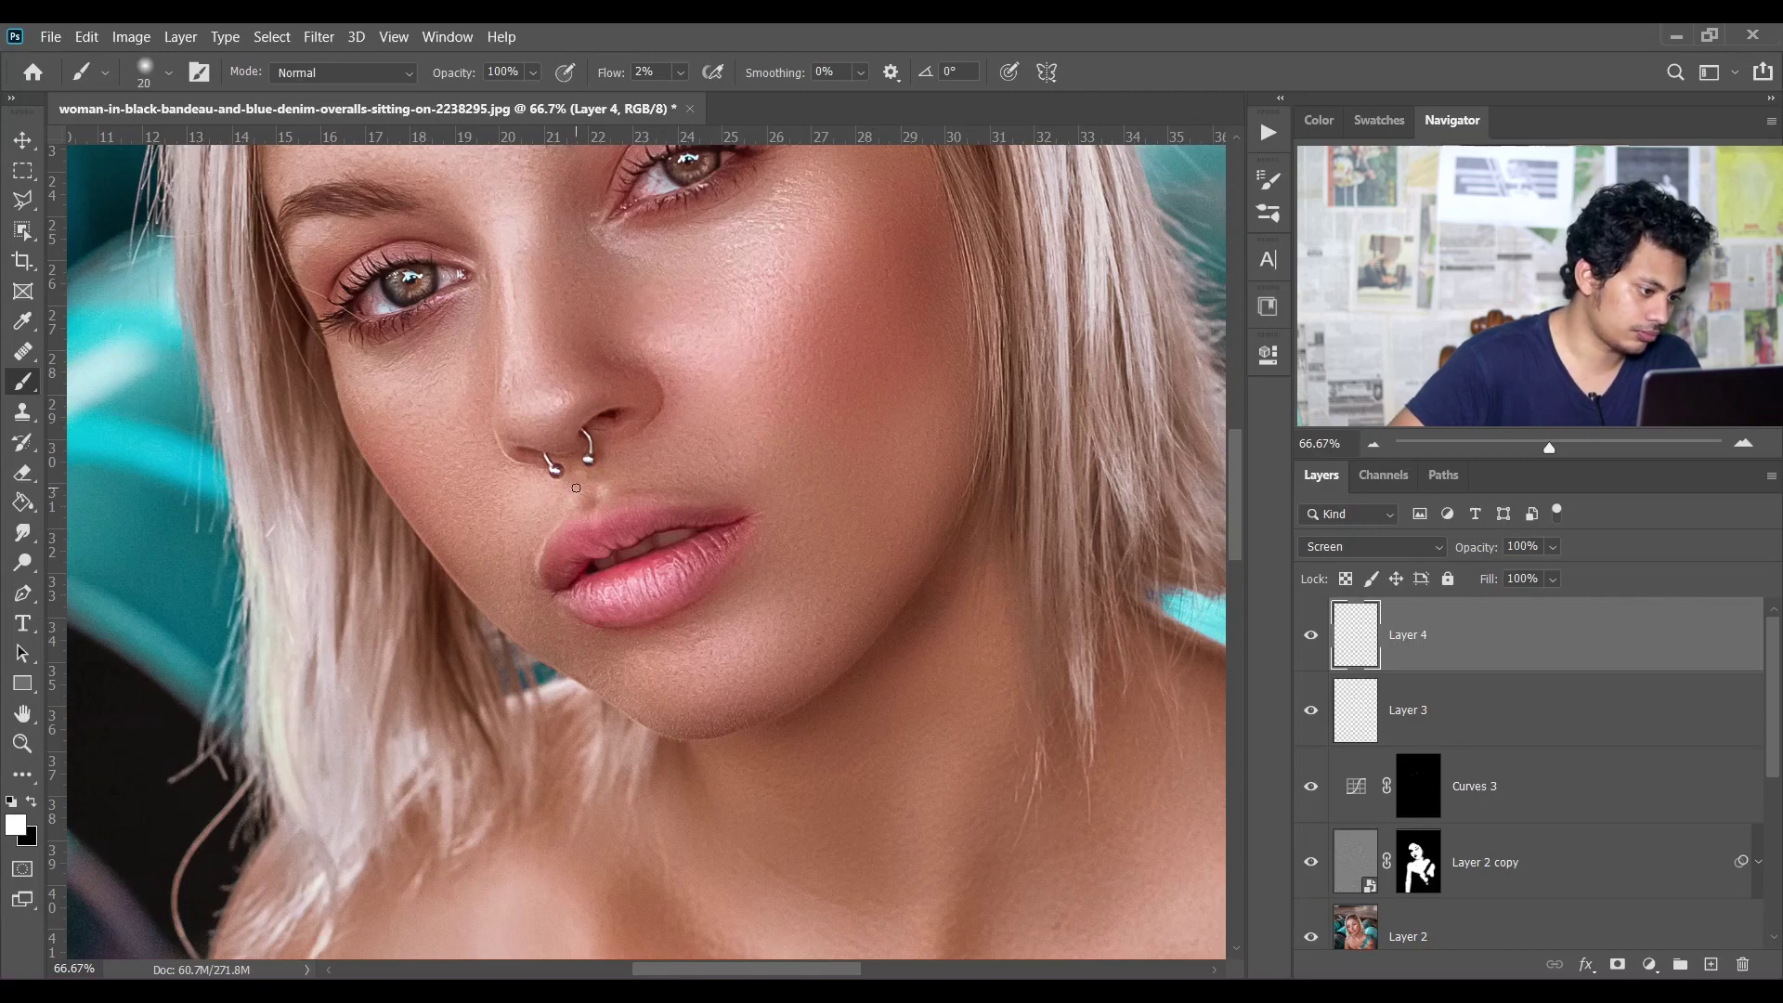
Step: Enlarge the brush to 175 px and softly highlight the chin on Layer 4
scroll(575, 484, "down", 1)
key("bracketright")
key("bracketright")
key("bracketright")
key("bracketright")
key("bracketright")
key("bracketright")
key("bracketright")
key("bracketright")
key("bracketright")
key("bracketright")
key("bracketright")
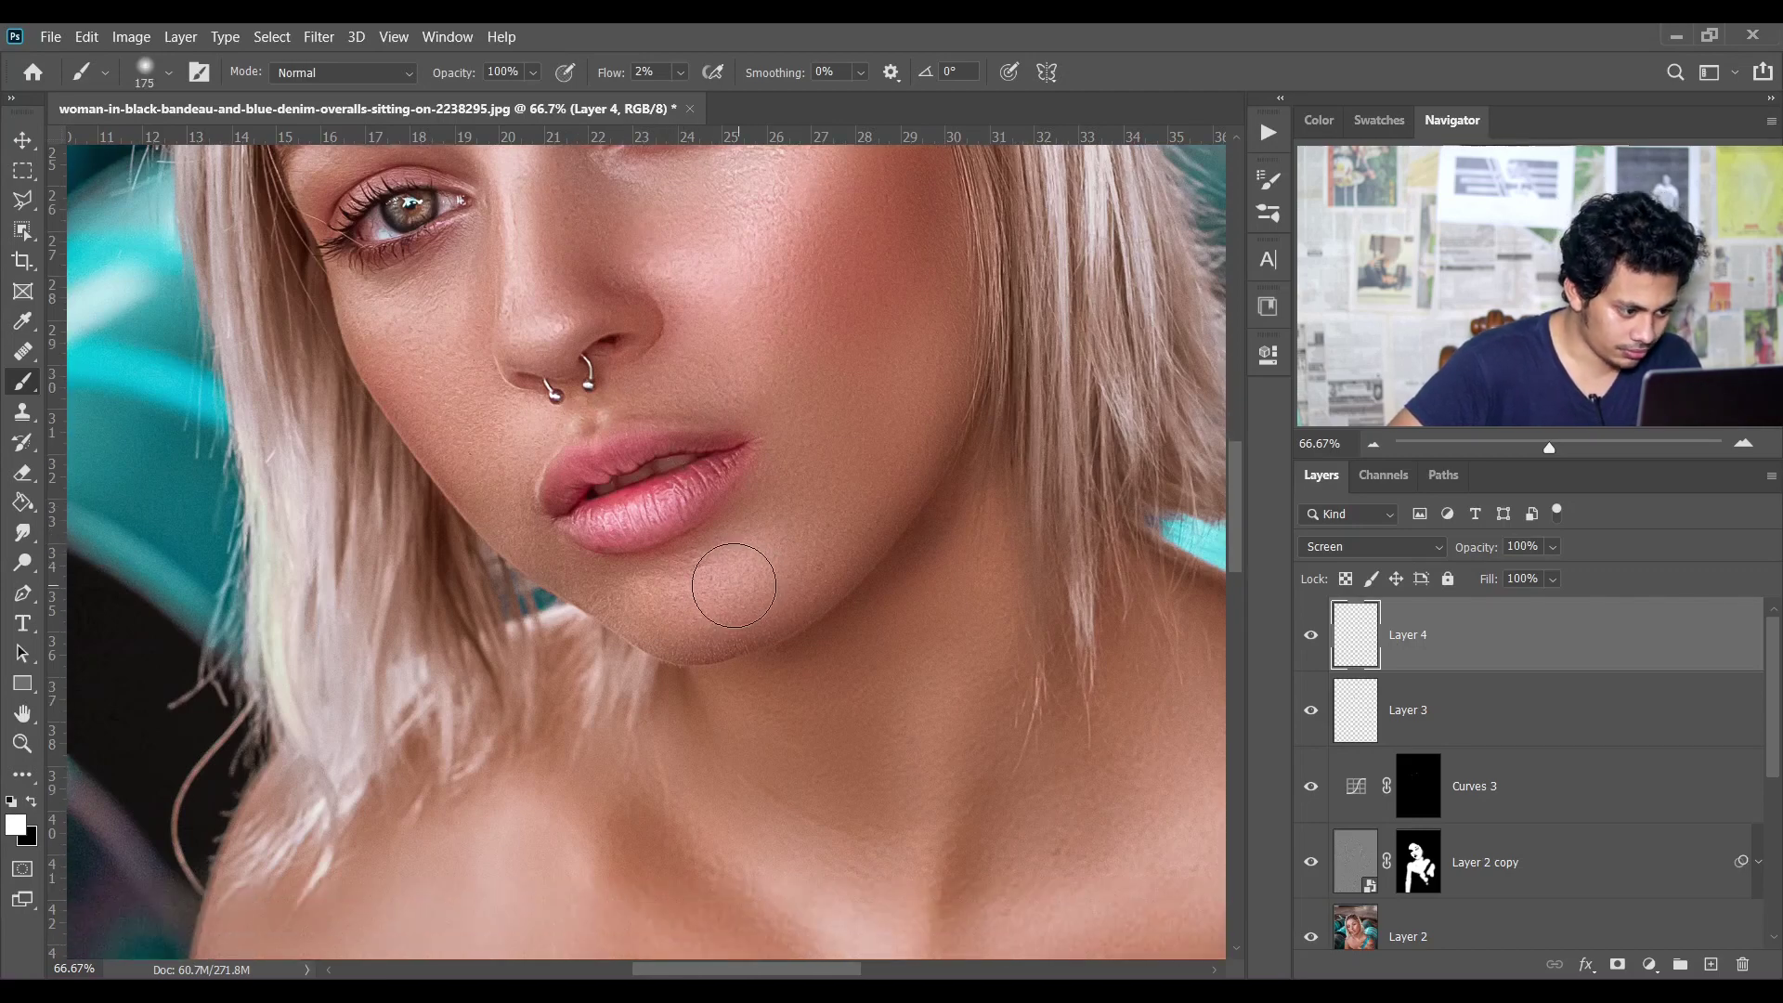
Step: Brighten the cheek below the eye on Layer 4 with a 150 px brush
scroll(757, 543, "up", 3)
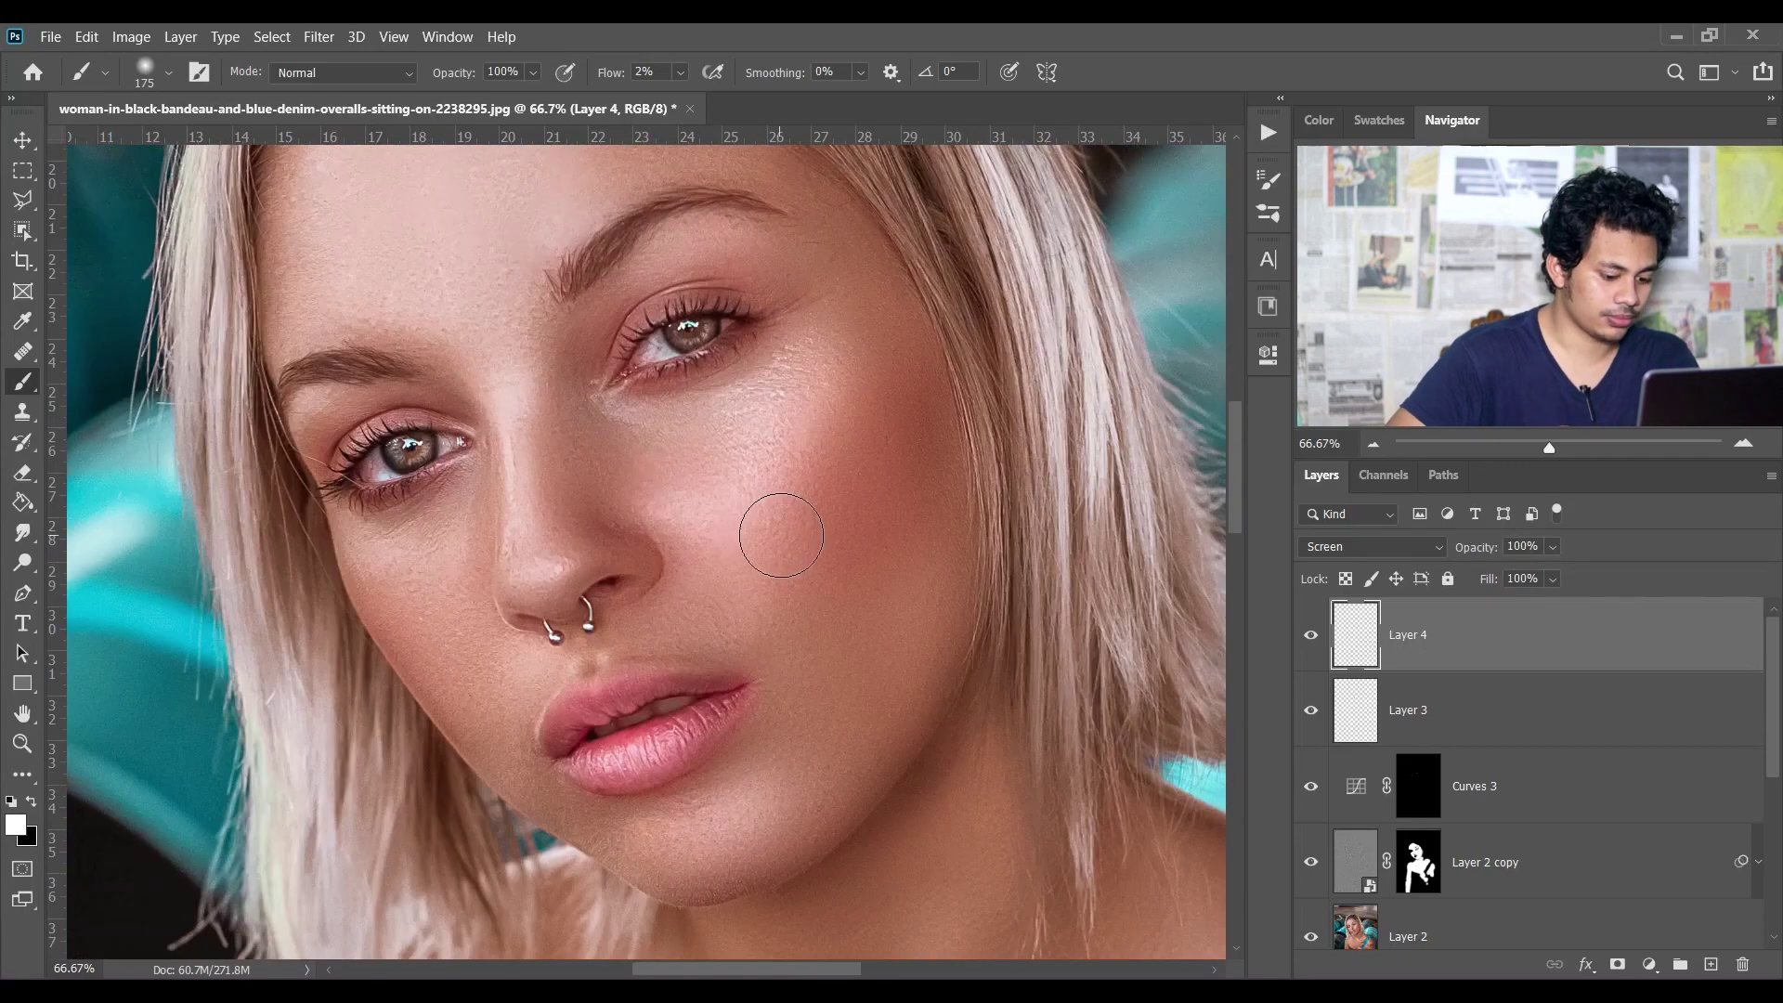
key("bracketright")
key("bracketleft")
key("bracketleft")
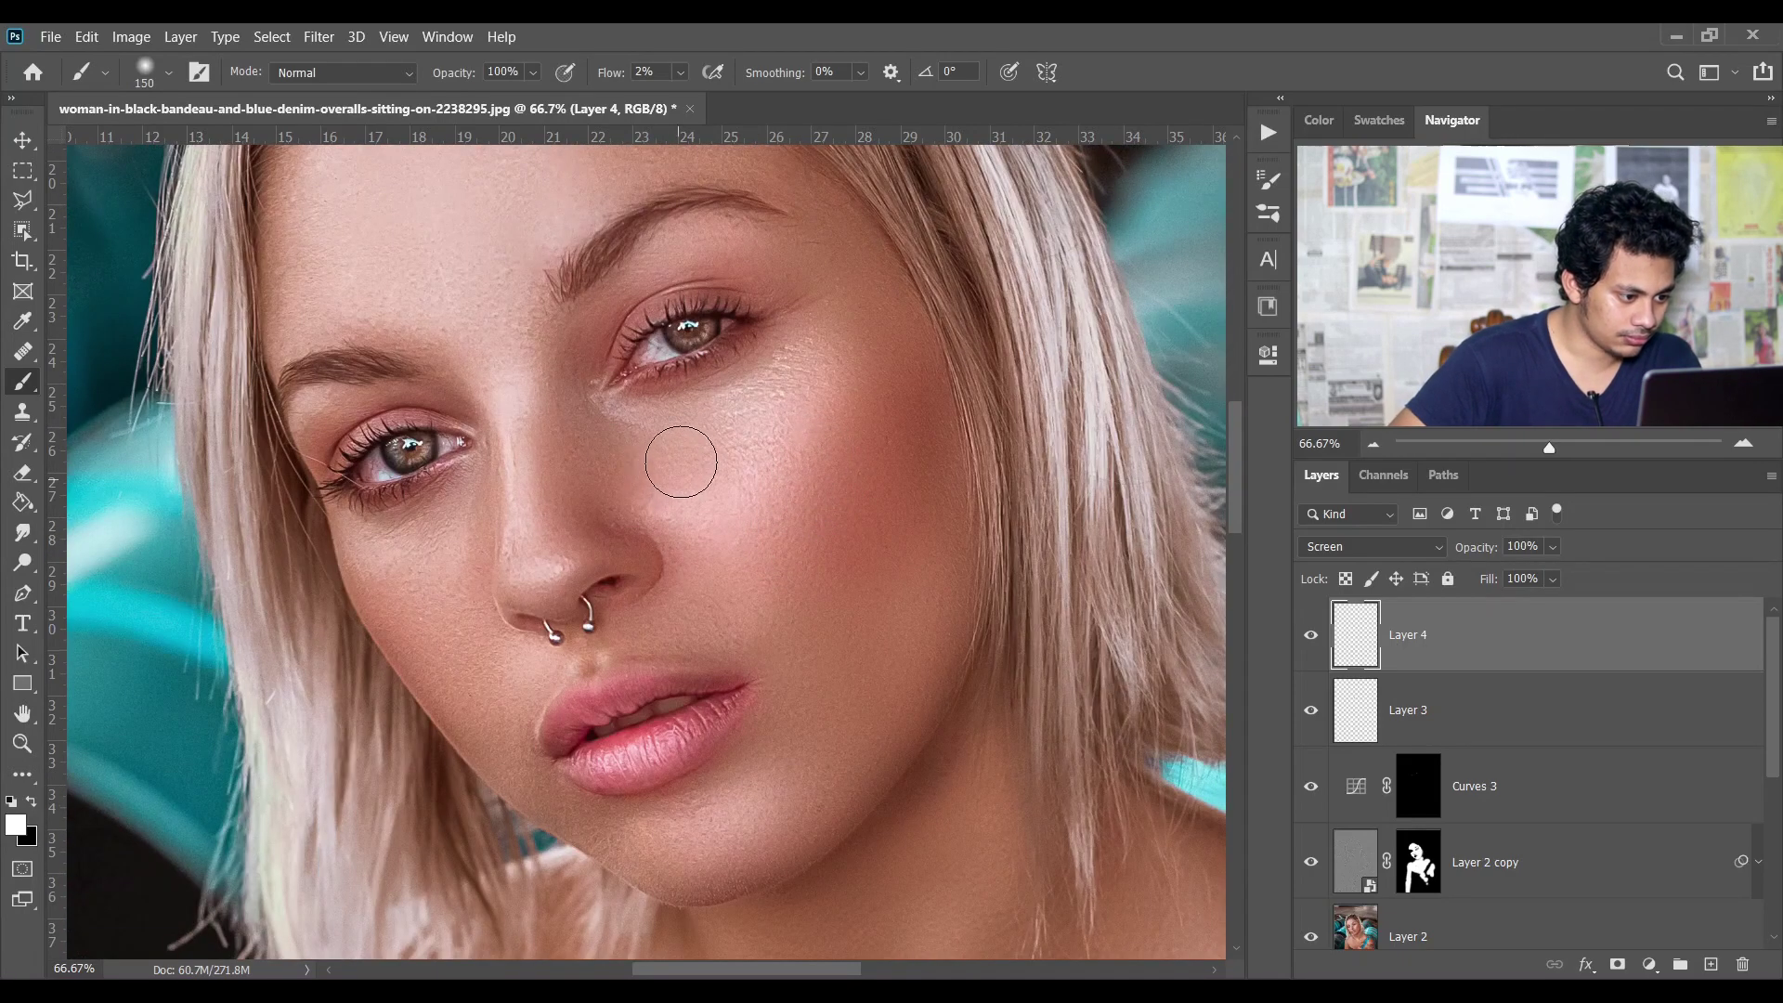
Step: Highlight the area between the eyebrows with a 90 px brush, and refine the facial highlights with a 60 px brush
scroll(413, 576, "up", 2)
key("bracketleft")
key("bracketleft")
key("bracketleft")
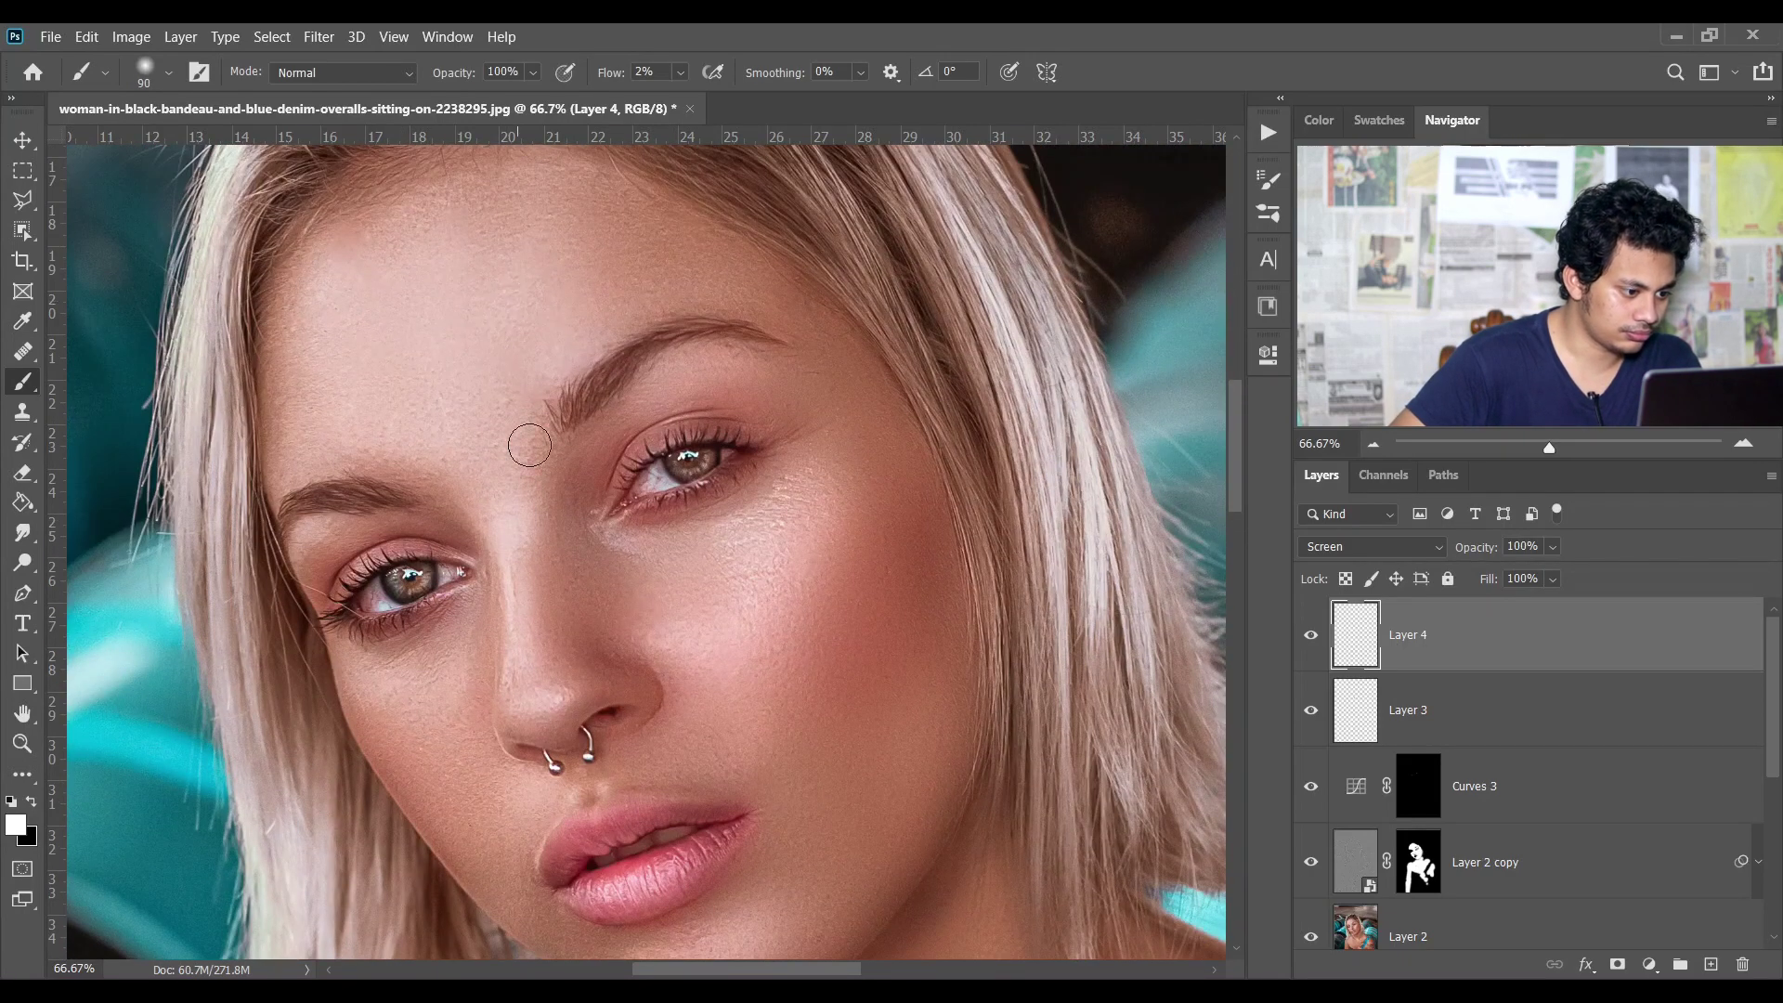
scroll(526, 430, "down", 3)
key("bracketleft")
key("bracketleft")
key("bracketleft")
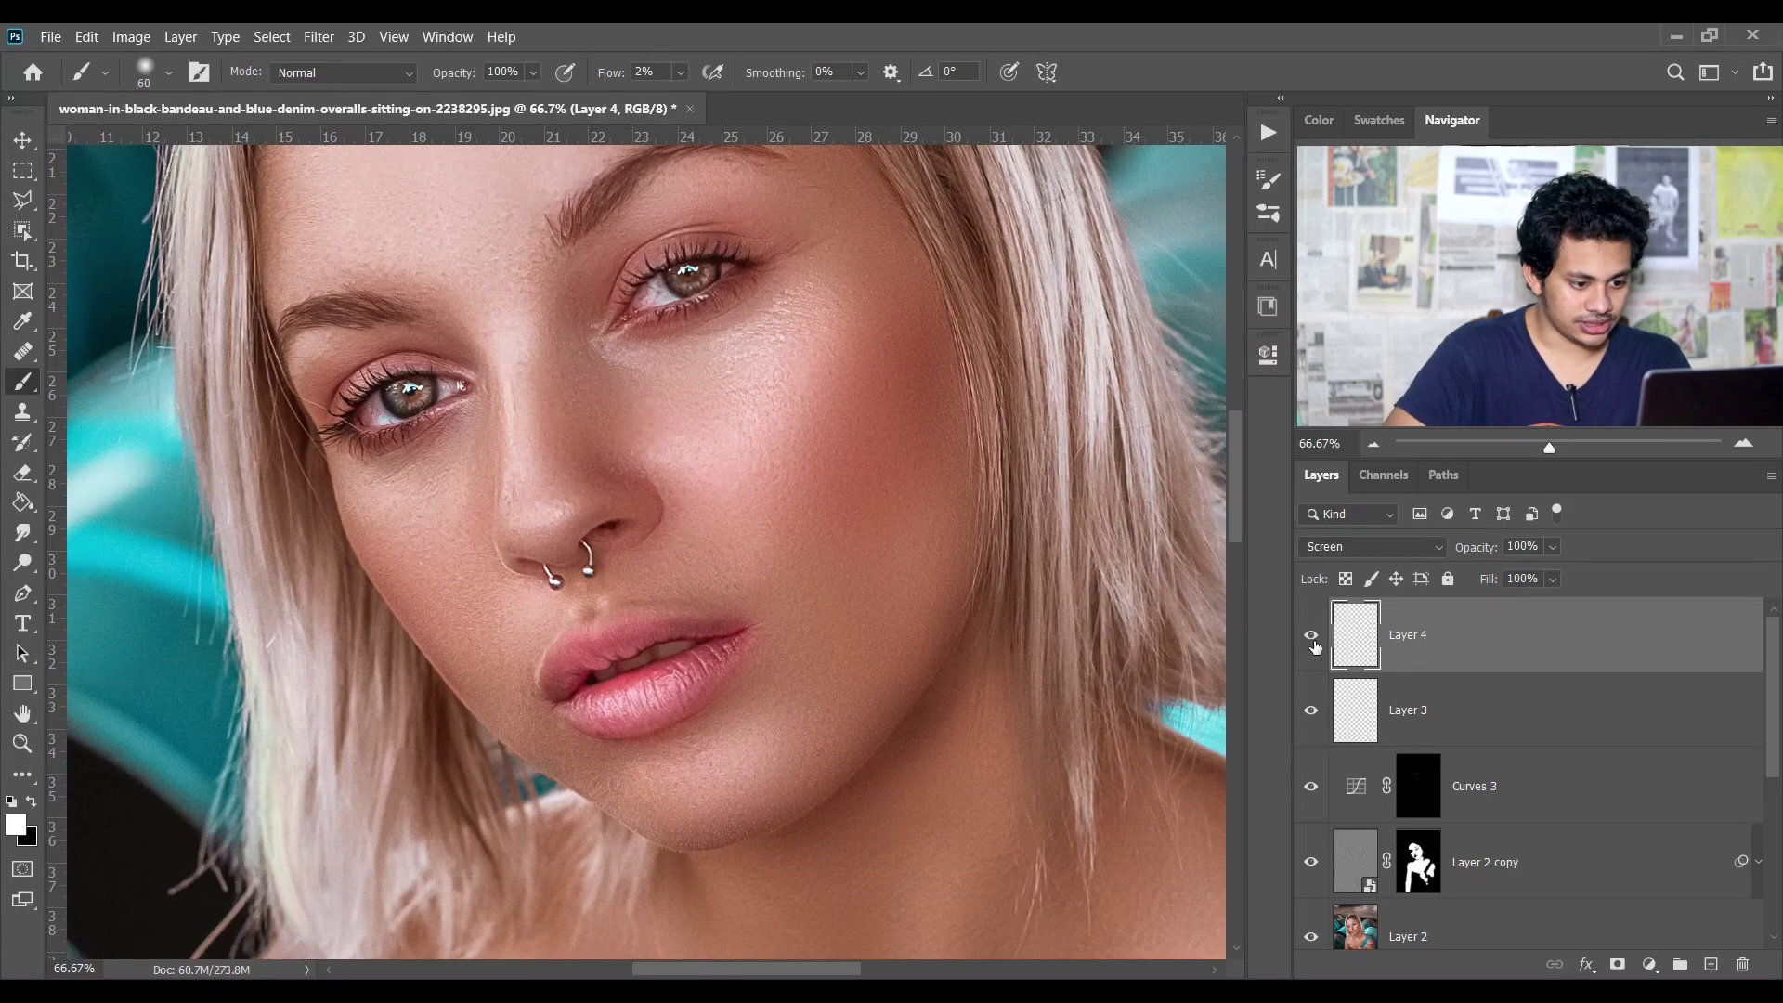
Step: Toggle Layer 4's visibility to compare the face with and without the painted highlights
left_click(1312, 637)
left_click(1312, 638)
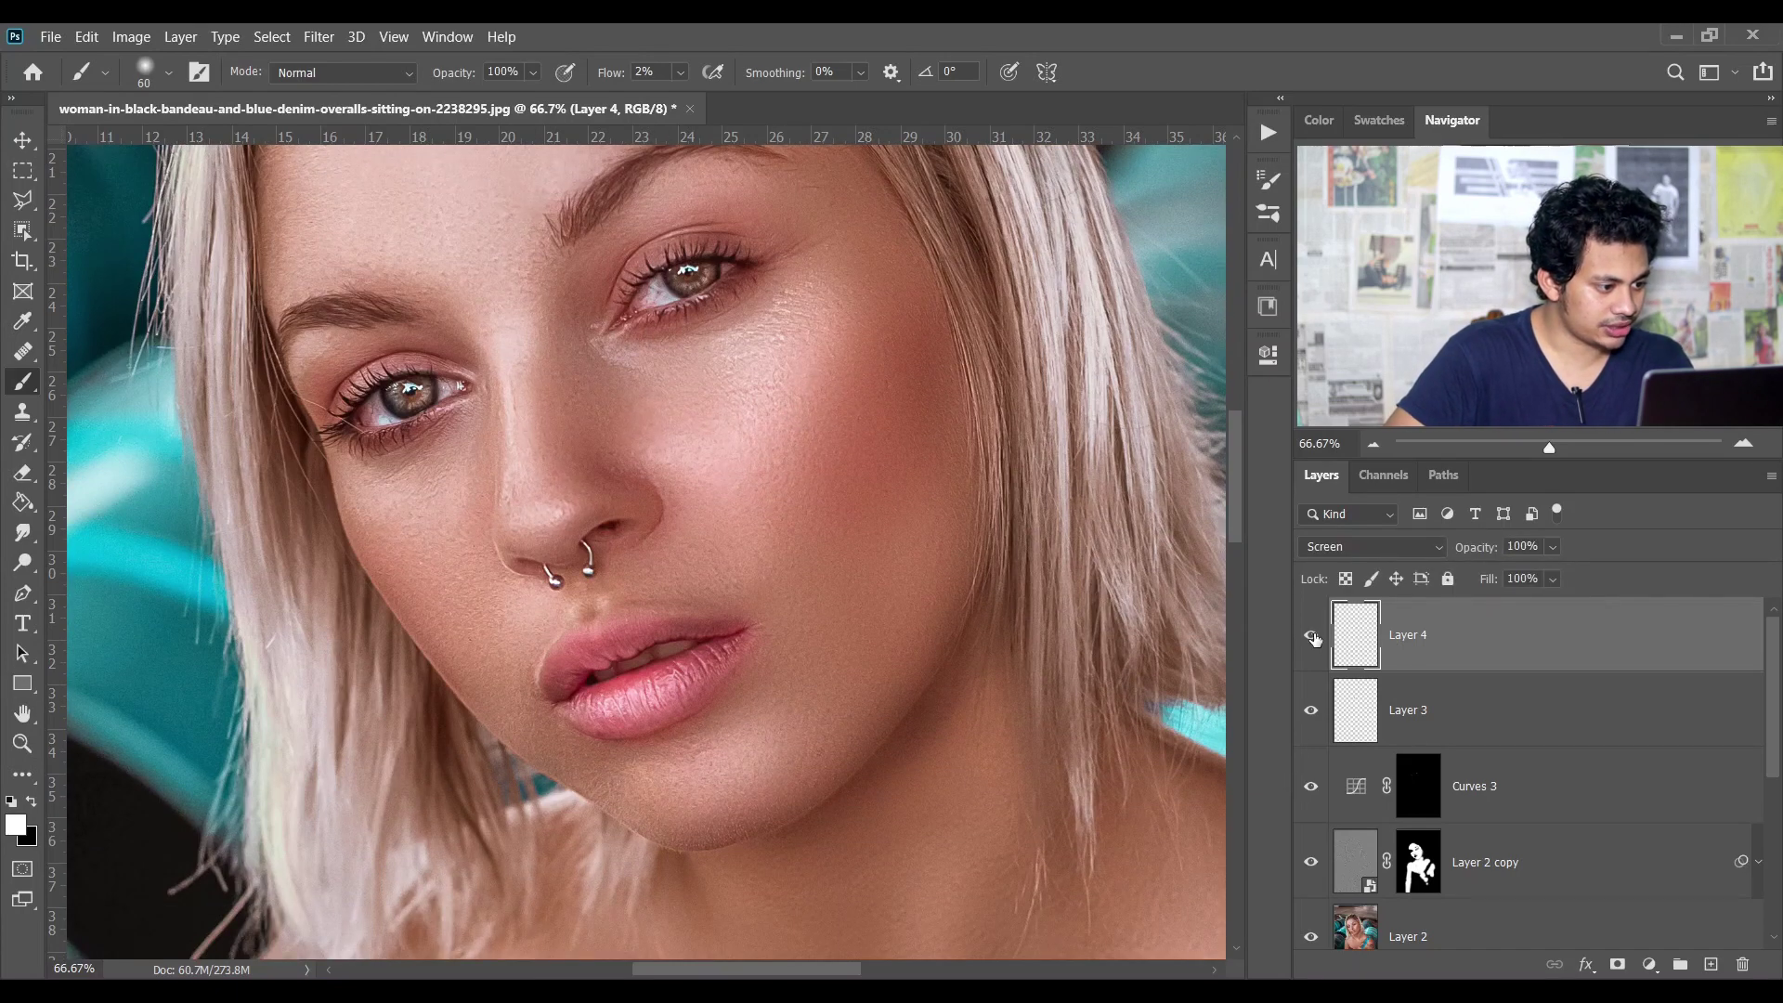
left_click(1313, 638)
left_click(1313, 637)
left_click(1312, 637)
left_click(1313, 637)
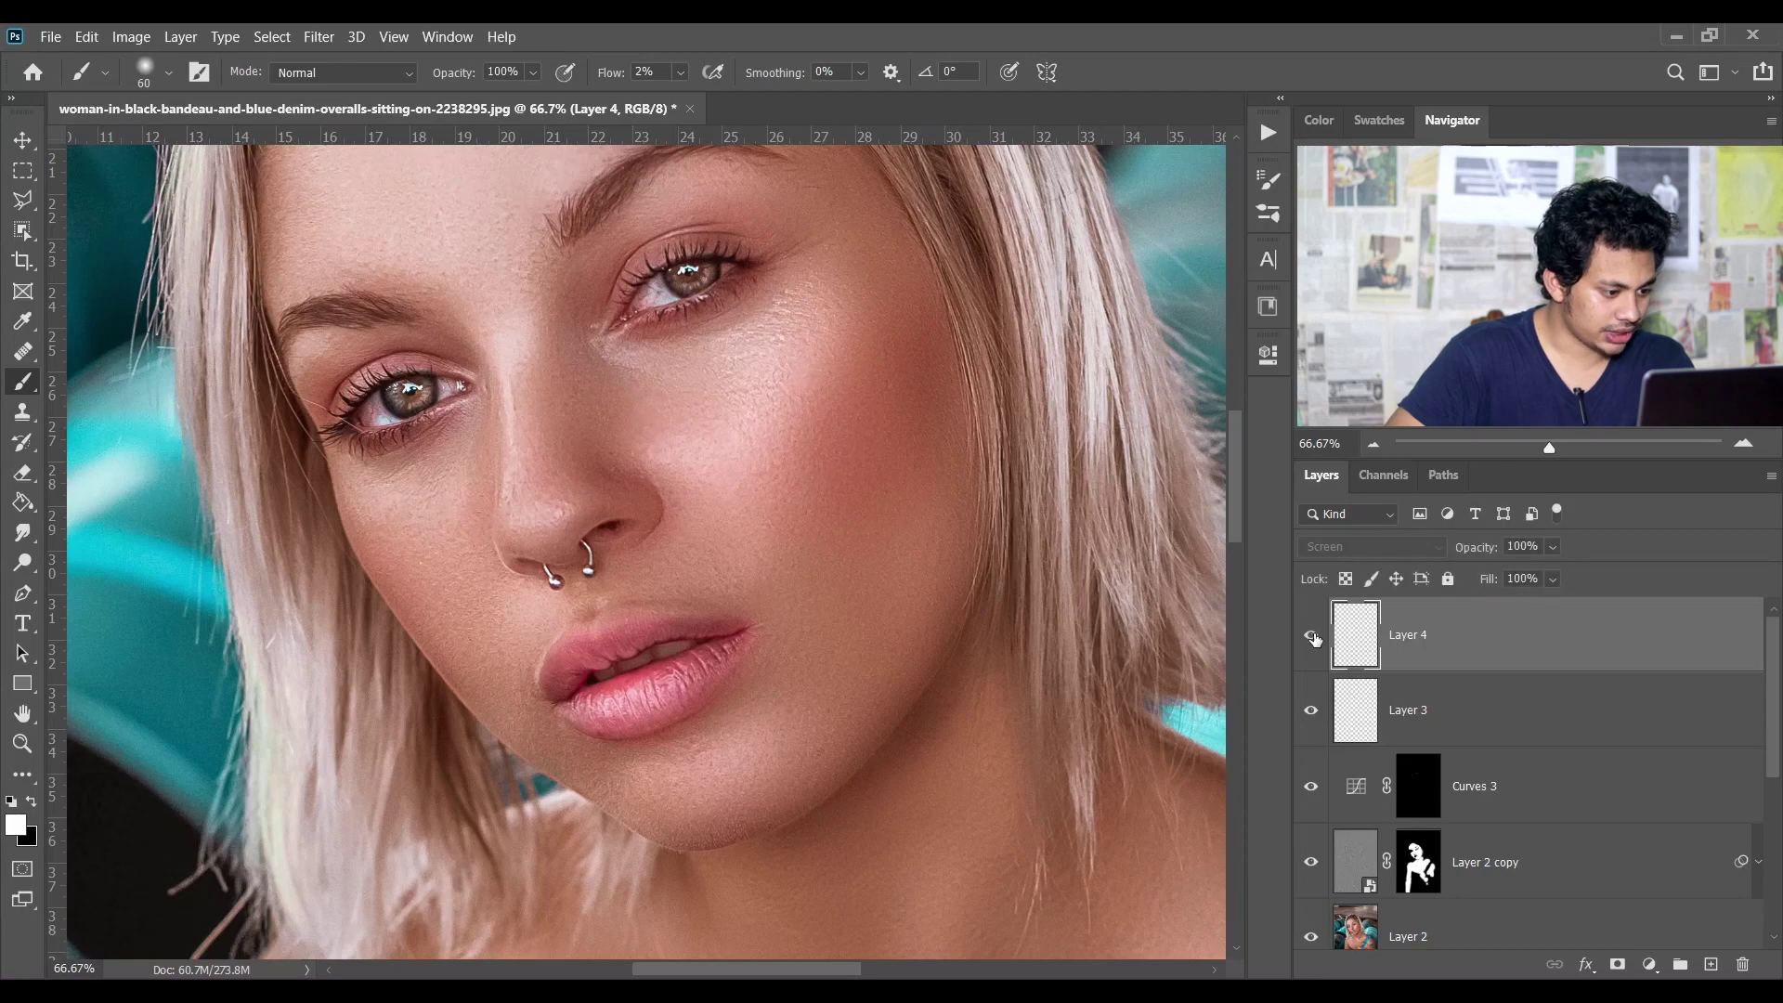
Step: Compare the face with and without Layer 4's highlights, and examine the face, neck, shoulders and the whole portrait
left_click(1312, 638)
left_click(1312, 637)
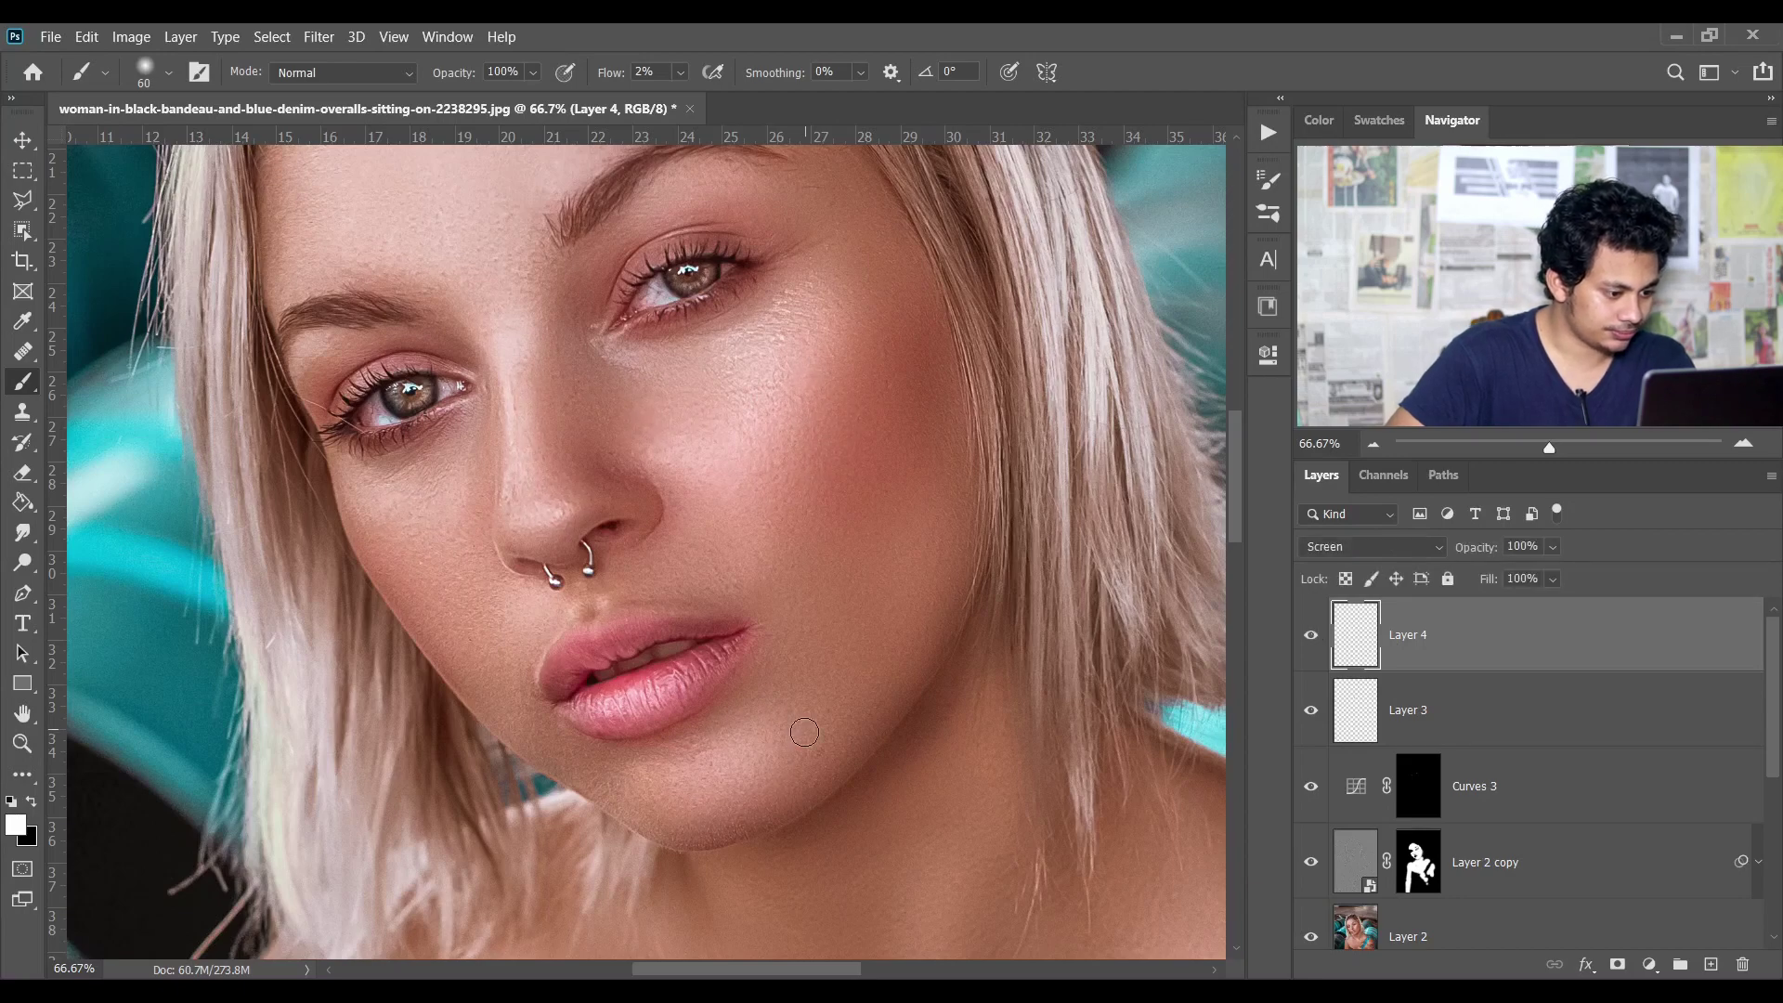
key("bracketright")
key("bracketright")
key("bracketright")
scroll(816, 369, "up", 2)
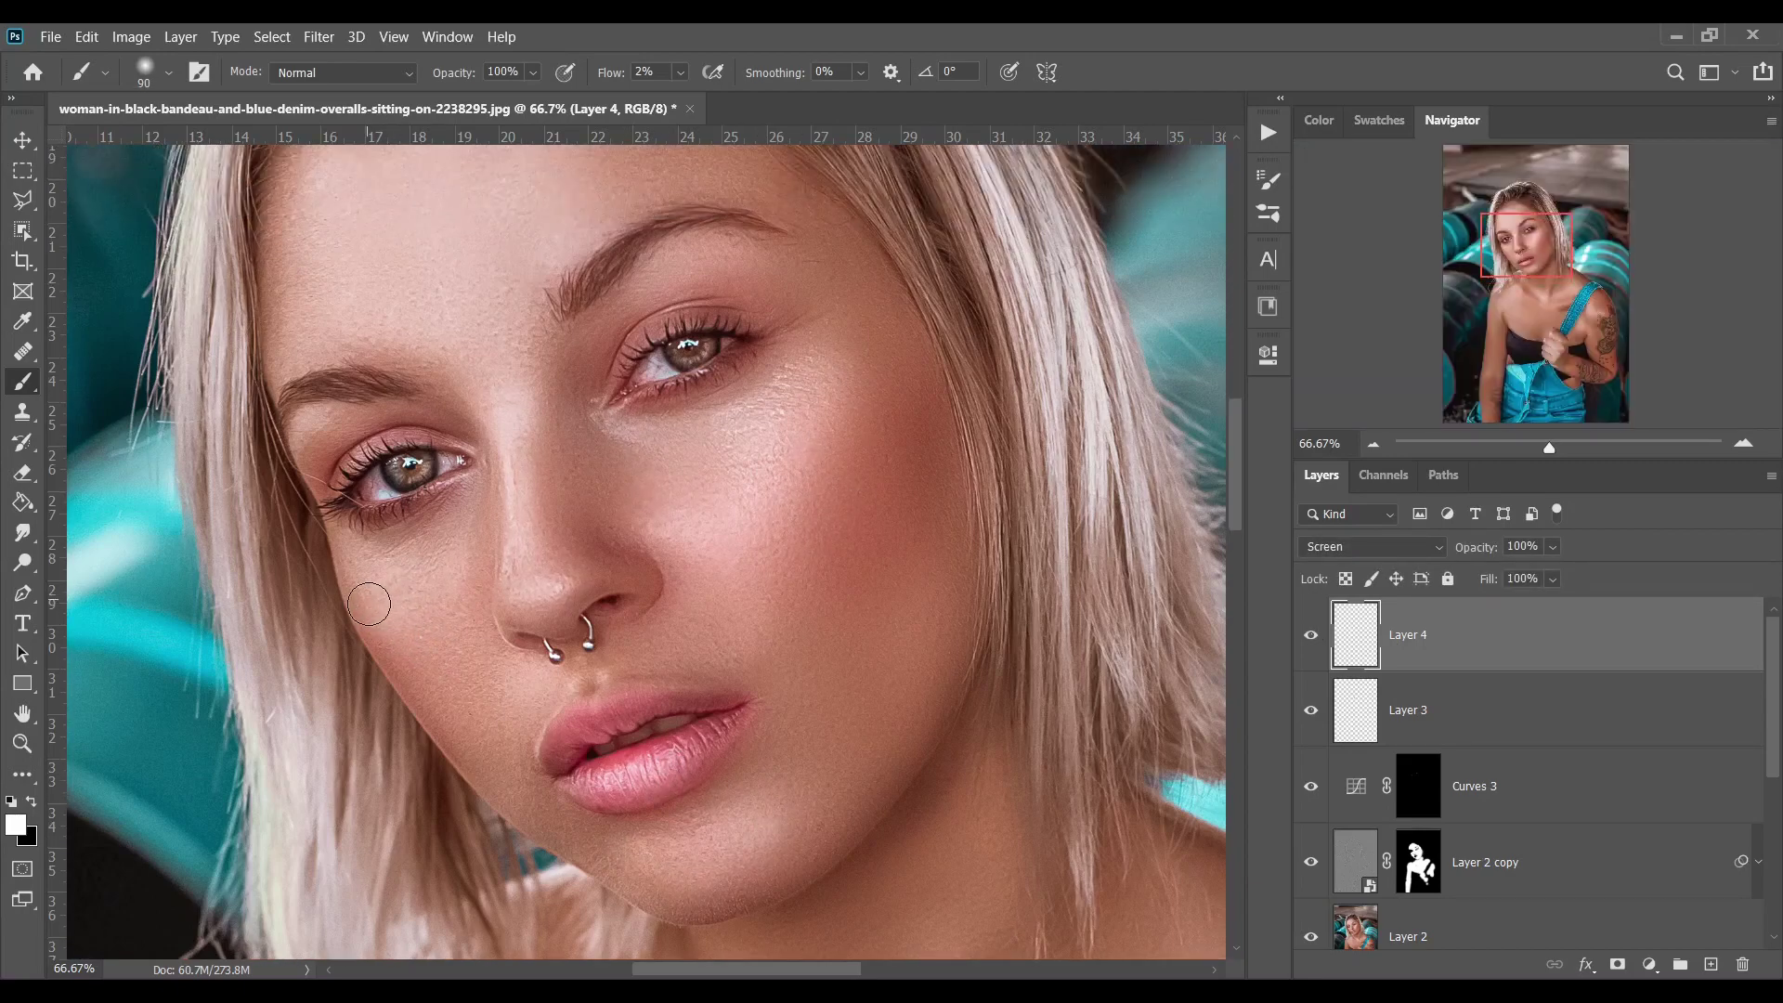
key("ctrl+minus")
scroll(926, 707, "down", 10)
scroll(850, 799, "up", 6)
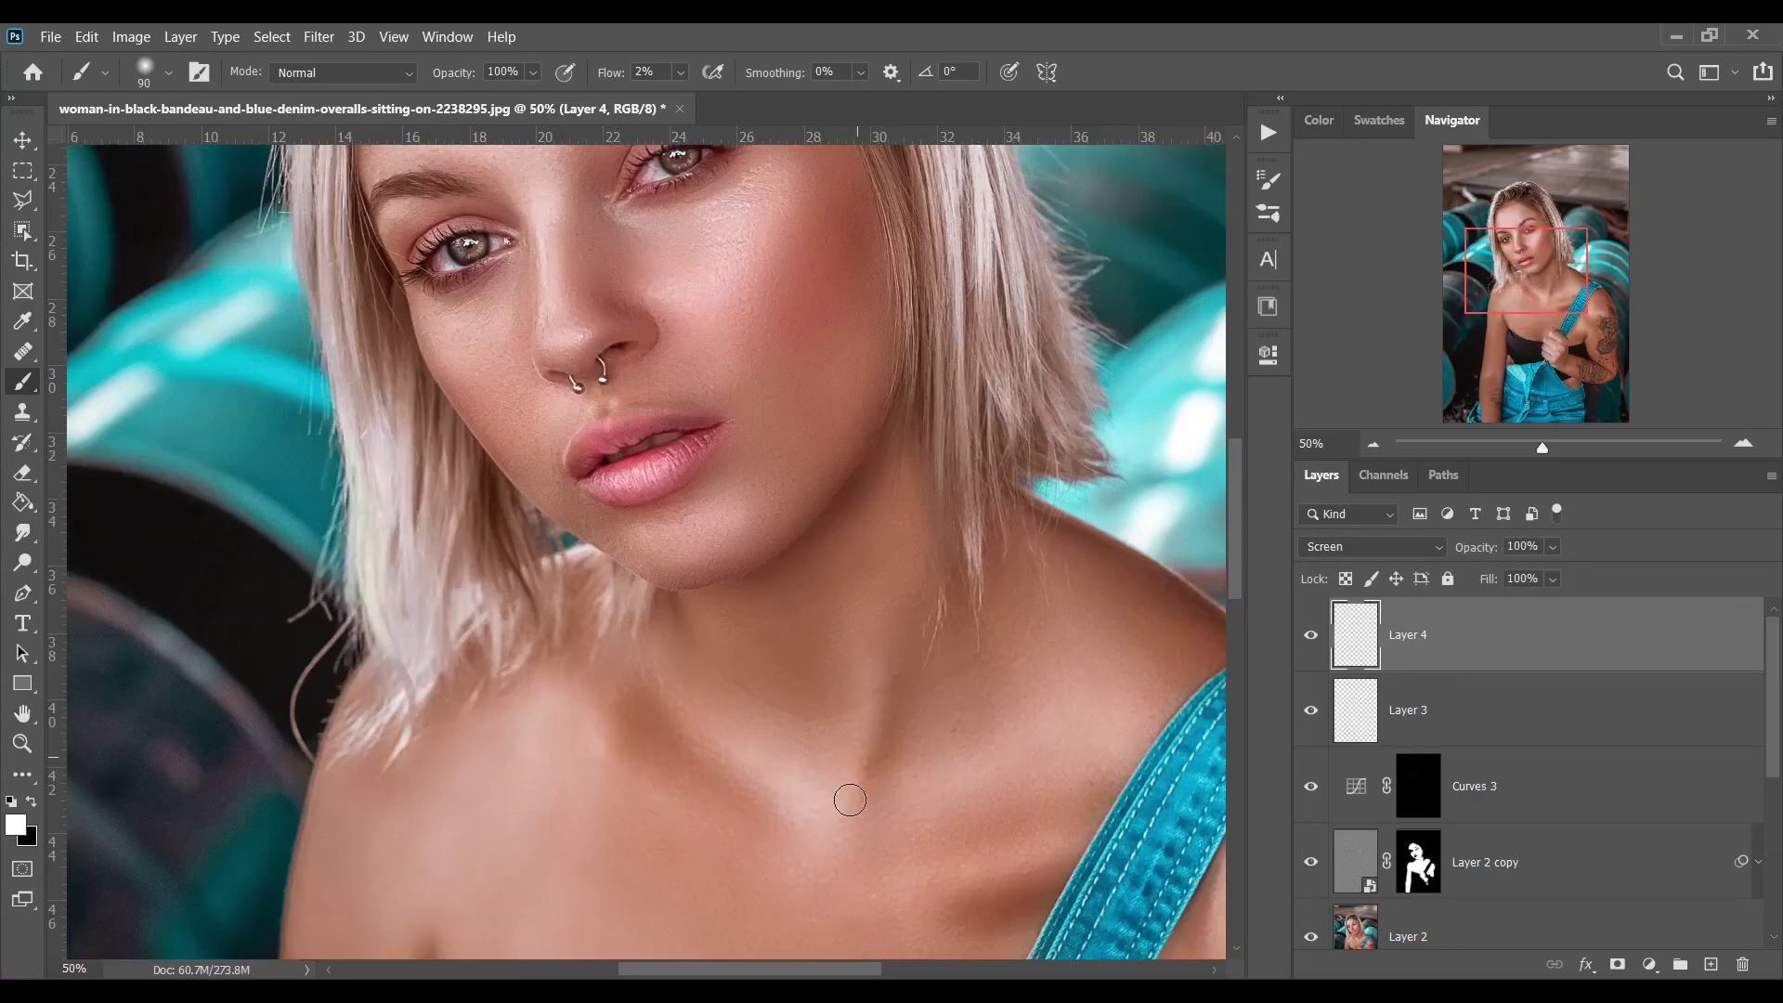
scroll(850, 800, "up", 8)
key("h")
left_click_drag(867, 684, 909, 650)
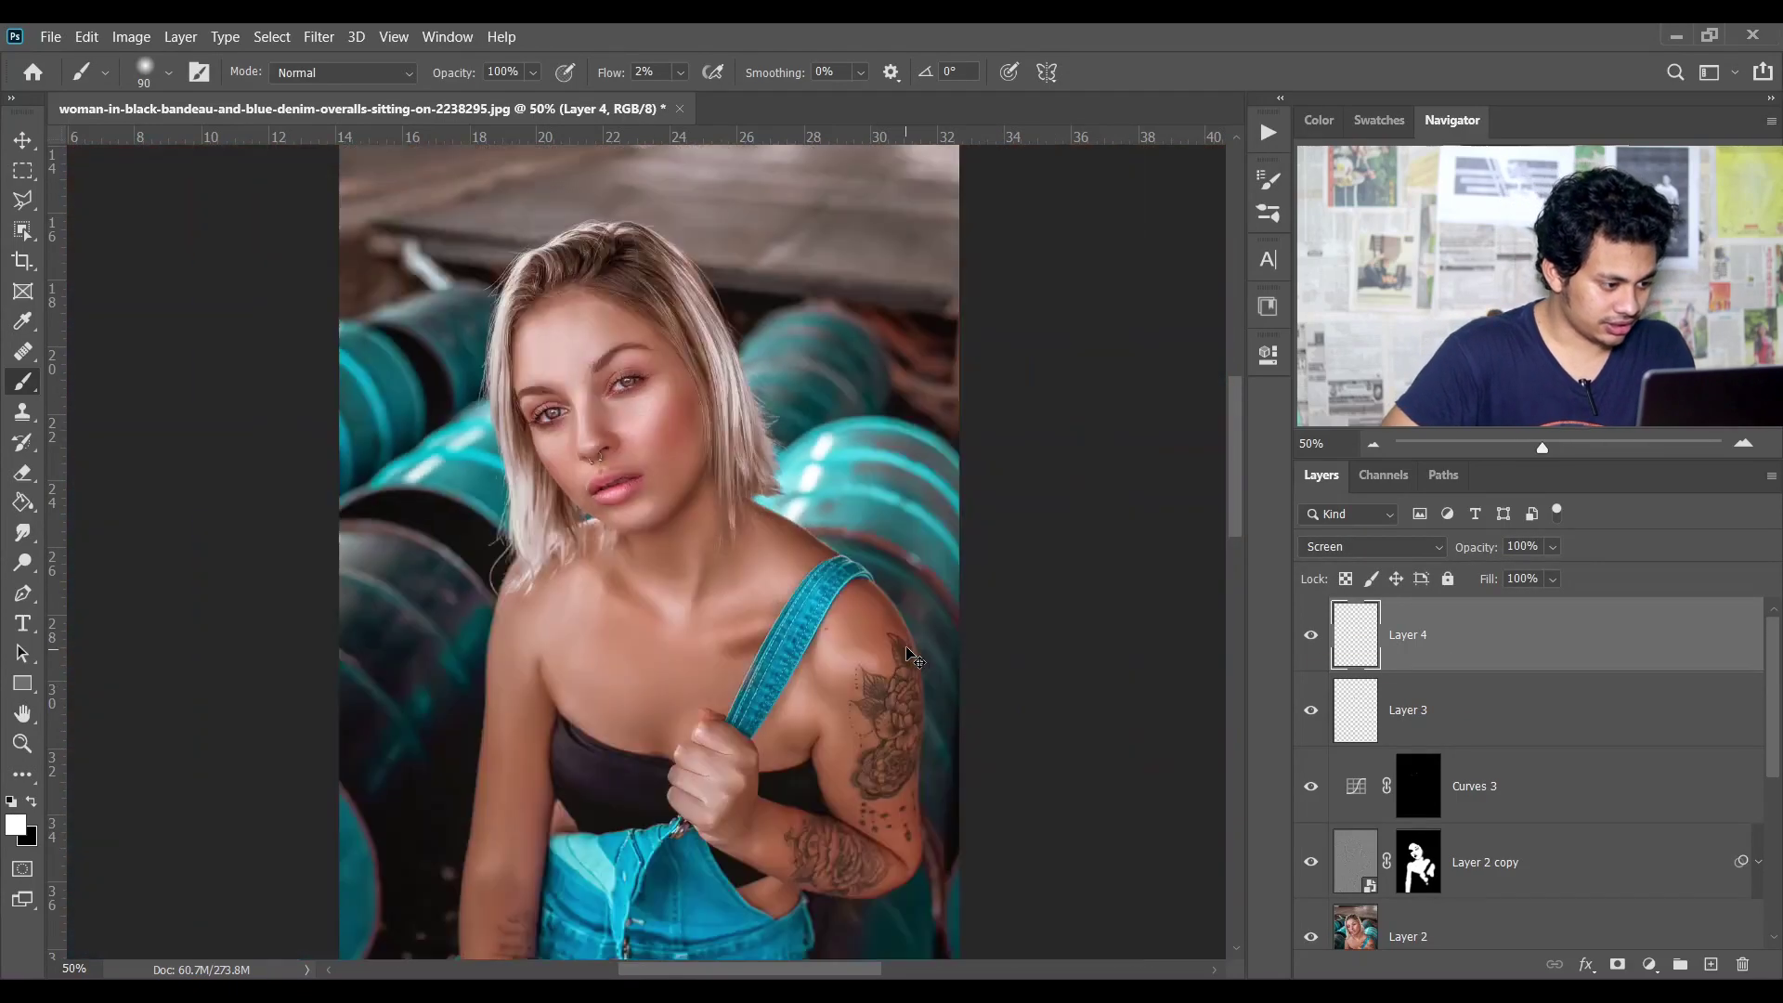
key("ctrl+minus")
key("ctrl+minus")
key("ctrl+minus")
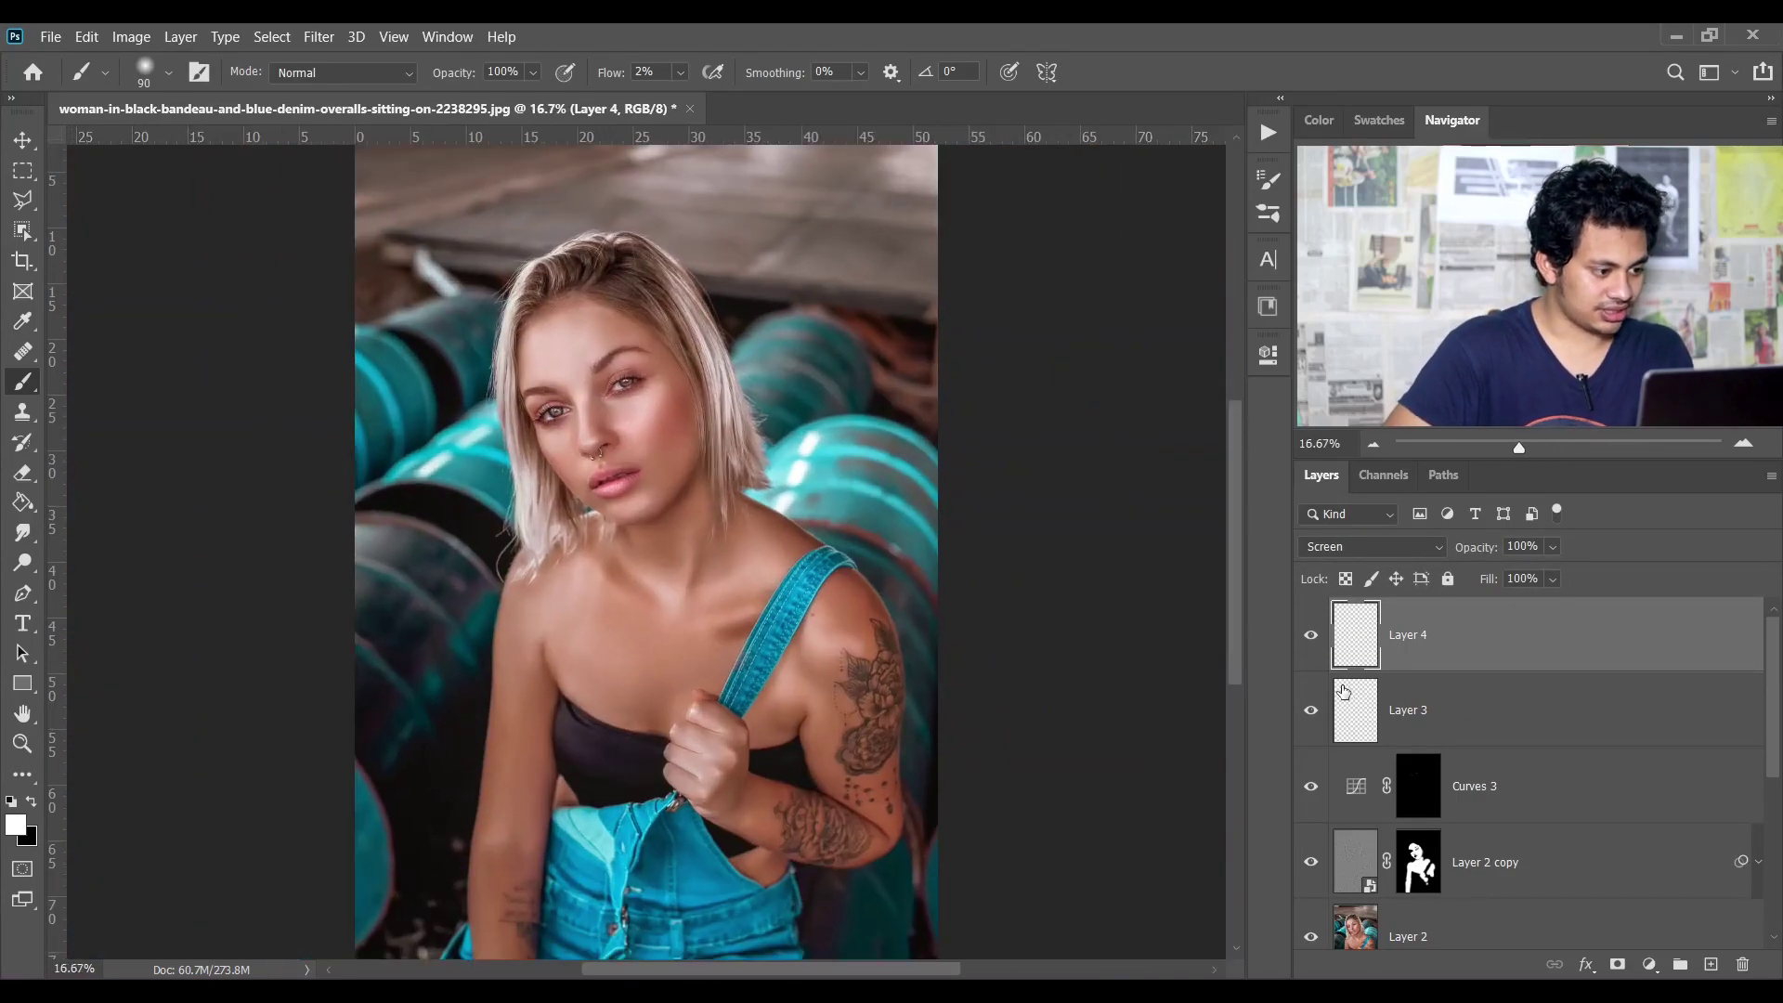
Step: Add a Gradient Map adjustment layer above Layer 4 using the purple-to-orange gradient preset
left_click(1653, 968)
left_click(1632, 939)
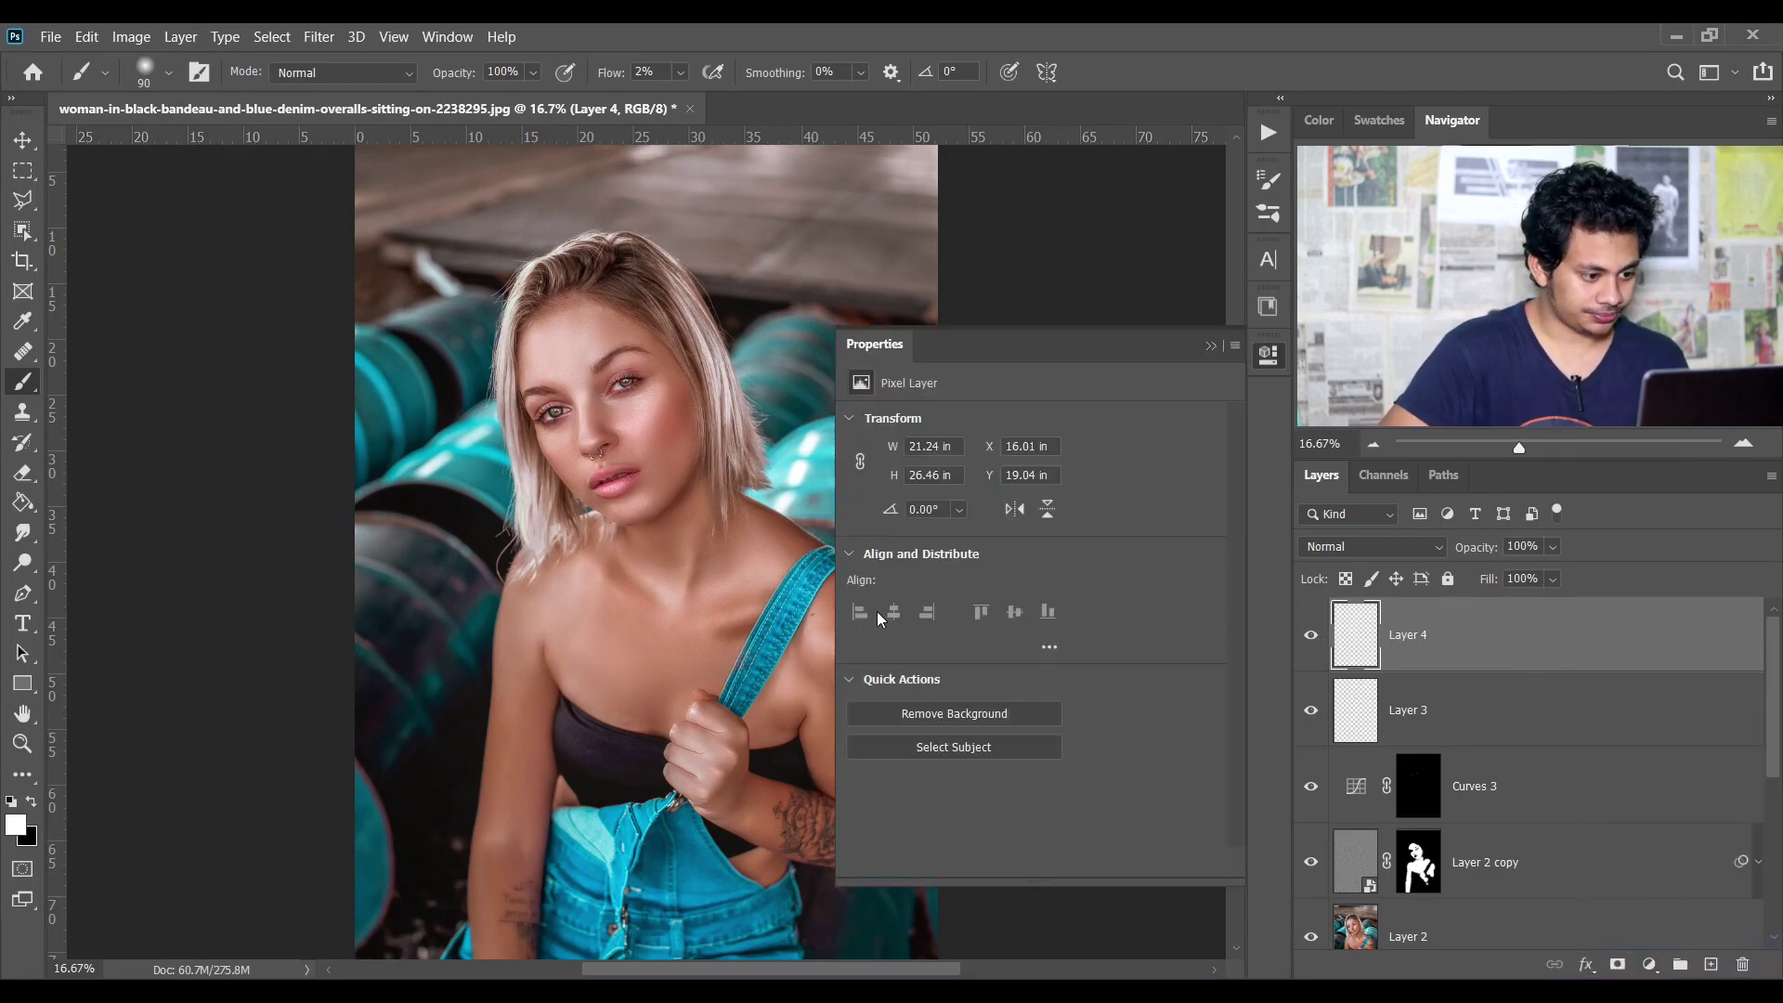
left_click(1041, 433)
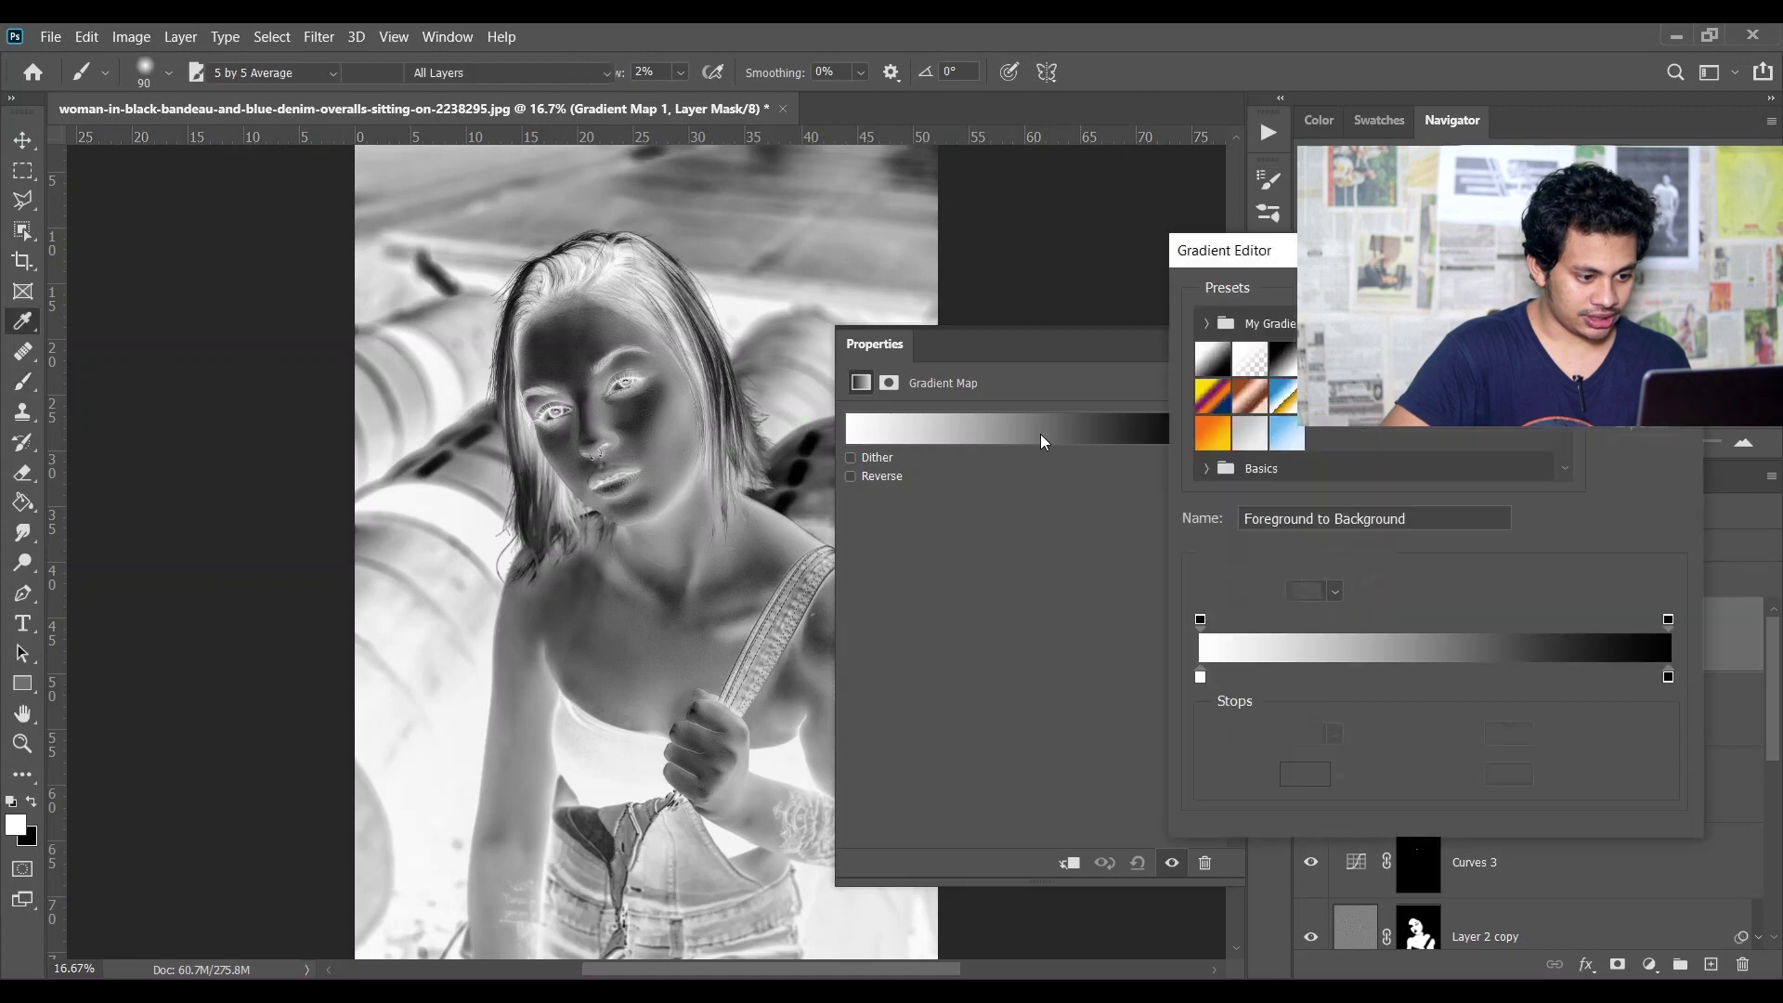
left_click_drag(1382, 249, 825, 431)
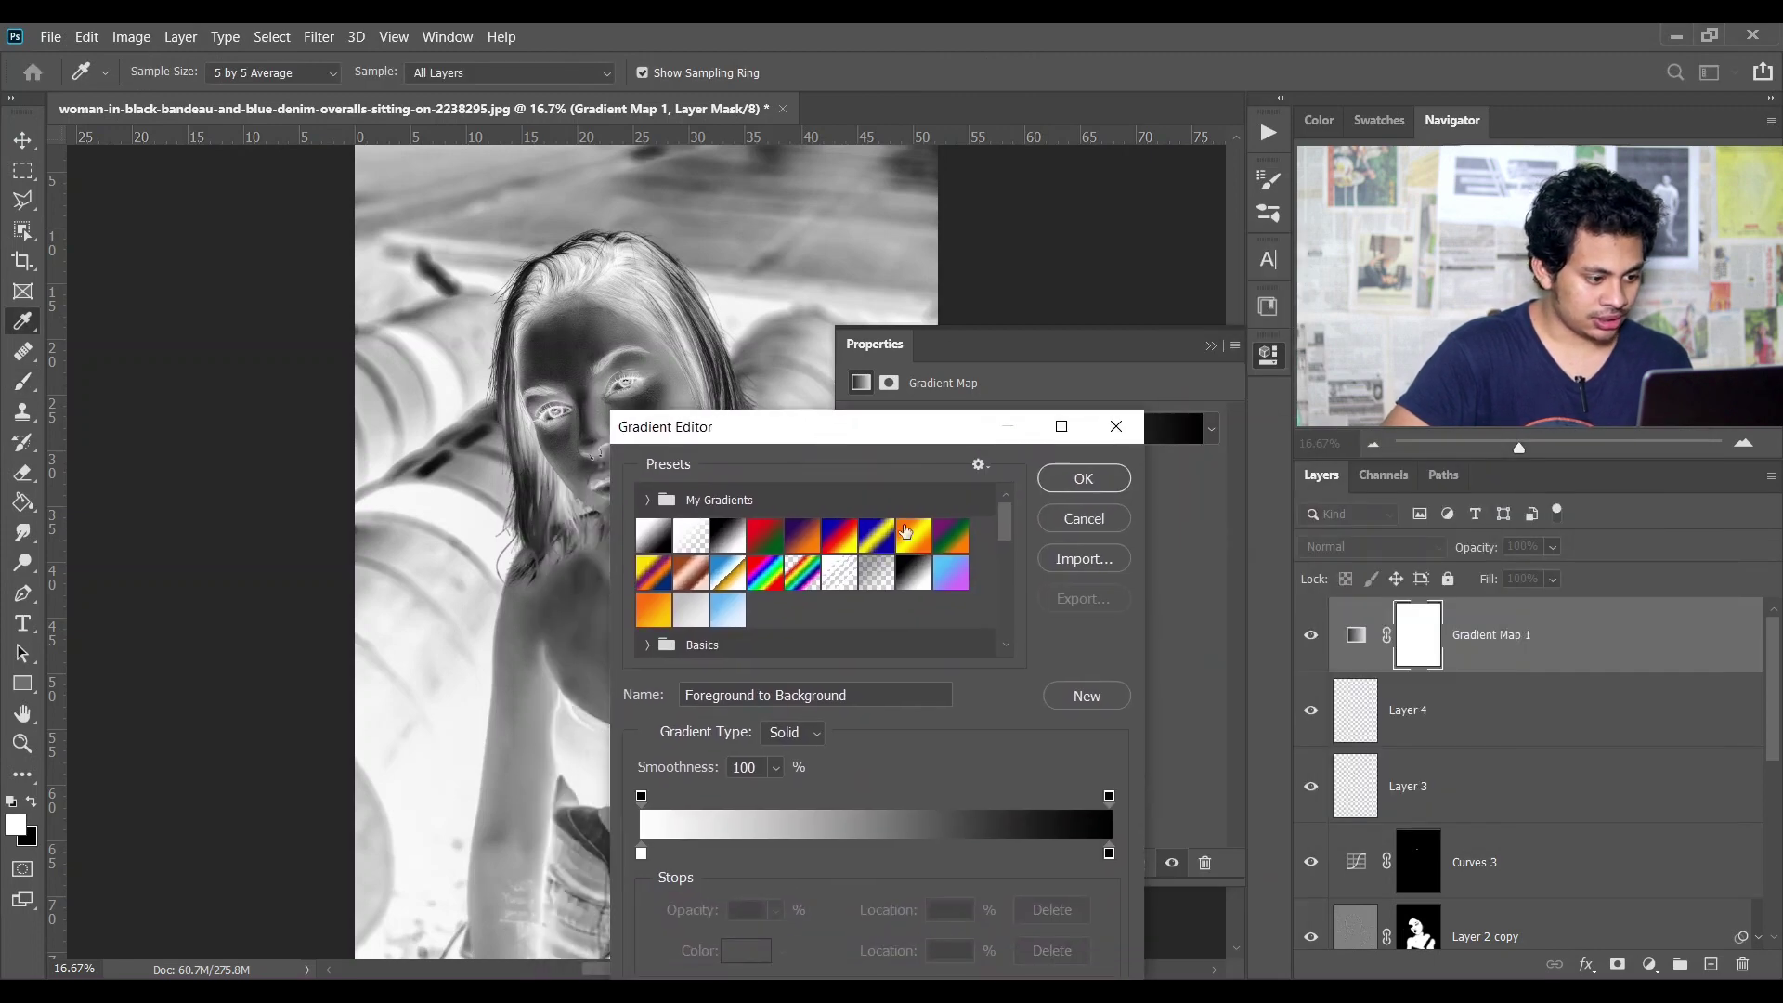
left_click(802, 535)
left_click(1050, 476)
key("b")
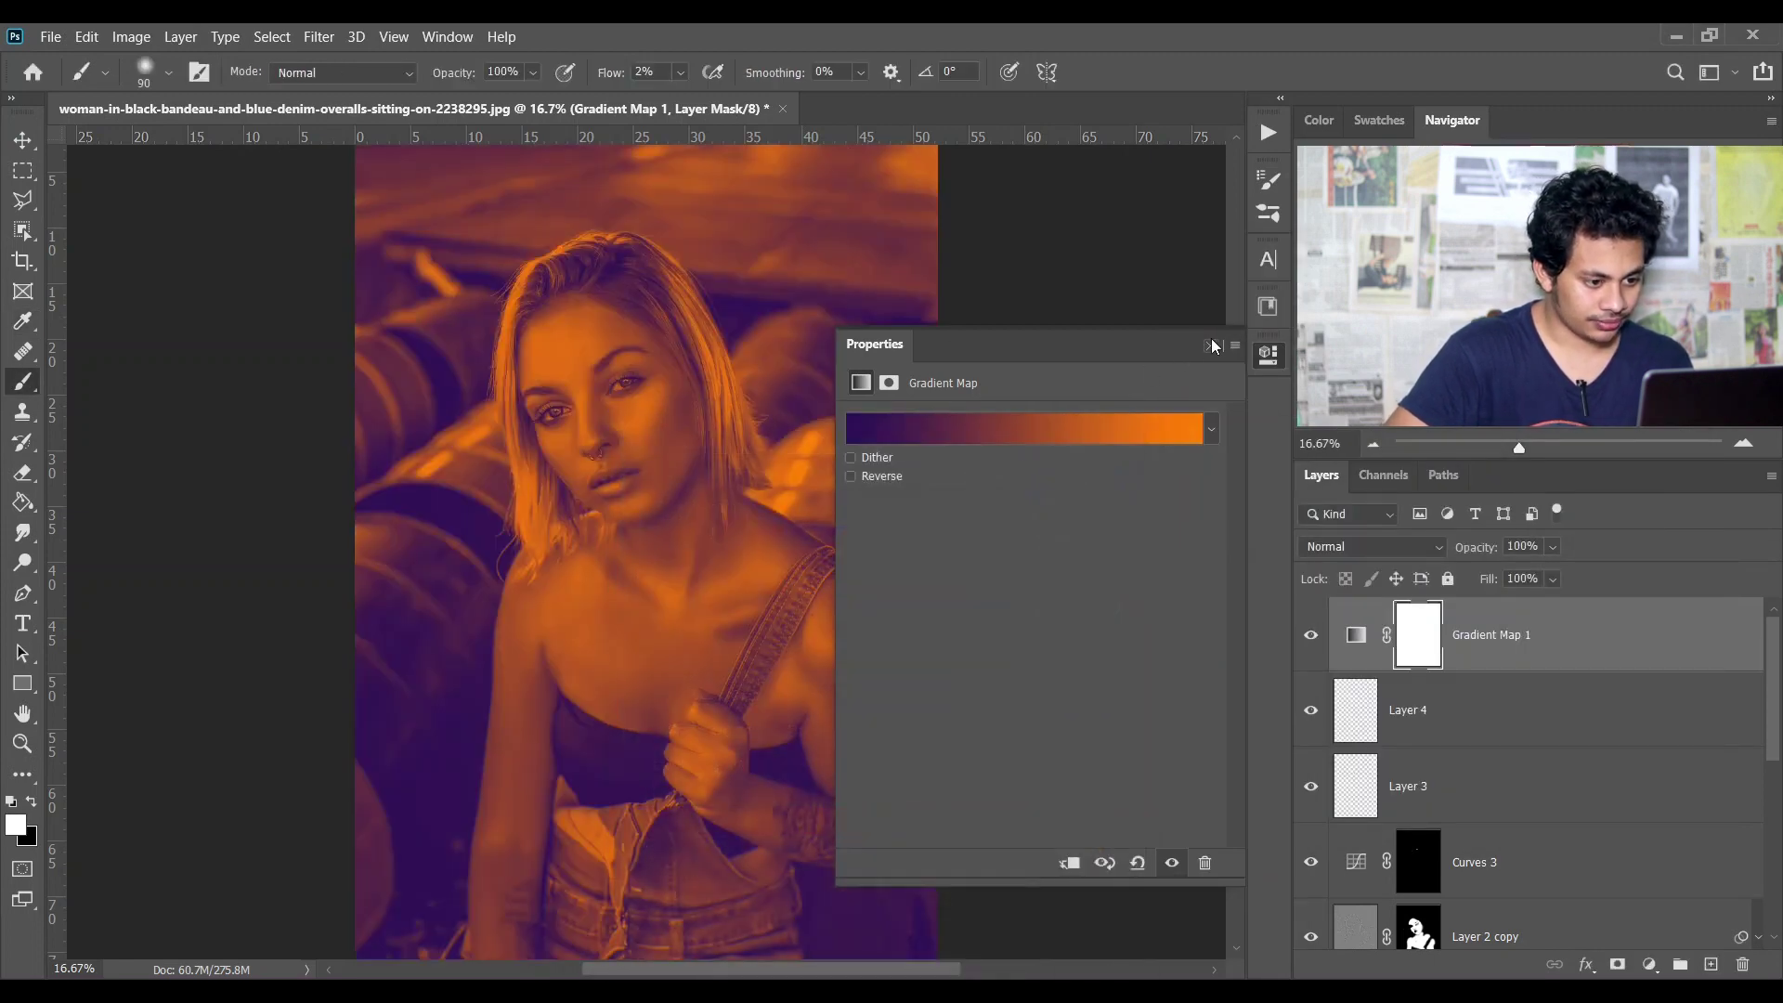
left_click(1210, 345)
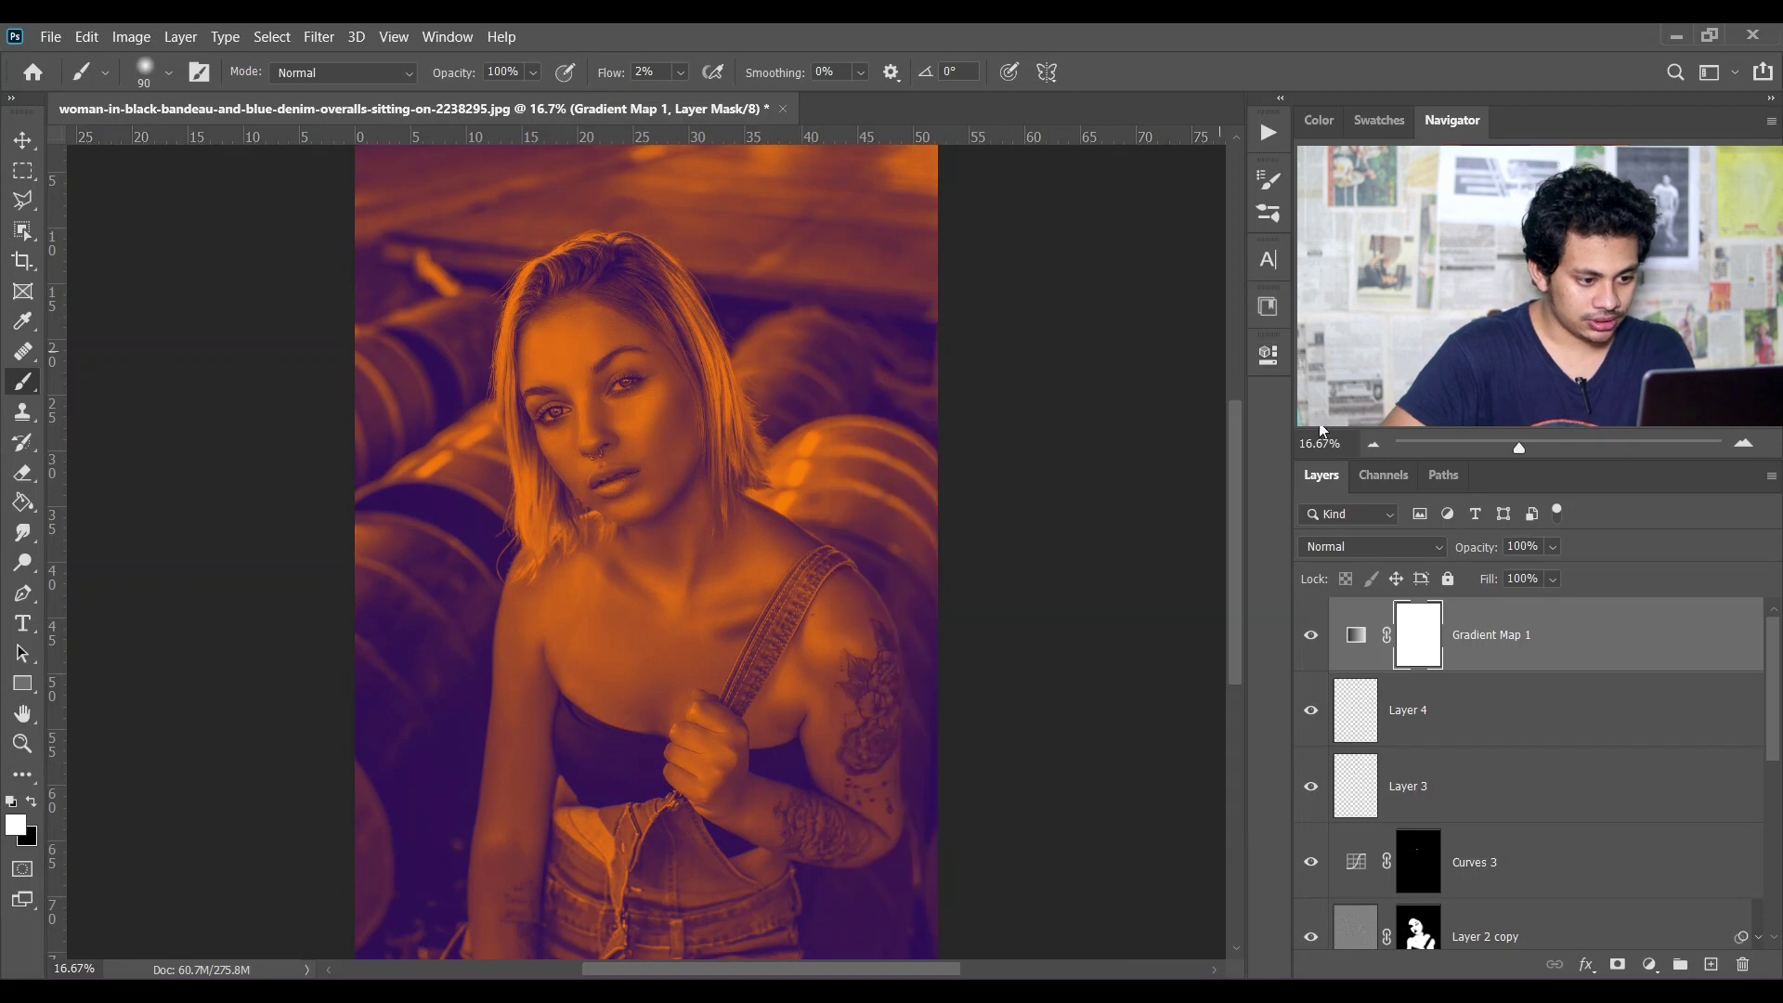
Step: Set the Gradient Map layer's opacity to 7%
left_click(1553, 548)
left_click_drag(1485, 575, 1482, 576)
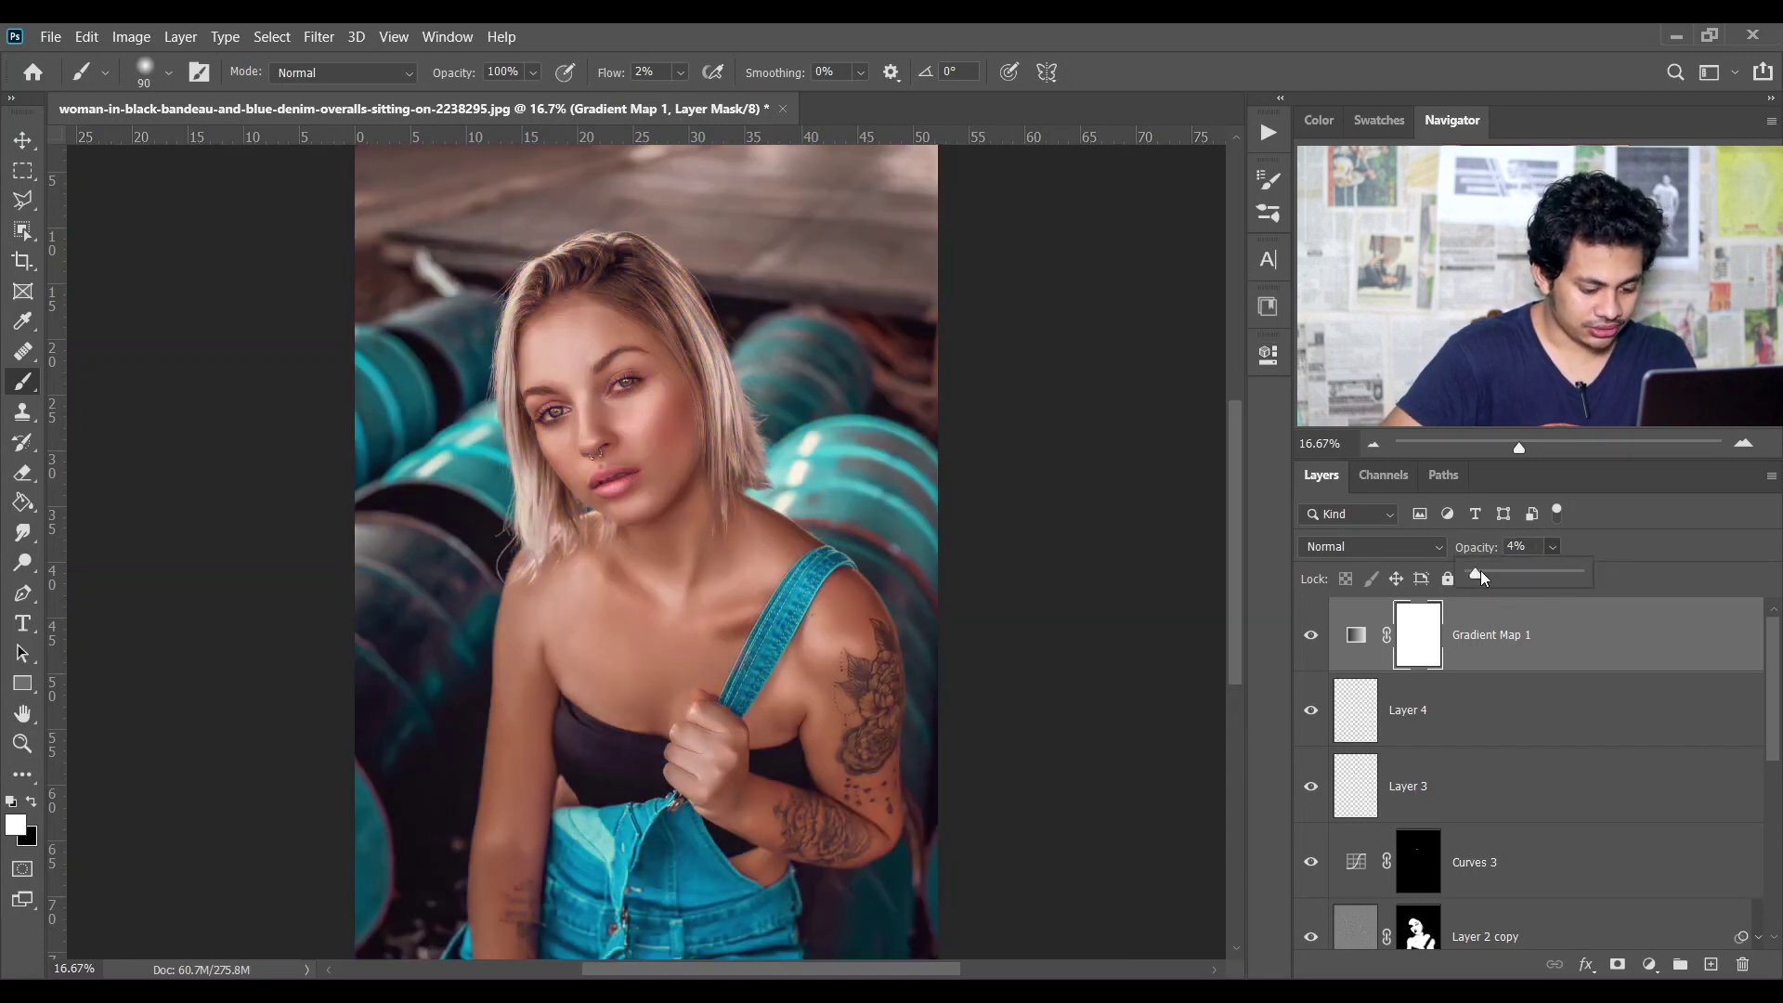
key("Return")
type("7")
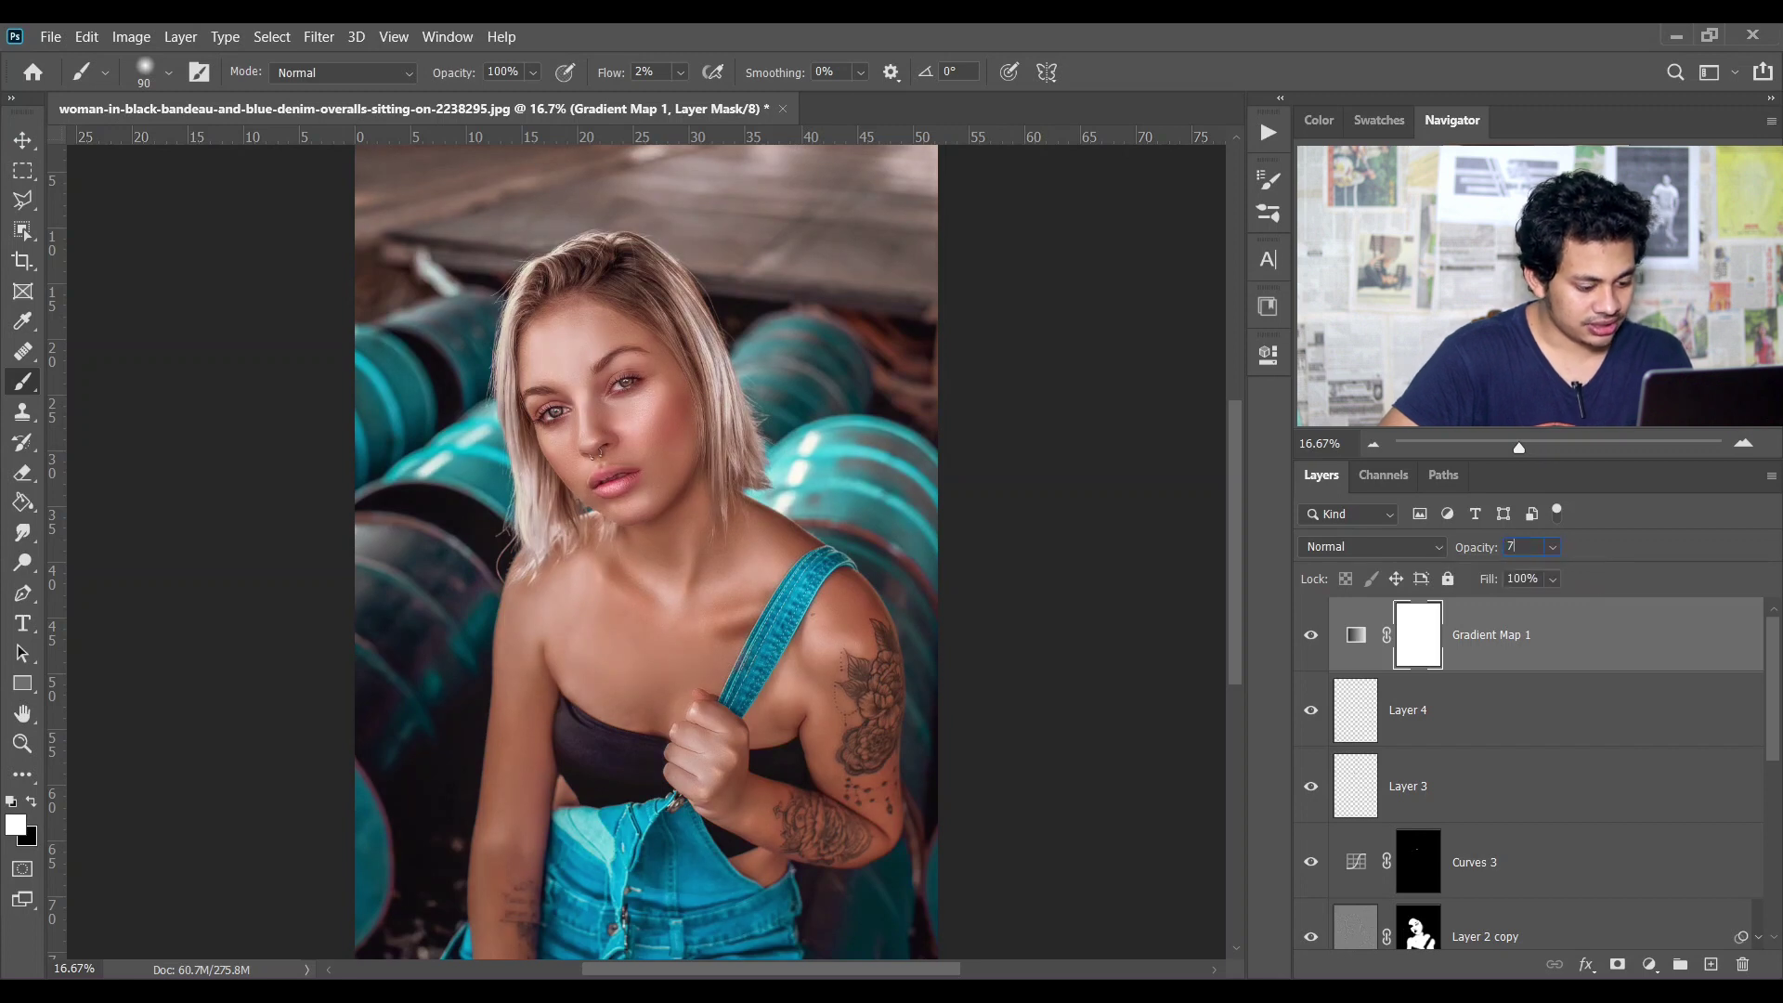
Step: Toggle the Gradient Map layer's visibility to compare the portrait with and without the color tint
left_click(1311, 635)
left_click(1310, 634)
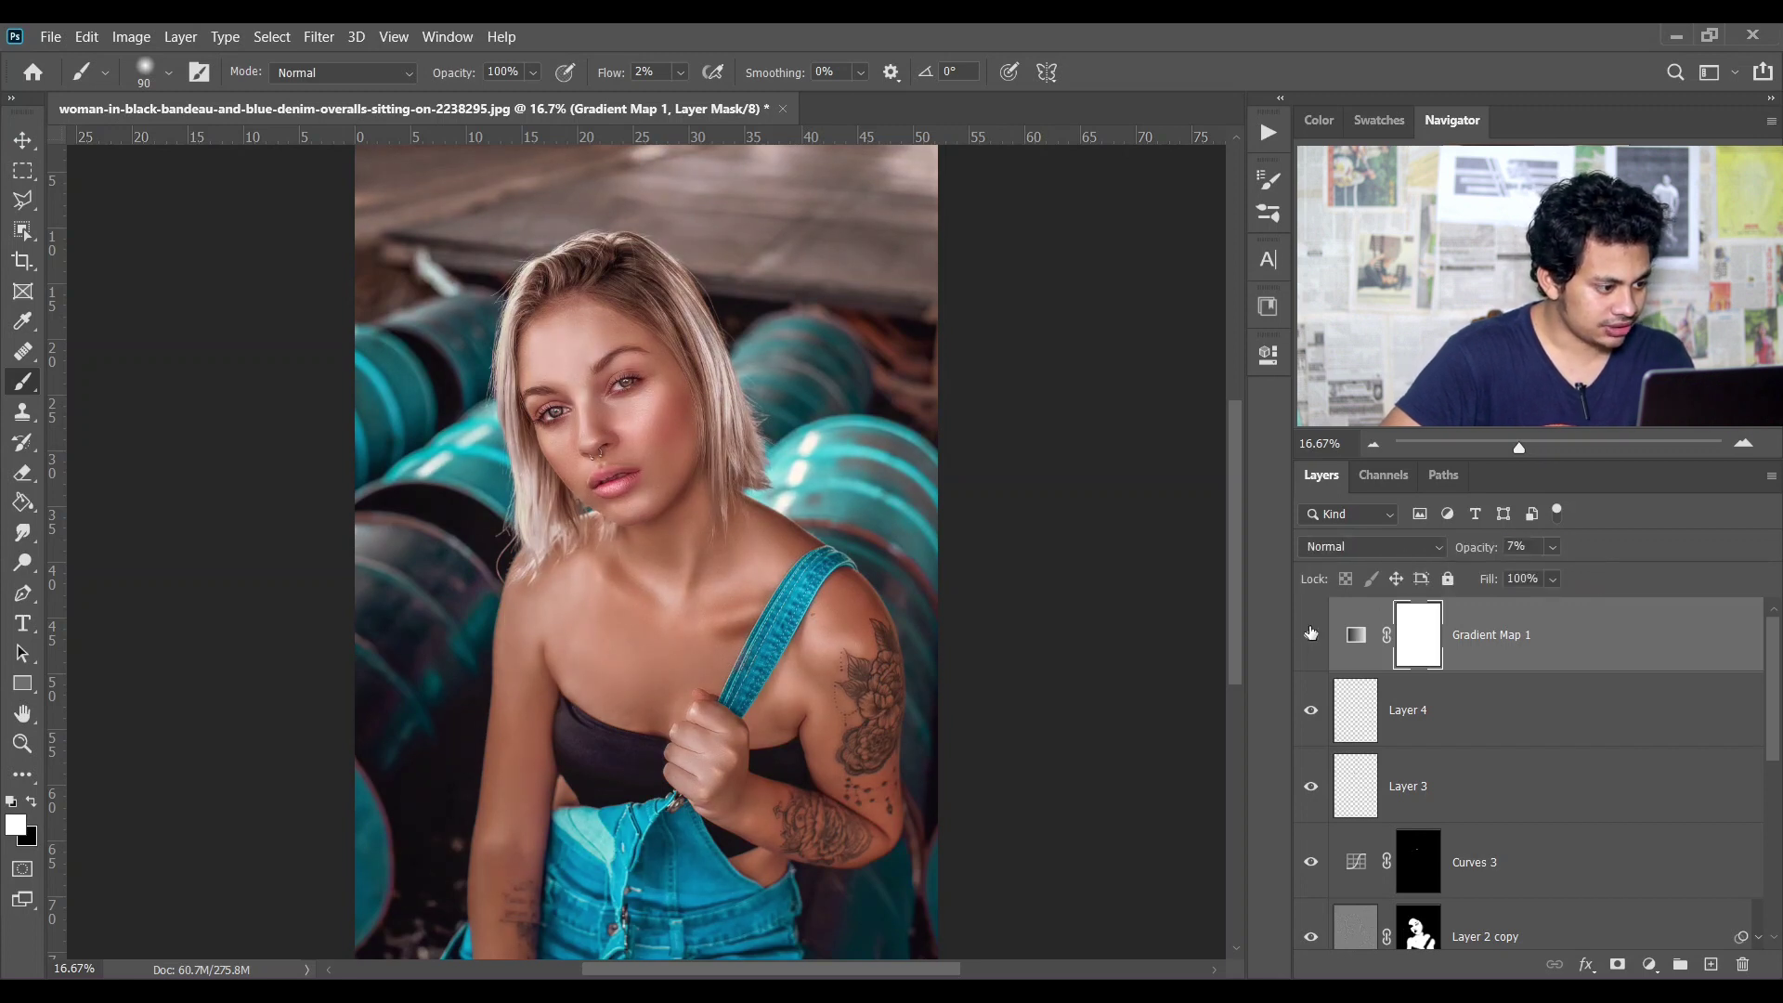
left_click(1312, 634)
left_click(1313, 633)
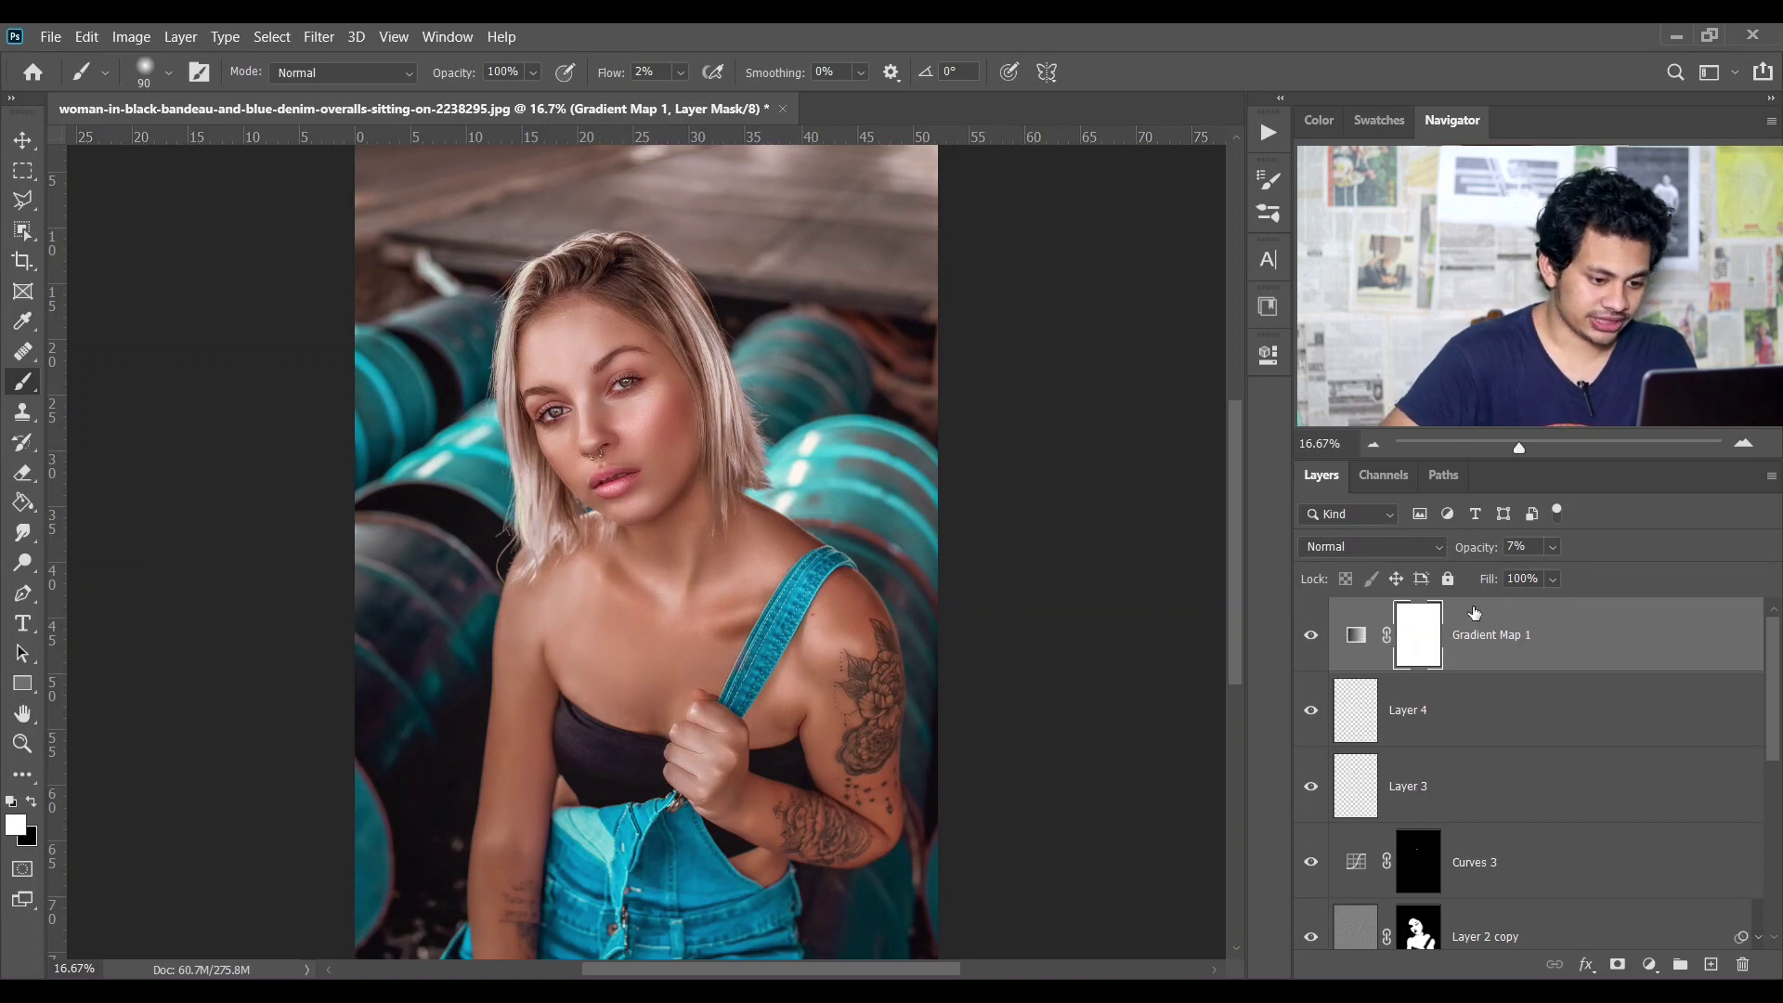
Step: Add a new layer above the Gradient Map and dab a soft white spot on the face with an 800 px brush at 100% flow
key("ctrl+2")
key("ctrl+0")
key("ctrl+minus")
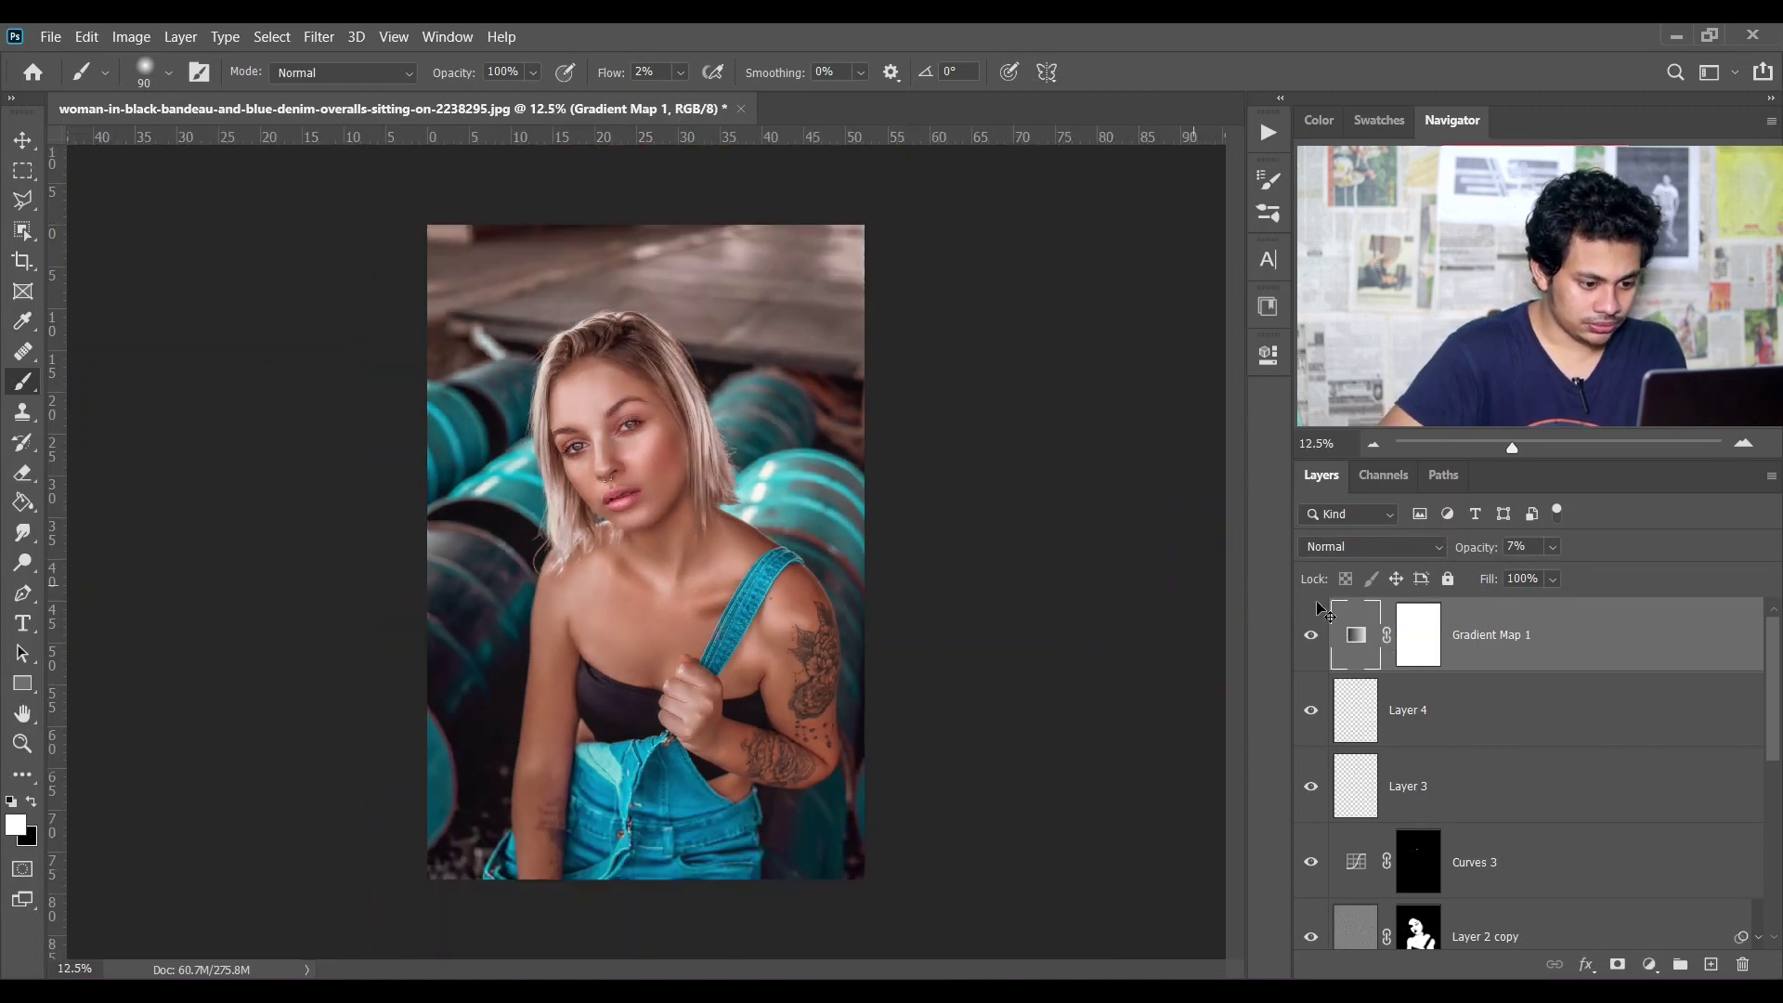
left_click(1712, 966)
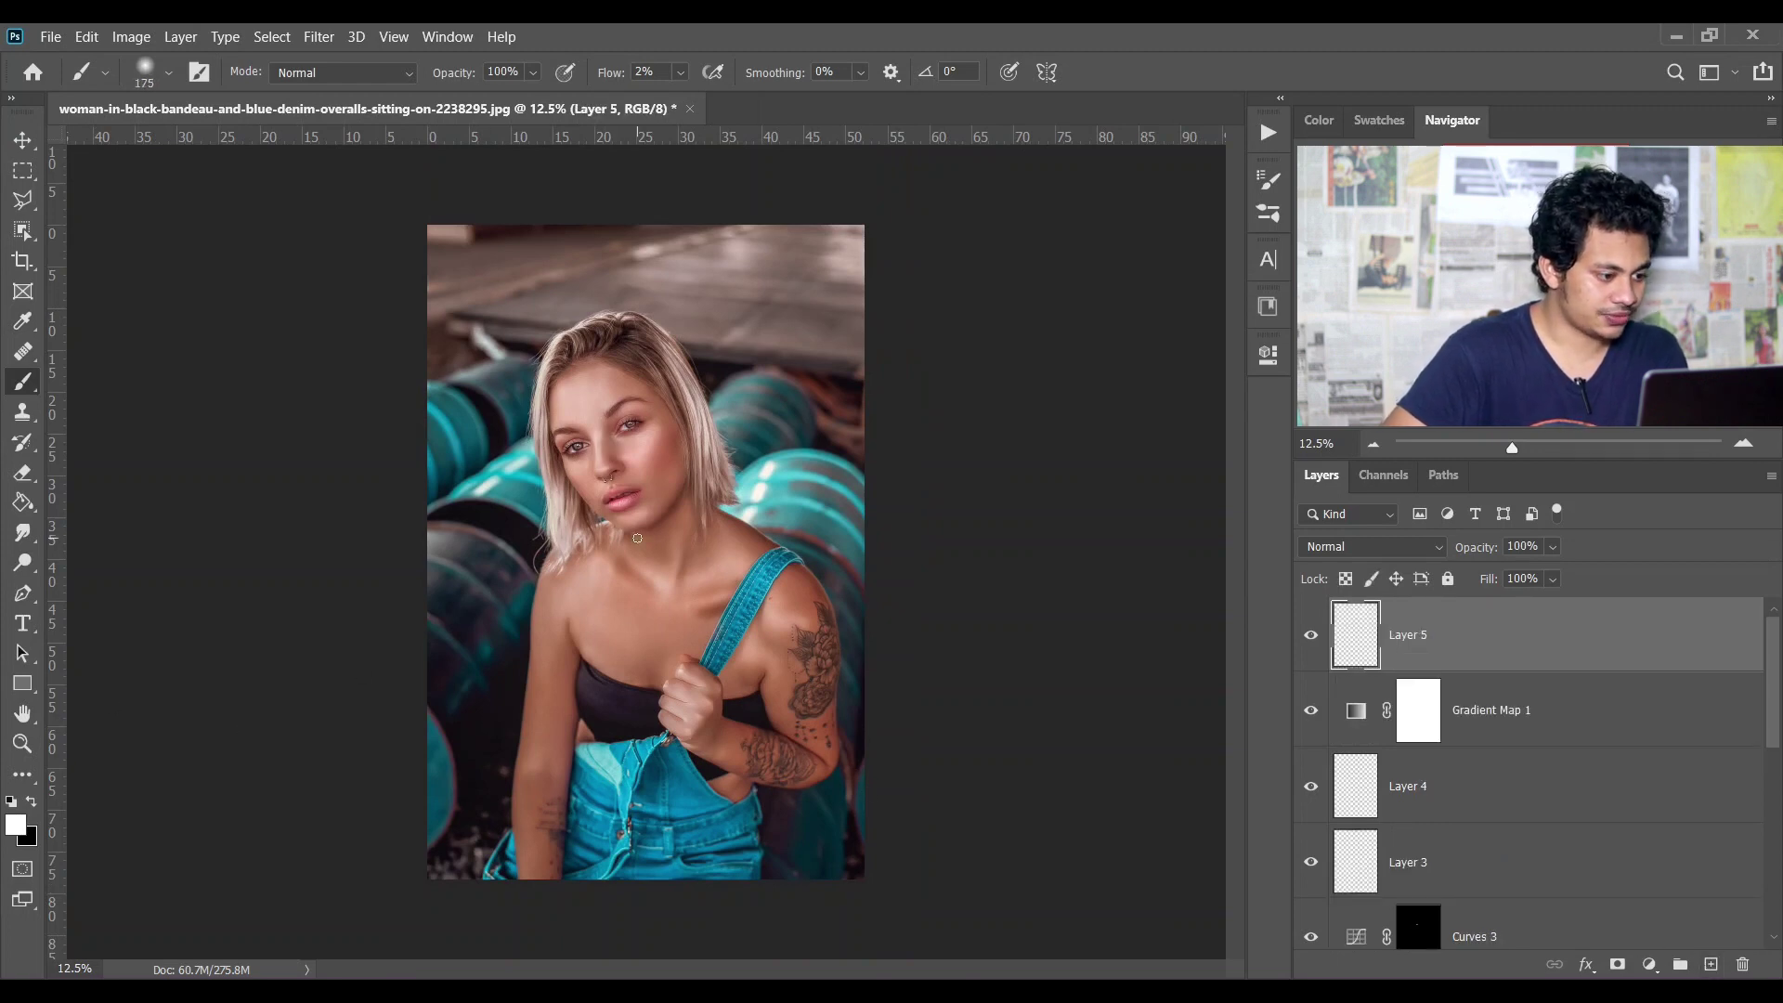
left_click(682, 73)
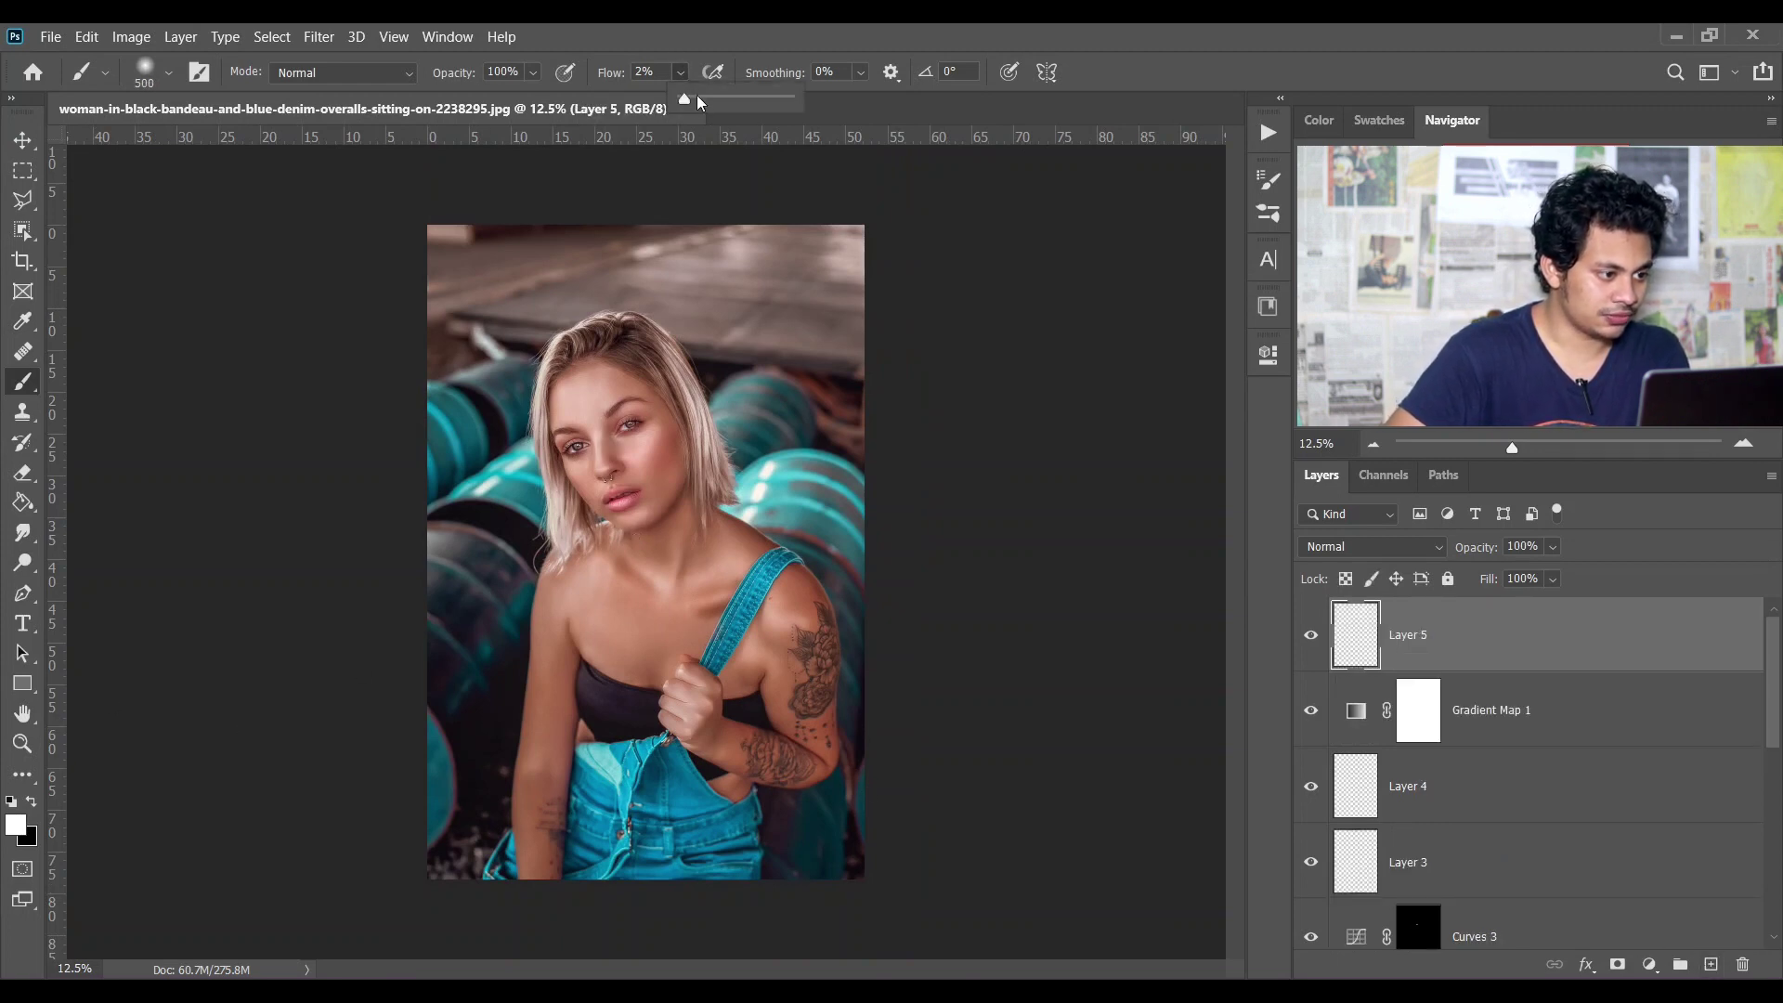
left_click(552, 88)
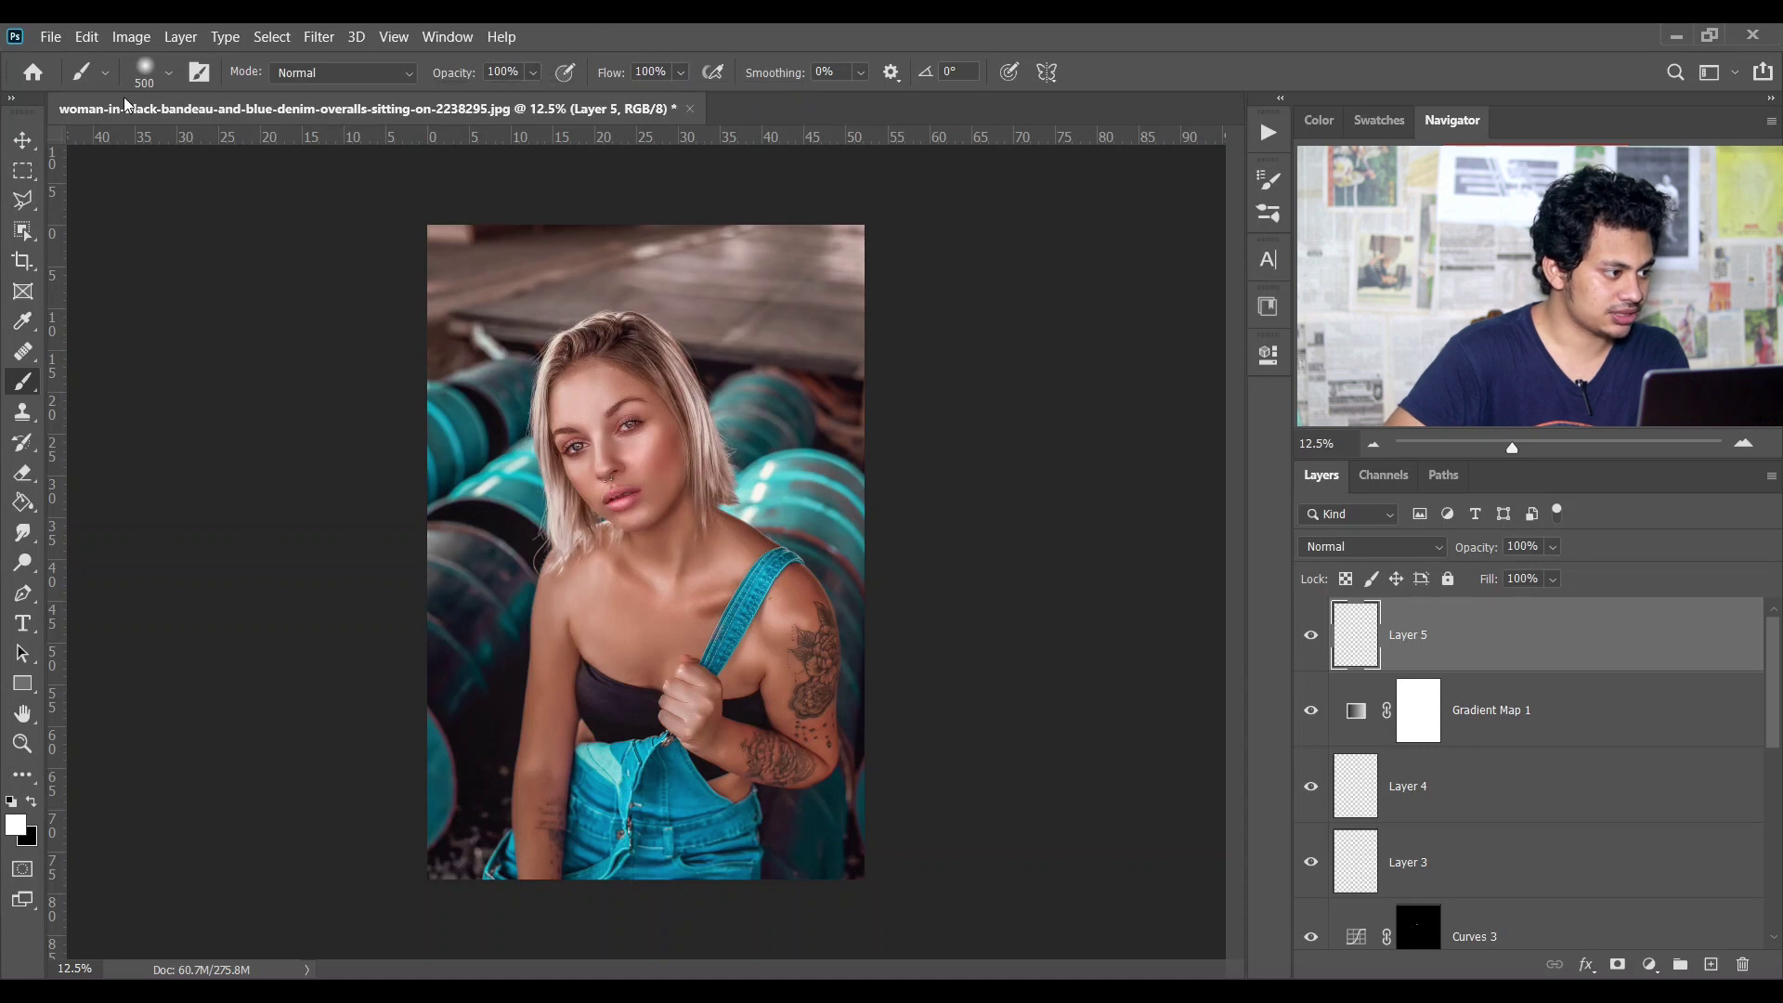
left_click(168, 72)
left_click_drag(221, 147, 234, 146)
key("Return")
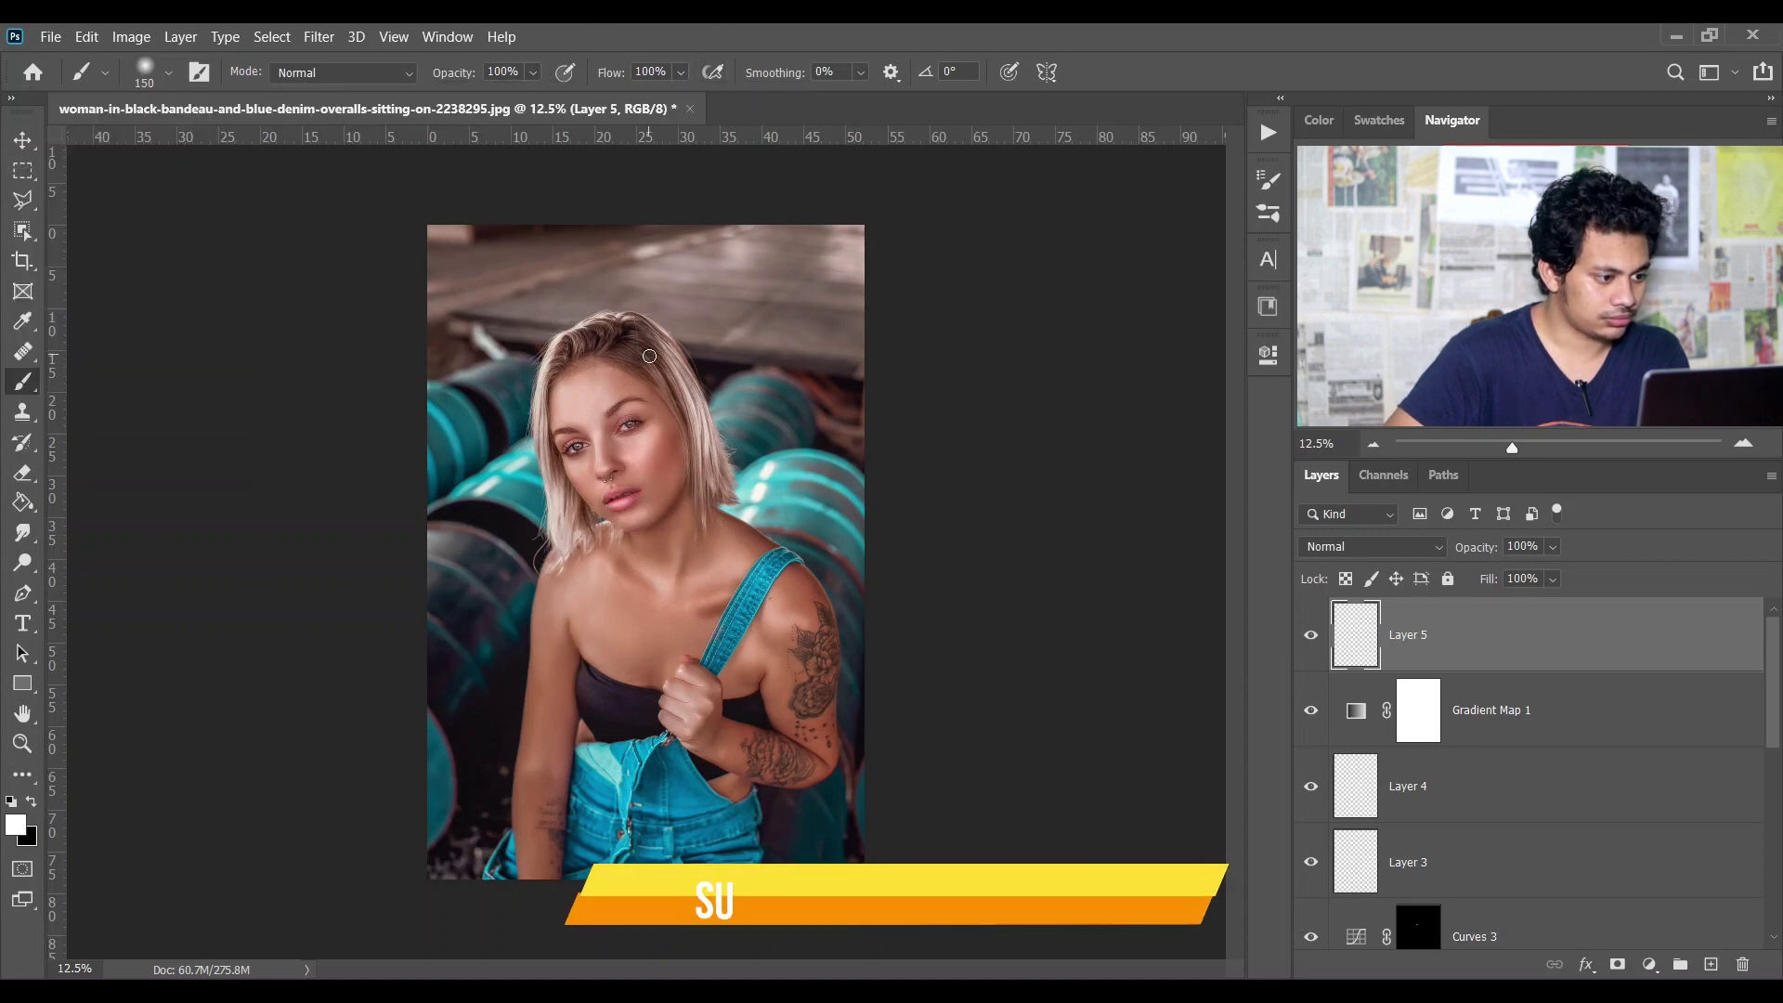
left_click(643, 441)
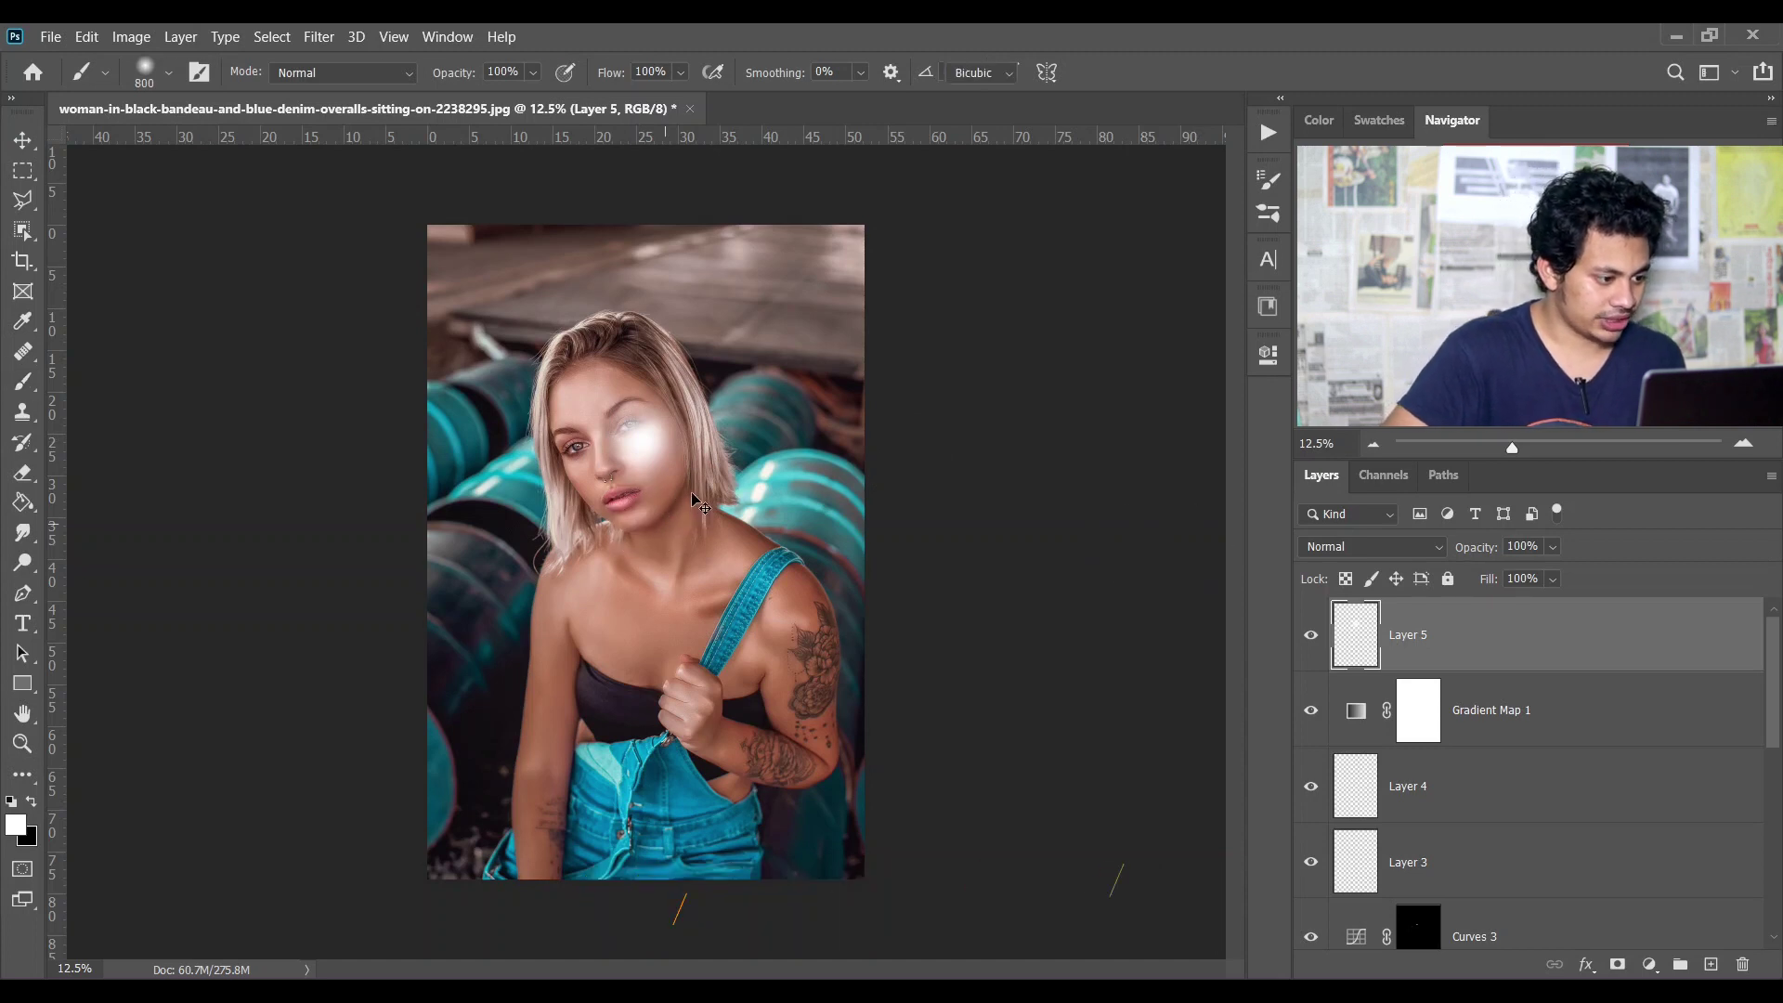
Step: Scale the white spot to about 441% and move it past the photo's upper-right corner
key("ctrl+t")
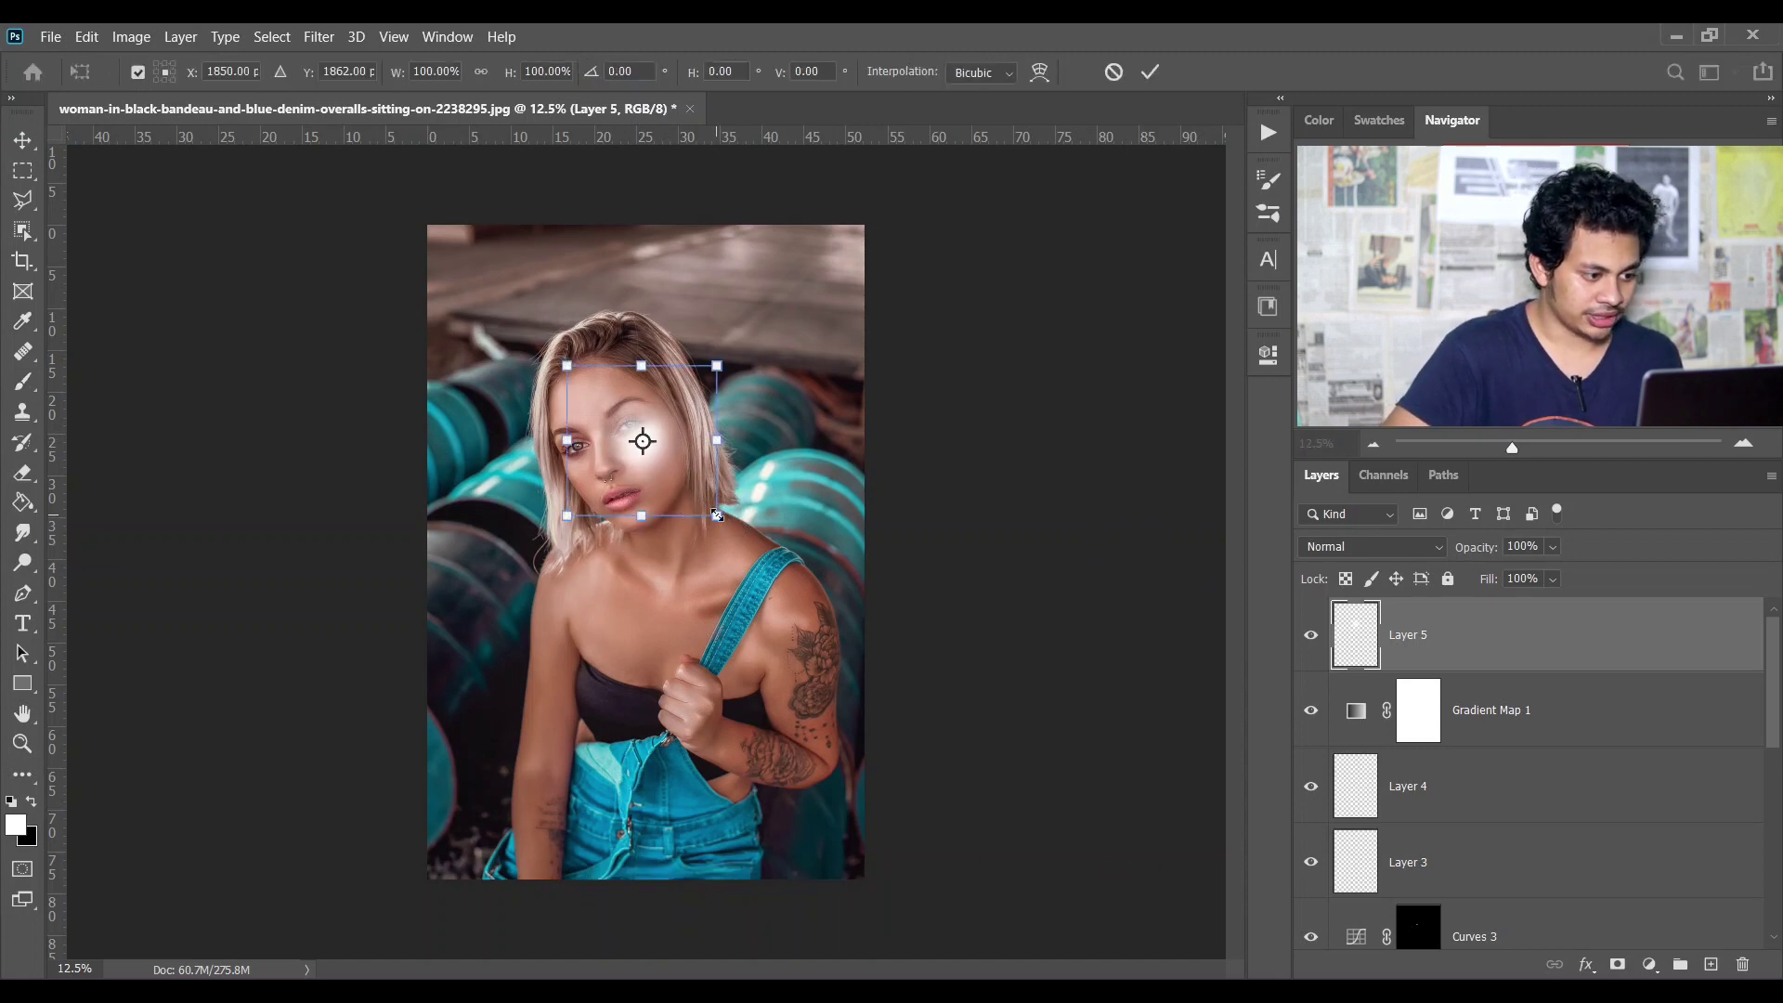
left_click_drag(718, 516, 994, 739)
mouse_move(801, 634)
left_mouse_down()
mouse_move(1108, 339)
mouse_move(963, 341)
left_mouse_up()
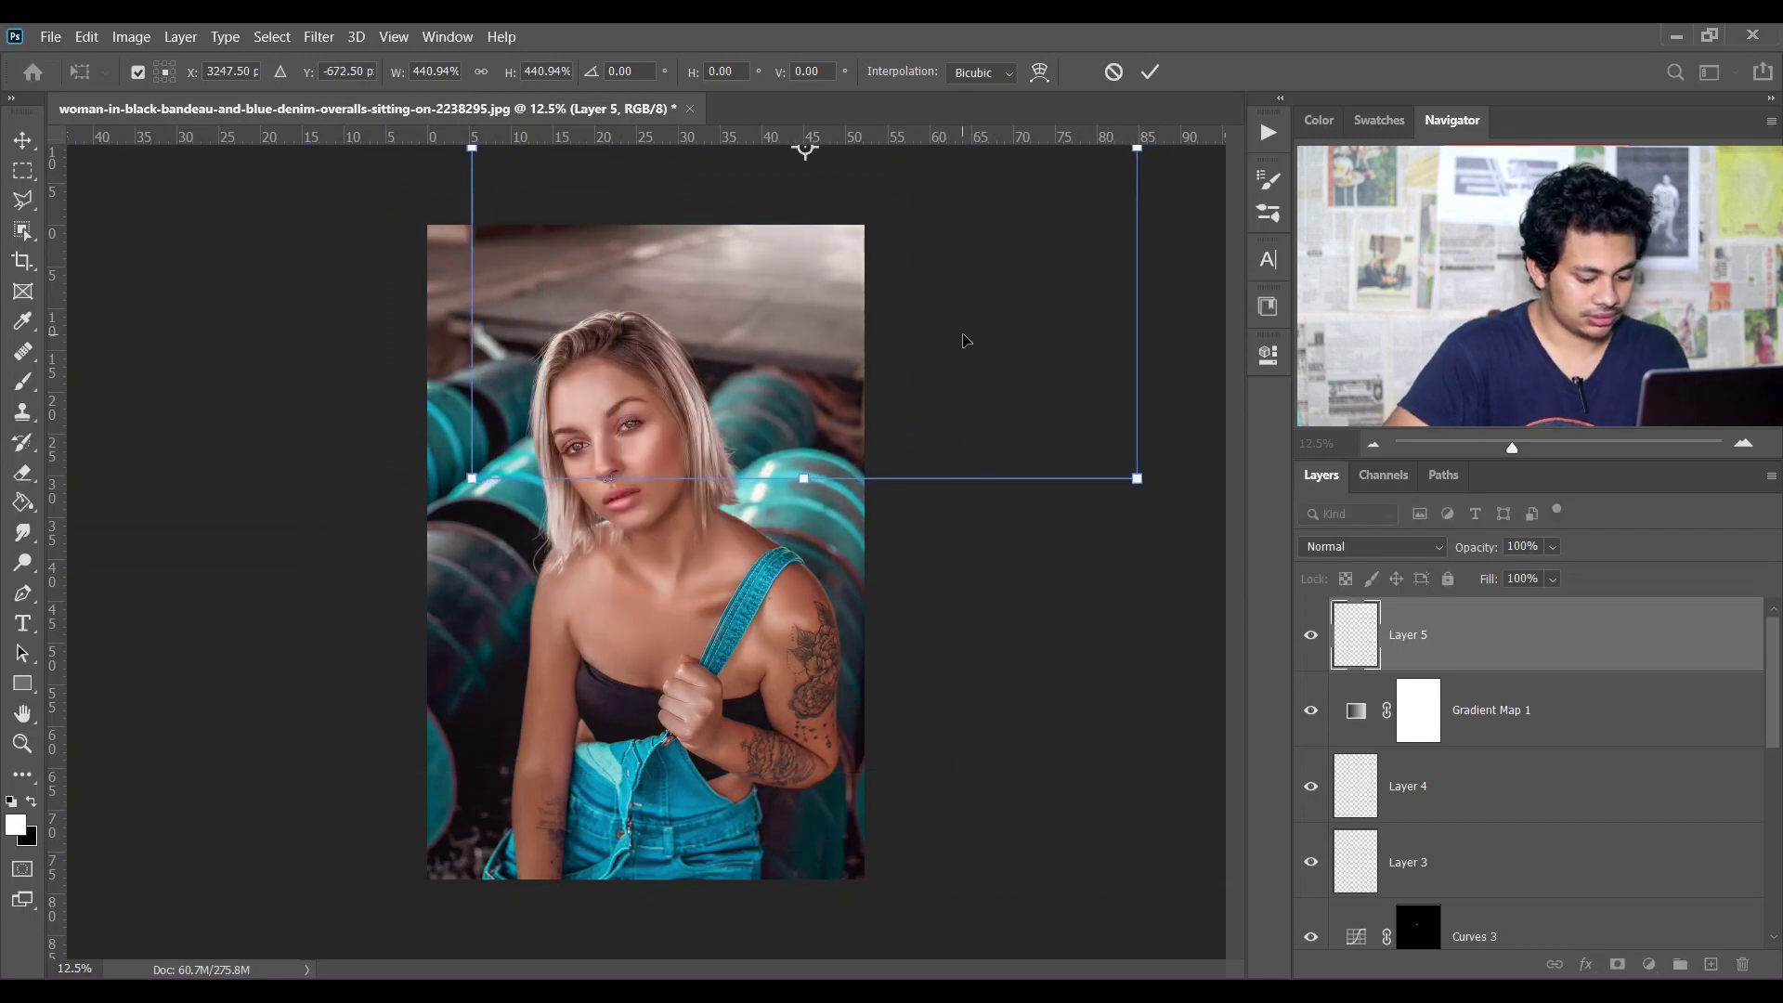
key("Return")
key("b")
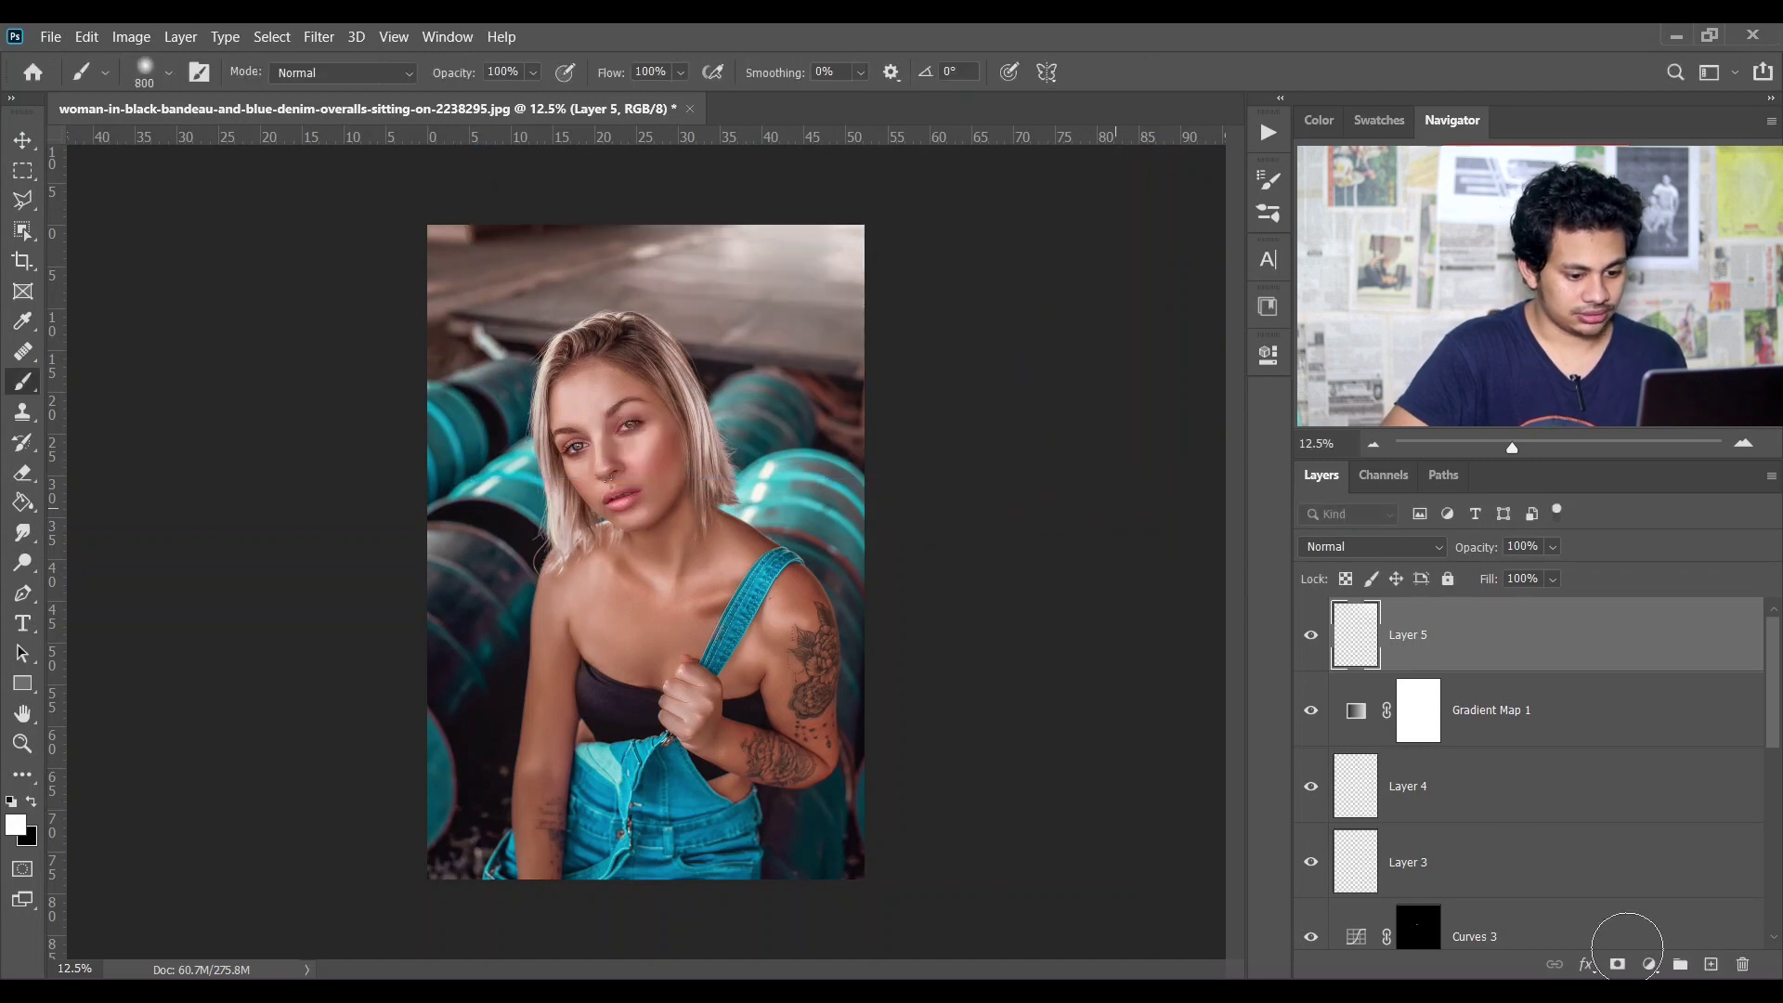
Step: Add a new layer above Layer 5 and set the foreground color to a bright, saturated orange
left_click(1710, 966)
left_click(16, 825)
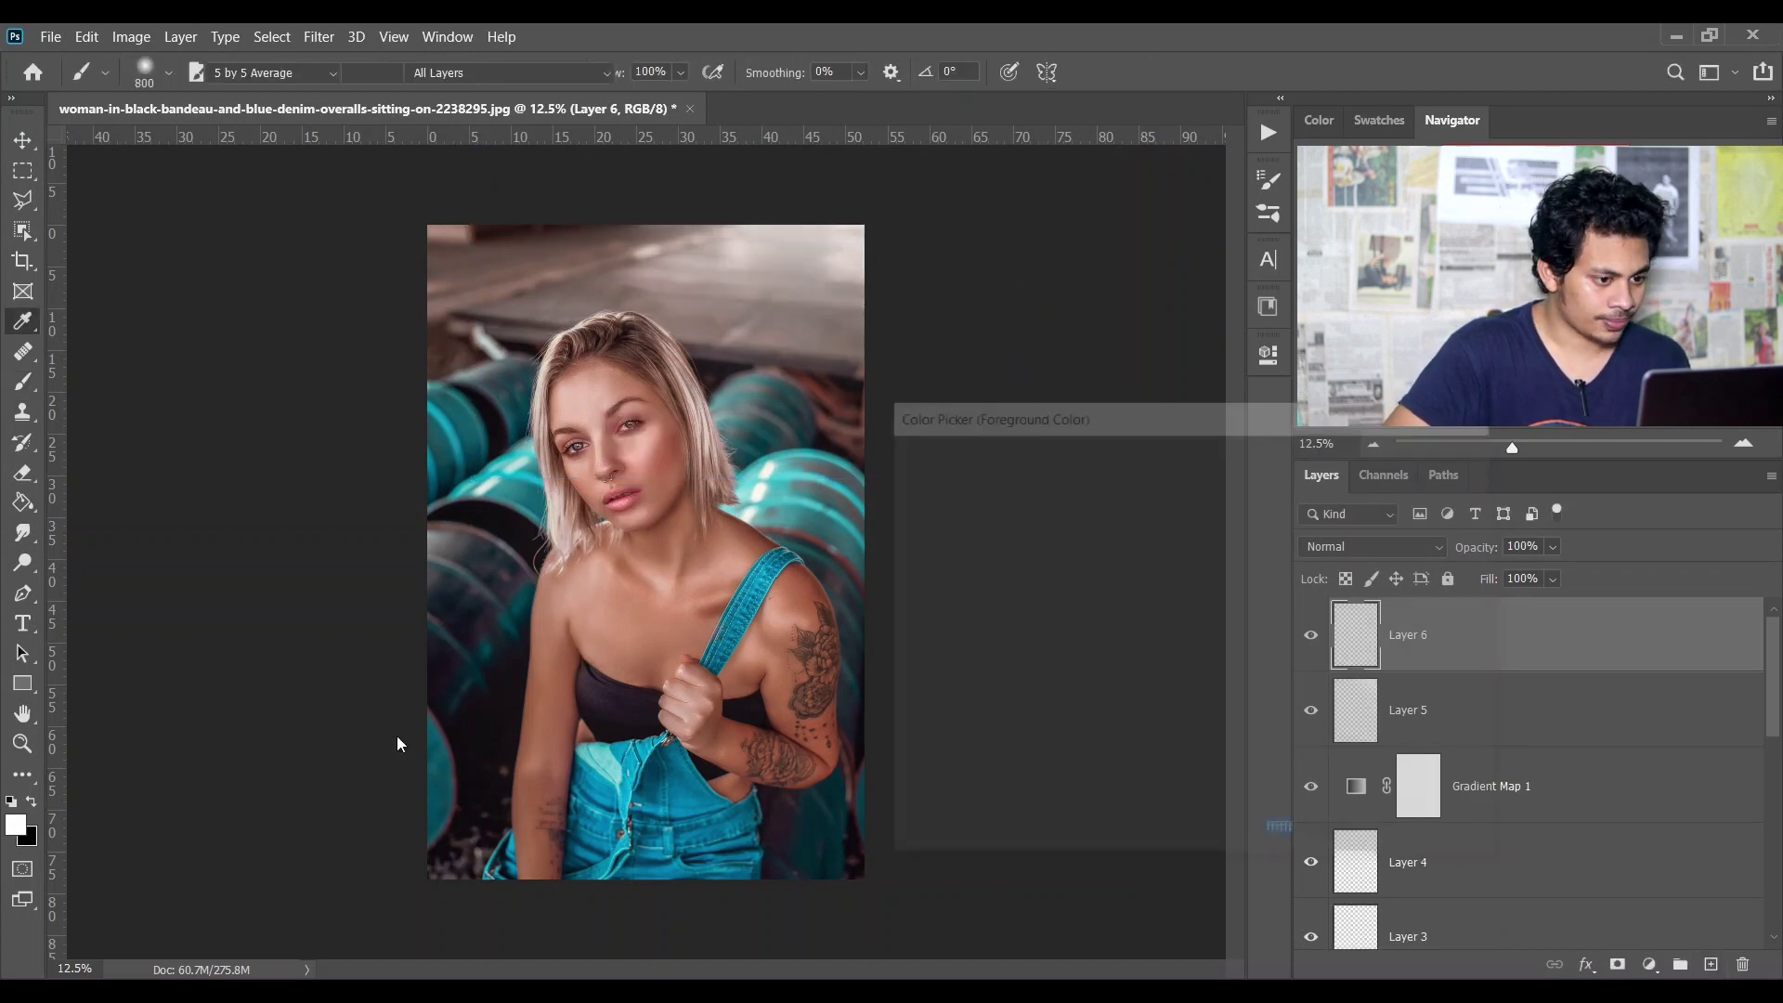
left_click_drag(1097, 417, 733, 442)
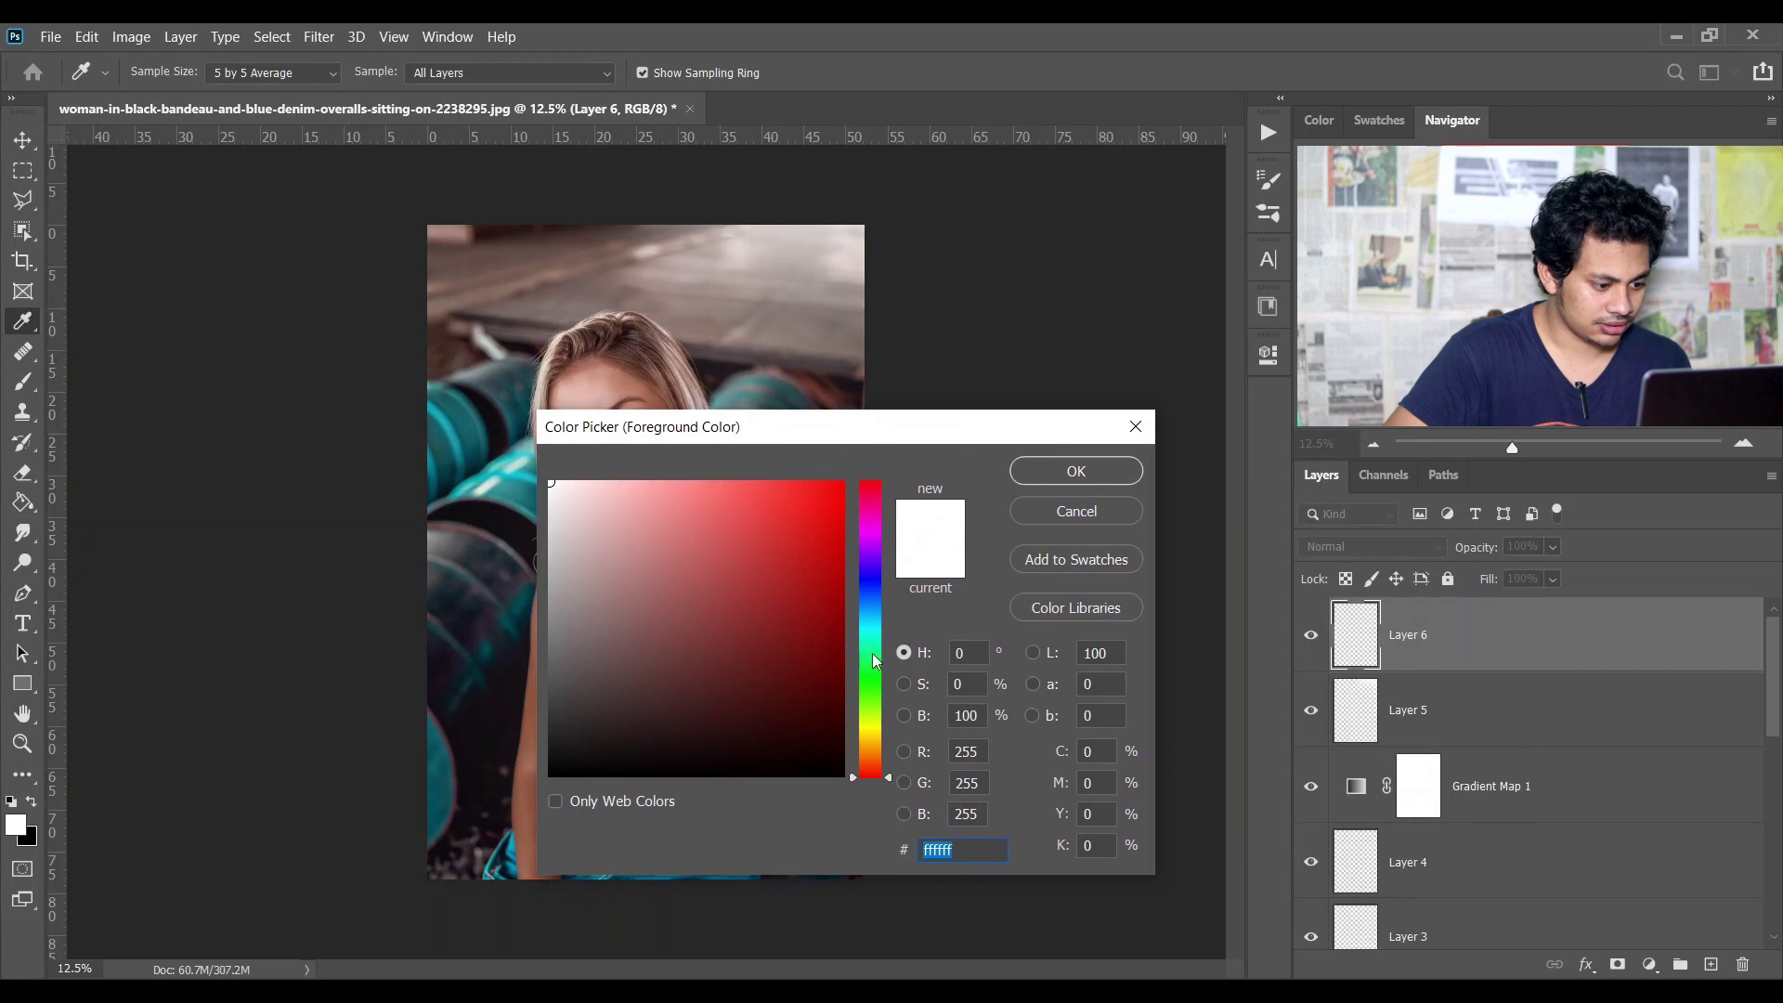
left_click(873, 755)
left_click(843, 483)
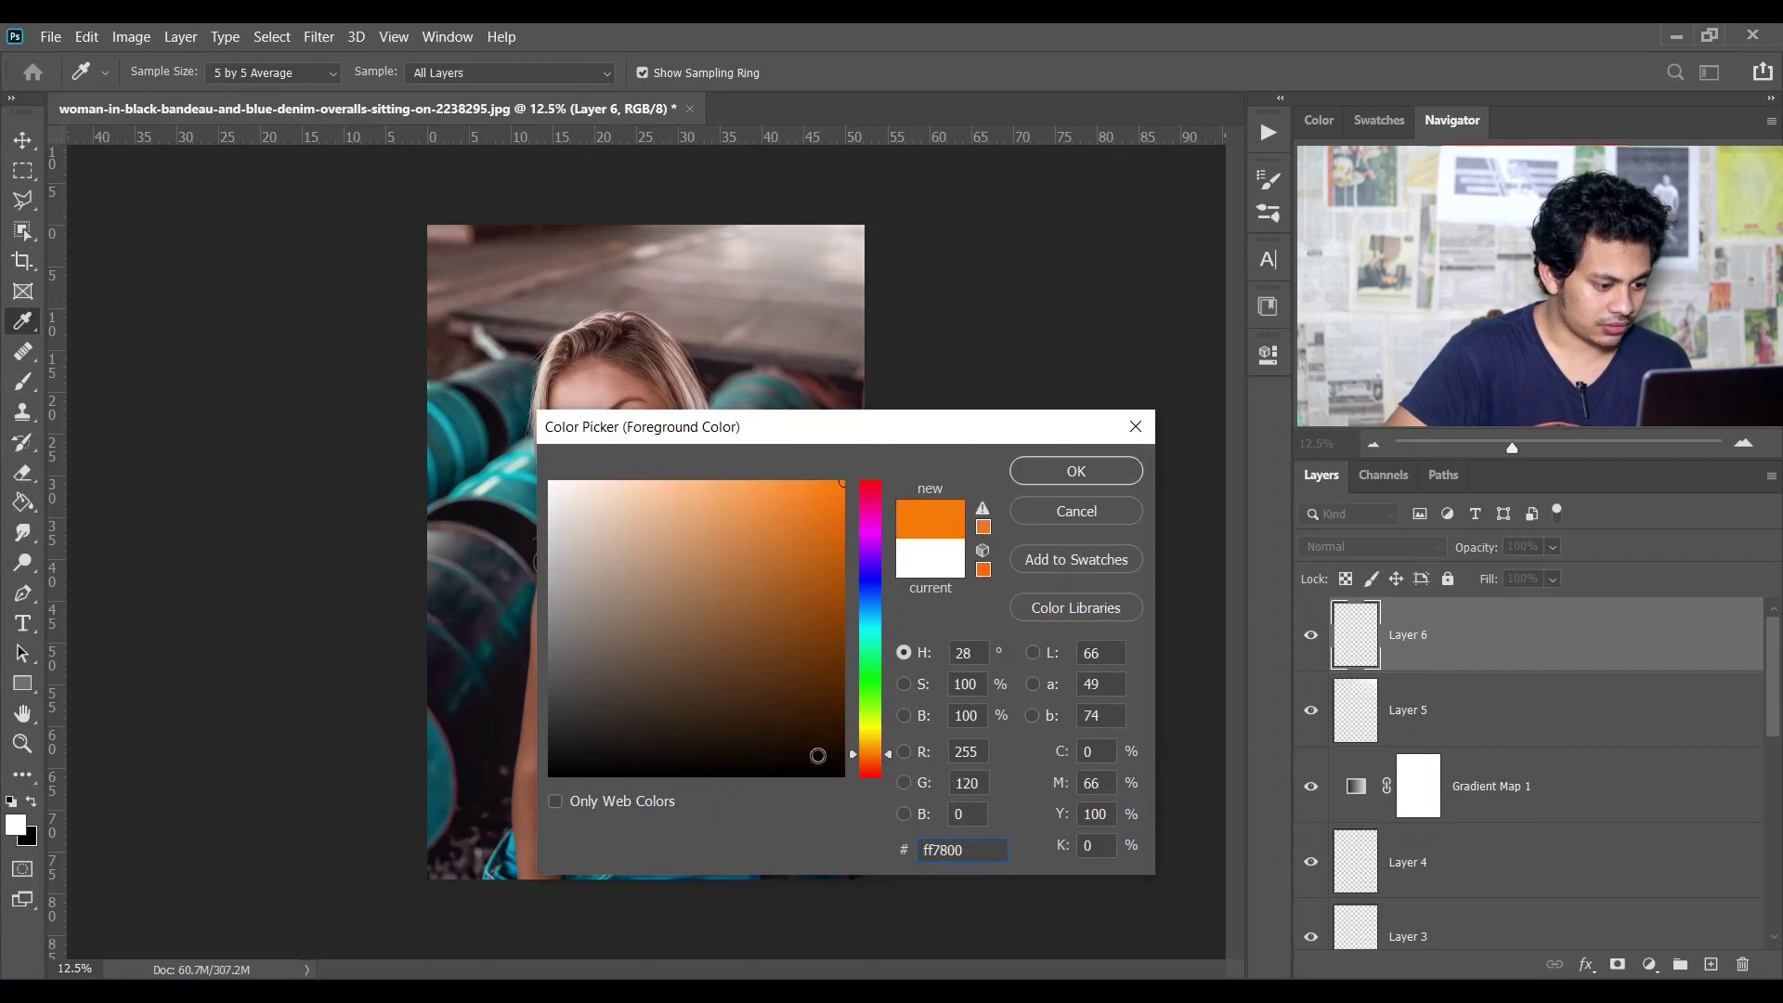
left_click(1075, 471)
key("b")
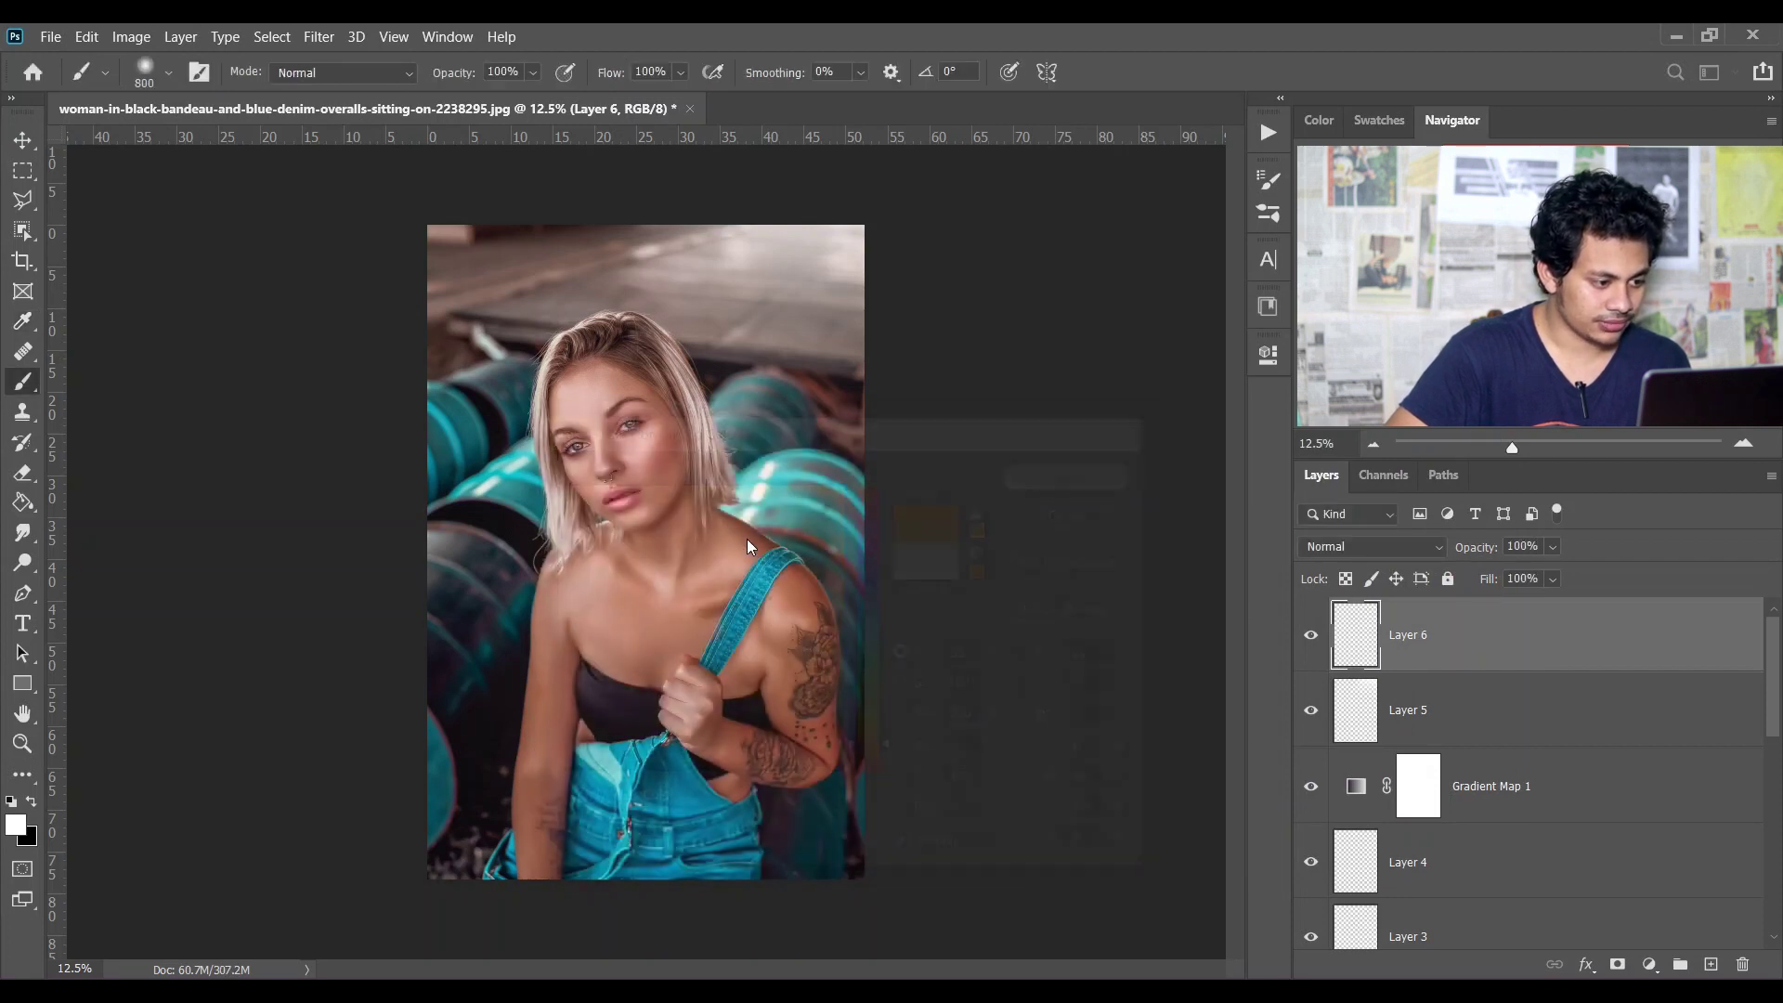
Step: Dab a soft 800 px orange spot at the chin and neck on Layer 6 and set its blend mode to Screen
left_click(662, 523)
left_click(1372, 546)
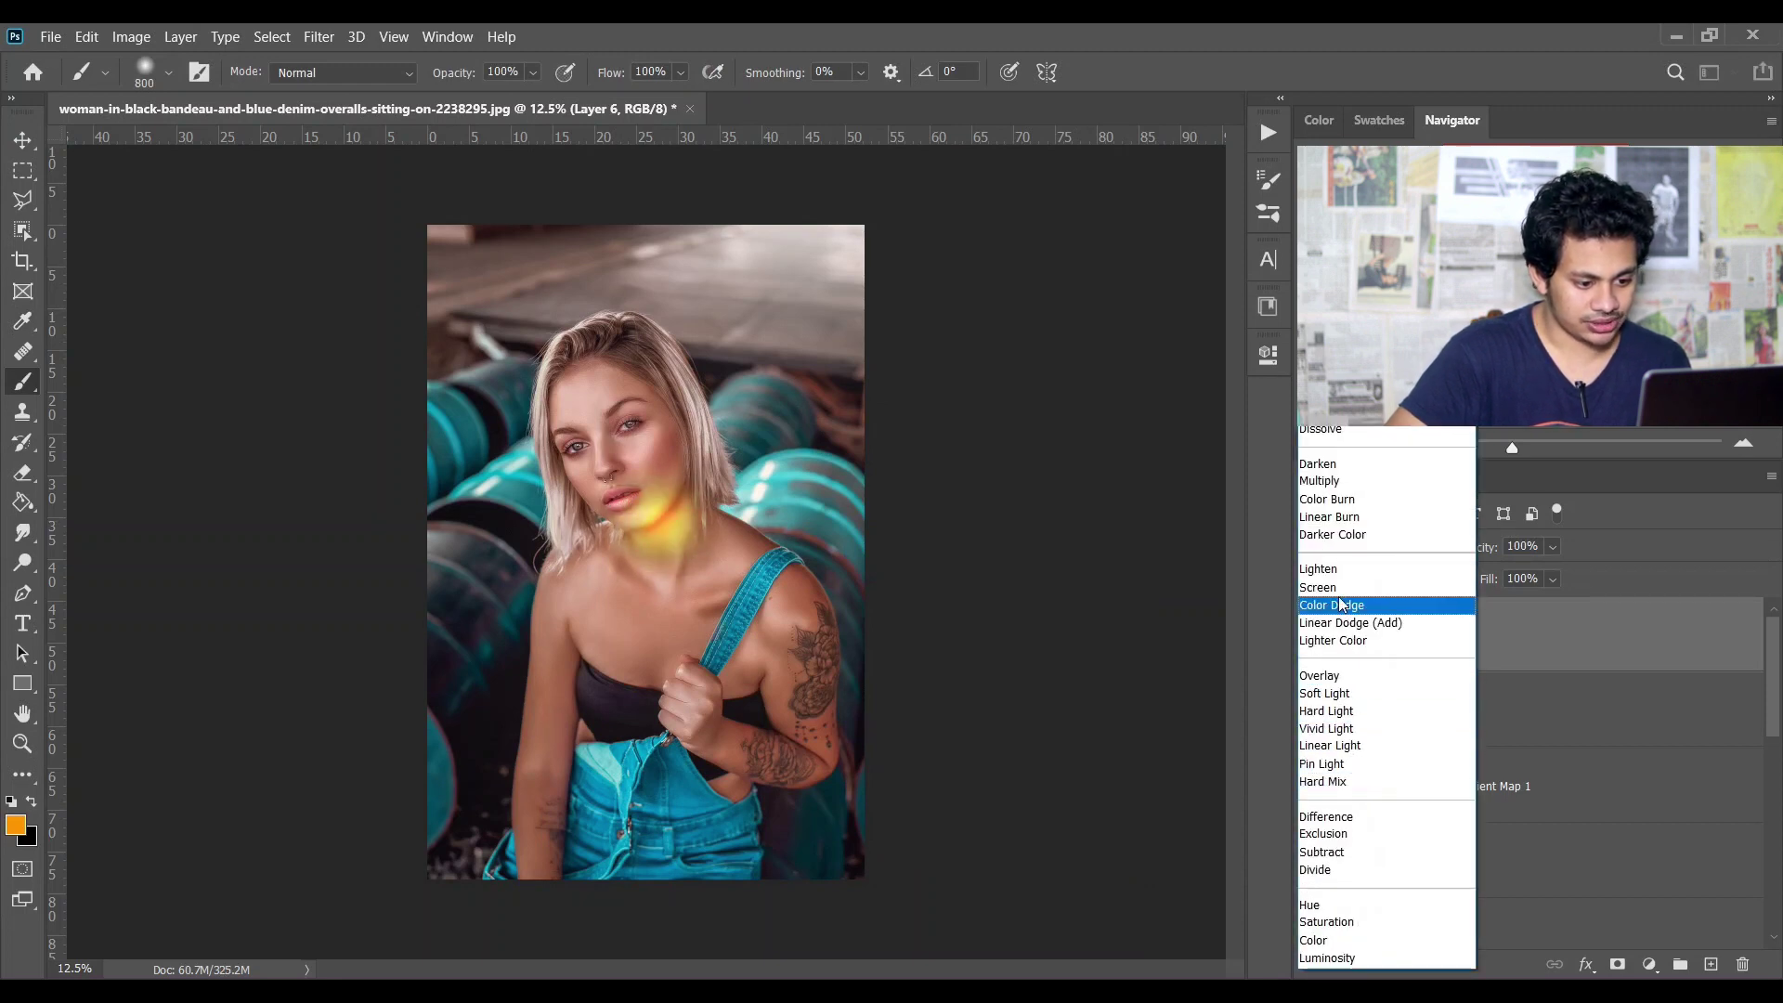
left_click(1342, 587)
Step: Scale the orange spot to about 490% and move it to the photo's upper-right corner as a warm light glow
key("ctrl+t")
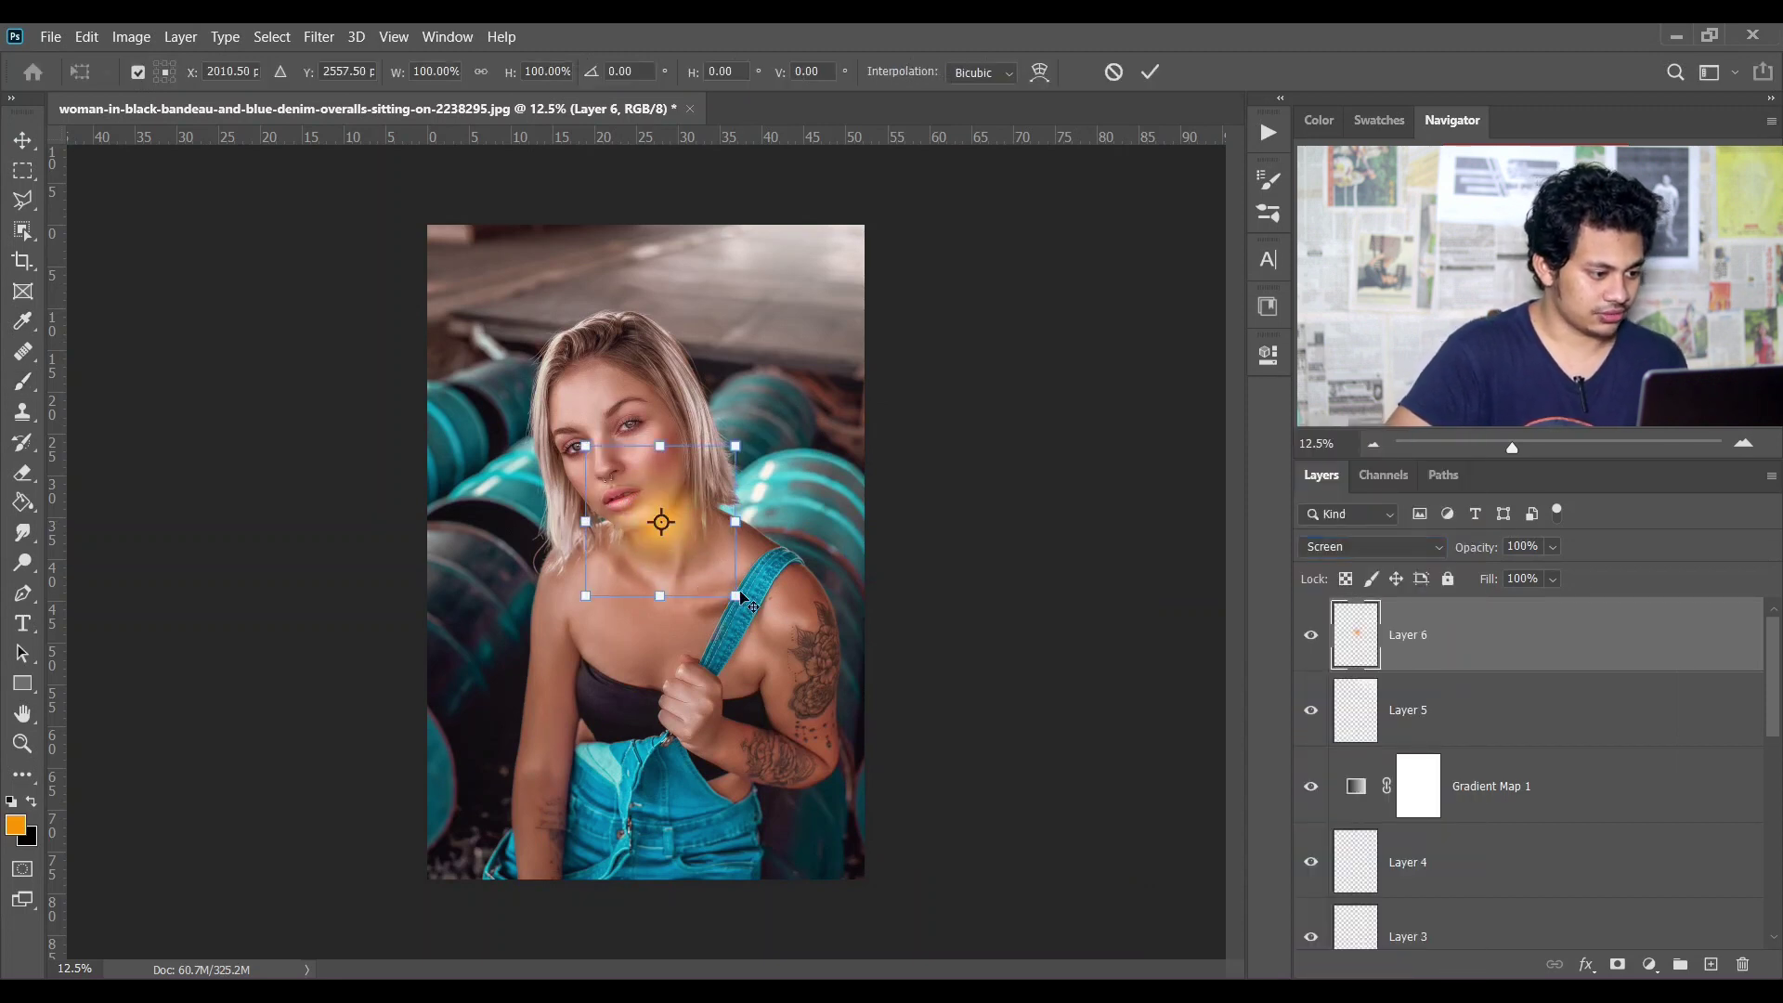
left_click_drag(733, 595, 1029, 890)
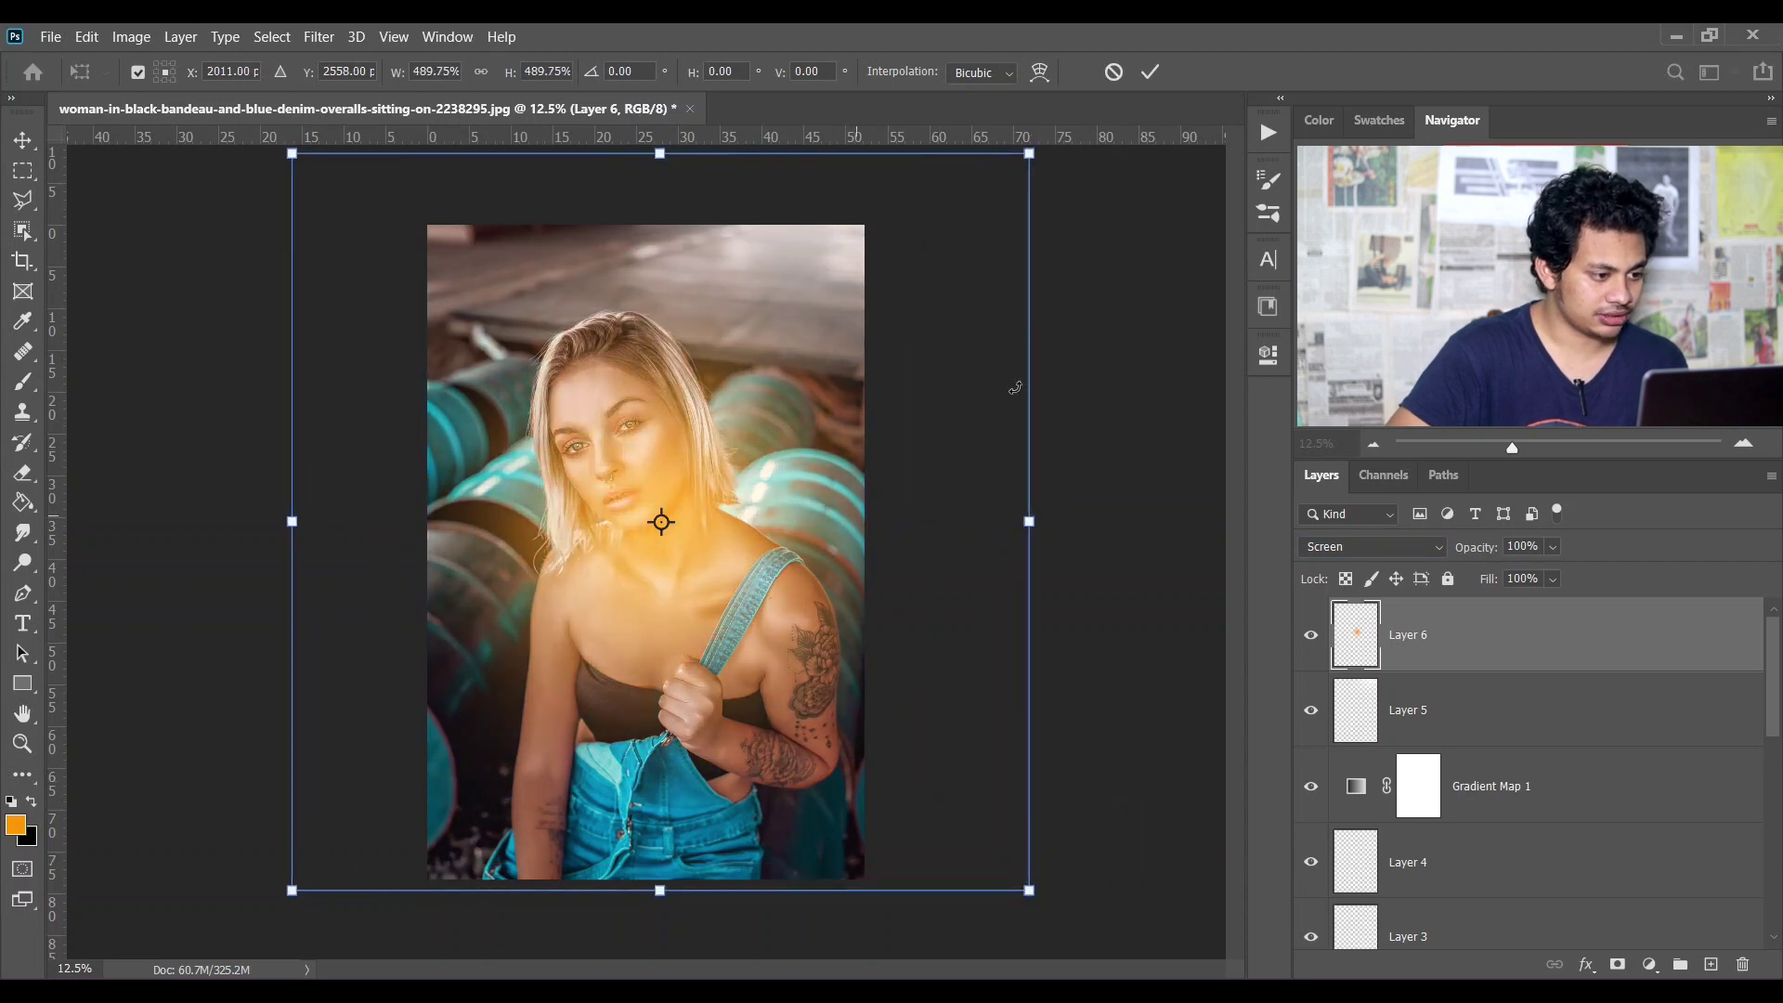
mouse_move(1016, 387)
left_mouse_down()
mouse_move(1042, 327)
mouse_move(927, 343)
mouse_move(1065, 415)
mouse_move(989, 353)
mouse_move(976, 369)
left_mouse_up()
key("b")
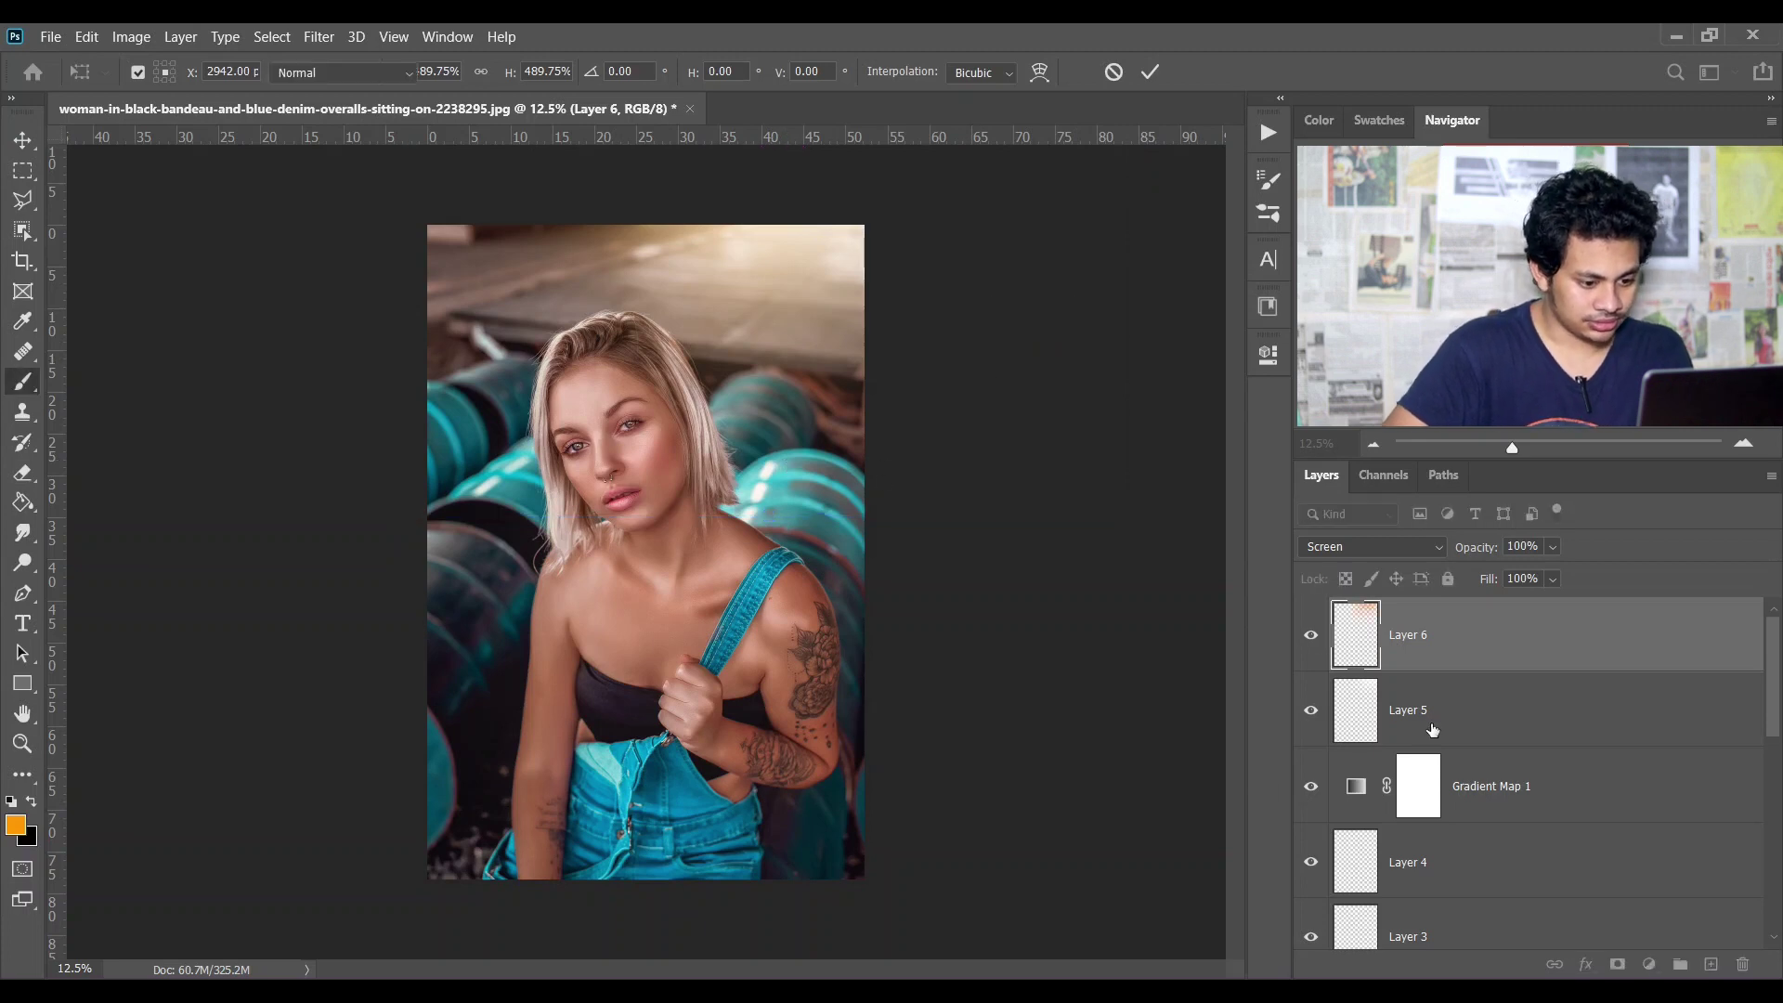
Step: Apply the glow's transform, set Layer 6's opacity to 82%, and compare the photo with Layers 5 and 6 hidden and shown
left_click(1473, 702)
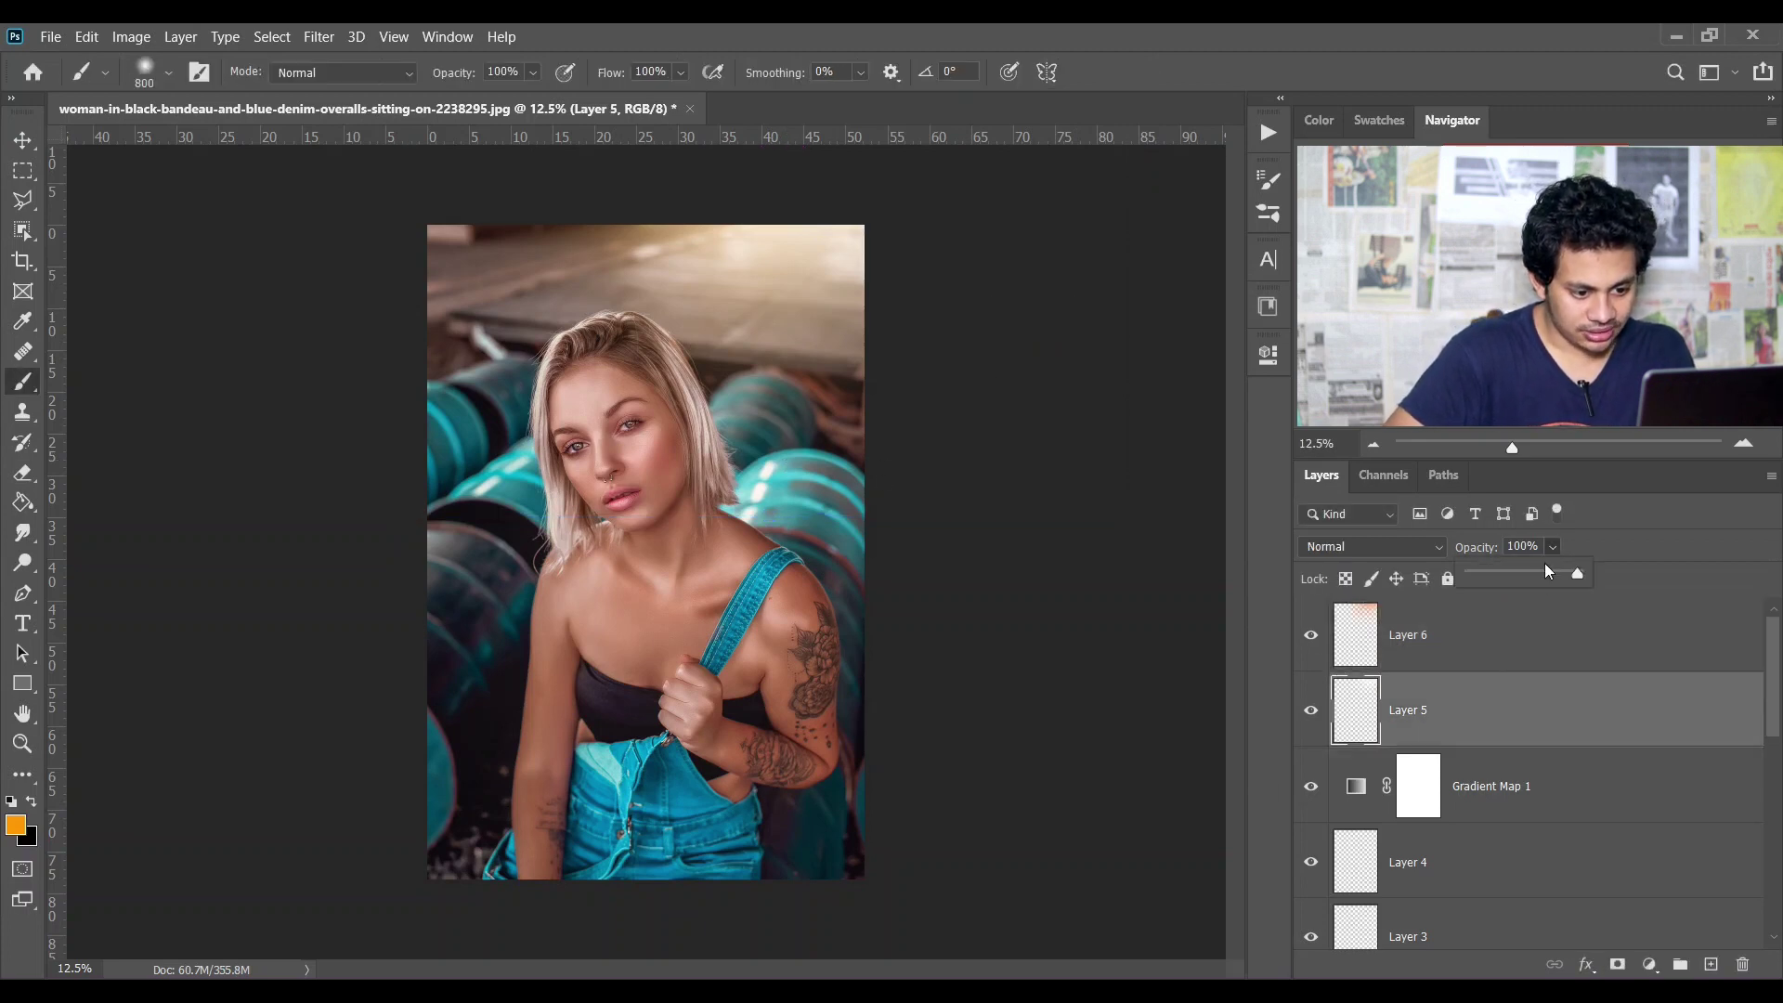
key("alt+bracketright")
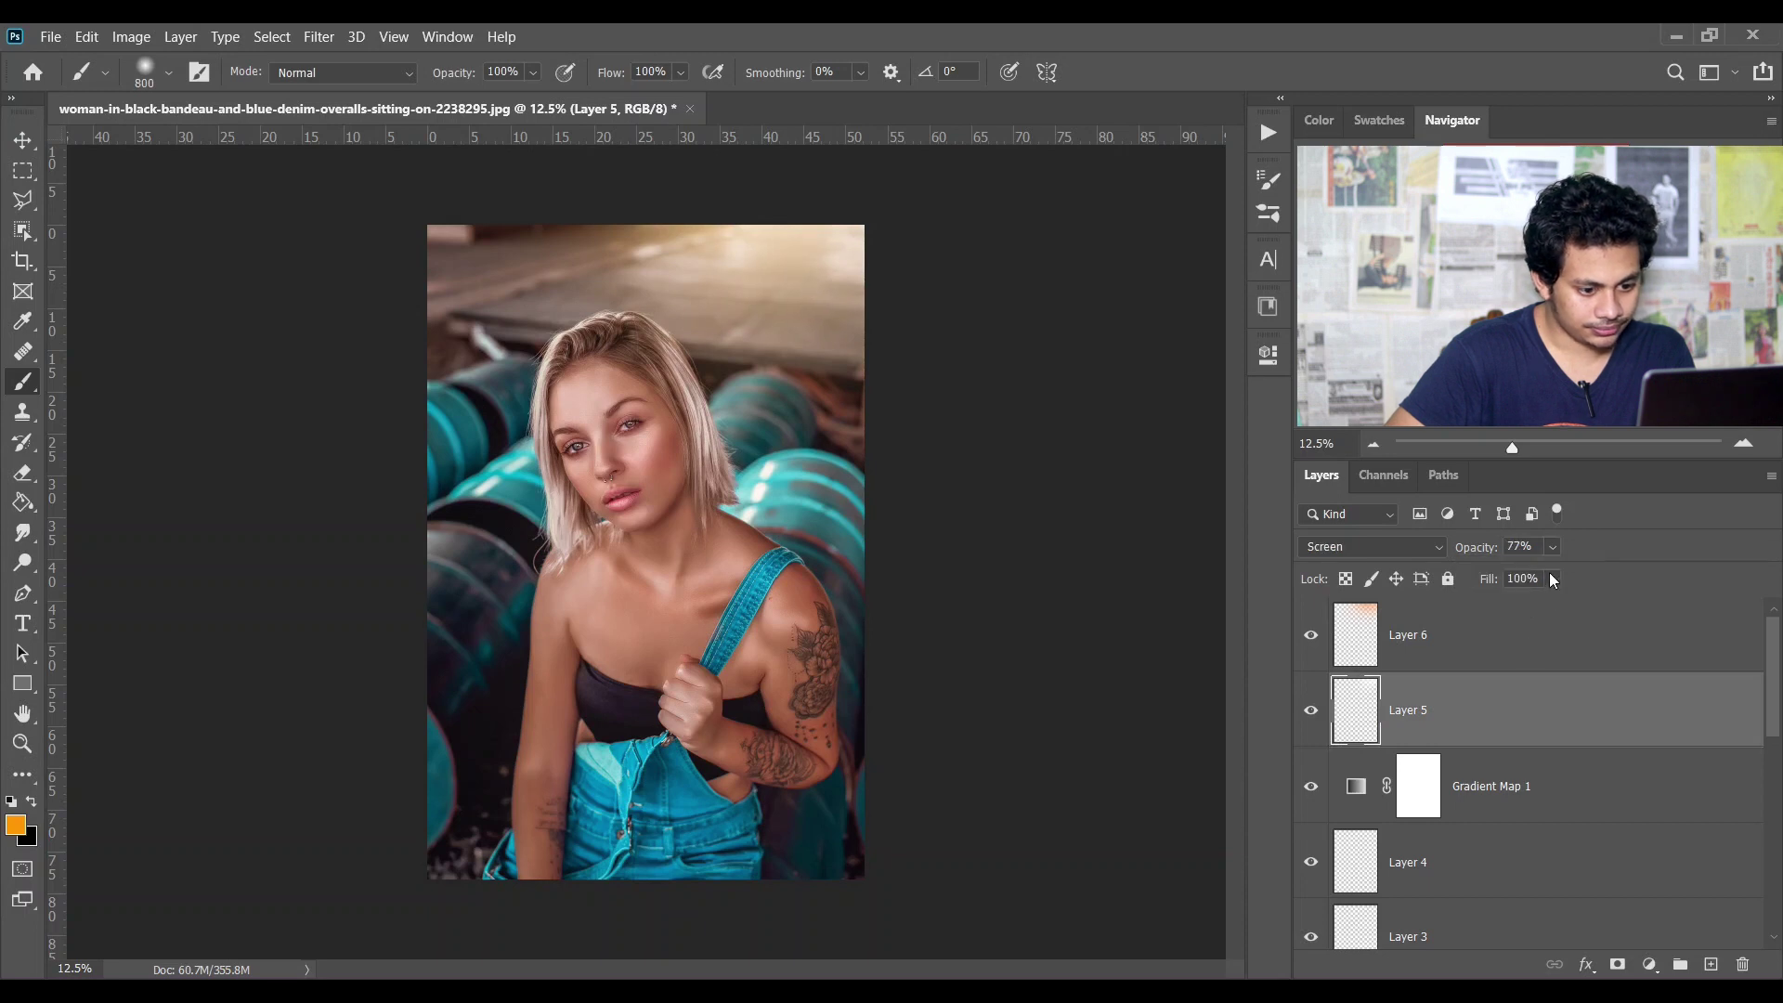
left_click_drag(1557, 578, 1558, 578)
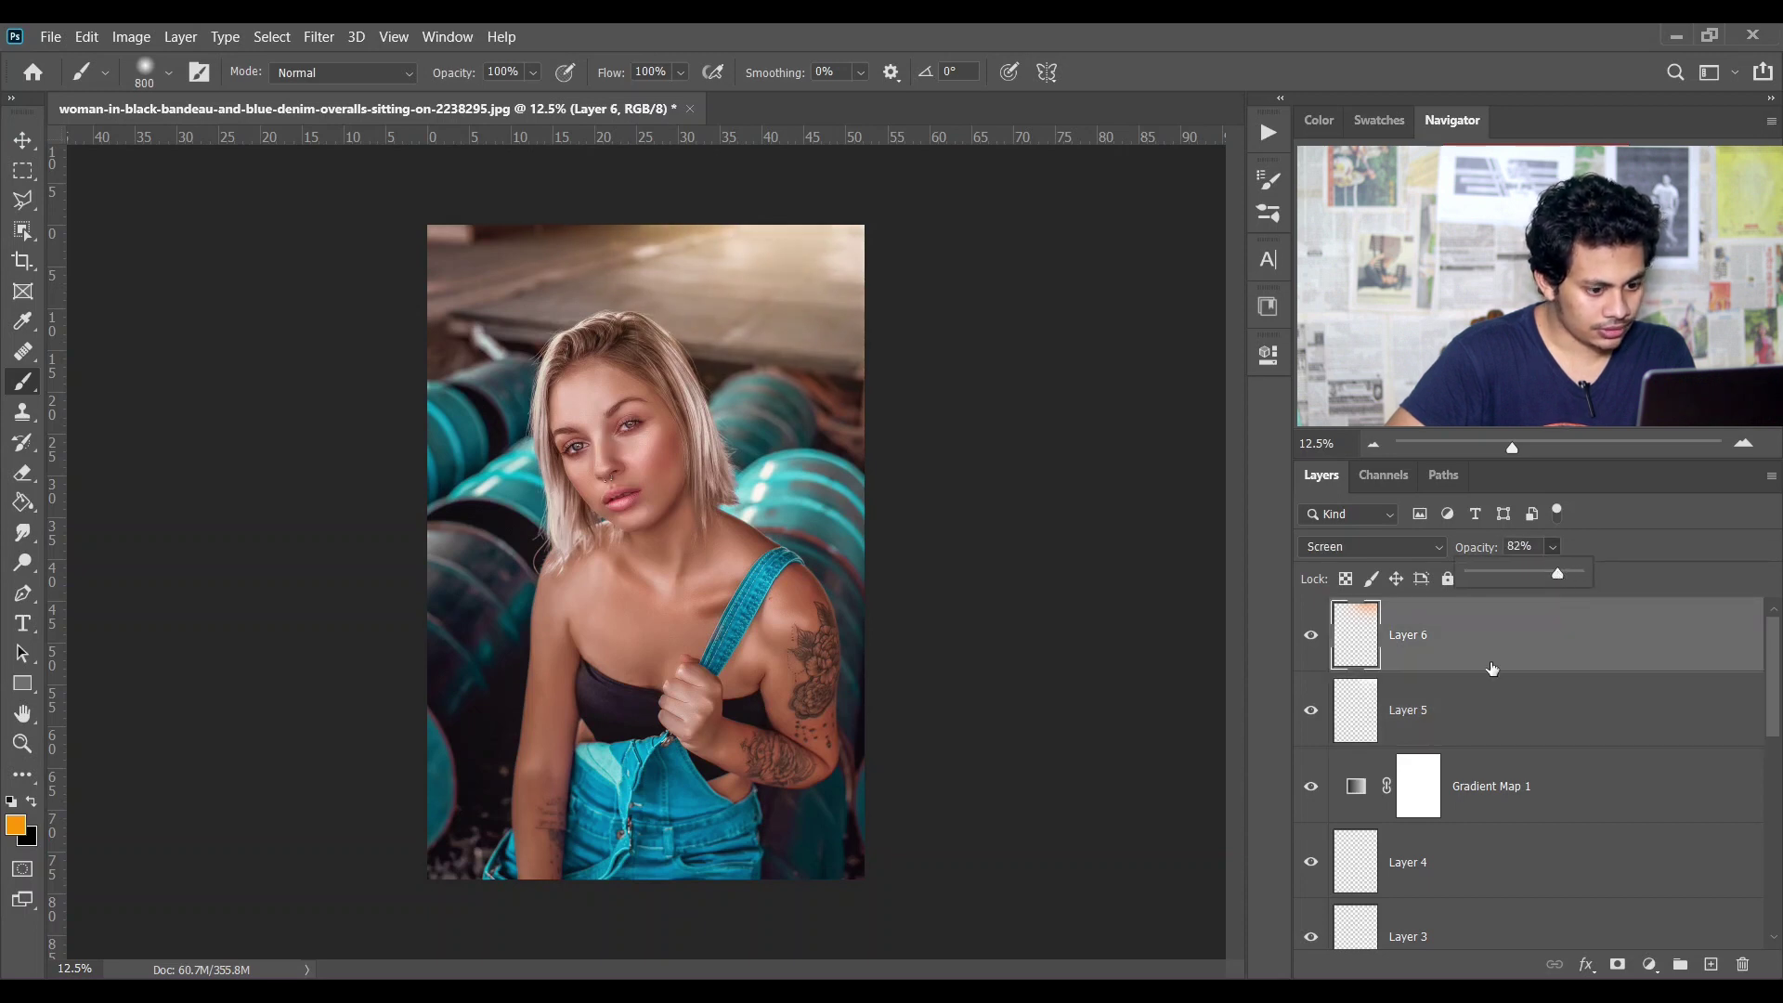
left_click(1320, 710)
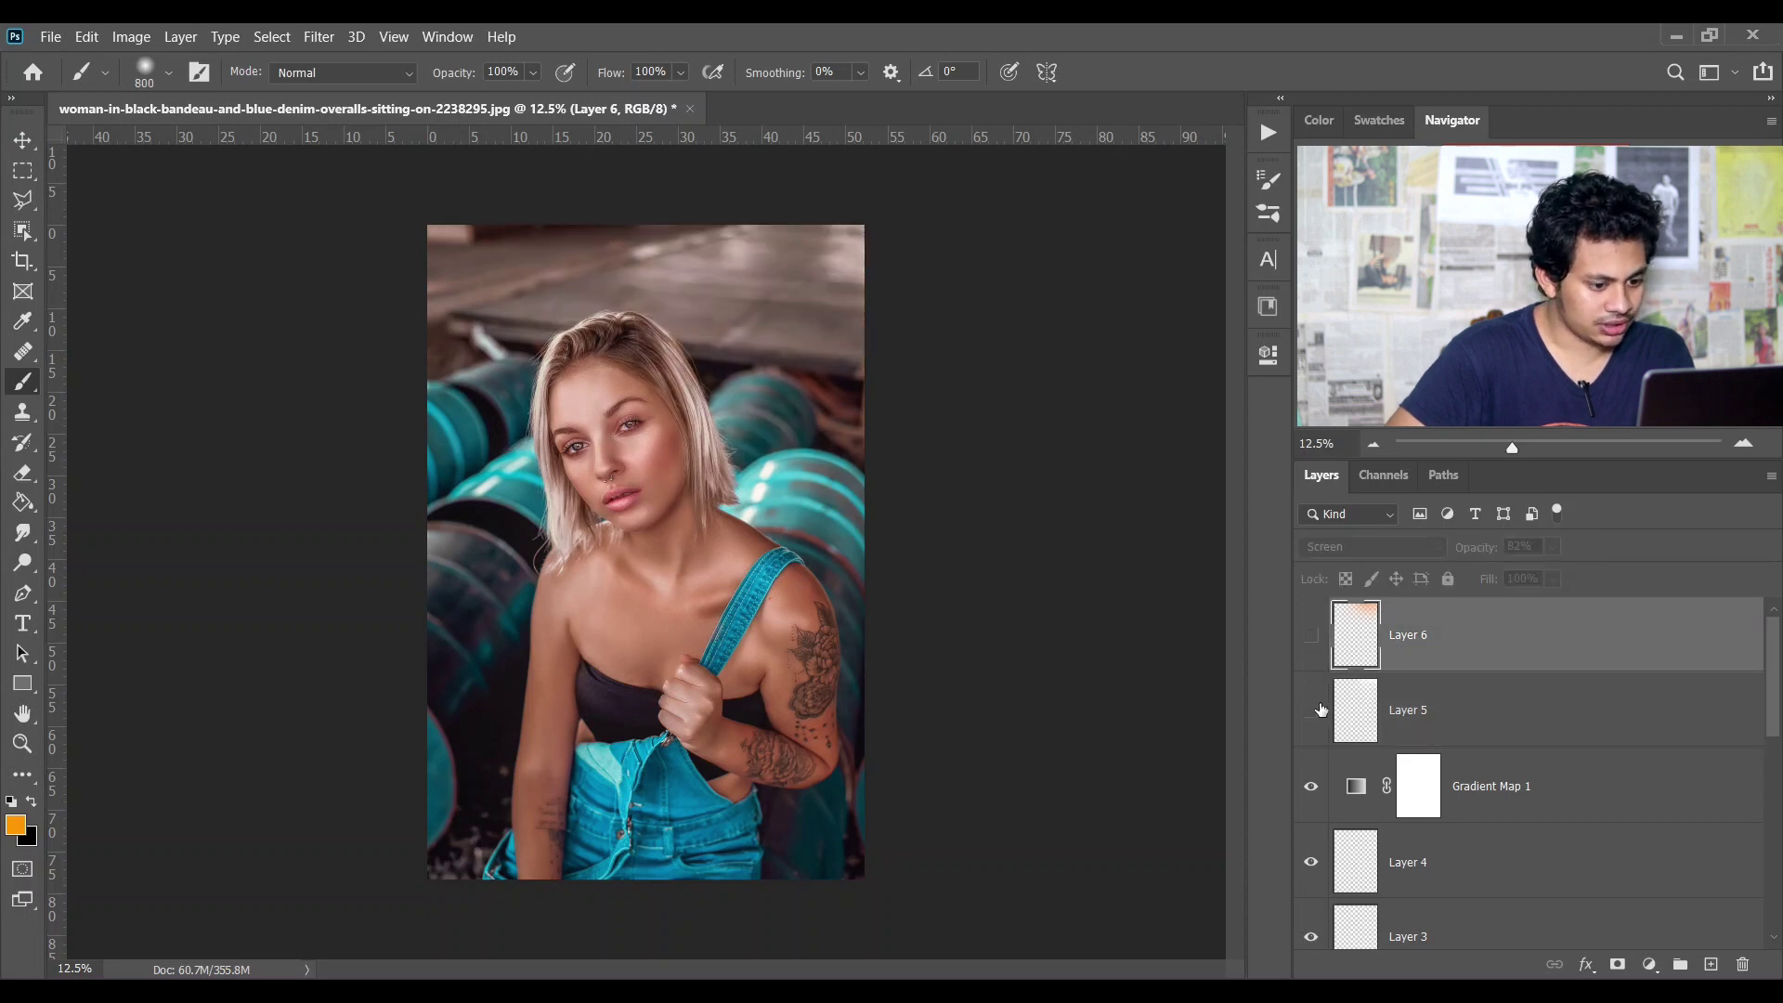
left_click(1318, 640)
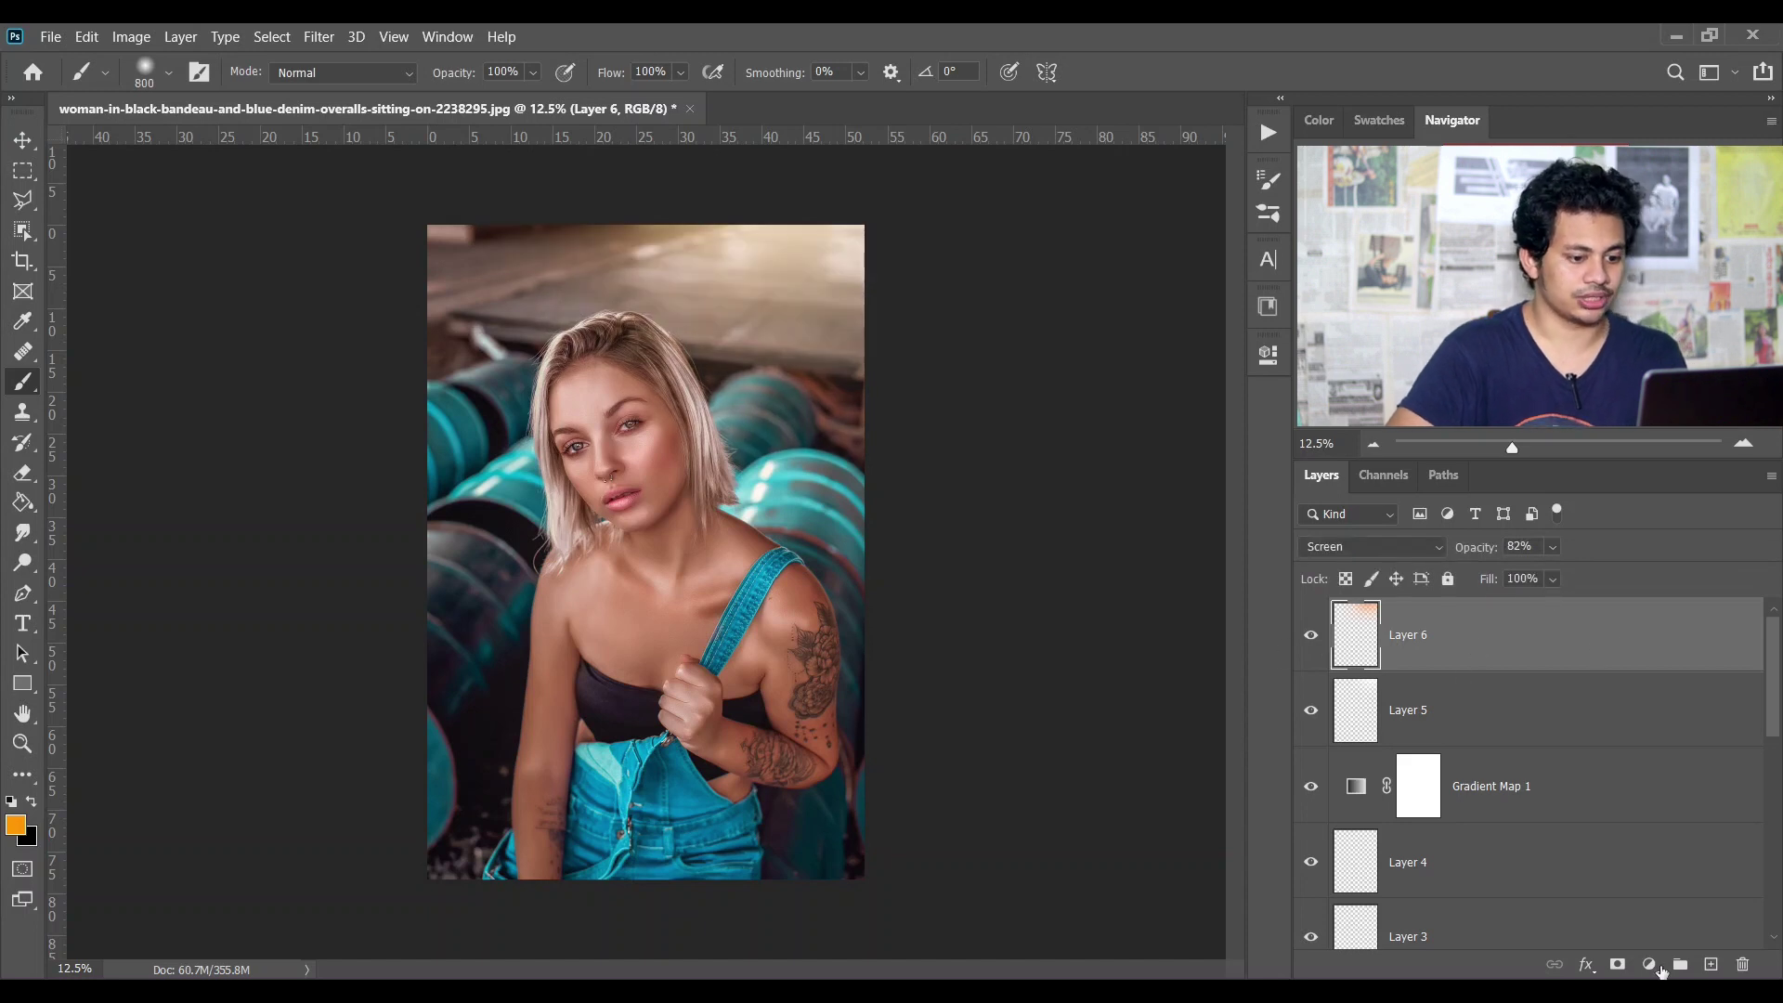
Step: Add a Curves adjustment above Layer 6, anchor three points along the diagonal, and lift the black point to output 26 for faded shadows
left_click(1649, 965)
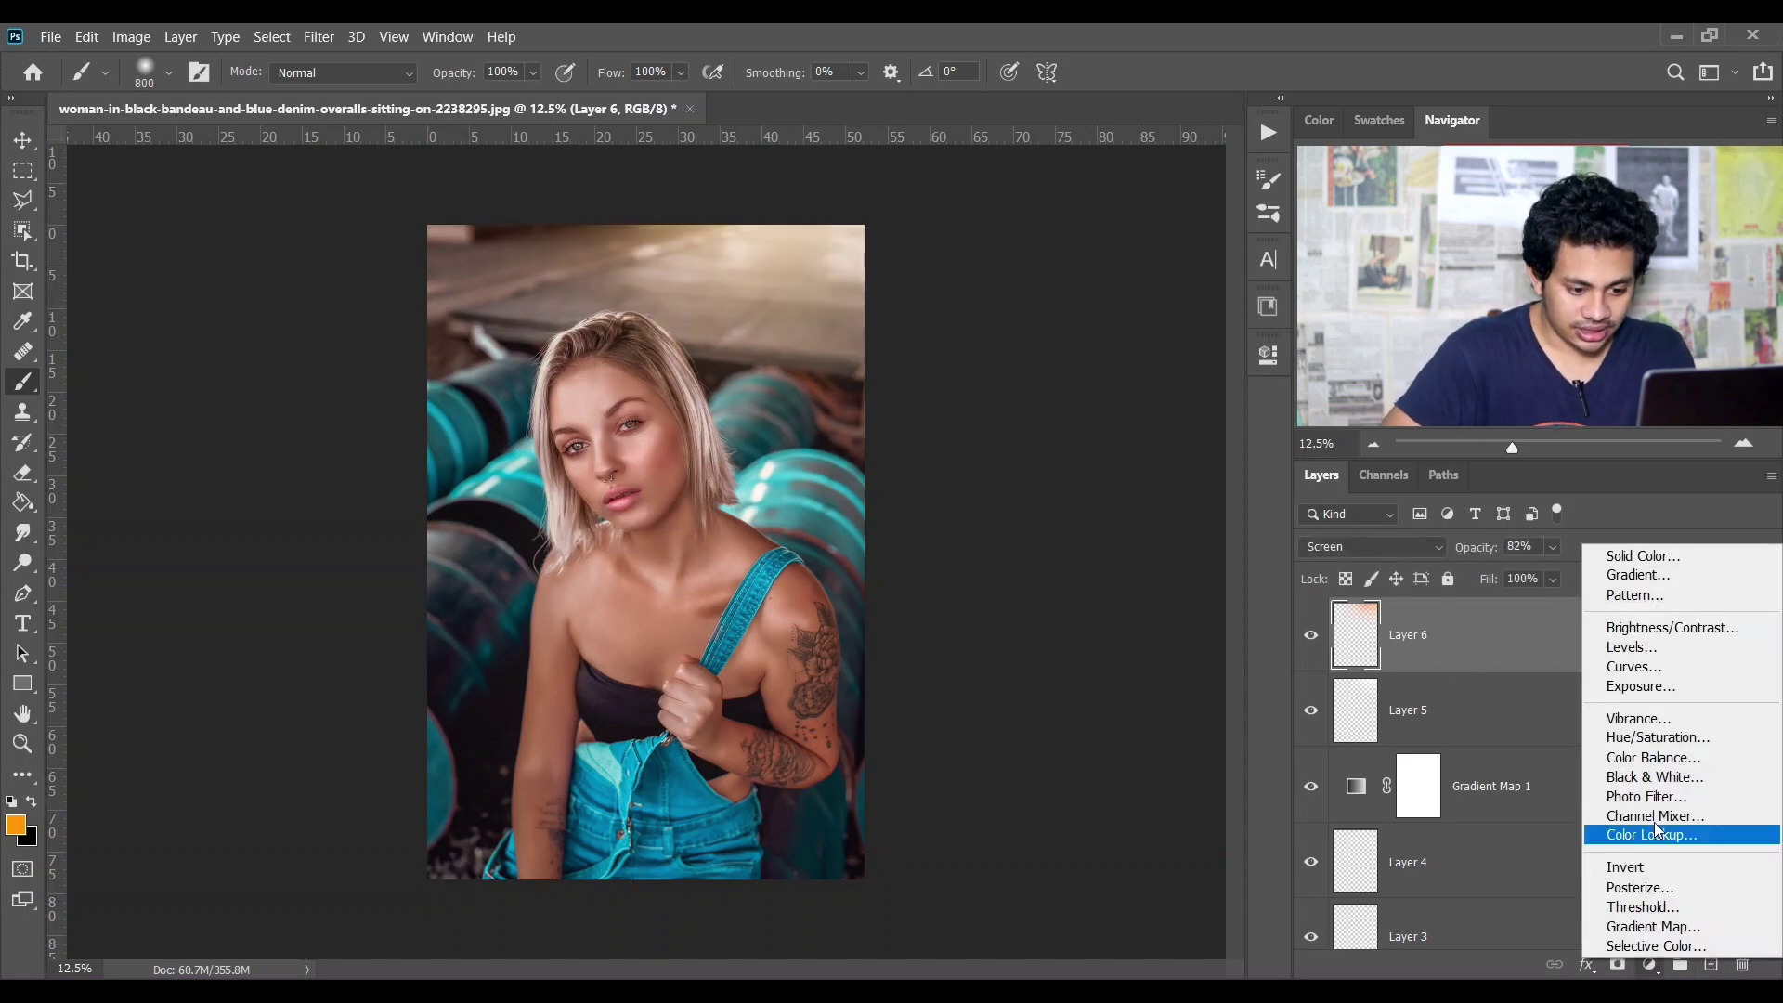
left_click(1639, 666)
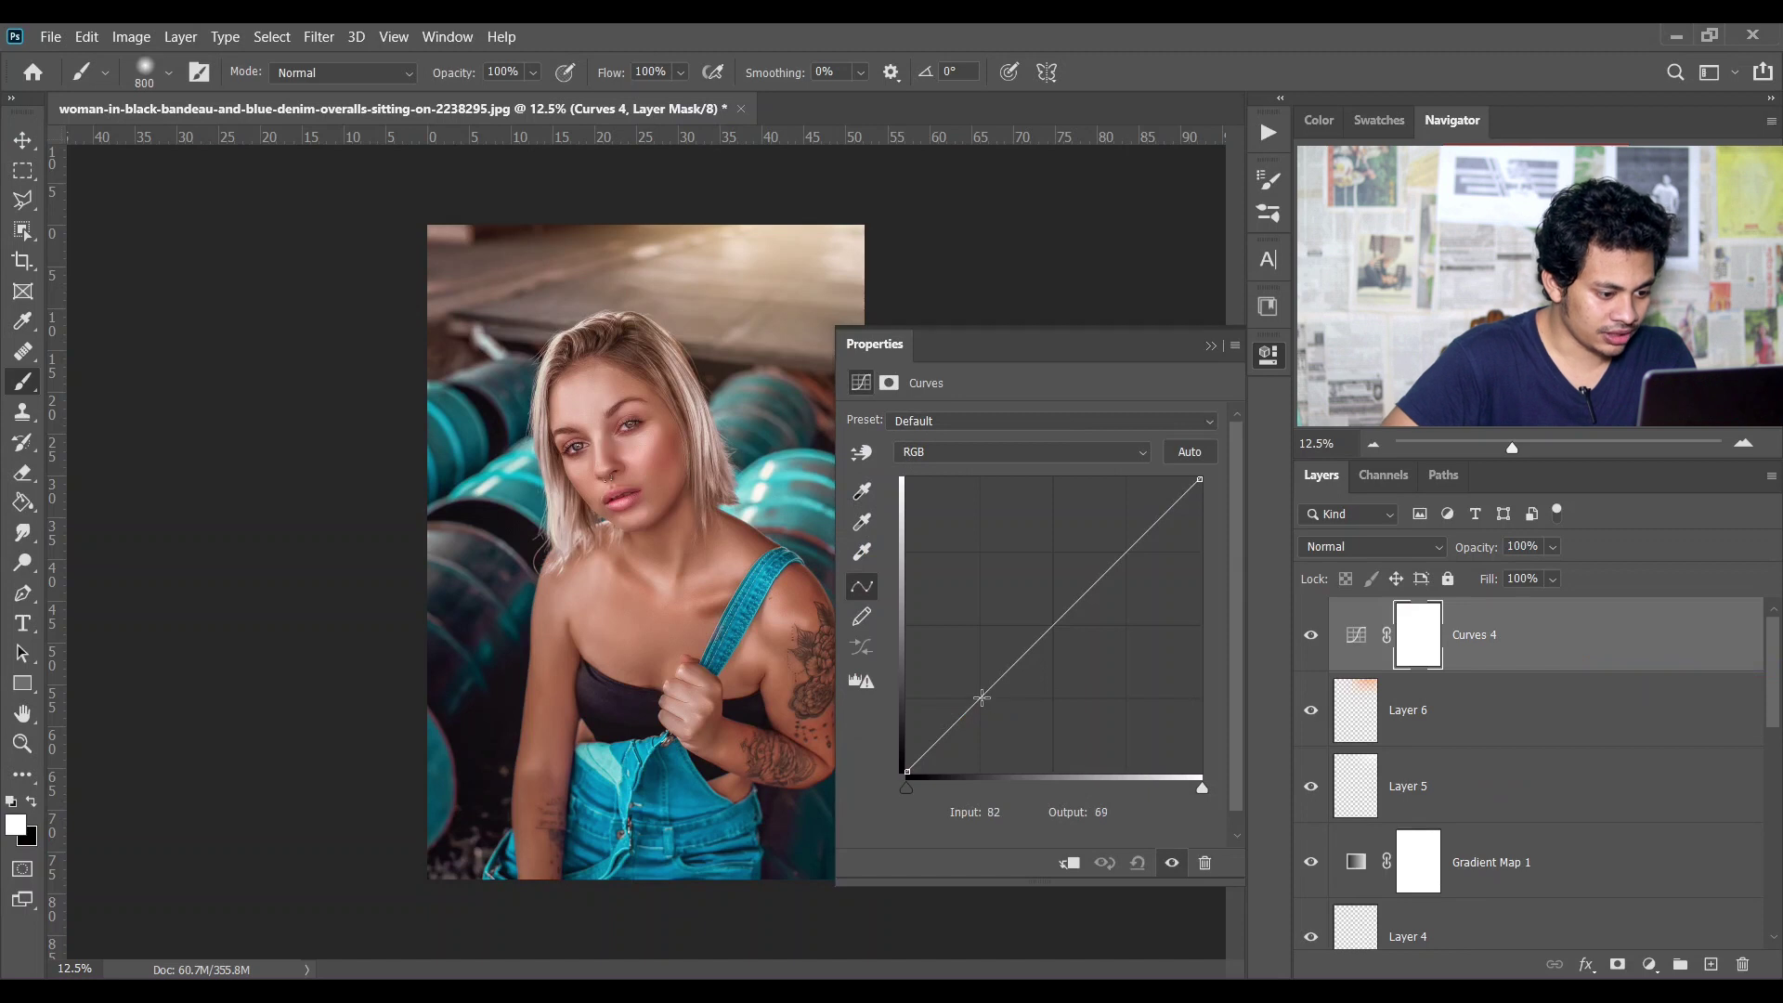
left_click(982, 697)
left_click(1051, 621)
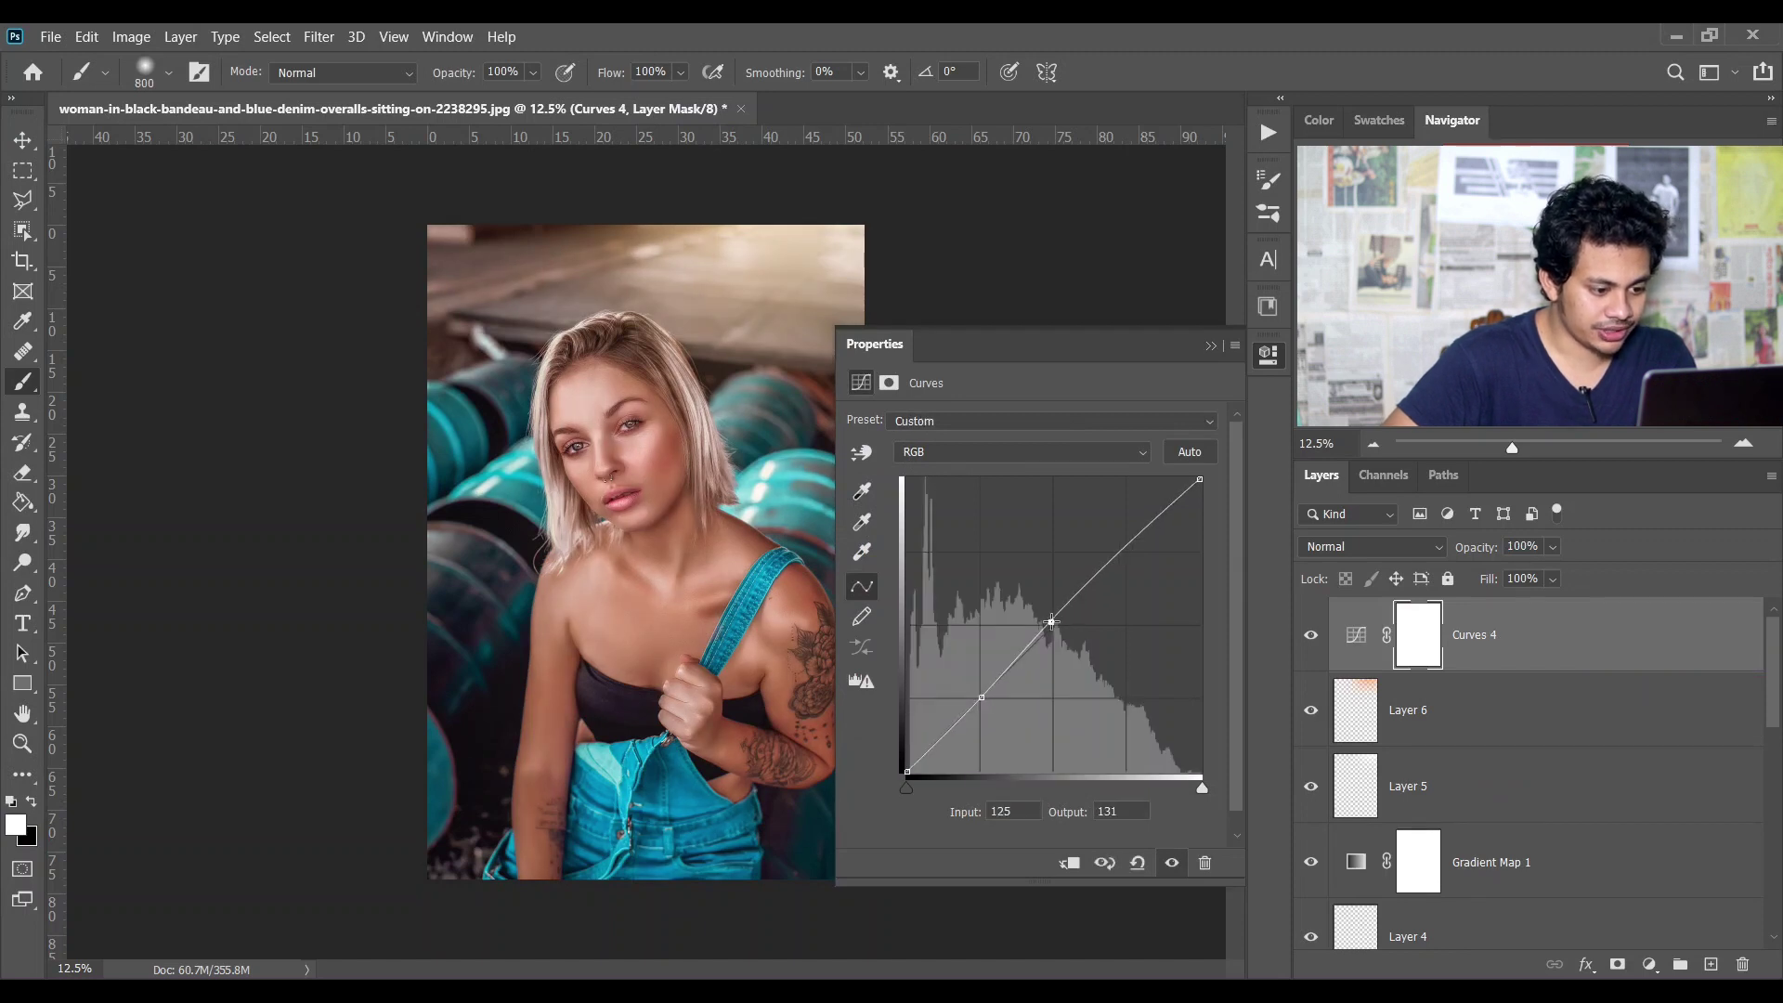
left_click_drag(1051, 620, 1055, 622)
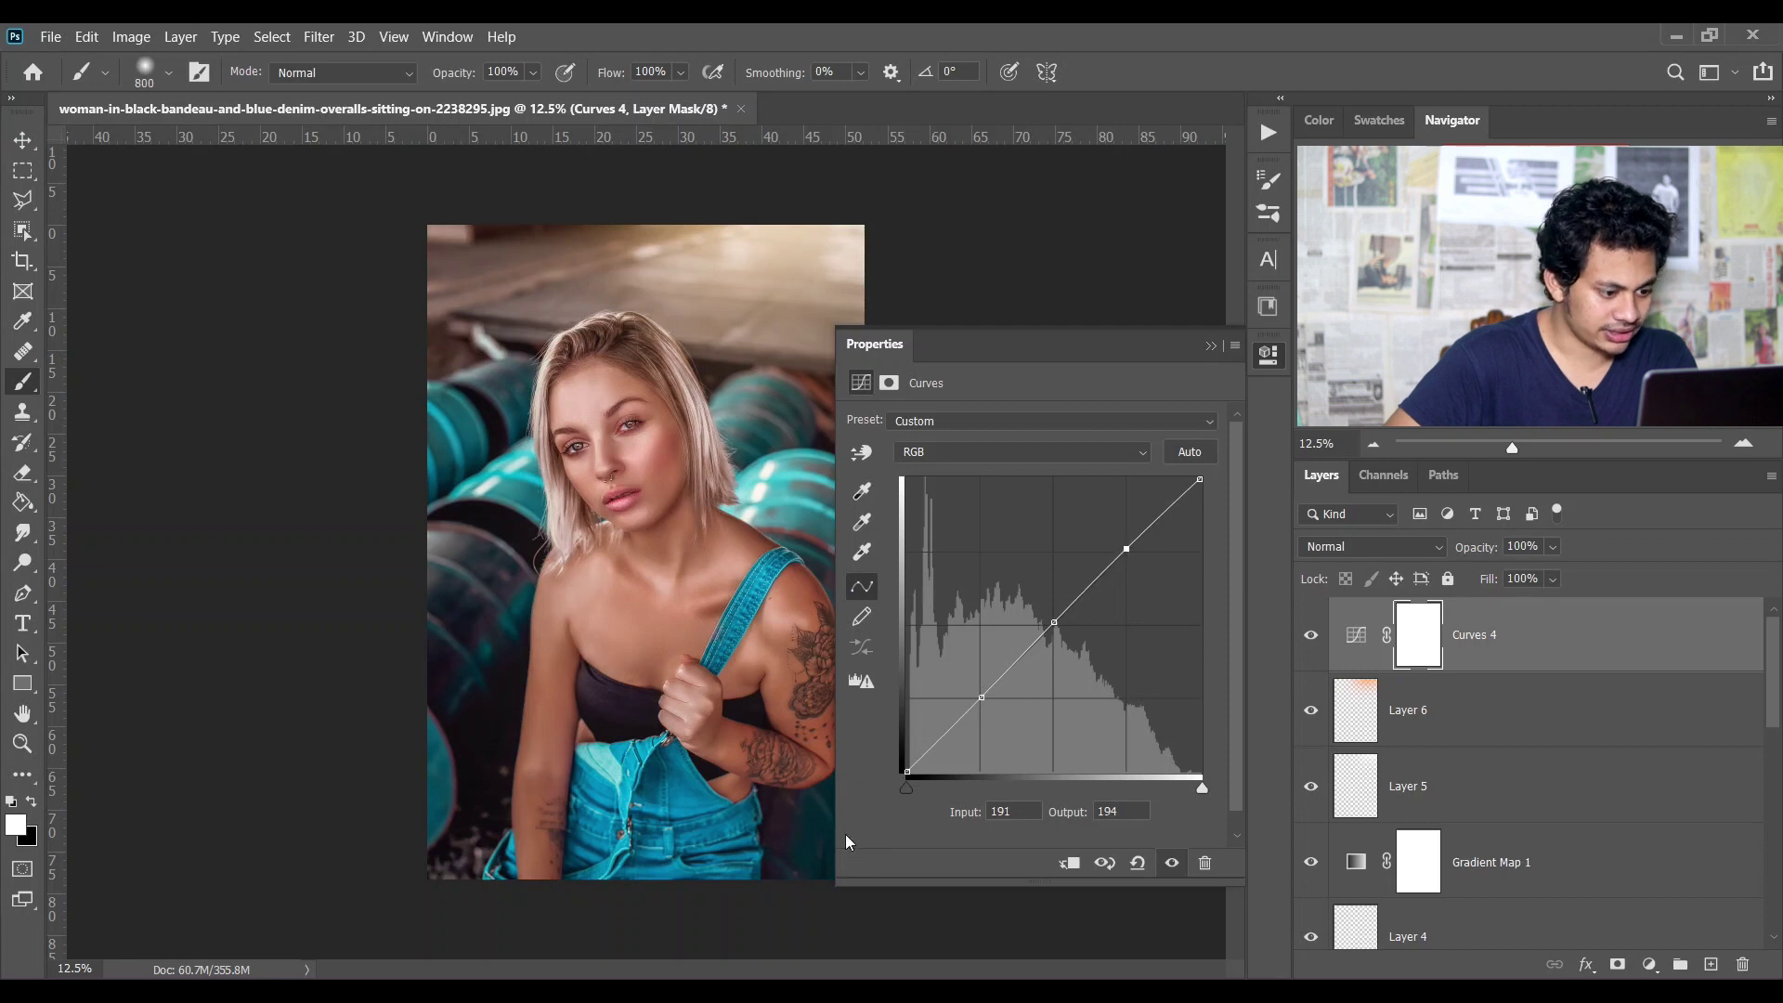
left_click_drag(906, 770, 891, 740)
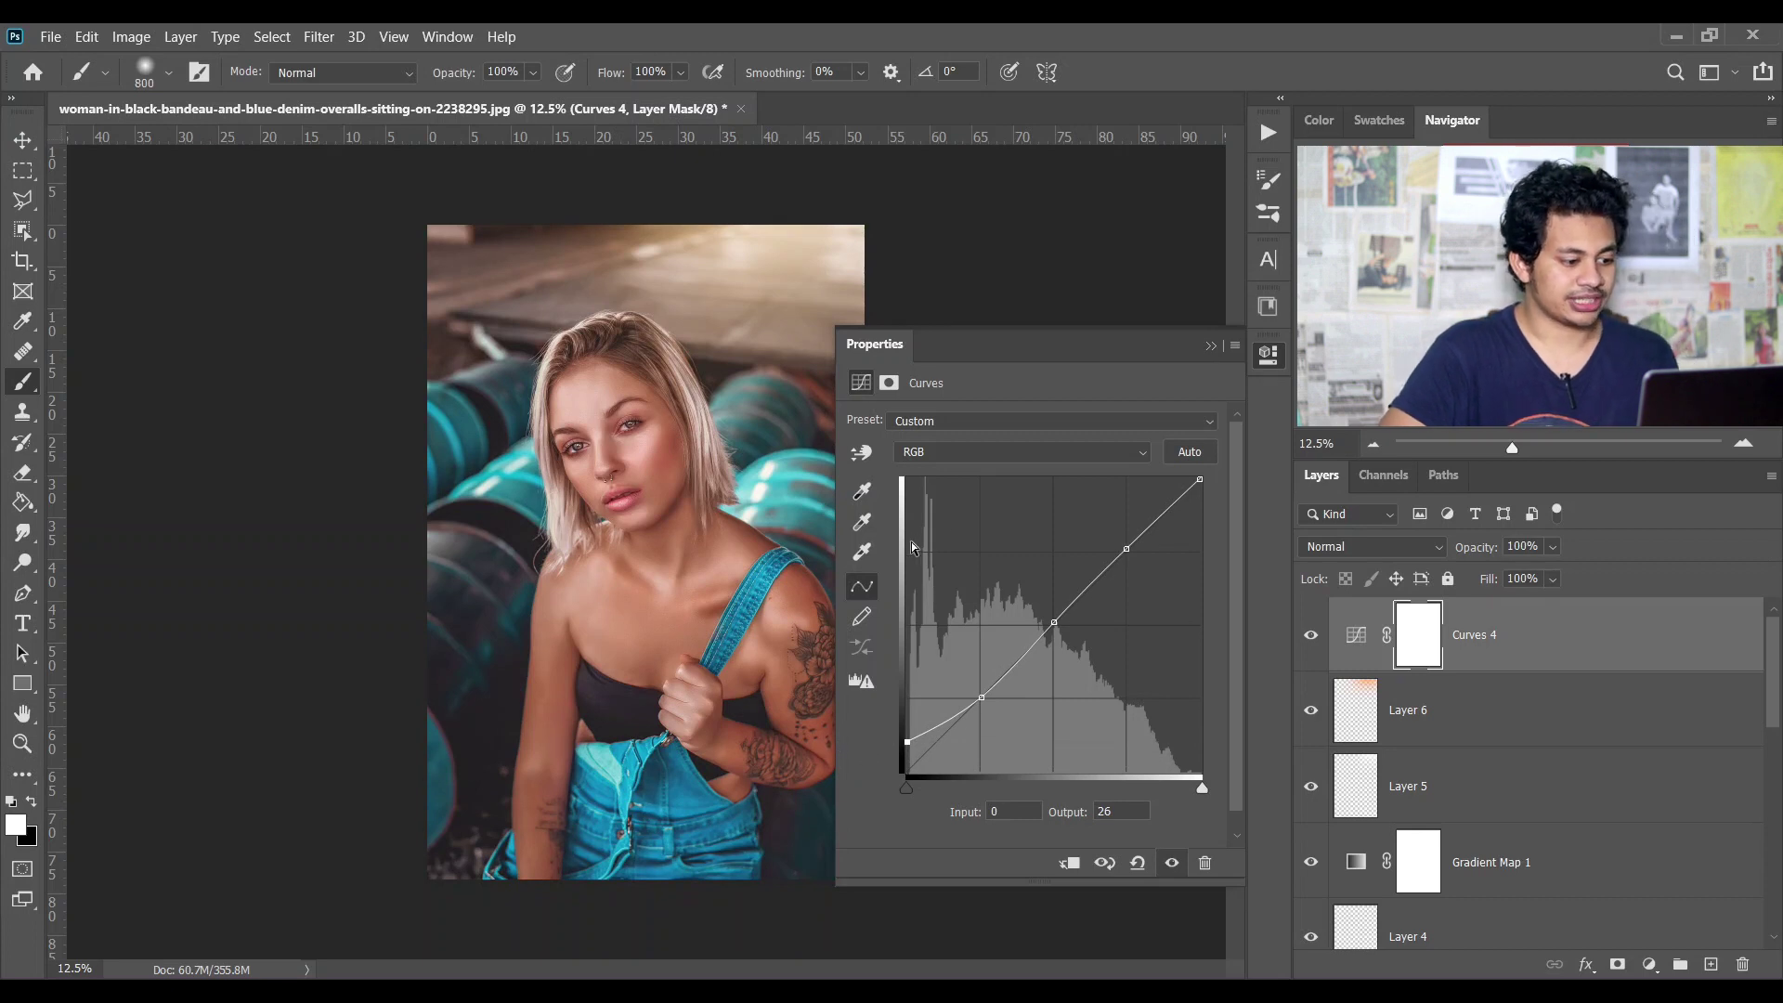
left_click(1206, 345)
Step: Compare the whole finished portrait with the original by showing only the Background layer and restoring all layers
scroll(1505, 726, "down", 1)
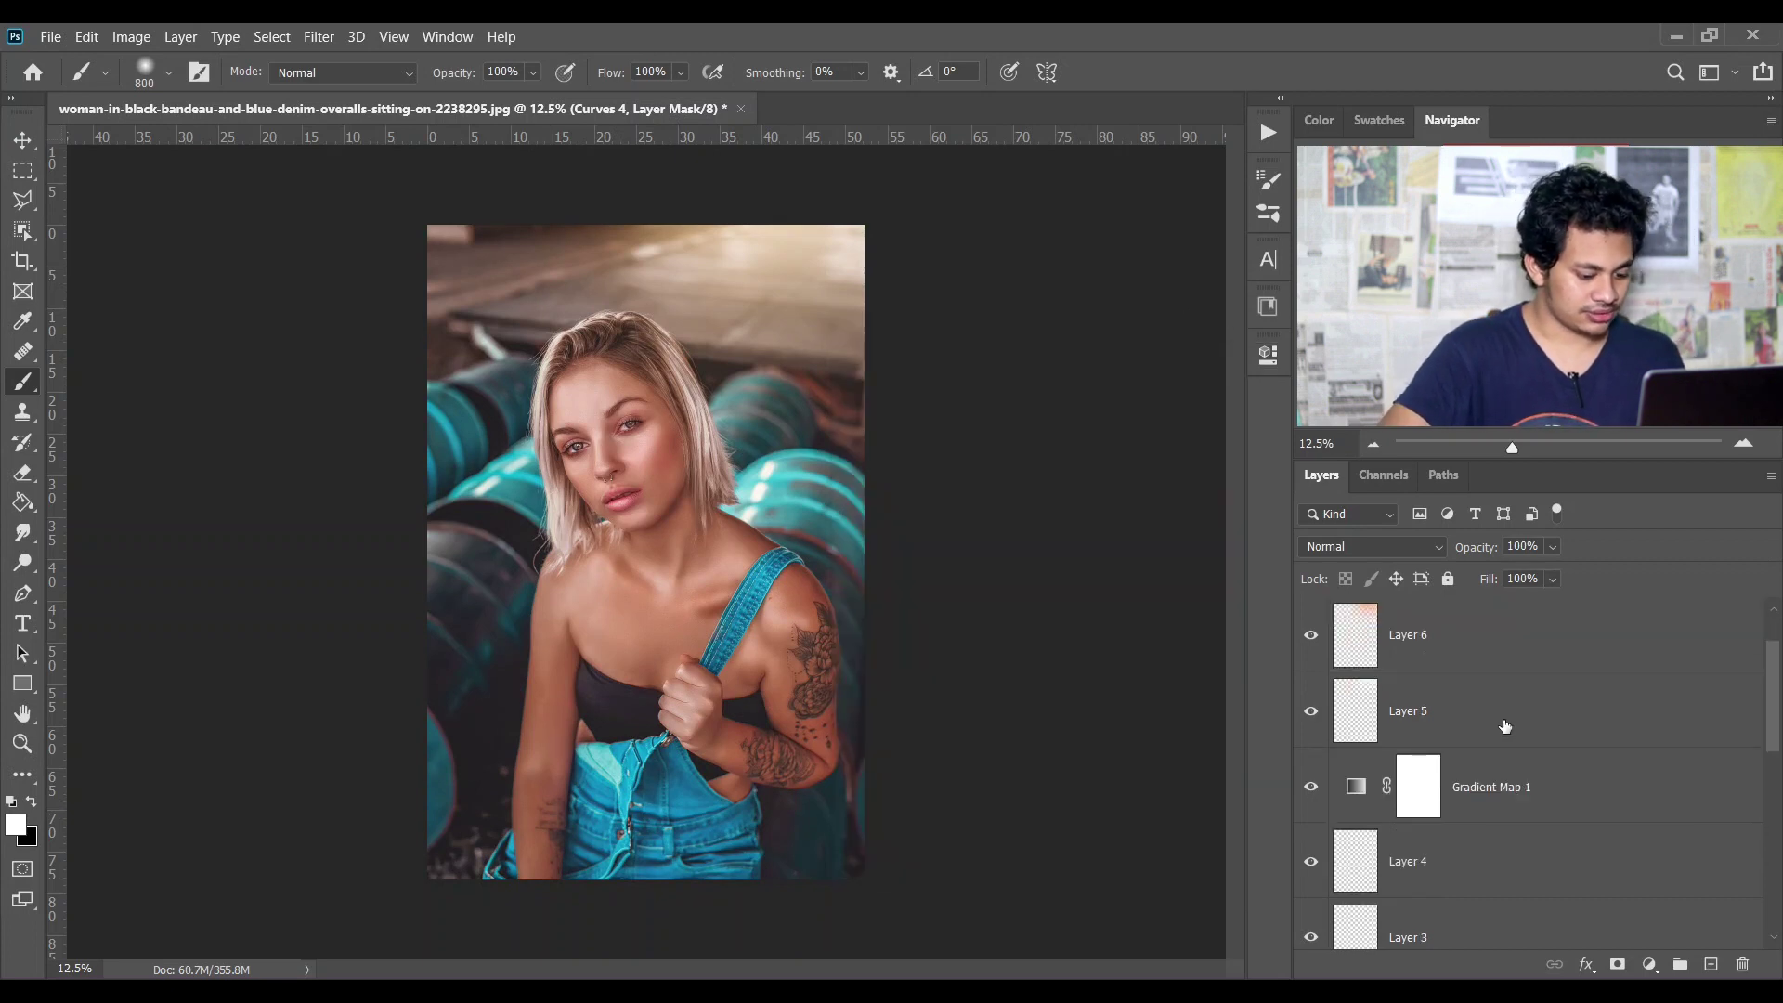
key("ctrl+0")
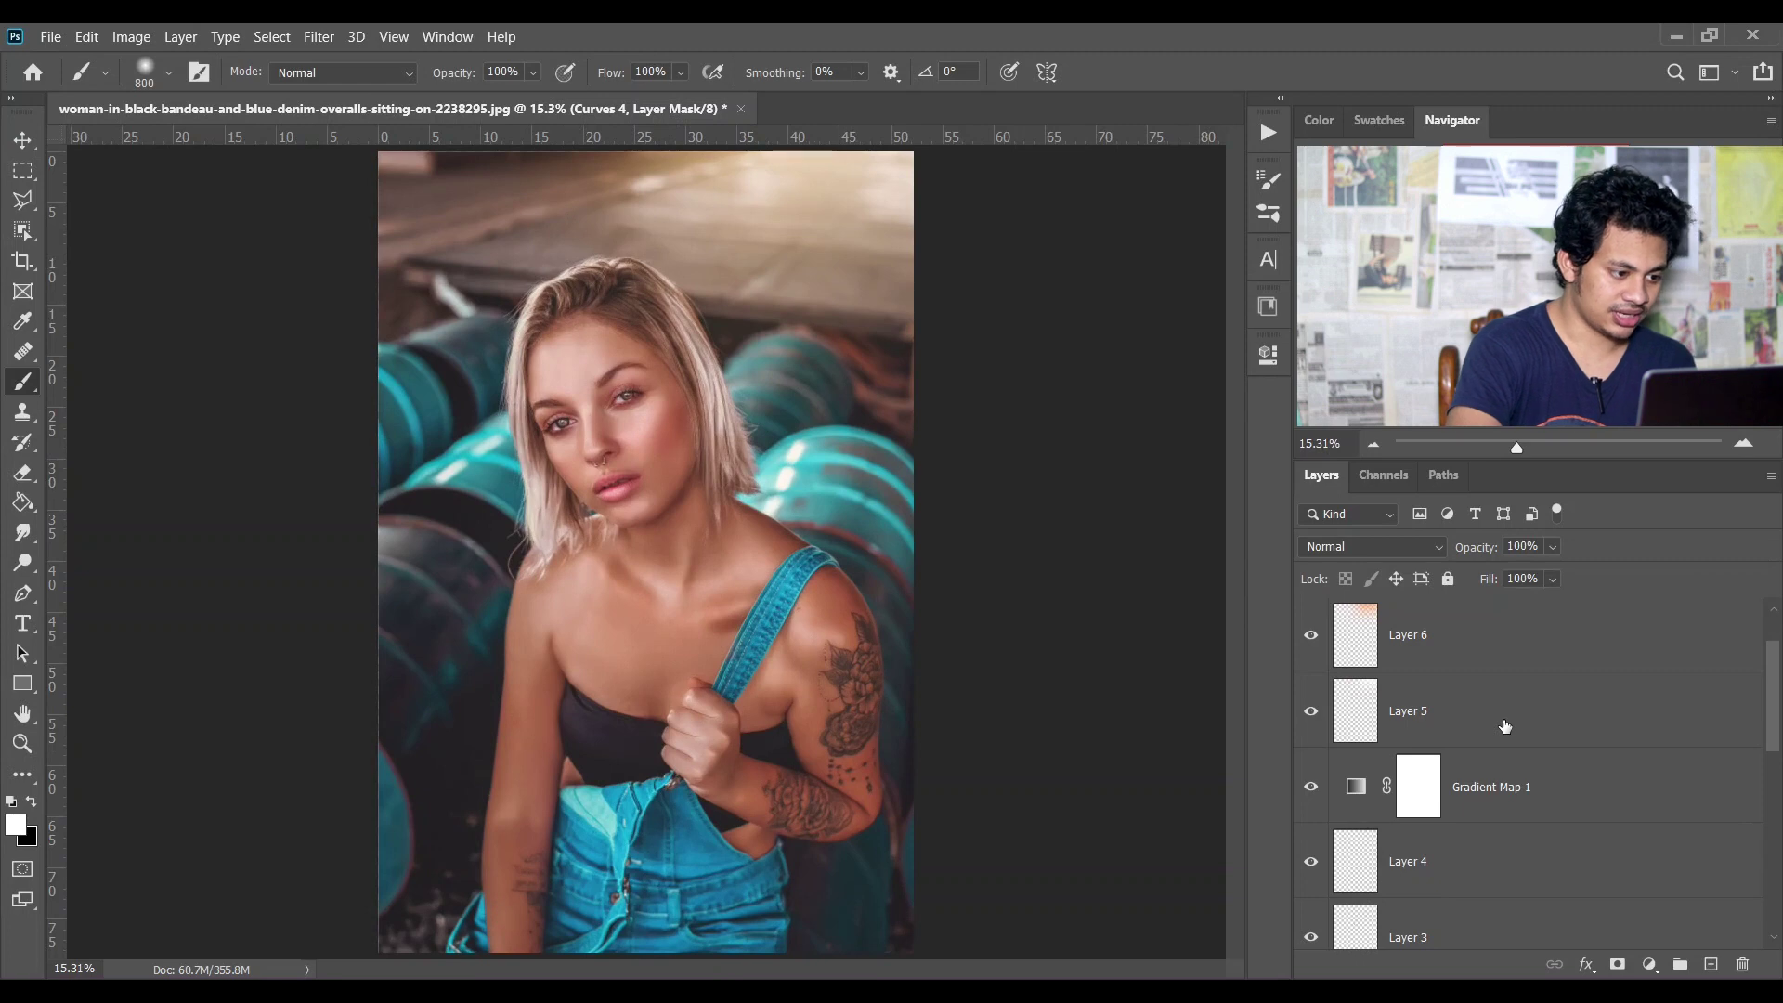
key("ctrl+minus")
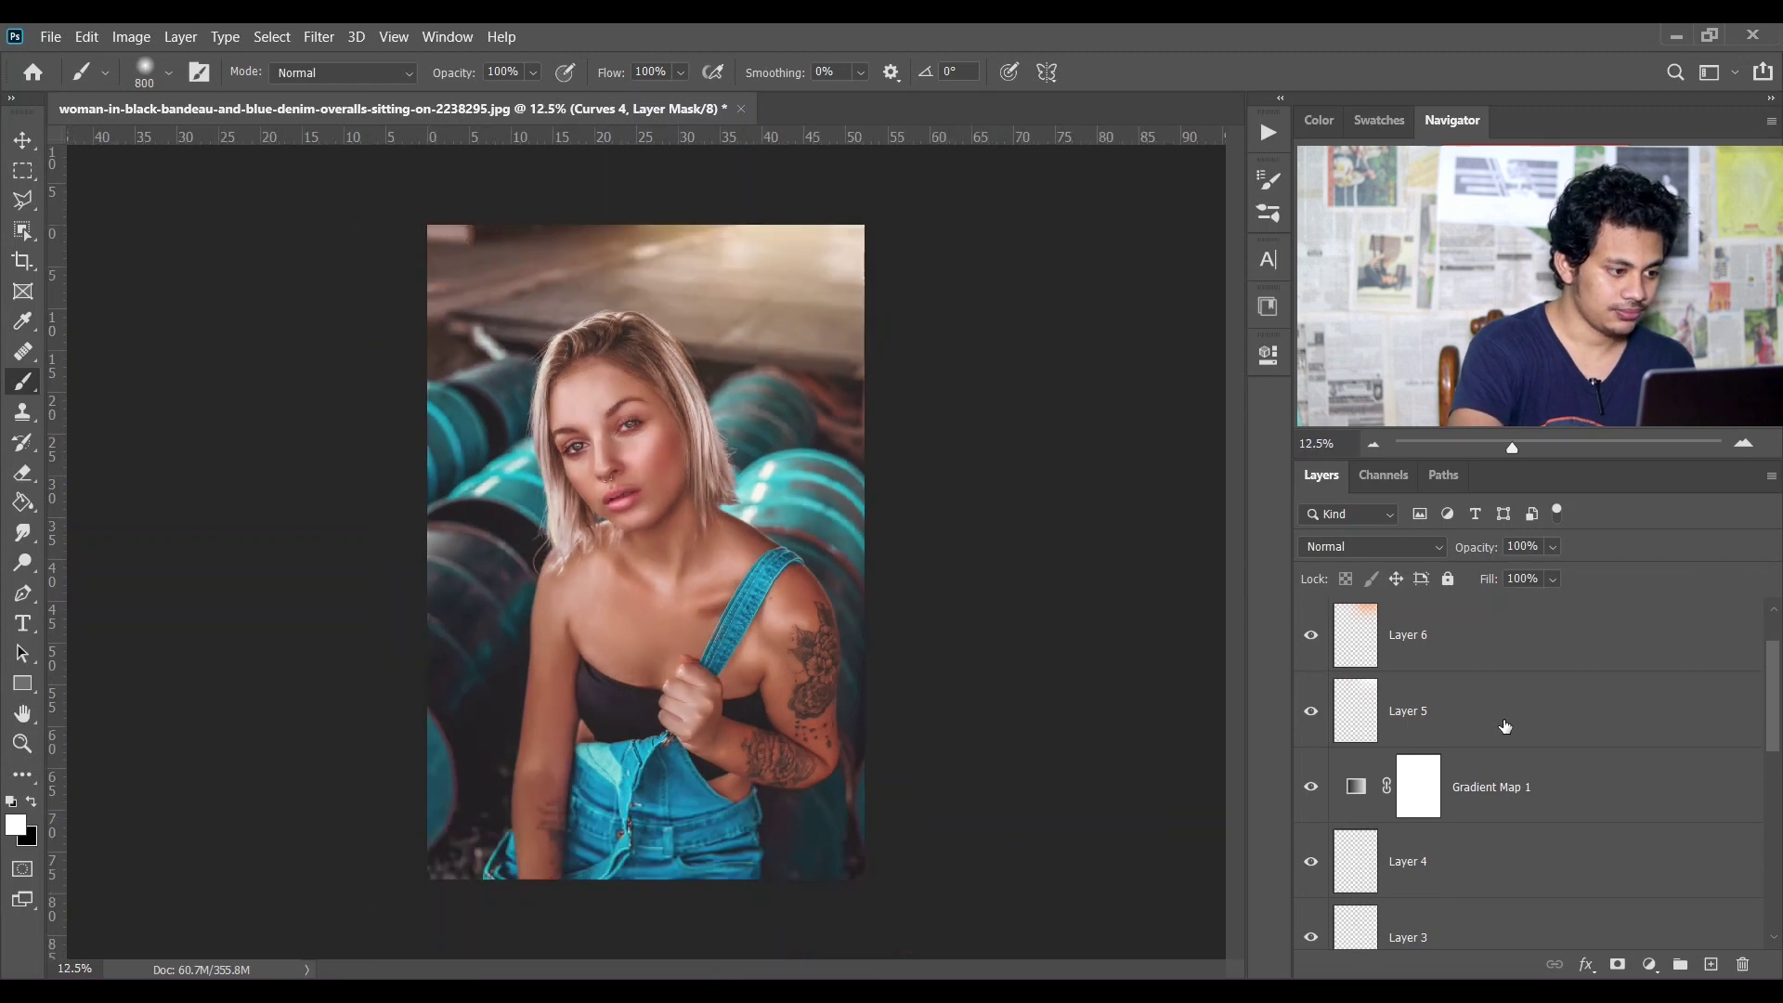
left_click(1546, 650)
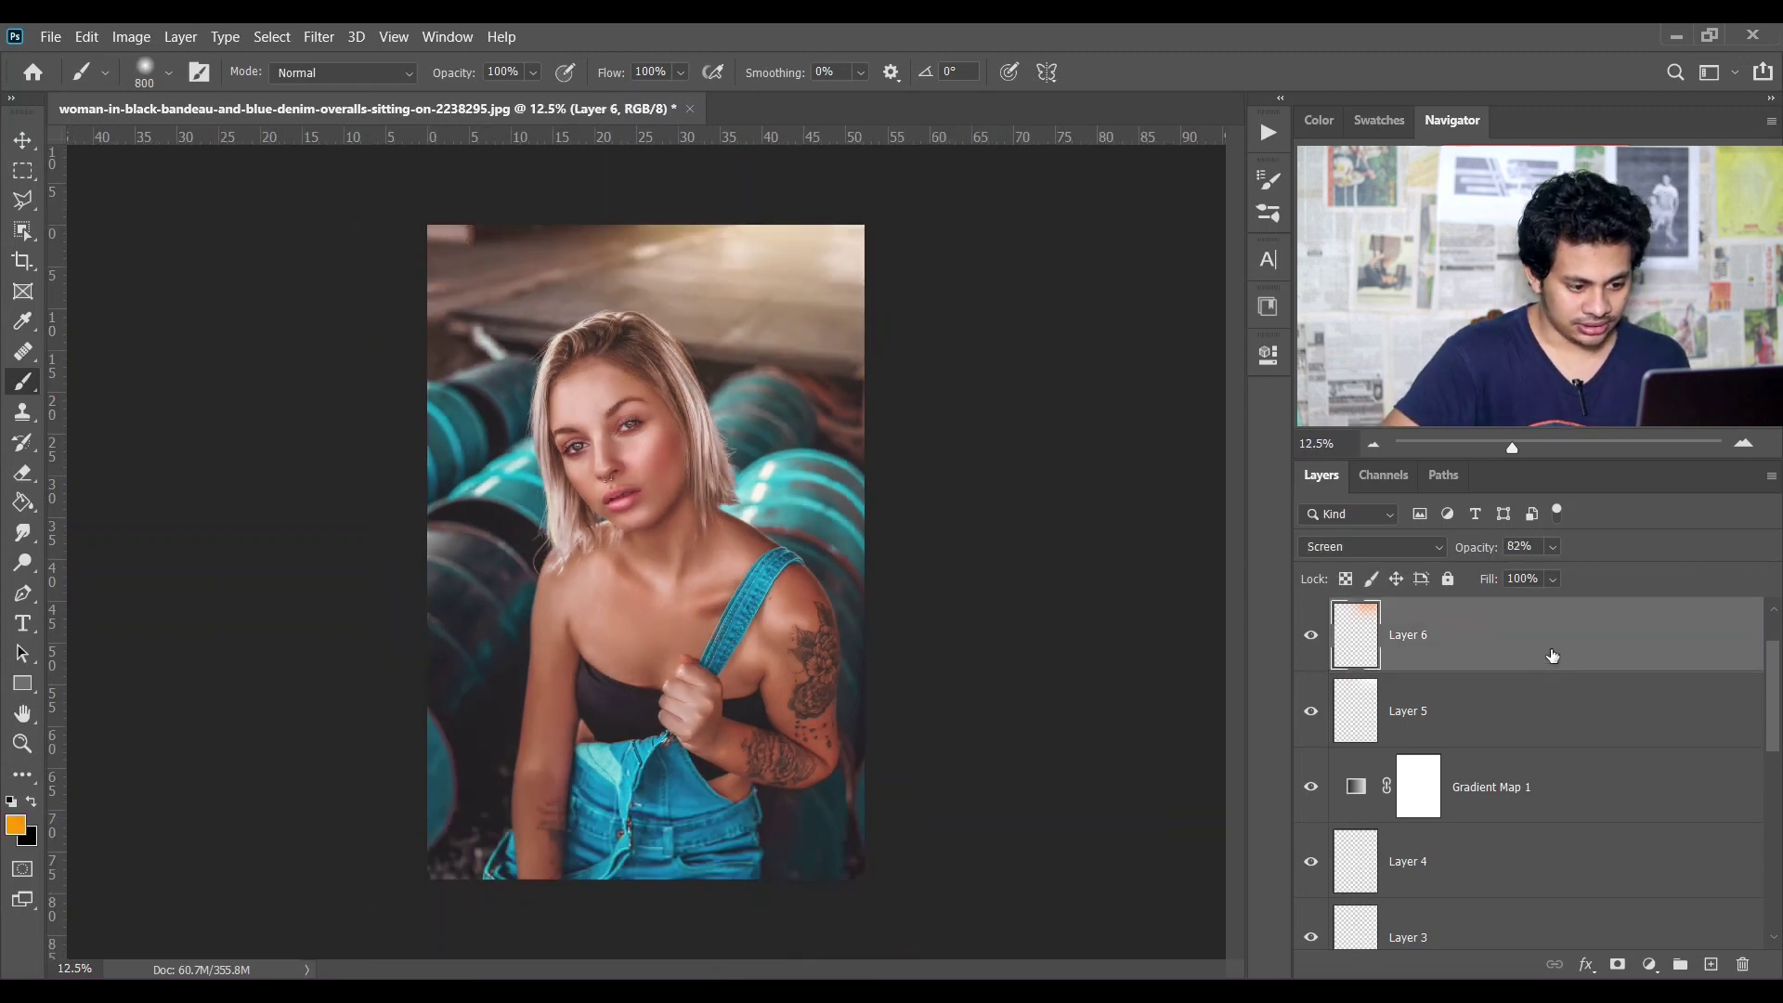
scroll(1551, 668, "down", 5)
left_click(1533, 918)
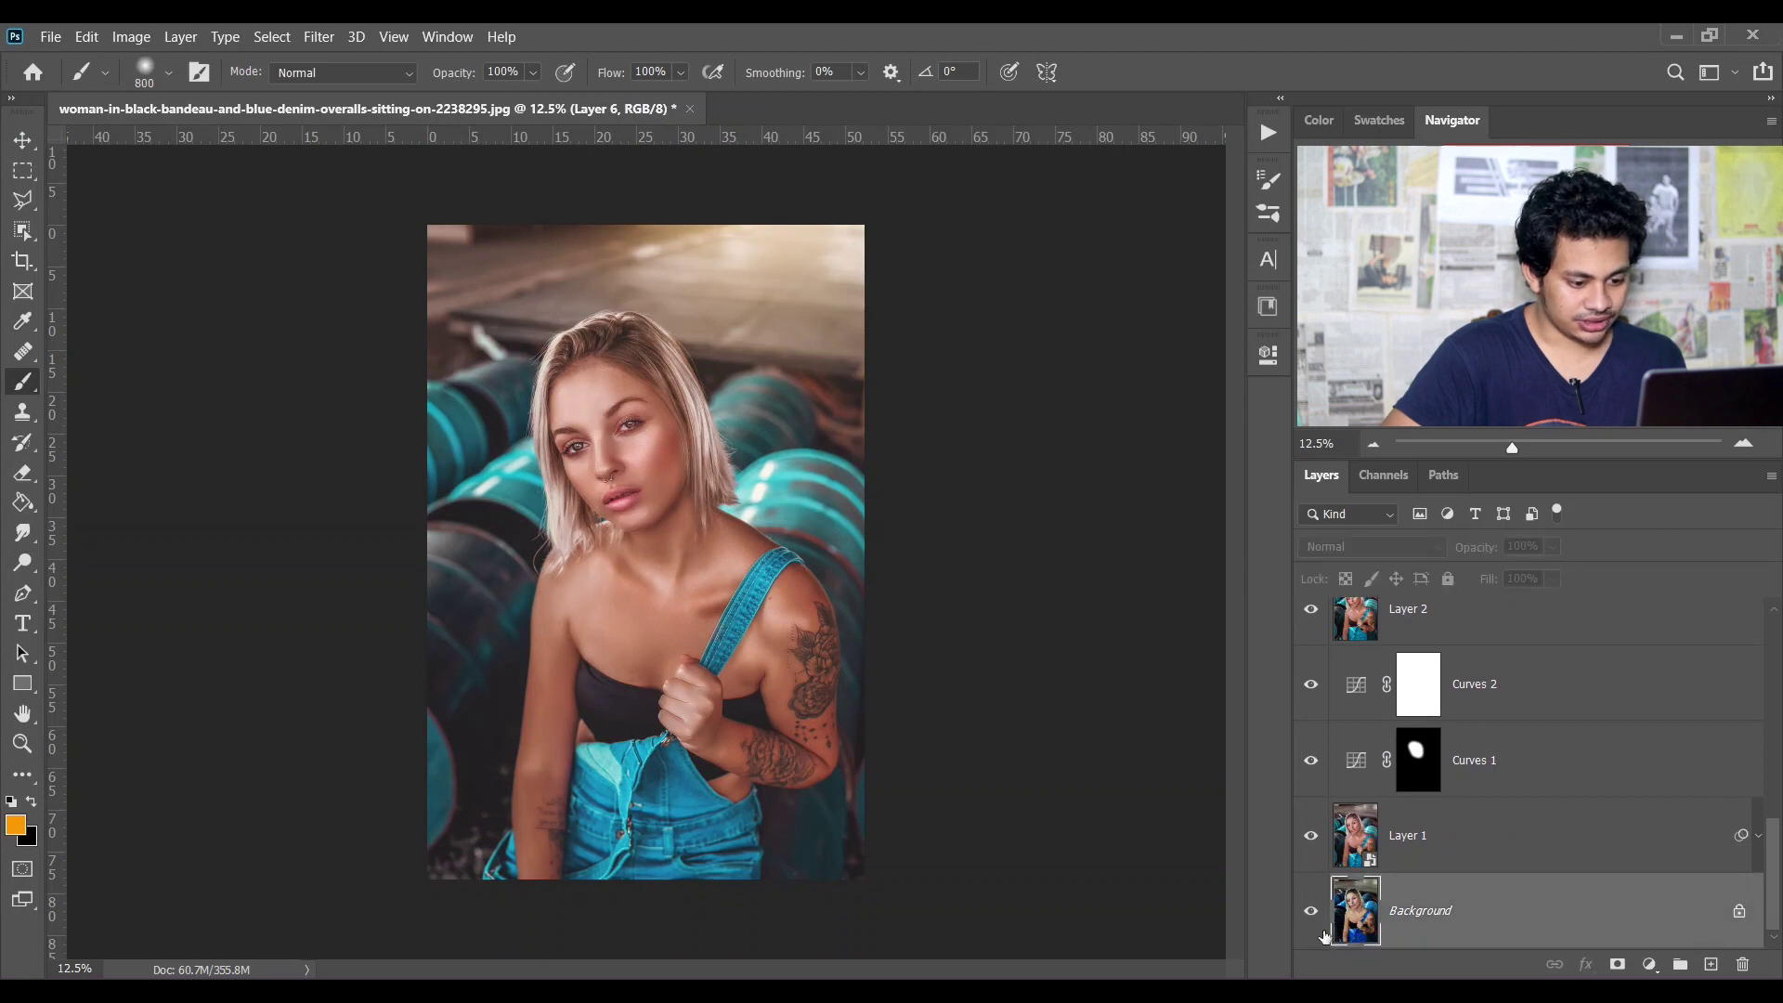
left_click(1311, 912, "alt")
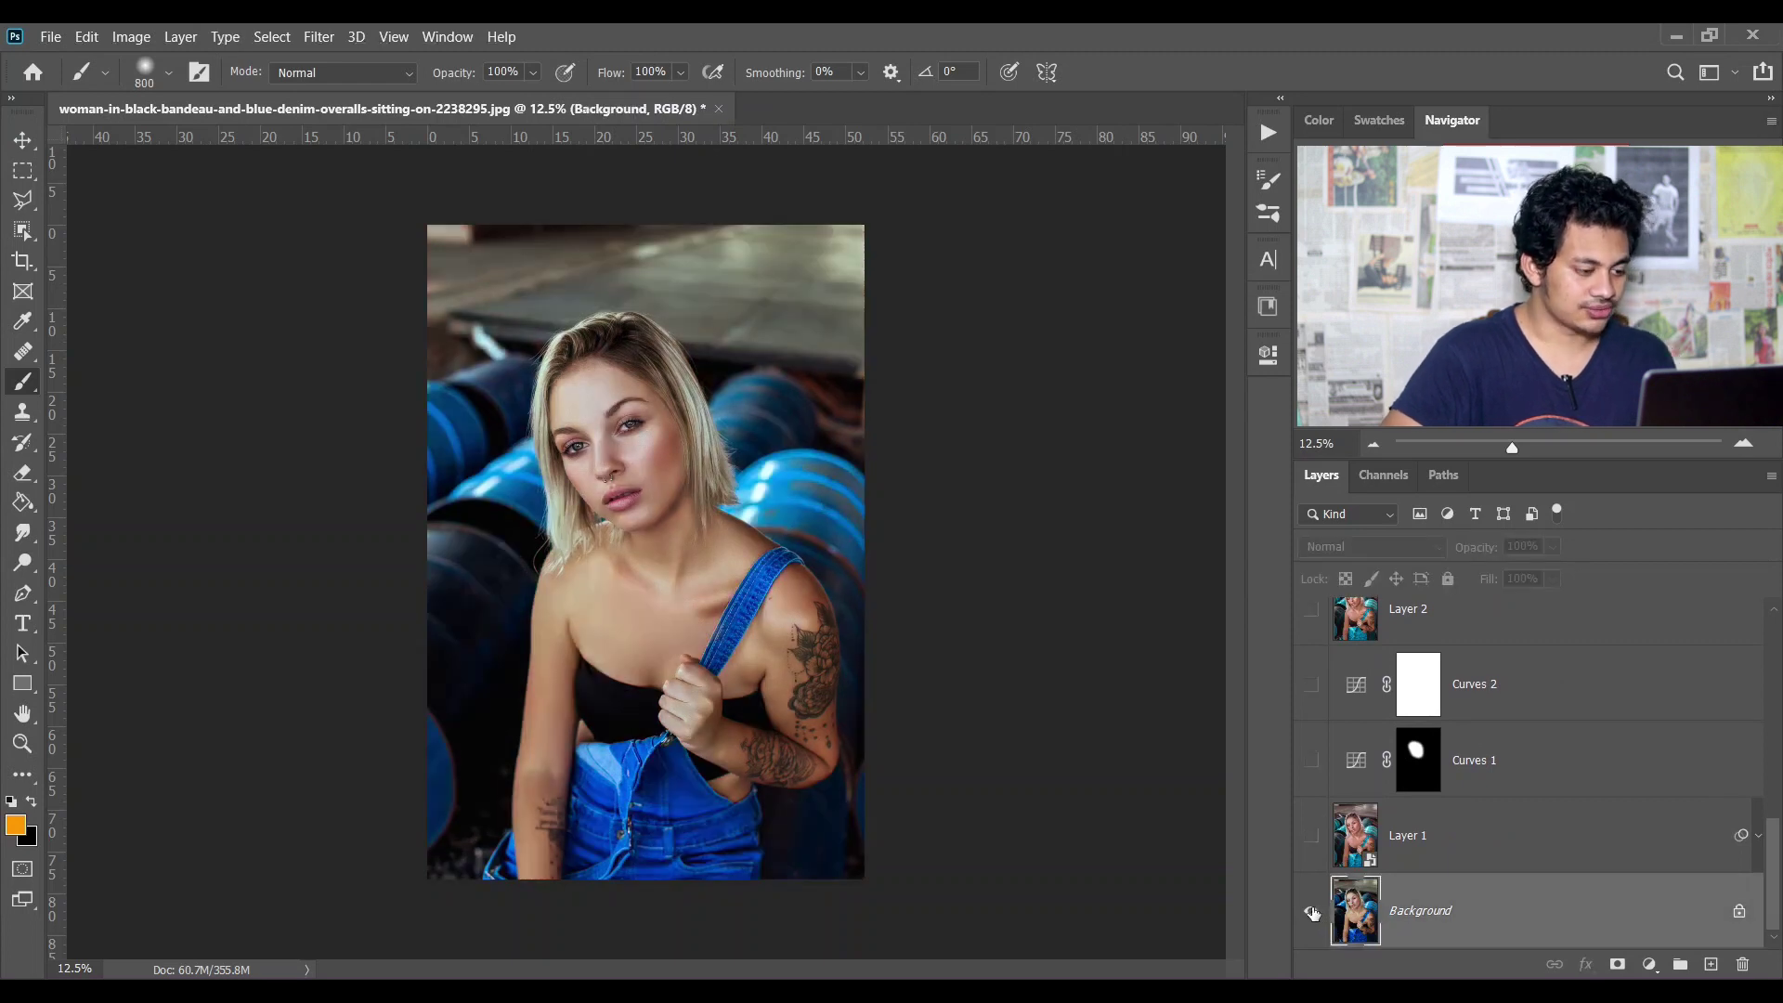
left_click(1311, 912, "alt")
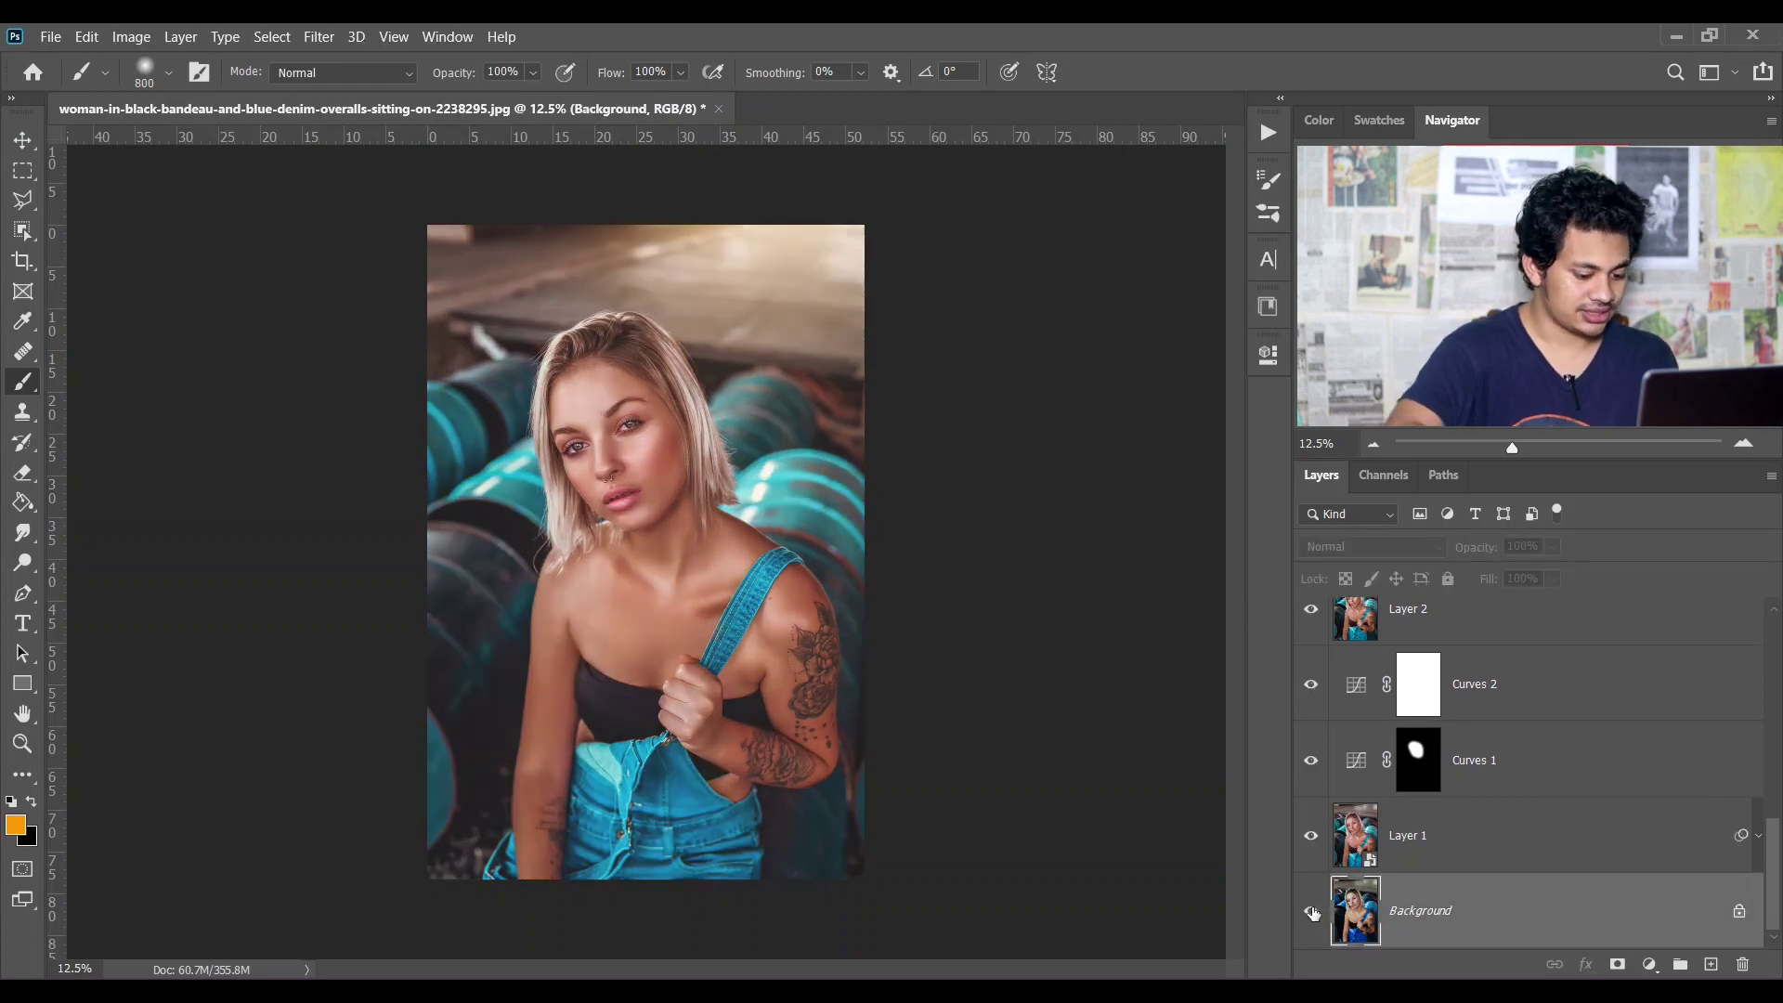
Step: Examine the face and shoulders close up, switching between the original Background alone and the full grade
key("ctrl+plus")
key("ctrl+plus")
key("ctrl+plus")
key("ctrl+minus")
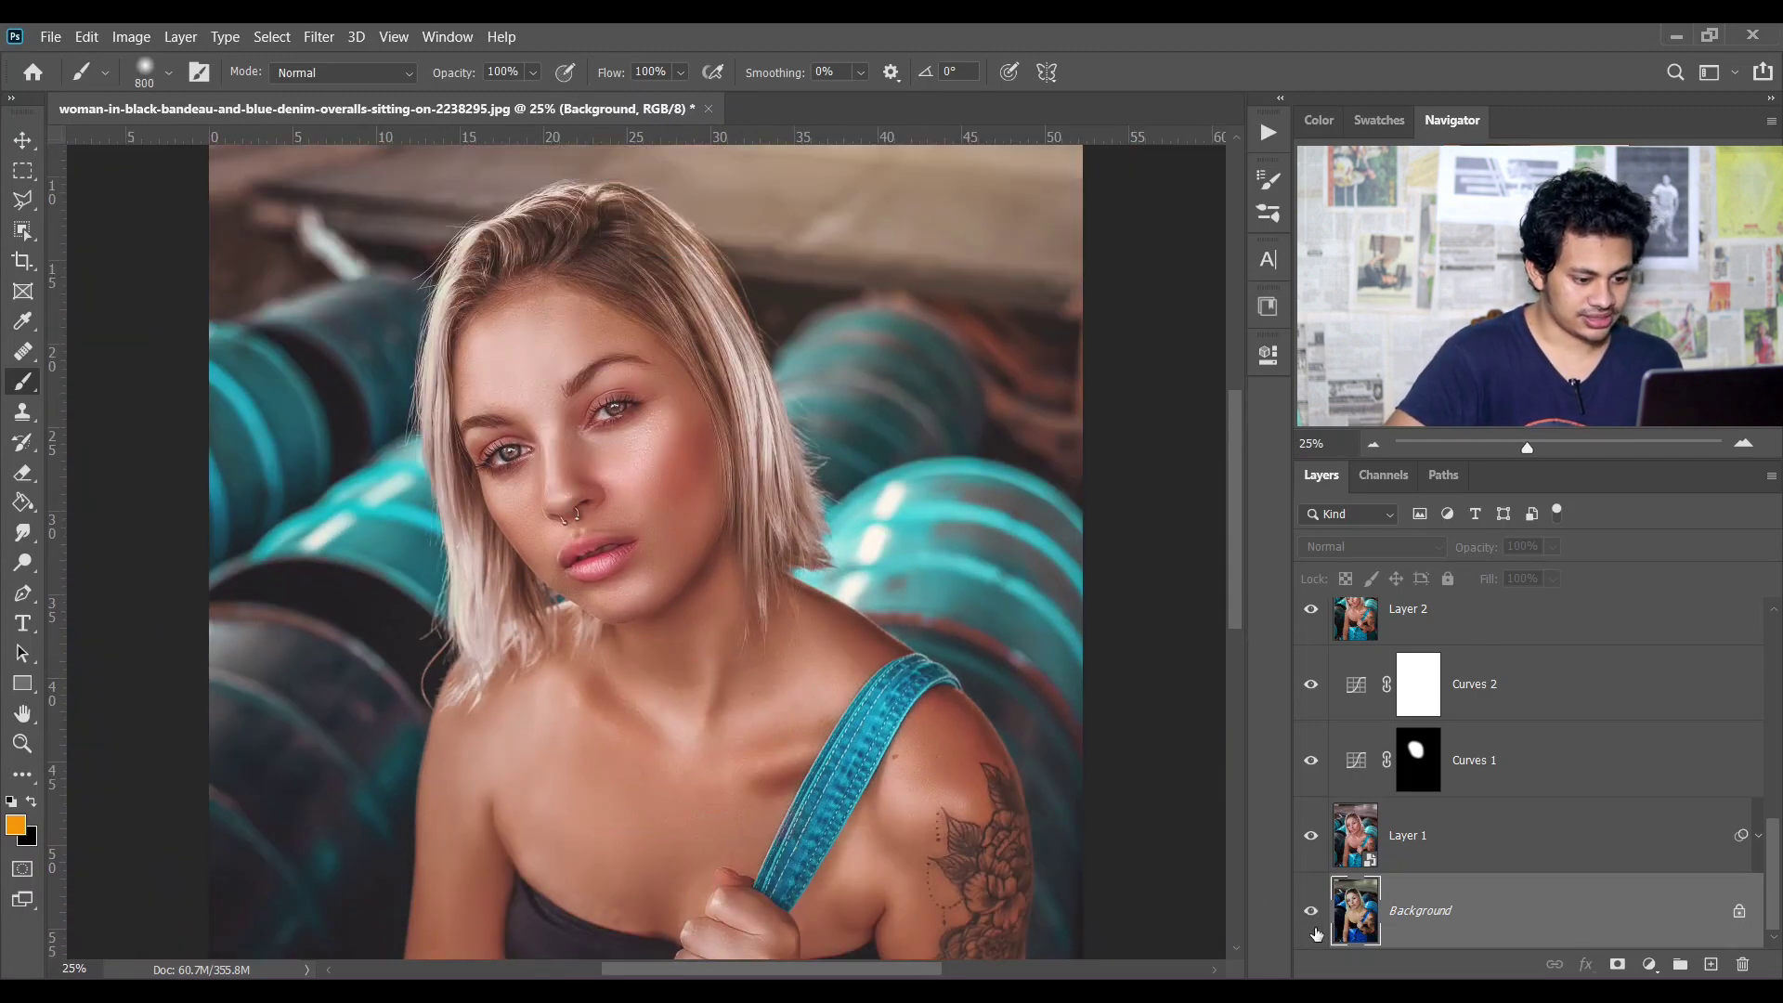
left_click(1312, 912, "alt")
left_click(1312, 913, "alt")
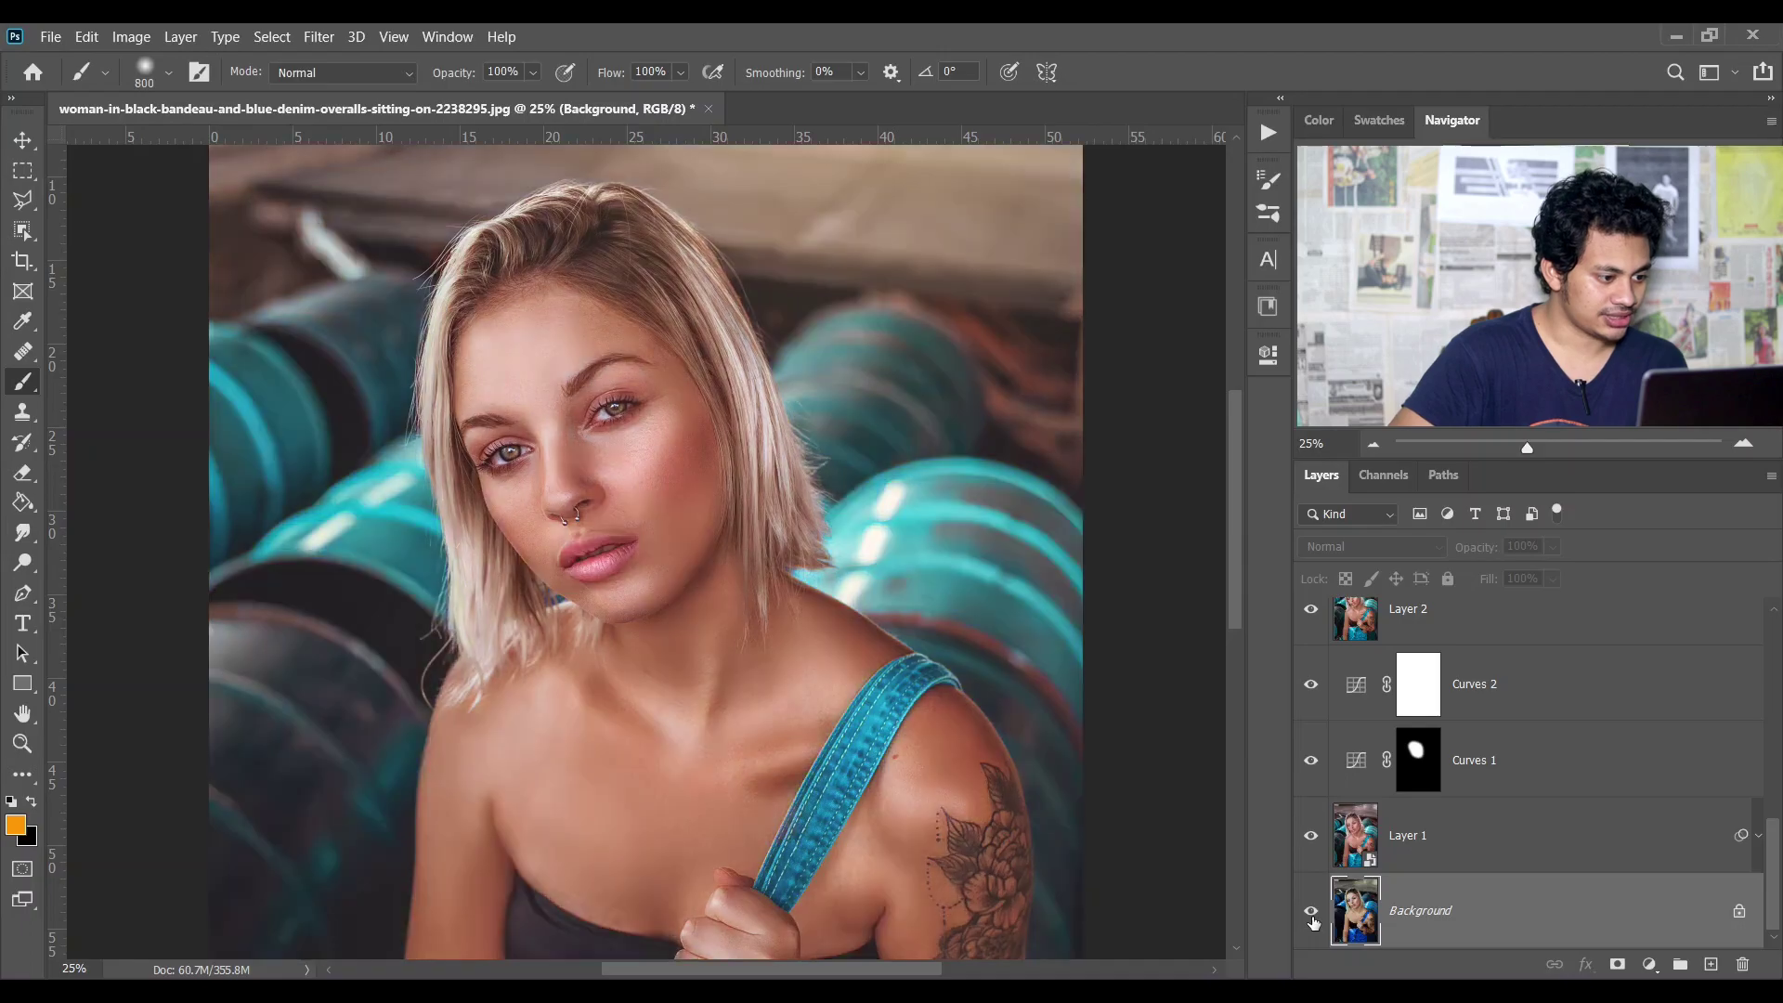
left_click(1311, 912, "alt")
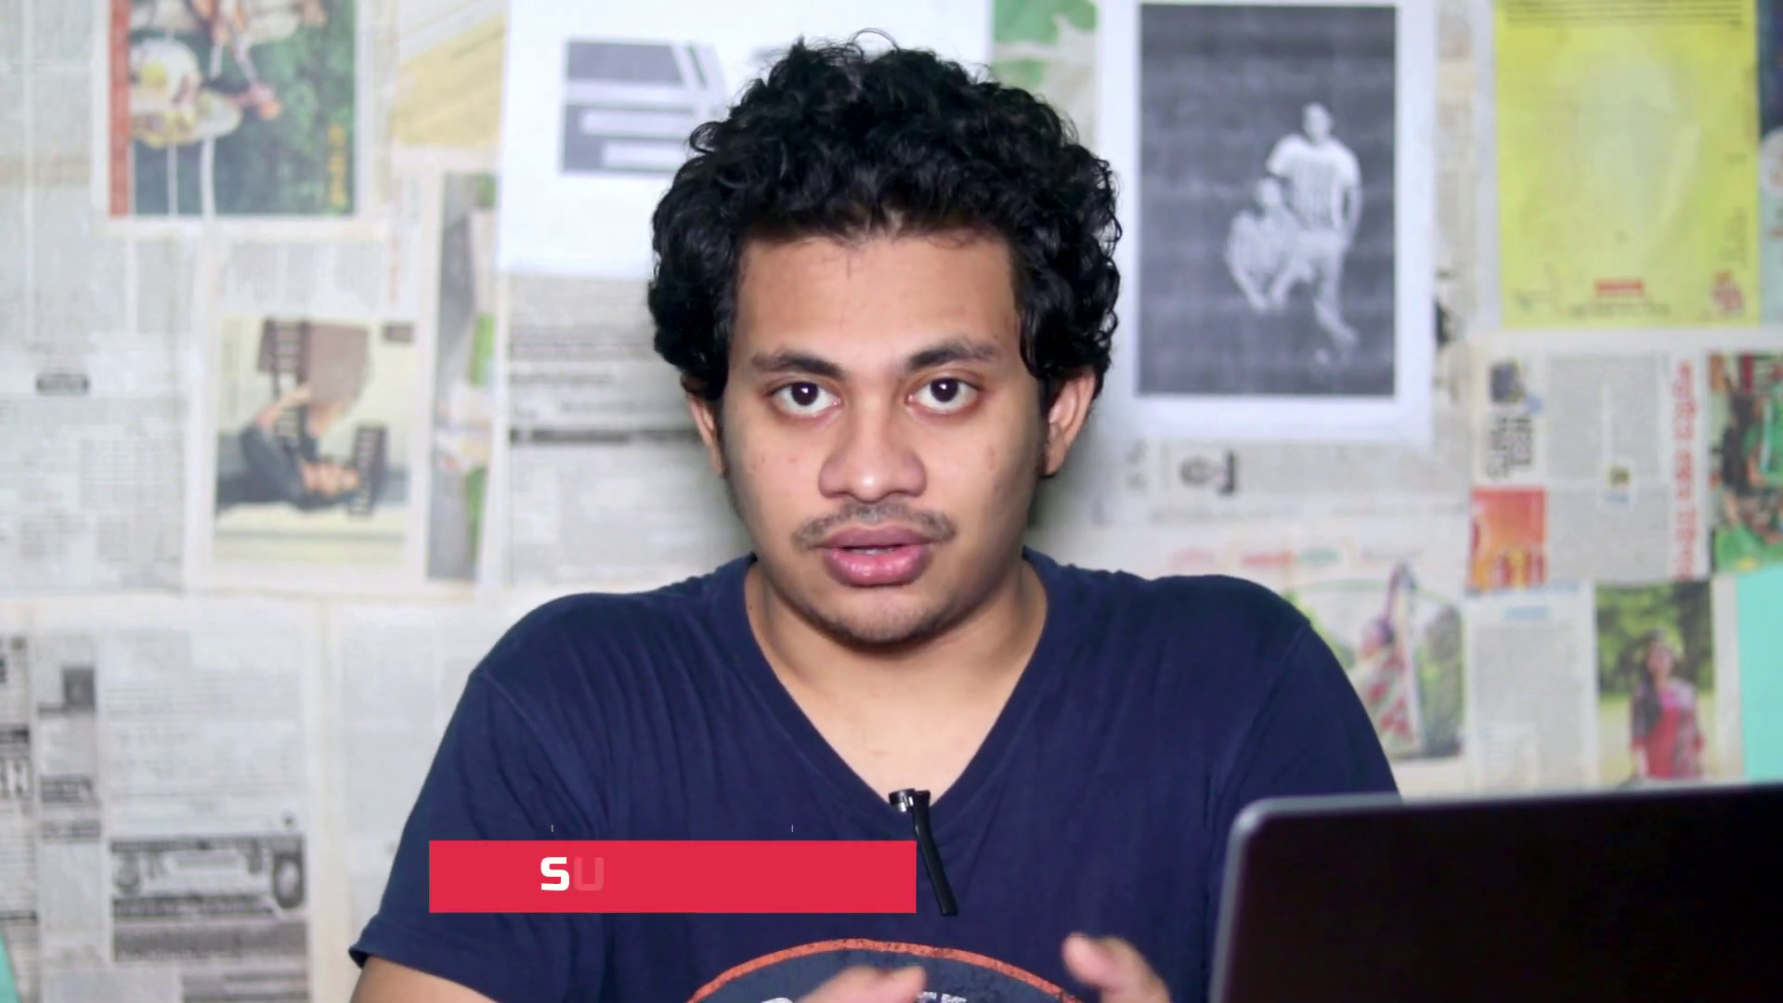